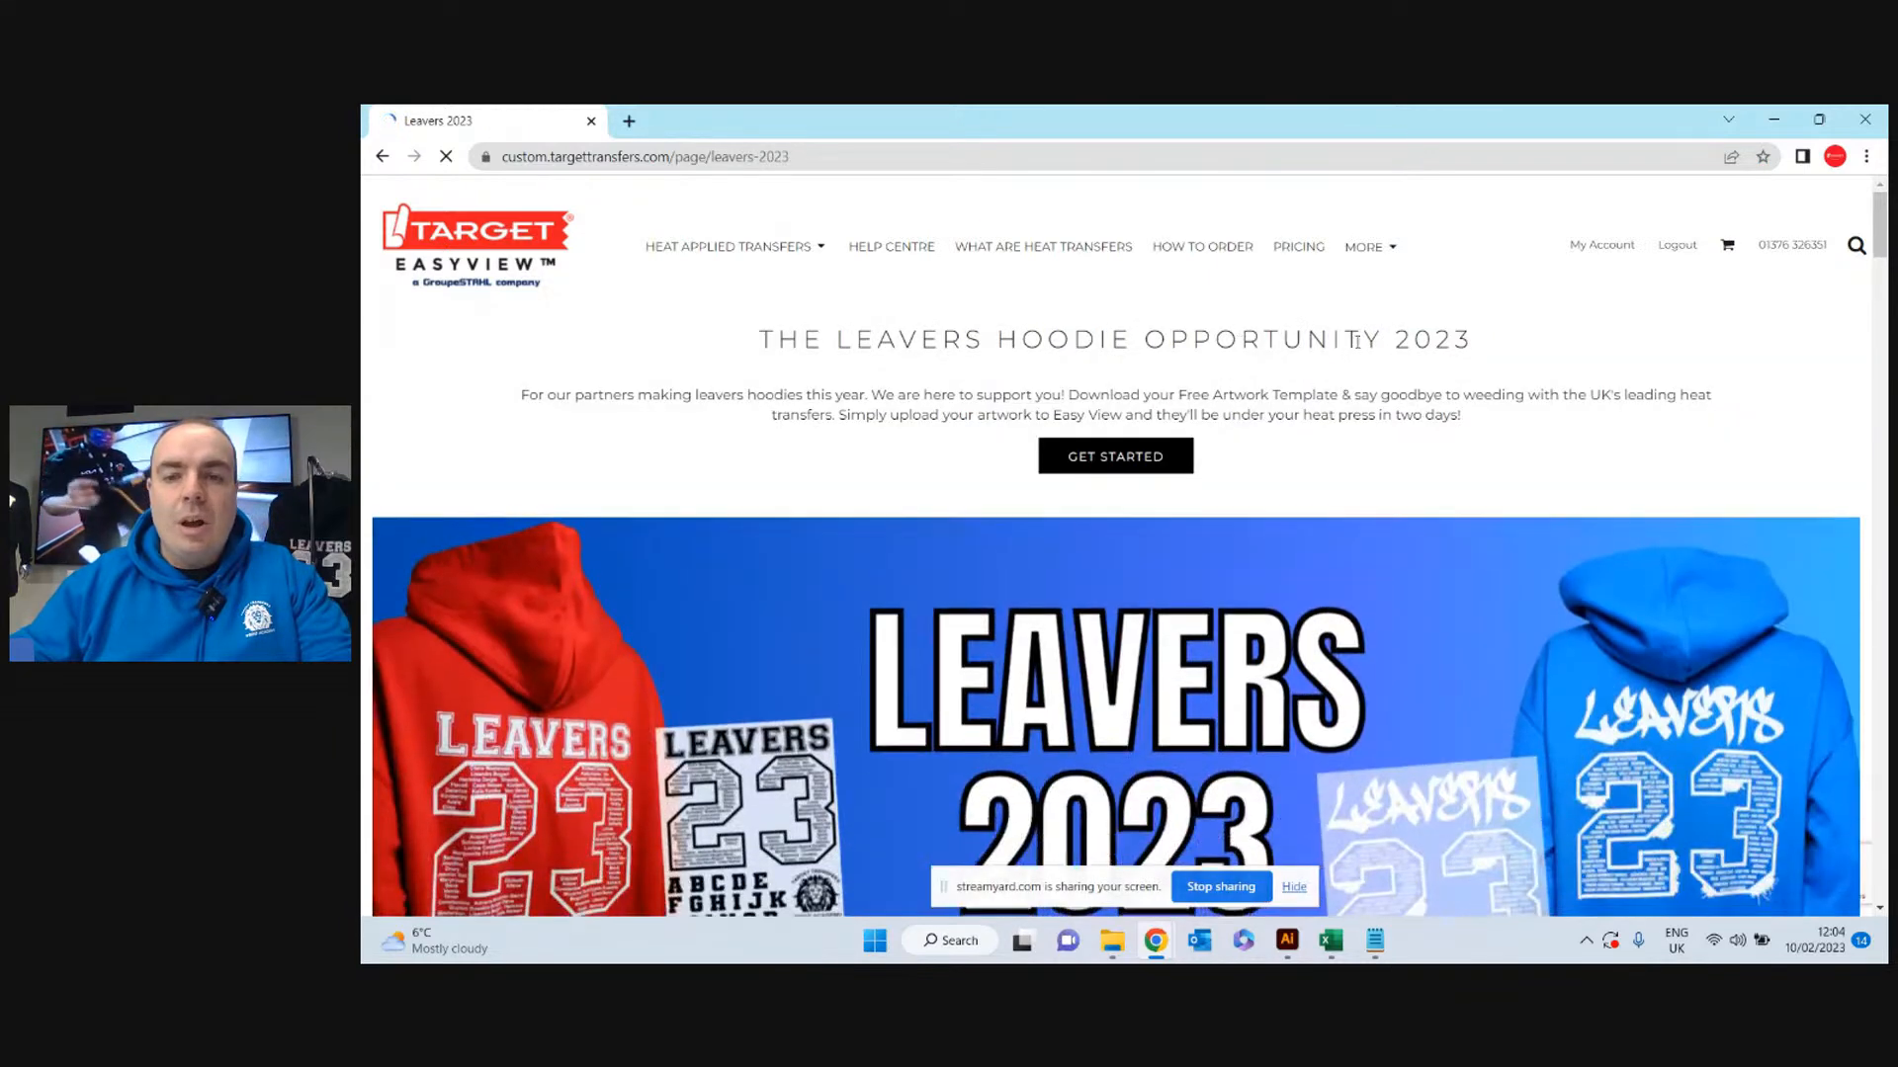
Review the Leavers 2023 page from the introduction through the cost analysis and getting-started sections to the artwork template download form.
{"action": "scroll", "coordinate": [1413, 368], "scroll_direction": "down", "scroll_amount": 1}
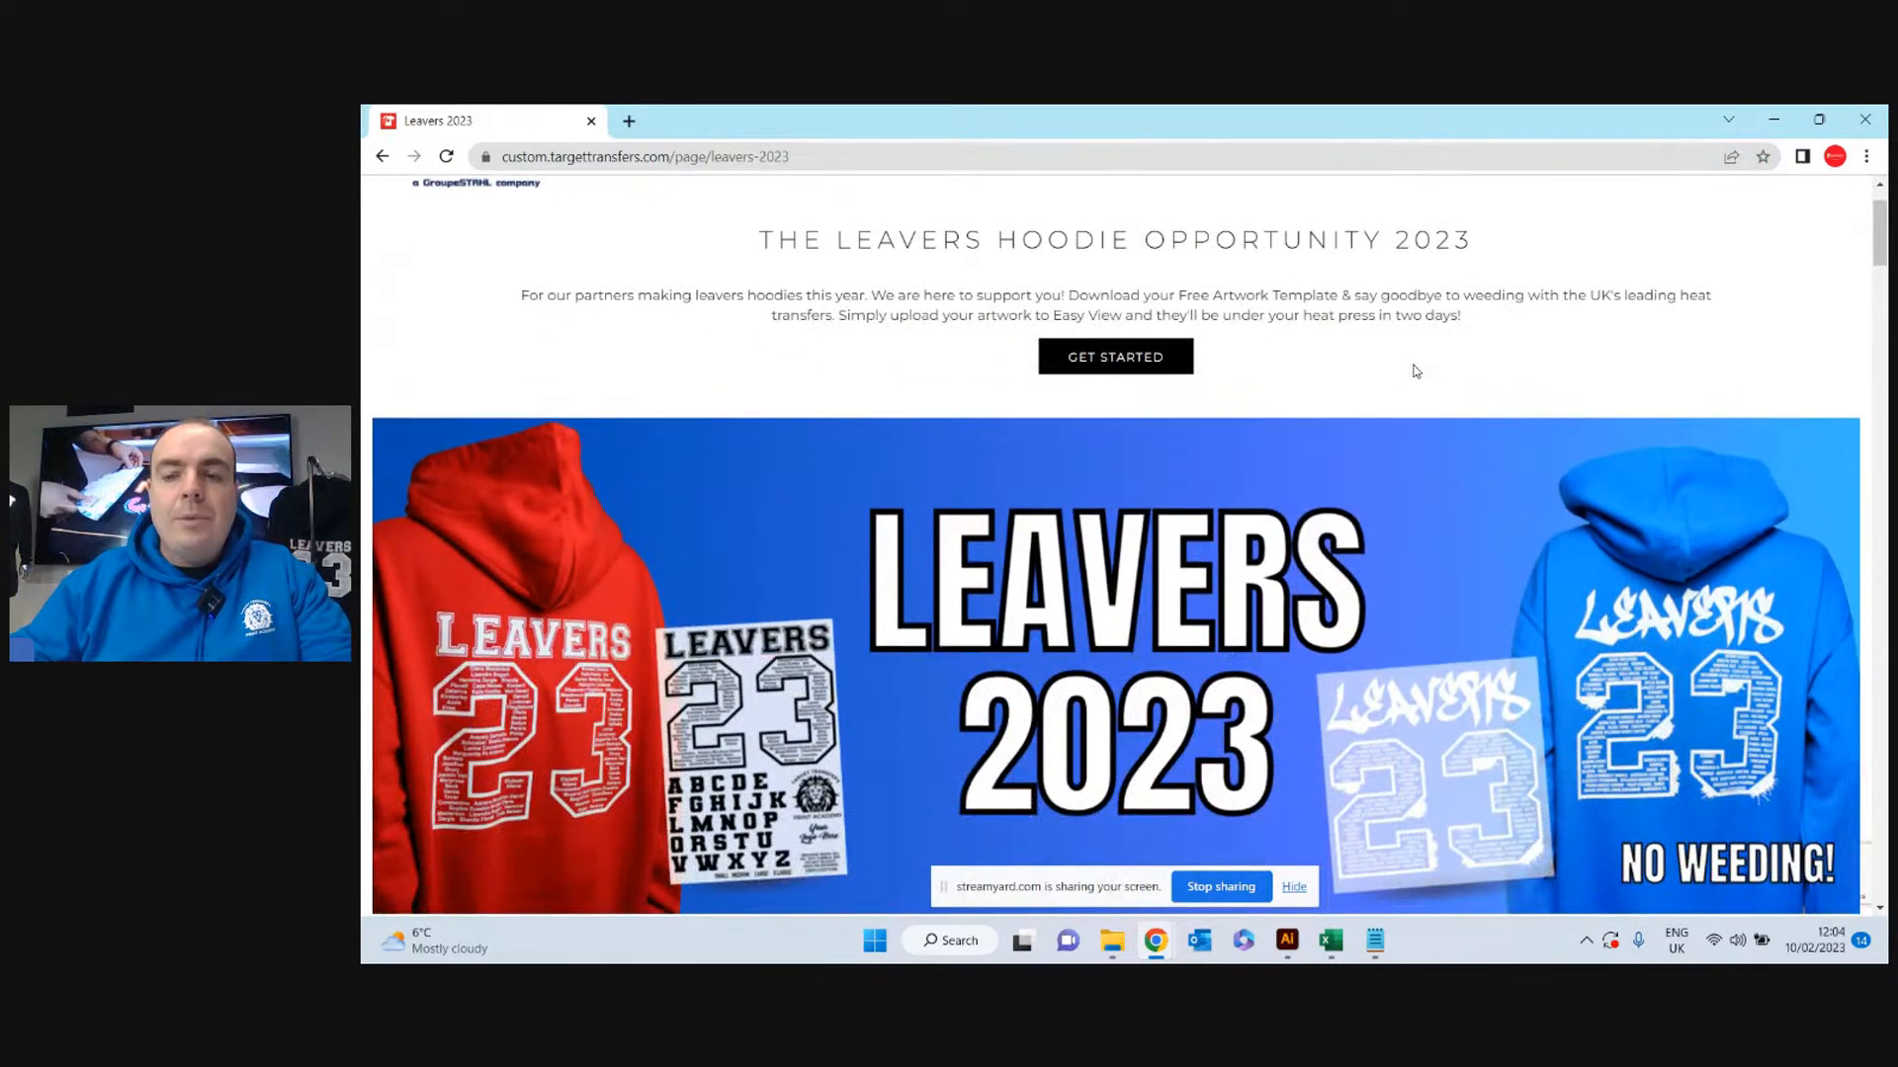
{"action": "scroll", "coordinate": [1414, 371], "scroll_direction": "up", "scroll_amount": 1}
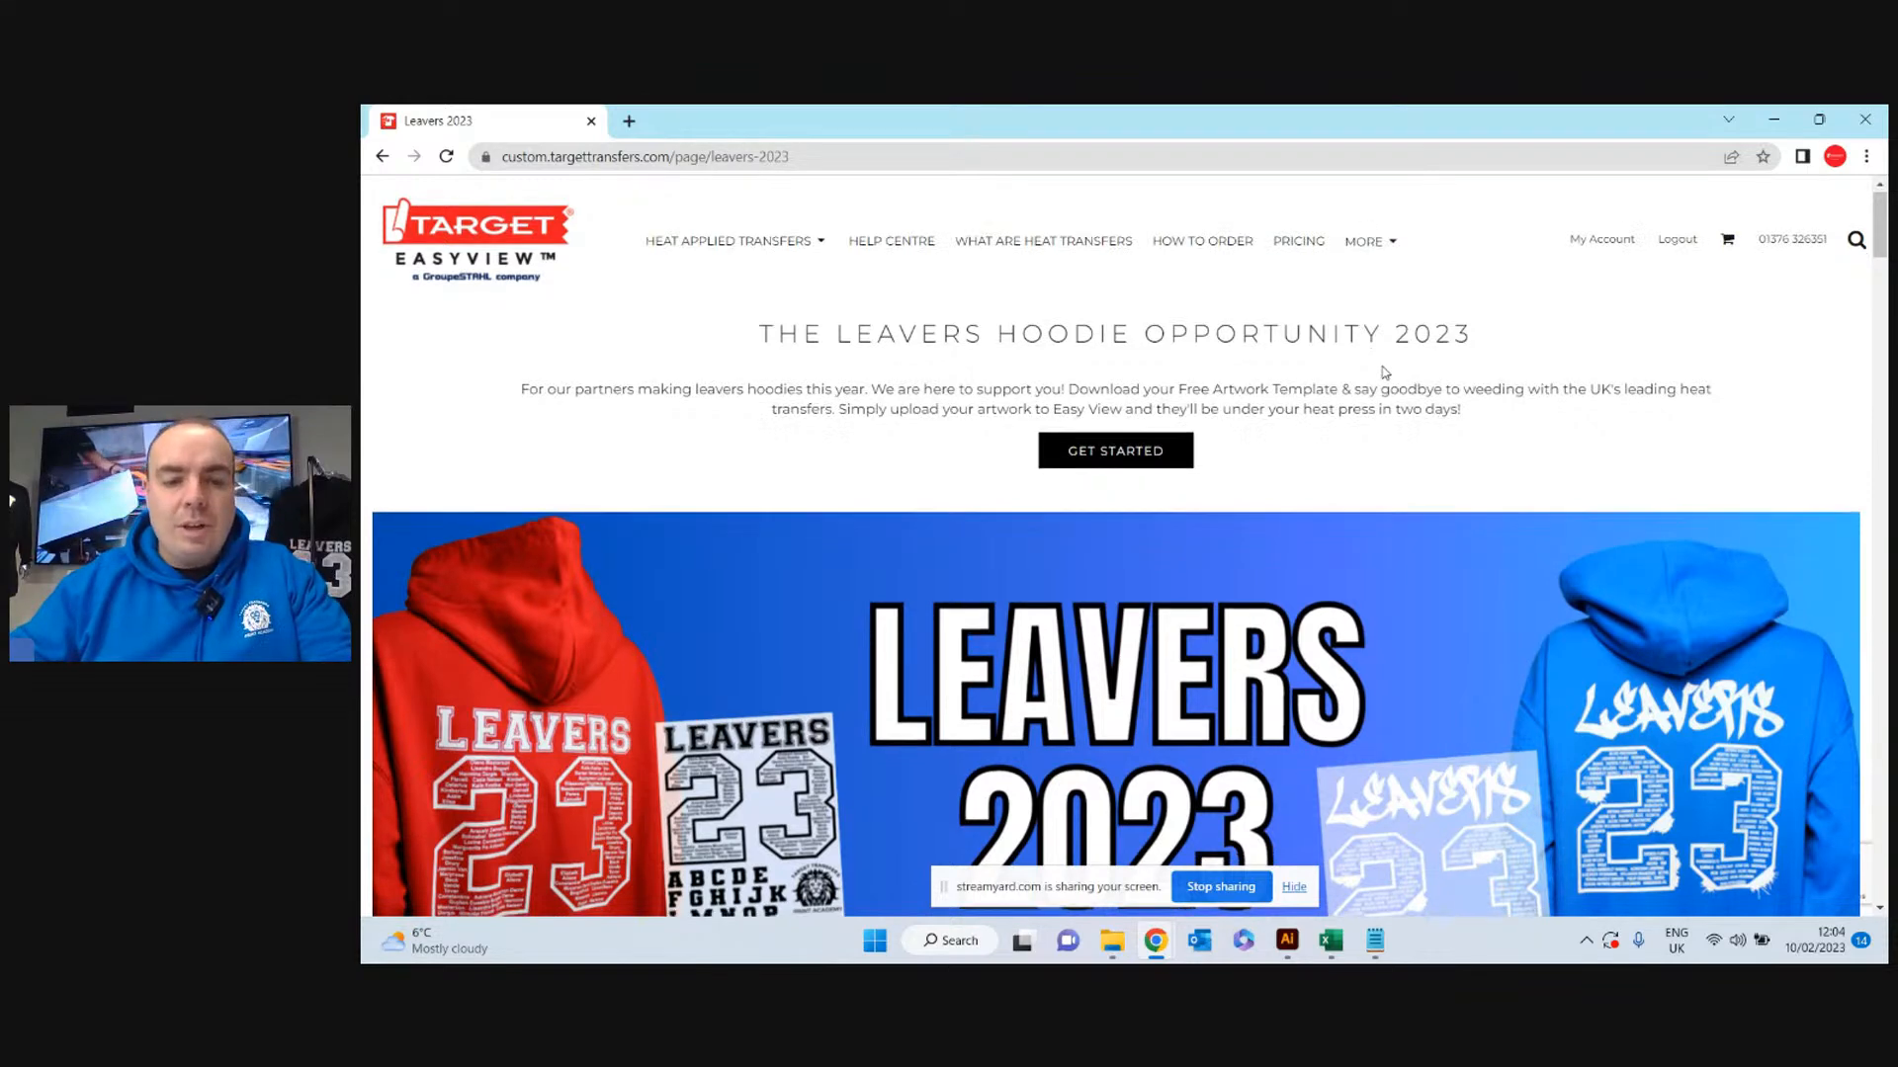
{"action": "scroll", "coordinate": [1384, 372], "scroll_direction": "down", "scroll_amount": 2}
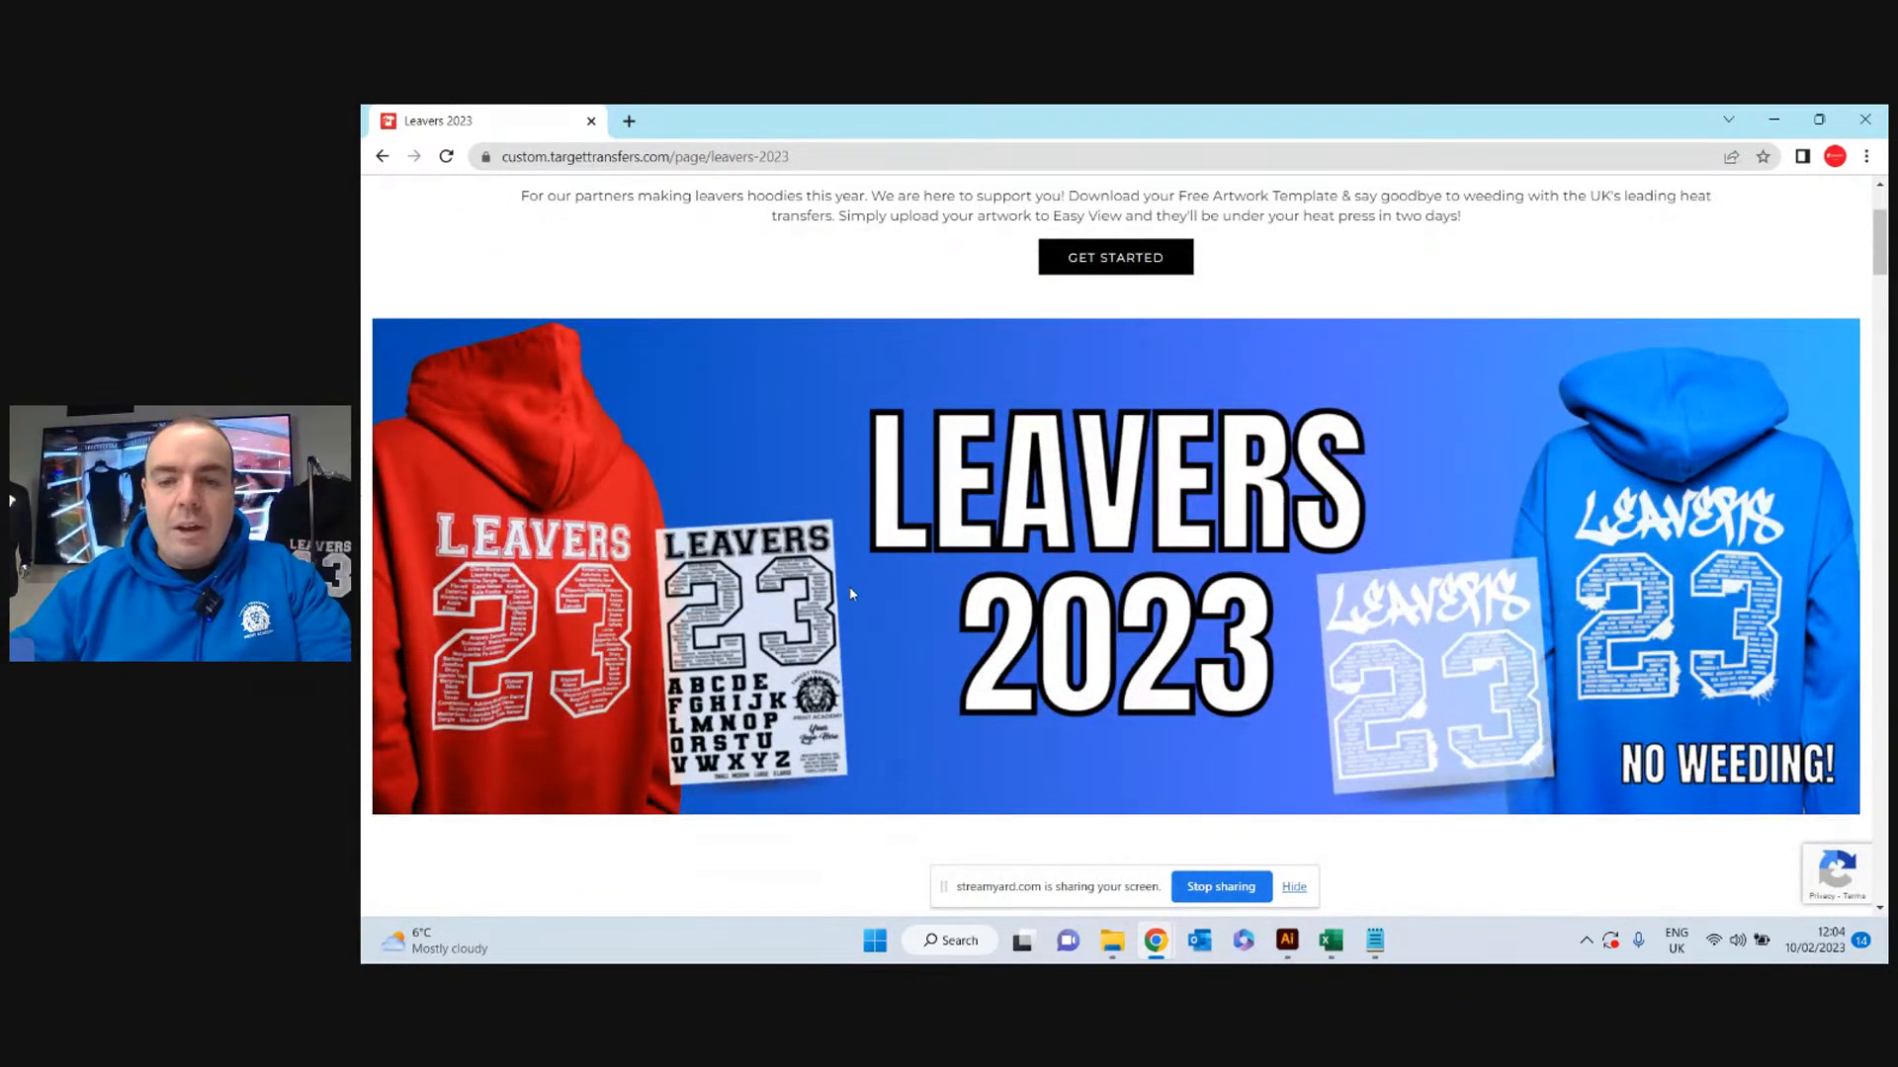
{"action": "scroll", "coordinate": [944, 465], "scroll_direction": "down", "scroll_amount": 5}
{"action": "scroll", "coordinate": [1606, 466], "scroll_direction": "down", "scroll_amount": 2}
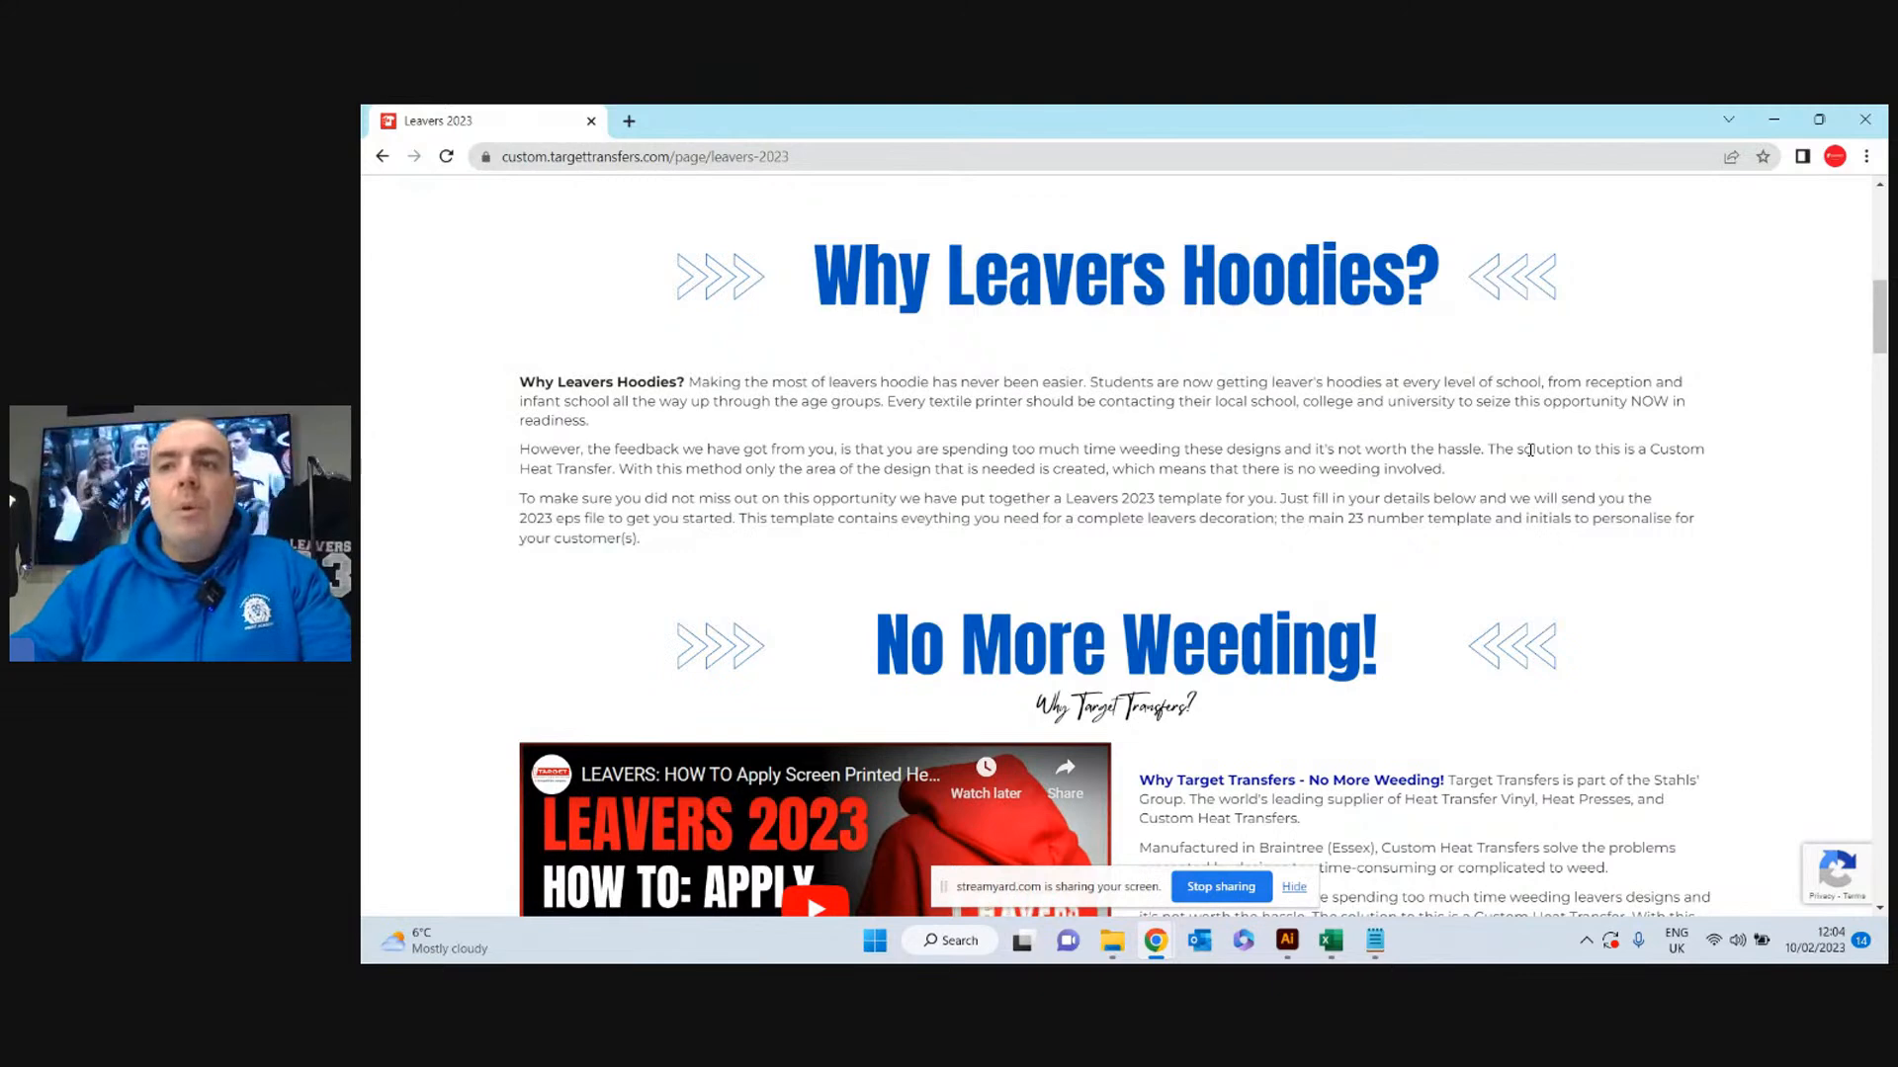
{"action": "scroll", "coordinate": [1418, 439], "scroll_direction": "down", "scroll_amount": 3}
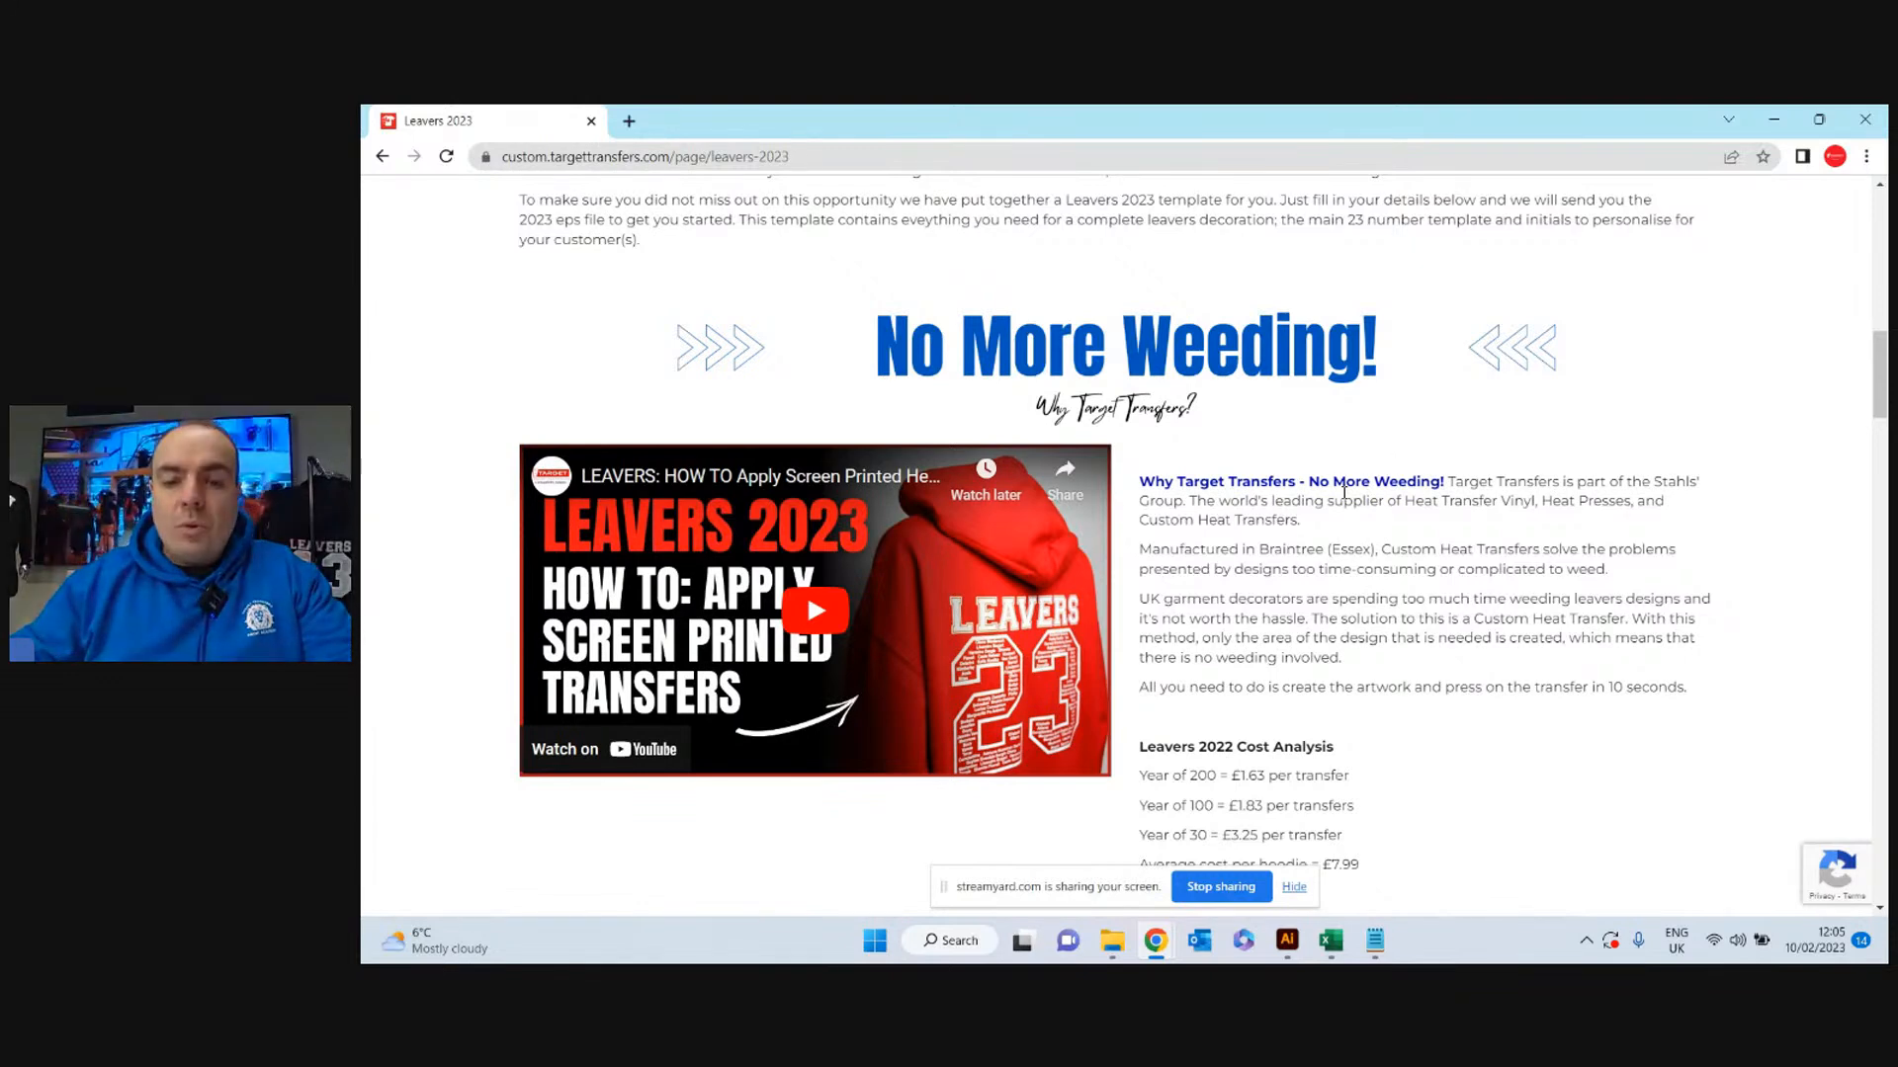
{"action": "scroll", "coordinate": [1388, 459], "scroll_direction": "down", "scroll_amount": 1}
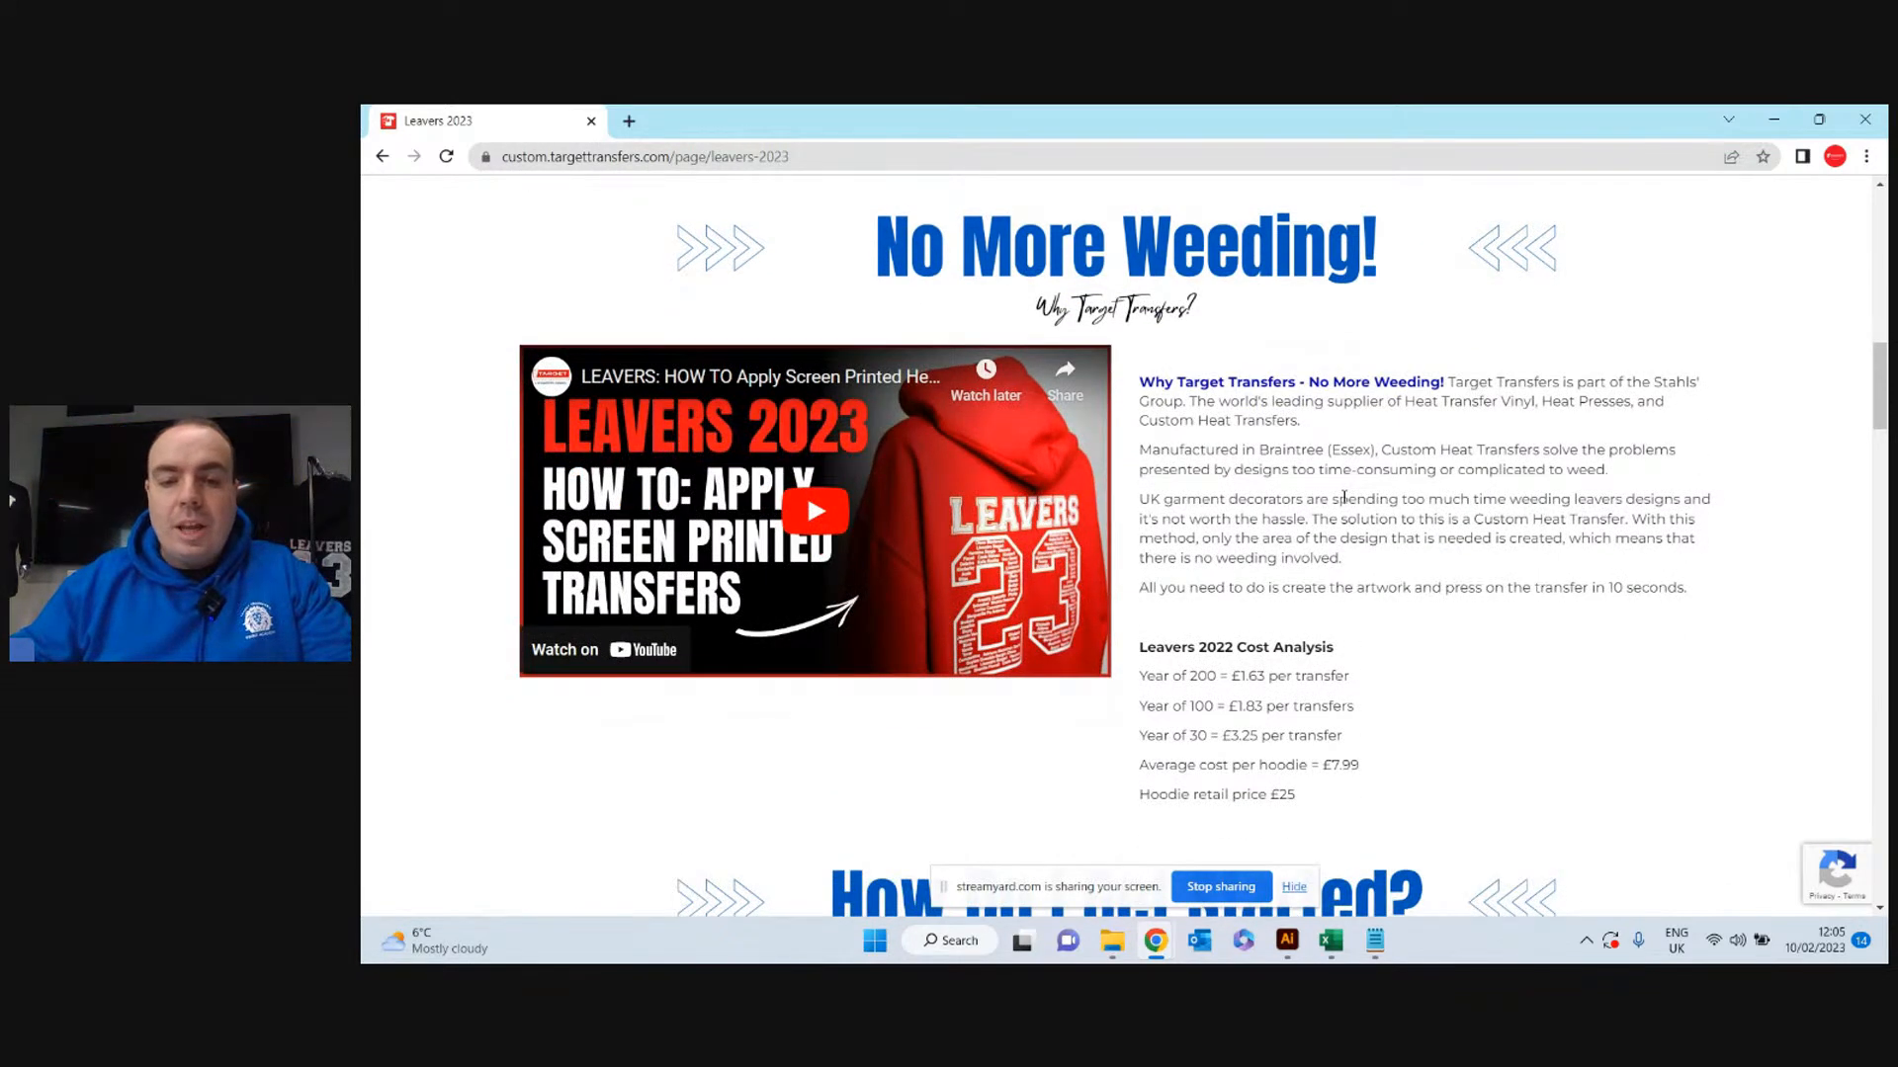
{"action": "scroll", "coordinate": [1423, 466], "scroll_direction": "down", "scroll_amount": 2}
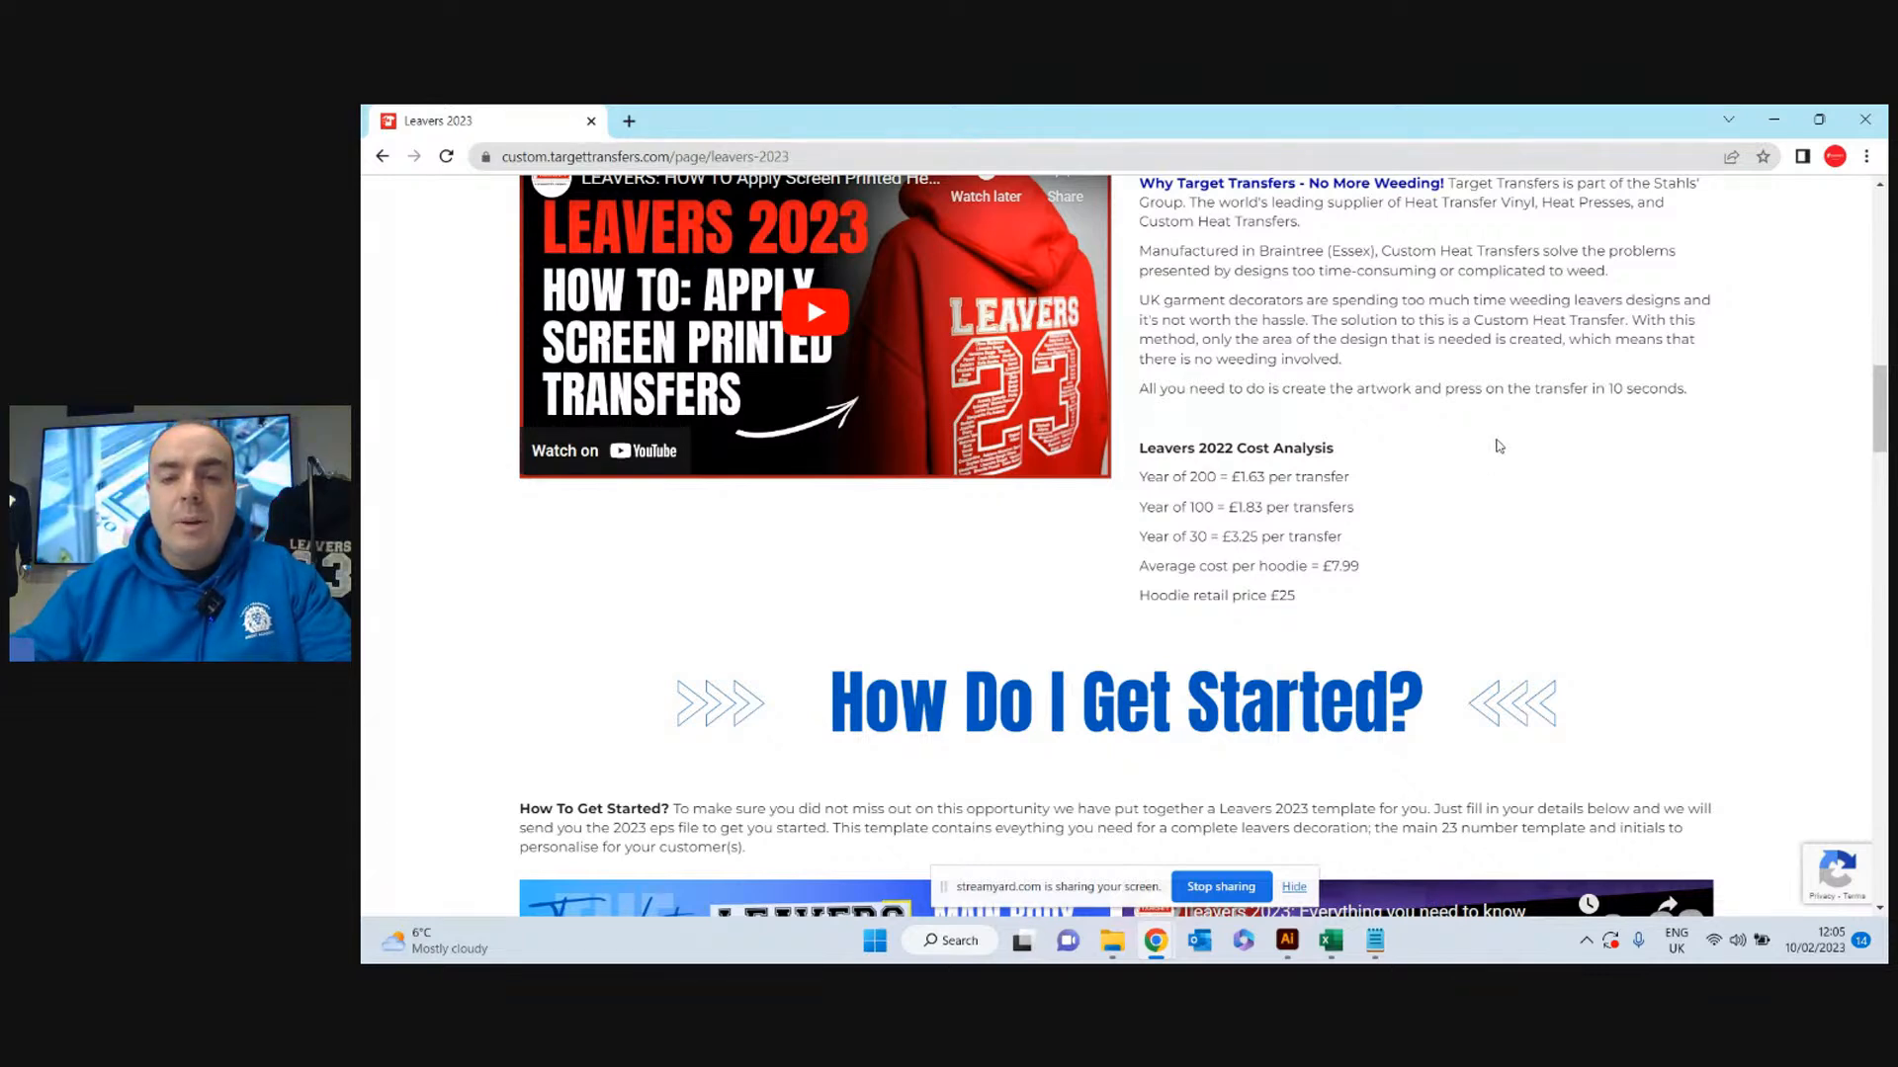
{"action": "scroll", "coordinate": [1483, 425], "scroll_direction": "down", "scroll_amount": 1}
{"action": "scroll", "coordinate": [1477, 389], "scroll_direction": "up", "scroll_amount": 1}
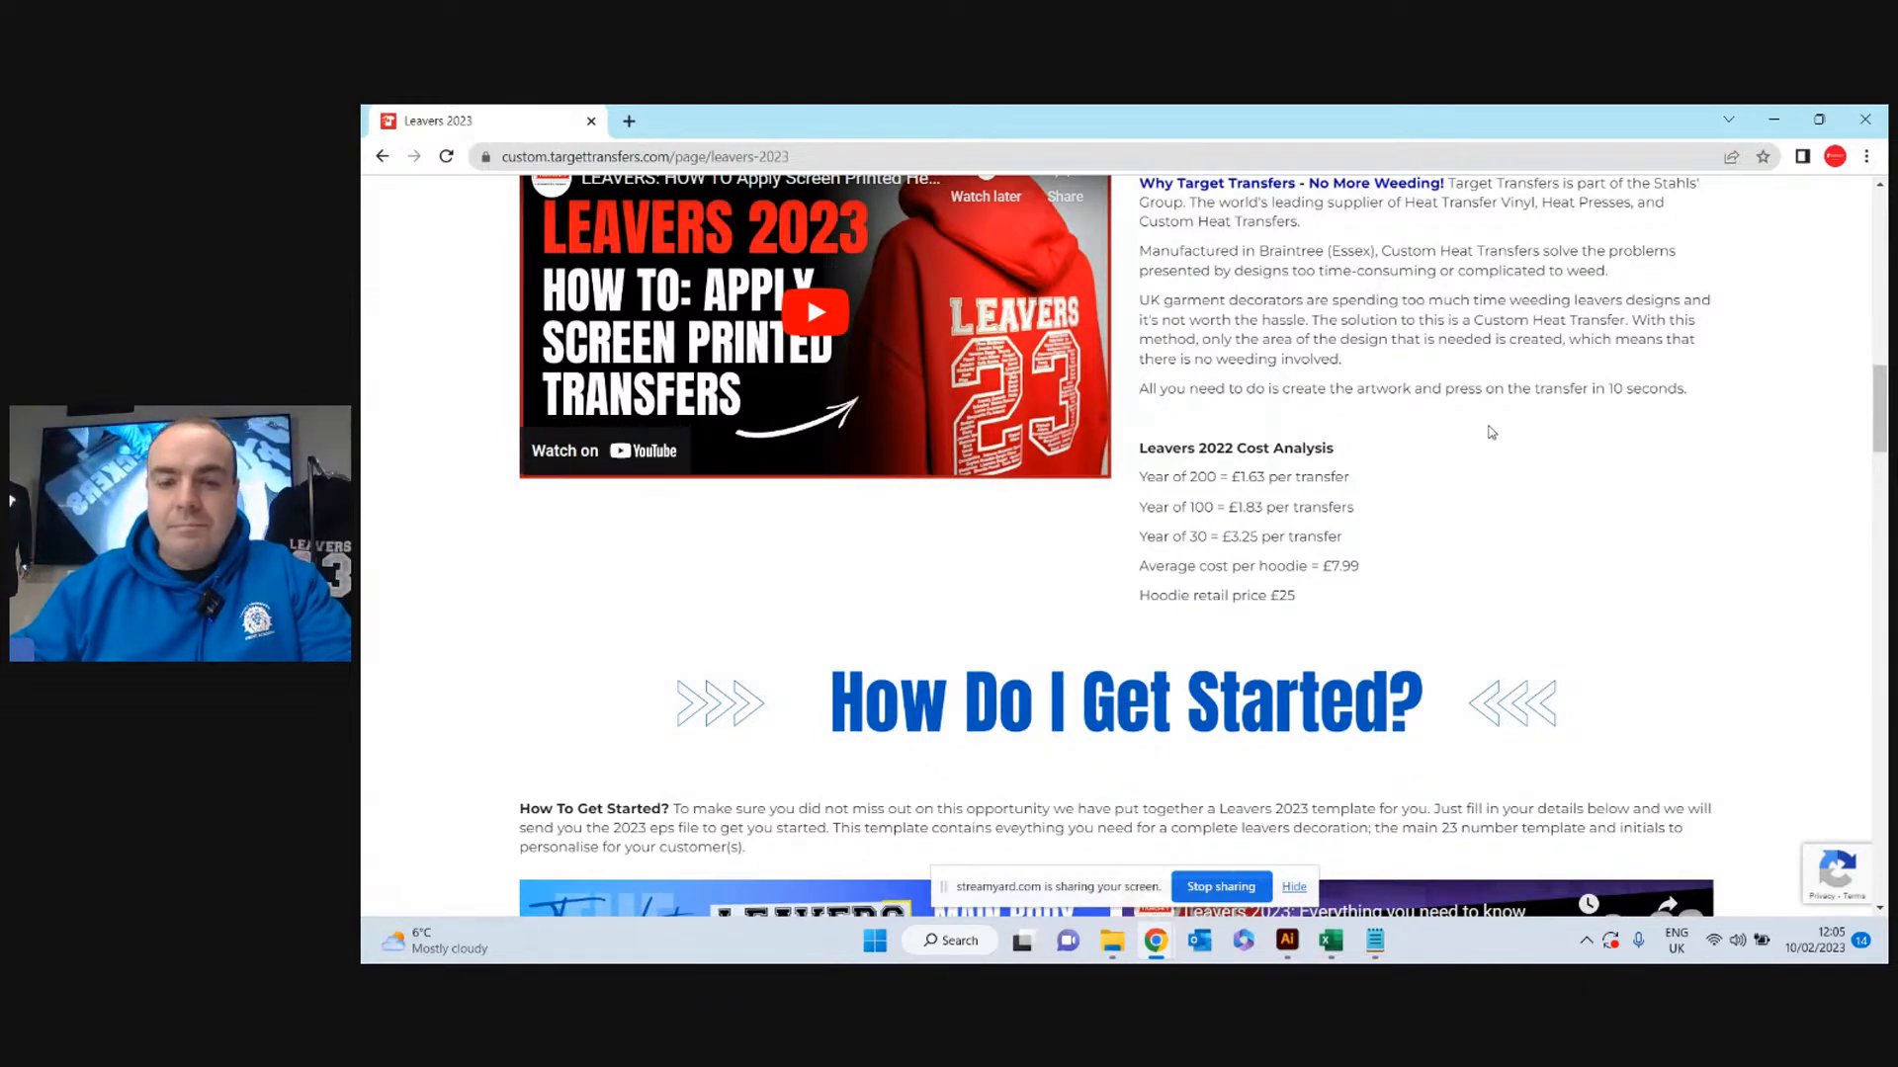
{"action": "scroll", "coordinate": [1486, 435], "scroll_direction": "down", "scroll_amount": 5}
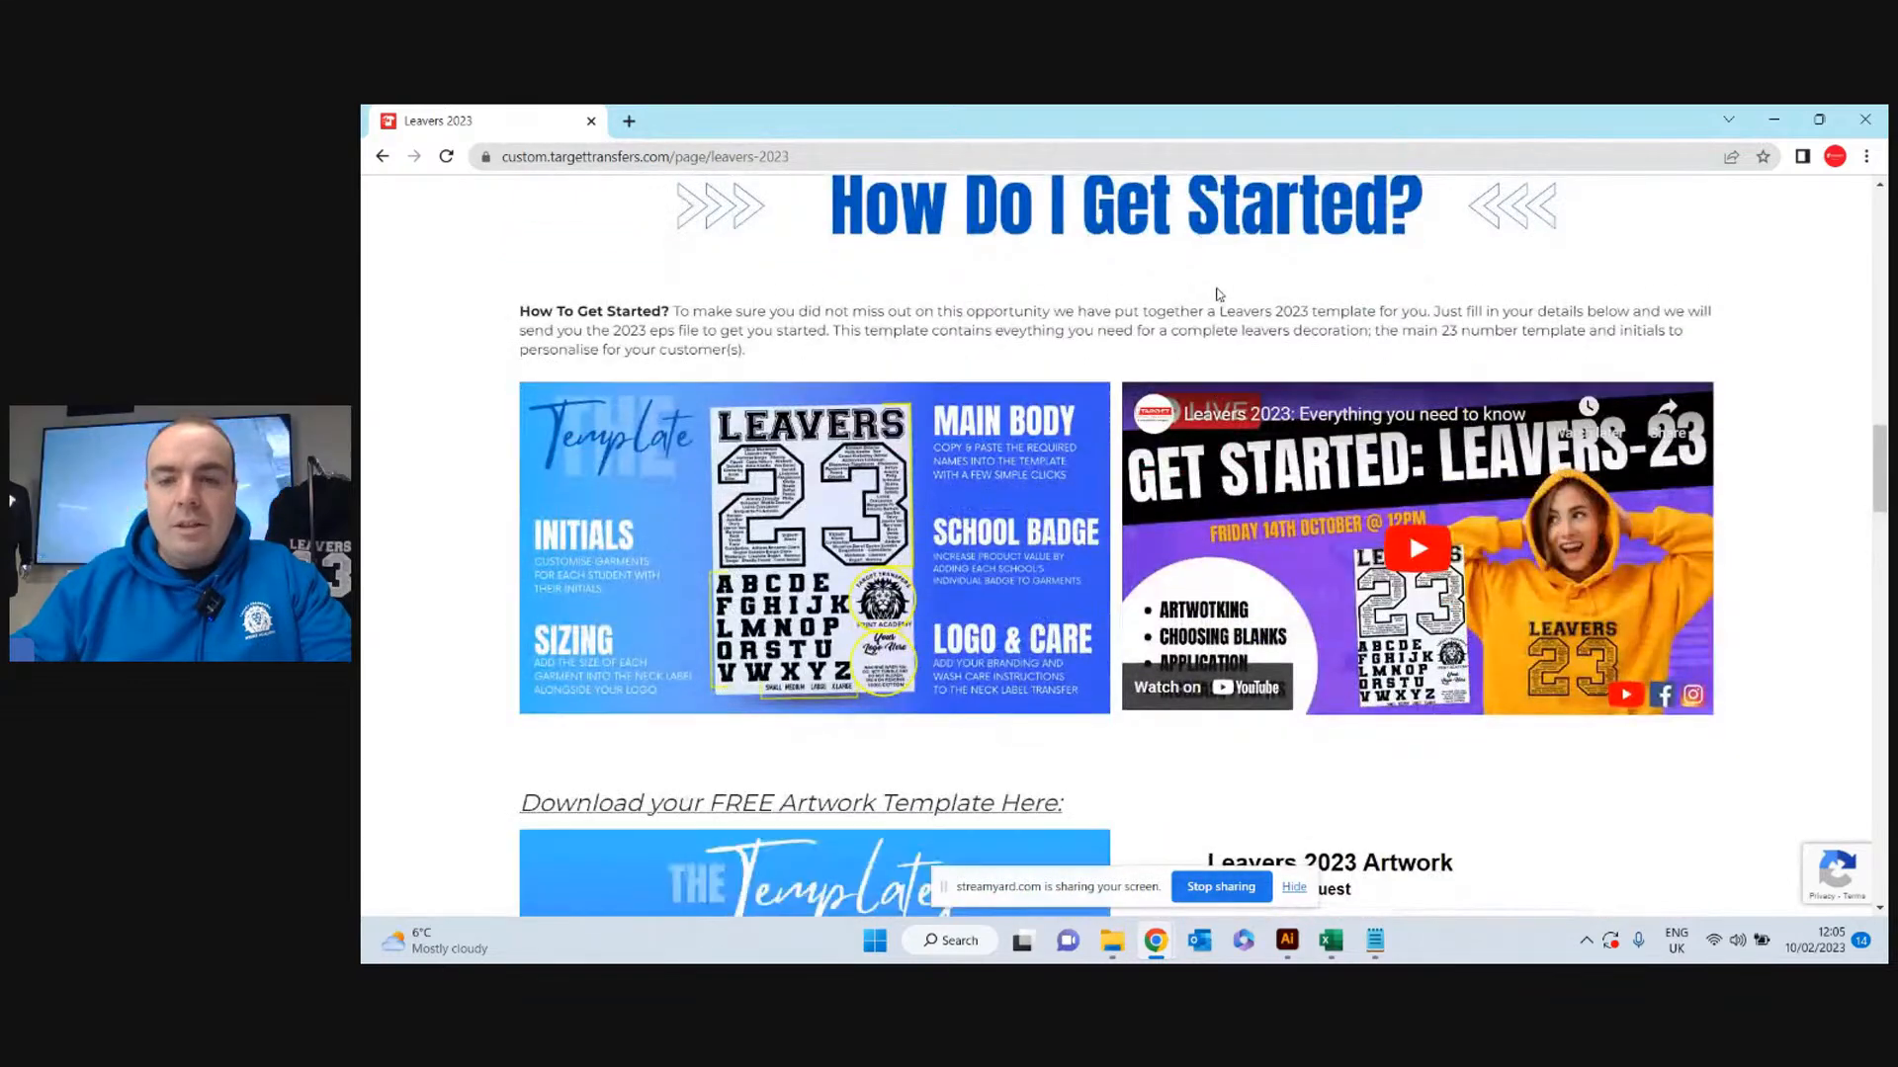
{"action": "scroll", "coordinate": [1222, 297], "scroll_direction": "down", "scroll_amount": 4}
{"action": "scroll", "coordinate": [1482, 475], "scroll_direction": "down", "scroll_amount": 2}
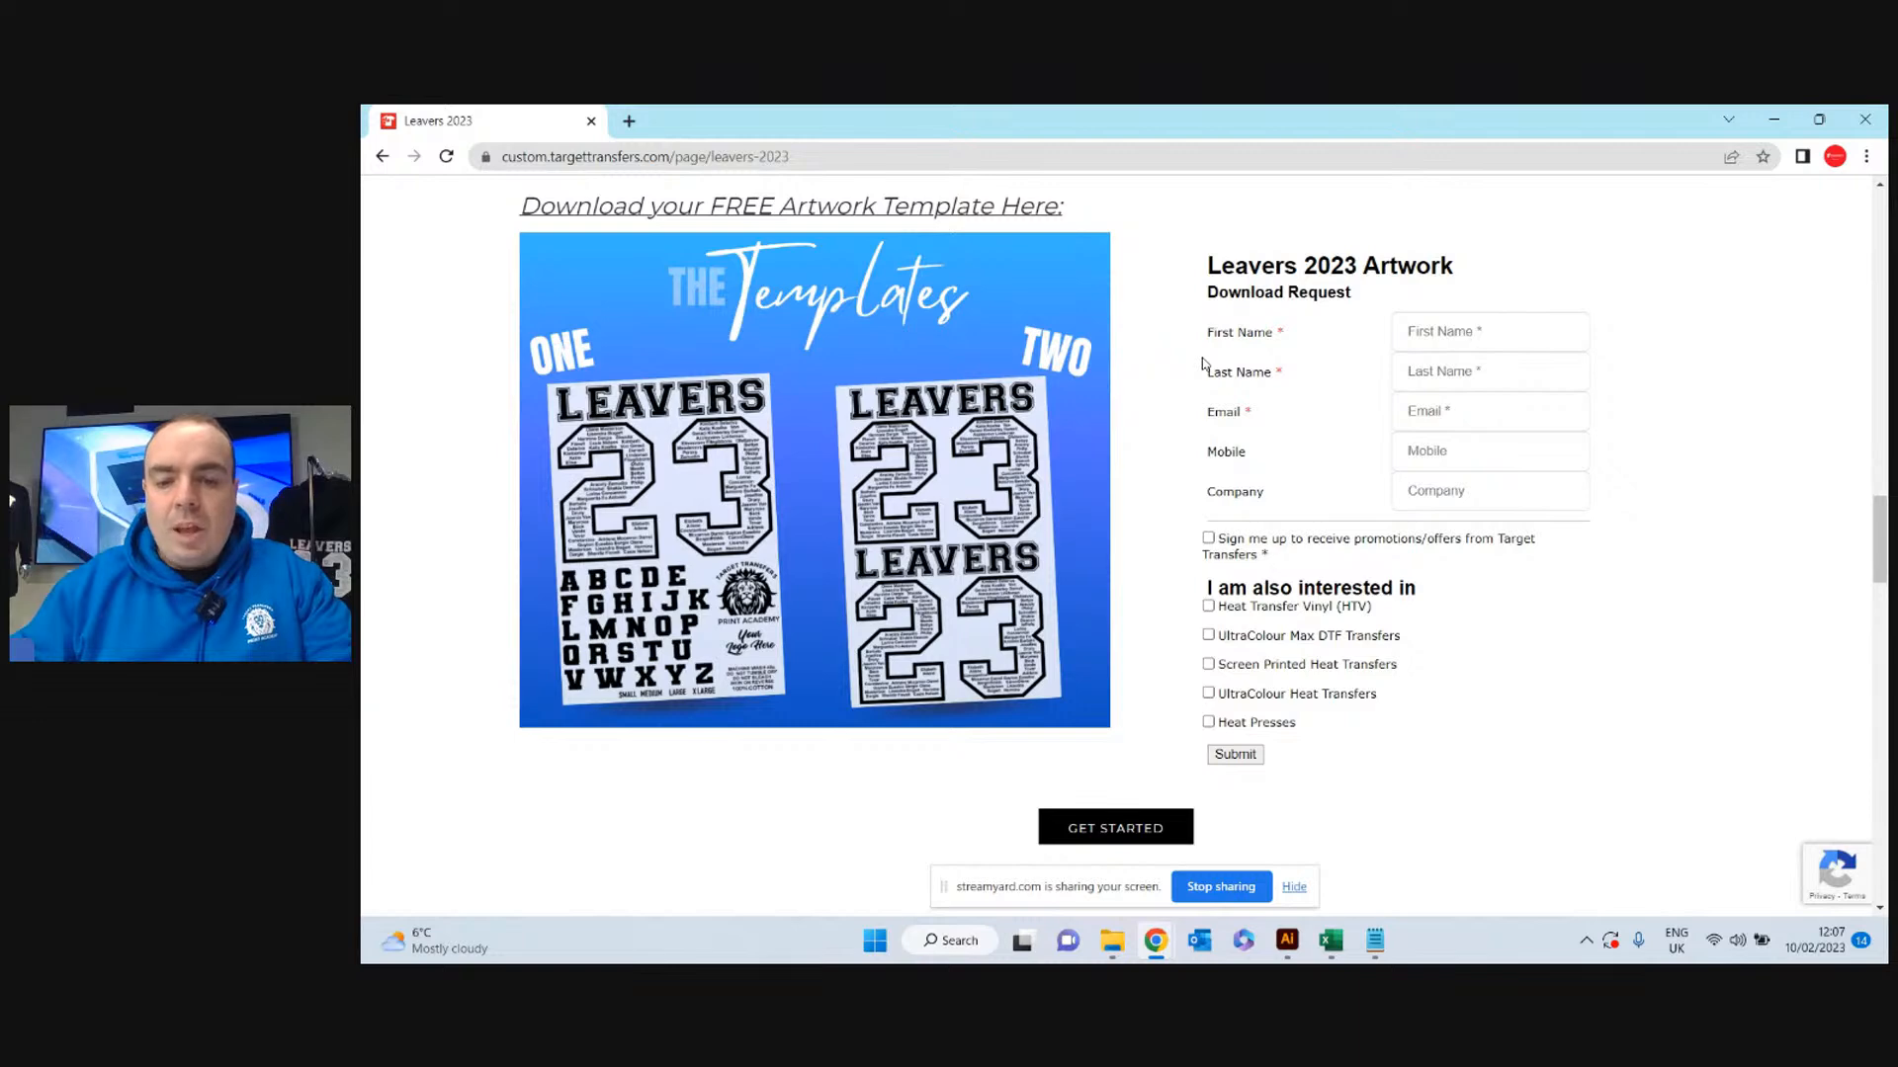
Switch to Illustrator to view the Leavers 23 template, and to the leavers data workbook in Excel to inspect the first-name and surname columns.
{"action": "left_click", "coordinate": [1288, 944]}
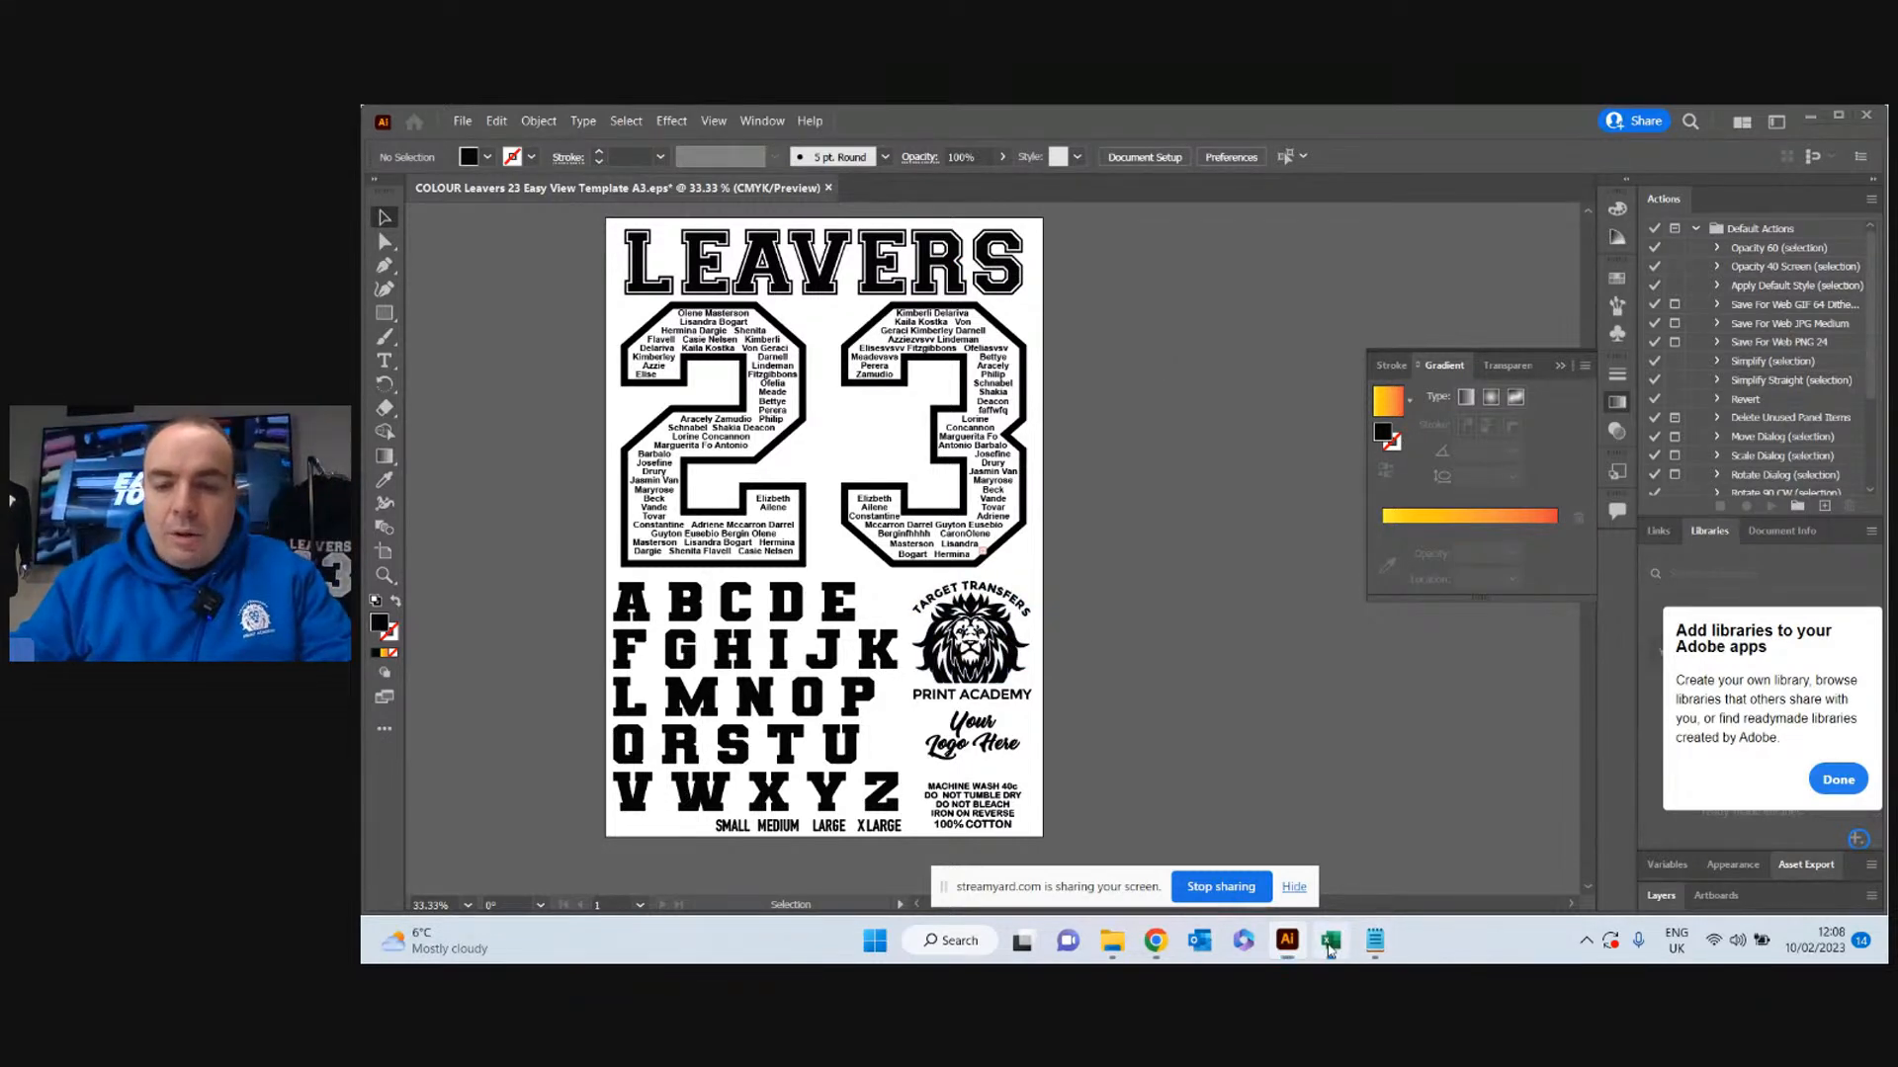
{"action": "left_click", "coordinate": [1331, 940]}
{"action": "left_click", "coordinate": [710, 423]}
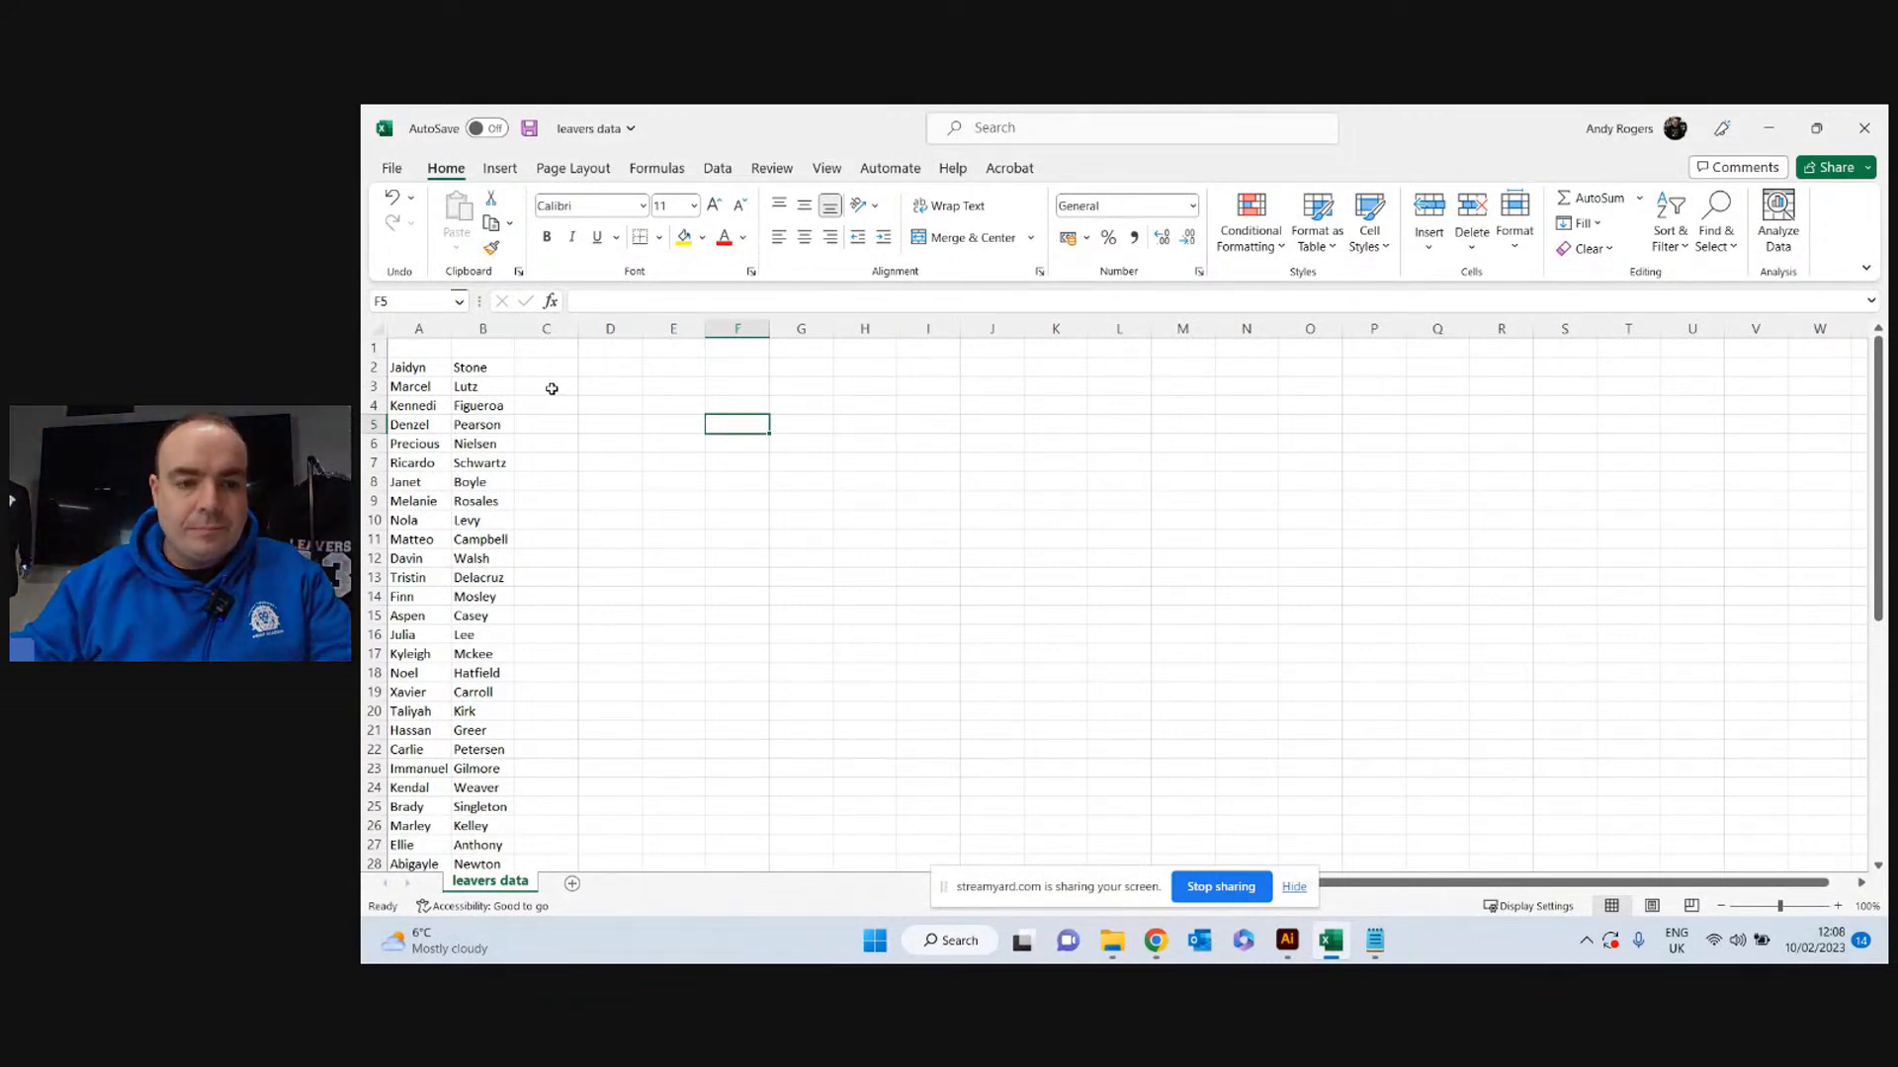
{"action": "left_click", "coordinate": [420, 364]}
{"action": "left_click", "coordinate": [488, 366]}
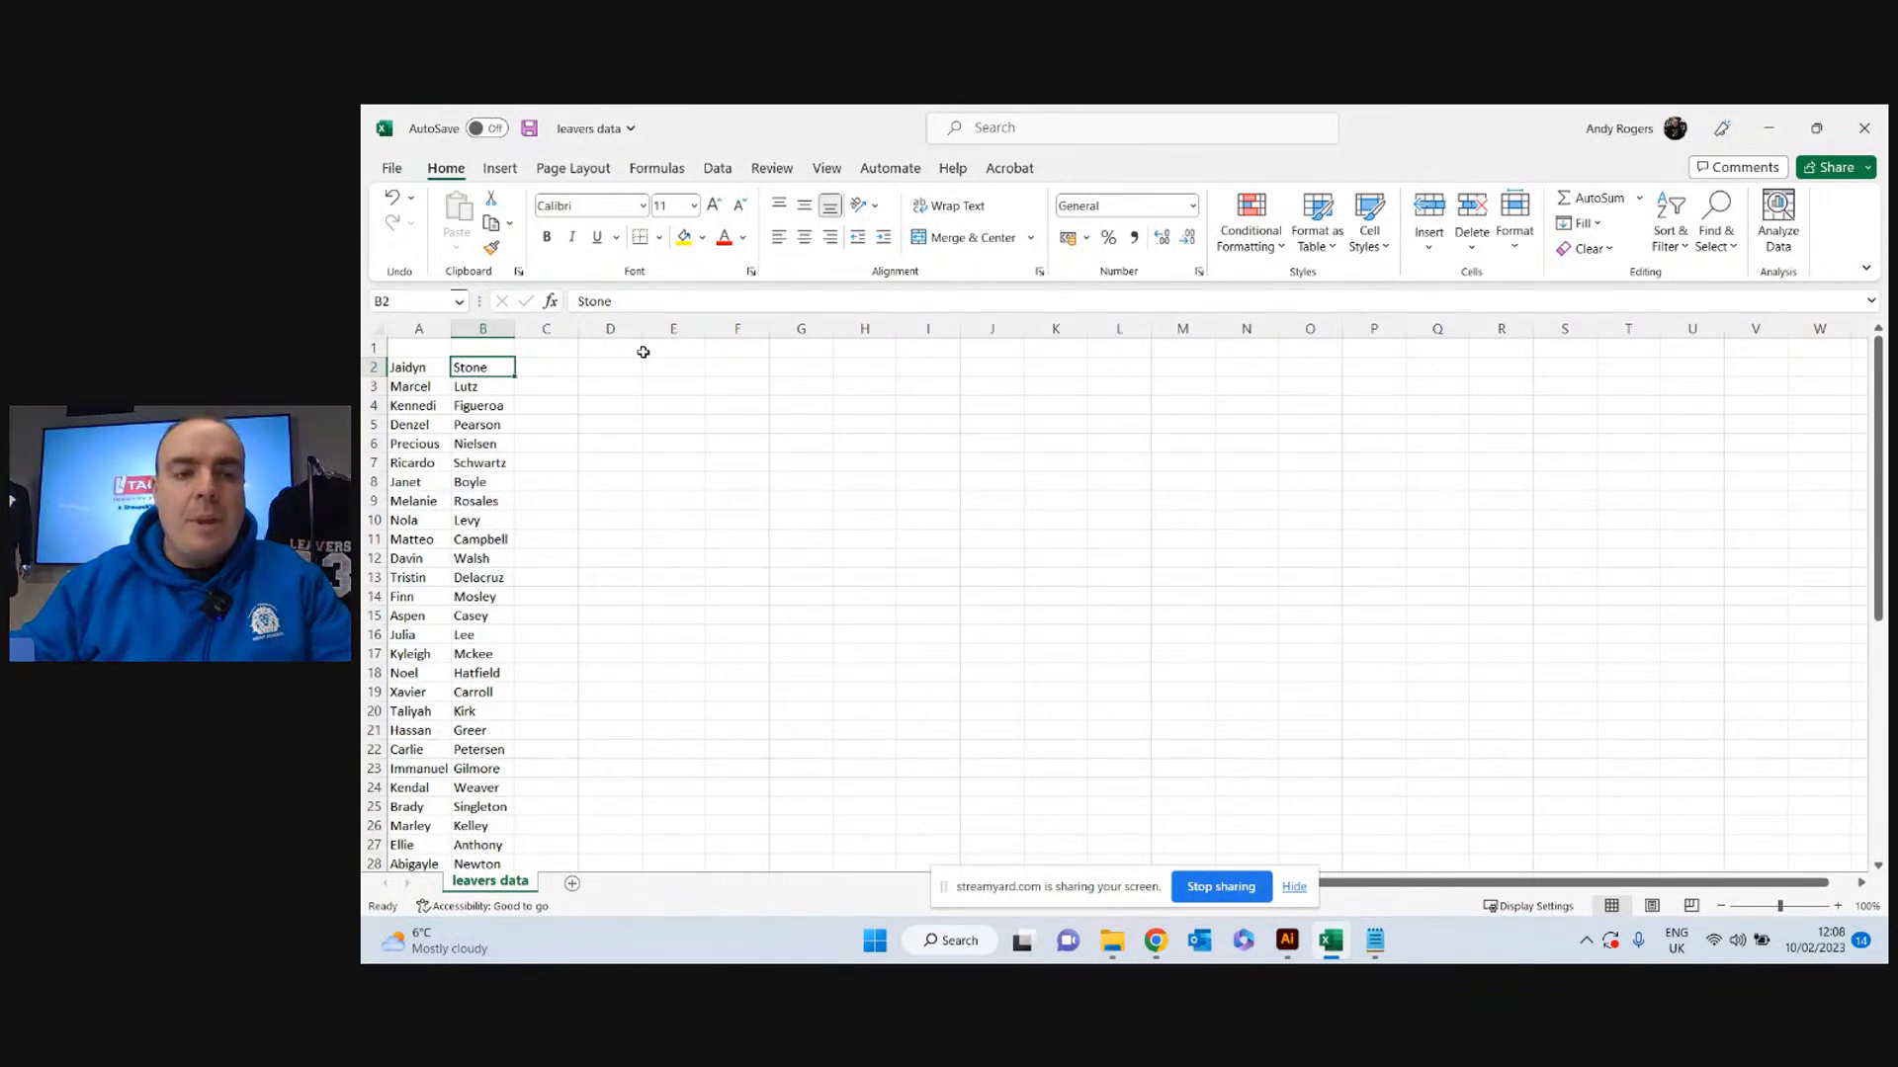
Enter the formula =A2&" "&B2 in cell C2 to join the first name and surname with a space.
{"action": "left_click", "coordinate": [546, 365]}
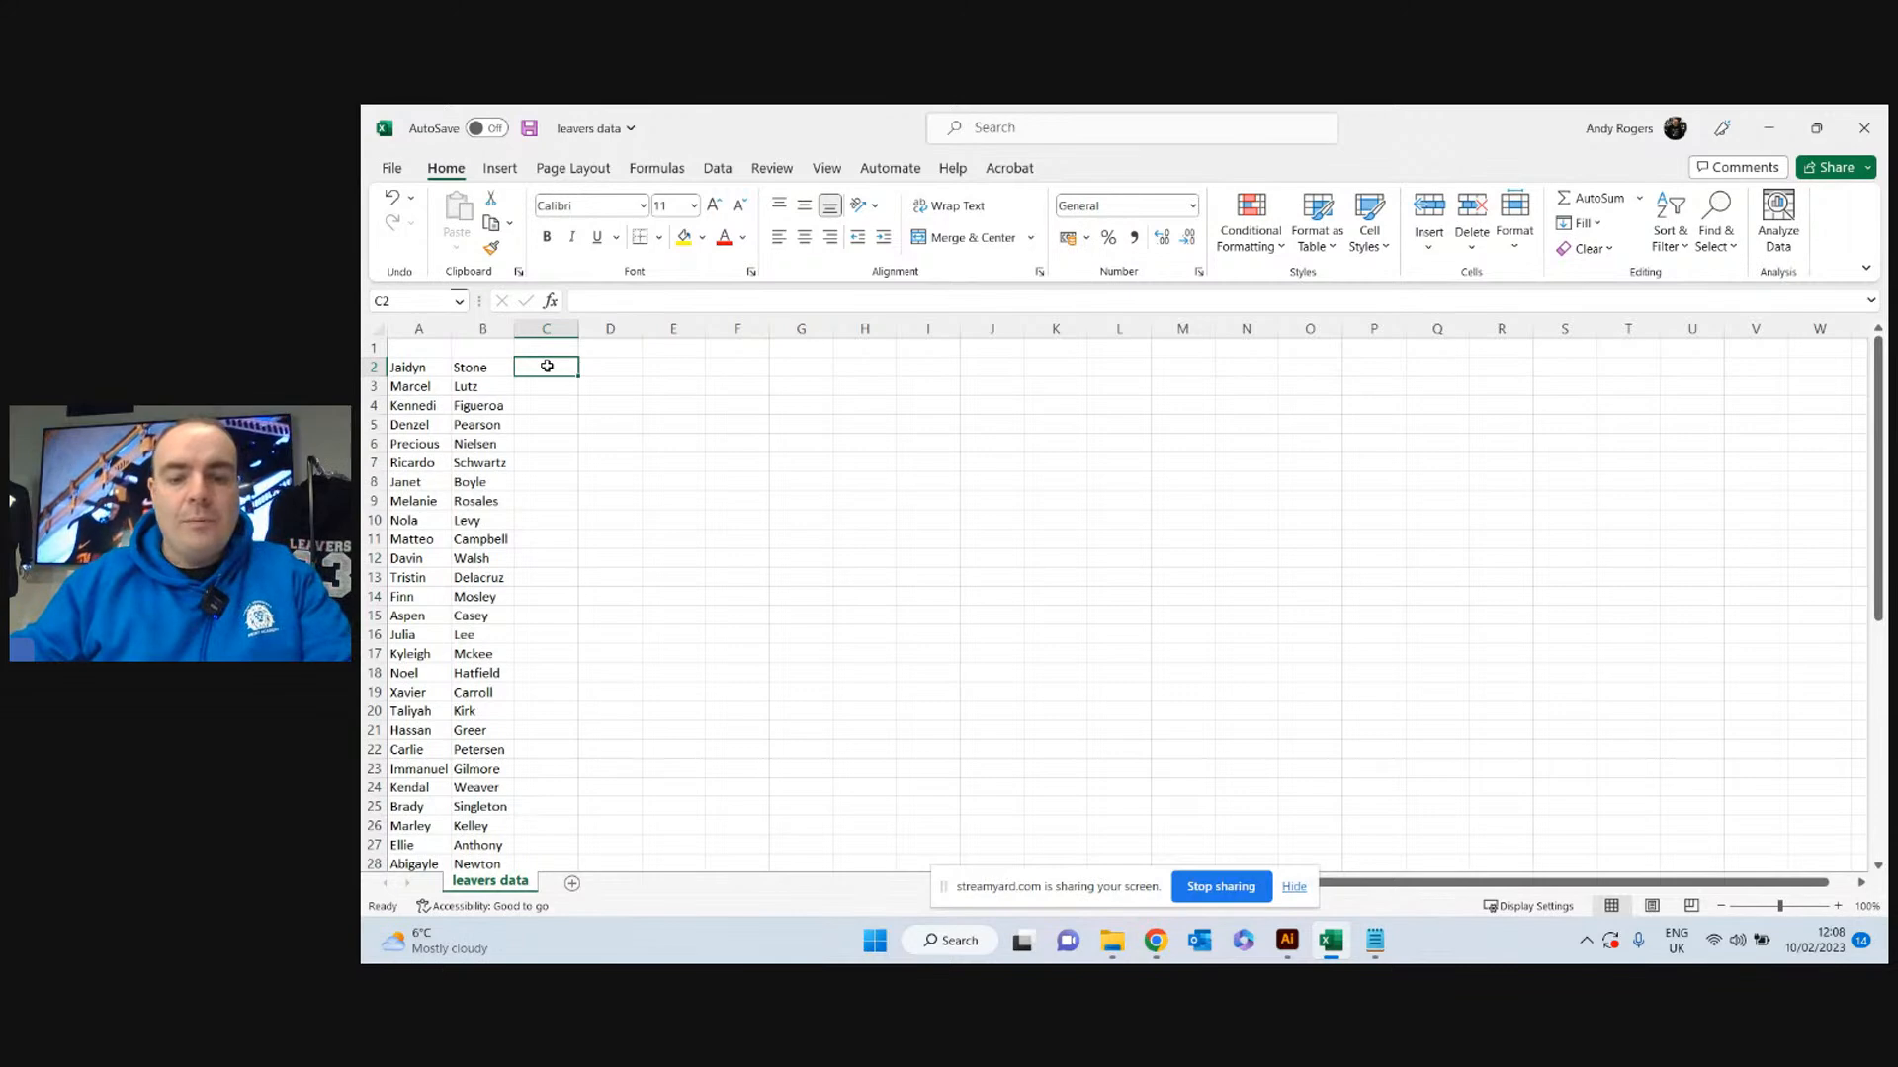
{"action": "type", "text": "="}
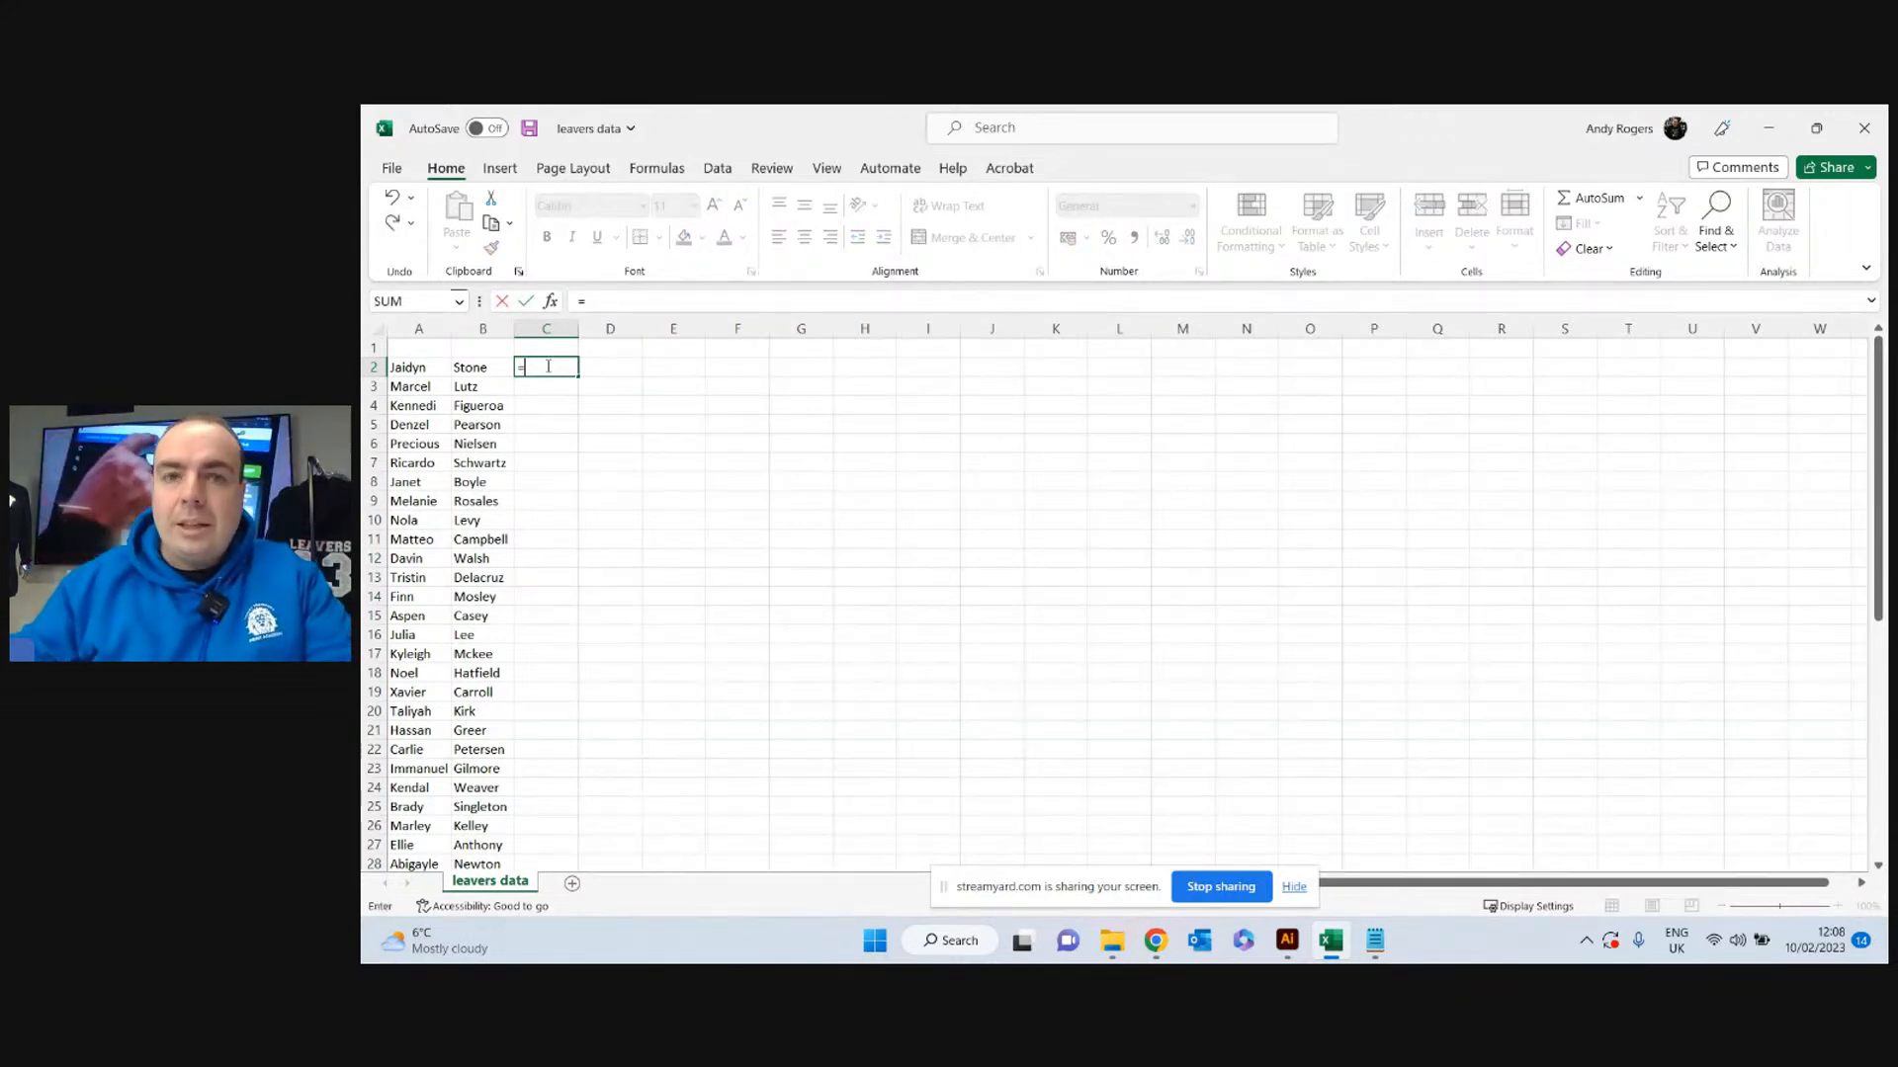
{"action": "left_click", "coordinate": [421, 368]}
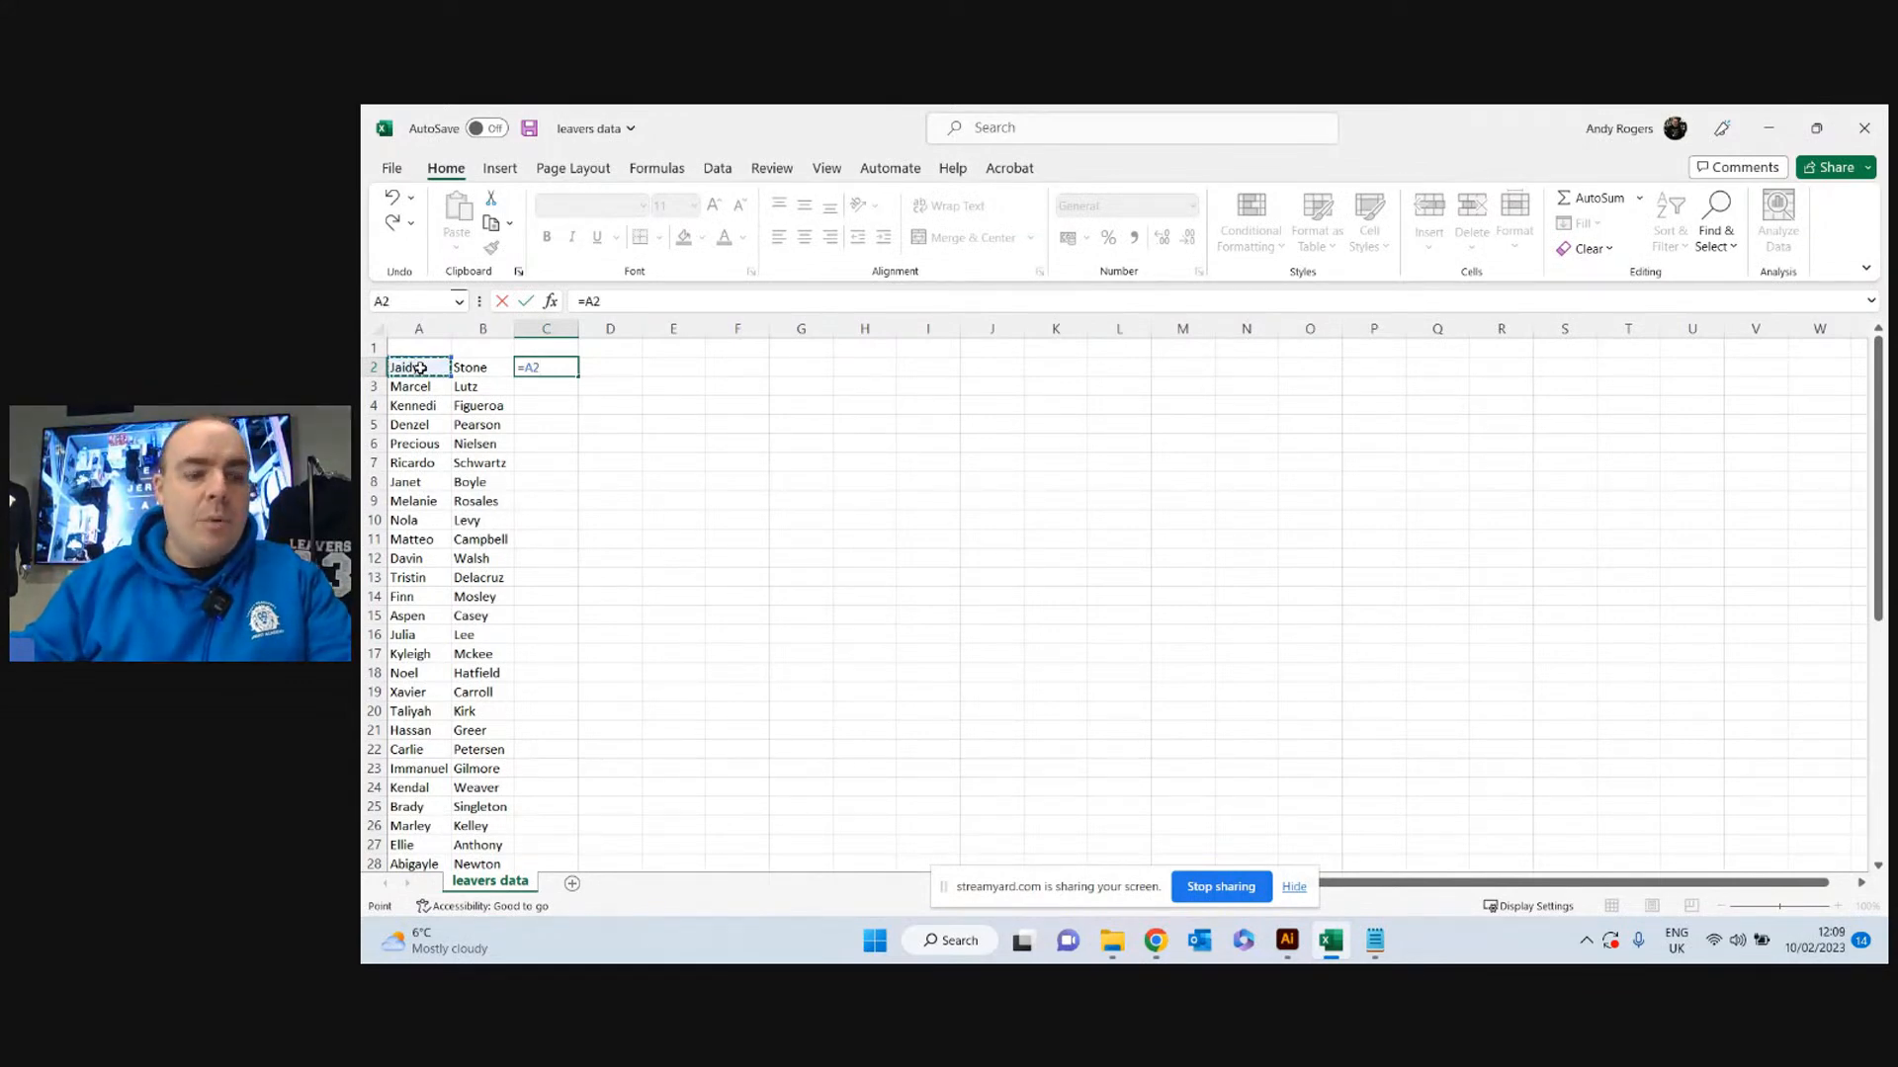
{"action": "type", "text": "&"}
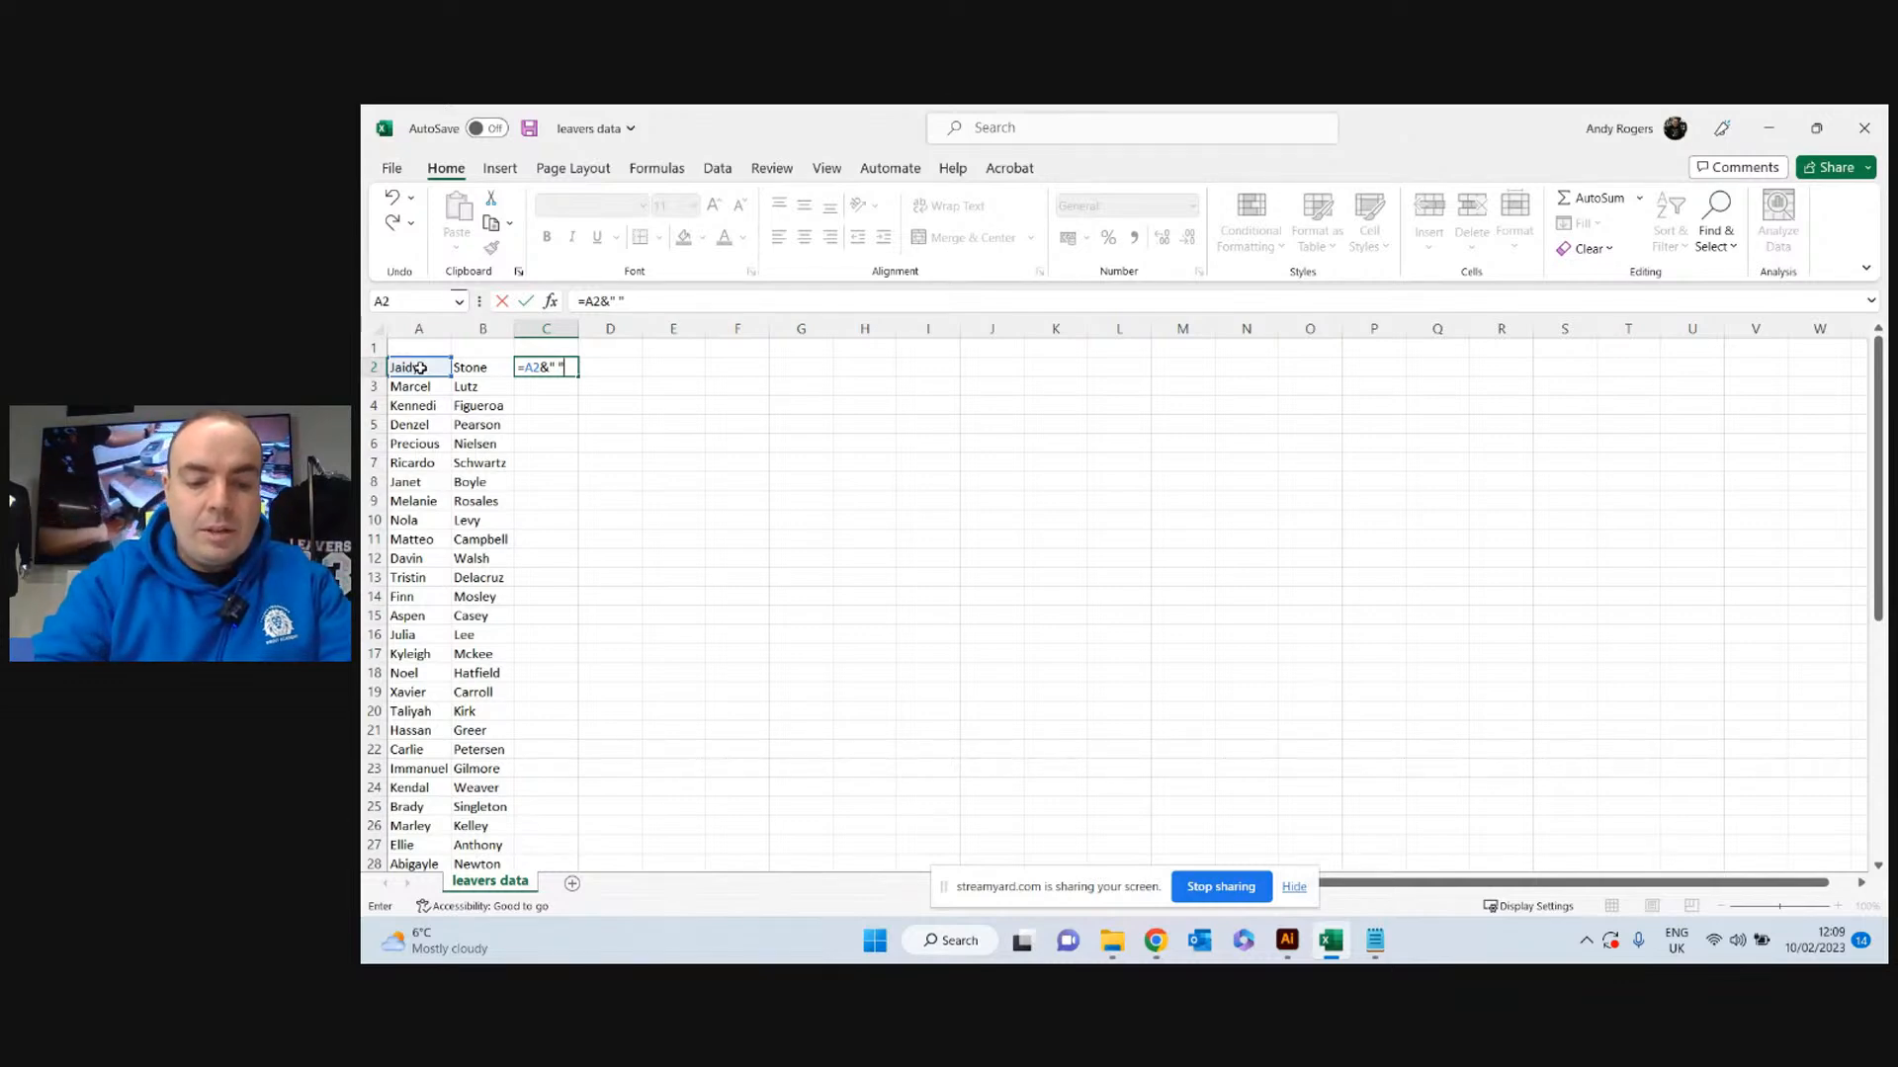
{"action": "type", "text": "&"}
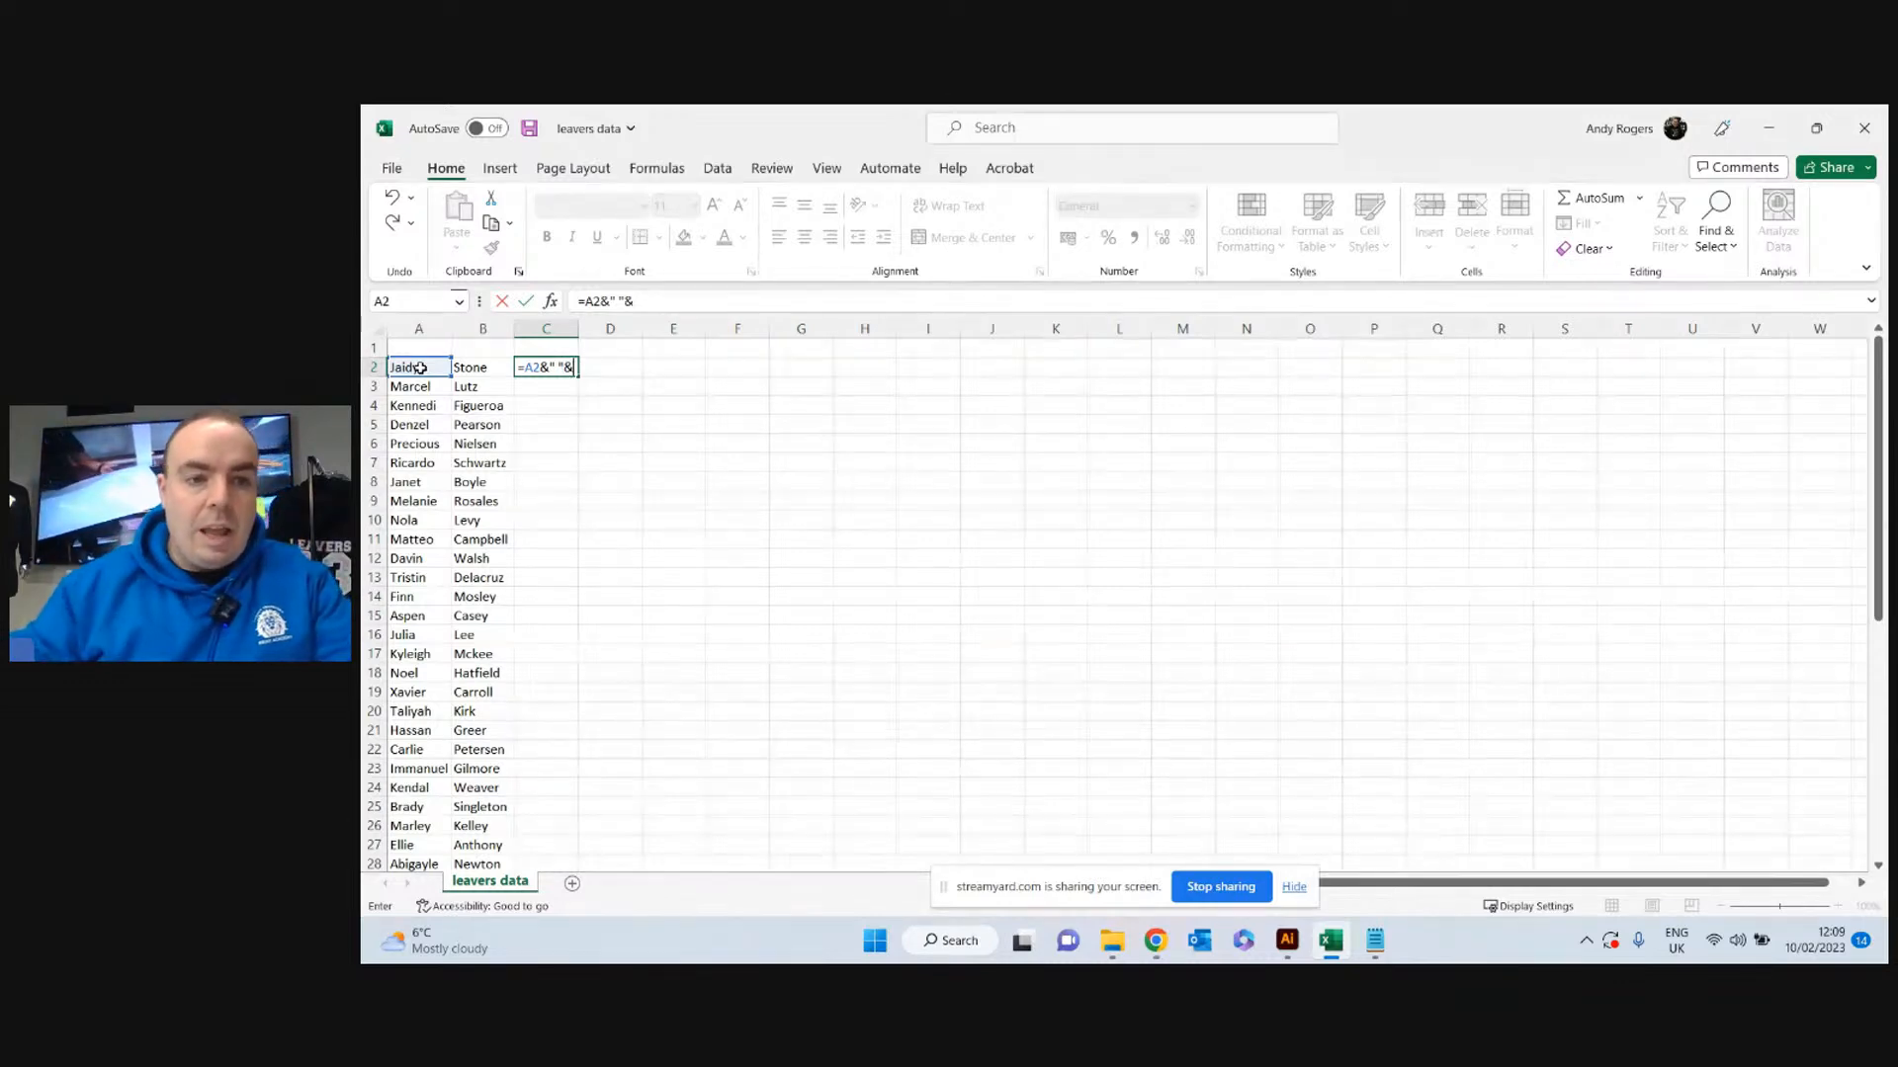
{"action": "left_click", "coordinate": [467, 367]}
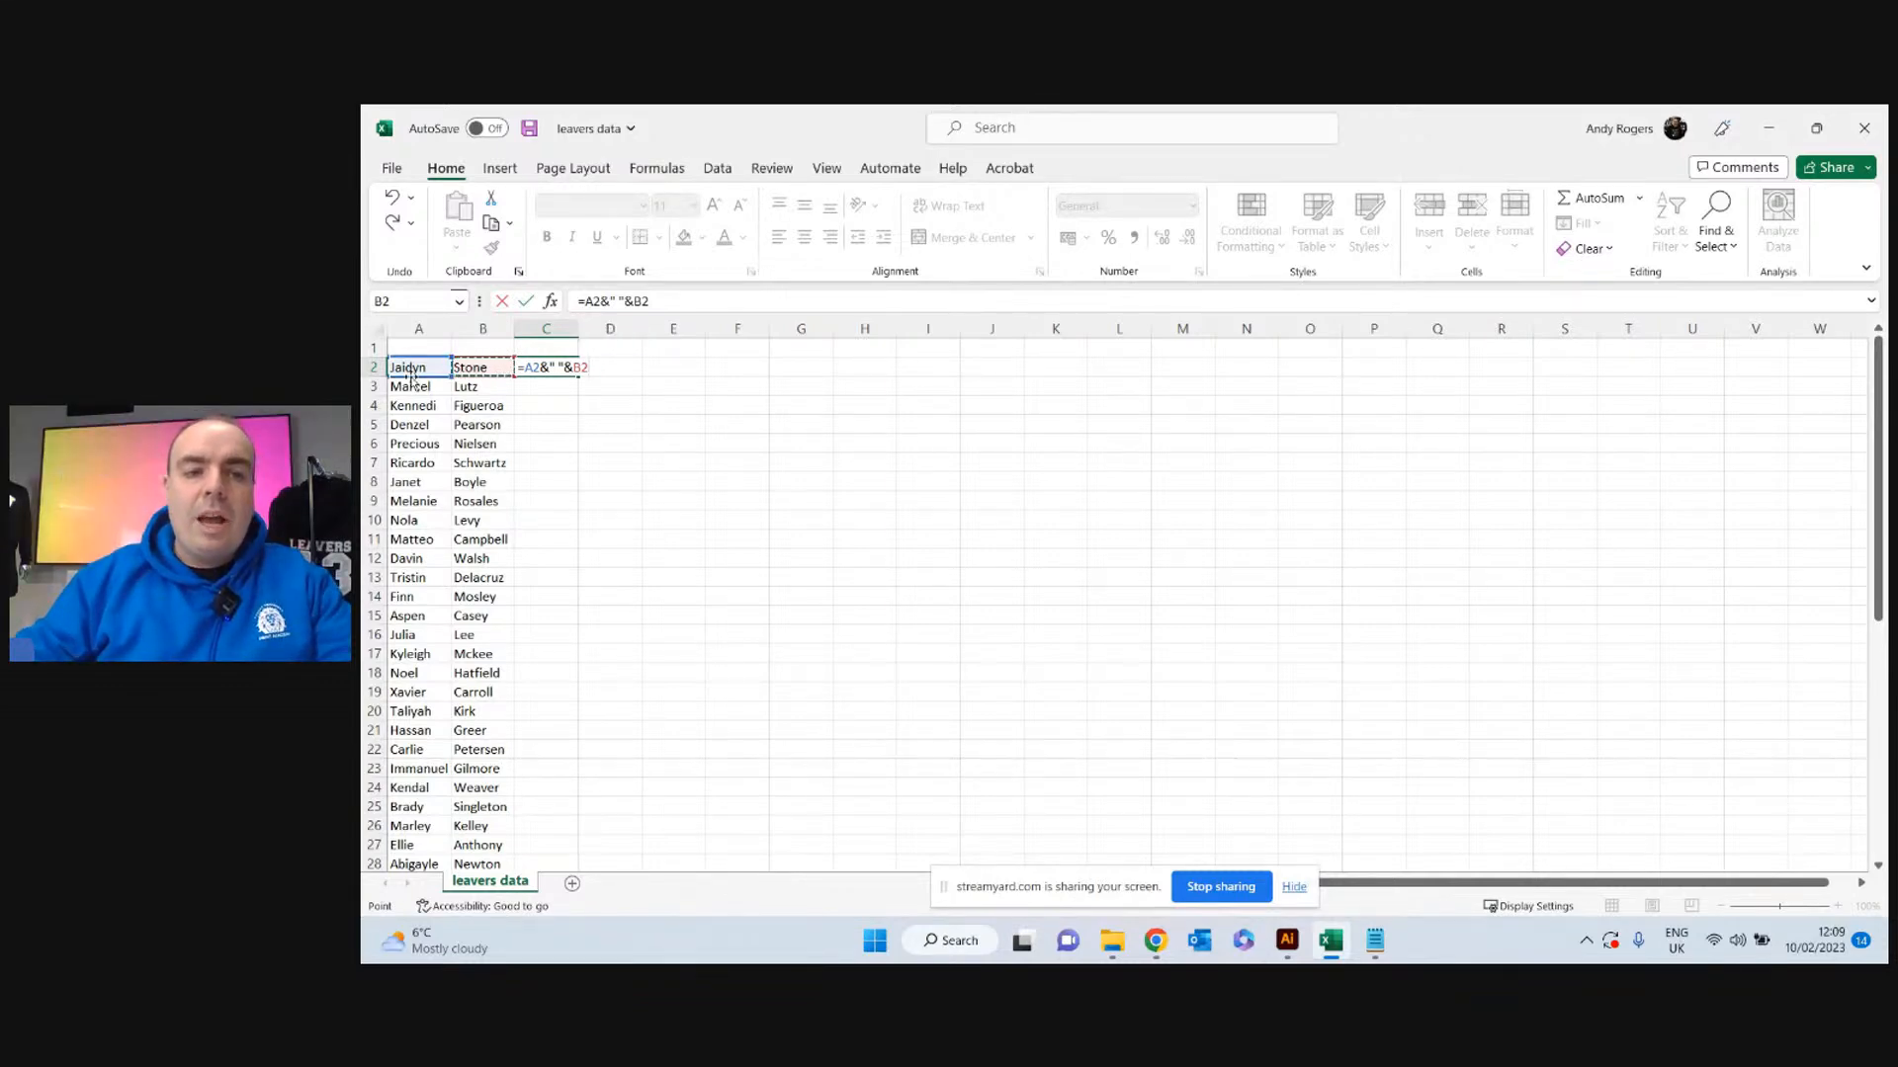
{"action": "key", "text": "Return"}
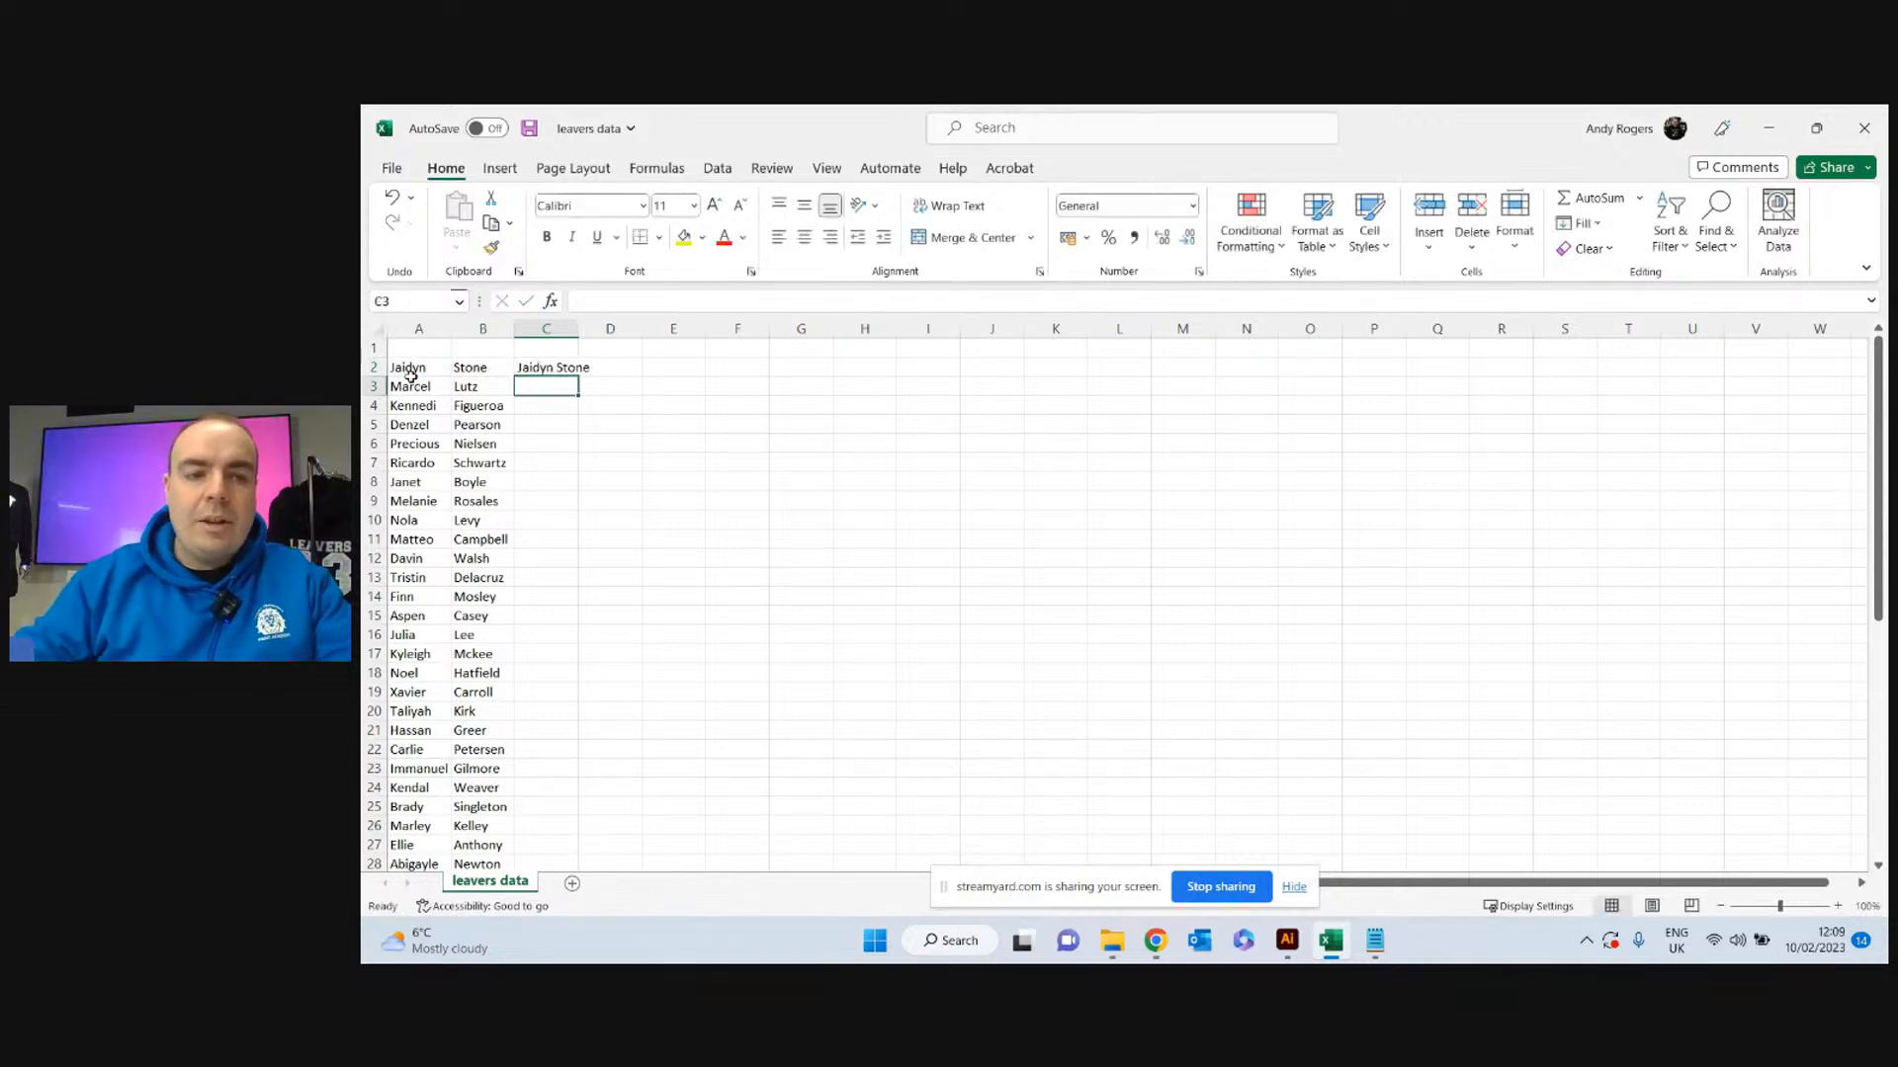
Fill the full-name formula from C2 down to row 51 and widen column C to fit the longest names.
{"action": "left_click_drag", "start_coordinate": [579, 323], "coordinate": [606, 326]}
{"action": "left_click", "coordinate": [569, 366]}
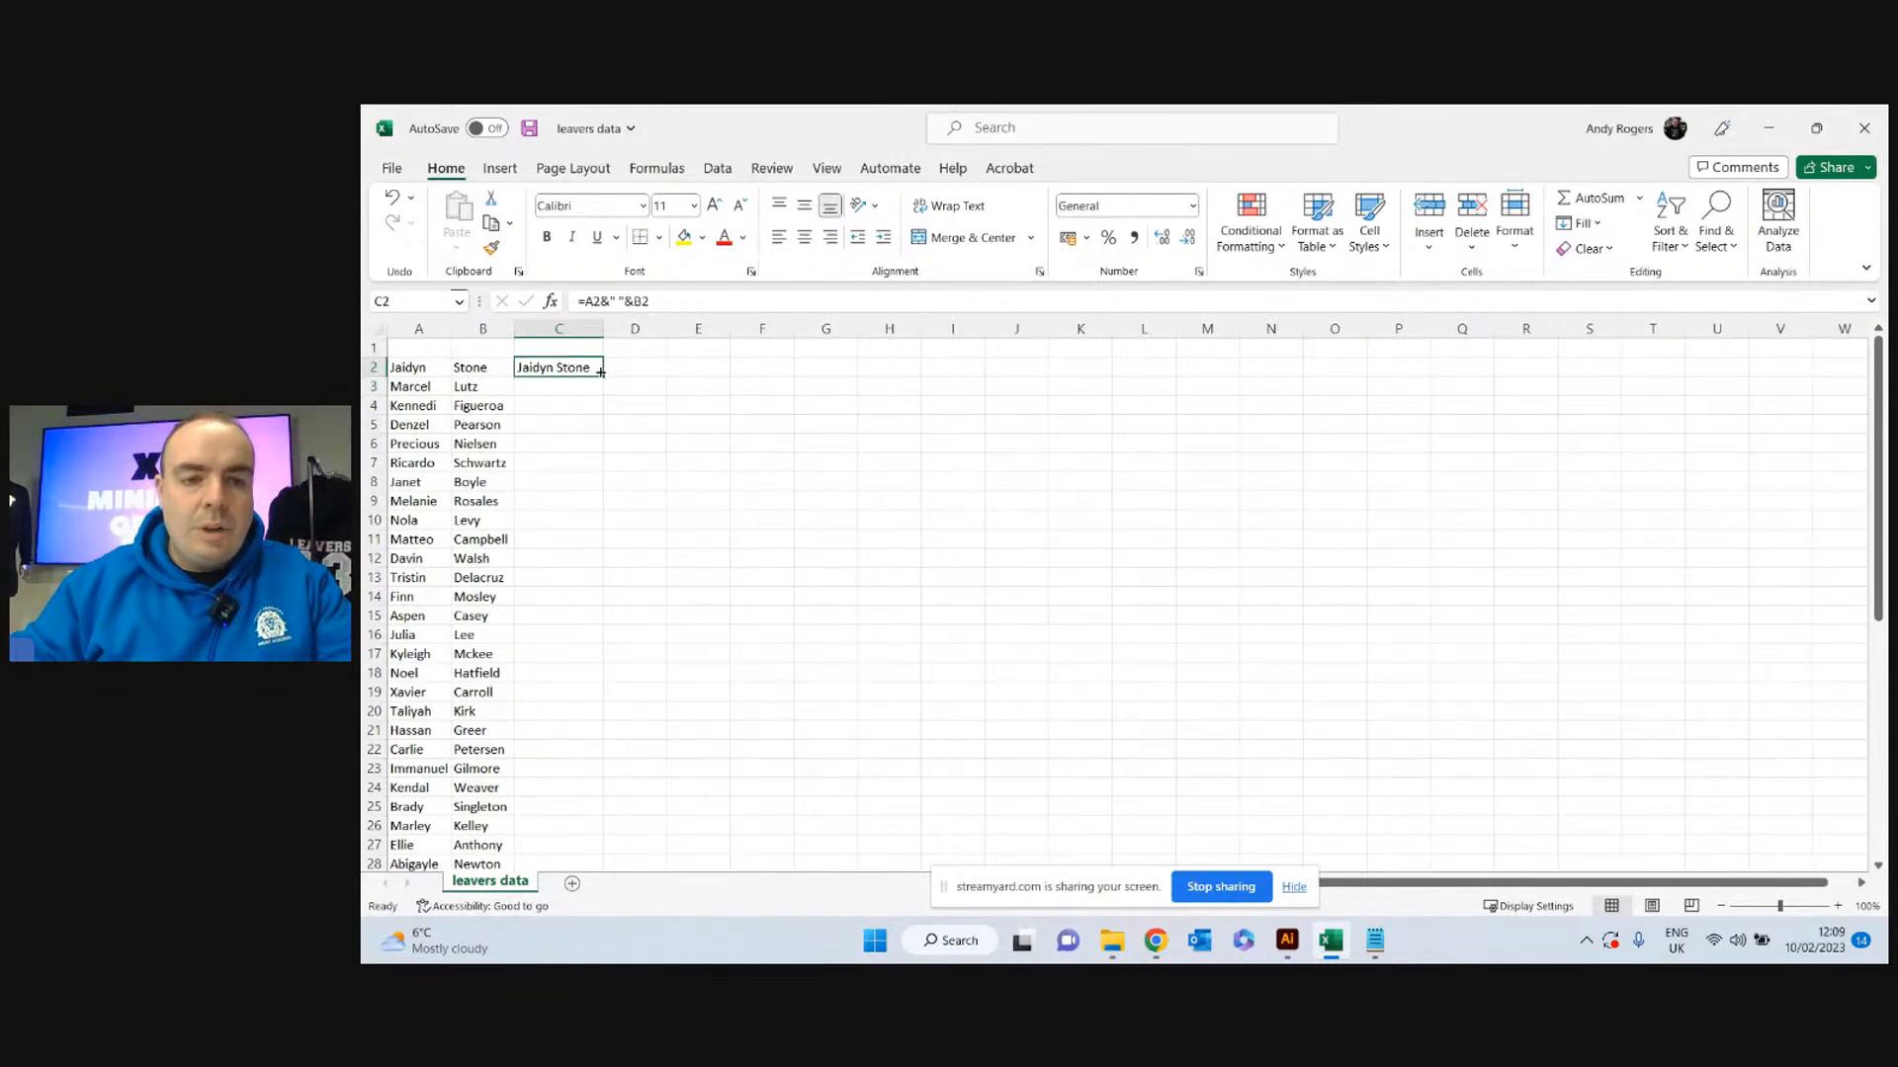
{"action": "mouse_move", "coordinate": [601, 373]}
{"action": "left_mouse_down"}
{"action": "mouse_move", "coordinate": [545, 892]}
{"action": "mouse_move", "coordinate": [552, 836]}
{"action": "left_mouse_up"}
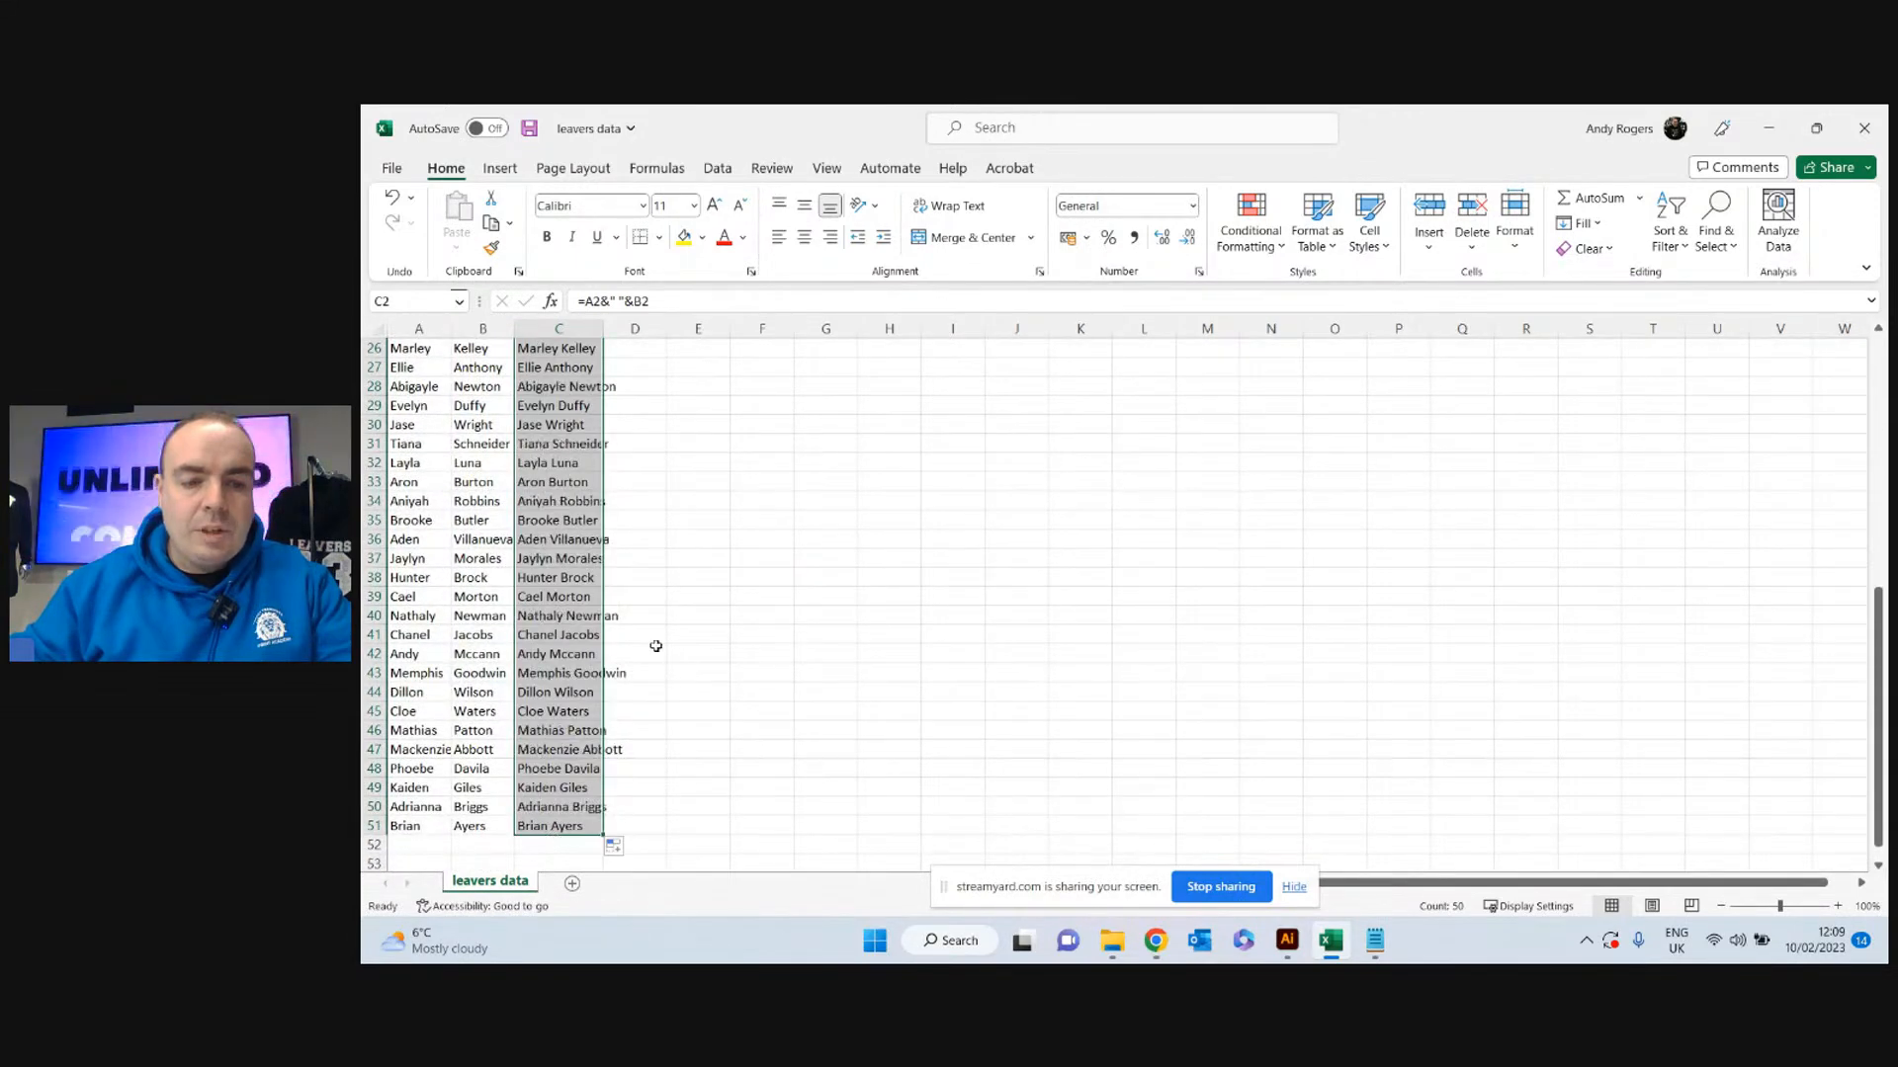
{"action": "left_click_drag", "start_coordinate": [603, 328], "coordinate": [637, 330]}
{"action": "scroll", "coordinate": [630, 387], "scroll_direction": "up", "scroll_amount": 9}
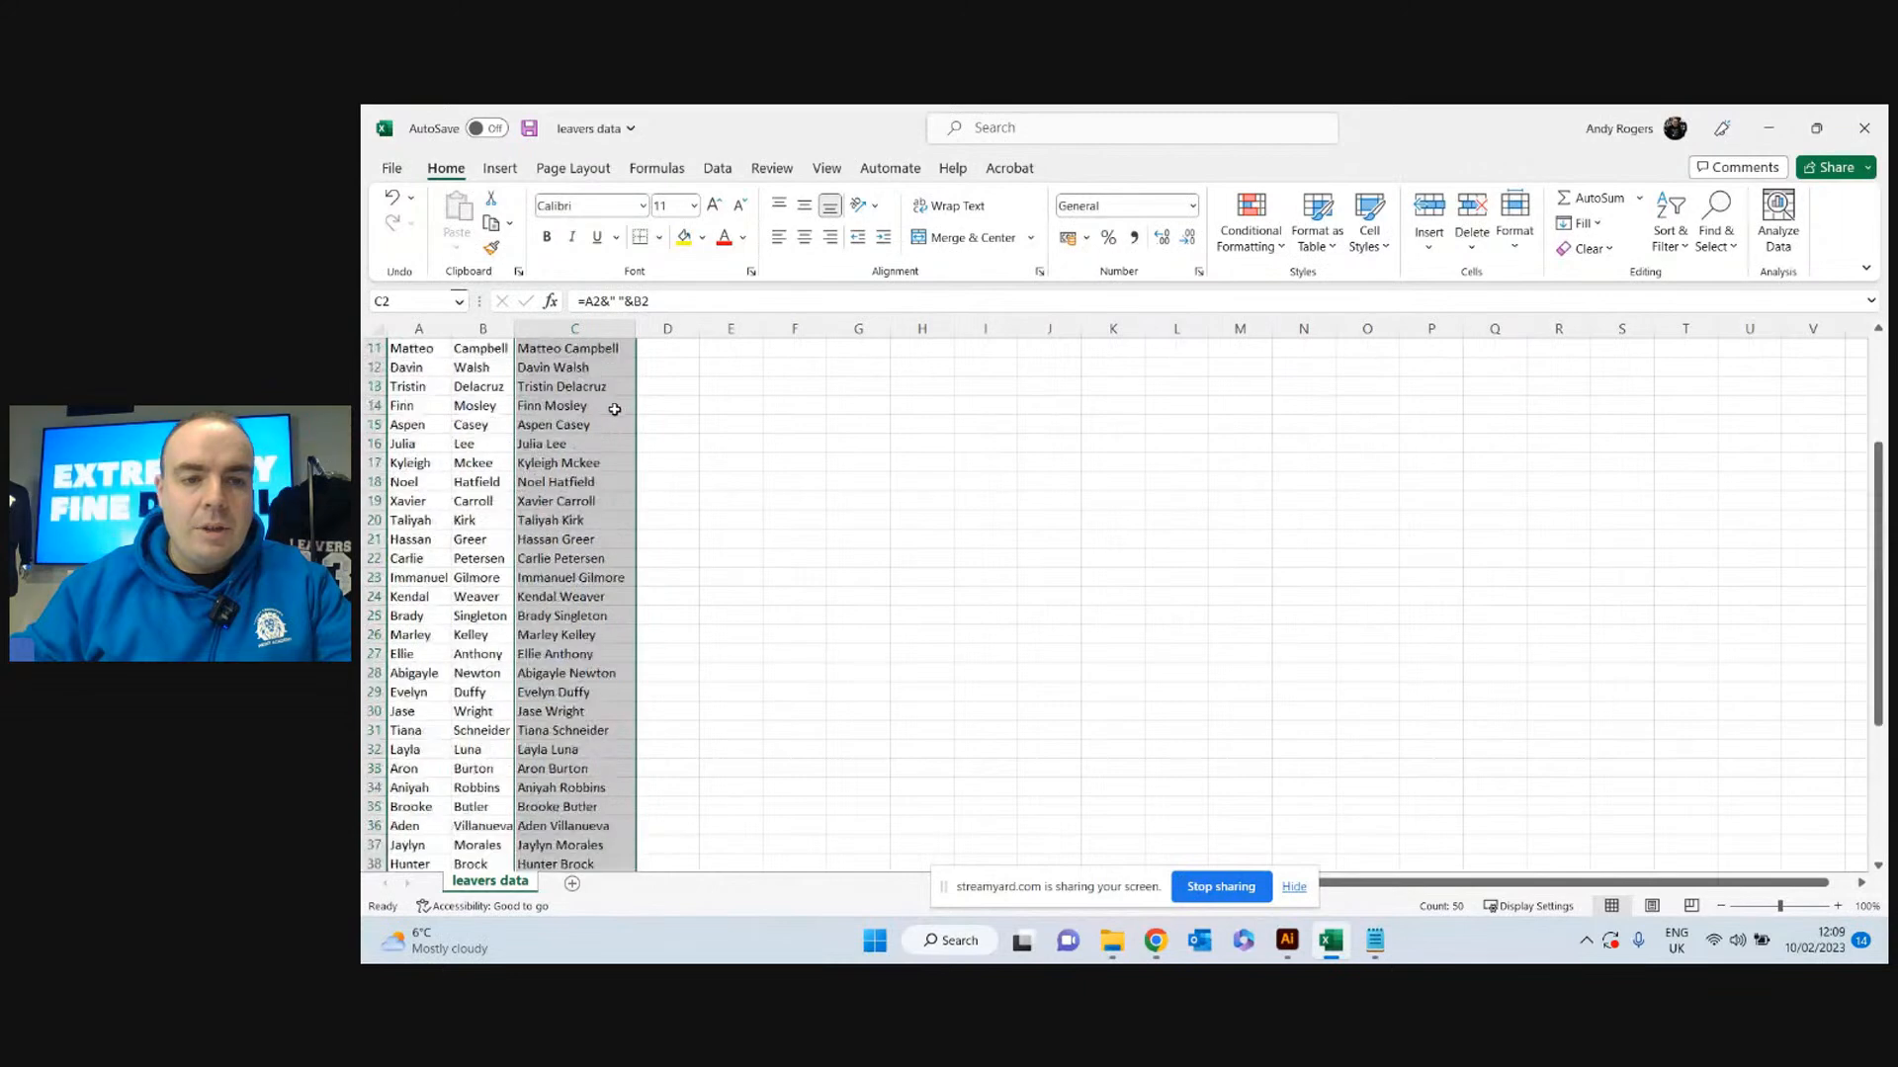
{"action": "left_click", "coordinate": [656, 368]}
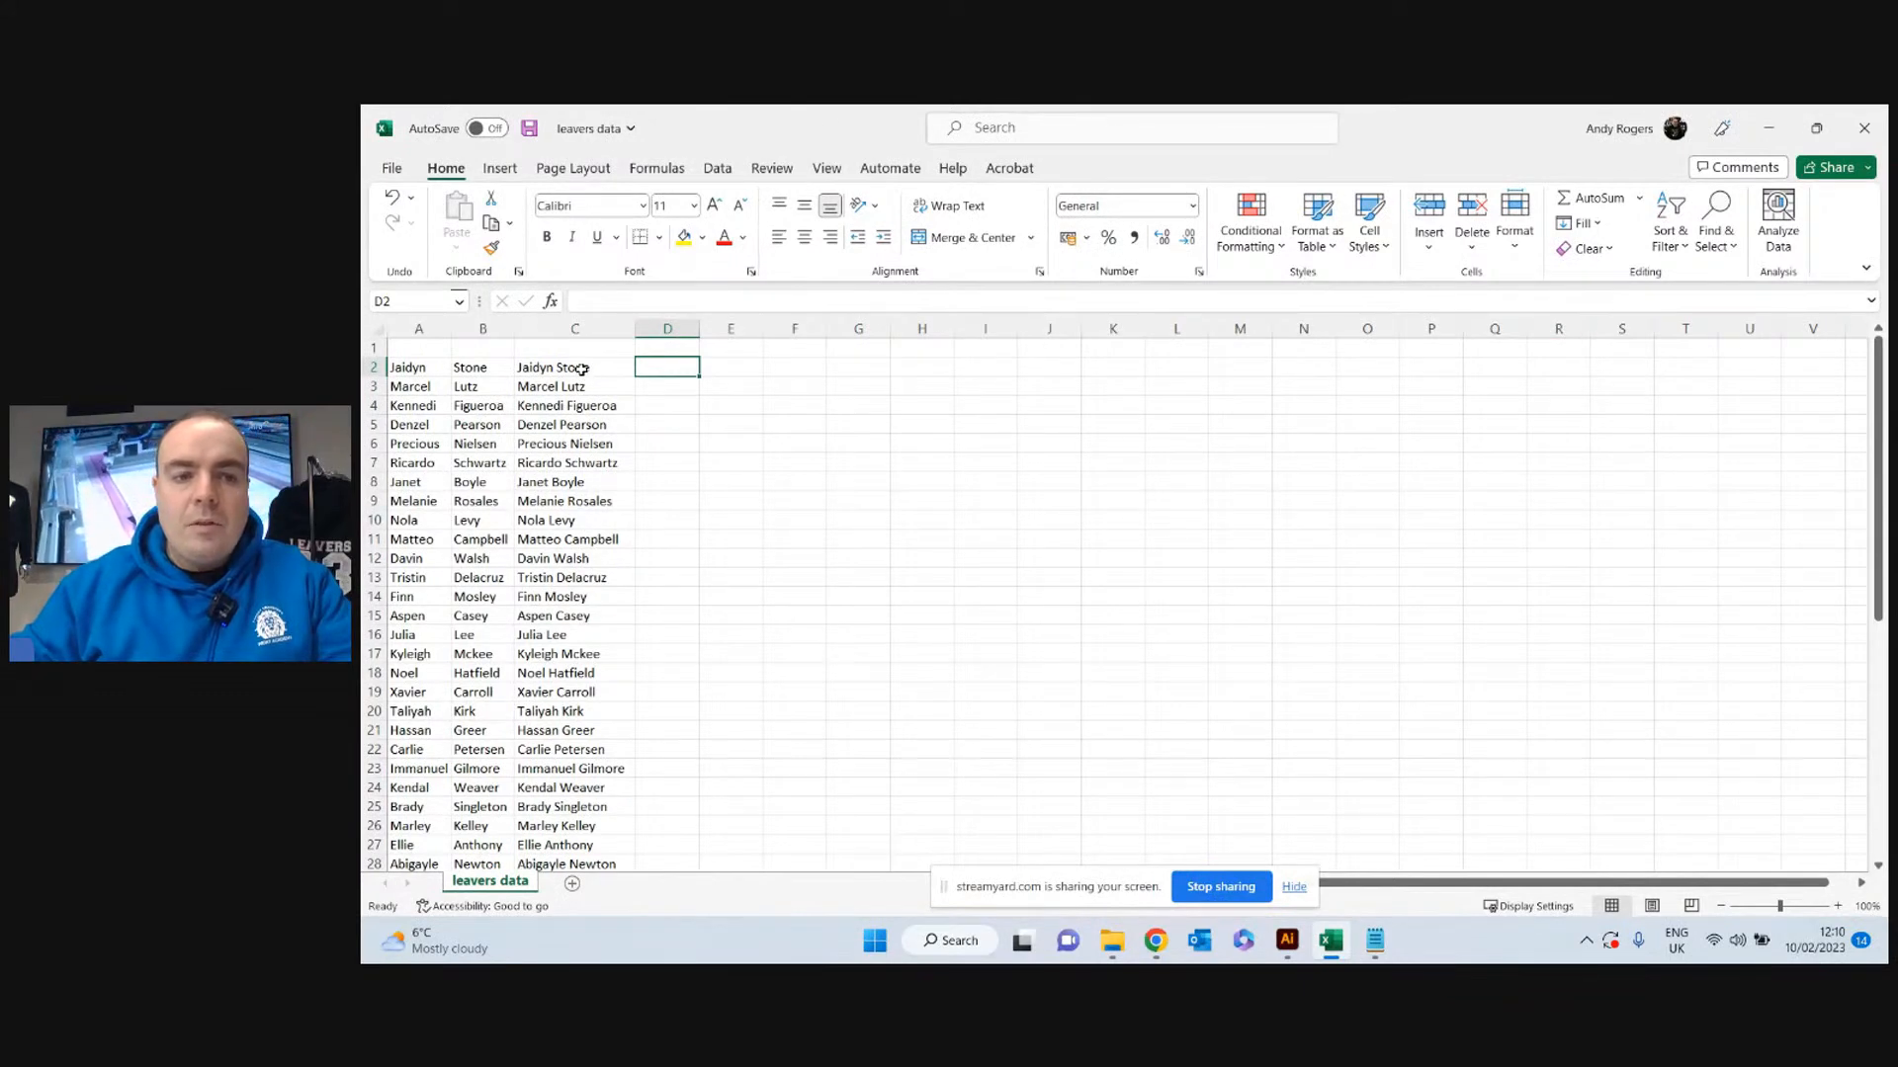
Try replacing all the placeholder names inside the 23 in Illustrator with the full names copied from C2:C51, and undo the replacement.
{"action": "left_click_drag", "start_coordinate": [581, 367], "coordinate": [563, 828]}
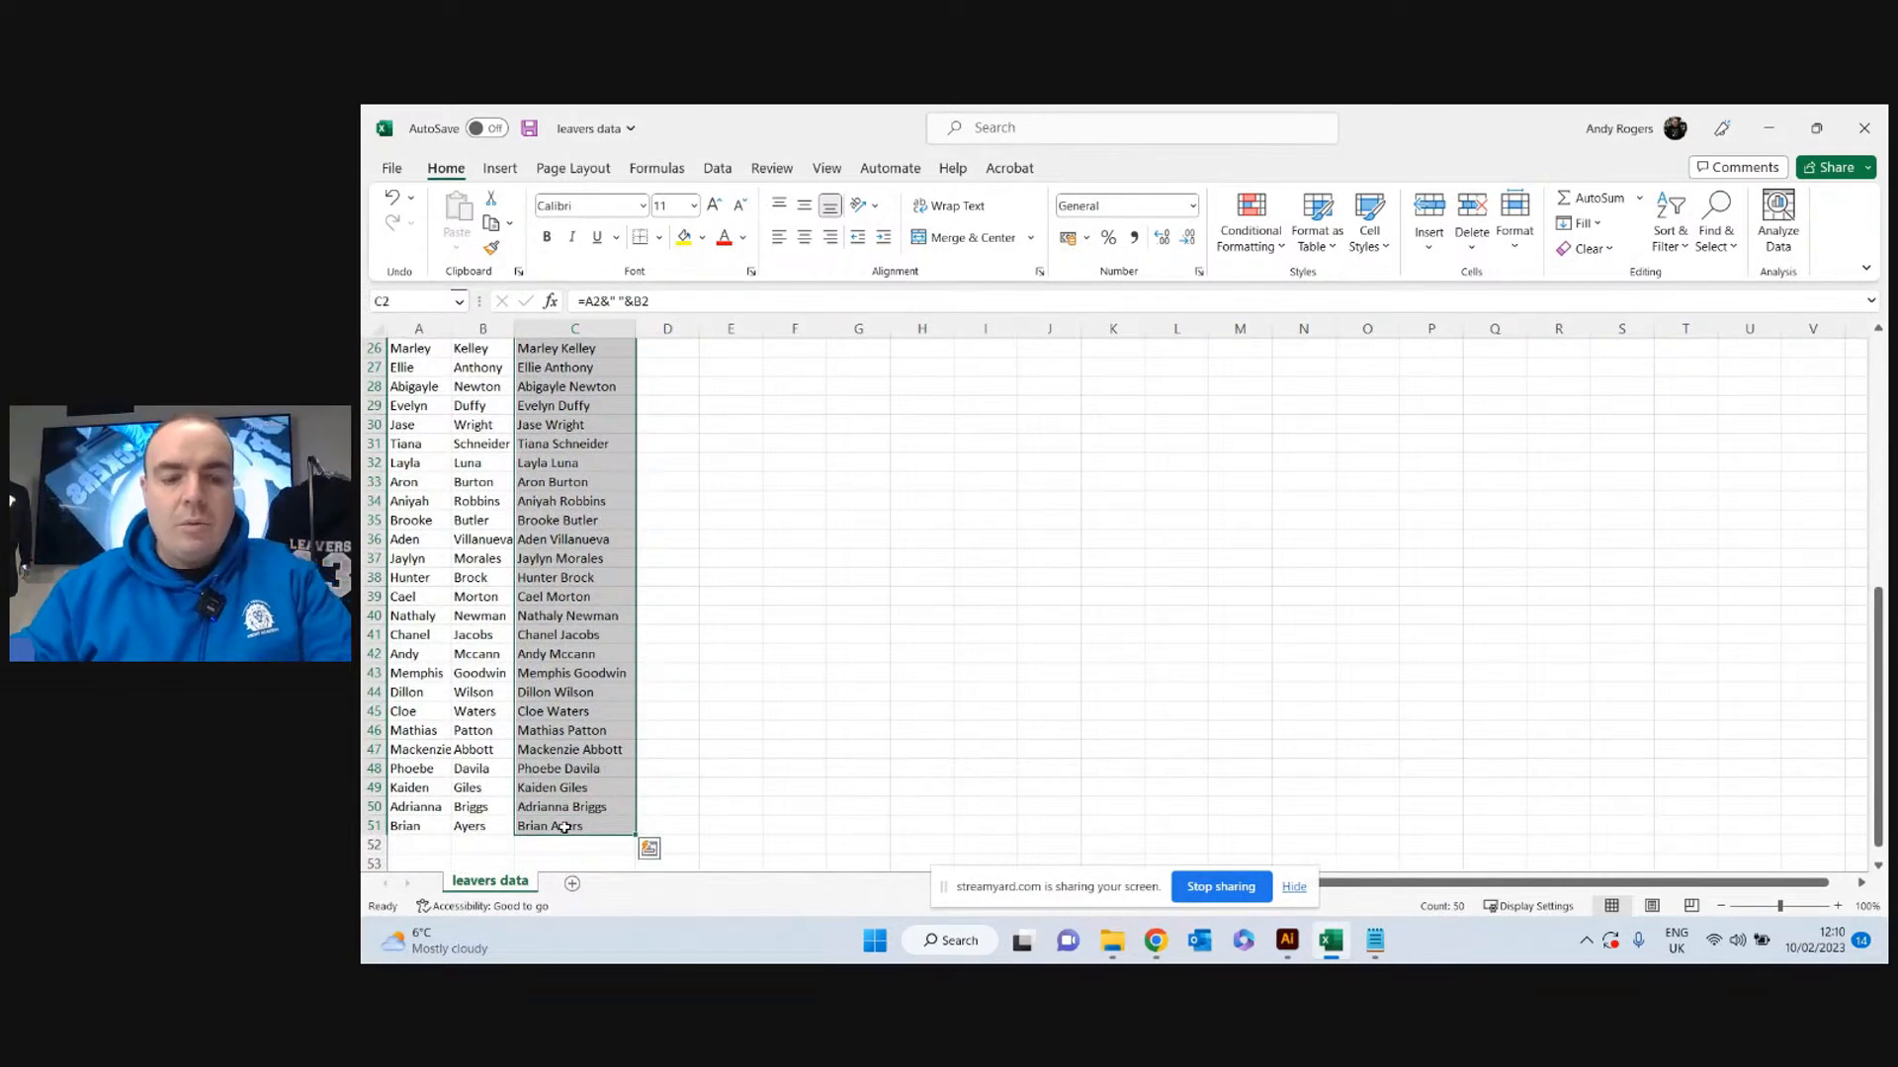
{"action": "key", "text": "ctrl+c"}
{"action": "left_click", "coordinate": [648, 848]}
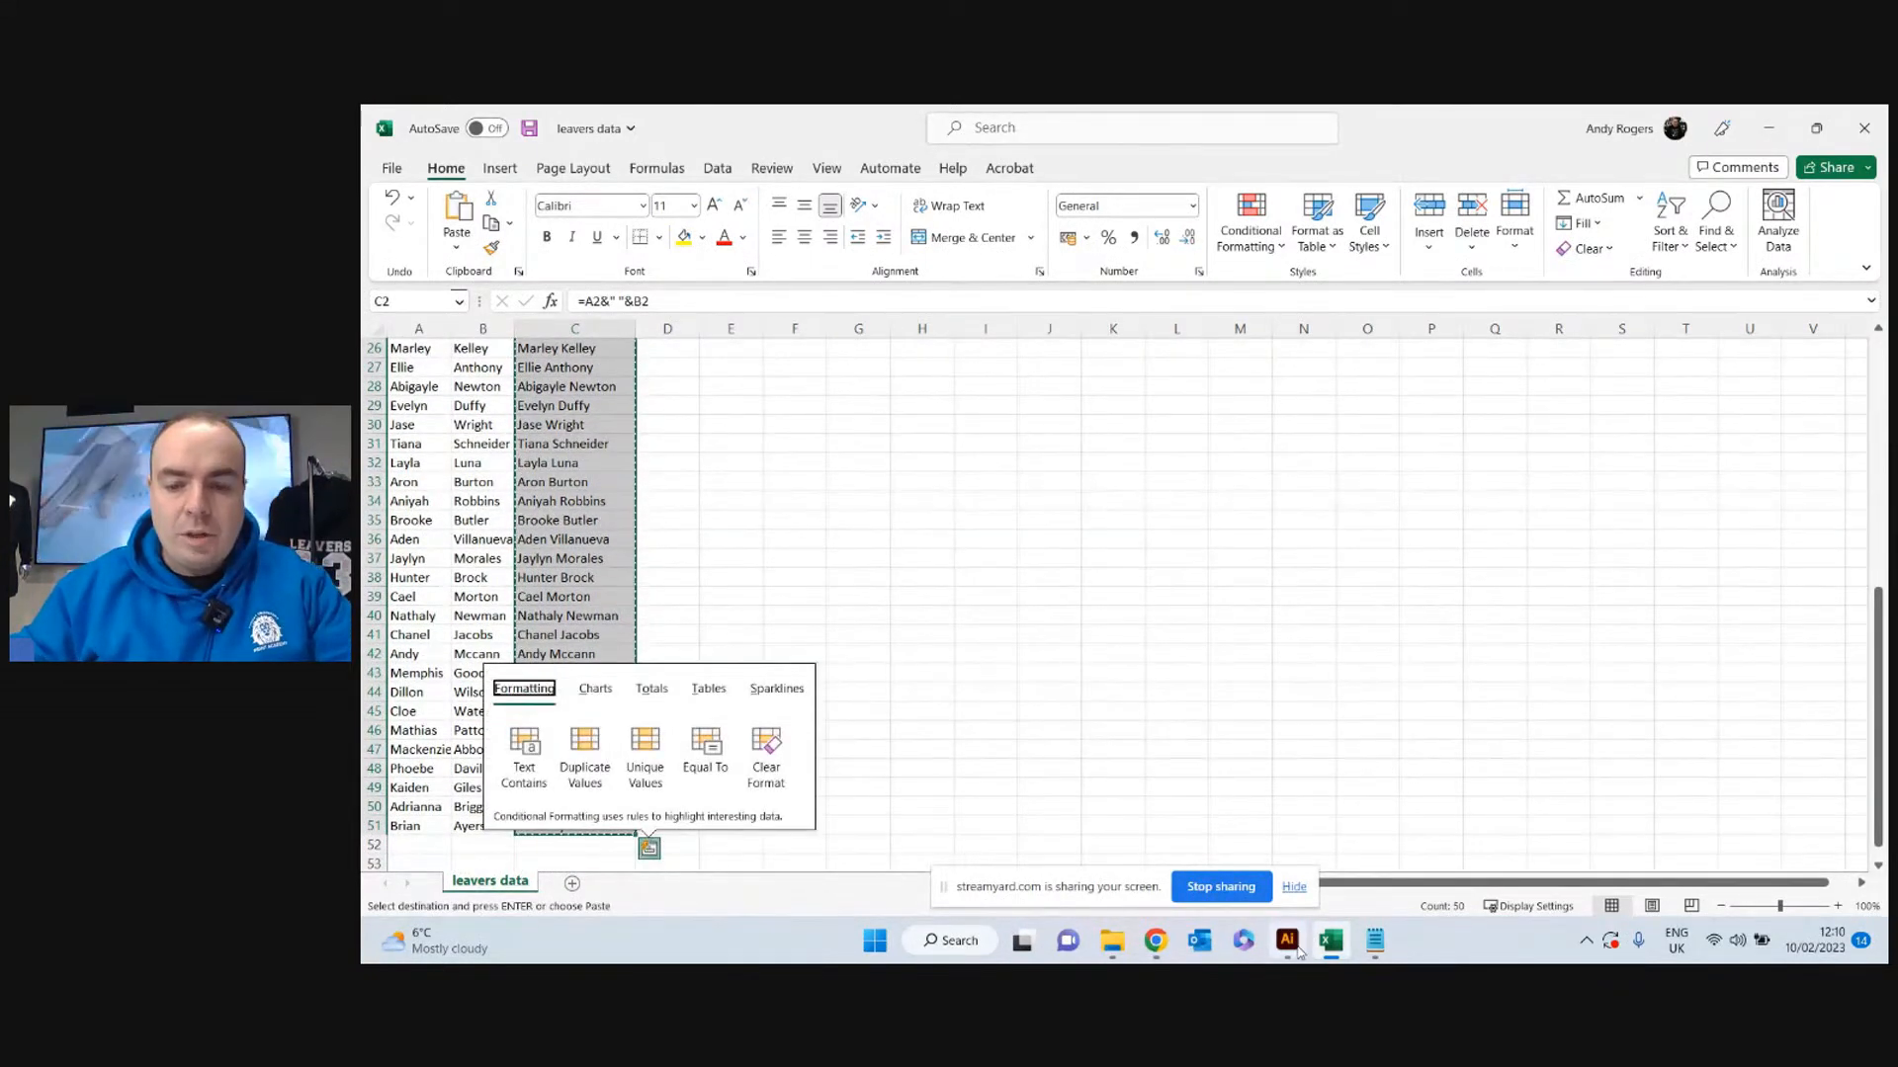
{"action": "left_click", "coordinate": [1287, 940]}
{"action": "double_click", "coordinate": [1005, 487]}
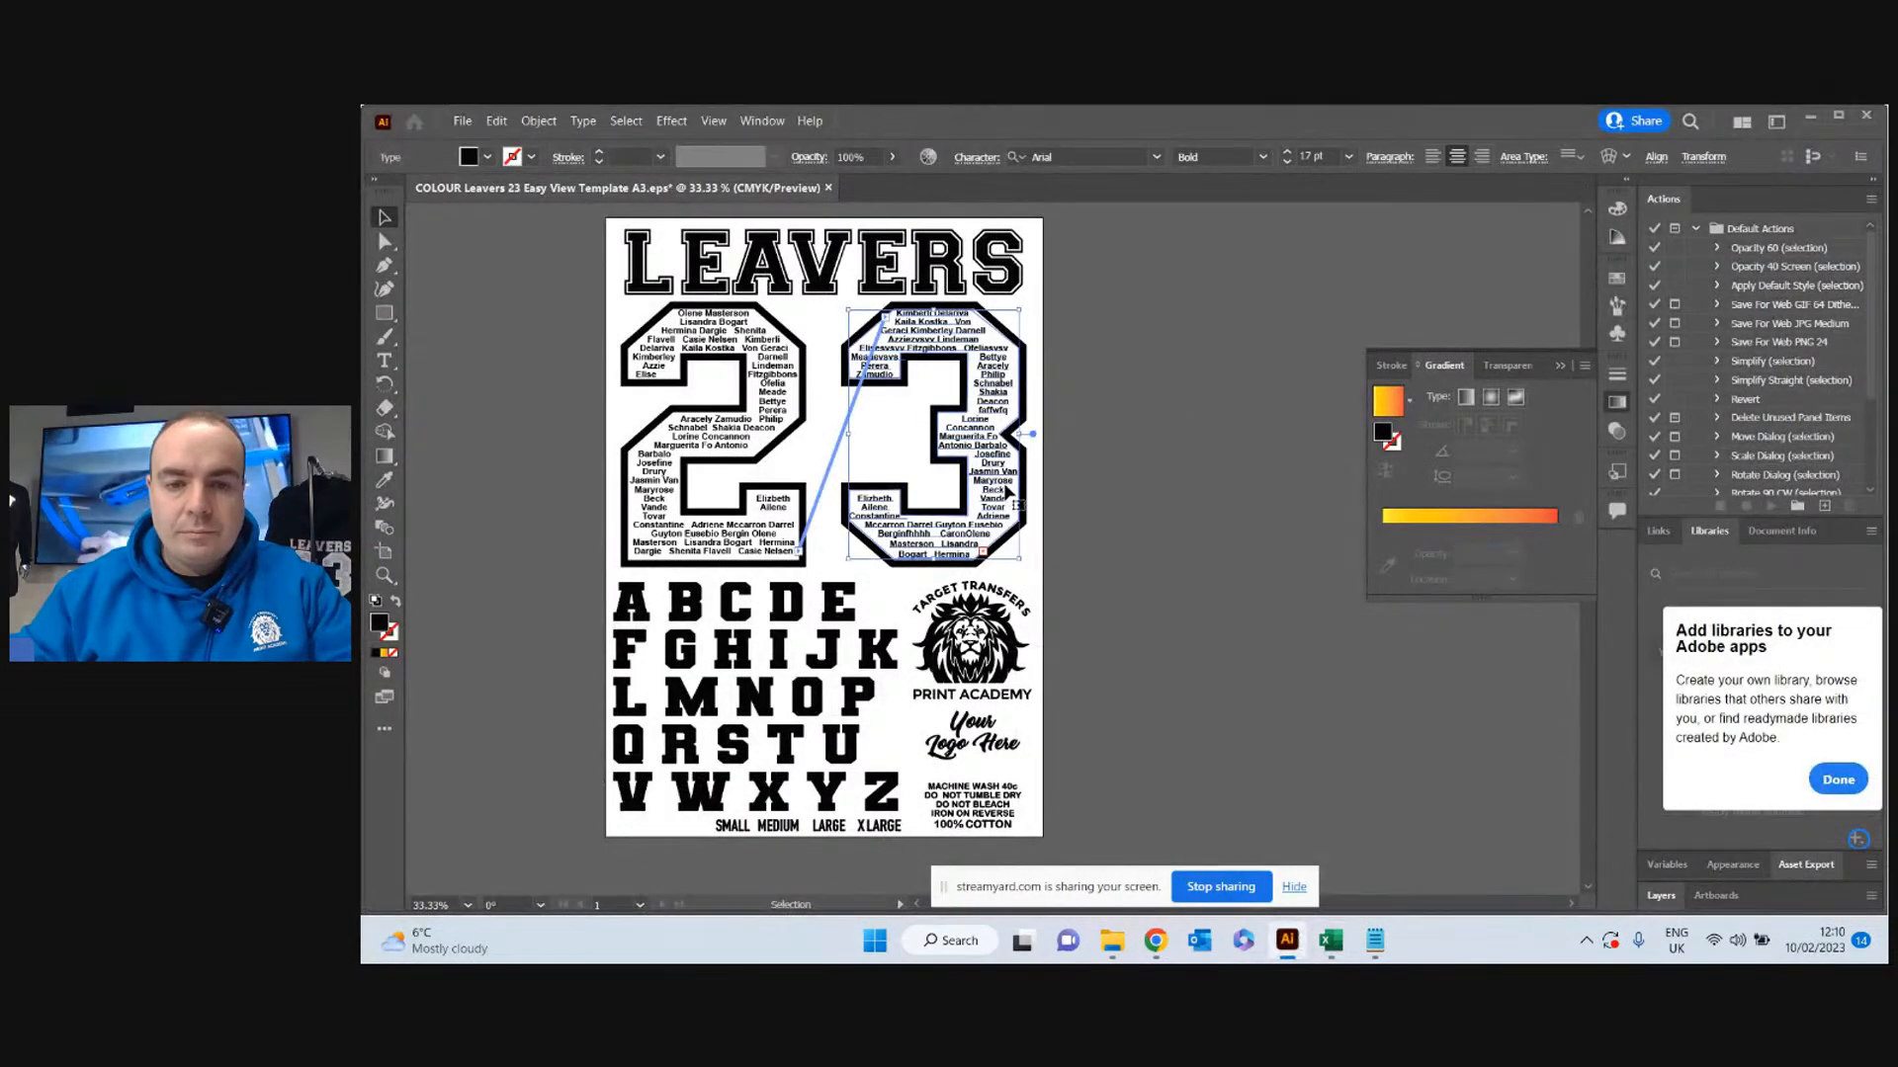
{"action": "left_click_drag", "start_coordinate": [975, 546], "coordinate": [675, 306]}
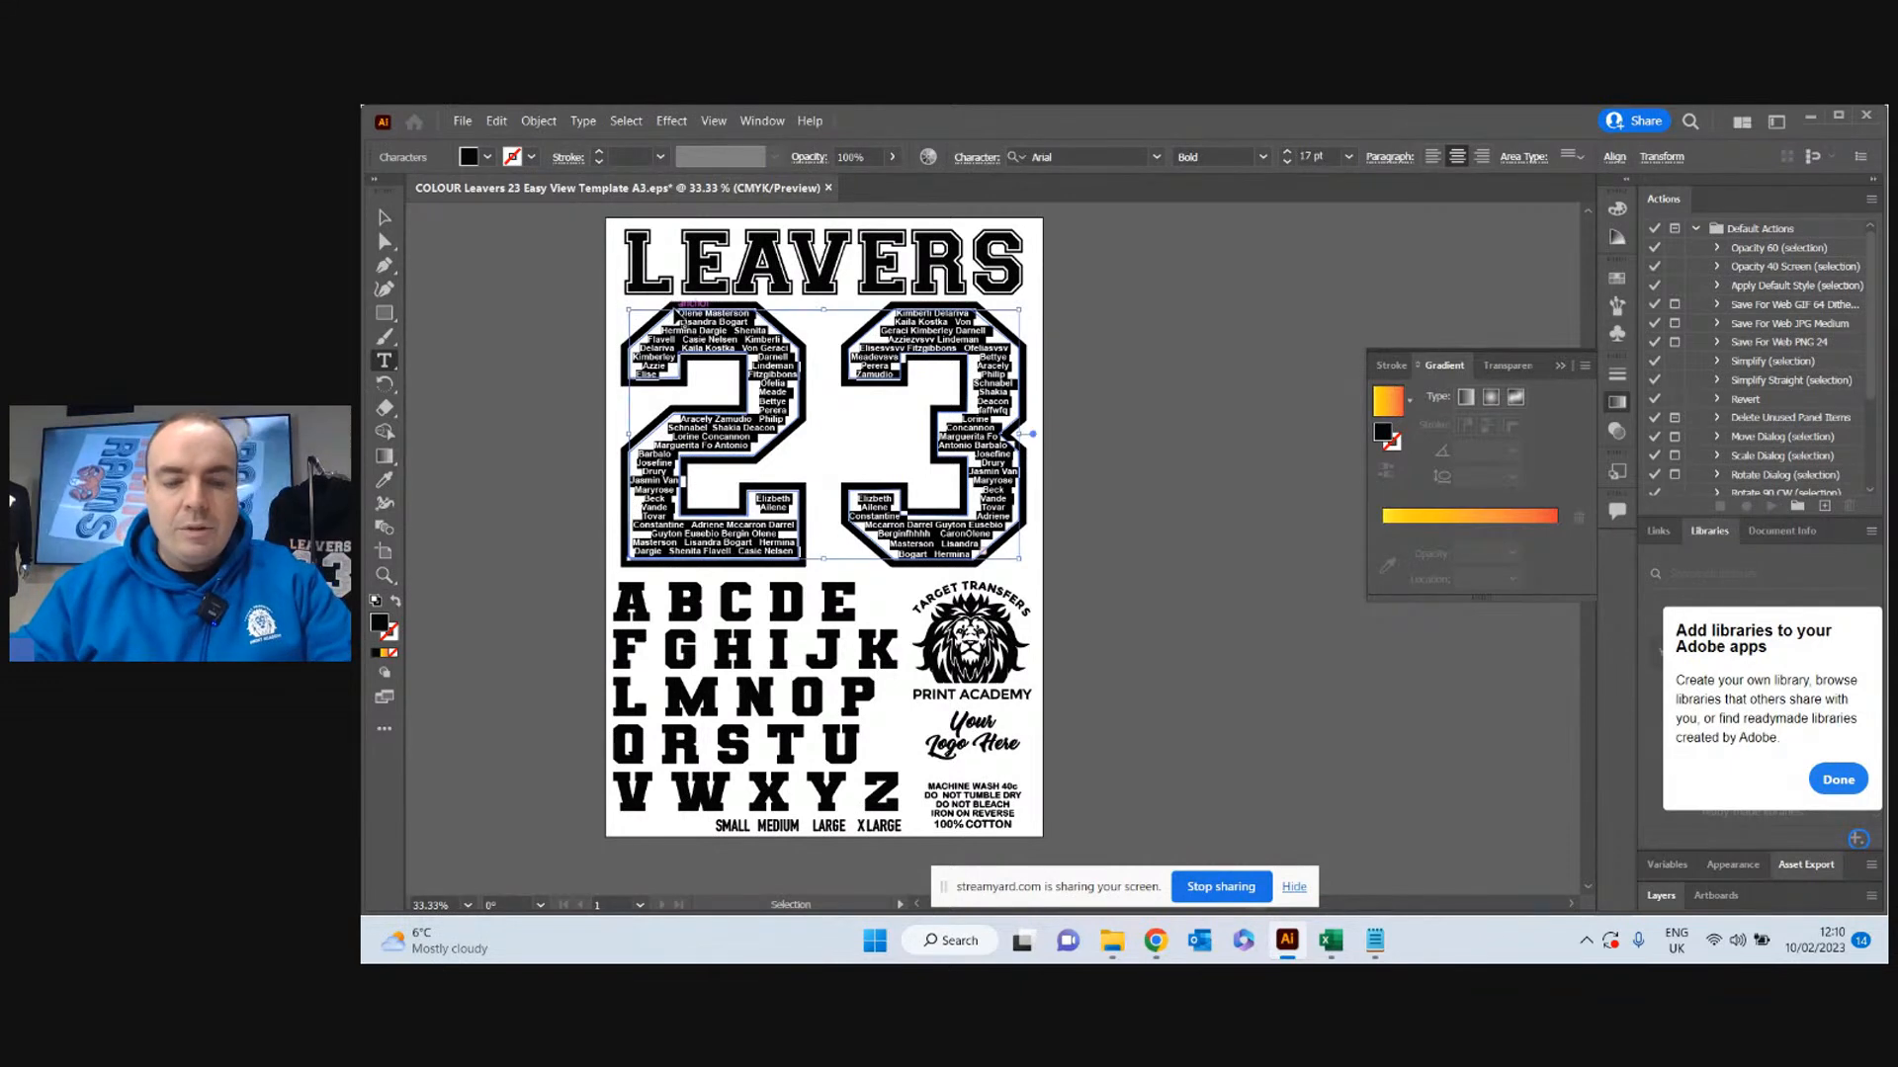
{"action": "key", "text": "ctrl+v"}
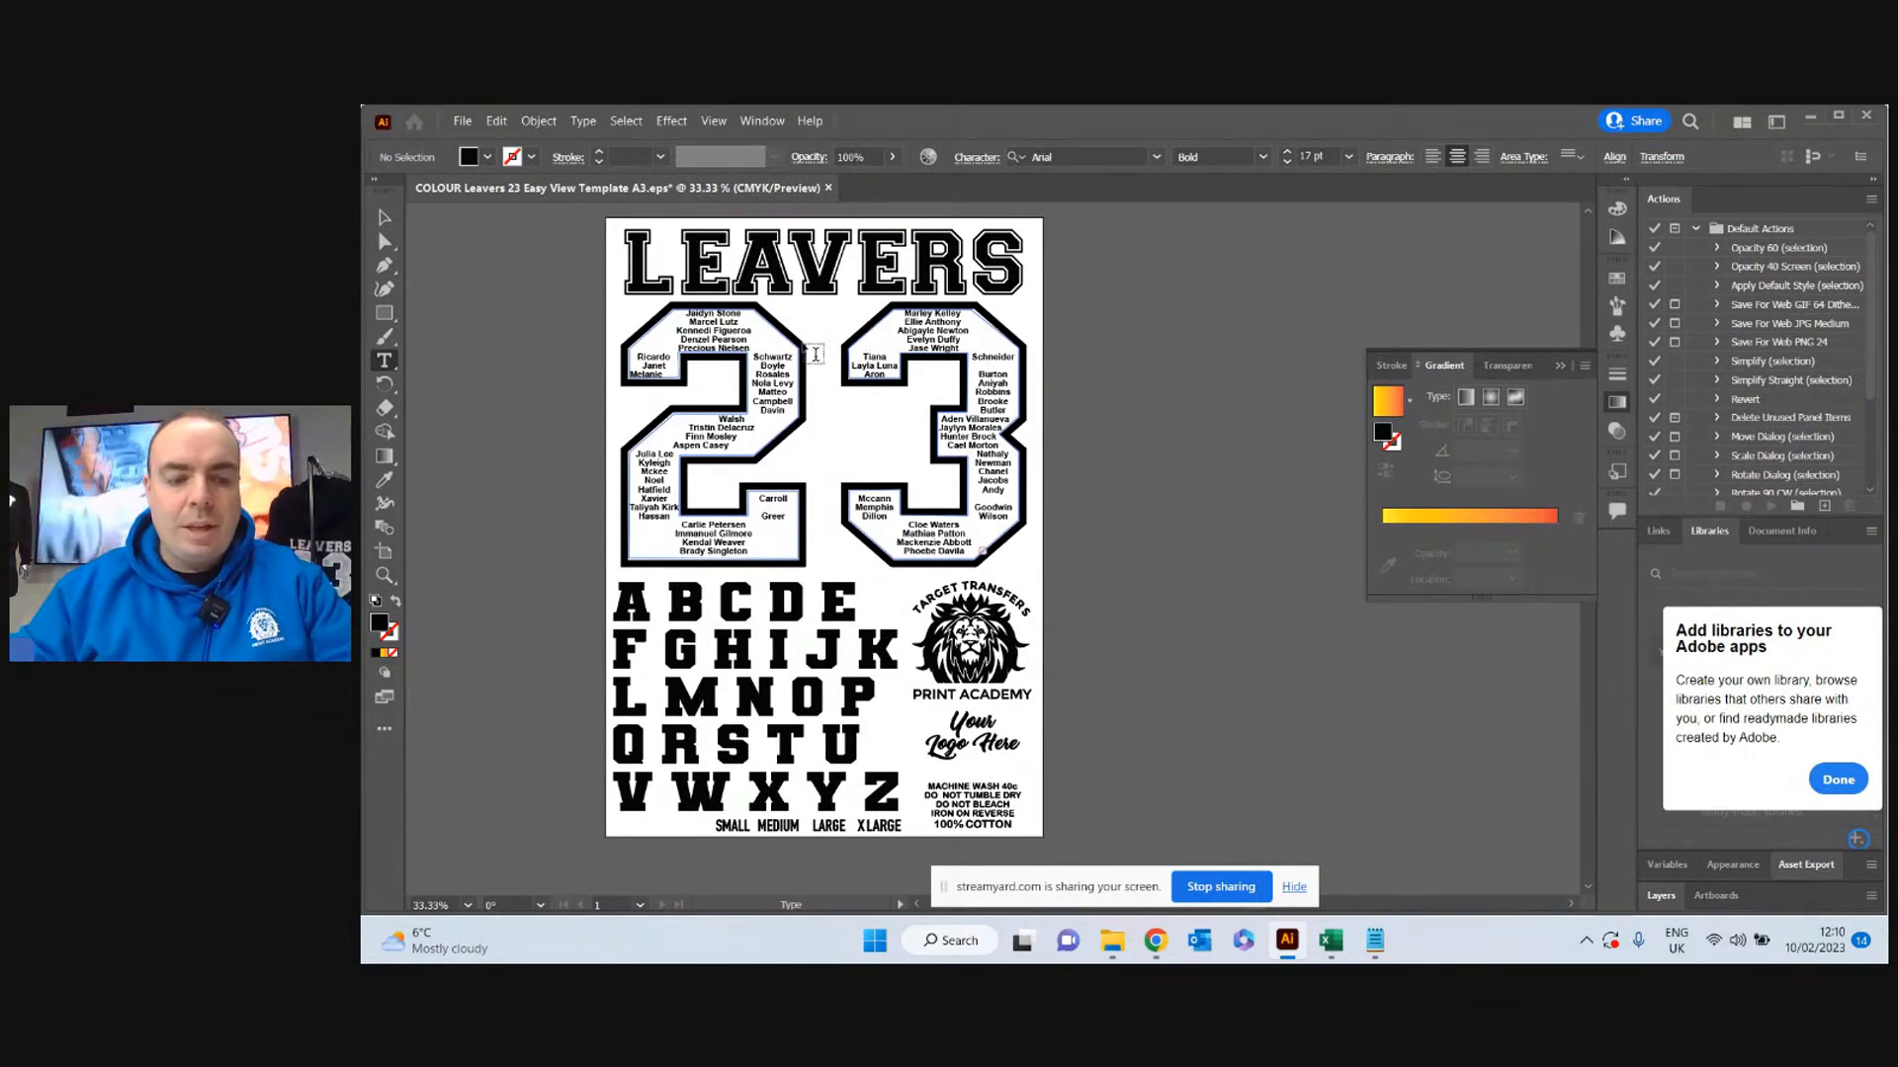
{"action": "left_click", "coordinate": [811, 352], "text": "ctrl"}
{"action": "key", "text": "ctrl+z"}
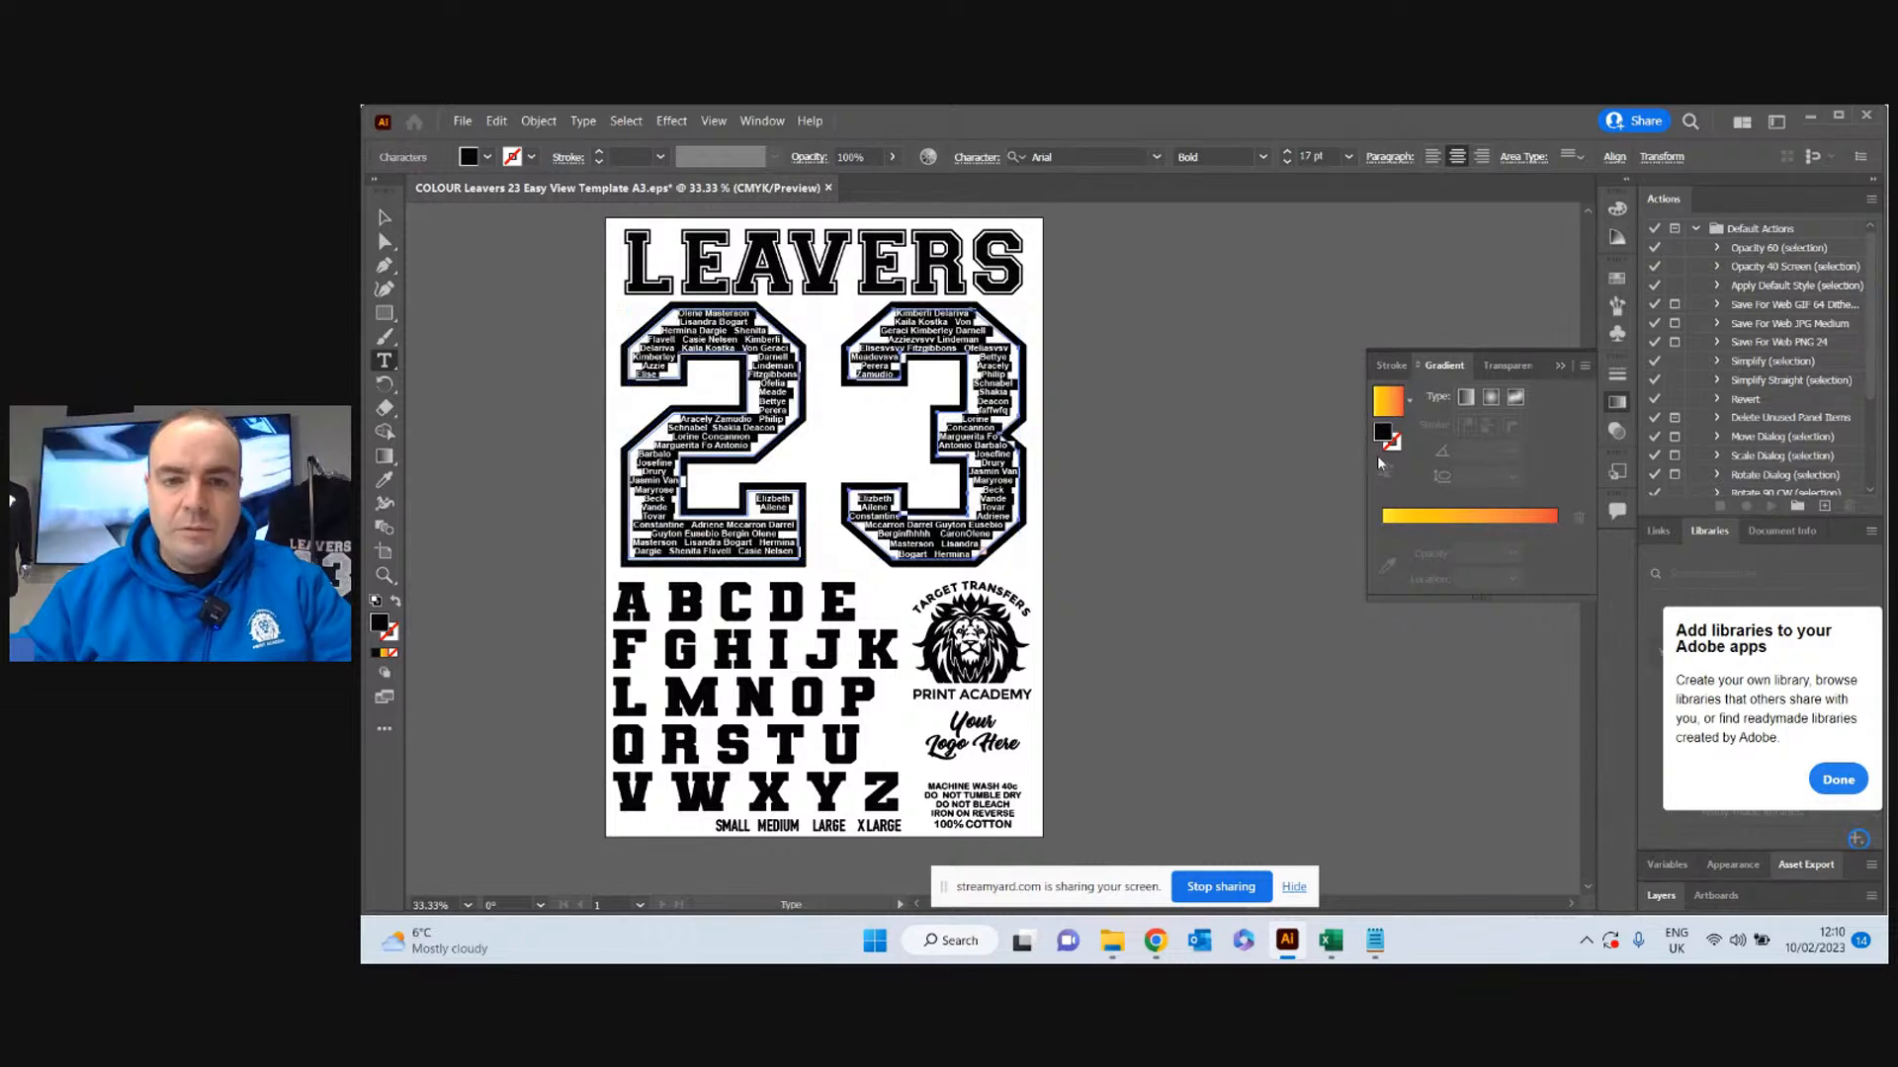
Switch to the leavers data workbook in Excel and cancel the pending copy of the full names.
{"action": "left_click", "coordinate": [1330, 940]}
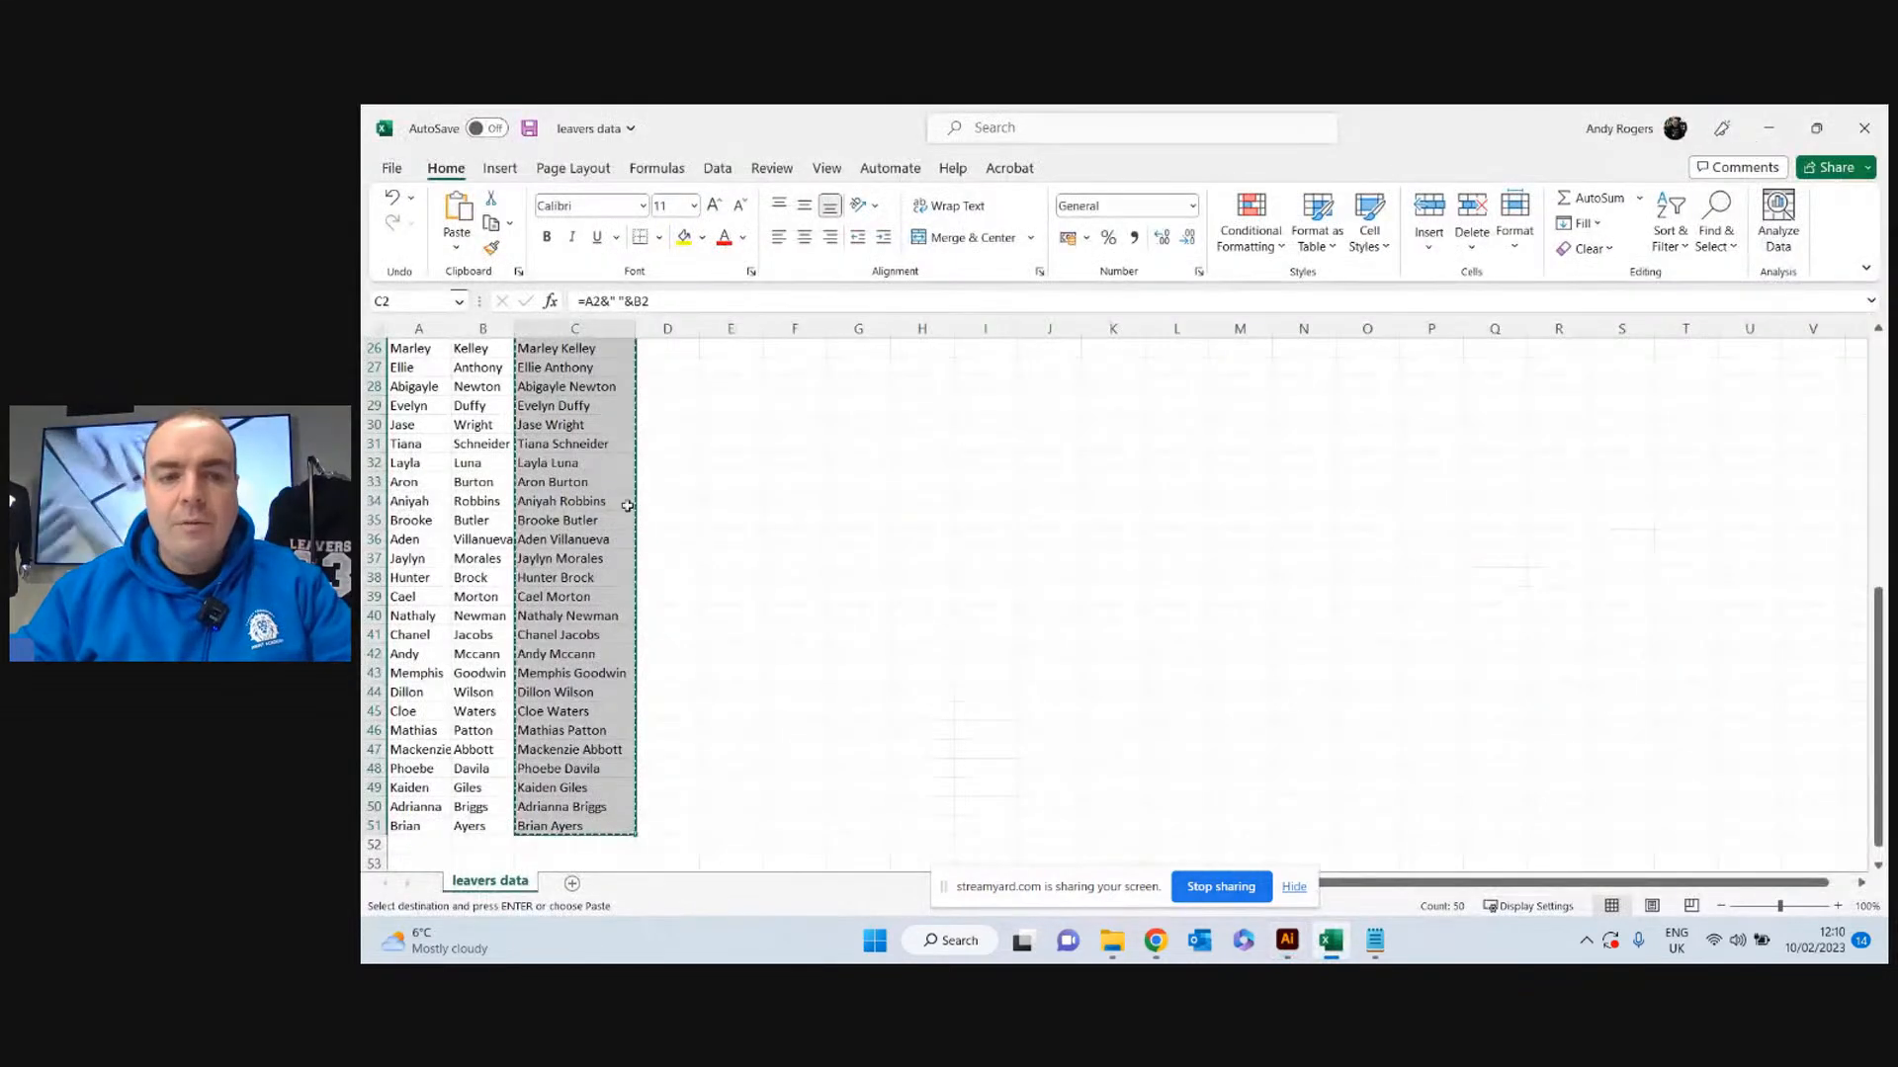
{"action": "scroll", "coordinate": [676, 361], "scroll_direction": "up", "scroll_amount": 8}
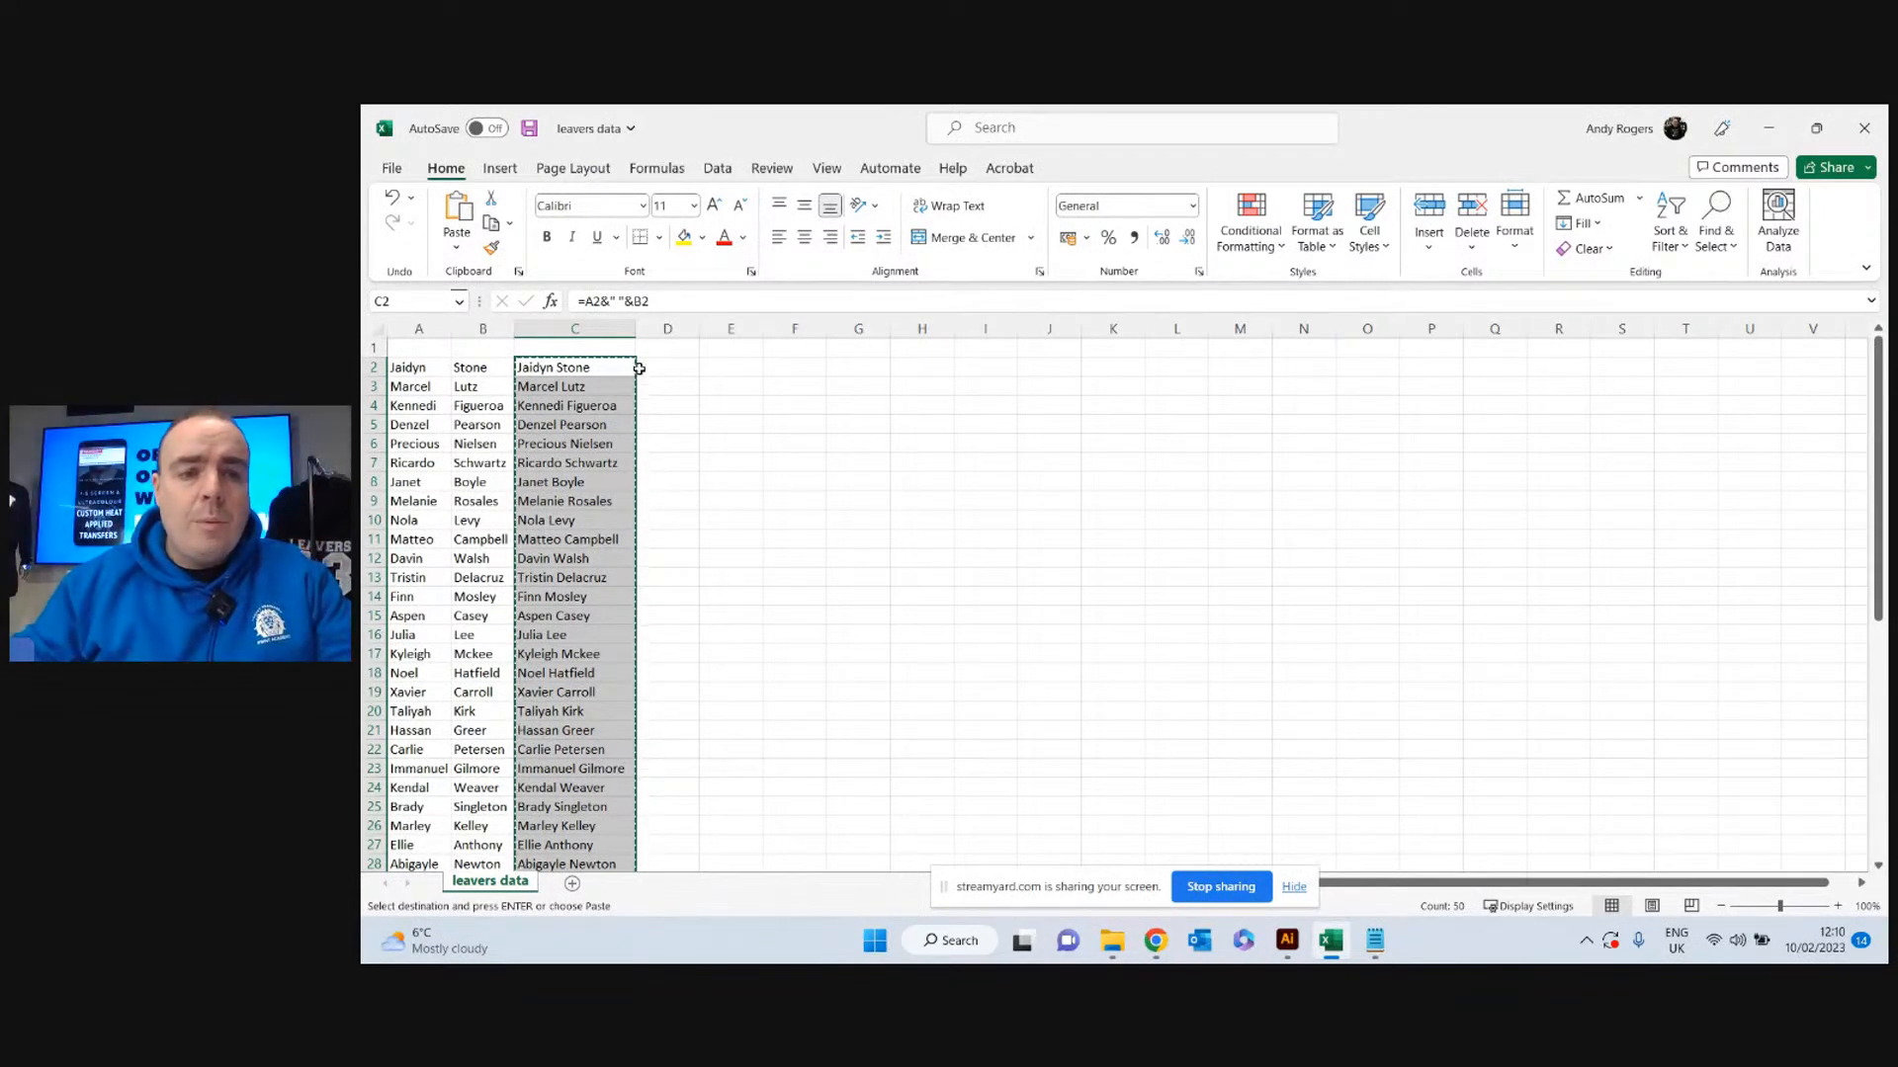
{"action": "key", "text": "Escape"}
{"action": "left_click_drag", "start_coordinate": [606, 371], "coordinate": [573, 823]}
{"action": "scroll", "coordinate": [583, 593], "scroll_direction": "up", "scroll_amount": 8}
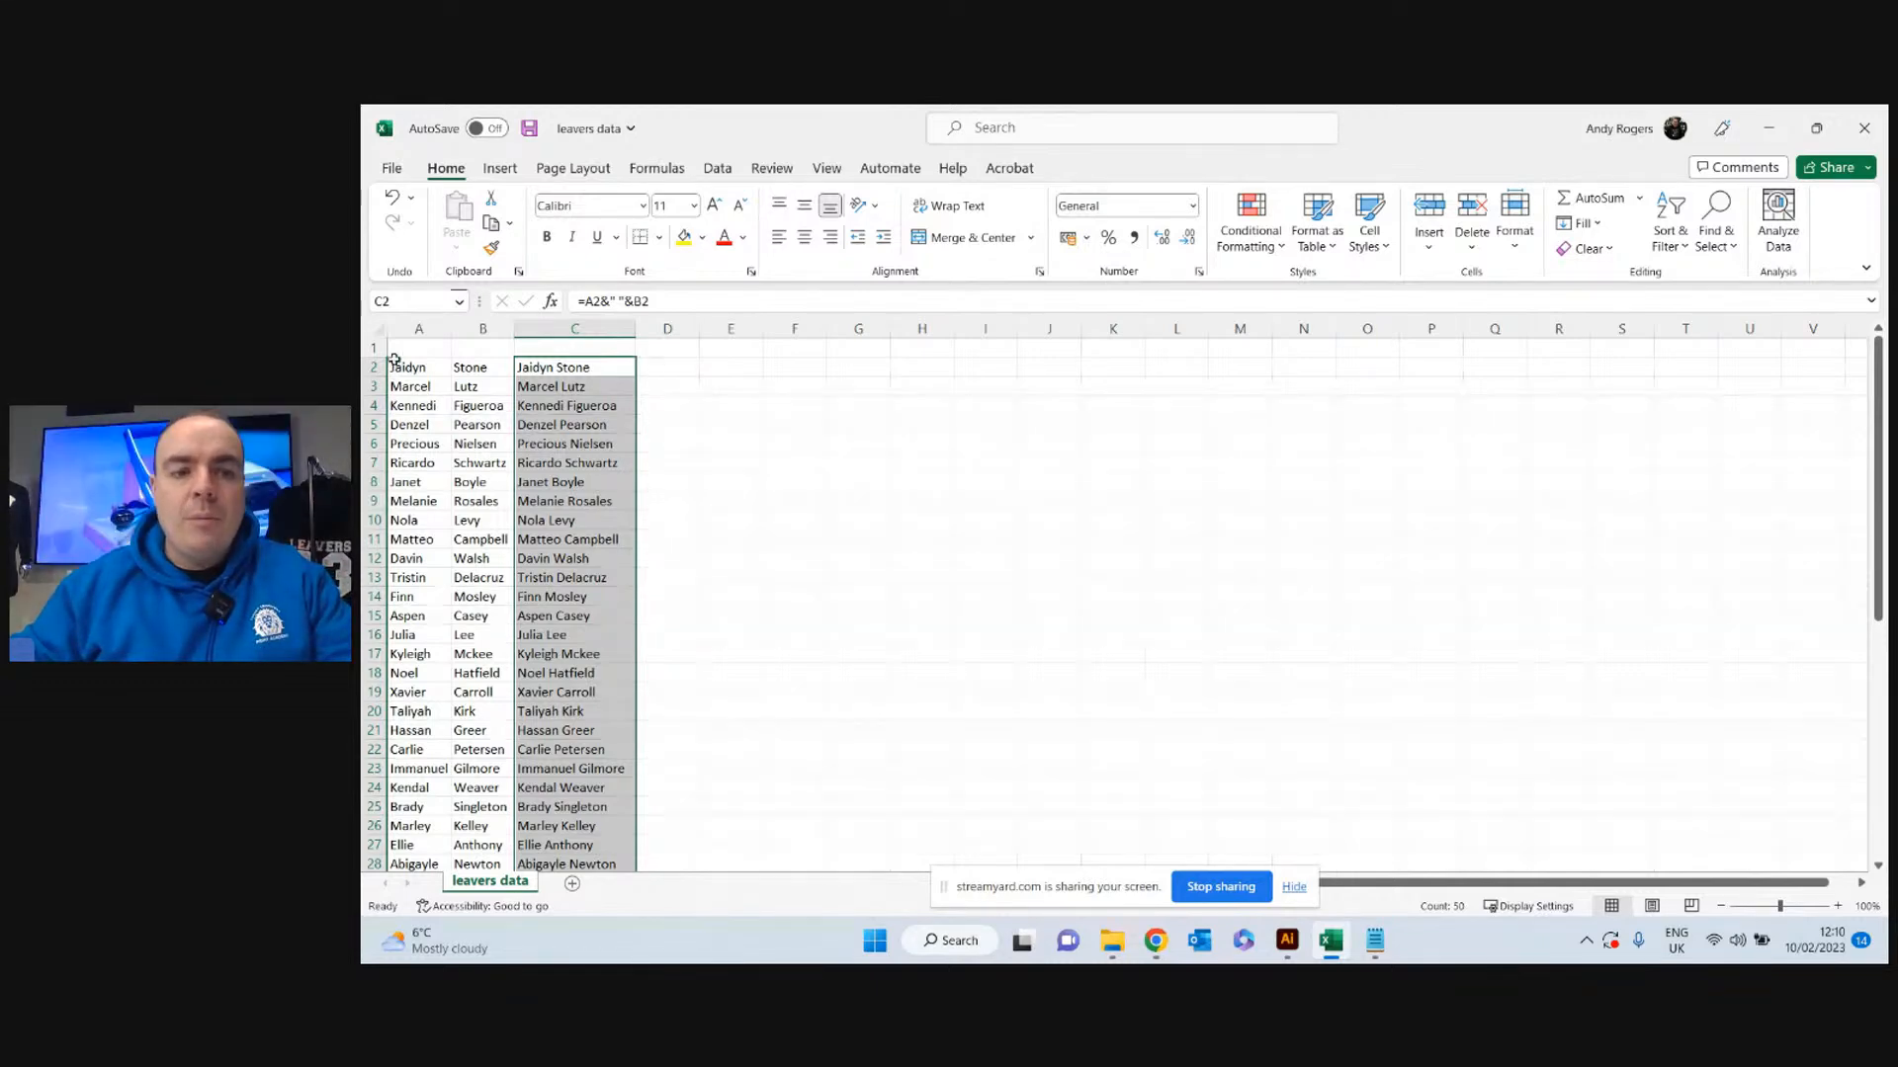
{"action": "right_click", "coordinate": [669, 367]}
{"action": "left_click", "coordinate": [656, 364]}
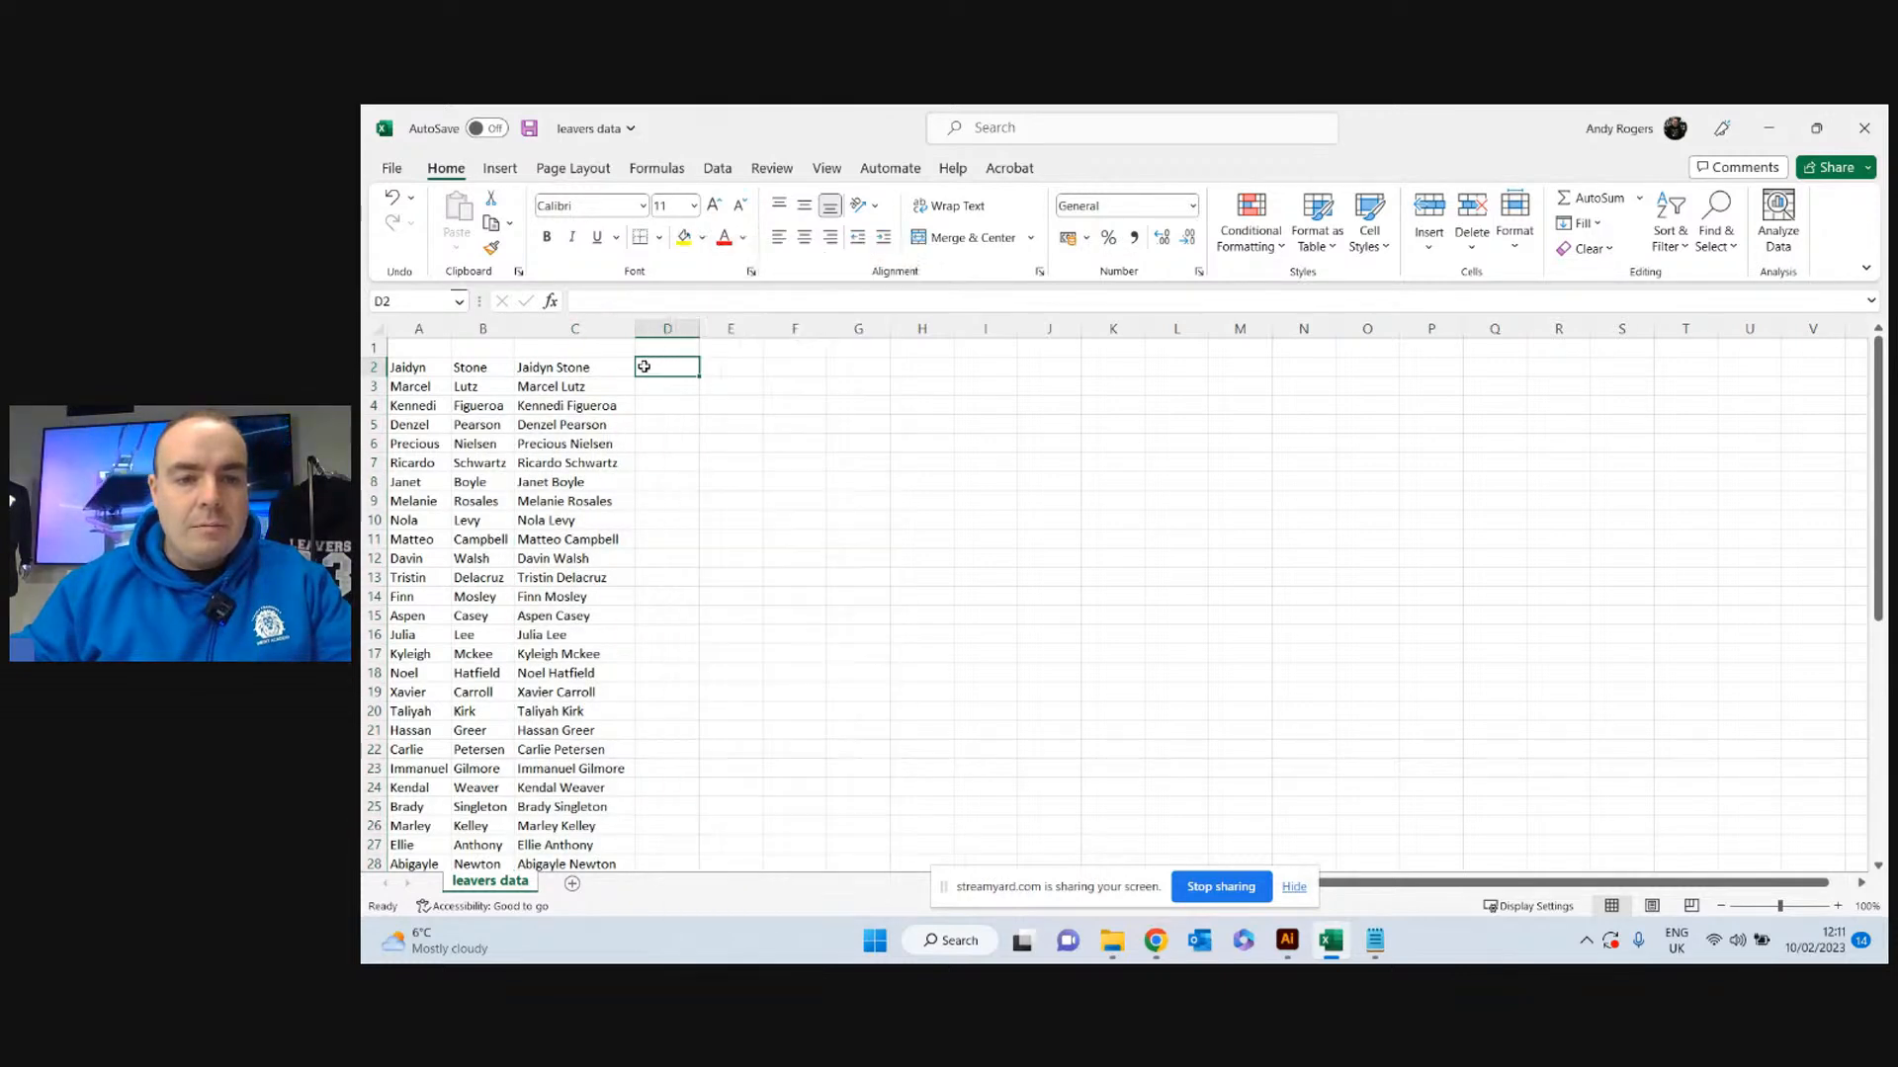
Copy the full names in C2:C51, paste them as values only from D2 down, and fit column D's width to the names.
{"action": "left_click_drag", "start_coordinate": [558, 367], "coordinate": [566, 808]}
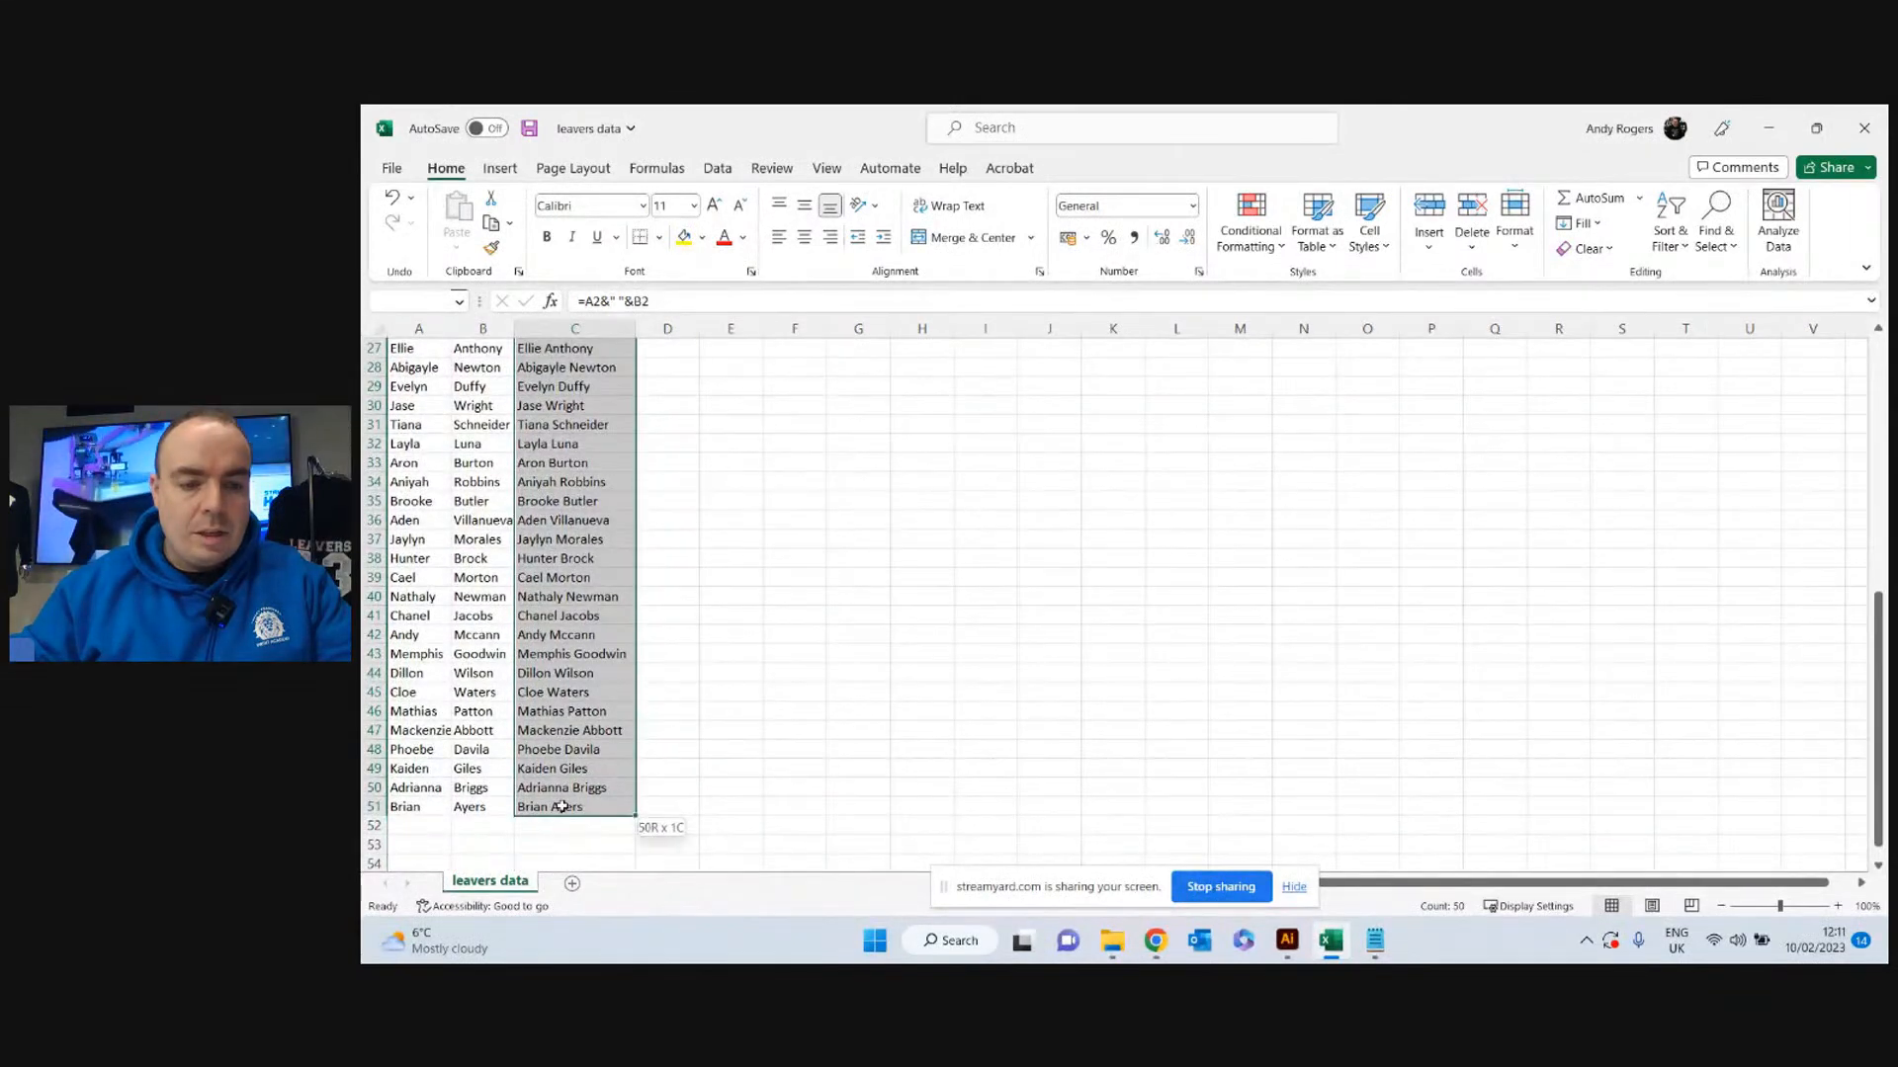
{"action": "right_click", "coordinate": [572, 809]}
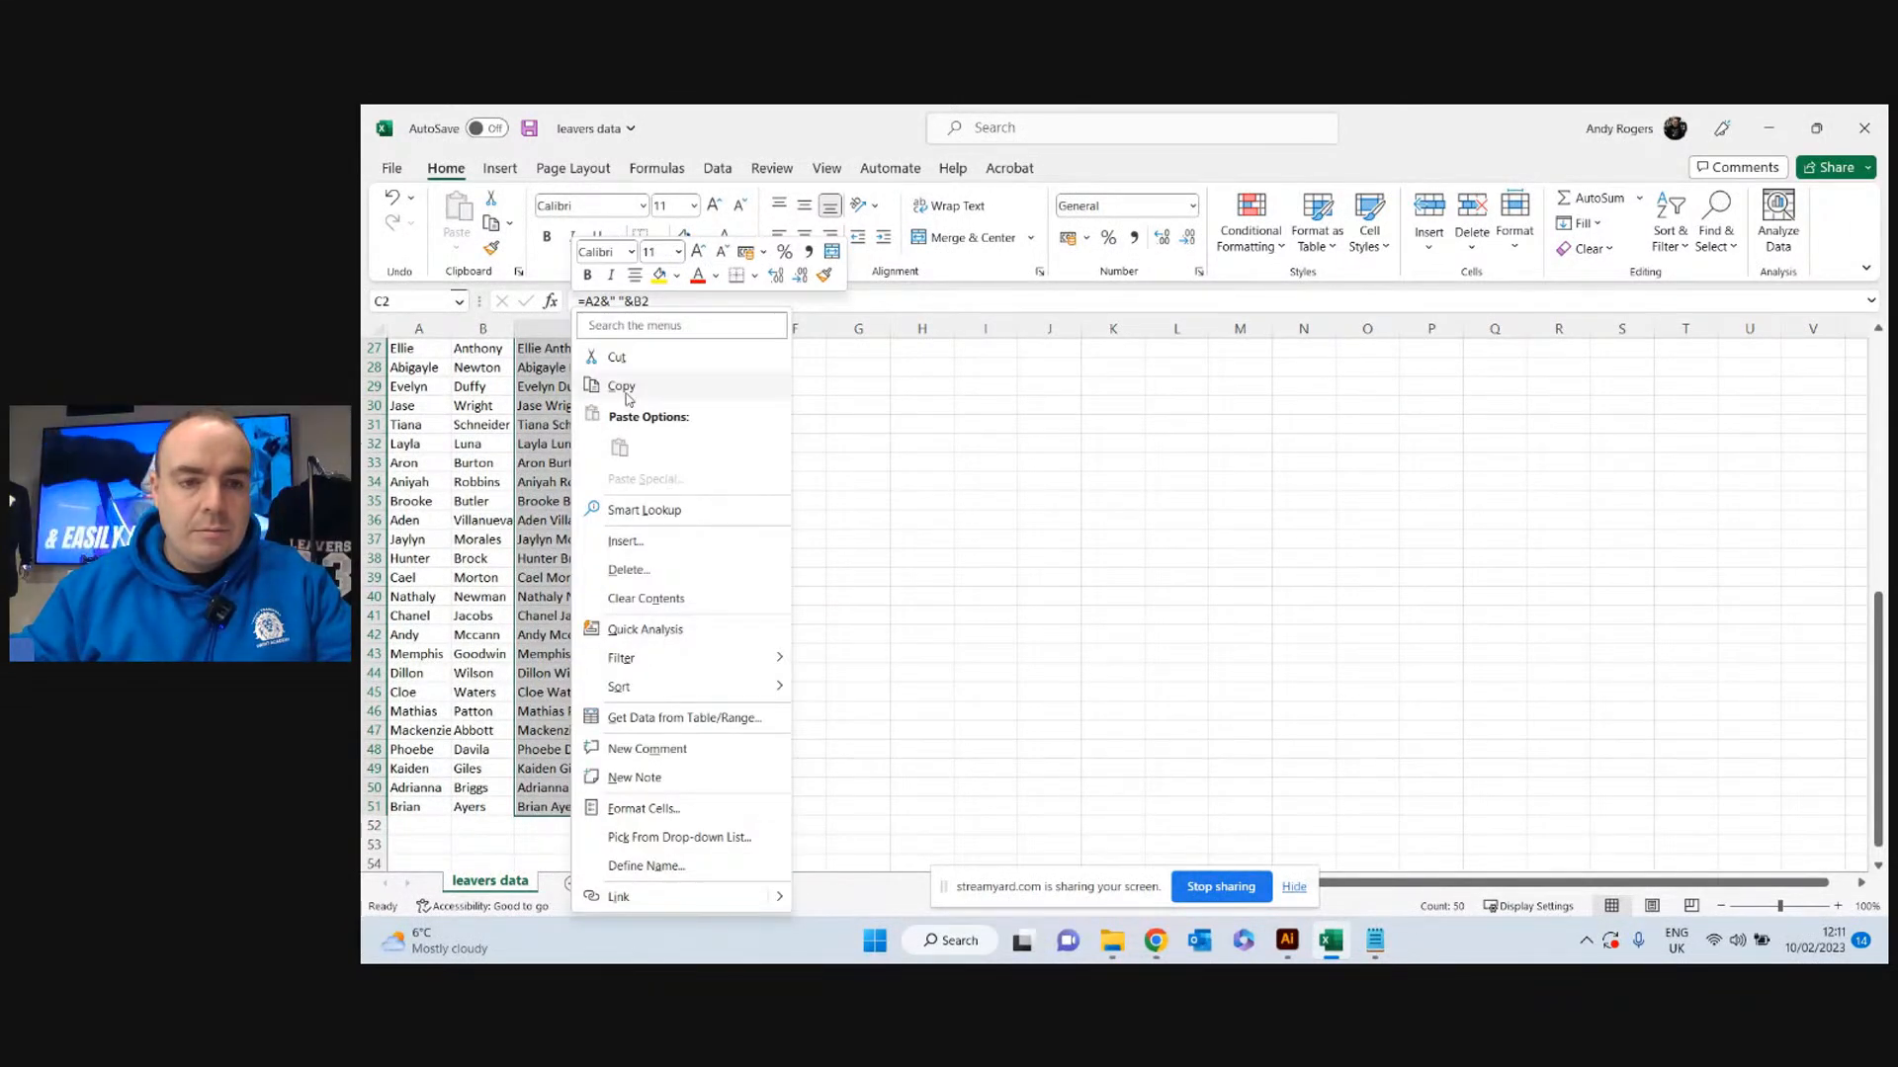
{"action": "left_click", "coordinate": [617, 386]}
{"action": "scroll", "coordinate": [664, 351], "scroll_direction": "up", "scroll_amount": 9}
{"action": "right_click", "coordinate": [662, 363]}
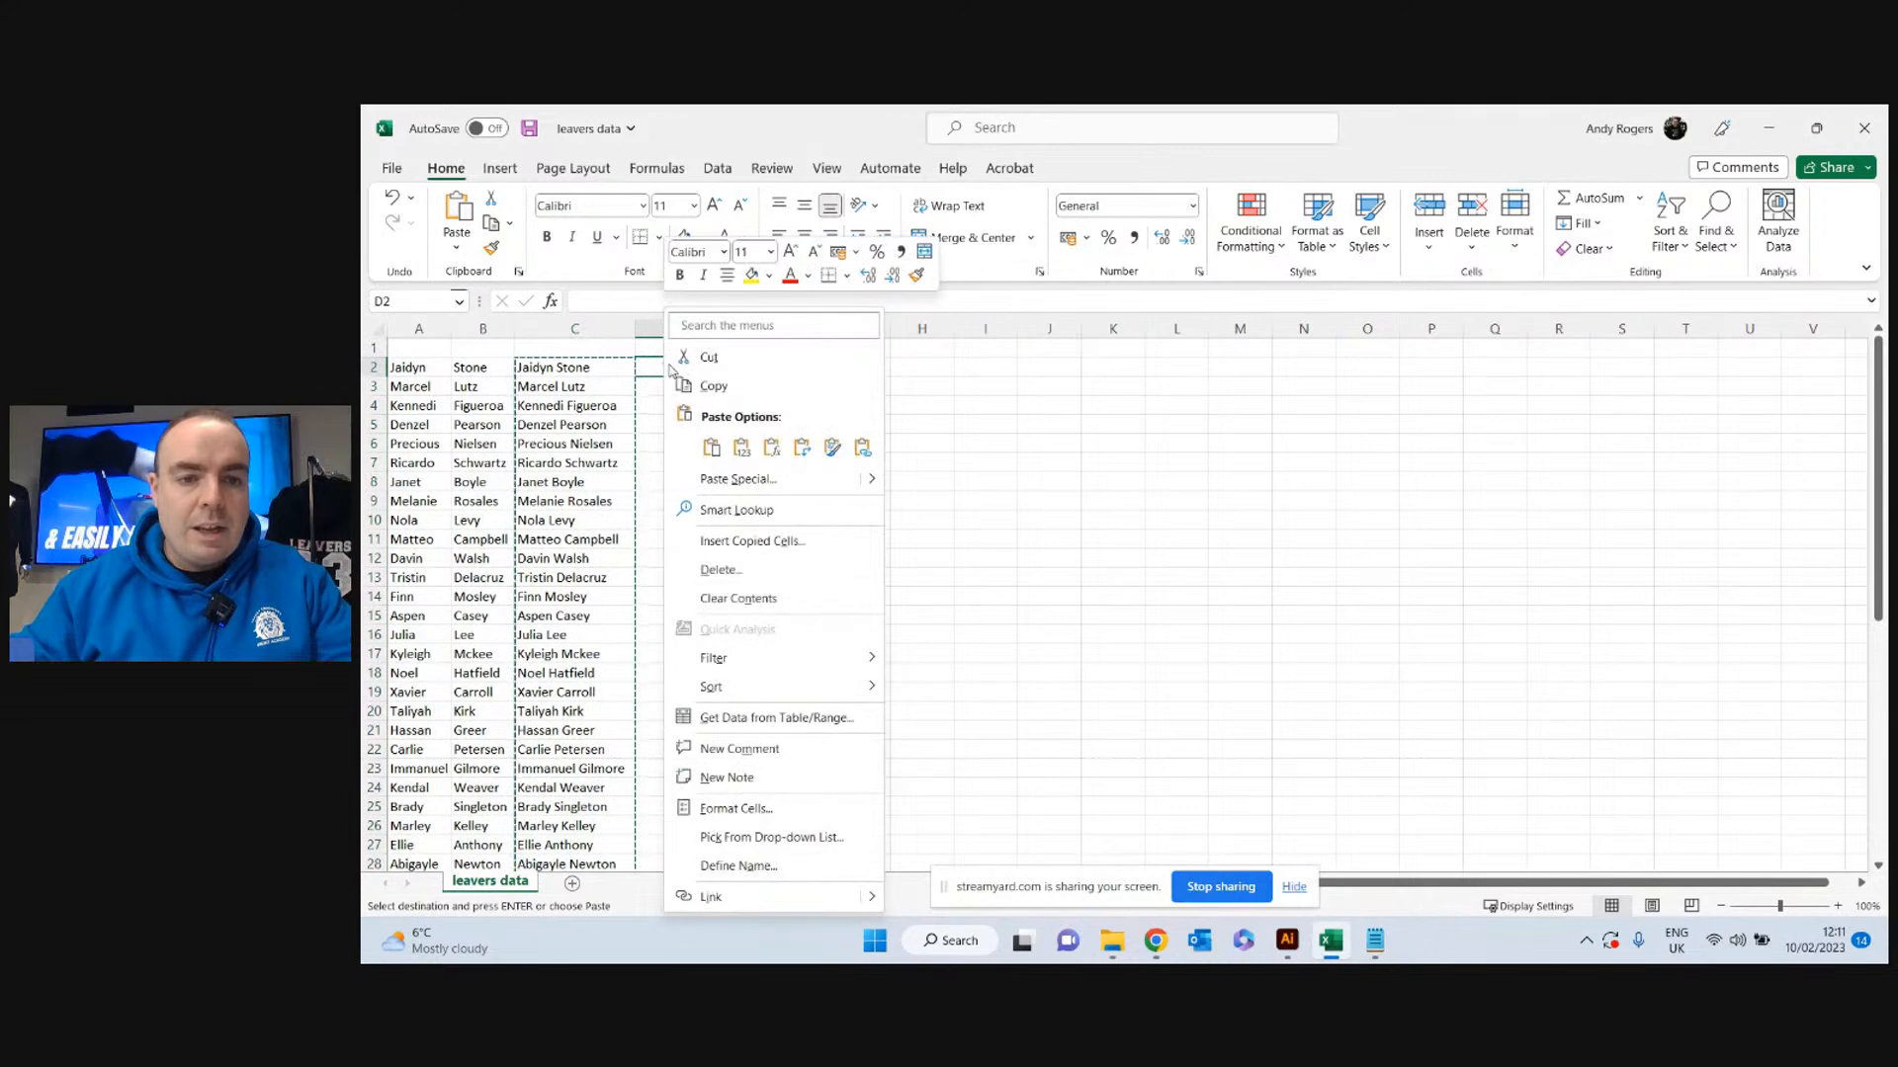
{"action": "left_click", "coordinate": [741, 447]}
{"action": "double_click", "coordinate": [716, 329]}
{"action": "left_click", "coordinate": [805, 462]}
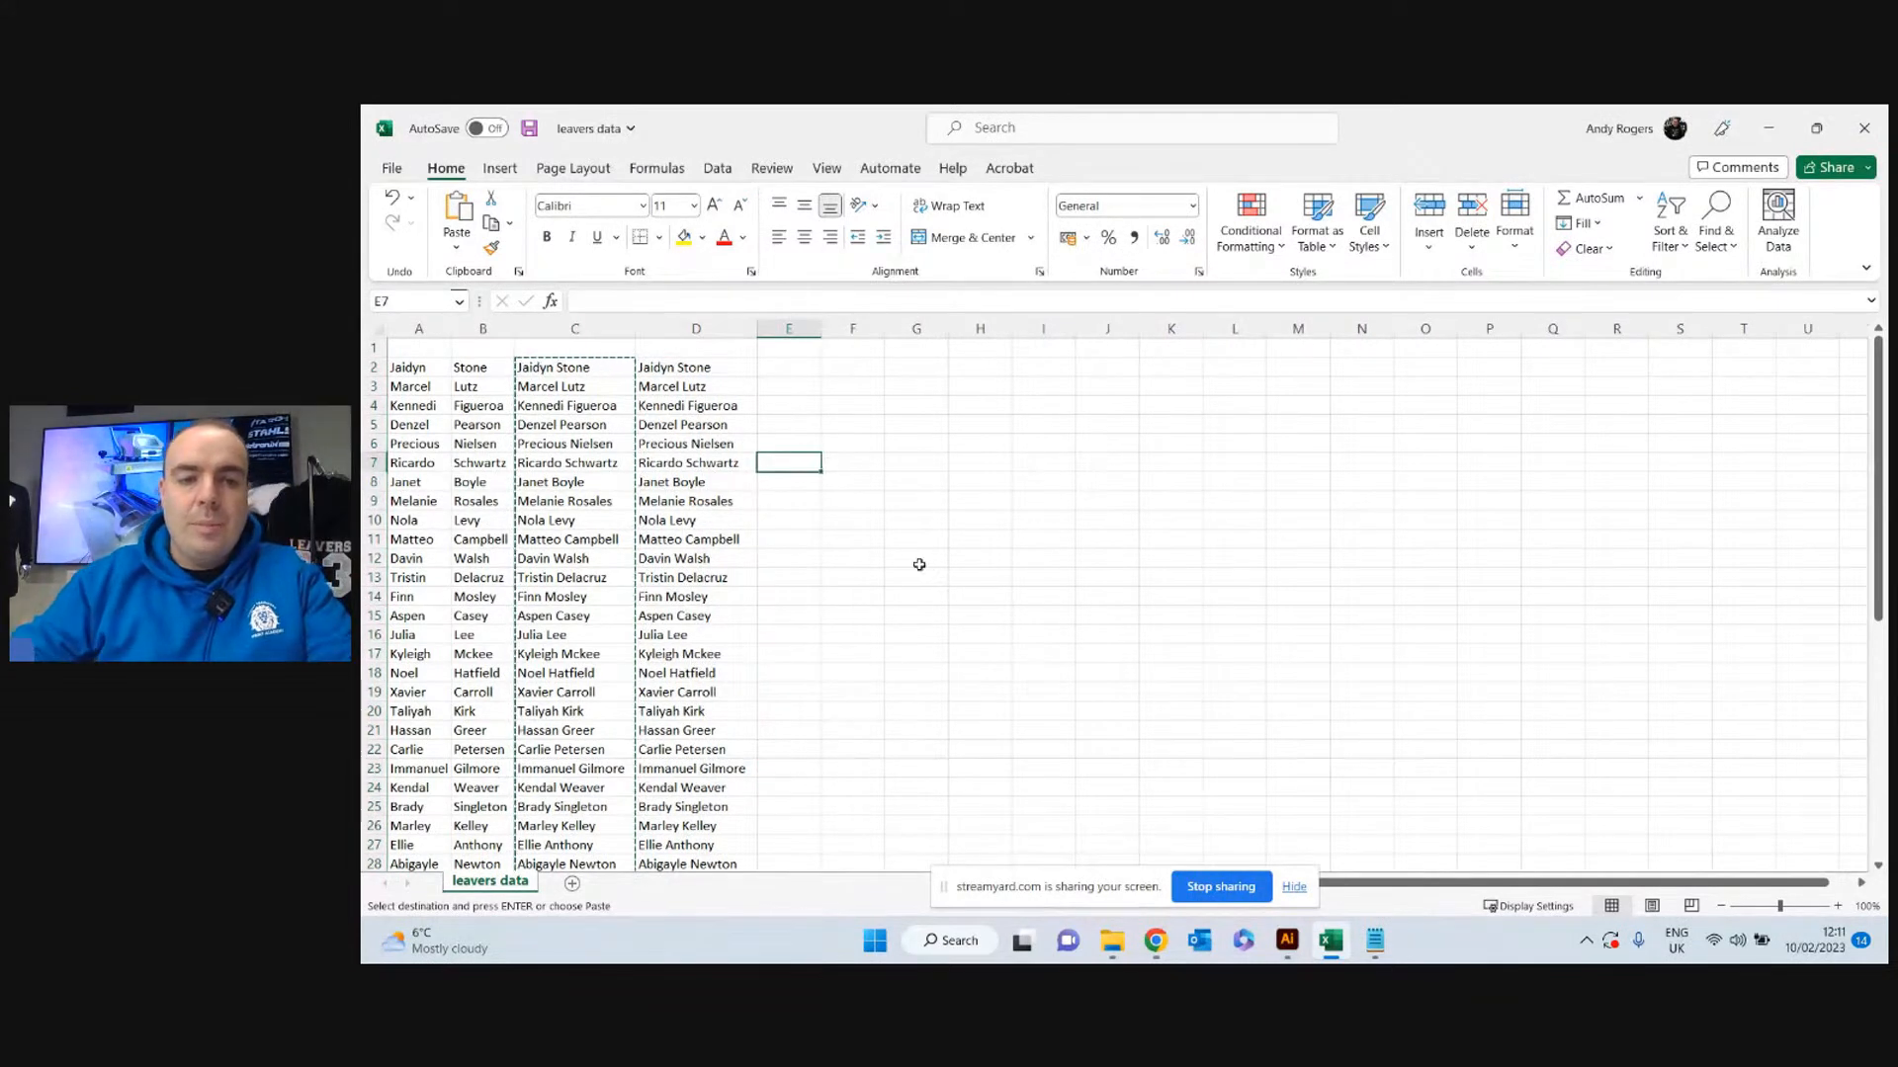
Compare the underlying contents of C2 and D2 to check formula against pasted plain text.
{"action": "left_click", "coordinate": [696, 369]}
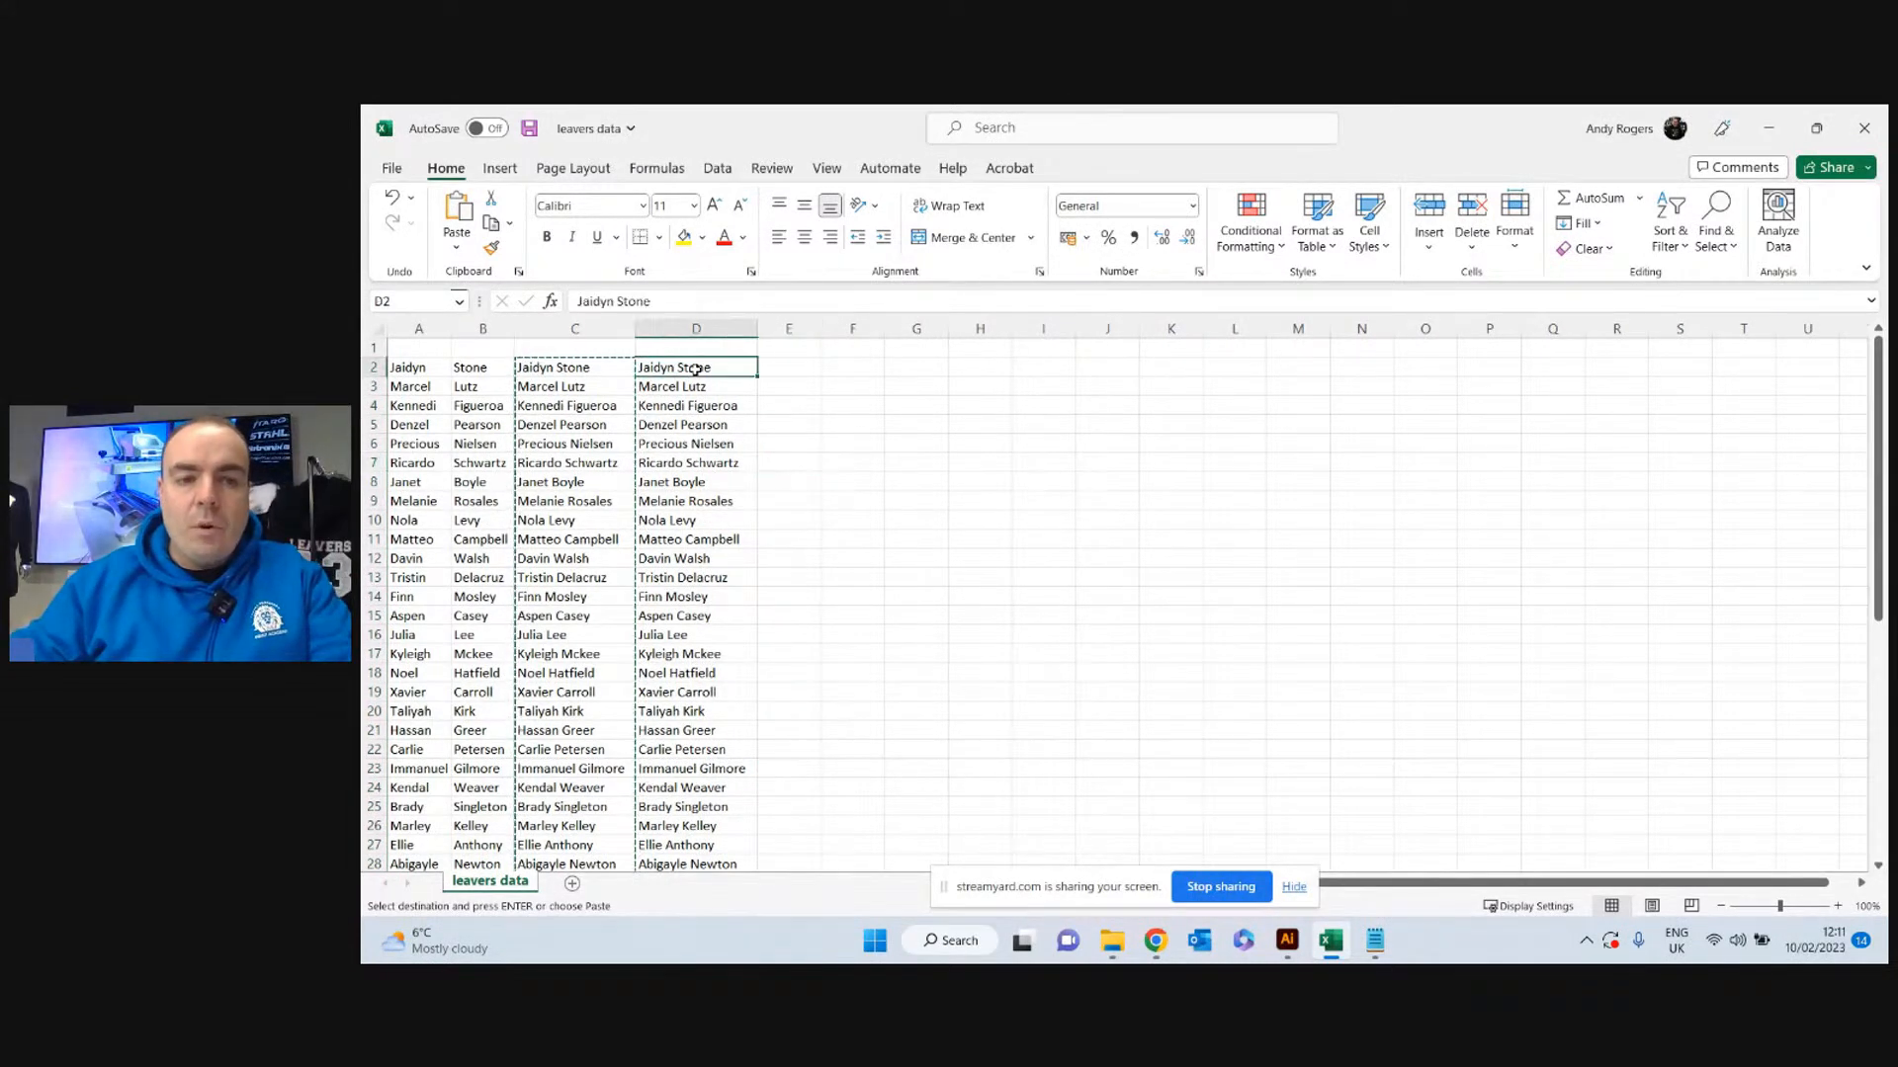
{"action": "left_click", "coordinate": [560, 368]}
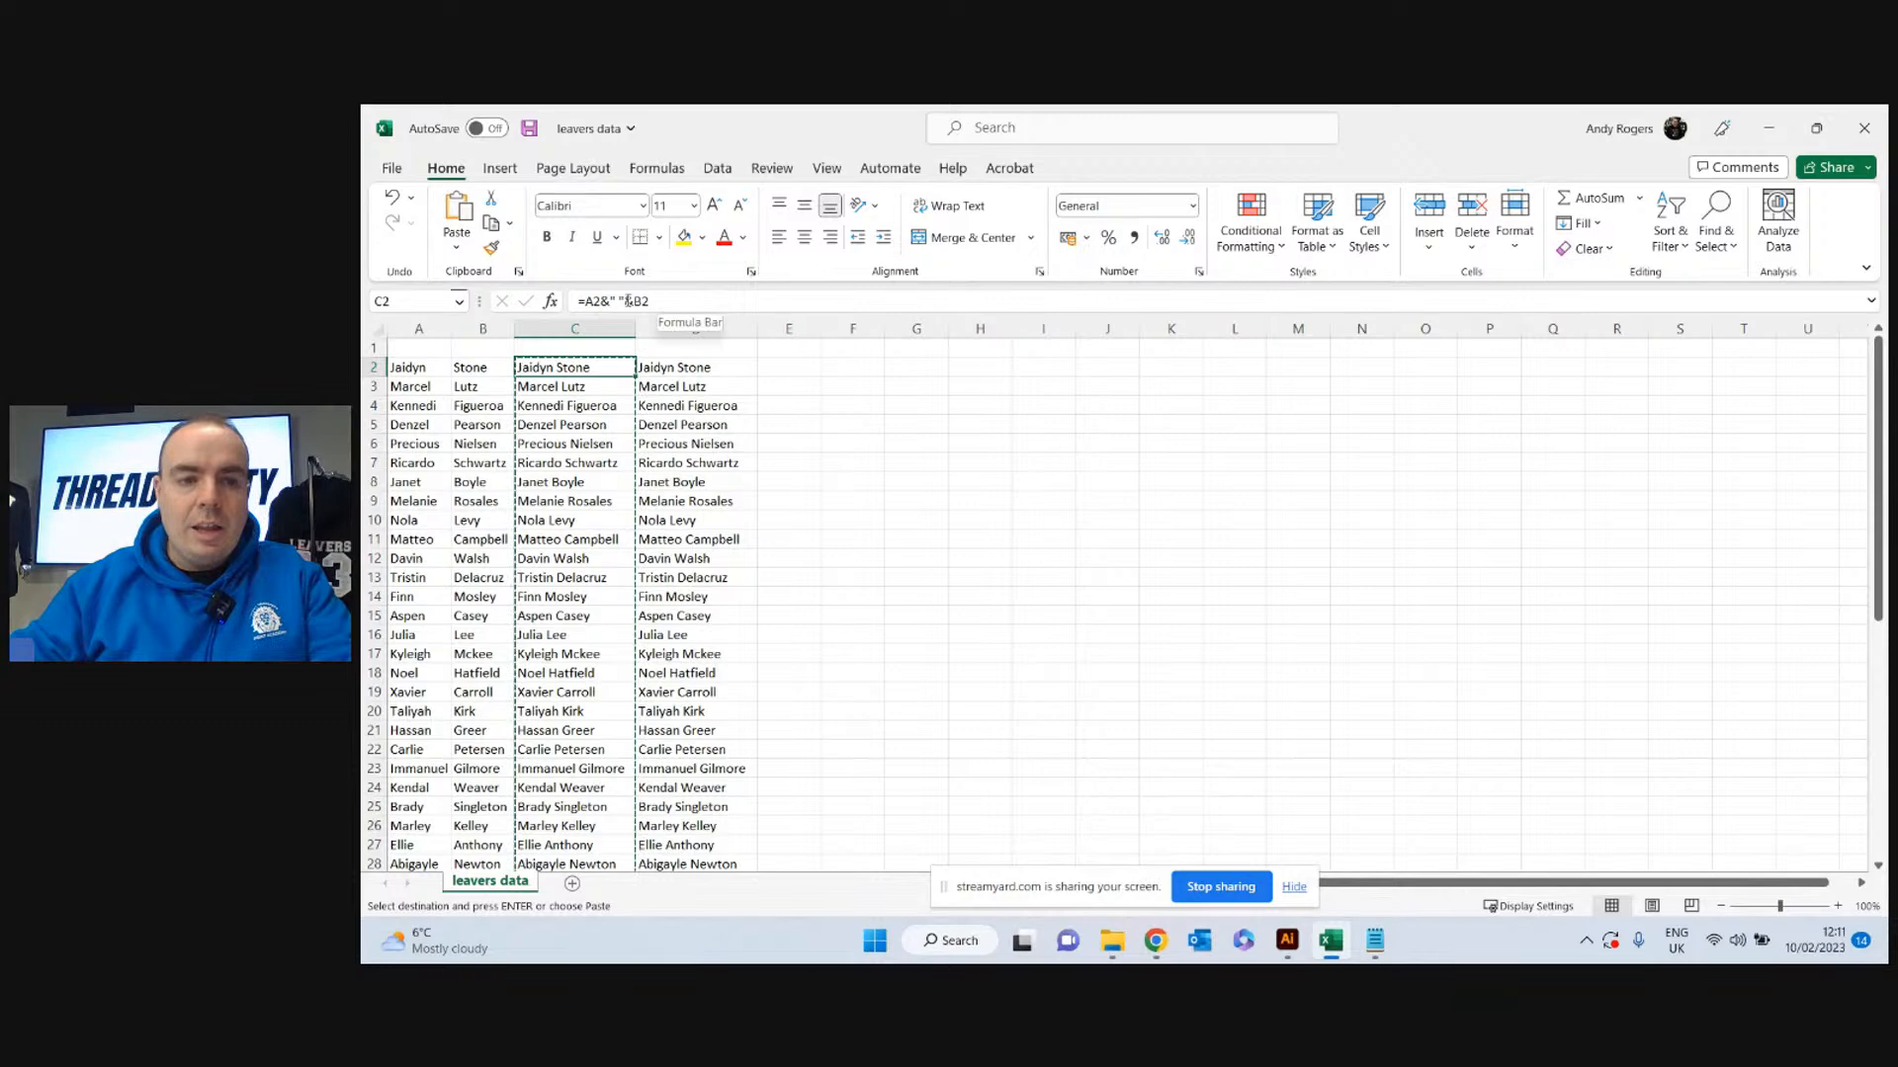
{"action": "left_click", "coordinate": [689, 368]}
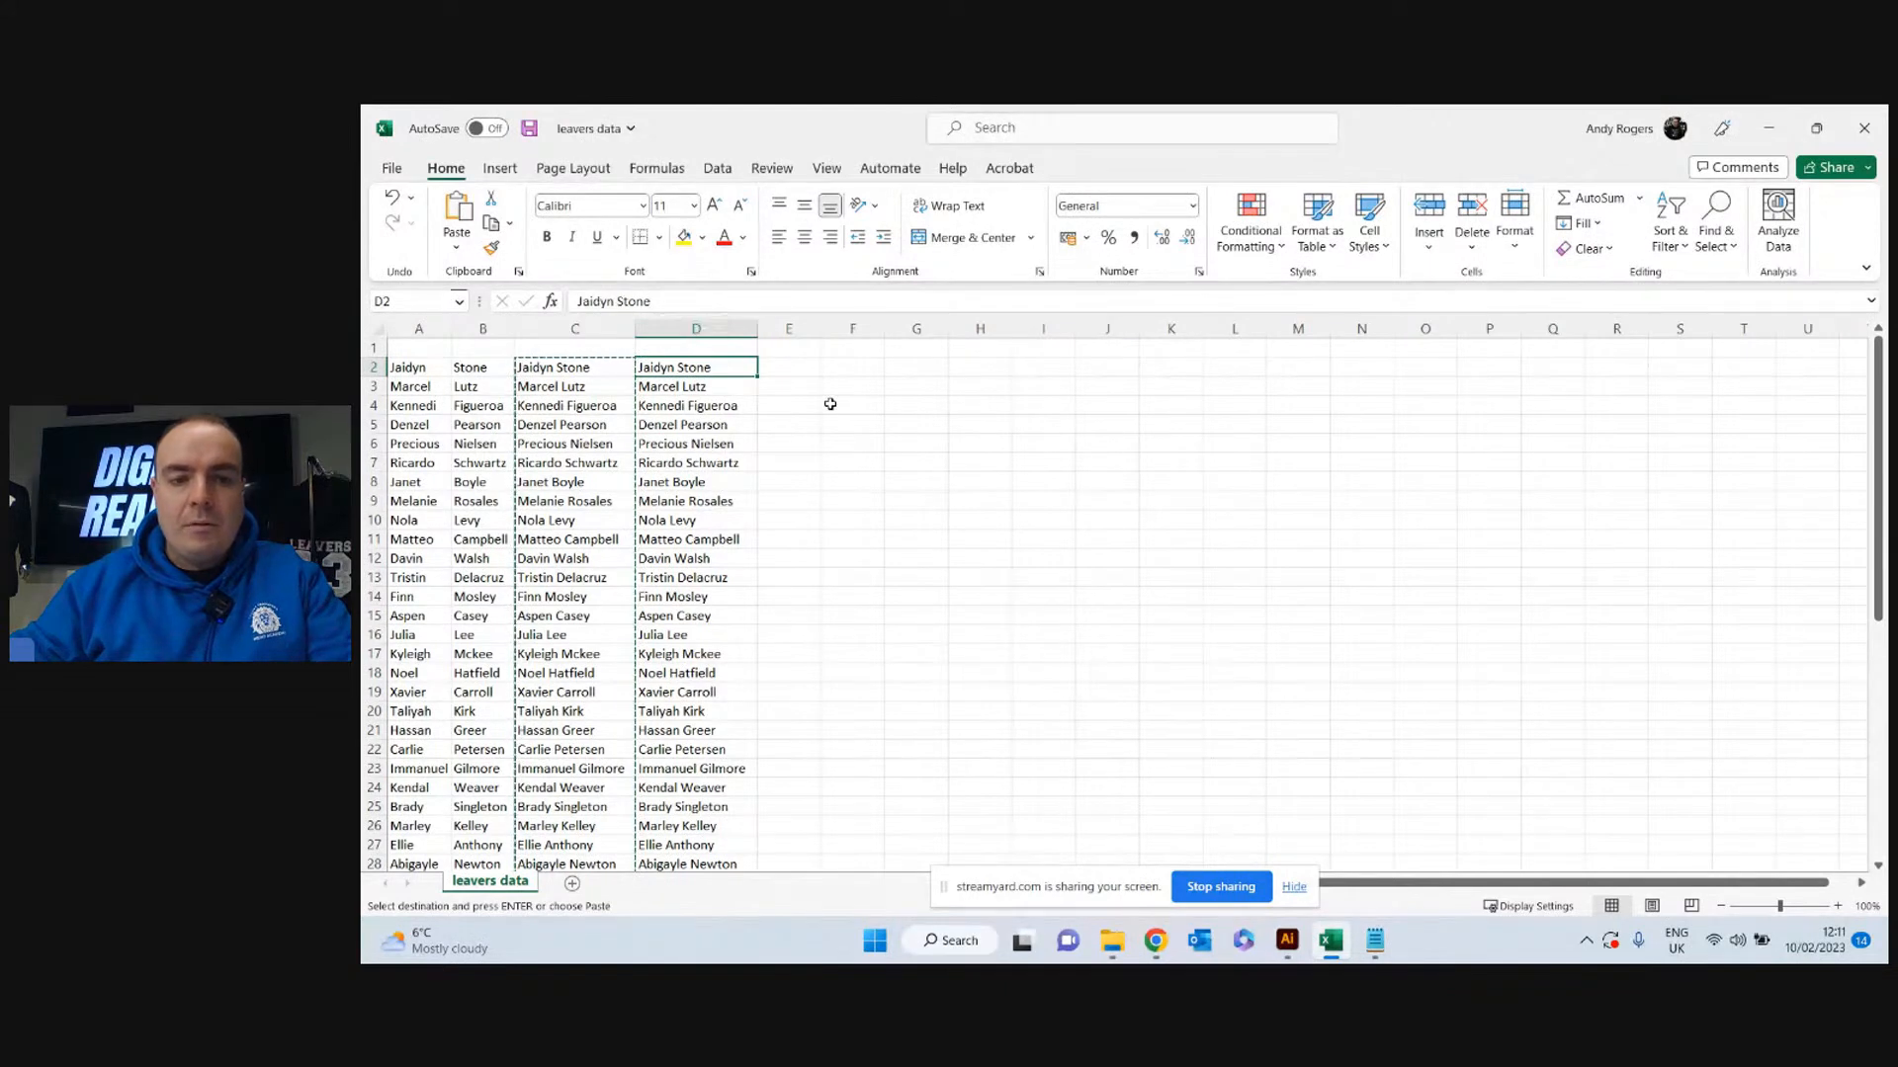
Delete columns A to C, keeping only the column of plain-text full names.
{"action": "left_click", "coordinate": [610, 331]}
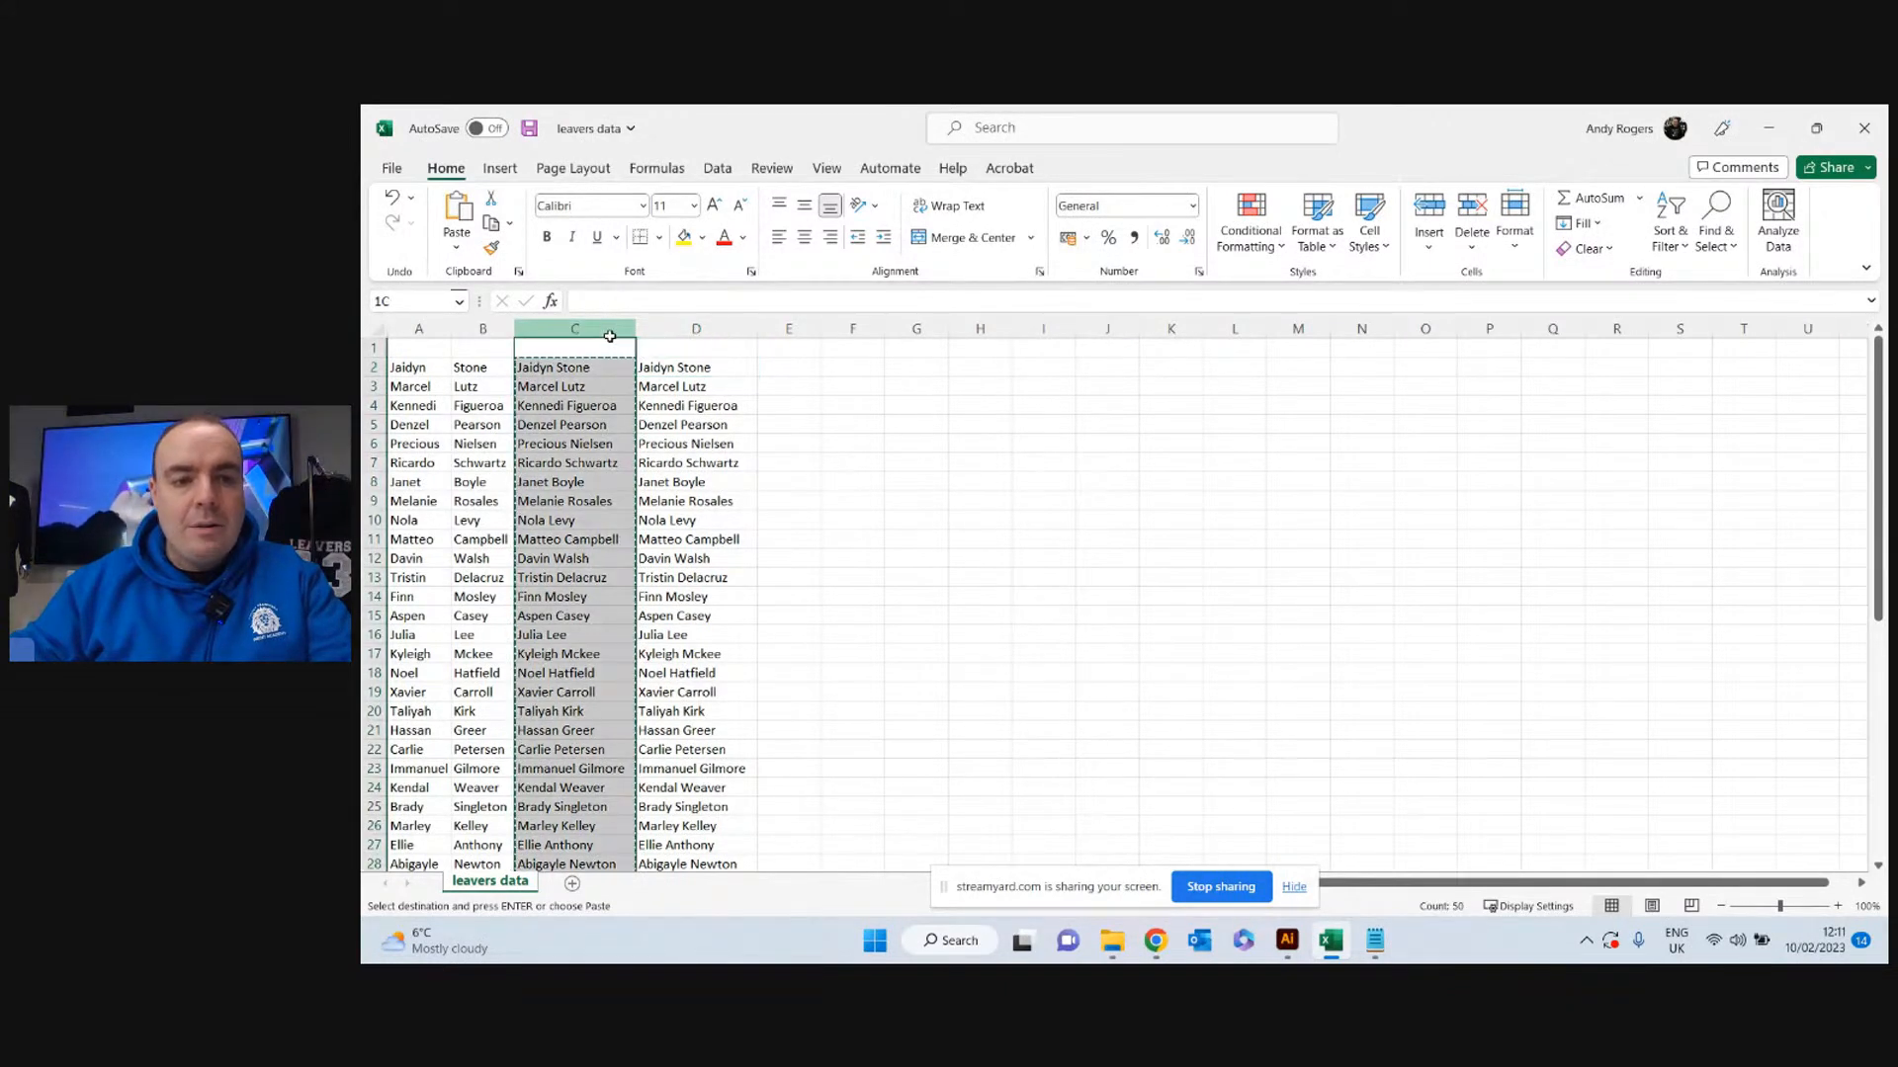
{"action": "left_click_drag", "start_coordinate": [603, 322], "coordinate": [418, 330]}
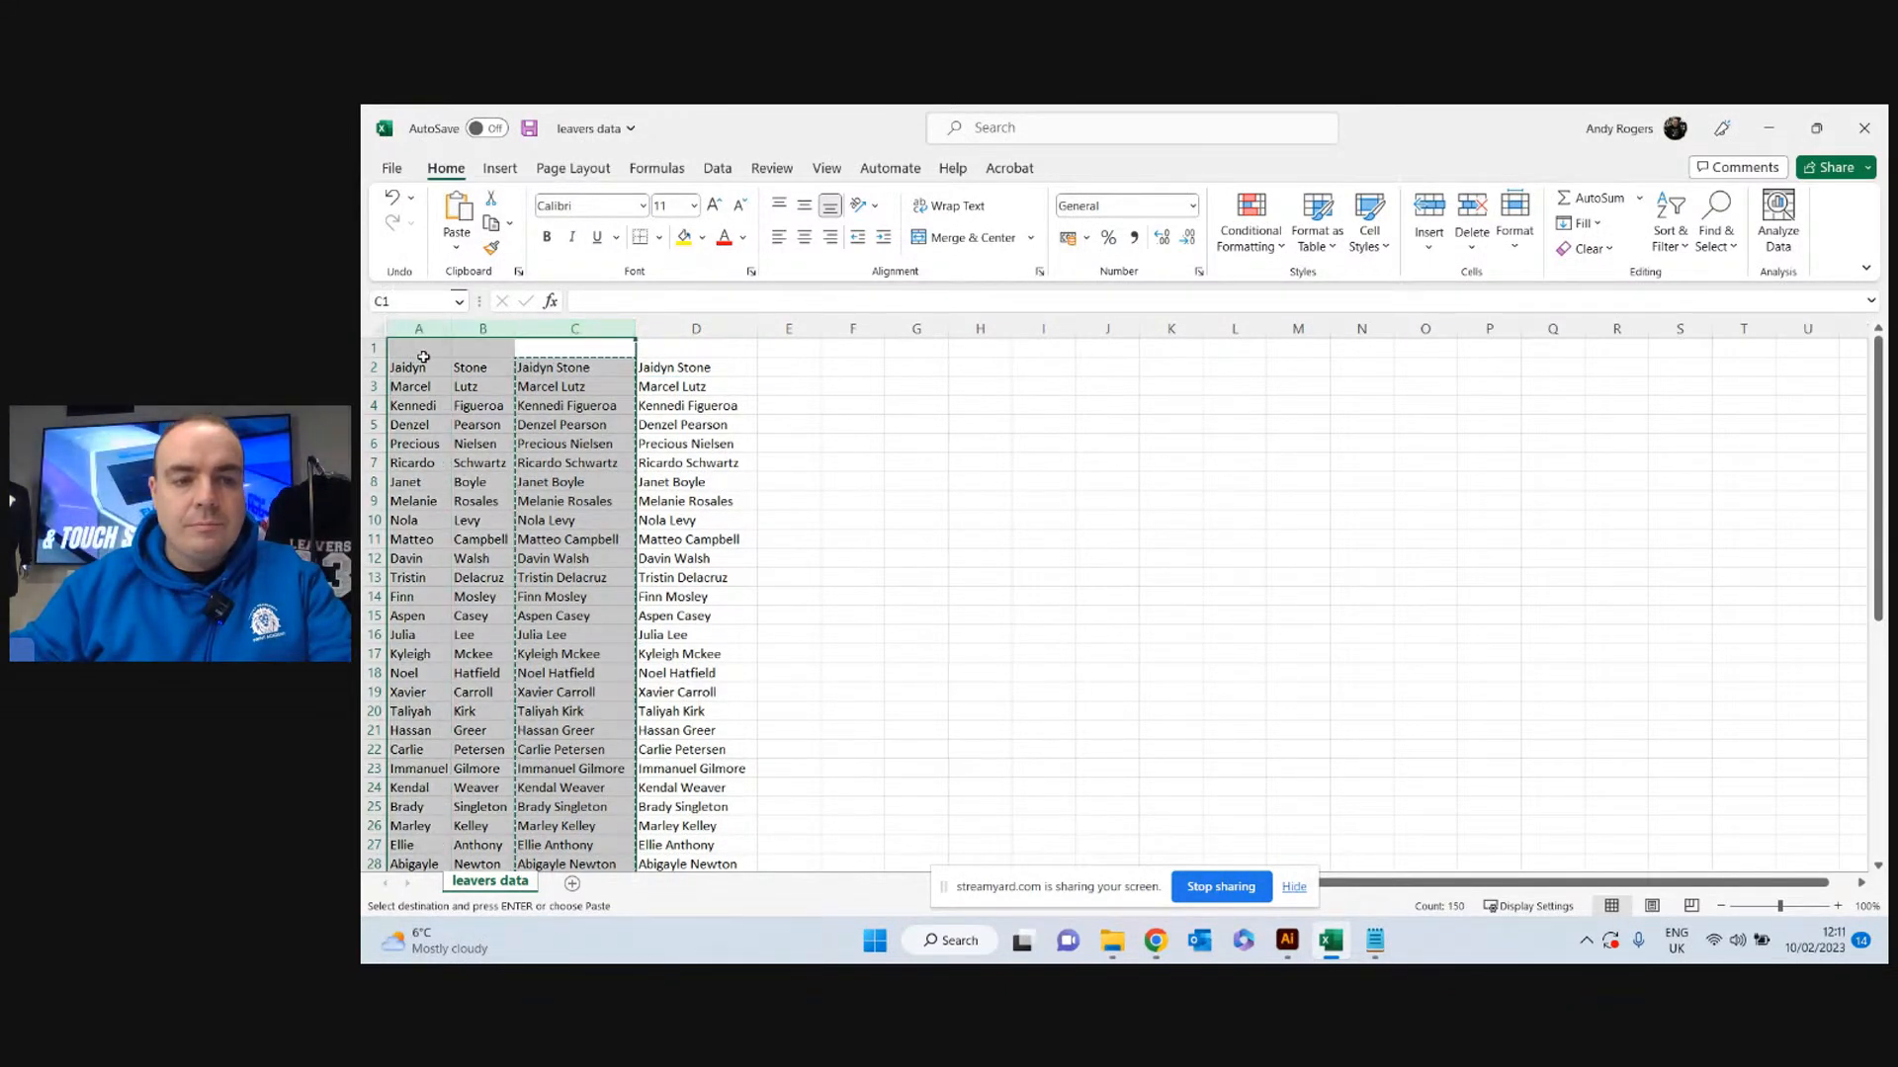
{"action": "right_click", "coordinate": [425, 362]}
{"action": "left_click", "coordinate": [480, 589]}
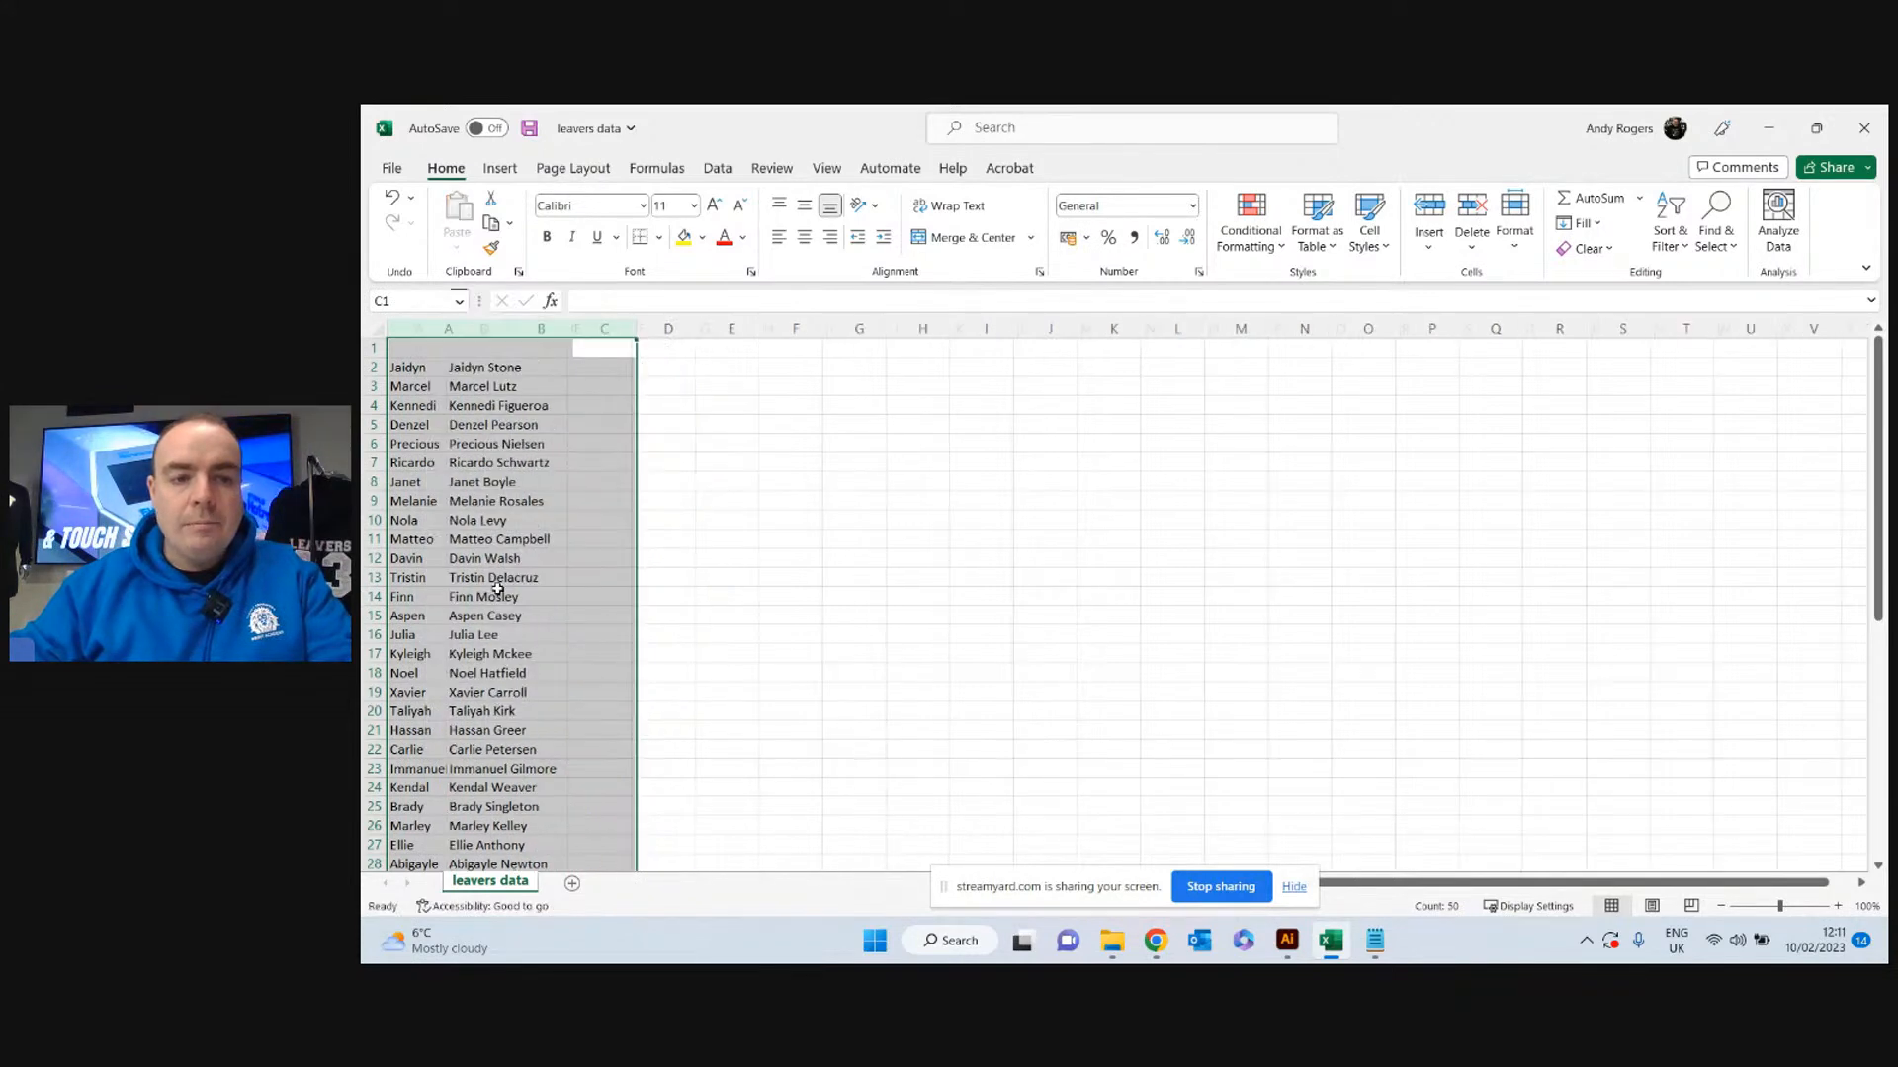
{"action": "left_click", "coordinate": [470, 368]}
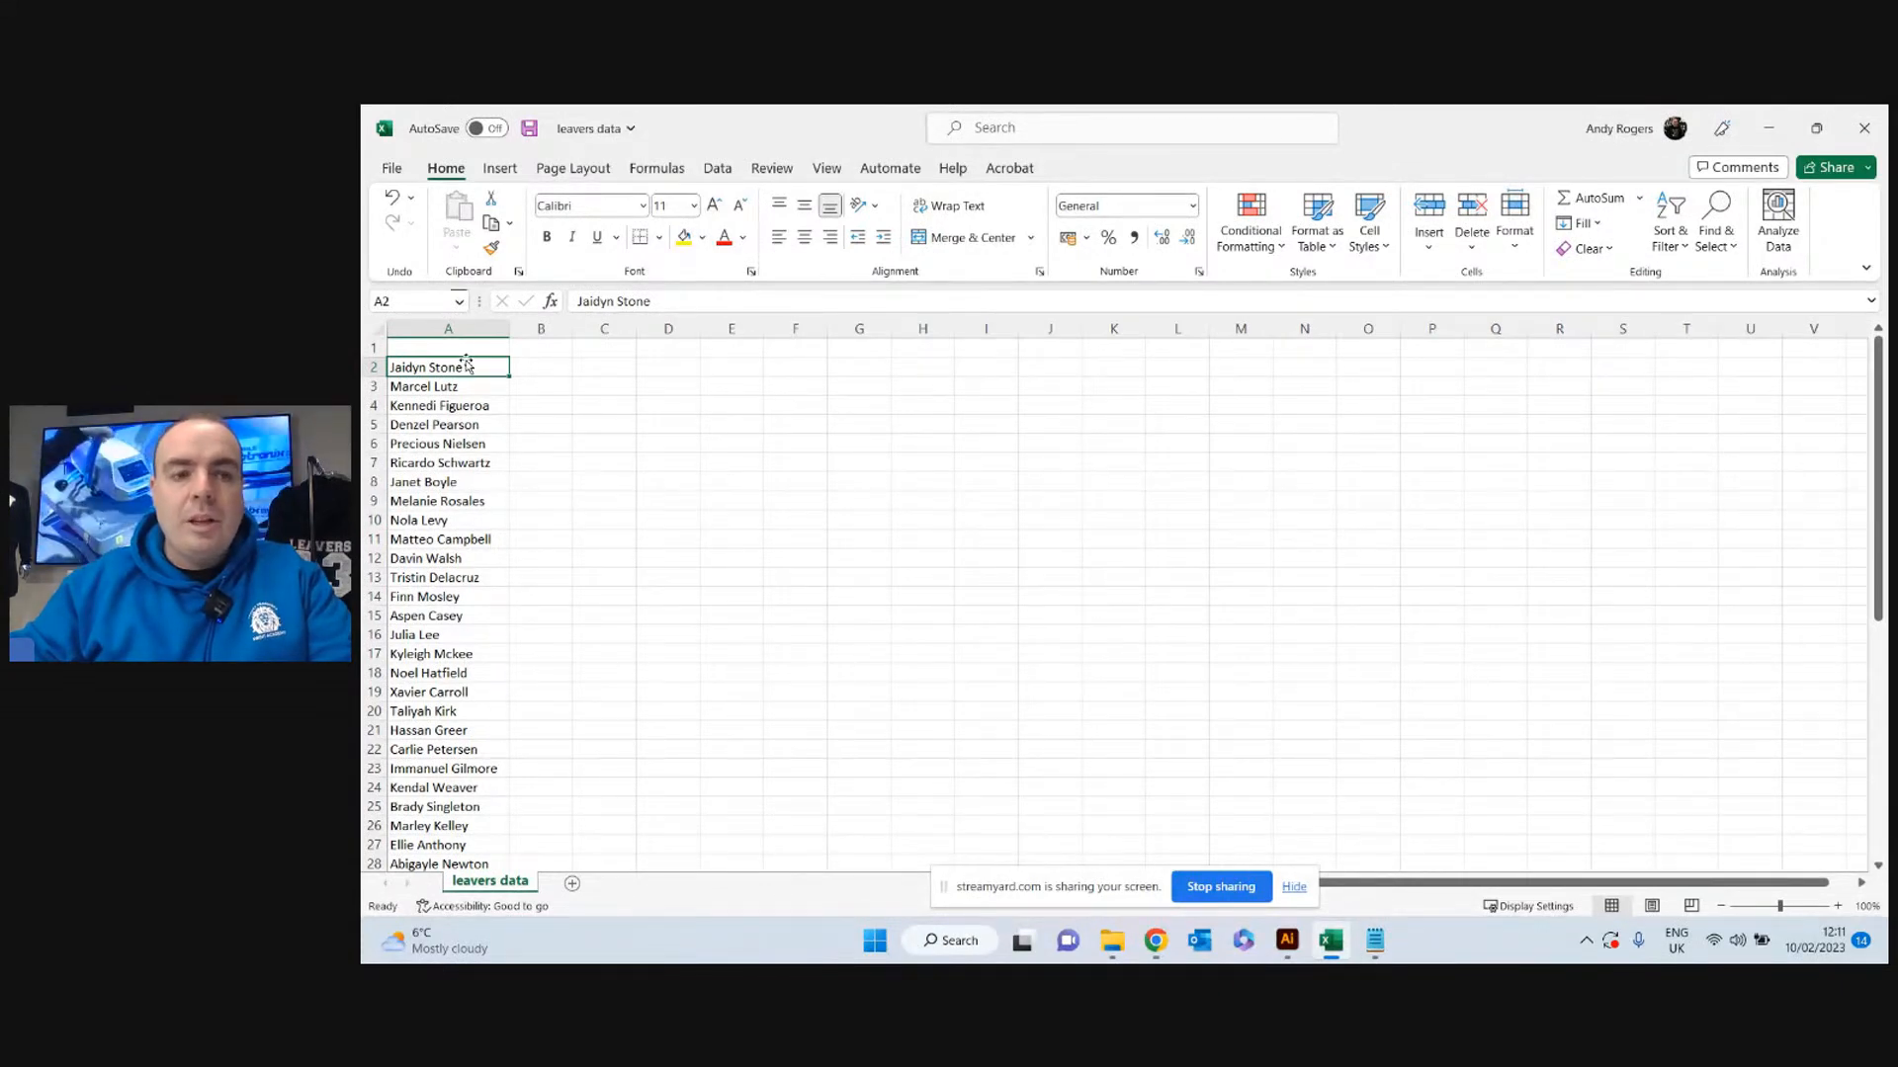
{"action": "left_click", "coordinate": [472, 350]}
Copy the full names in A2:A51 and paste them transposed across row 1, starting at A1.
{"action": "left_click_drag", "start_coordinate": [469, 368], "coordinate": [426, 828]}
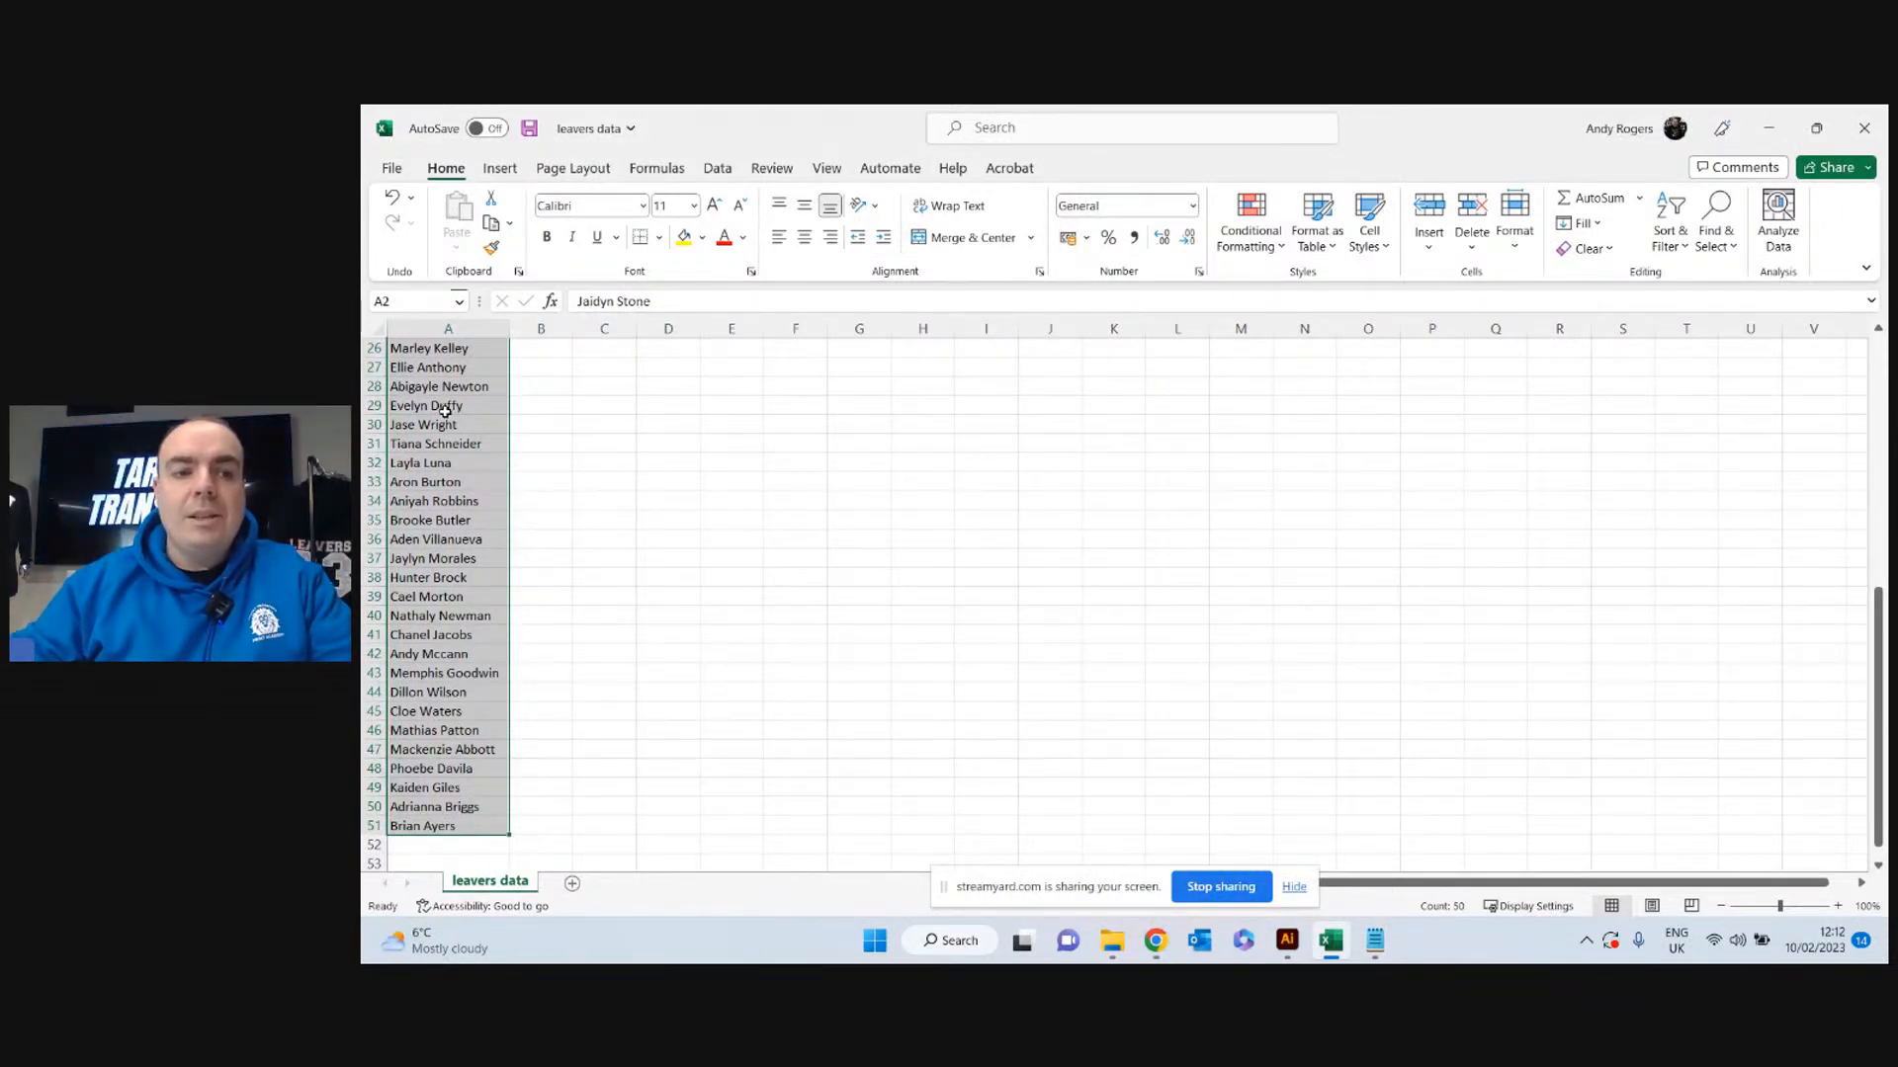
{"action": "scroll", "coordinate": [450, 411], "scroll_direction": "up", "scroll_amount": 8}
{"action": "right_click", "coordinate": [464, 377]}
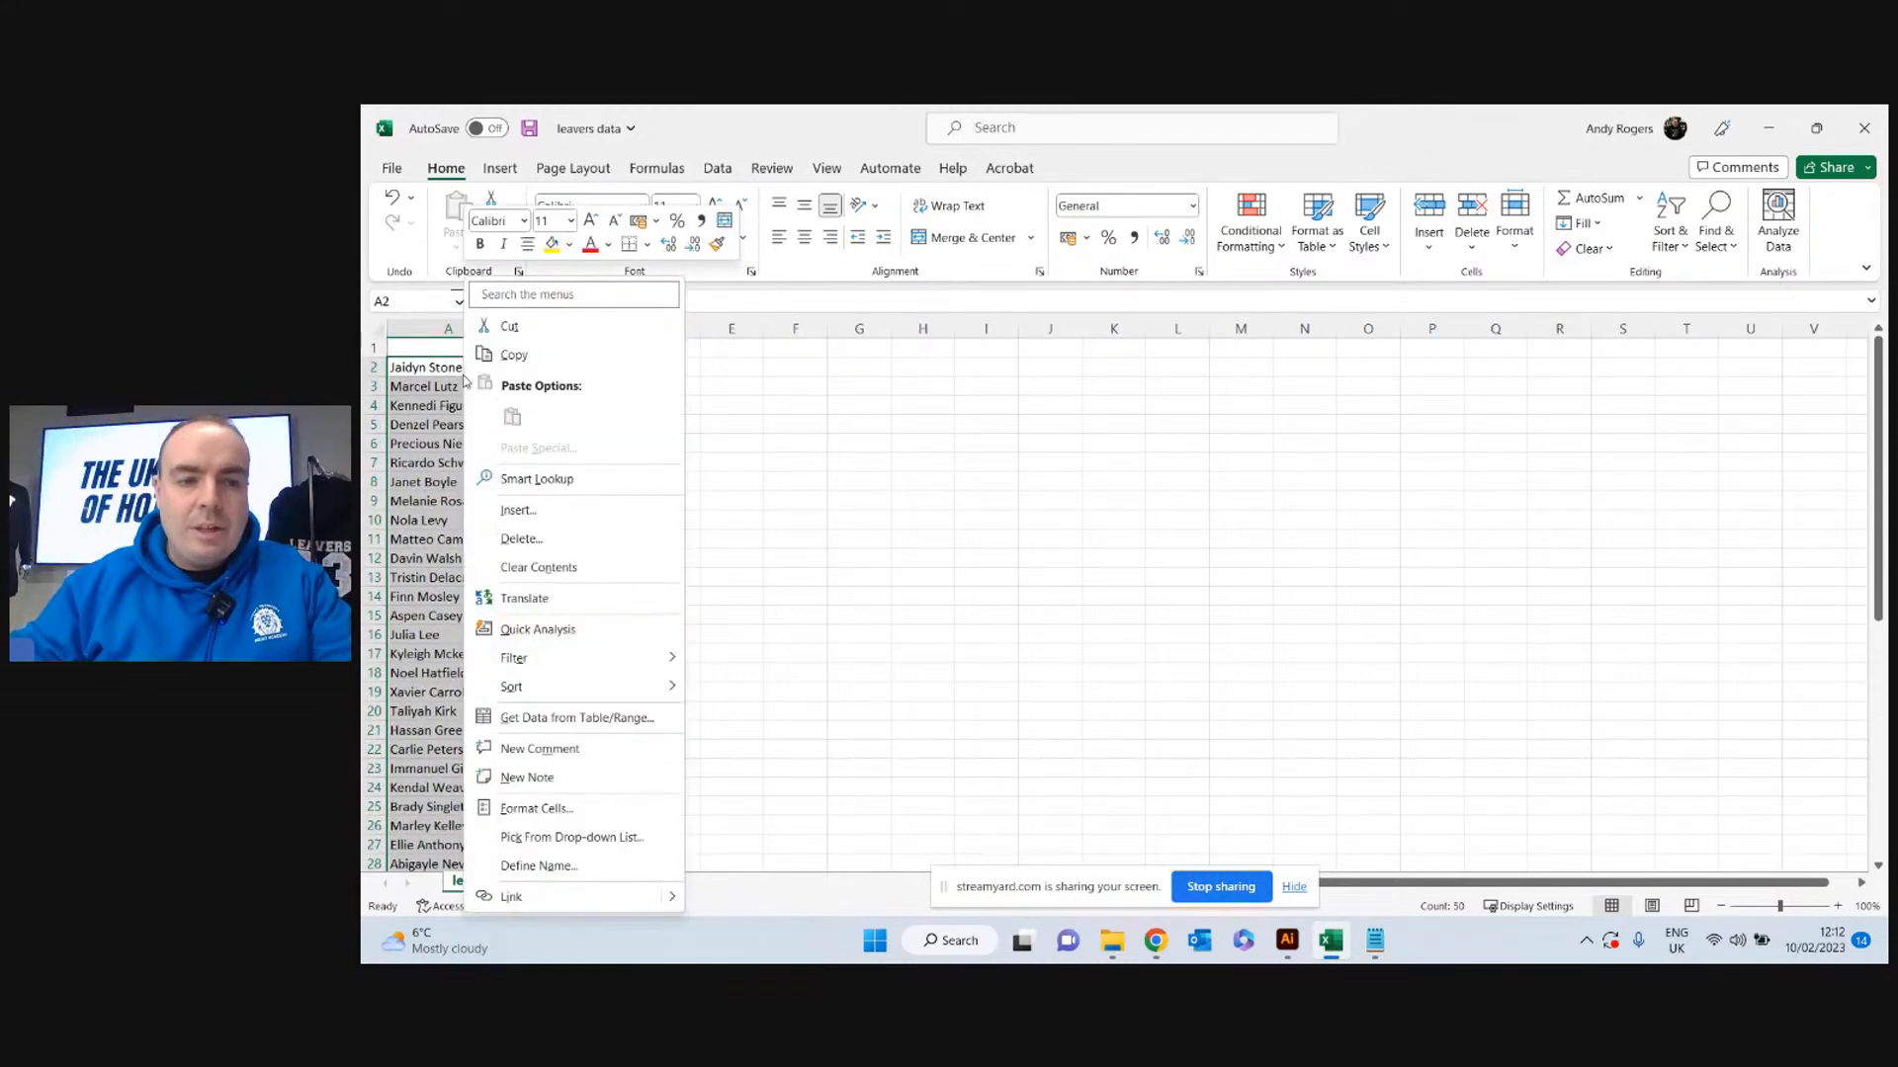
{"action": "left_click", "coordinate": [515, 356]}
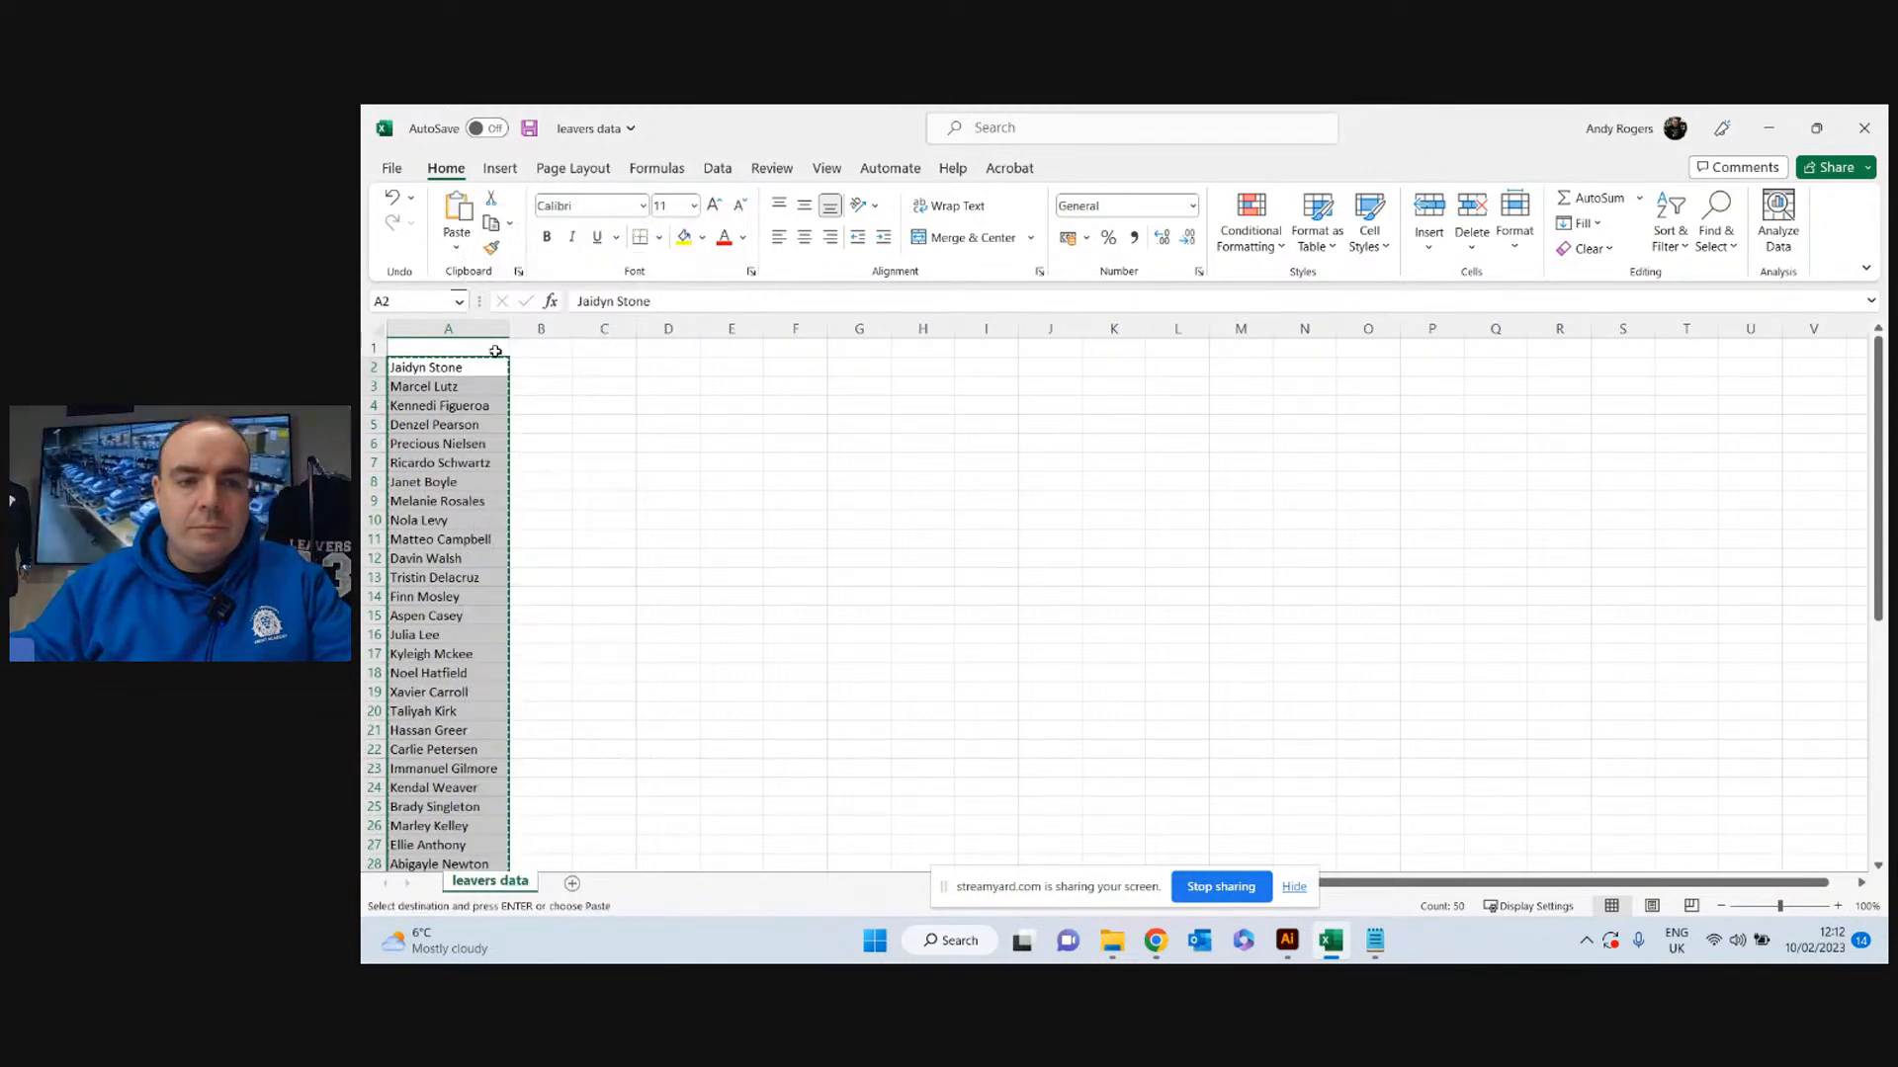
{"action": "left_click", "coordinate": [426, 346]}
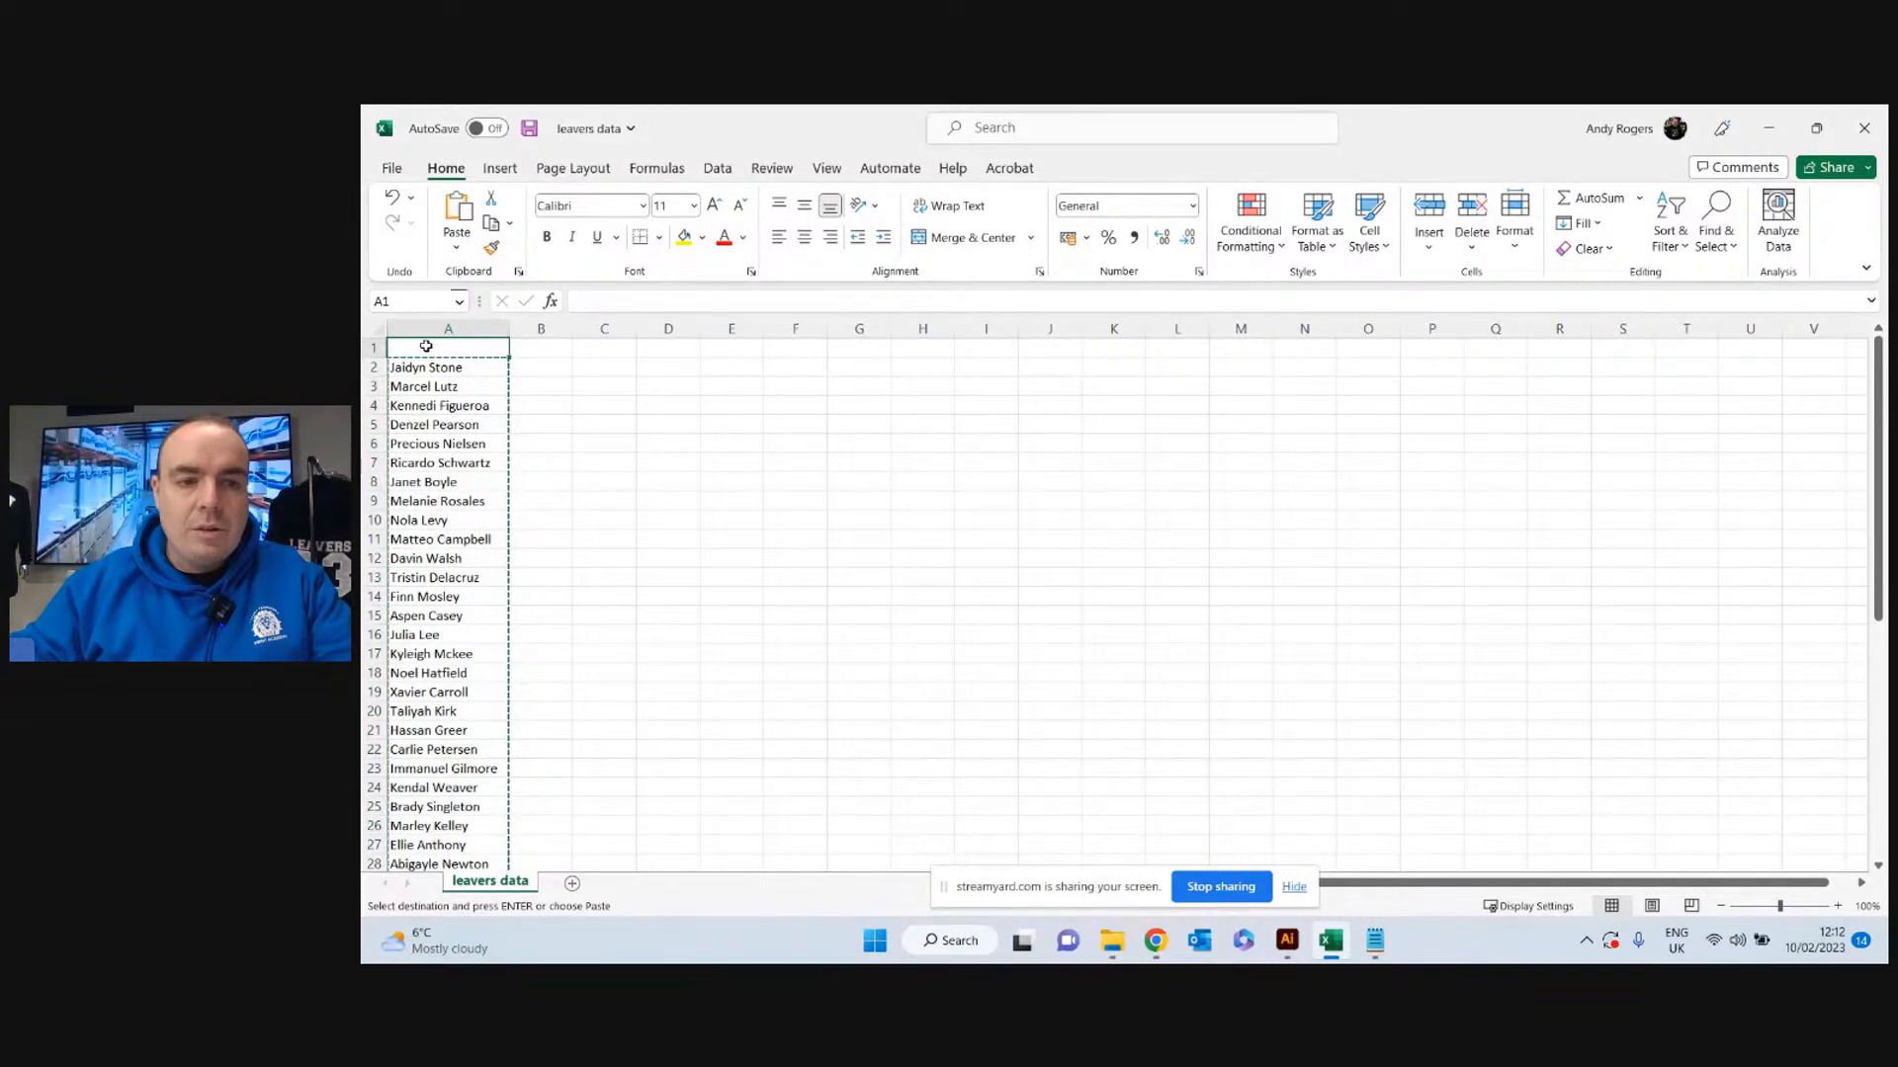
{"action": "right_click", "coordinate": [426, 346]}
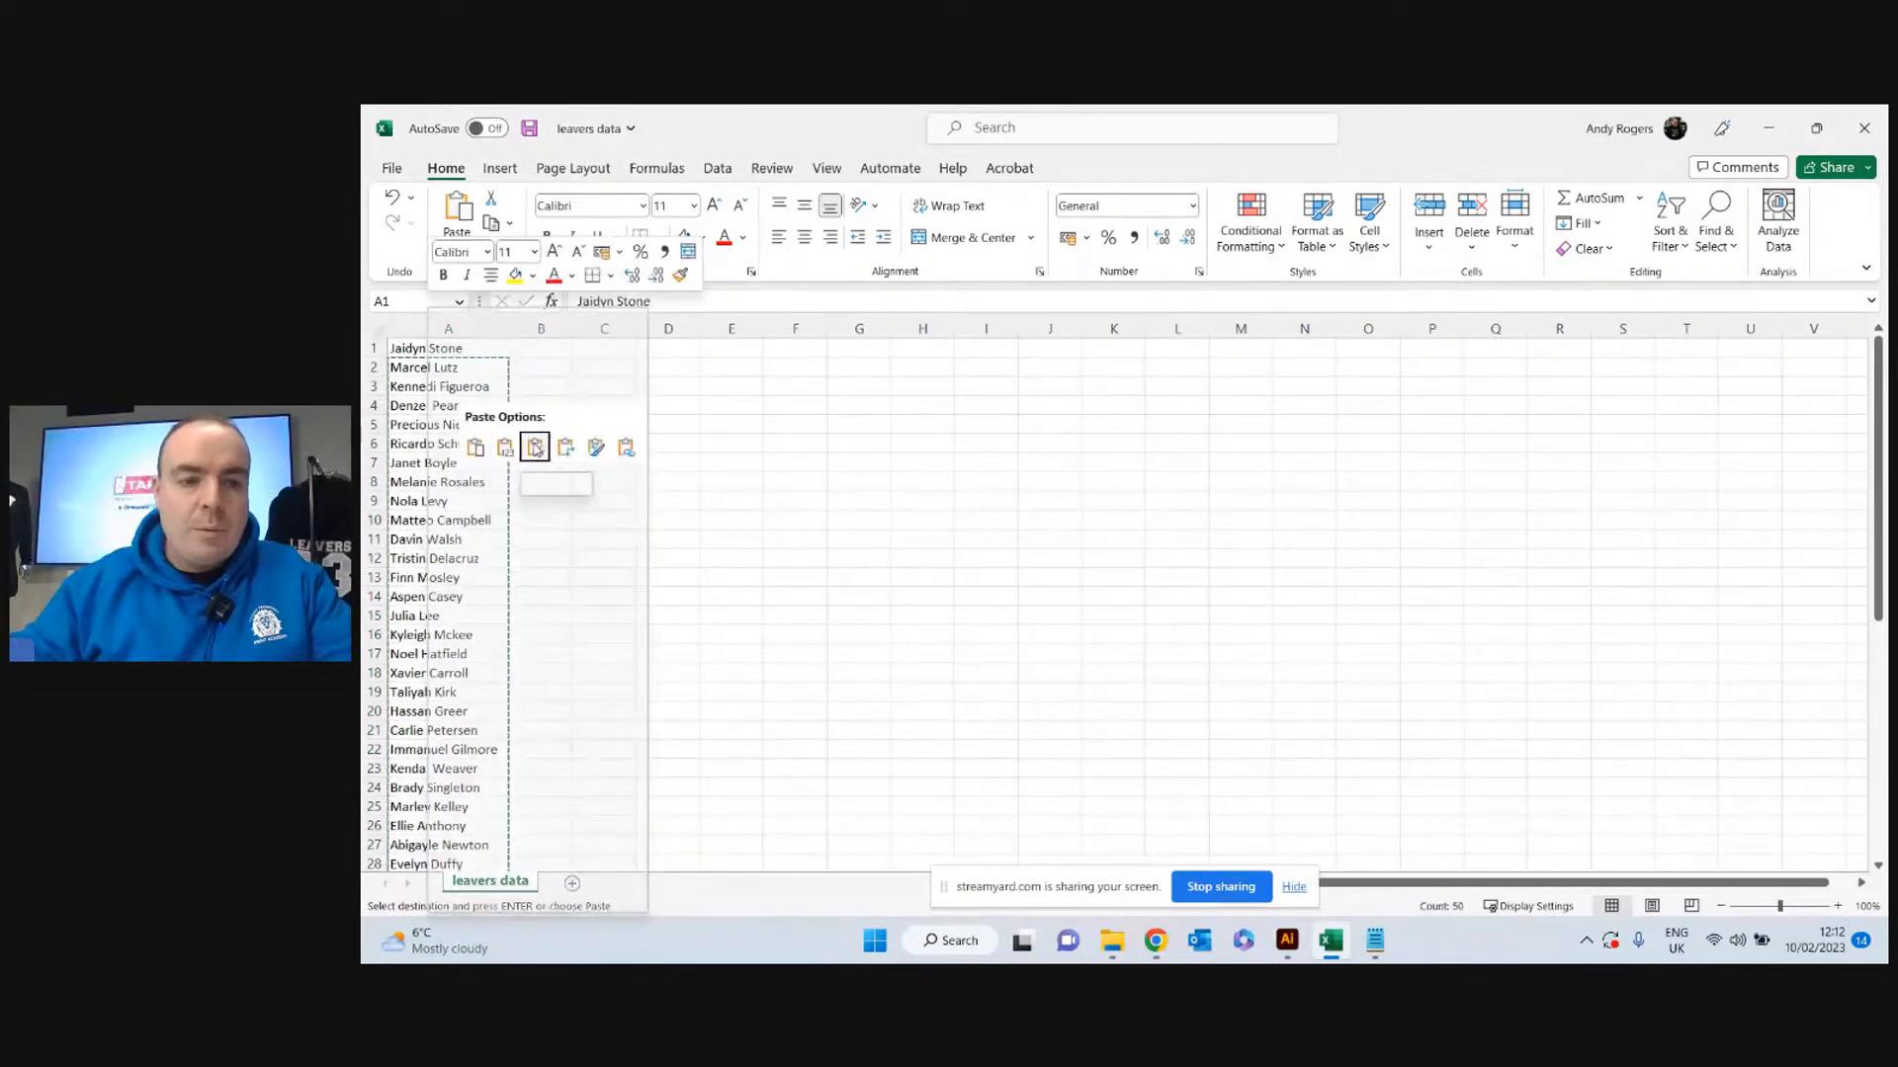
{"action": "left_click", "coordinate": [564, 447]}
{"action": "left_click", "coordinate": [596, 424]}
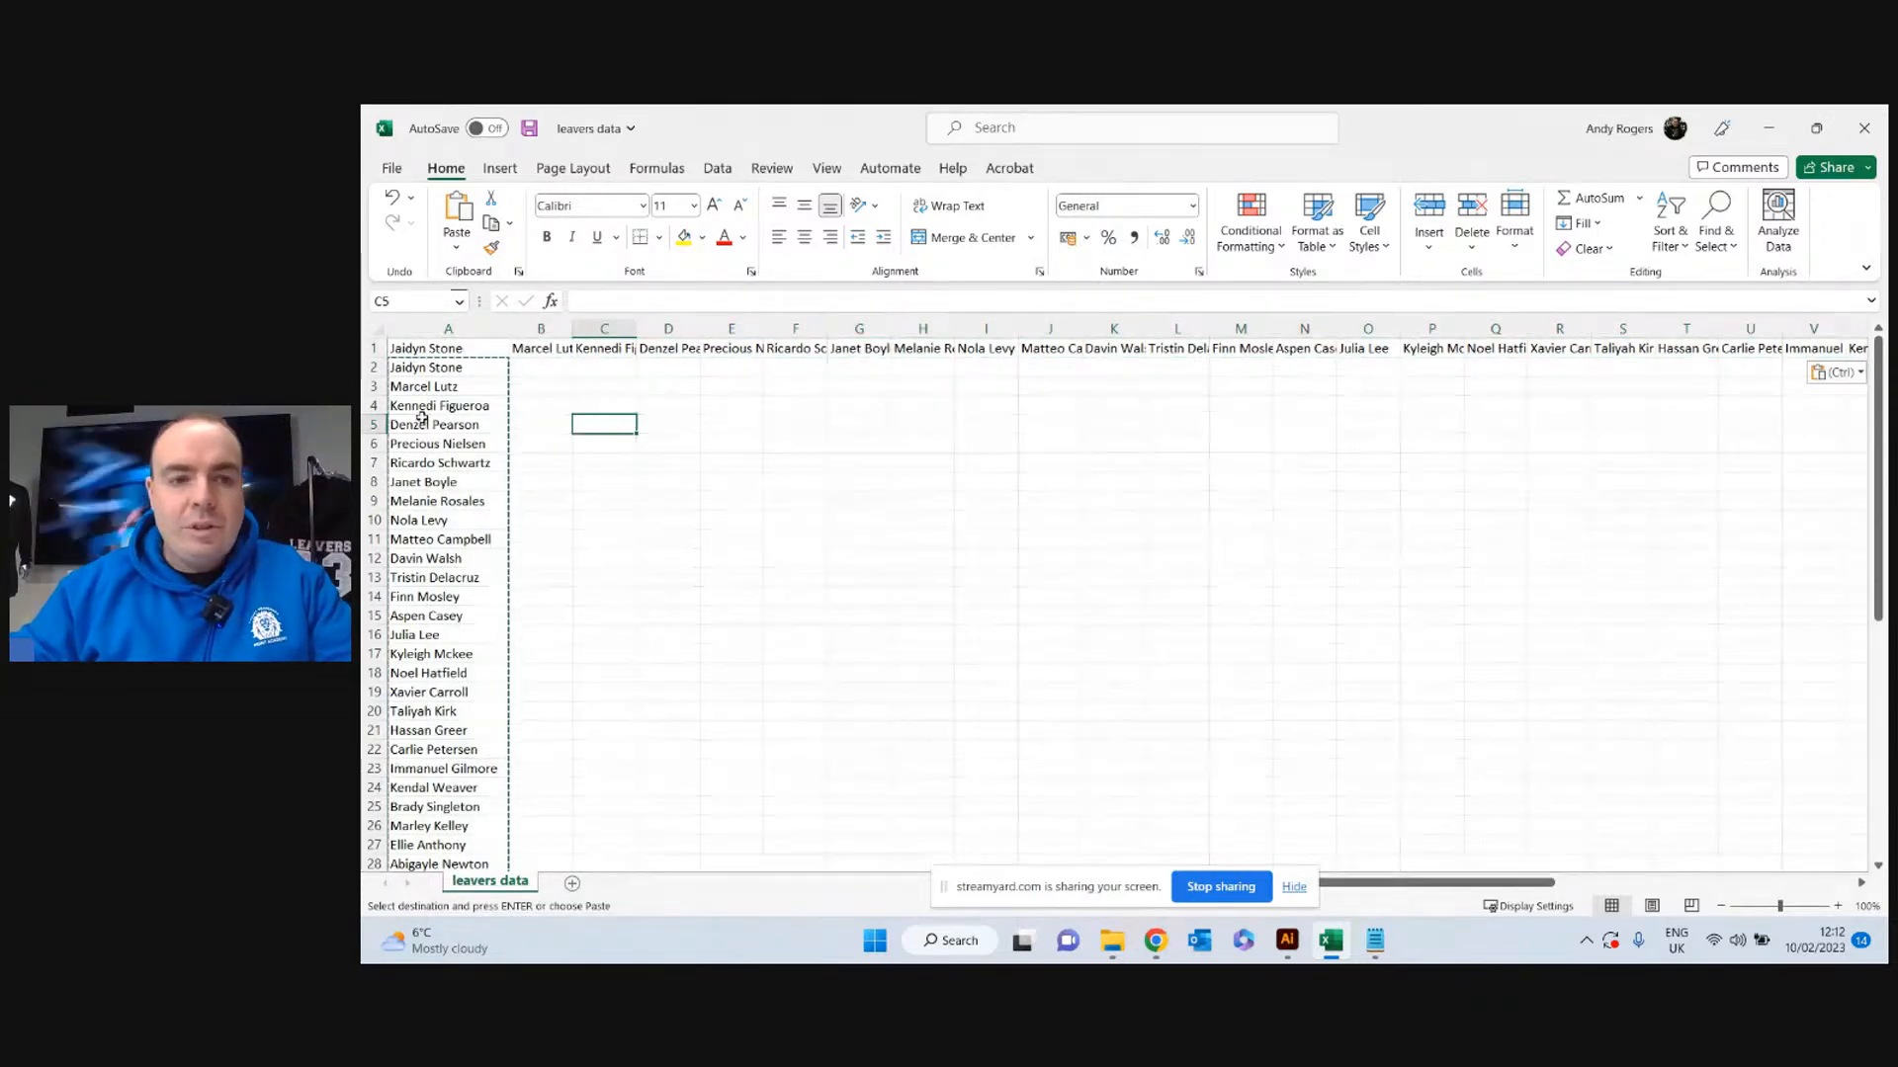
Clear the original vertical list of full names from A2:A51.
{"action": "left_click_drag", "start_coordinate": [457, 368], "coordinate": [423, 828]}
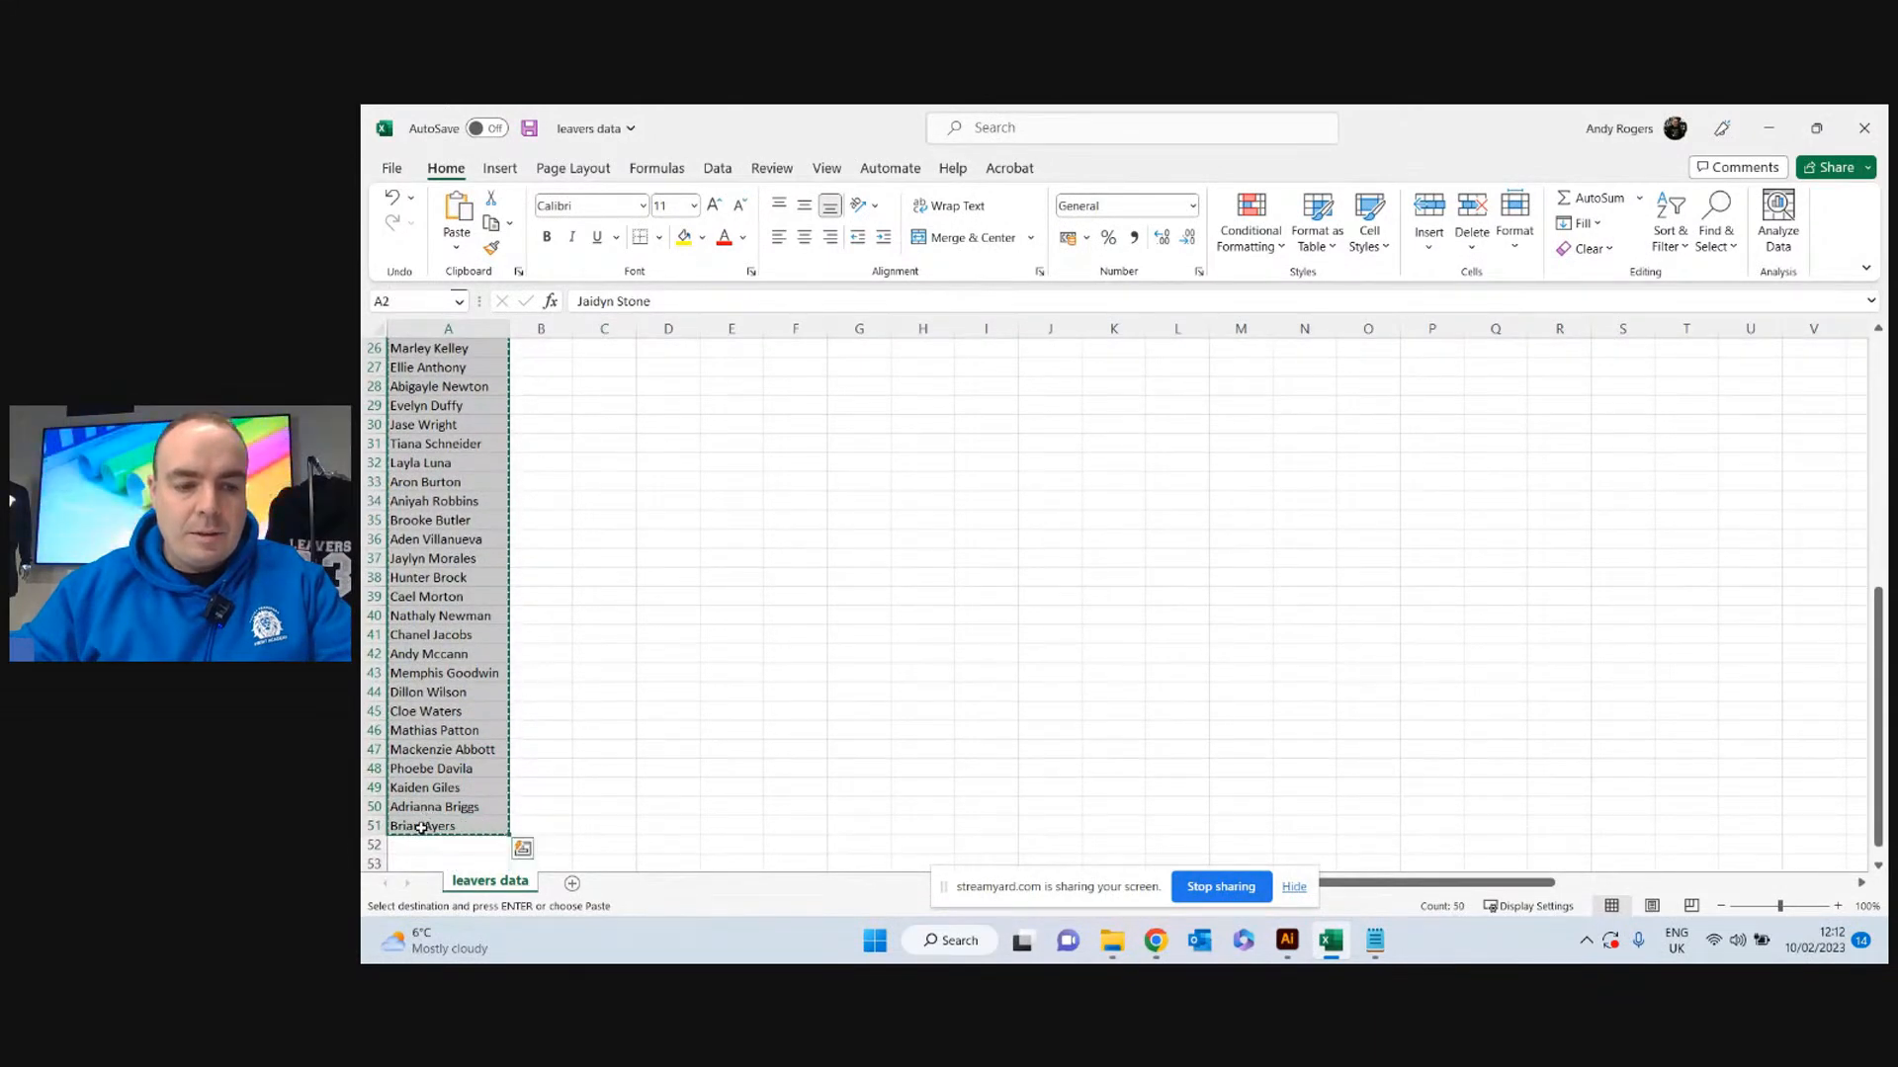
{"action": "key", "text": "Delete"}
{"action": "left_click", "coordinate": [603, 406]}
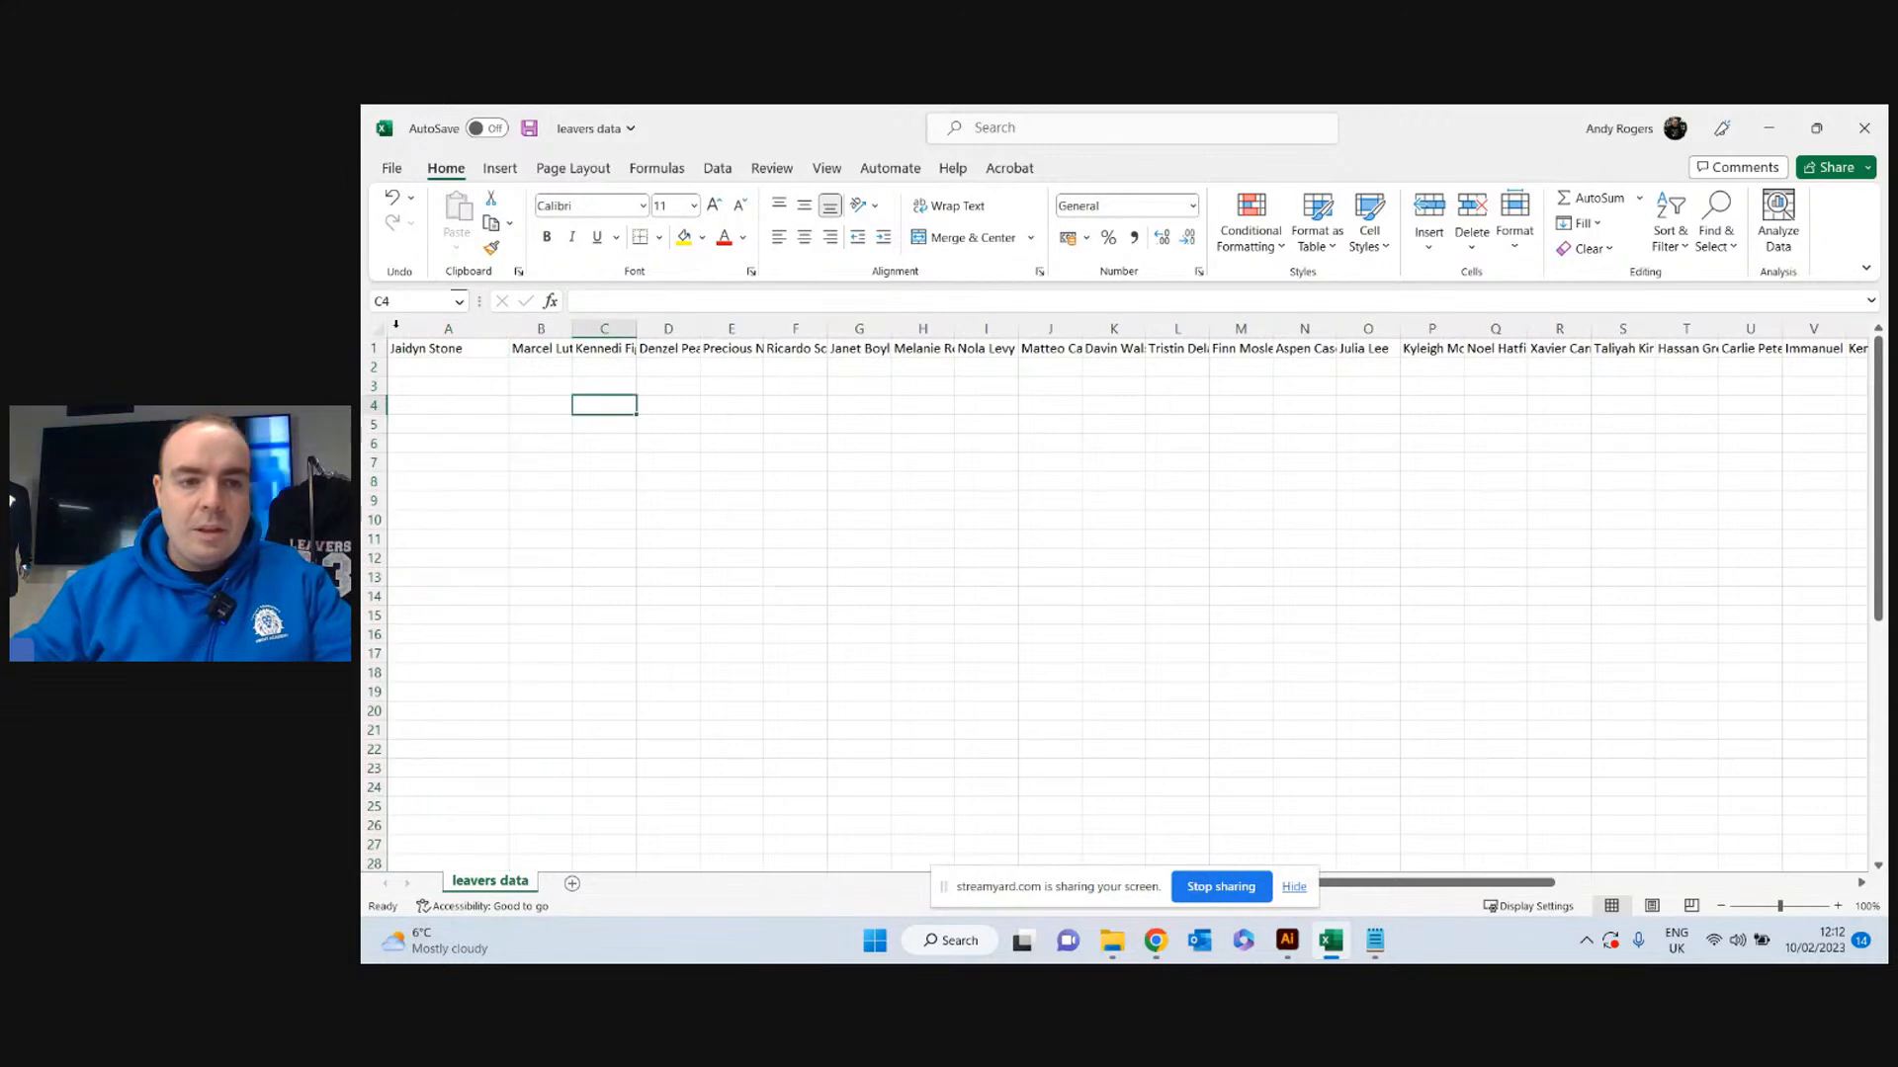
Try replacing the placeholder names inside the 23 in Illustrator with the row of names copied from A1:AX1, undo it, and deselect the text.
{"action": "left_click_drag", "start_coordinate": [405, 343], "coordinate": [1160, 340]}
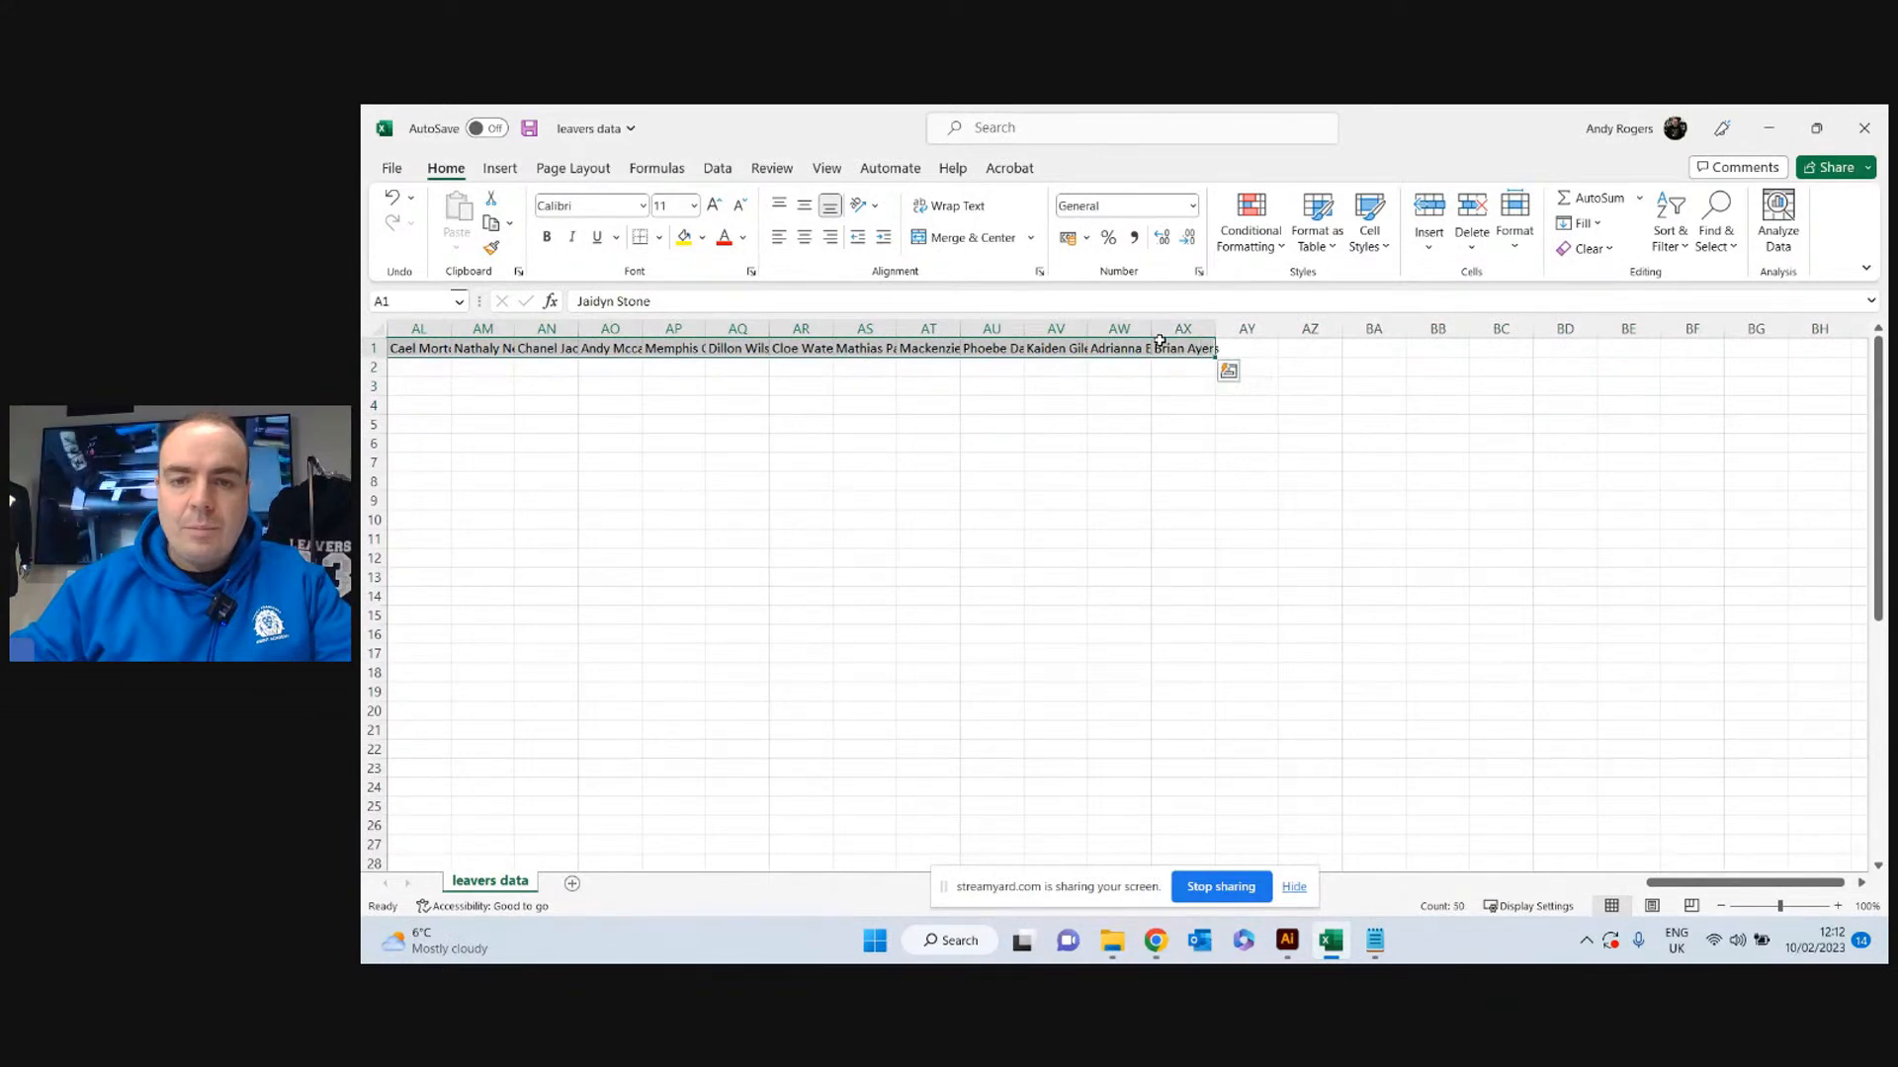
{"action": "key", "text": "ctrl+c"}
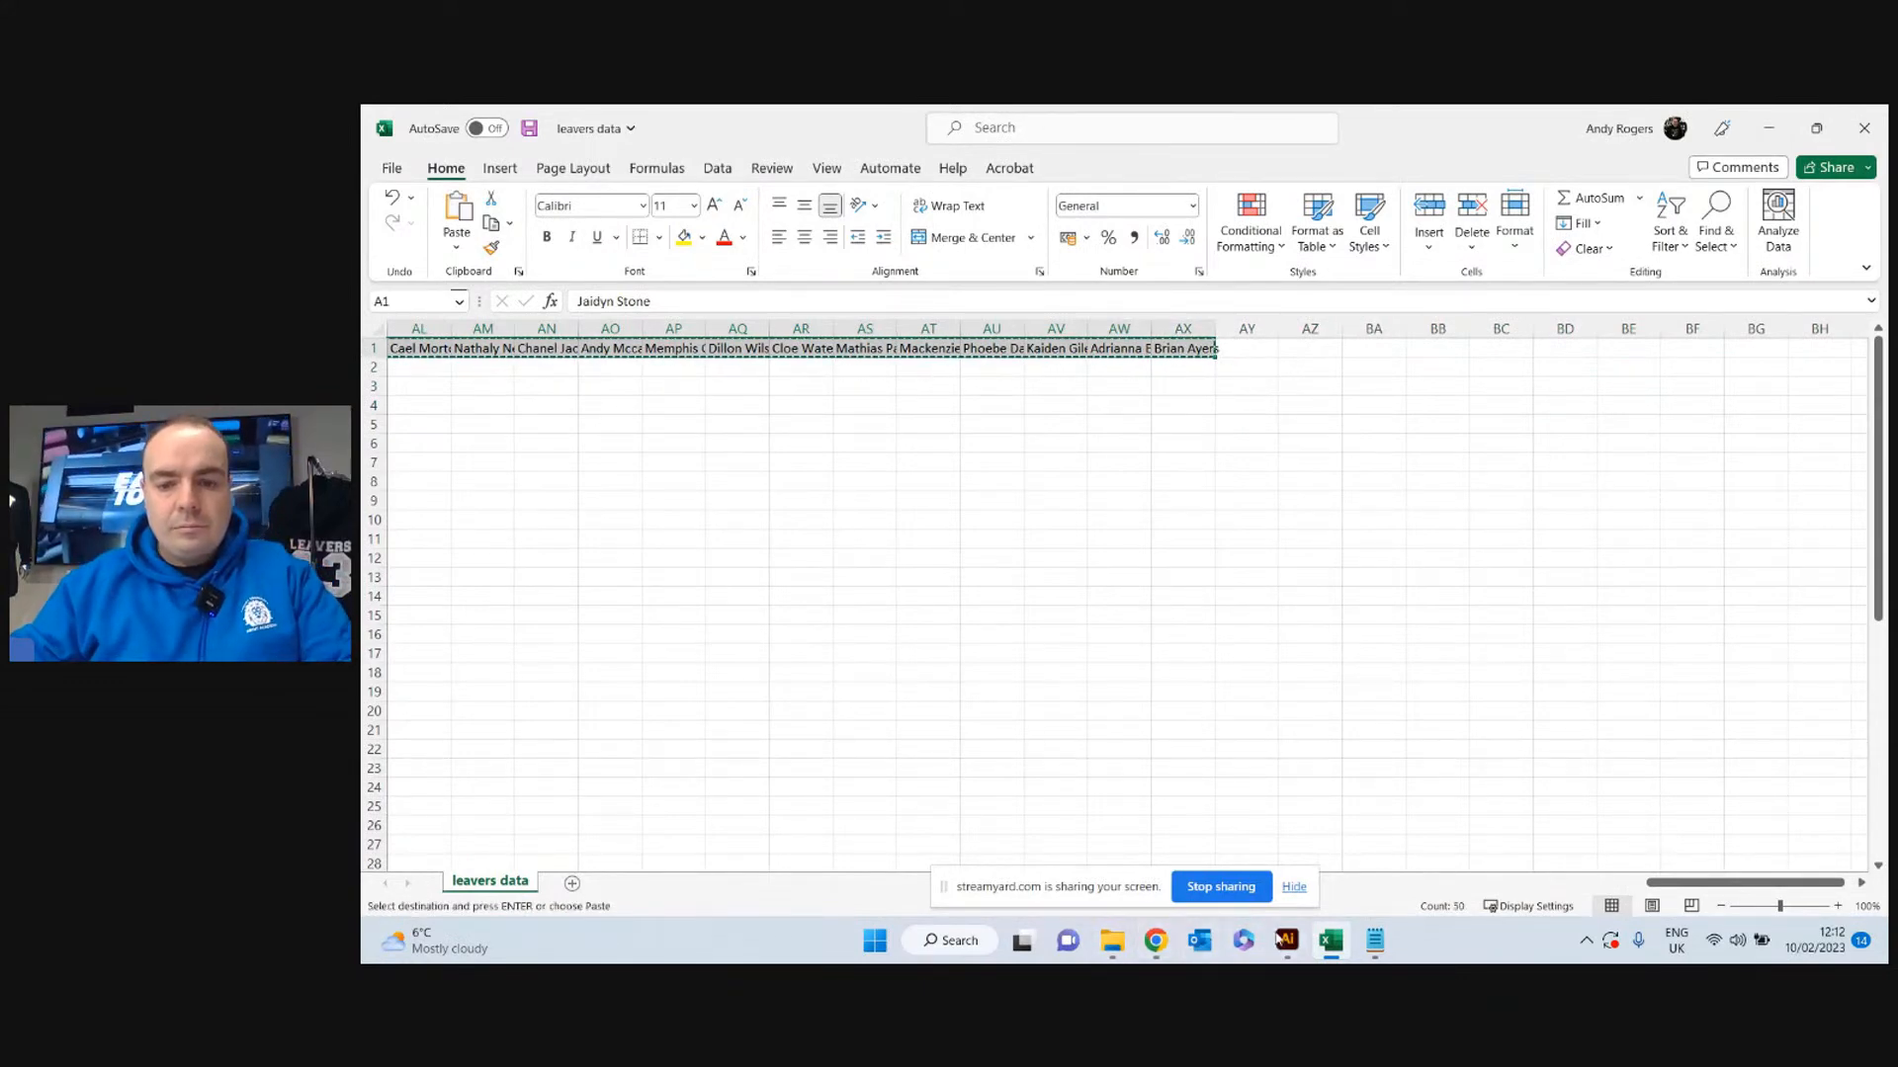
{"action": "left_click", "coordinate": [1287, 940]}
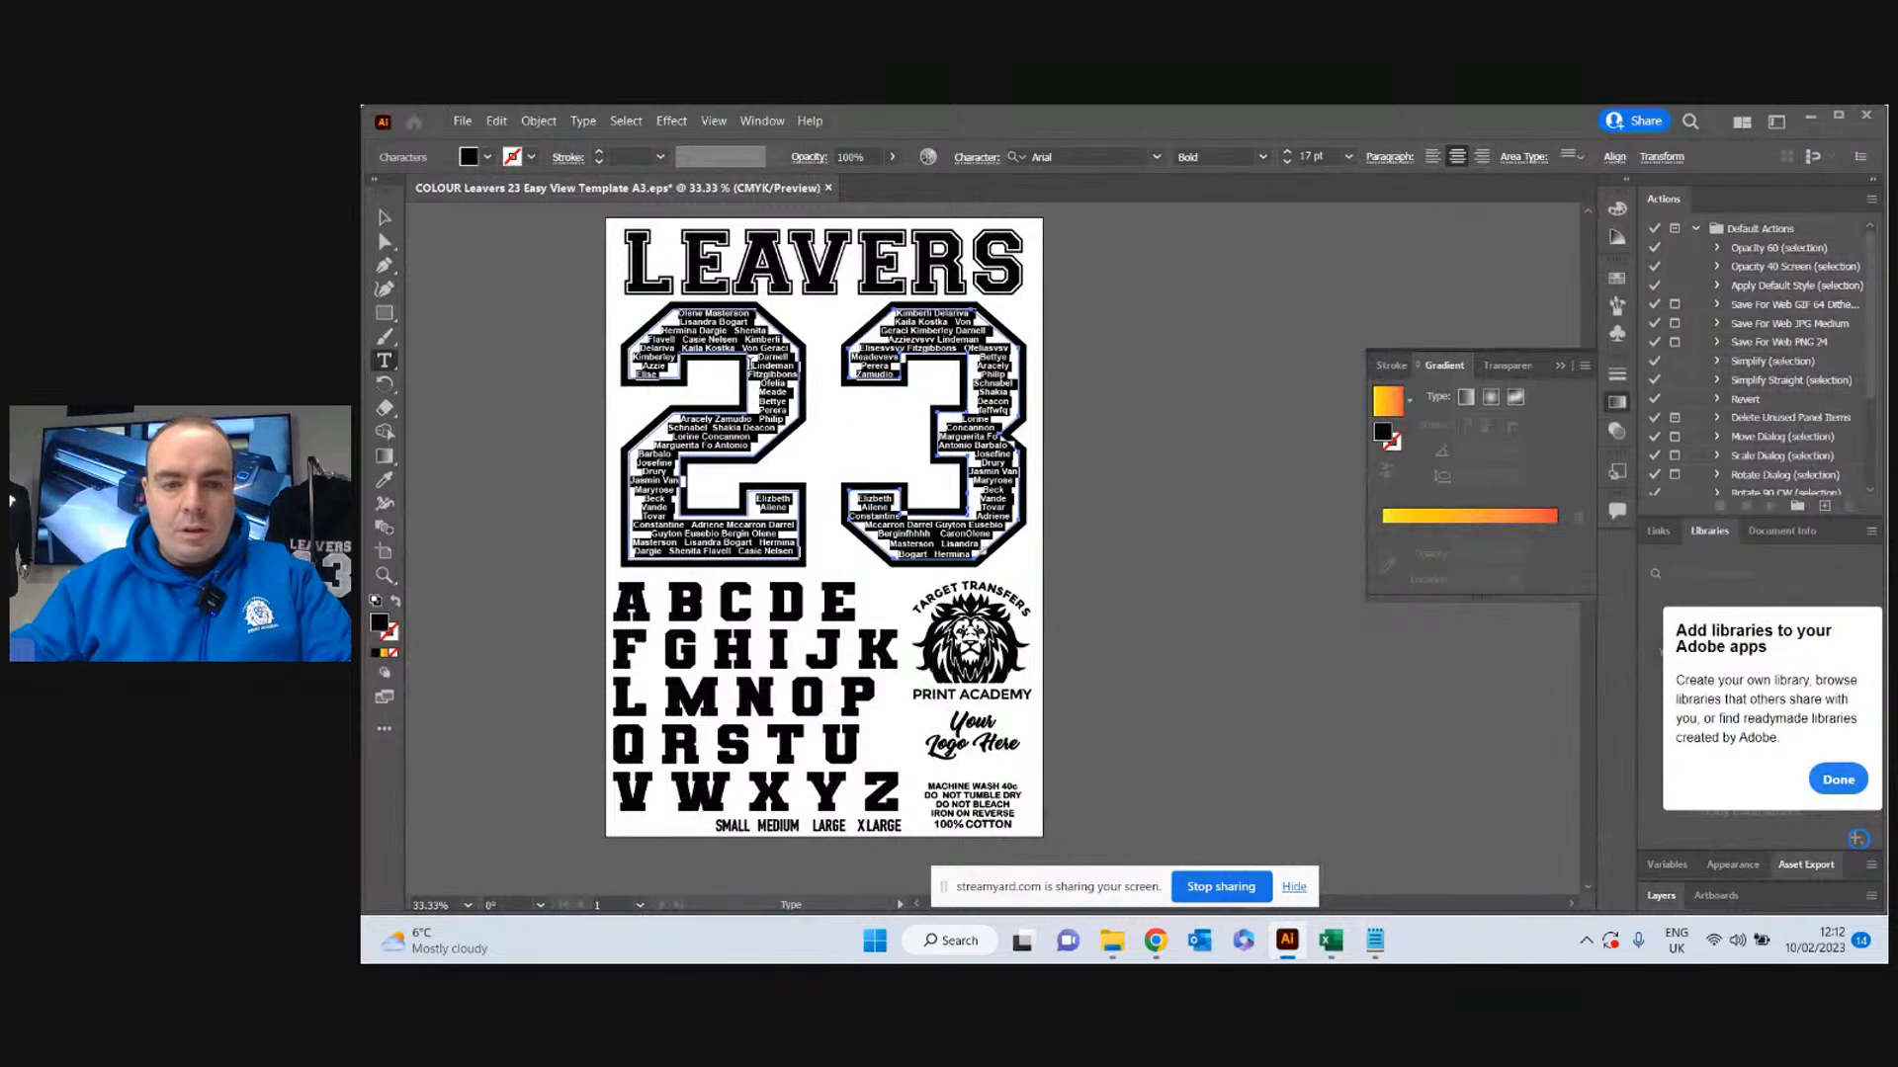
{"action": "right_click", "coordinate": [734, 342]}
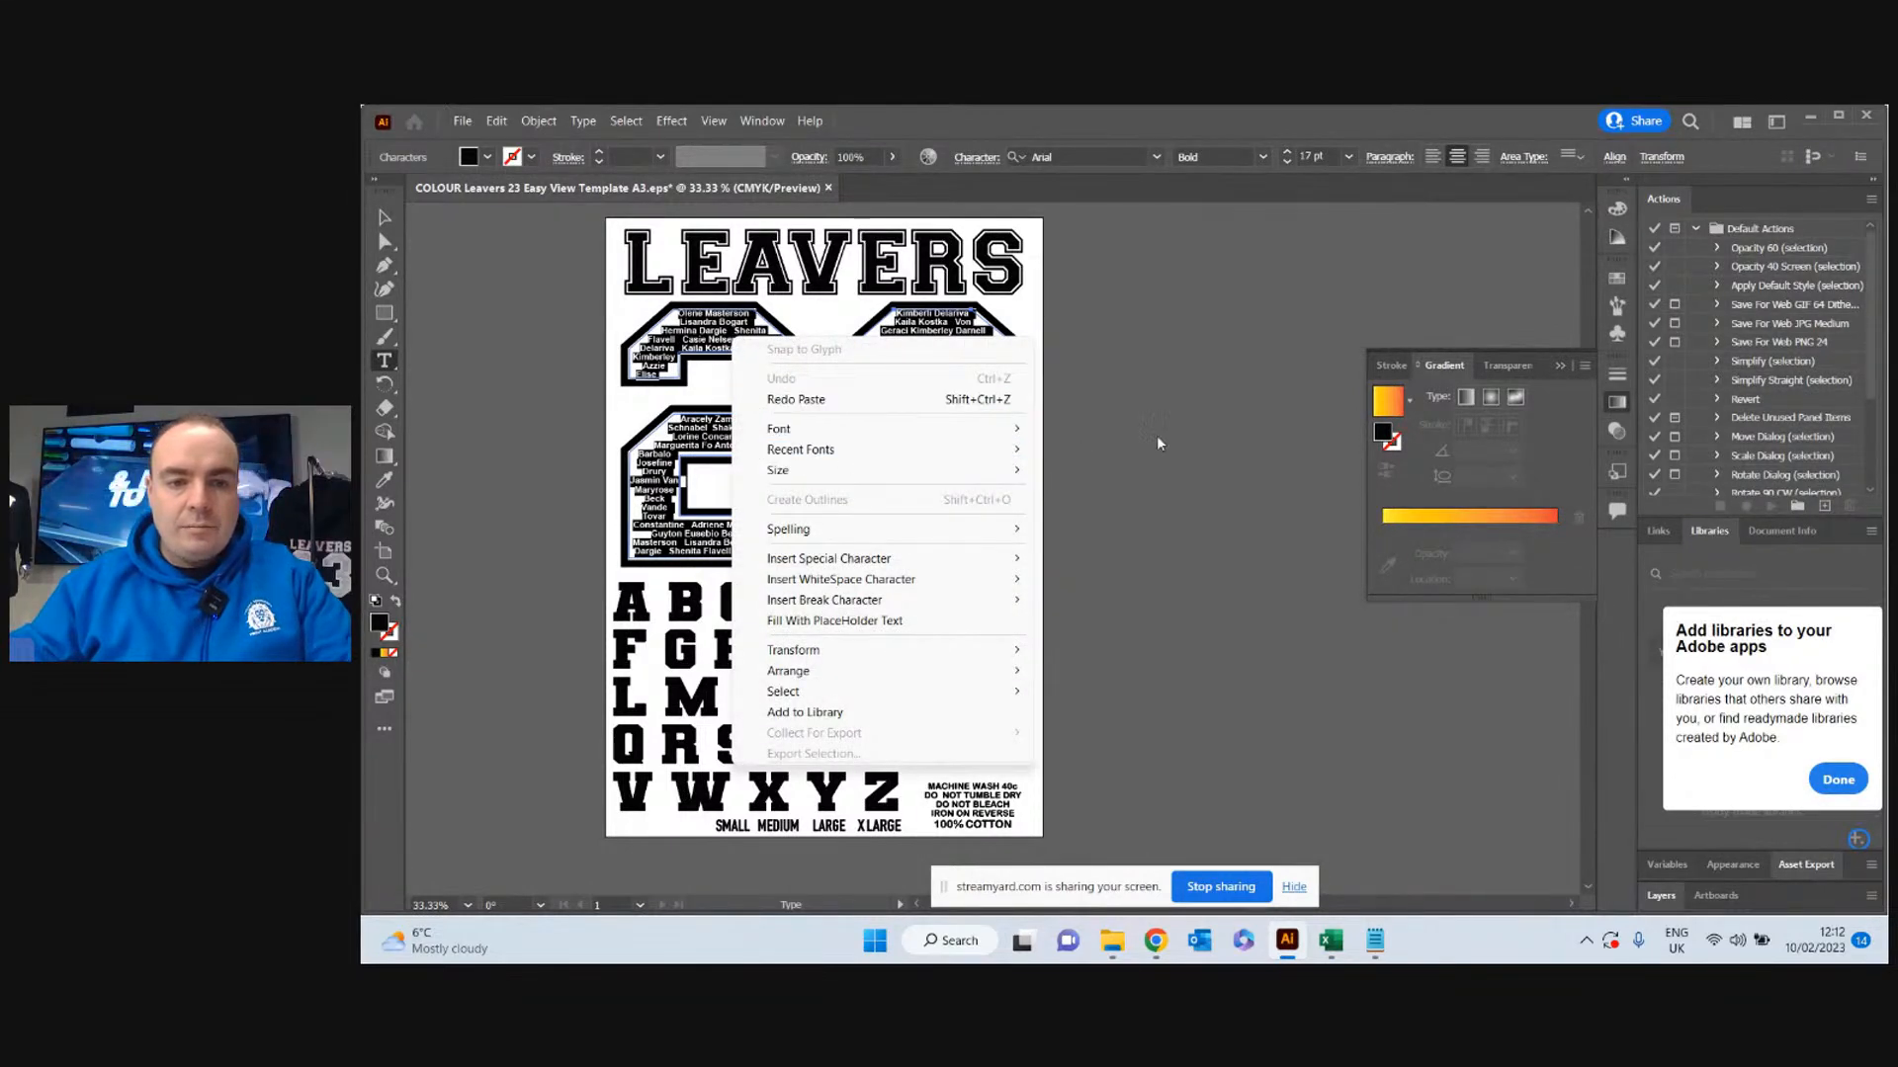
{"action": "left_click", "coordinate": [1081, 450]}
{"action": "left_click_drag", "start_coordinate": [974, 554], "coordinate": [648, 308]}
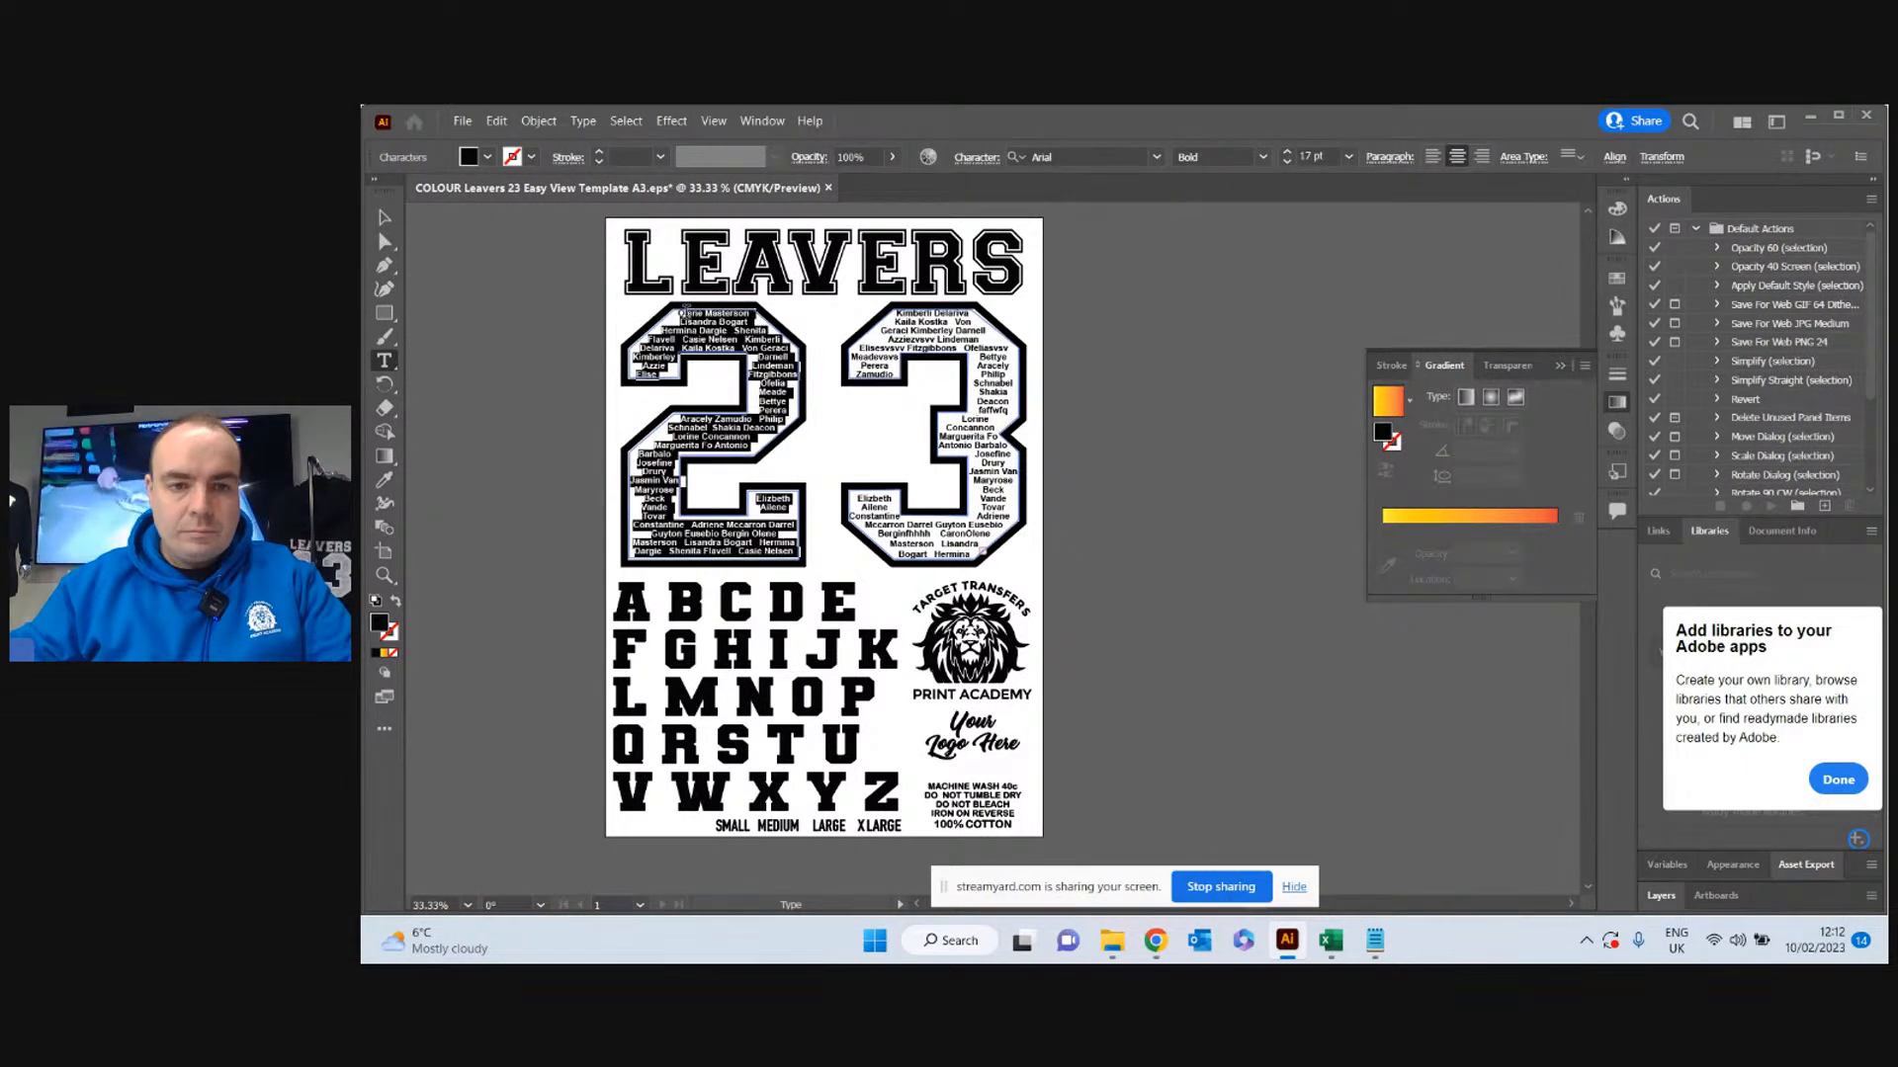
{"action": "key", "text": "ctrl+v"}
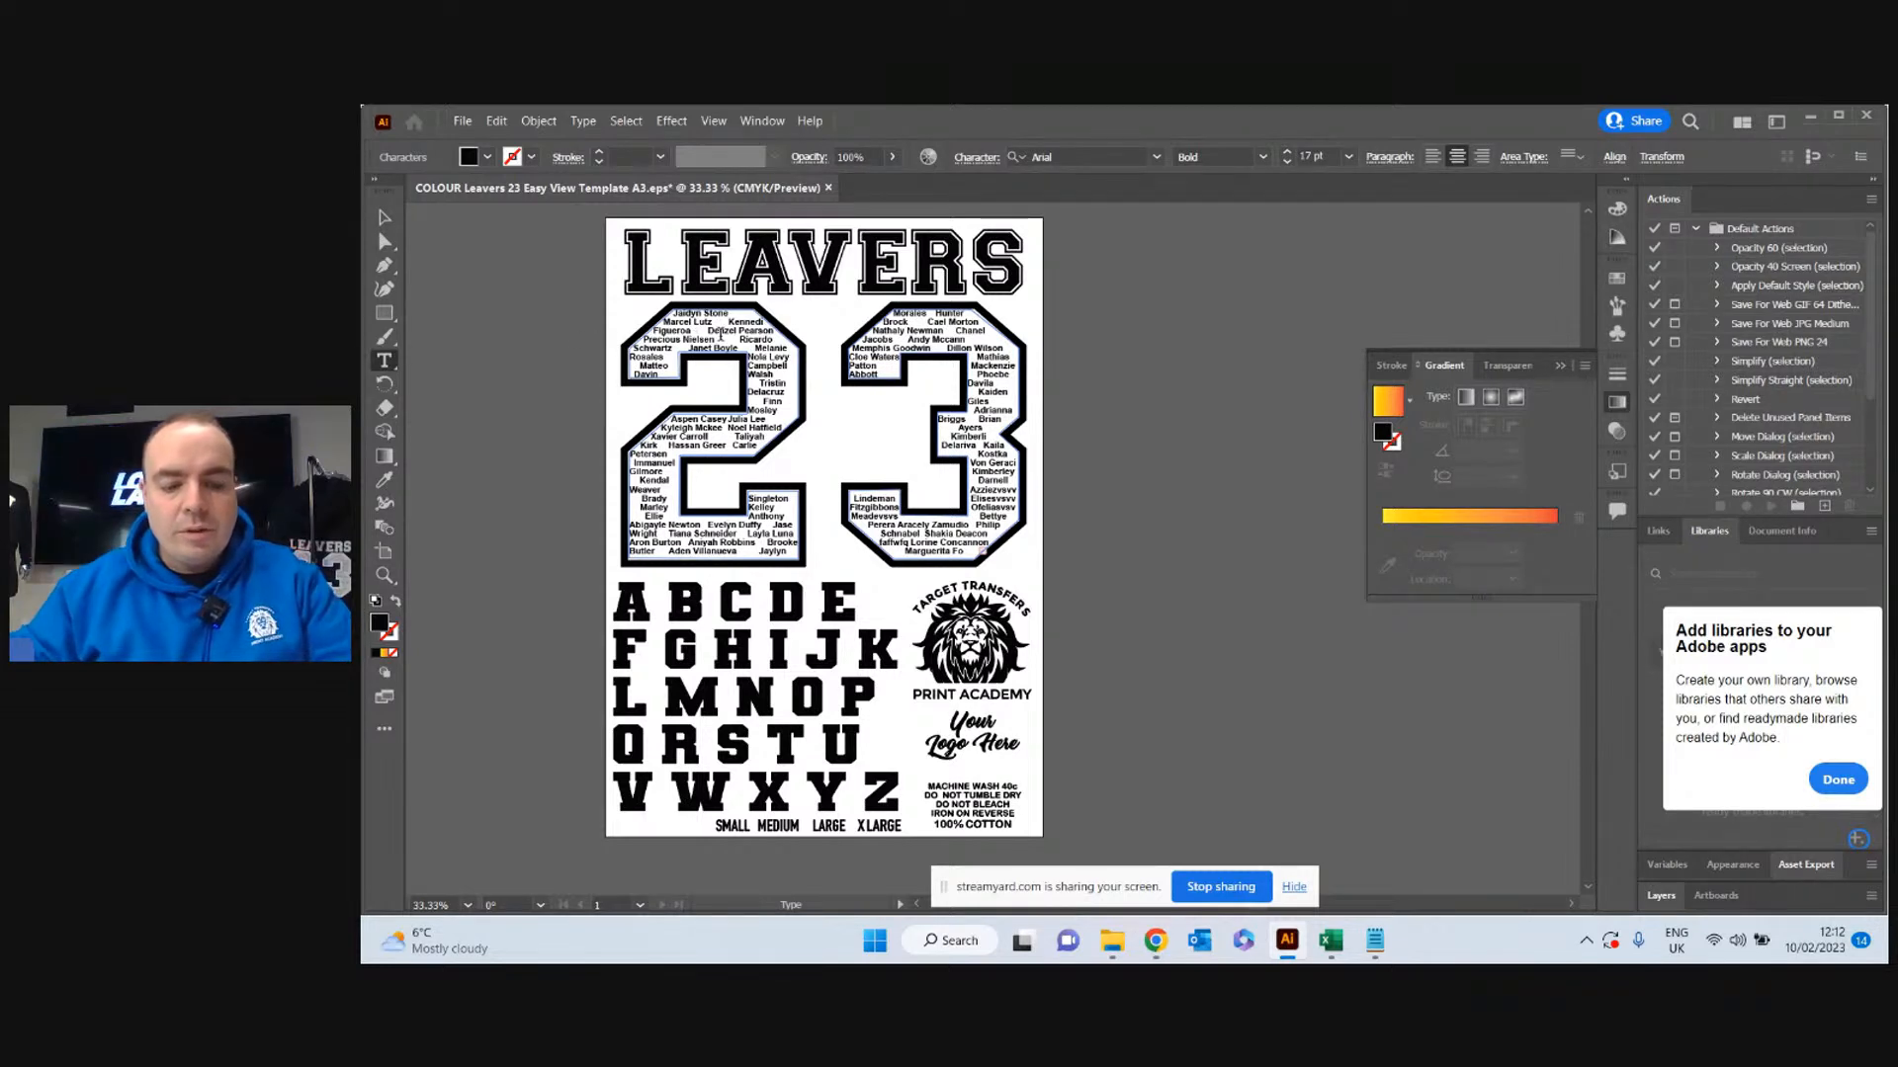
{"action": "key", "text": "ctrl+z"}
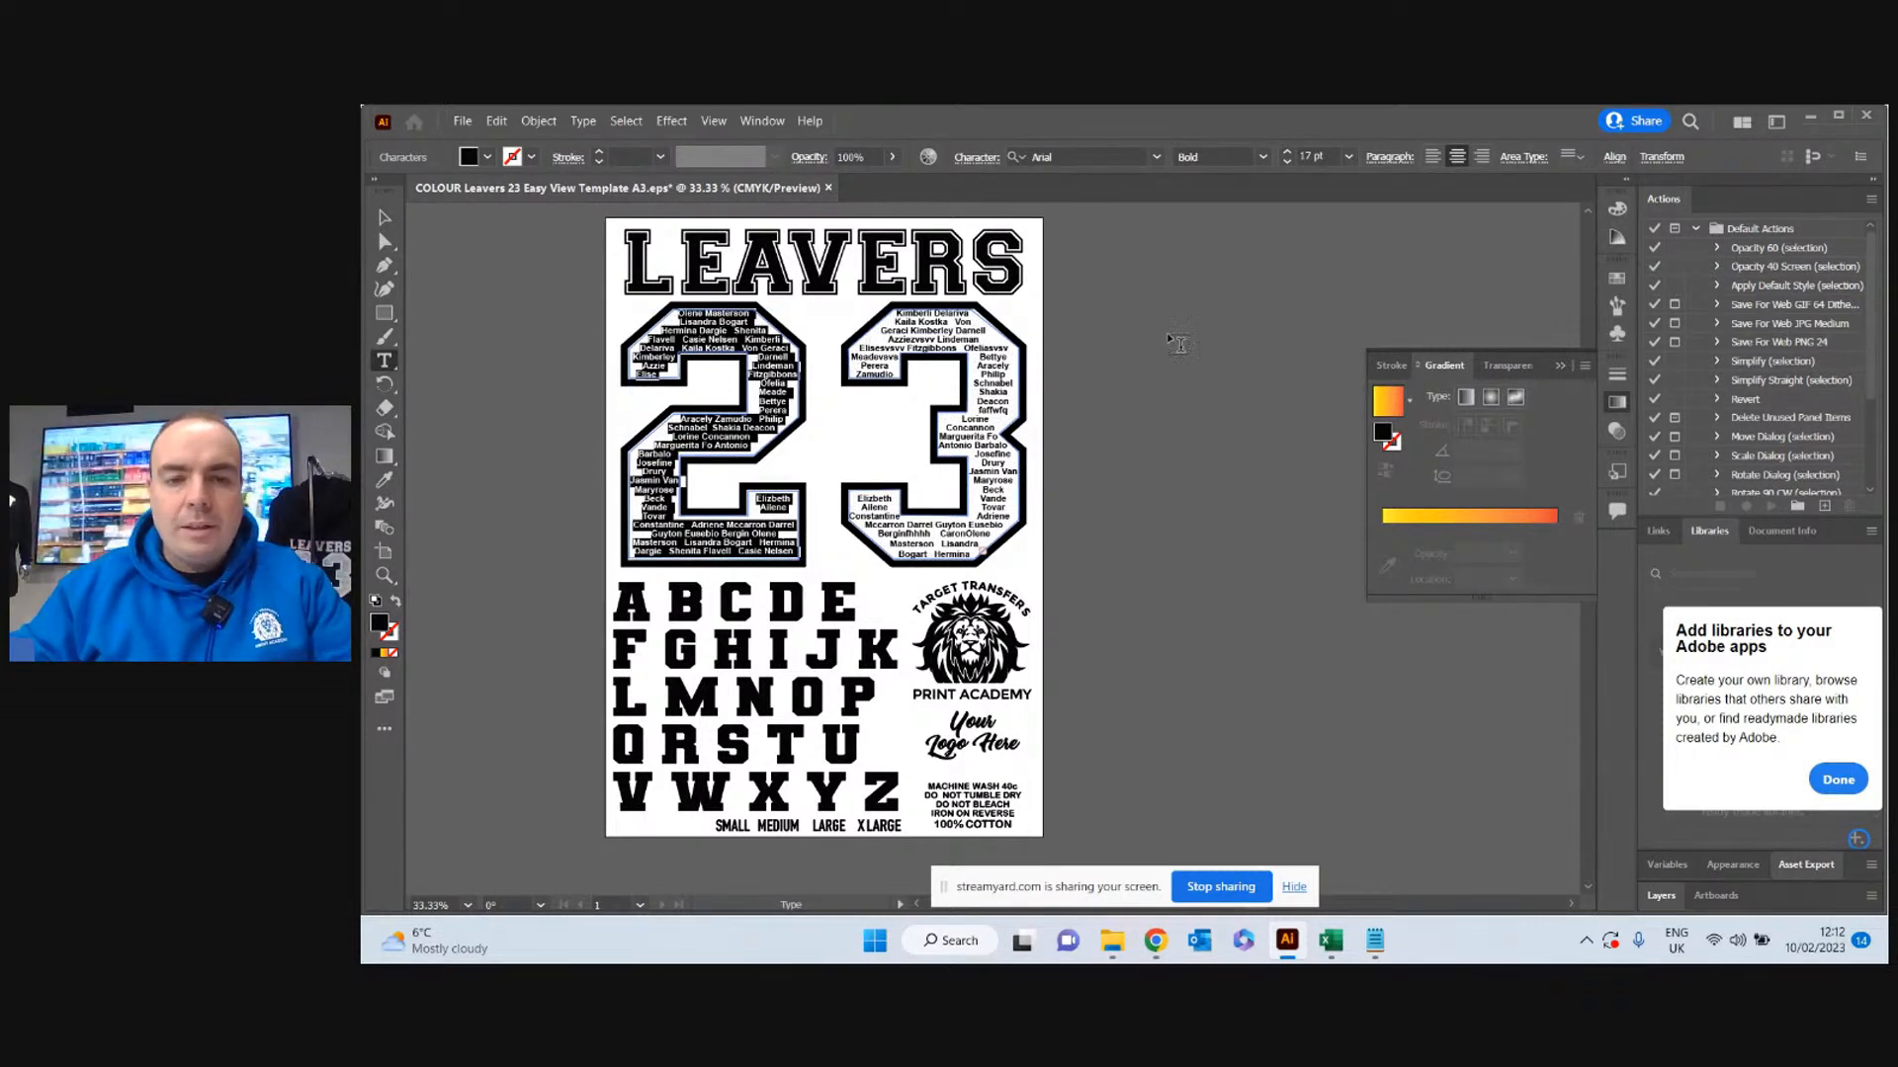
{"action": "key", "text": "Escape"}
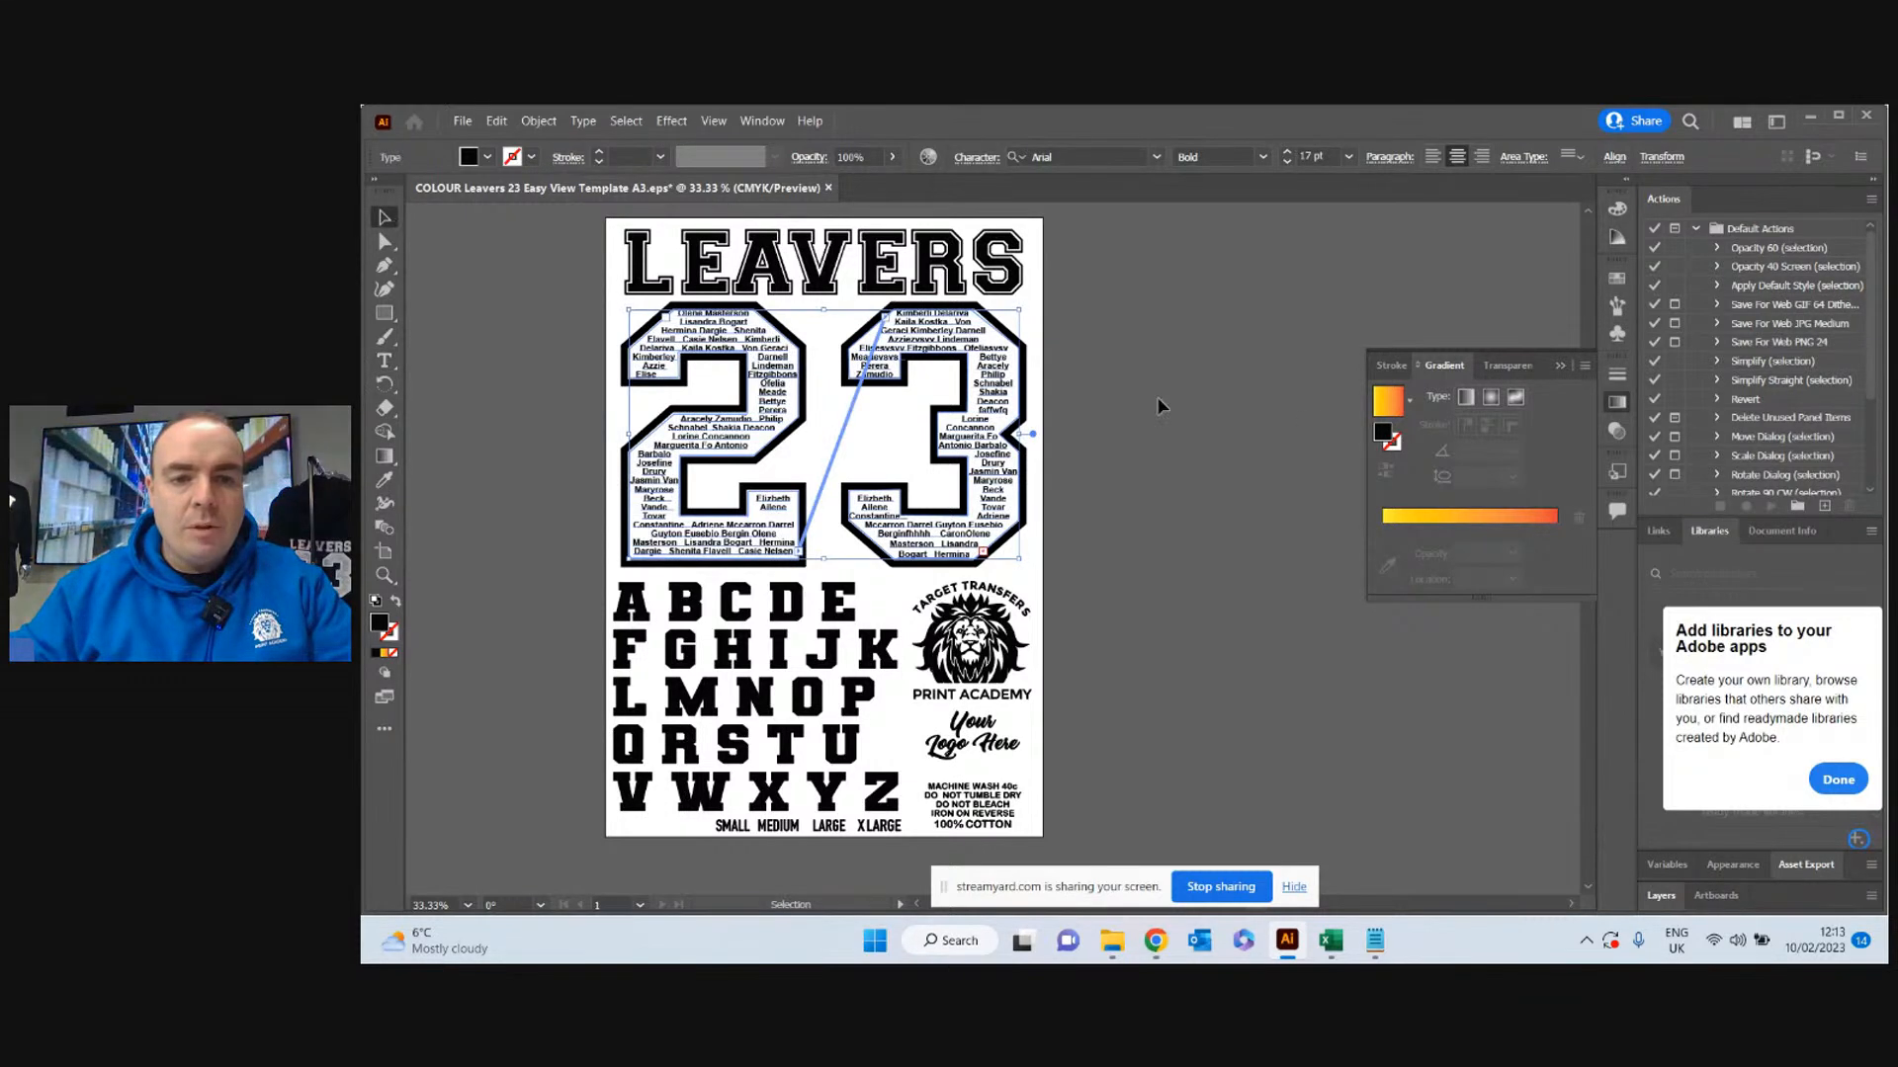
{"action": "left_click", "coordinate": [1193, 407]}
Switch back to the leavers data workbook in Excel, deselect the row of names, and hide the screen-sharing notice.
{"action": "mouse_move", "coordinate": [1330, 955]}
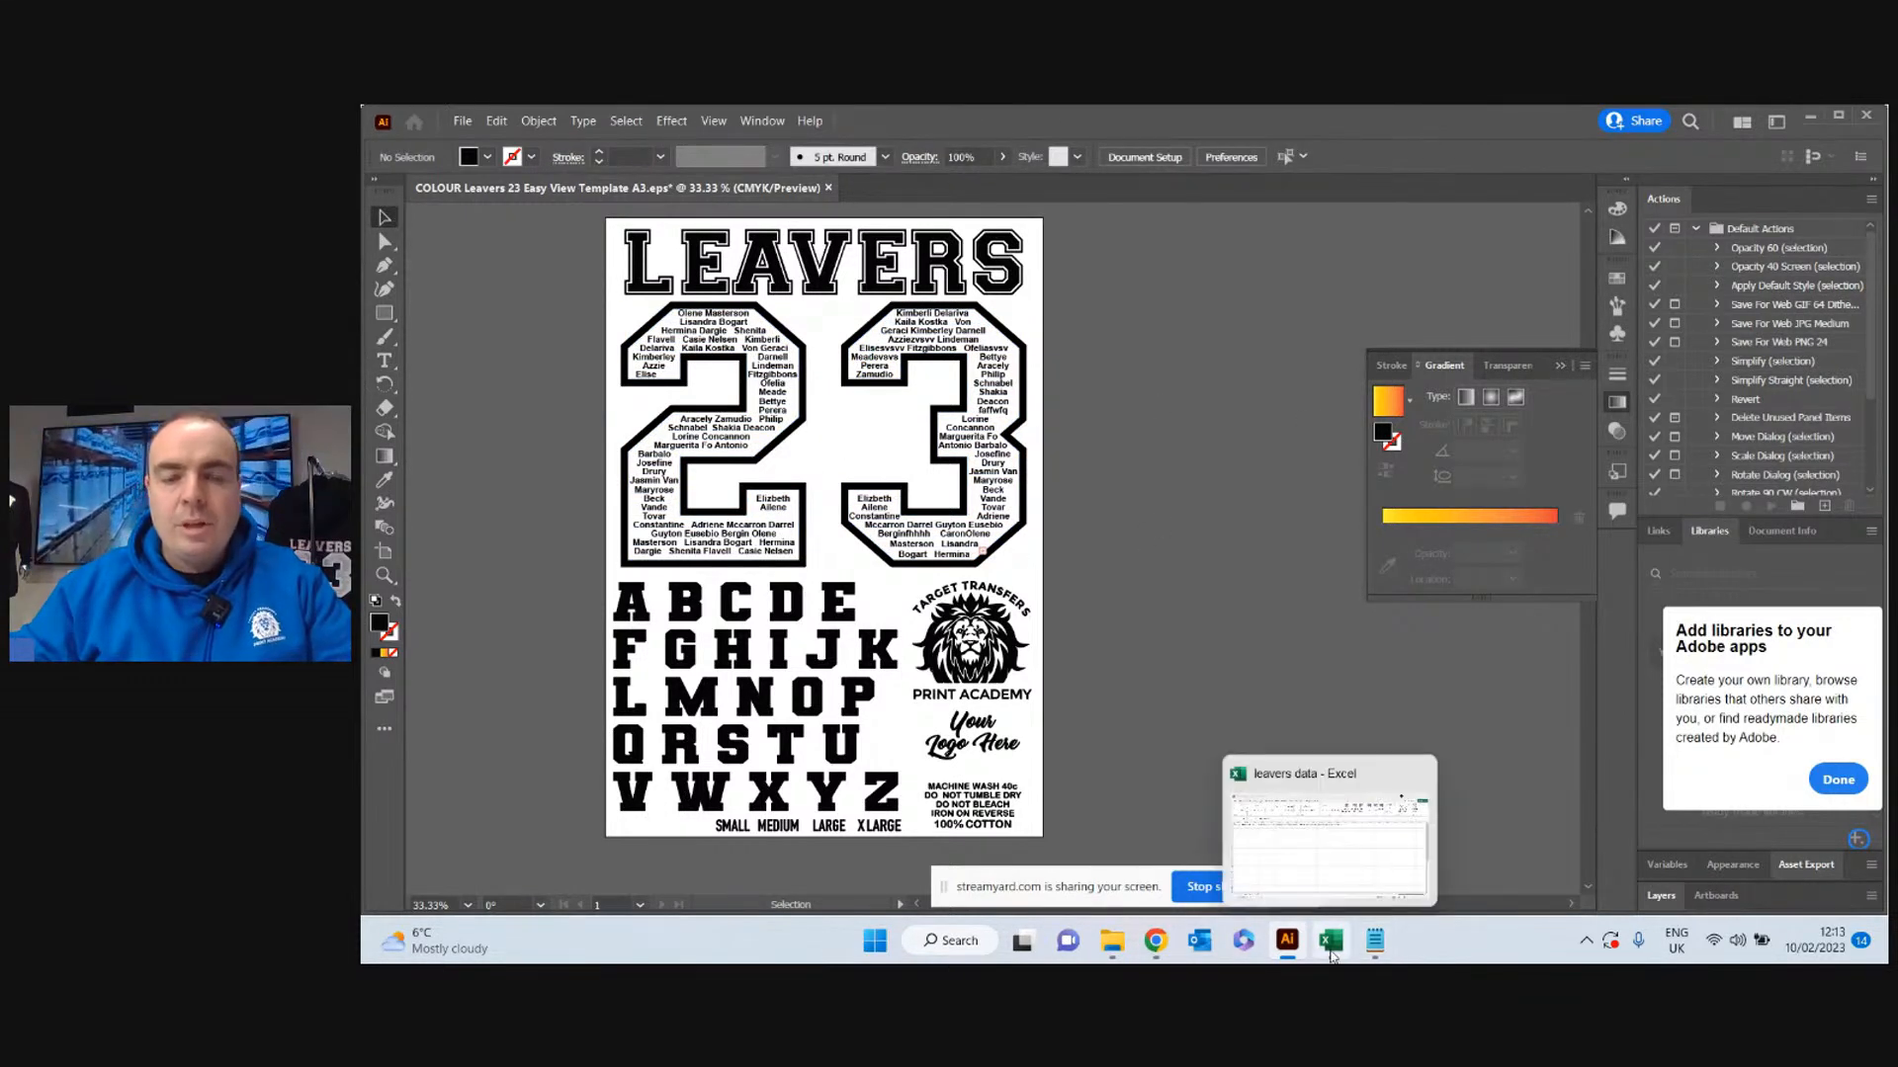
{"action": "left_click", "coordinate": [1326, 870]}
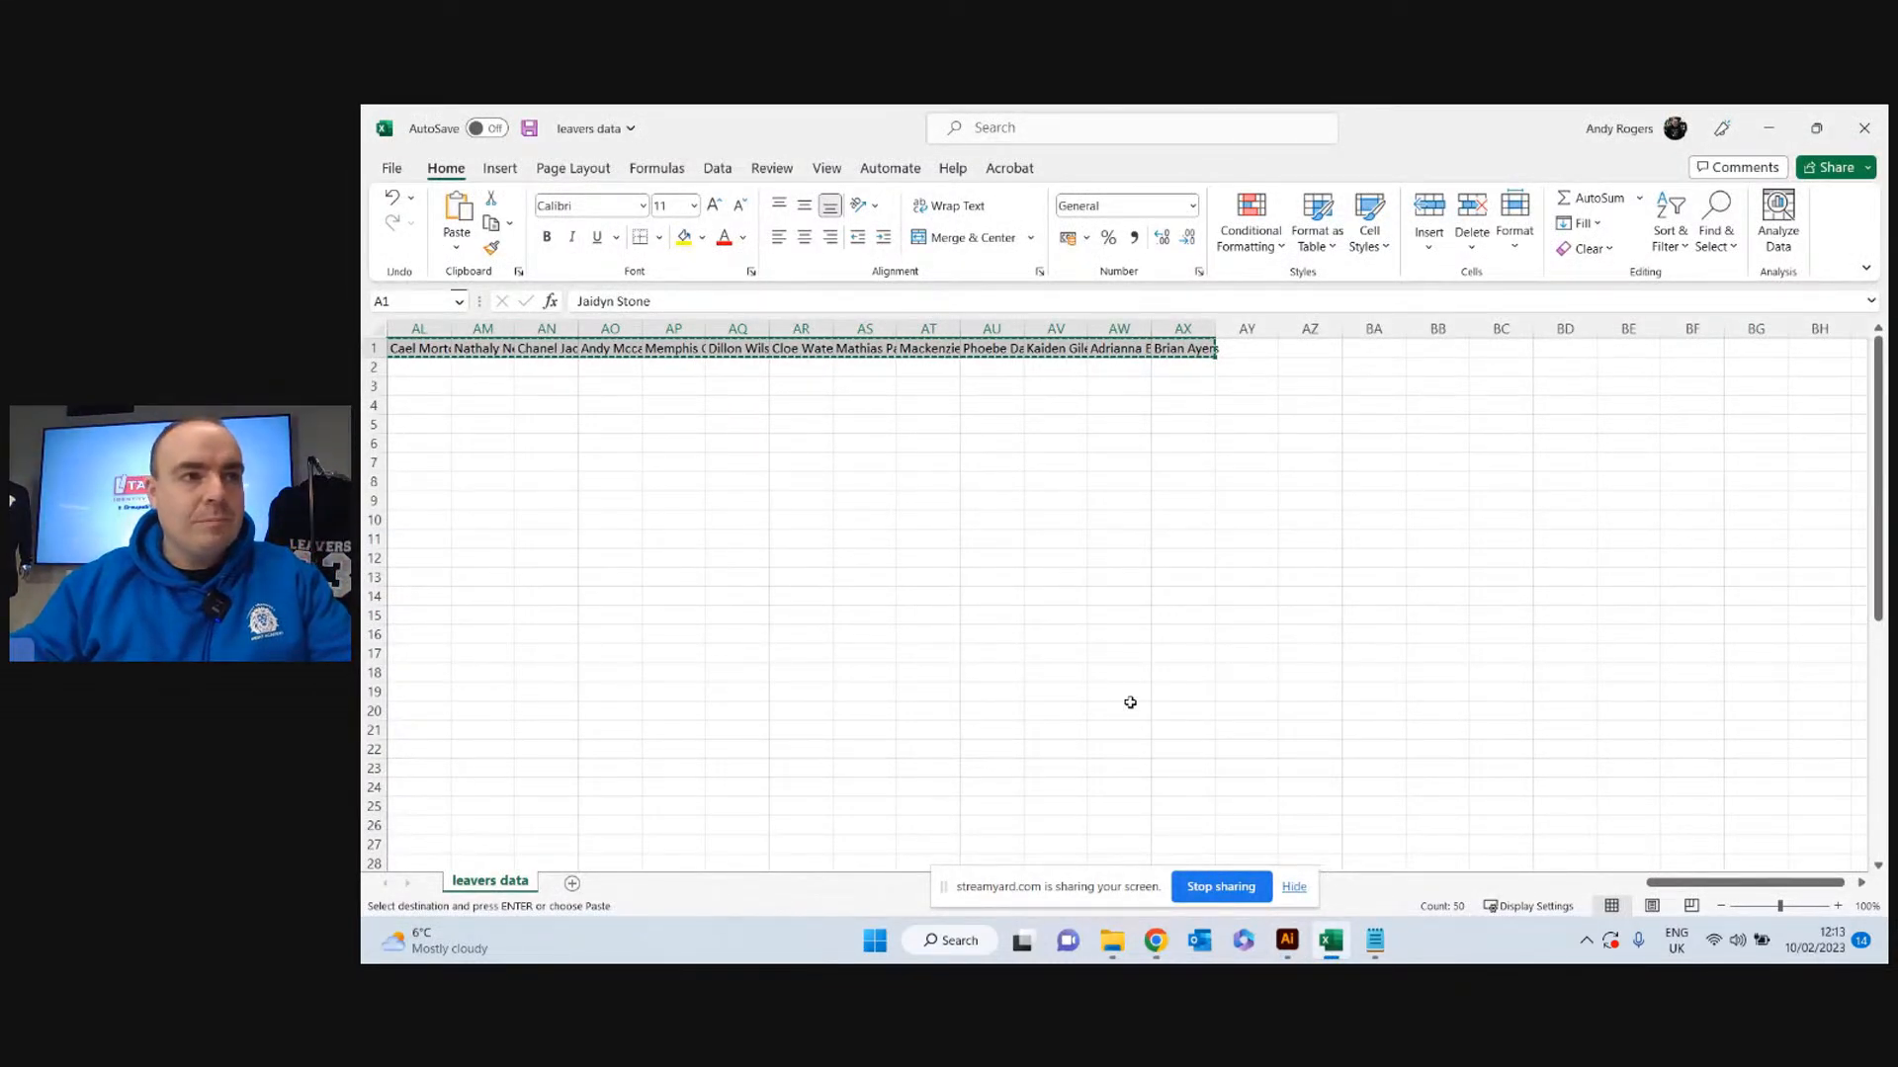
{"action": "left_click", "coordinate": [1068, 669]}
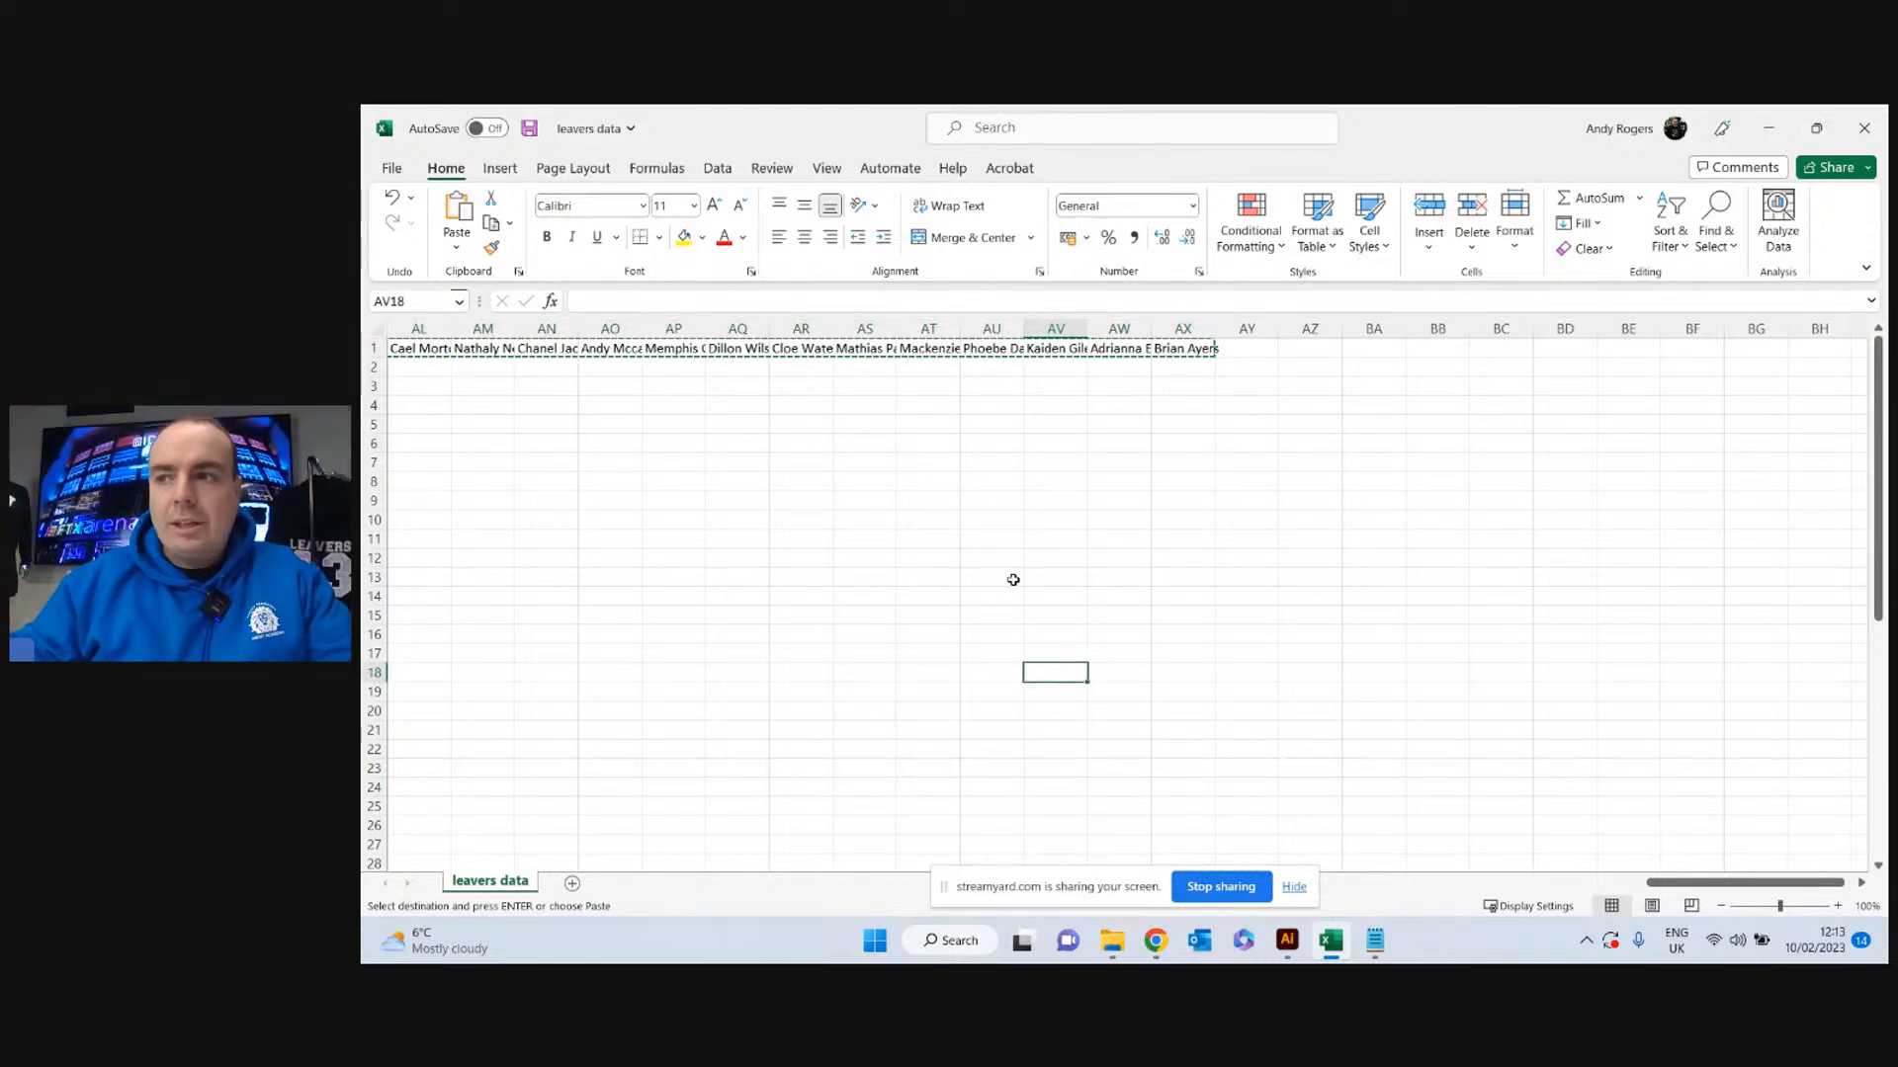
{"action": "left_click", "coordinate": [1294, 887]}
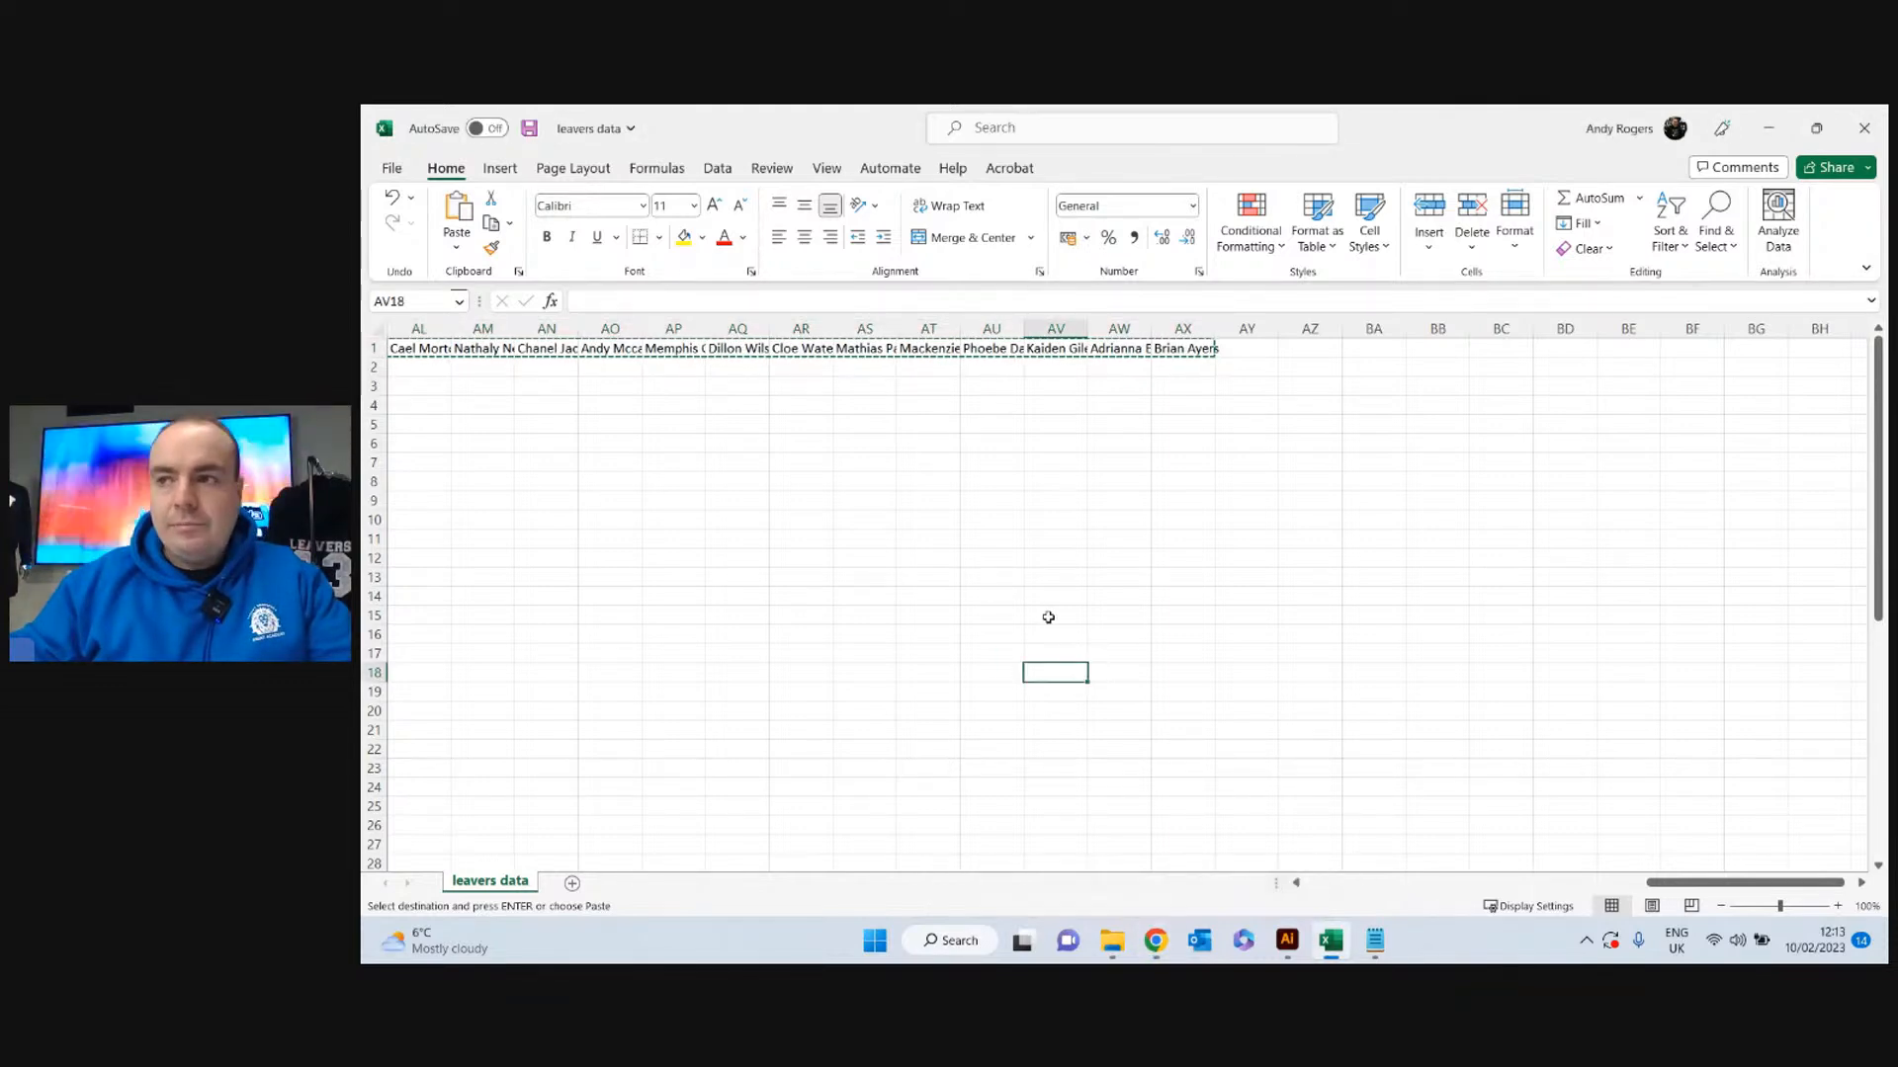
Save the leavers data workbook in the Leavers folder as a CSV (Comma delimited) file.
{"action": "left_click", "coordinate": [610, 500]}
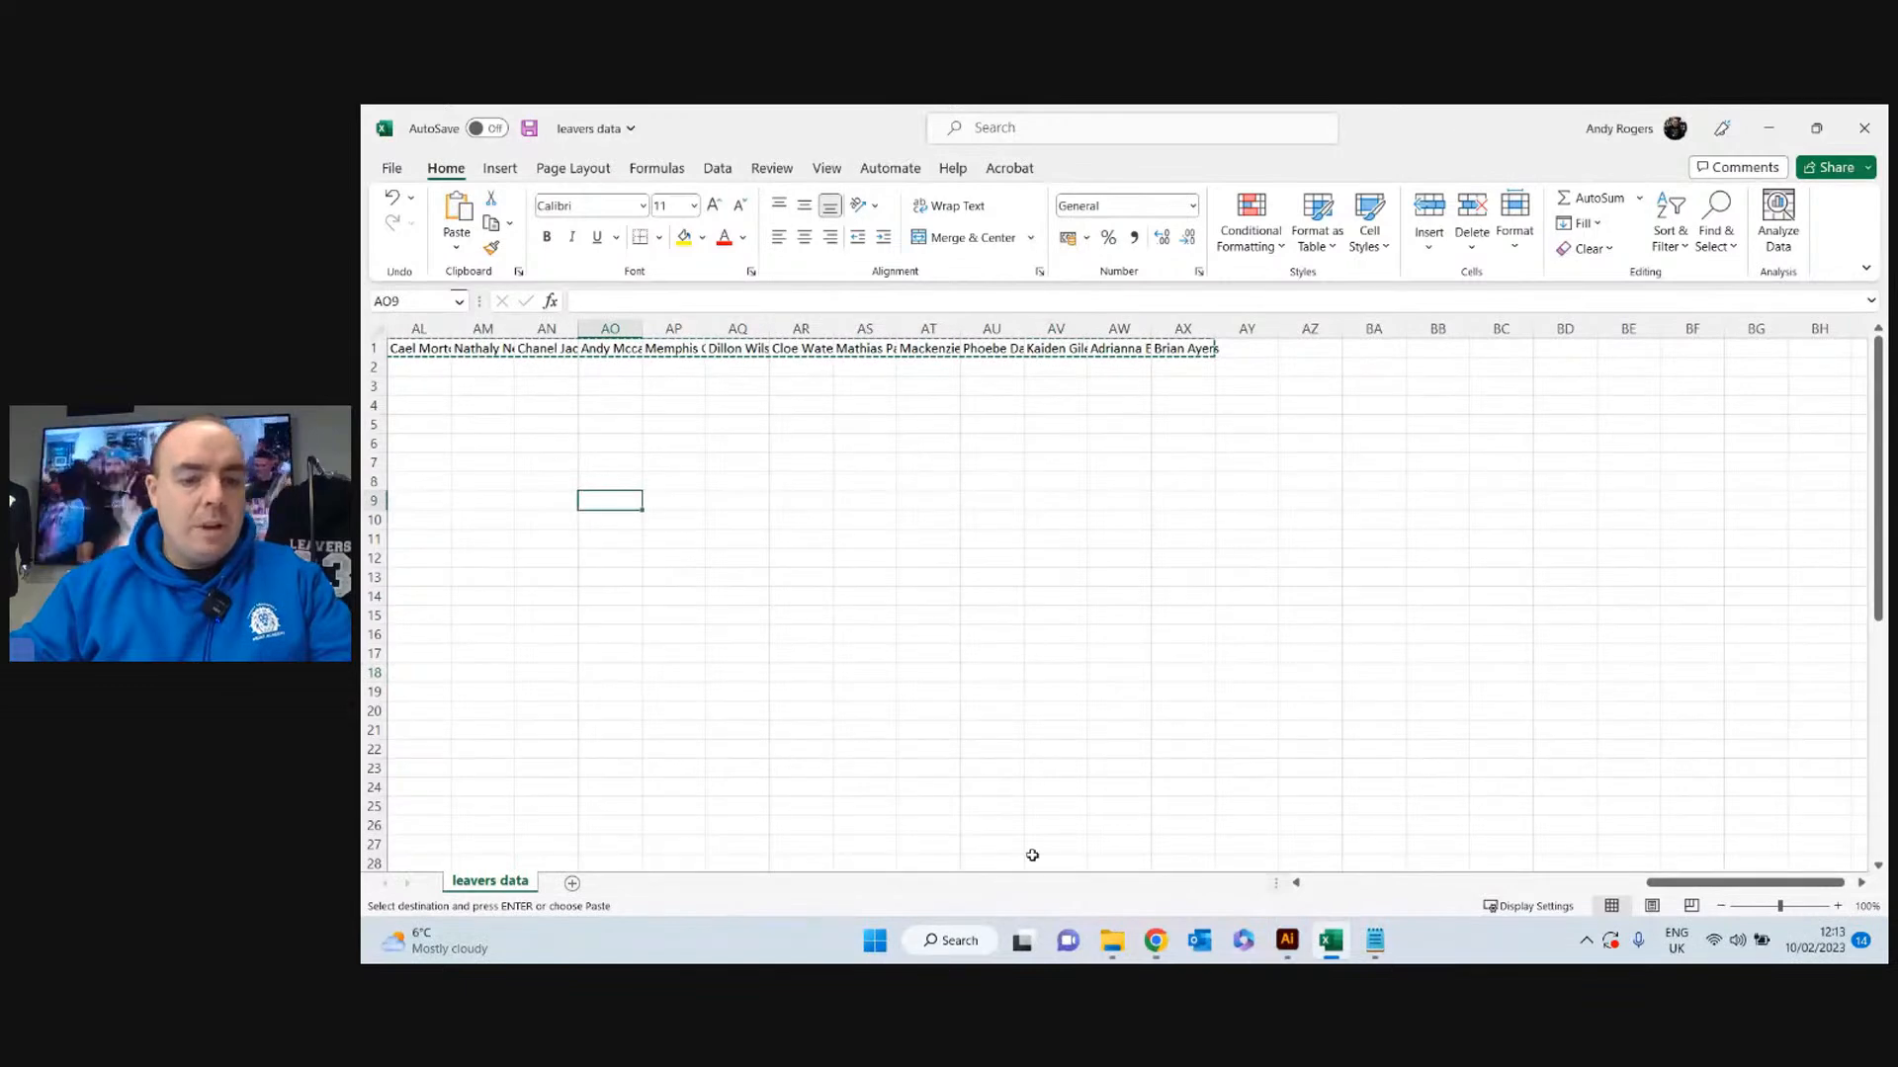
{"action": "left_click_drag", "start_coordinate": [1680, 883], "coordinate": [1287, 894]}
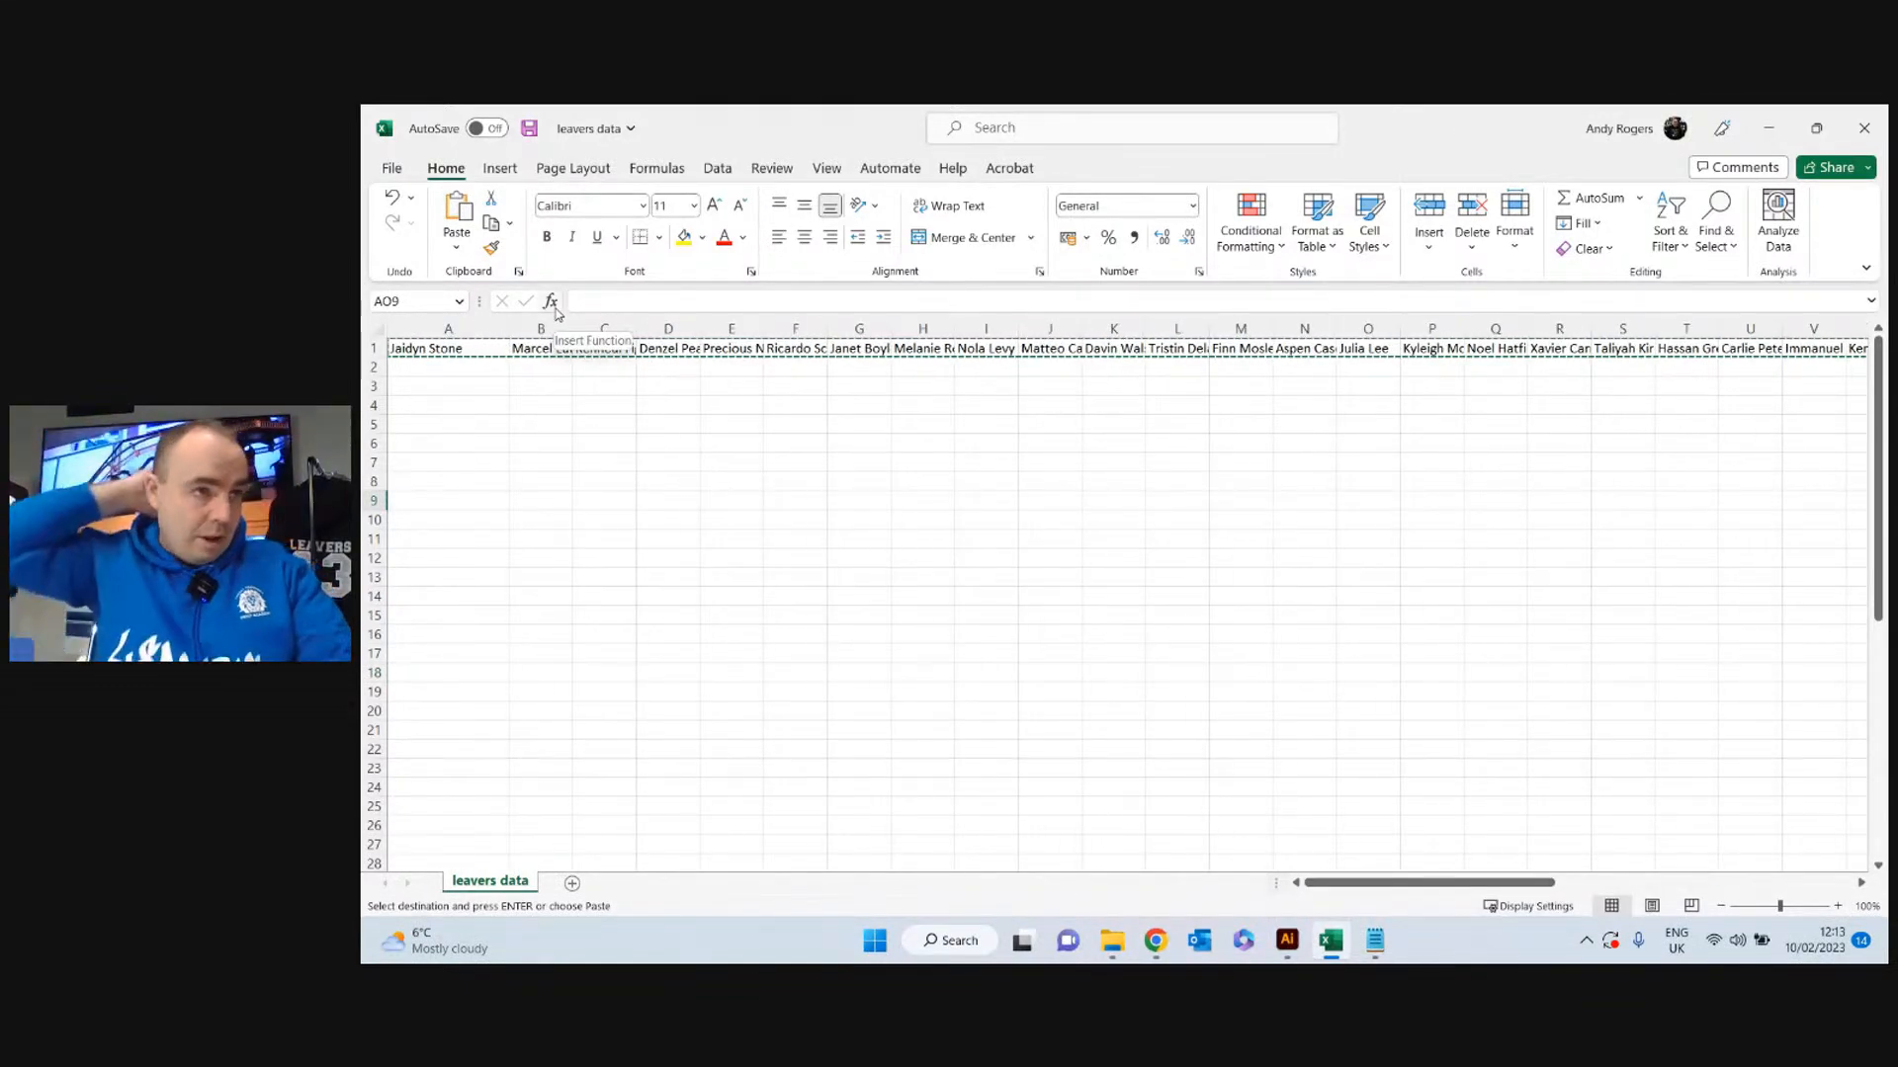
{"action": "left_click", "coordinate": [396, 167]}
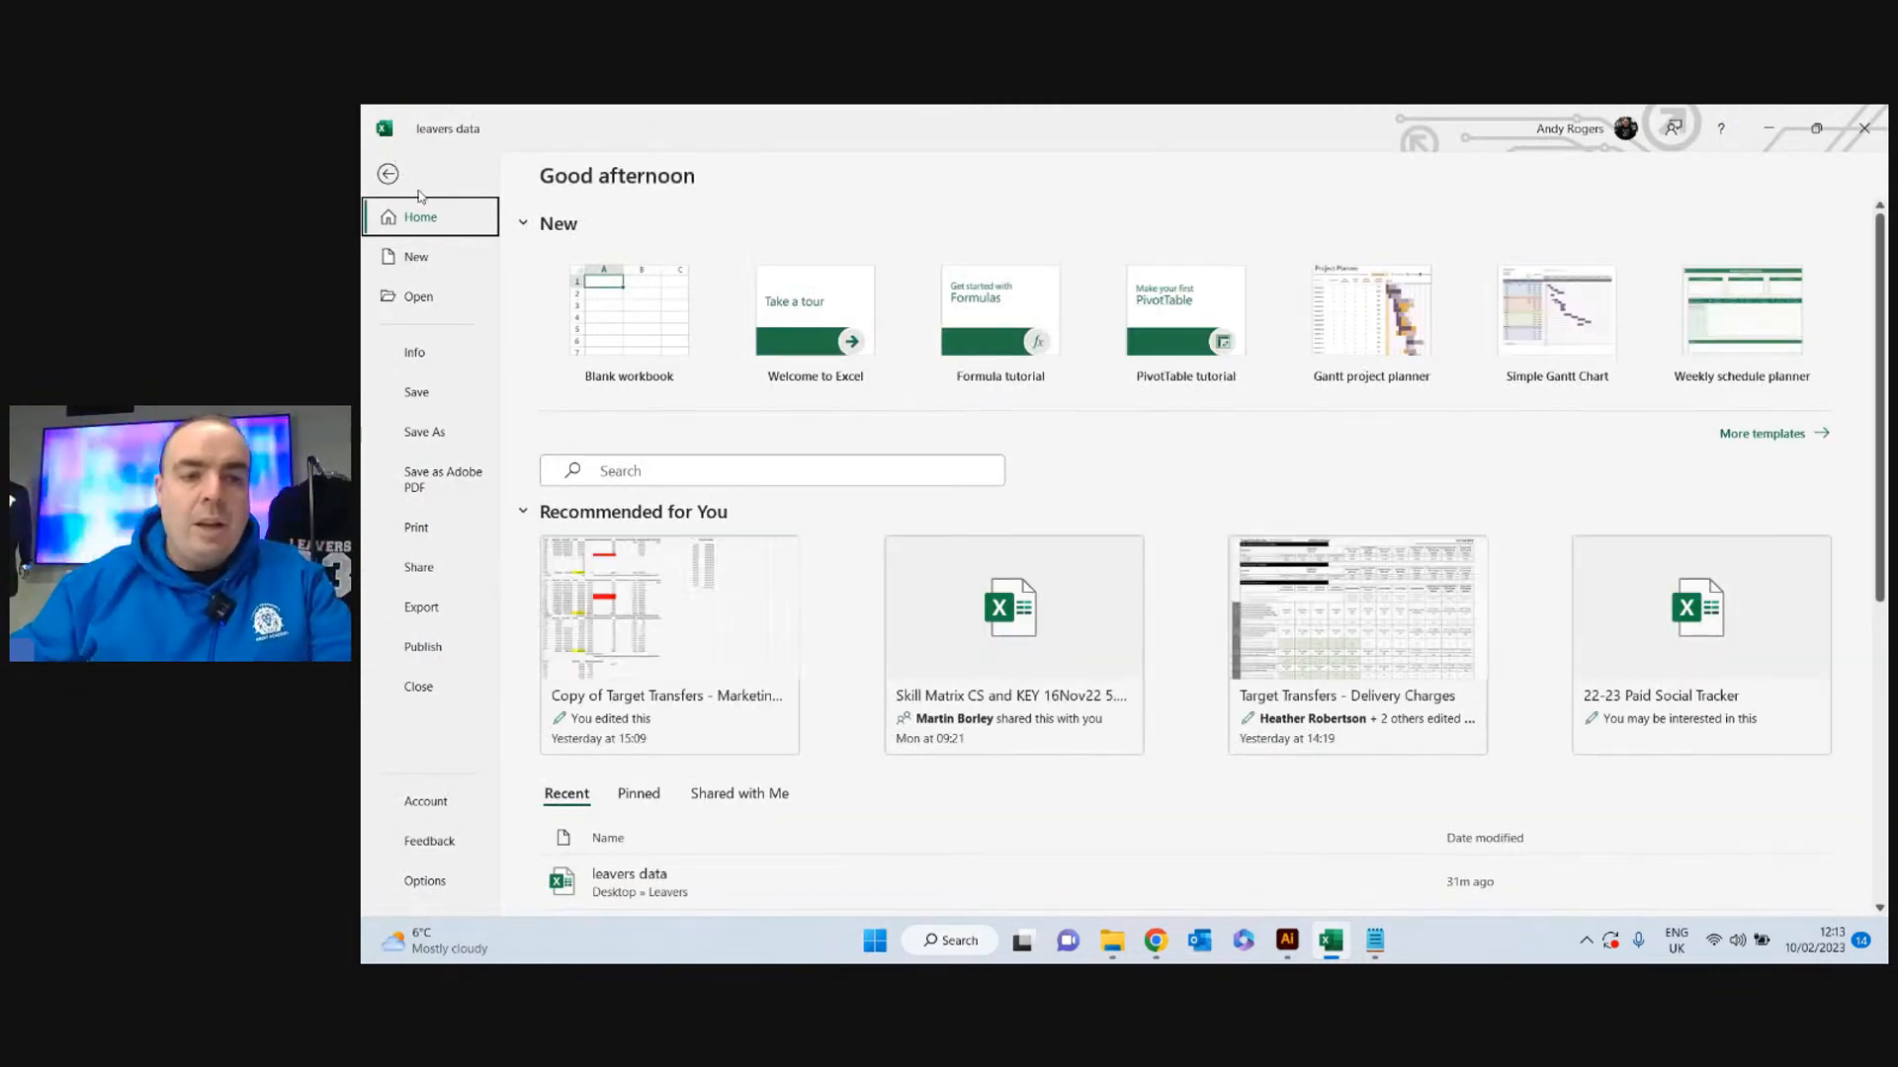
{"action": "left_click", "coordinate": [425, 432]}
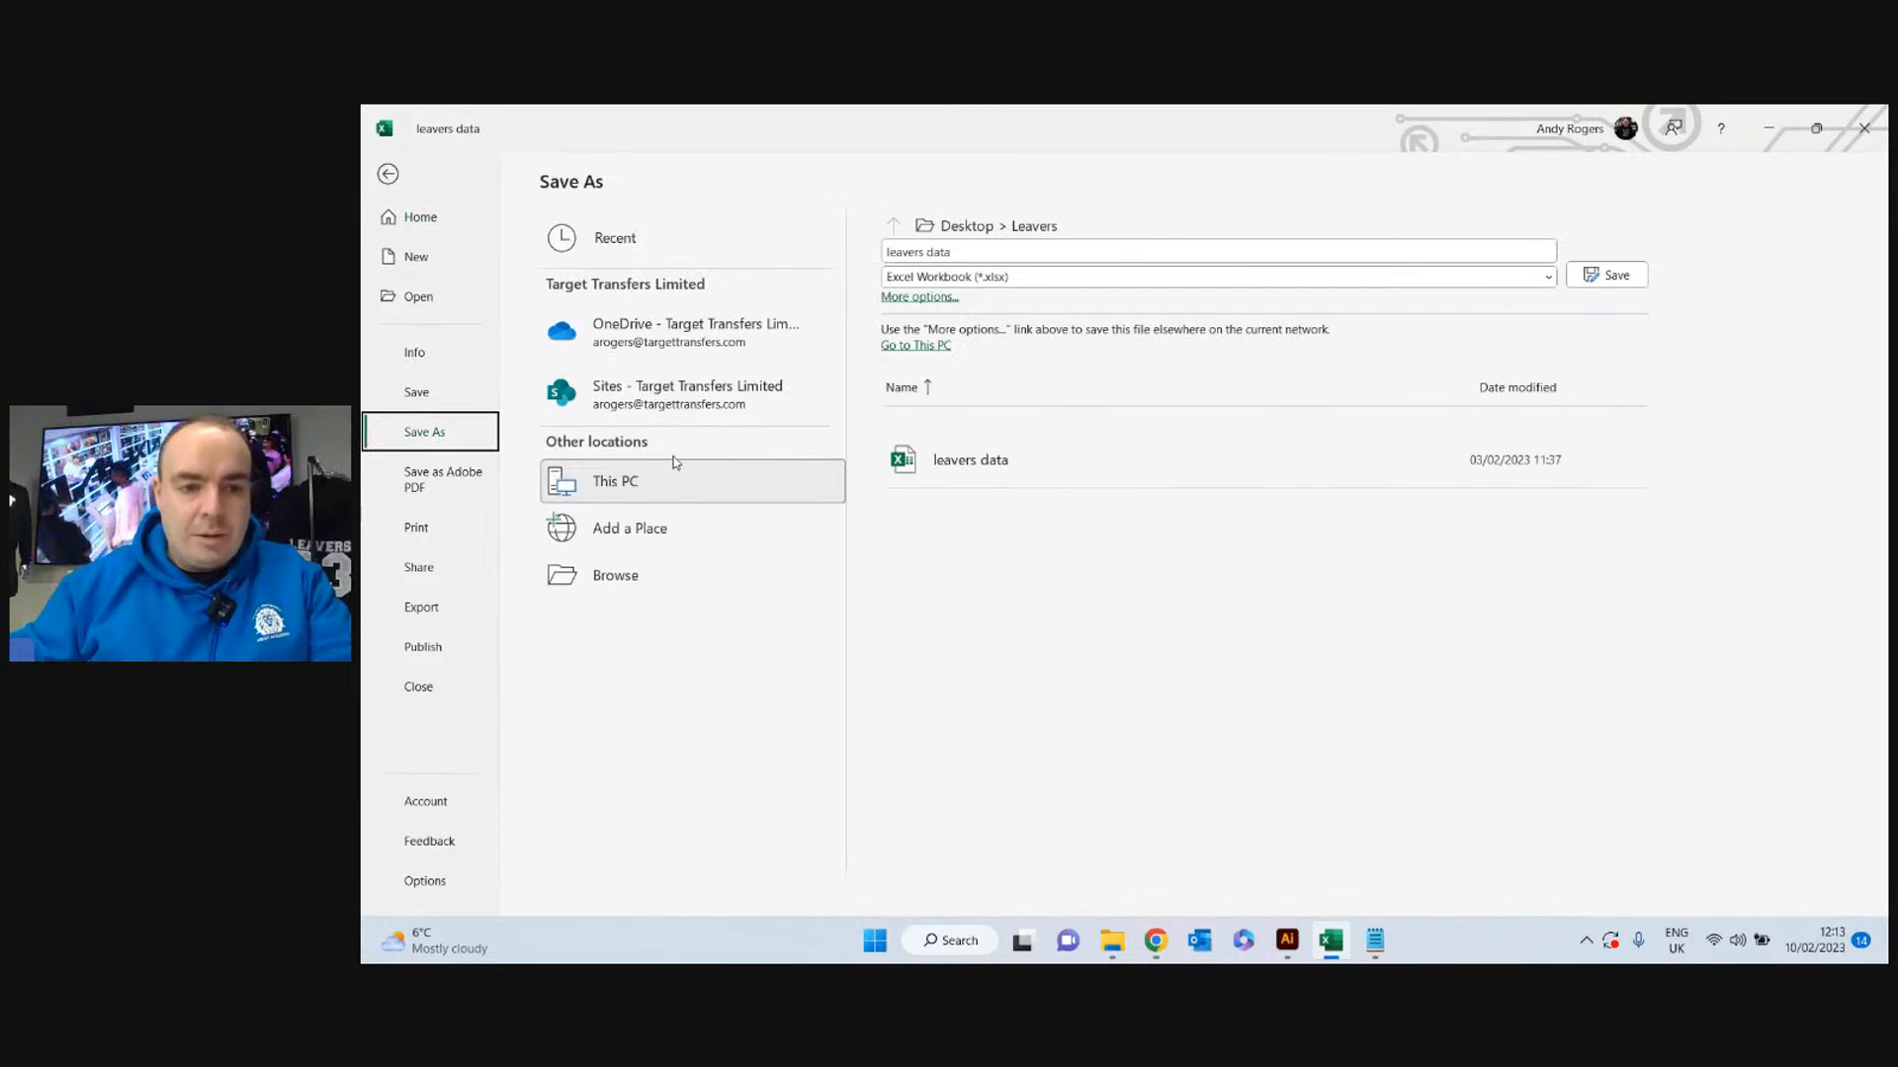
{"action": "left_click", "coordinate": [646, 578]}
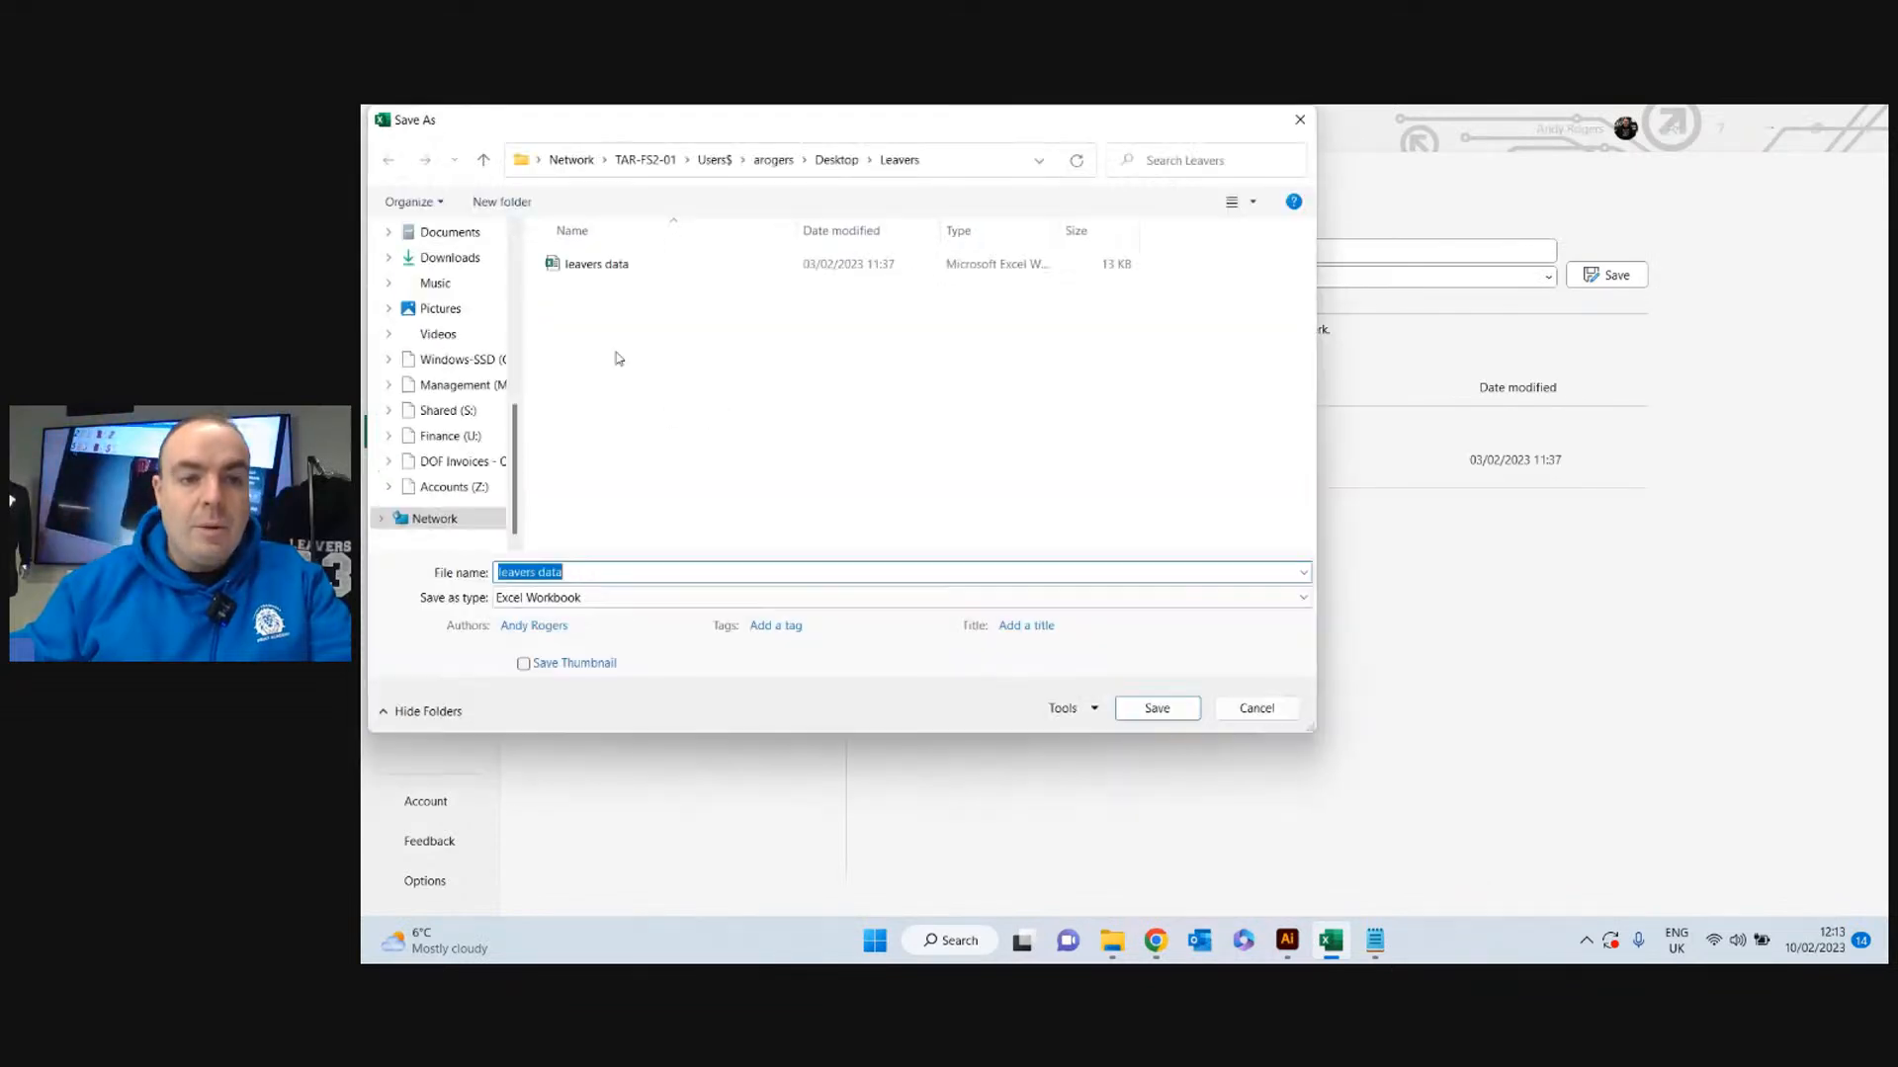
{"action": "scroll", "coordinate": [458, 293], "scroll_direction": "up", "scroll_amount": 6}
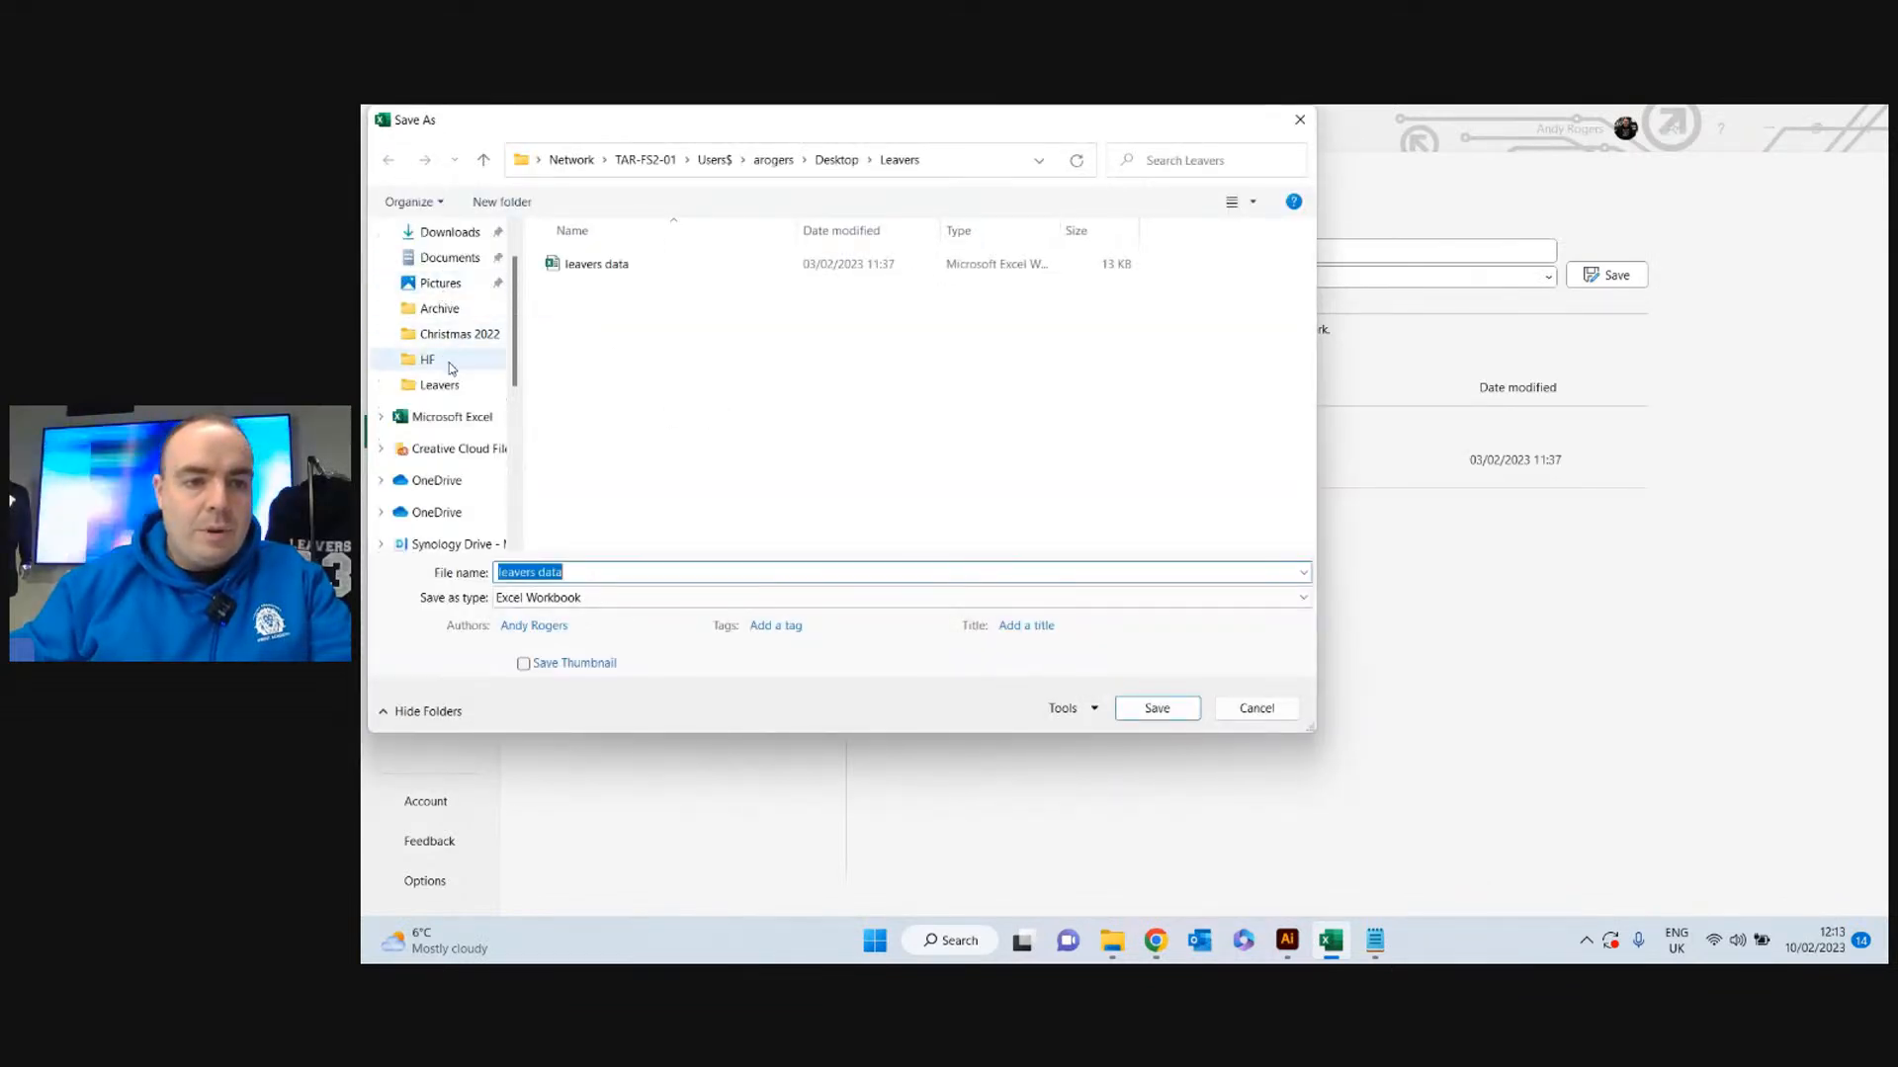
{"action": "left_click", "coordinate": [441, 387]}
{"action": "left_click", "coordinate": [611, 597]}
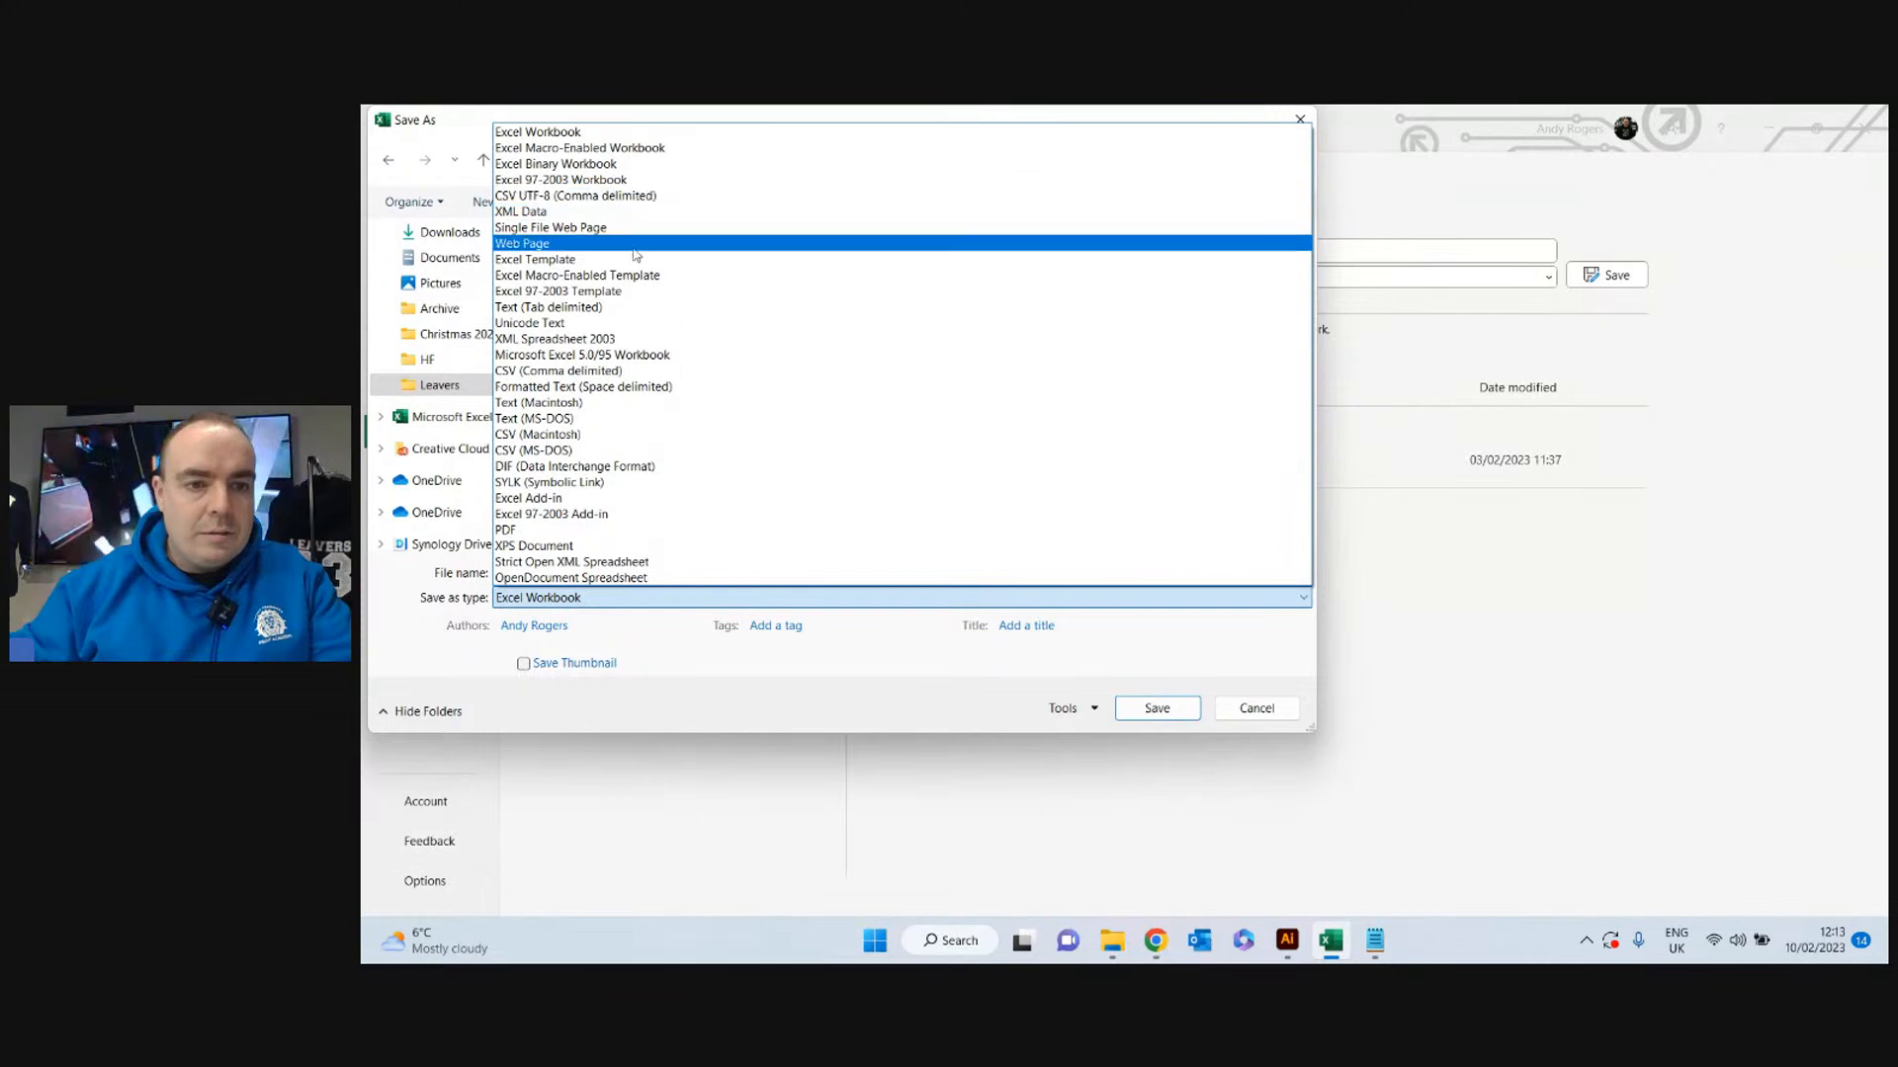
{"action": "left_click", "coordinate": [587, 374]}
{"action": "left_click", "coordinate": [1164, 690]}
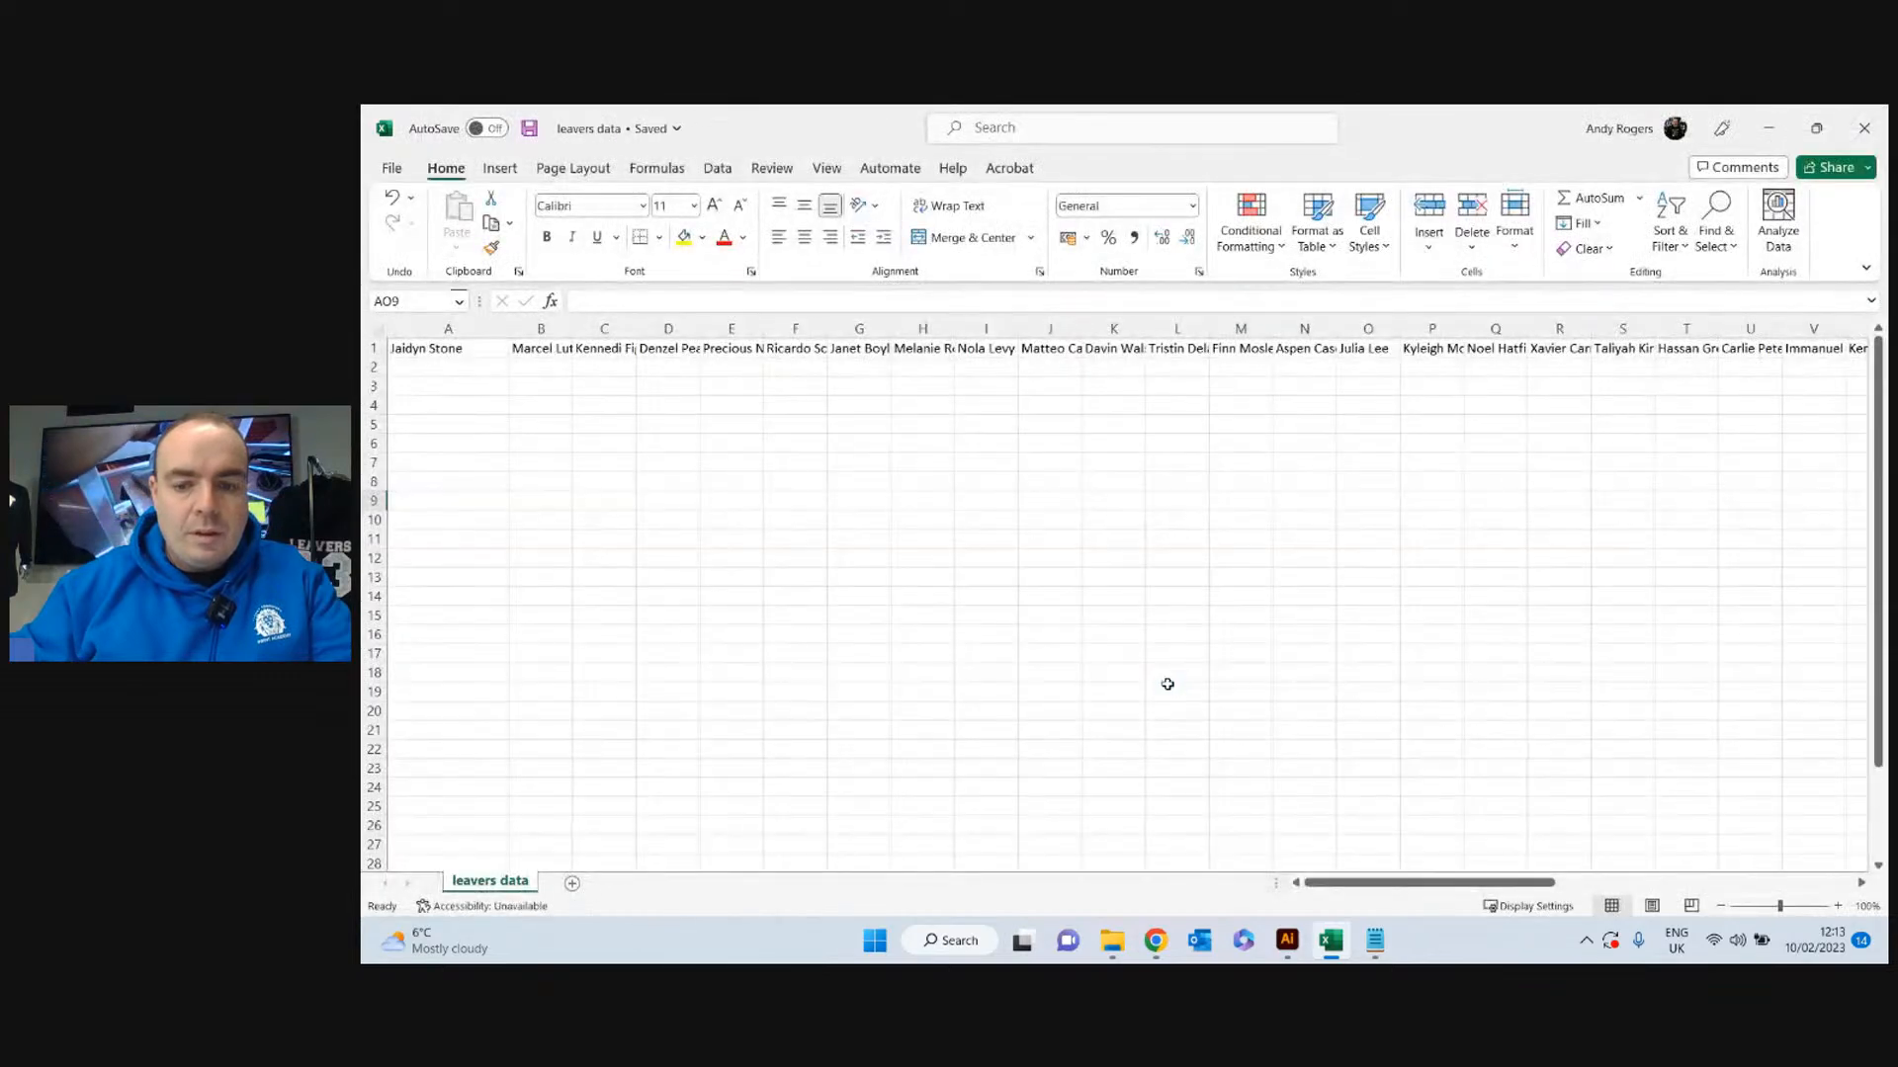
Switch to Notepad, maximize it, and open the leavers data CSV from the Leavers folder with all file types listed.
{"action": "left_click", "coordinate": [1375, 941]}
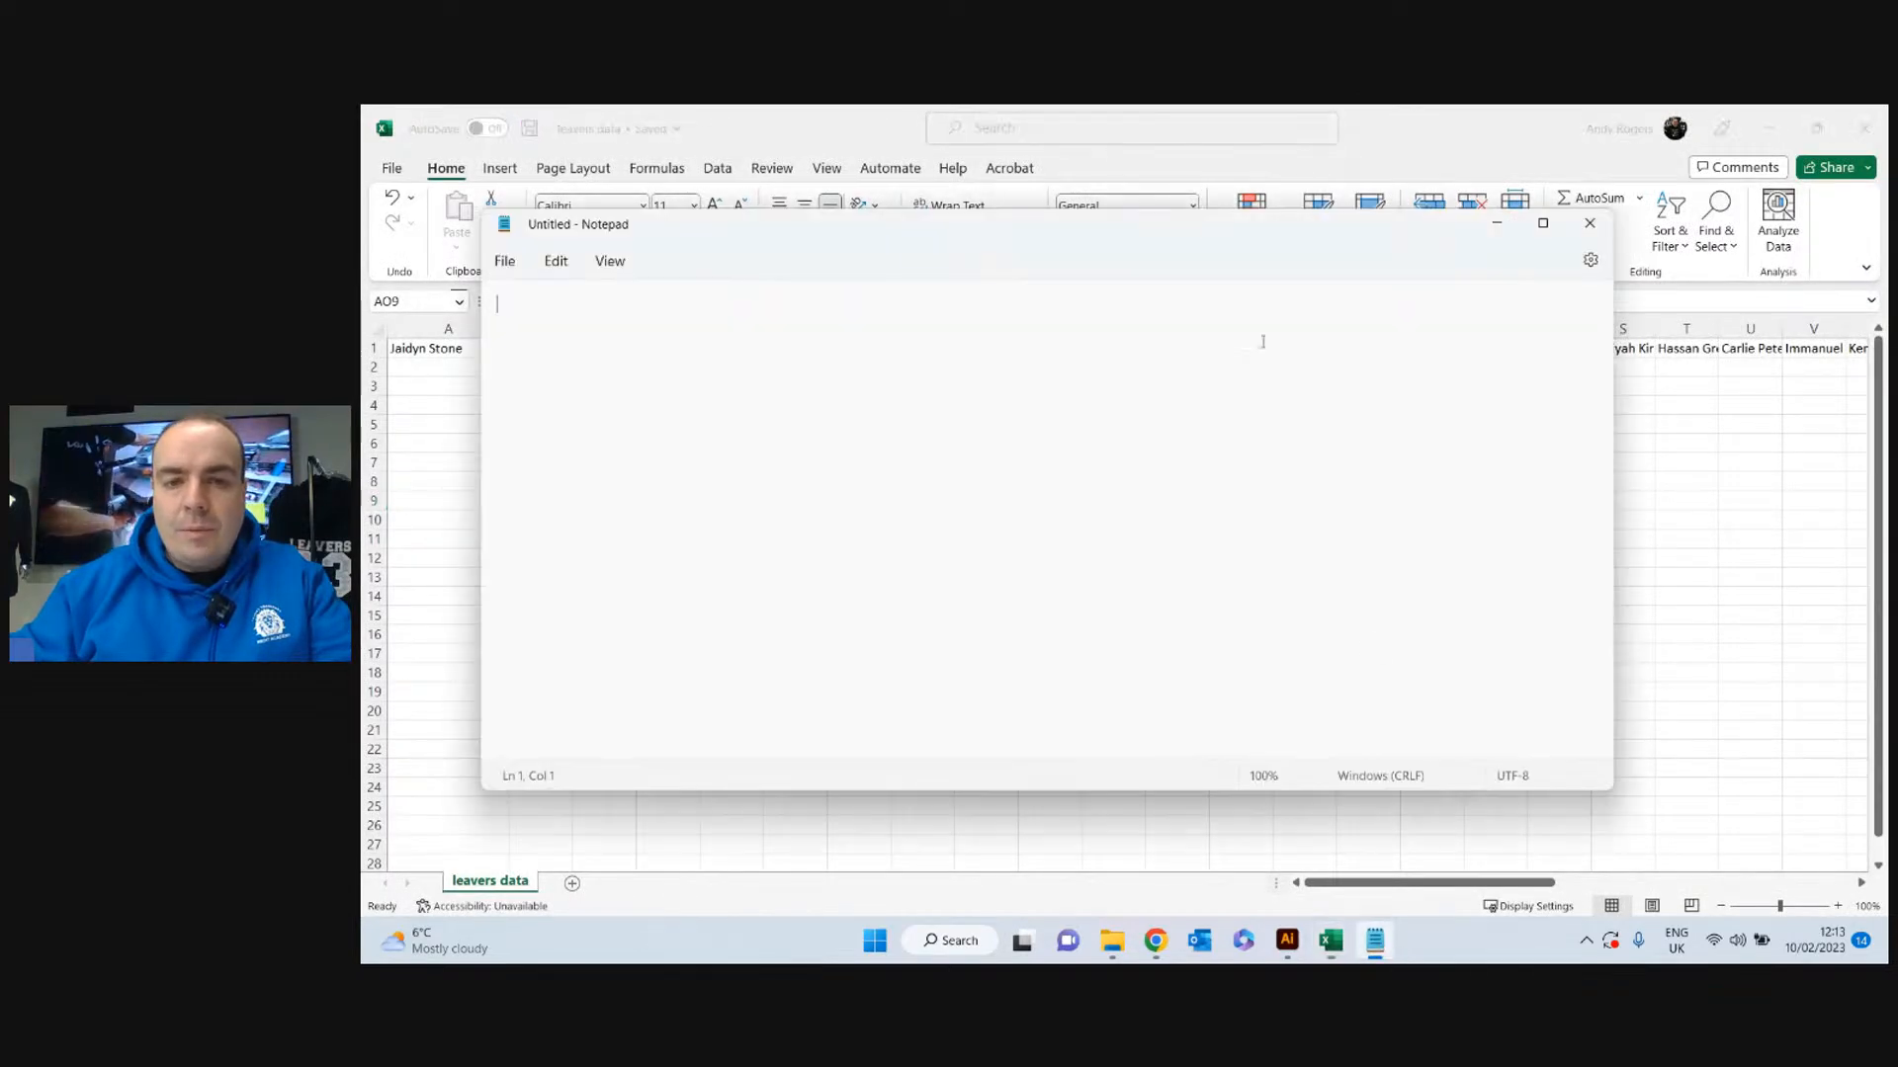
{"action": "left_click", "coordinate": [1541, 222]}
{"action": "left_click", "coordinate": [384, 160]}
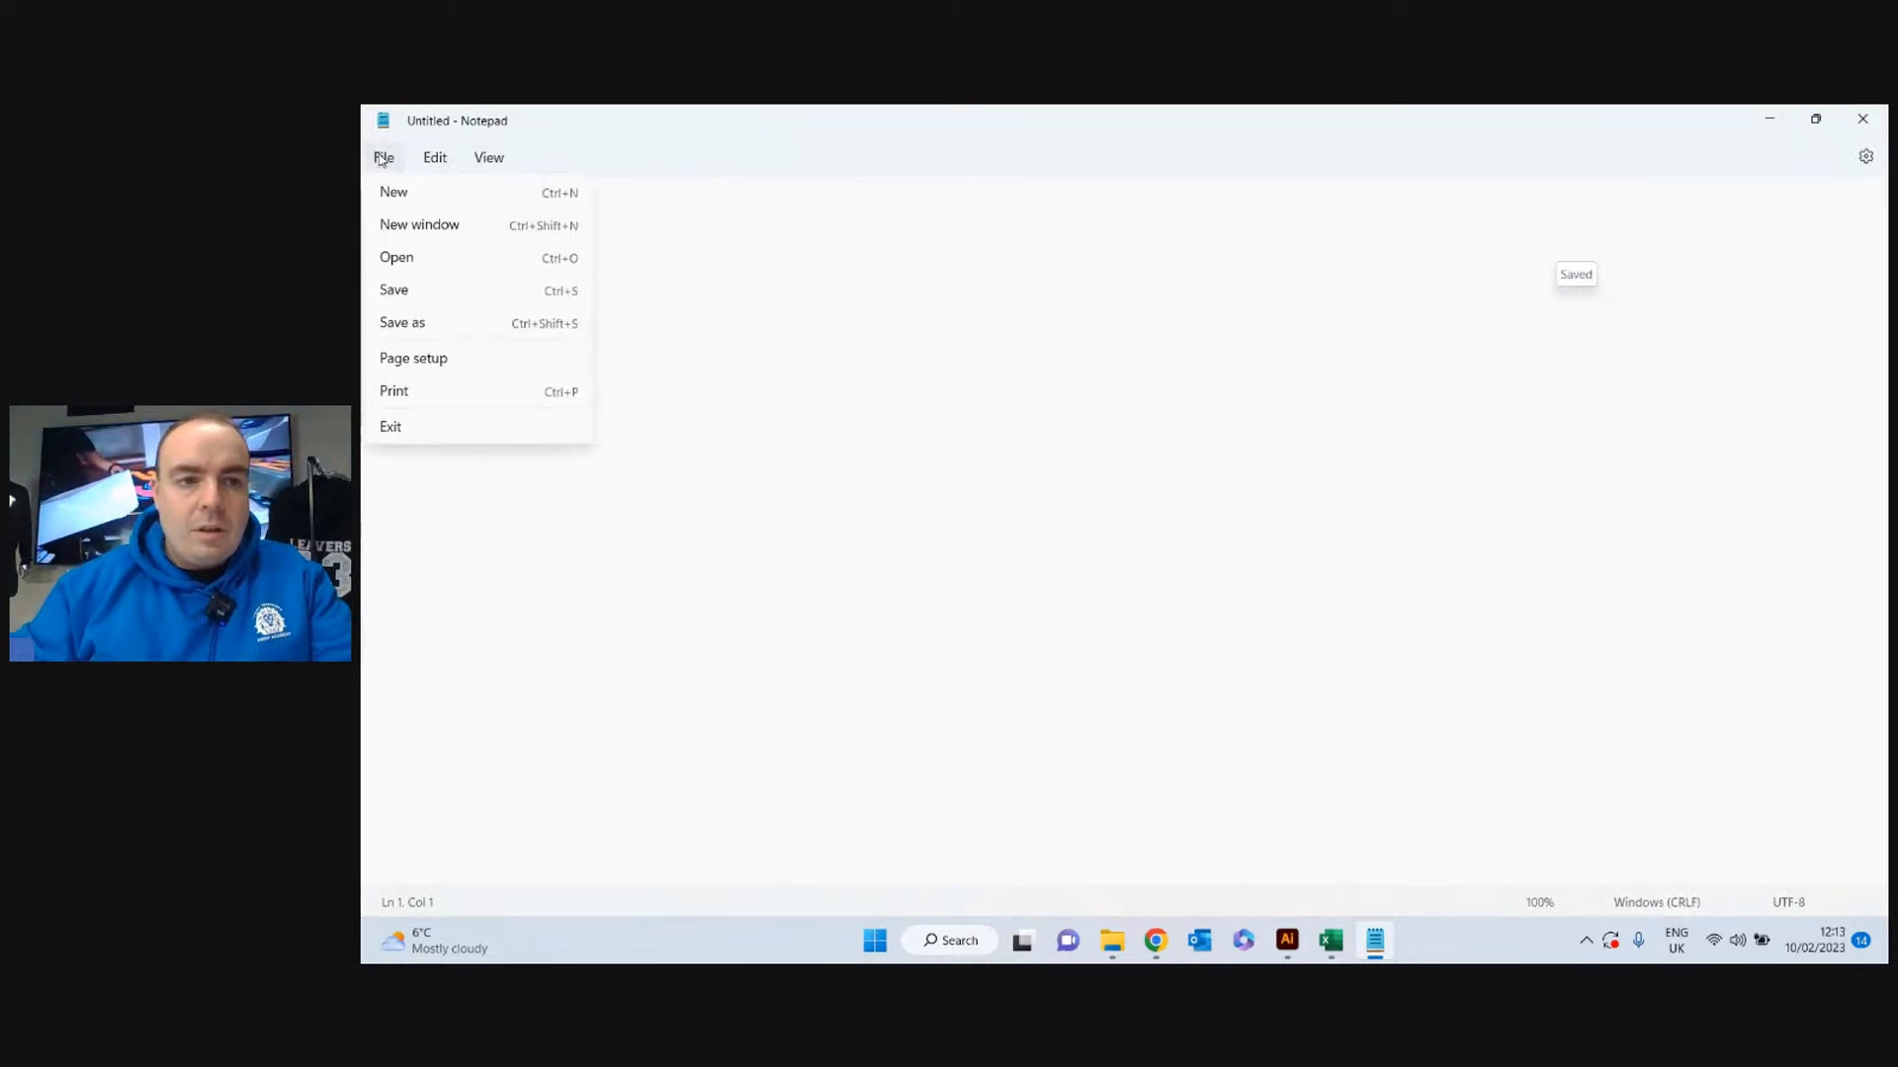
{"action": "left_click", "coordinate": [405, 256]}
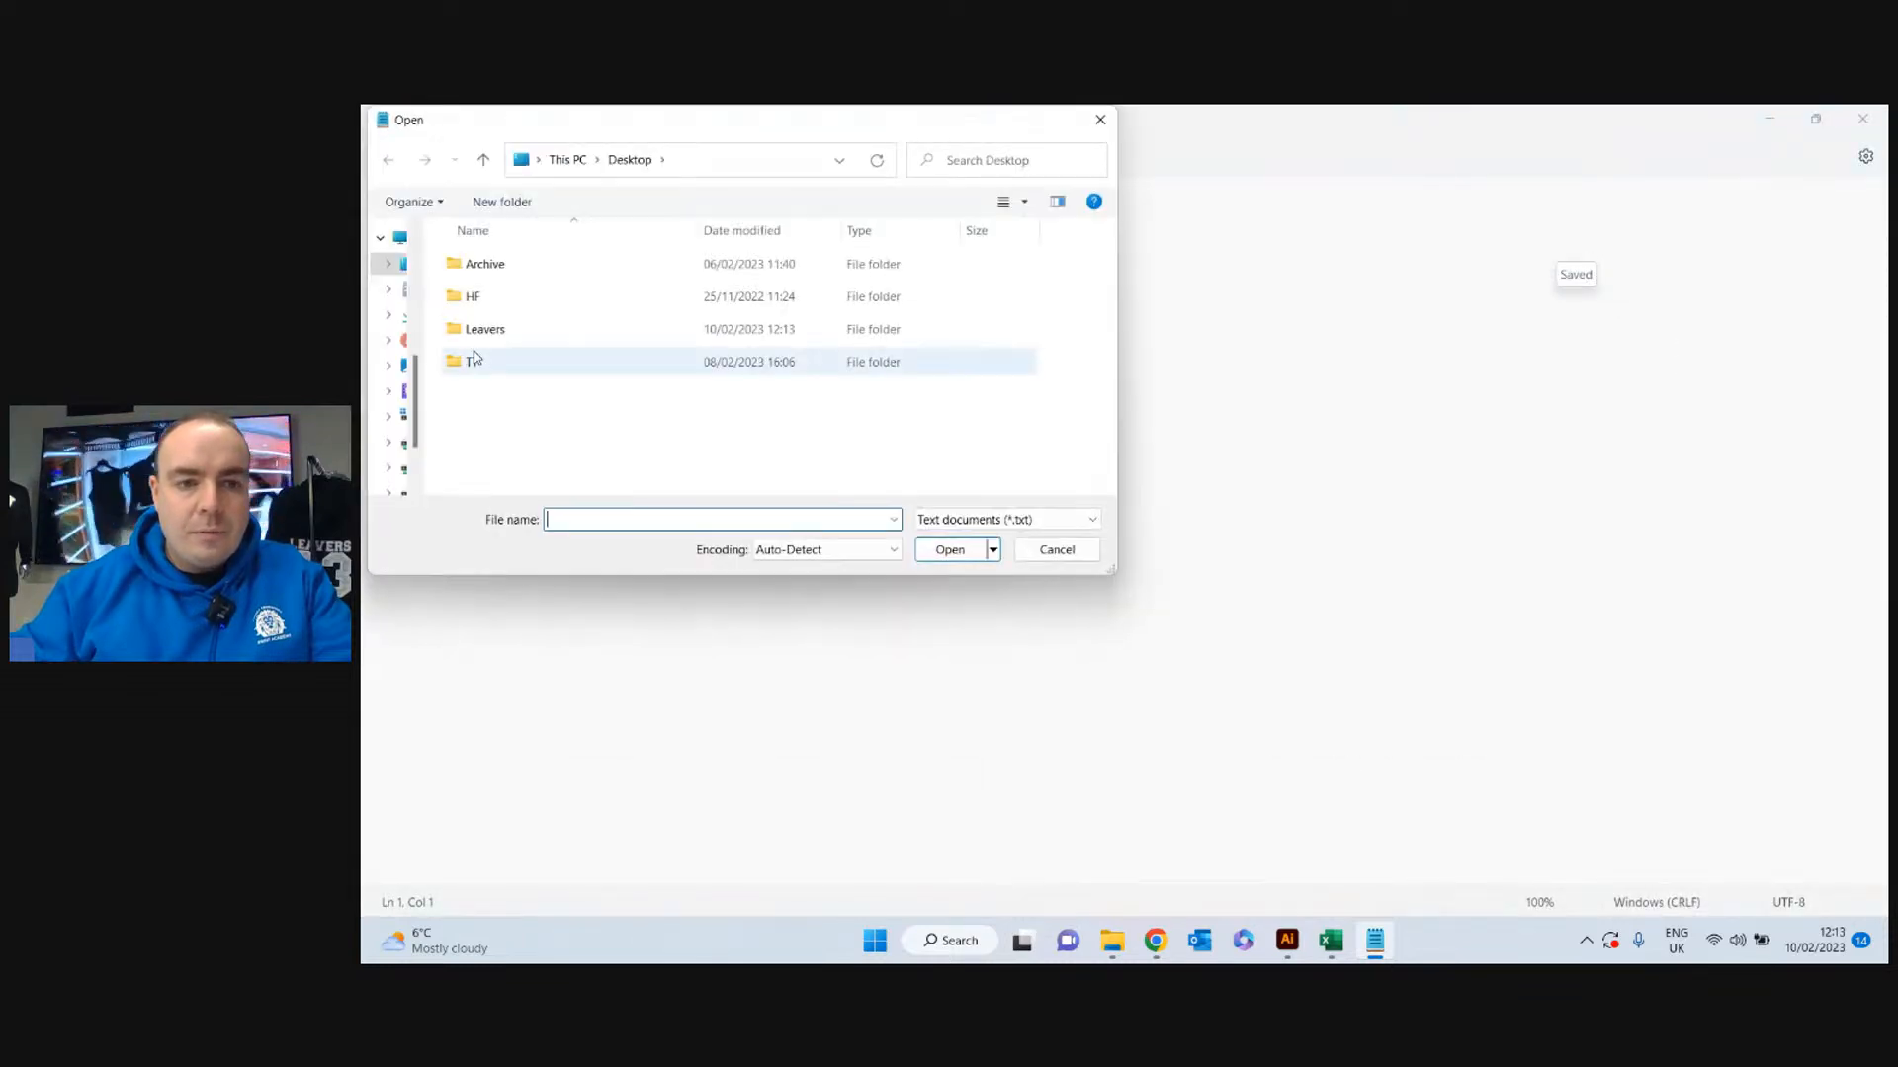
{"action": "left_click", "coordinate": [481, 336]}
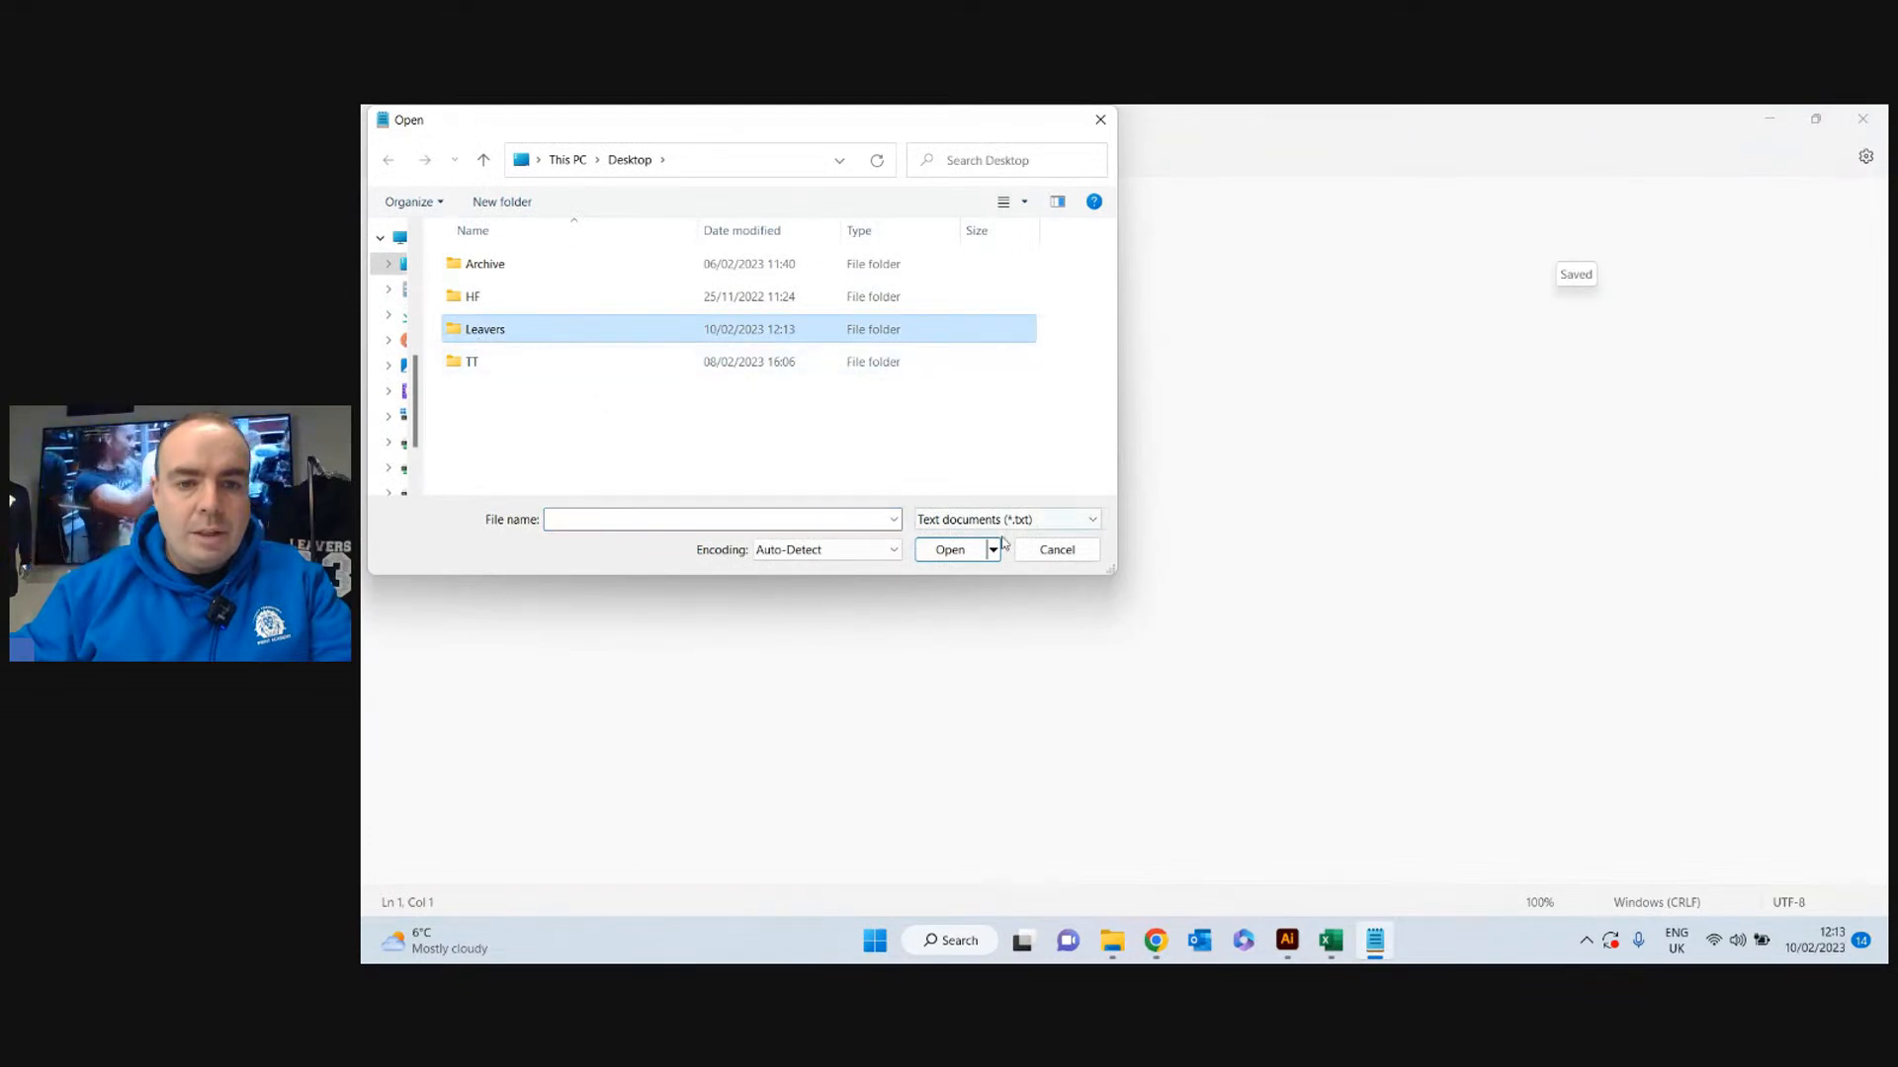
{"action": "double_click", "coordinate": [538, 331]}
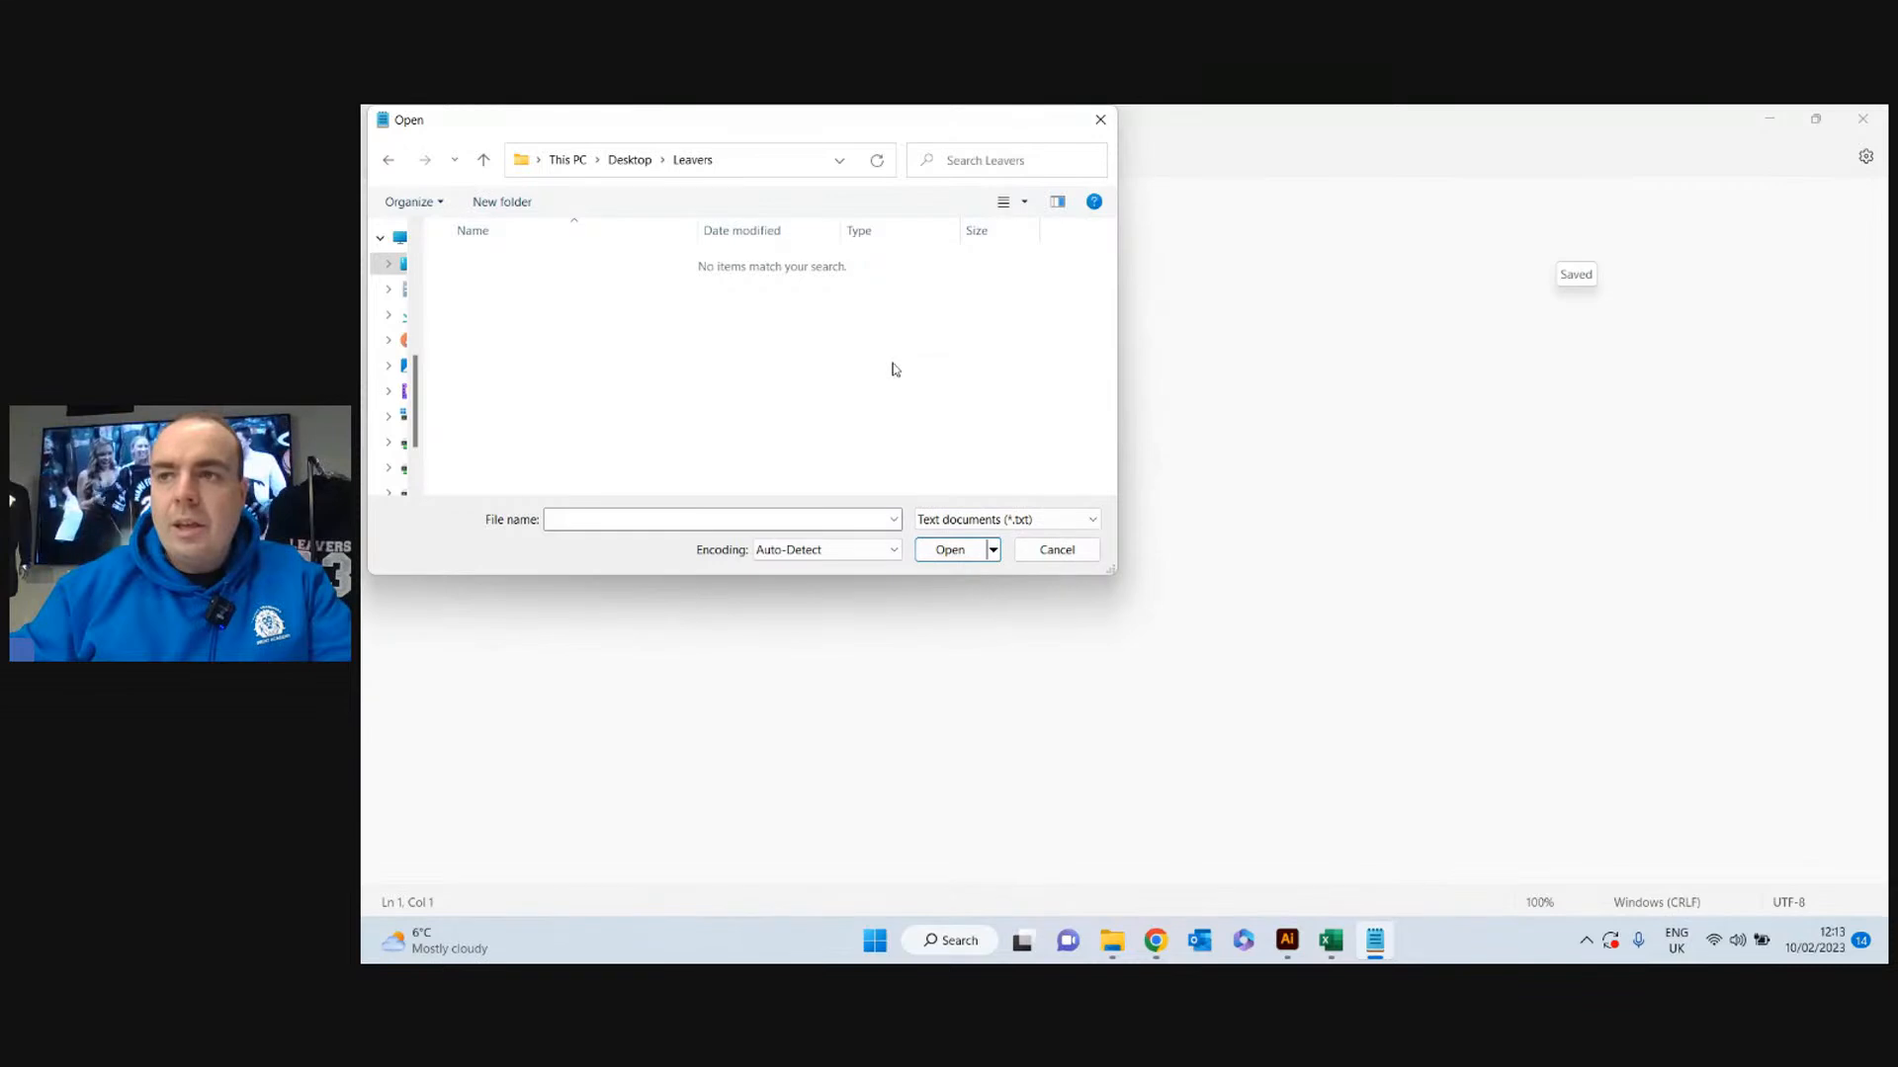
{"action": "left_click", "coordinate": [973, 519]}
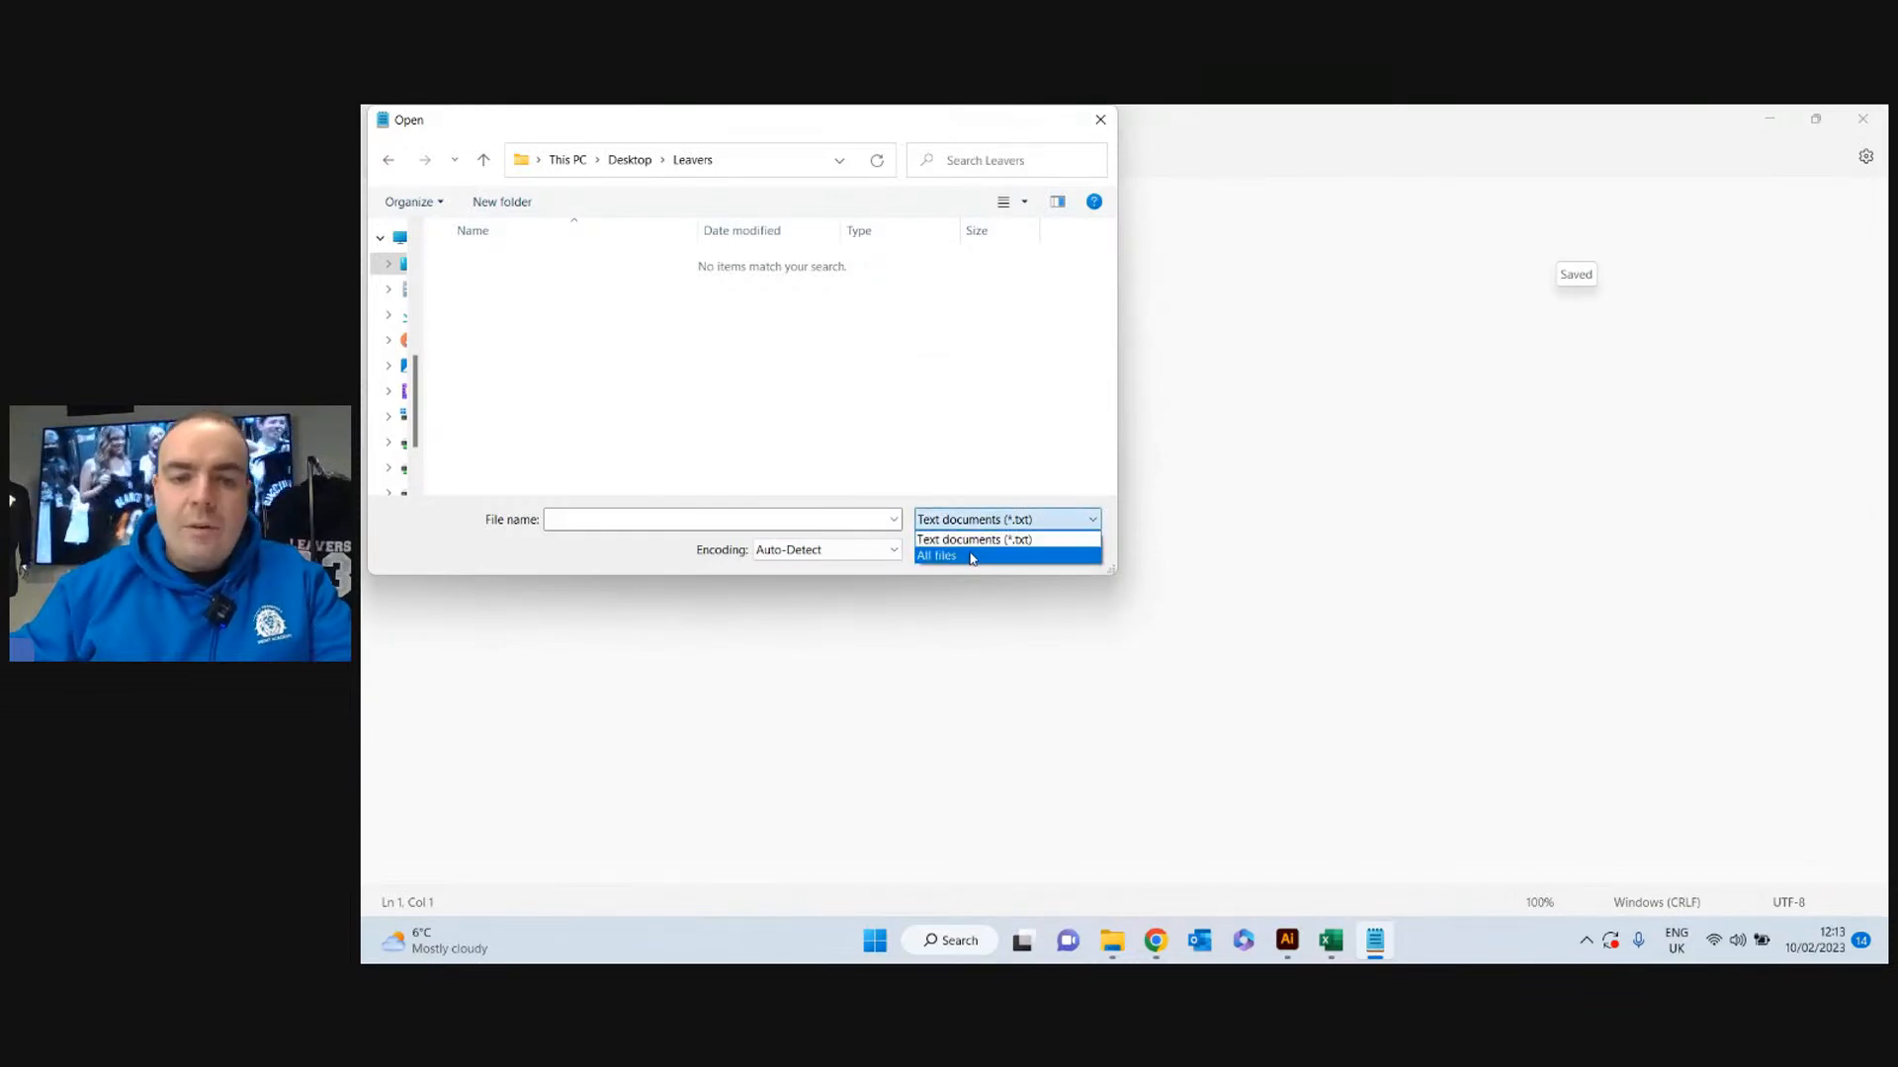
{"action": "left_click", "coordinate": [974, 556]}
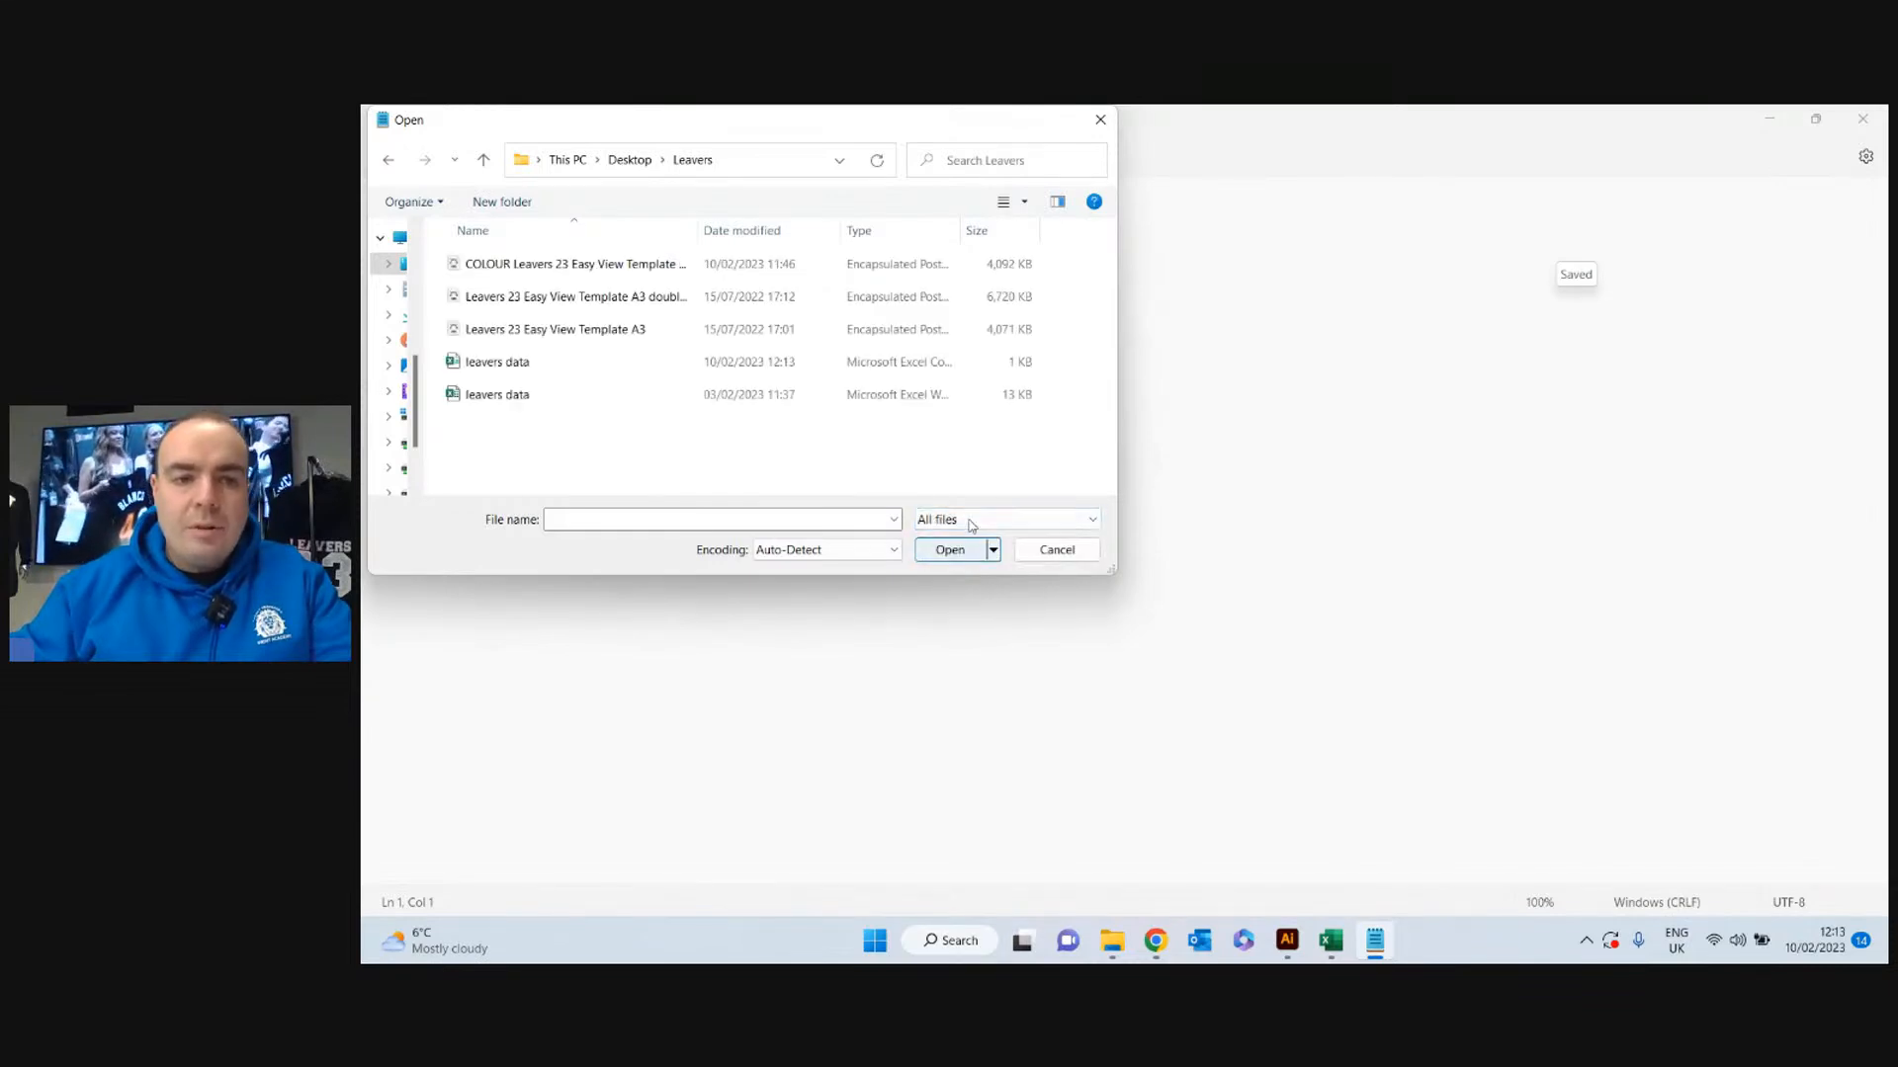
{"action": "double_click", "coordinate": [515, 366]}
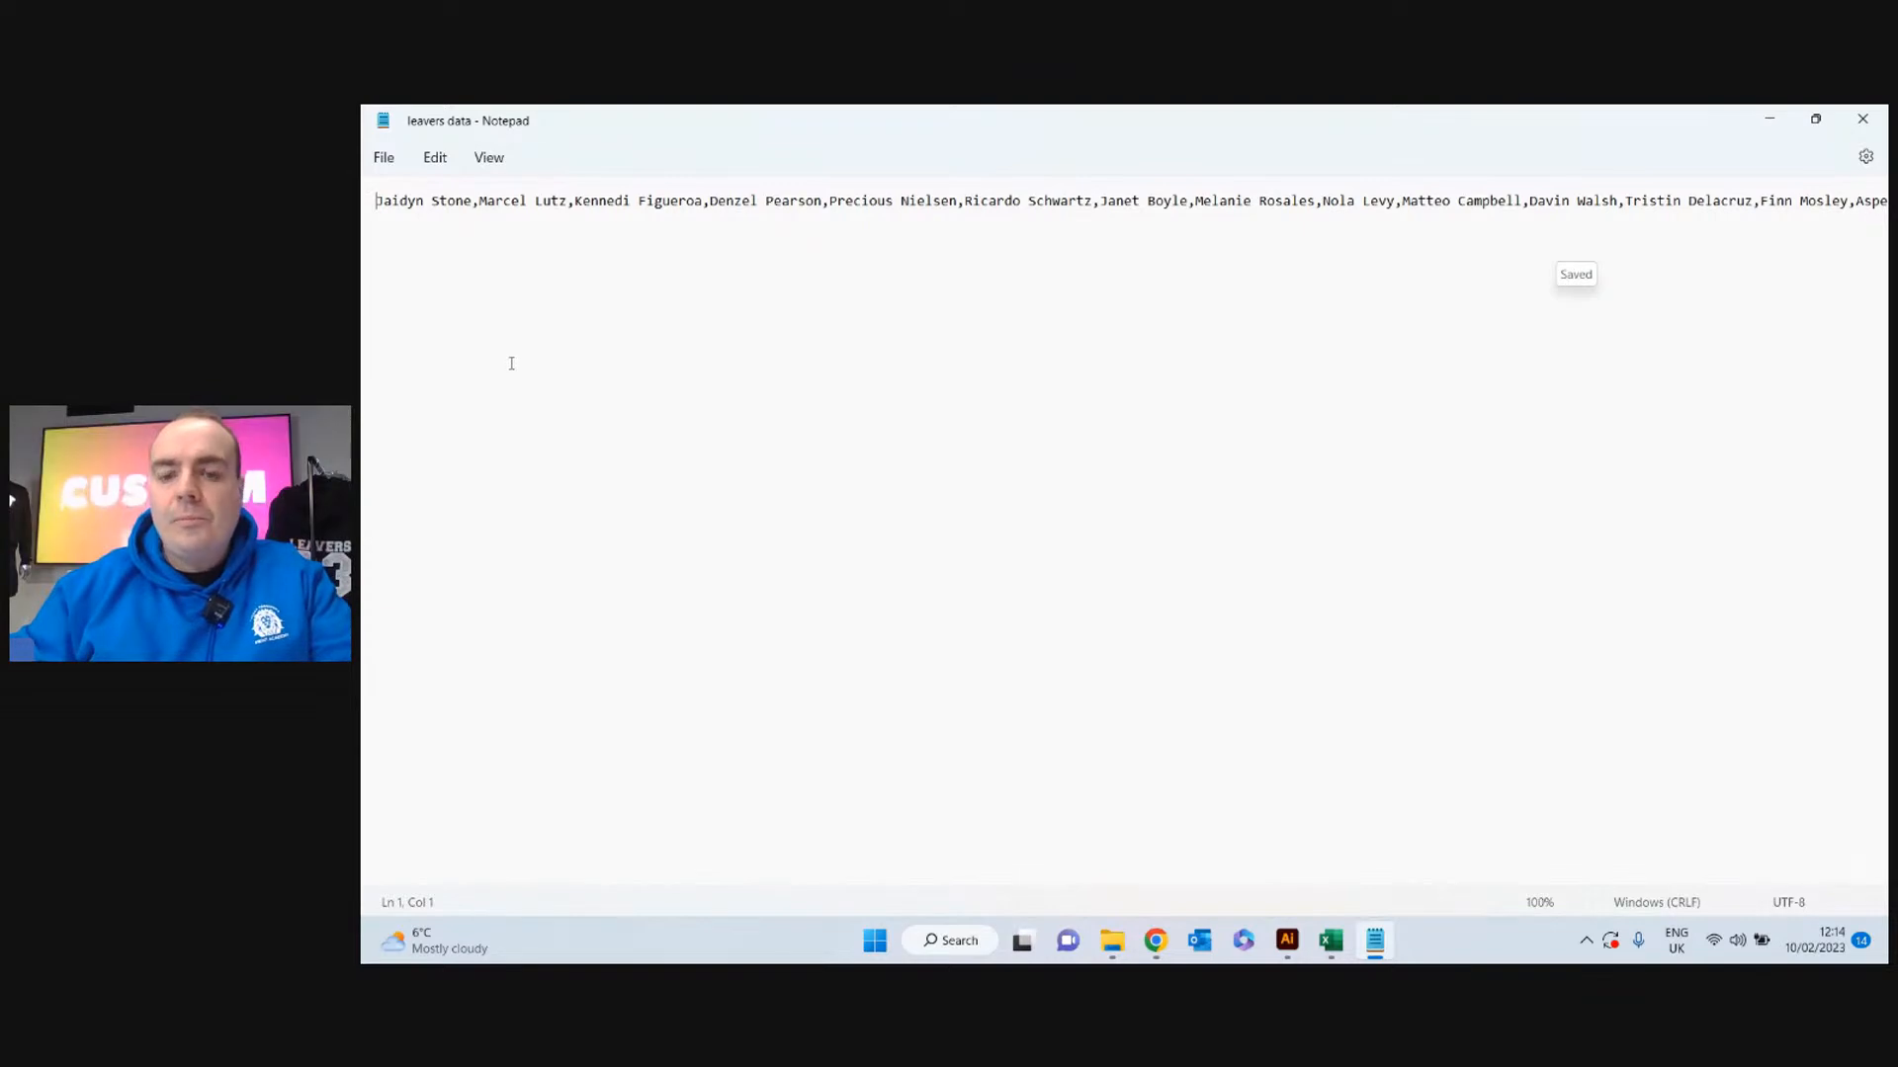
{"action": "left_click", "coordinate": [384, 158]}
{"action": "mouse_move", "coordinate": [429, 156]}
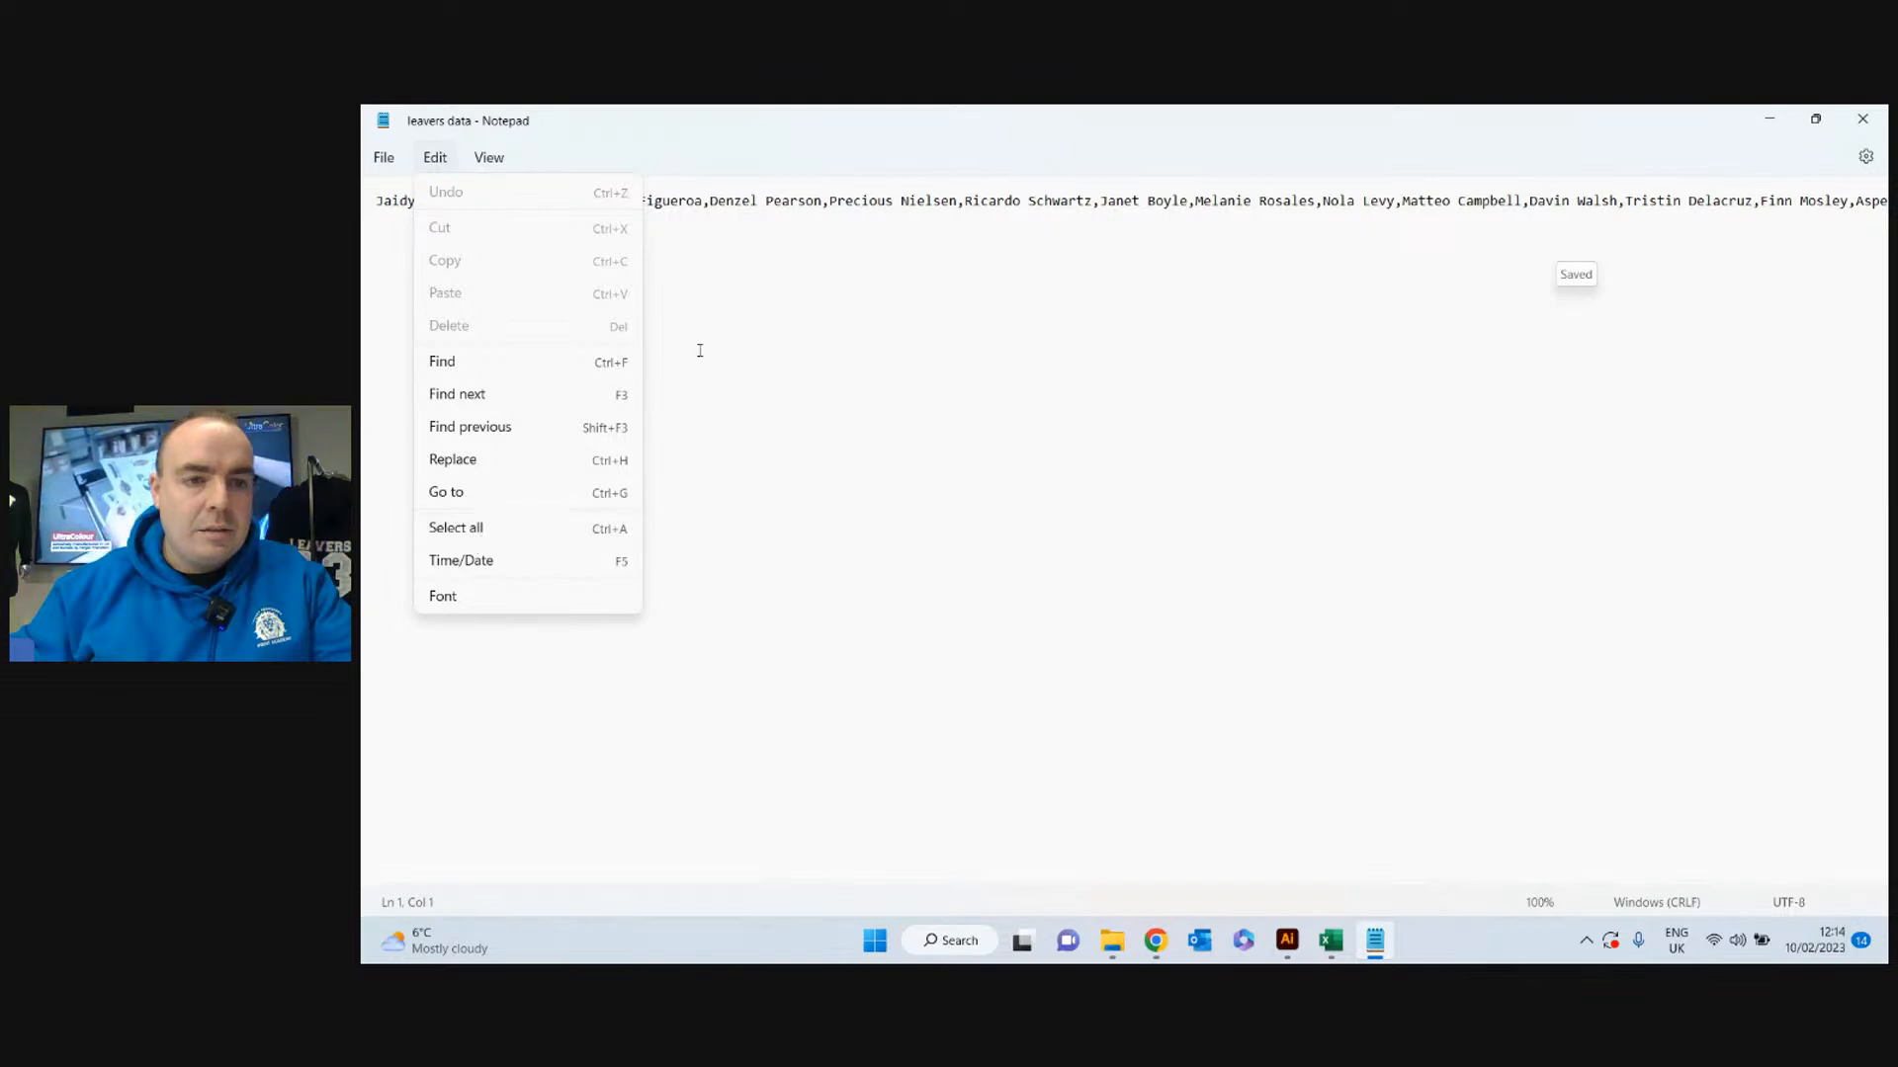
{"action": "left_click", "coordinate": [636, 252]}
{"action": "right_click", "coordinate": [635, 259]}
{"action": "left_click", "coordinate": [436, 160]}
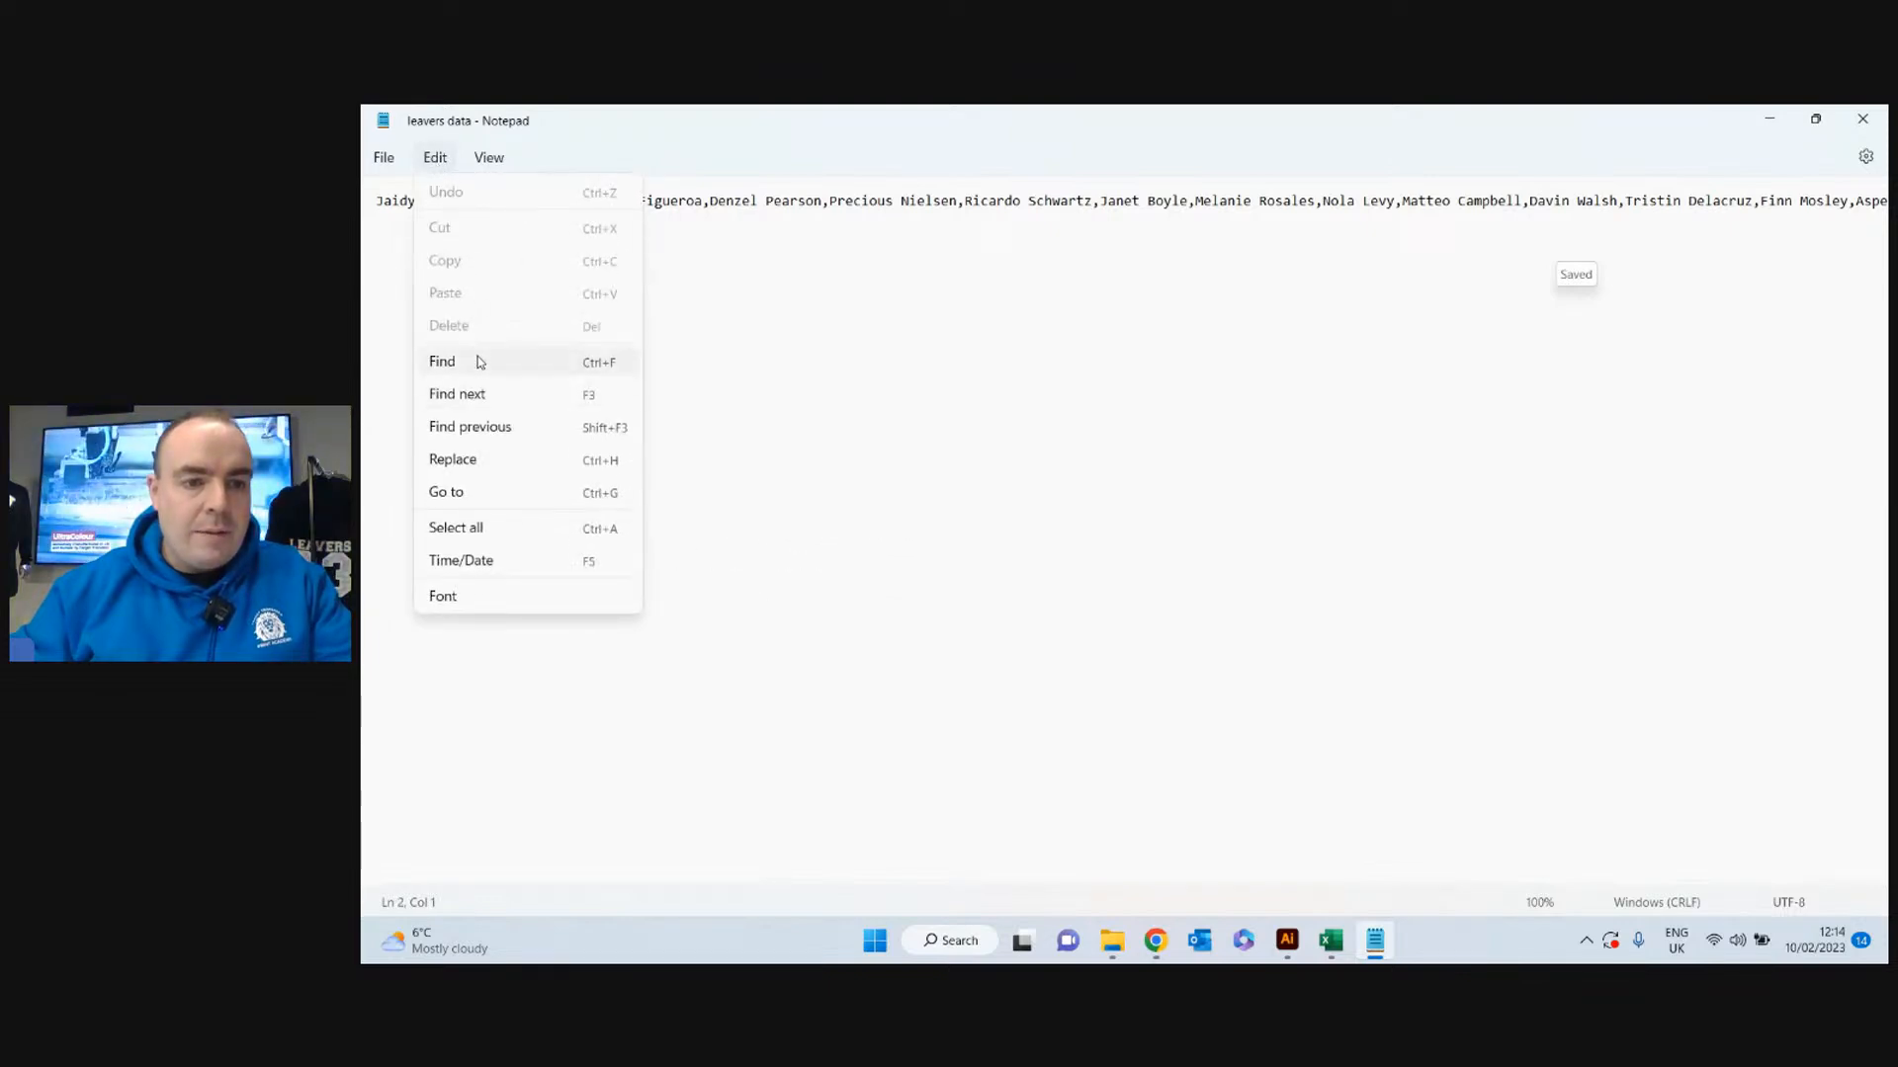
{"action": "left_click", "coordinate": [488, 460]}
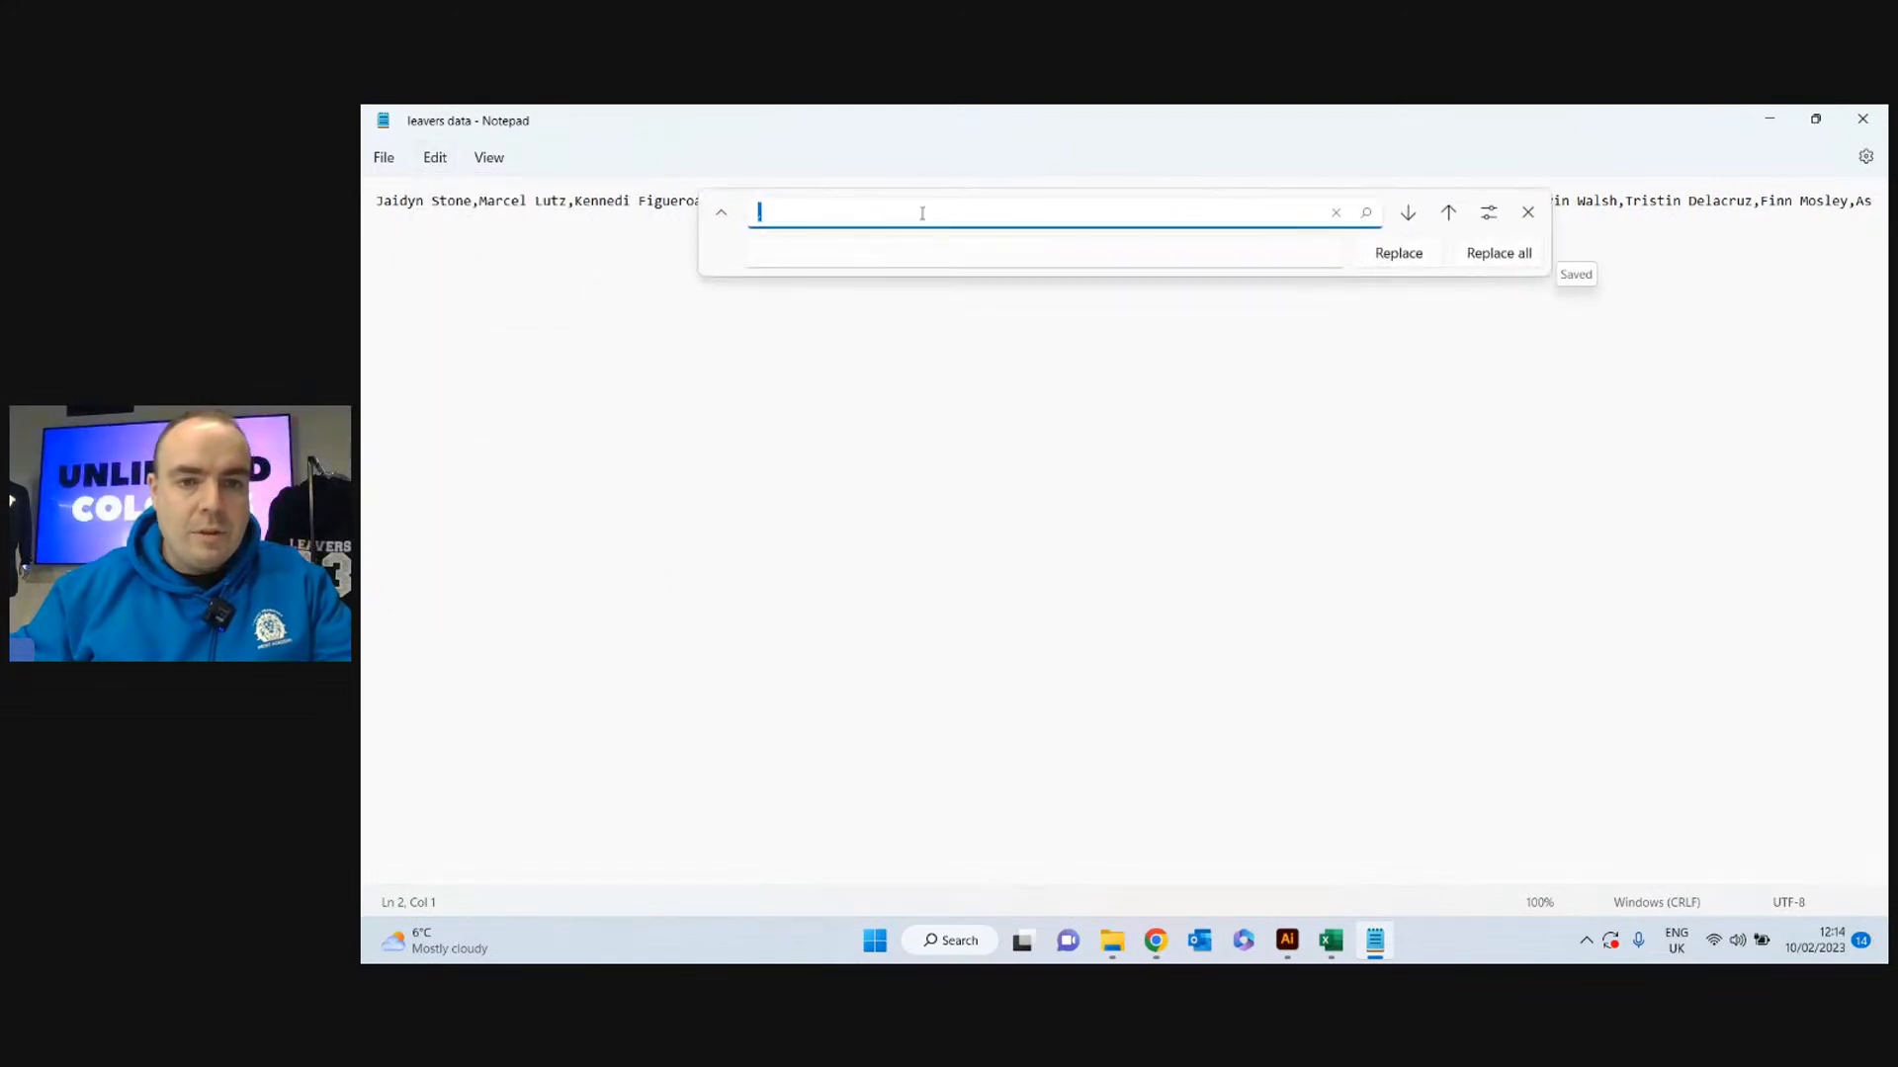
{"action": "type", "text": ","}
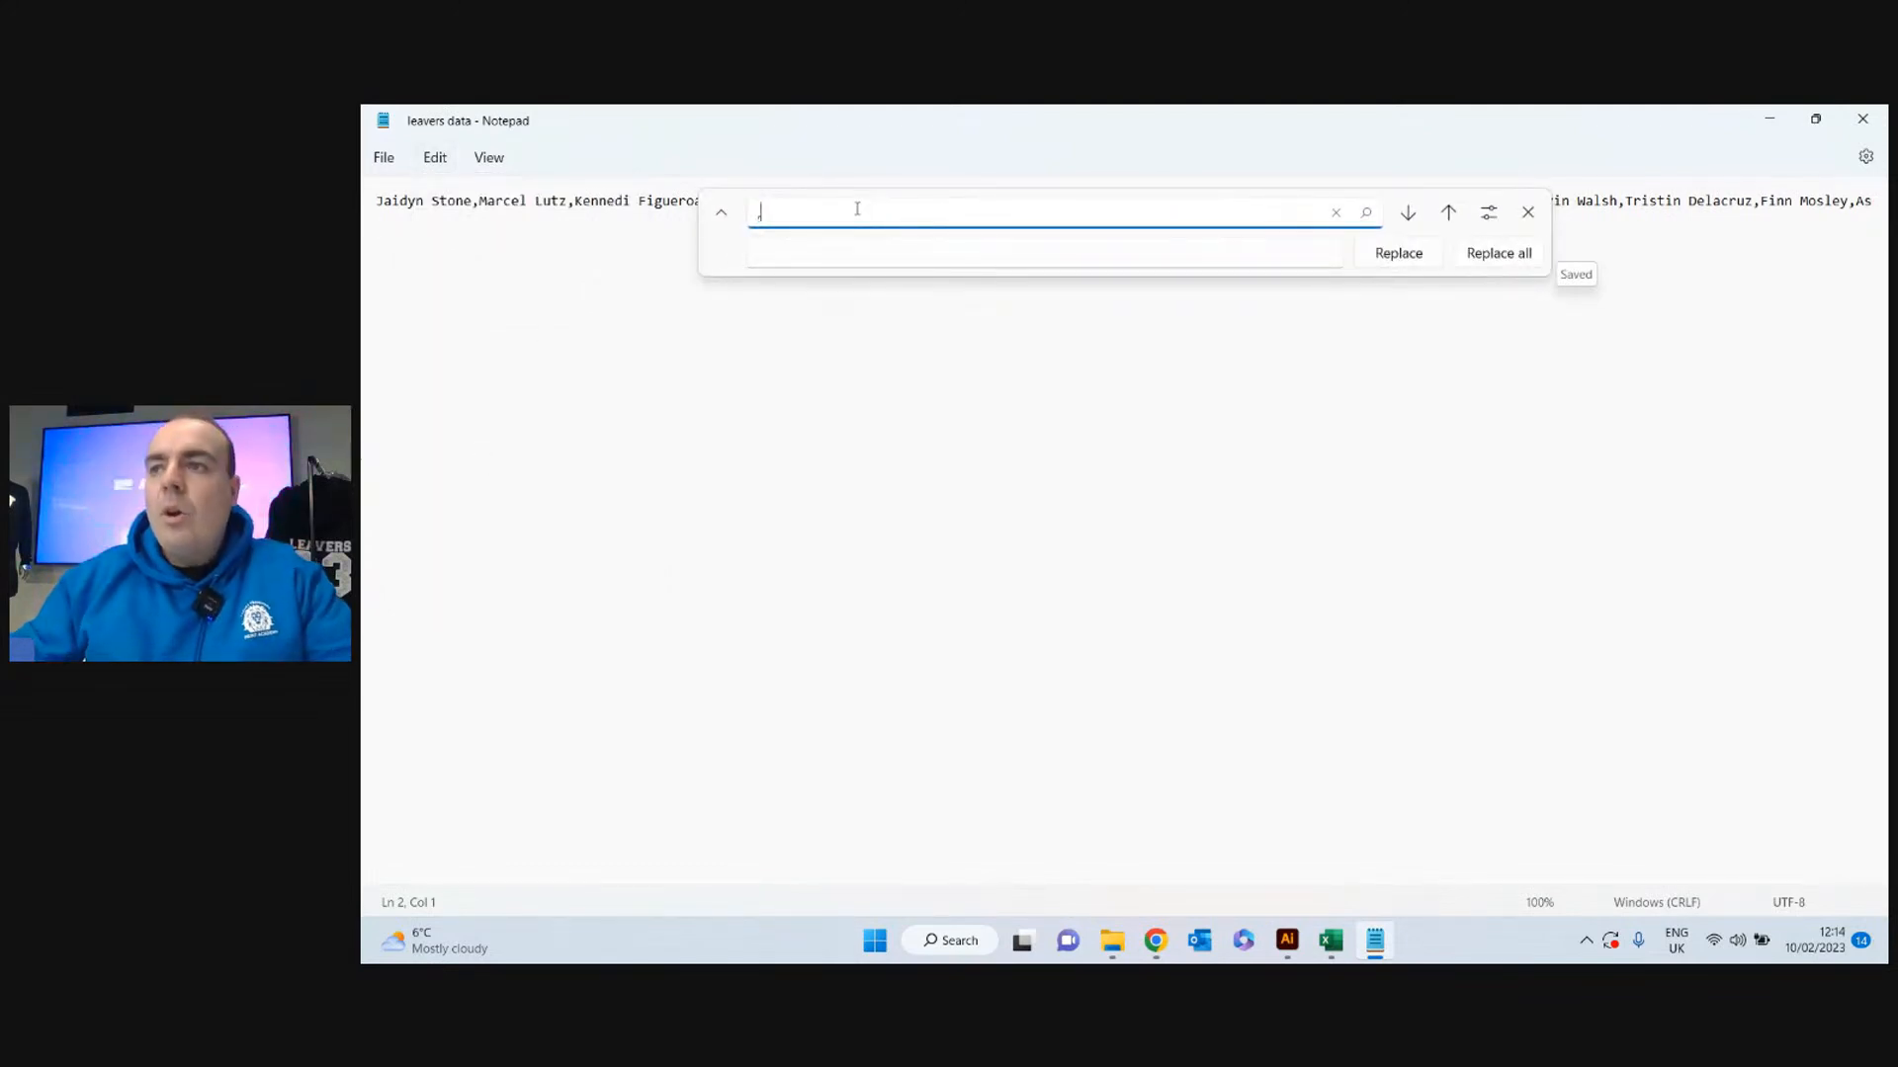
{"action": "left_click", "coordinate": [1529, 214]}
Replace every comma in the list of names with a space and close the find-and-replace box.
{"action": "left_click", "coordinate": [435, 157]}
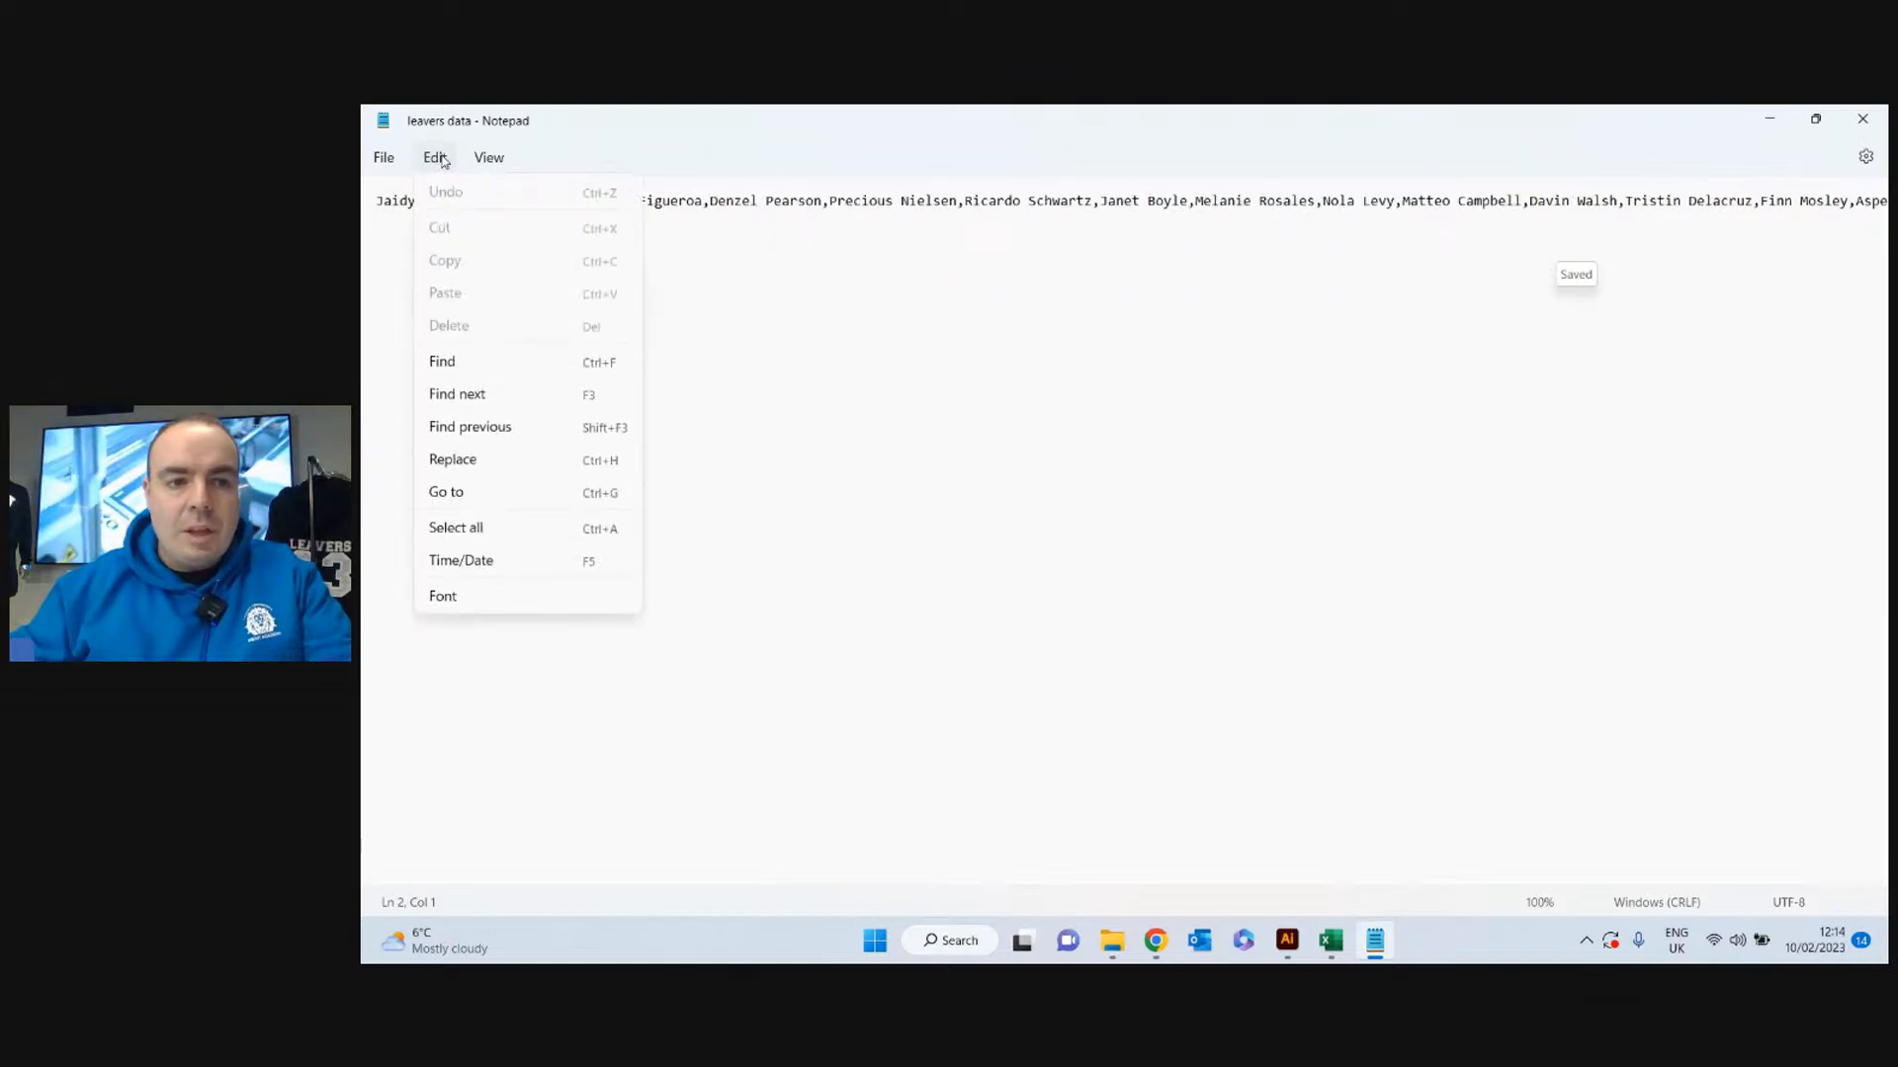
{"action": "left_click", "coordinate": [473, 467]}
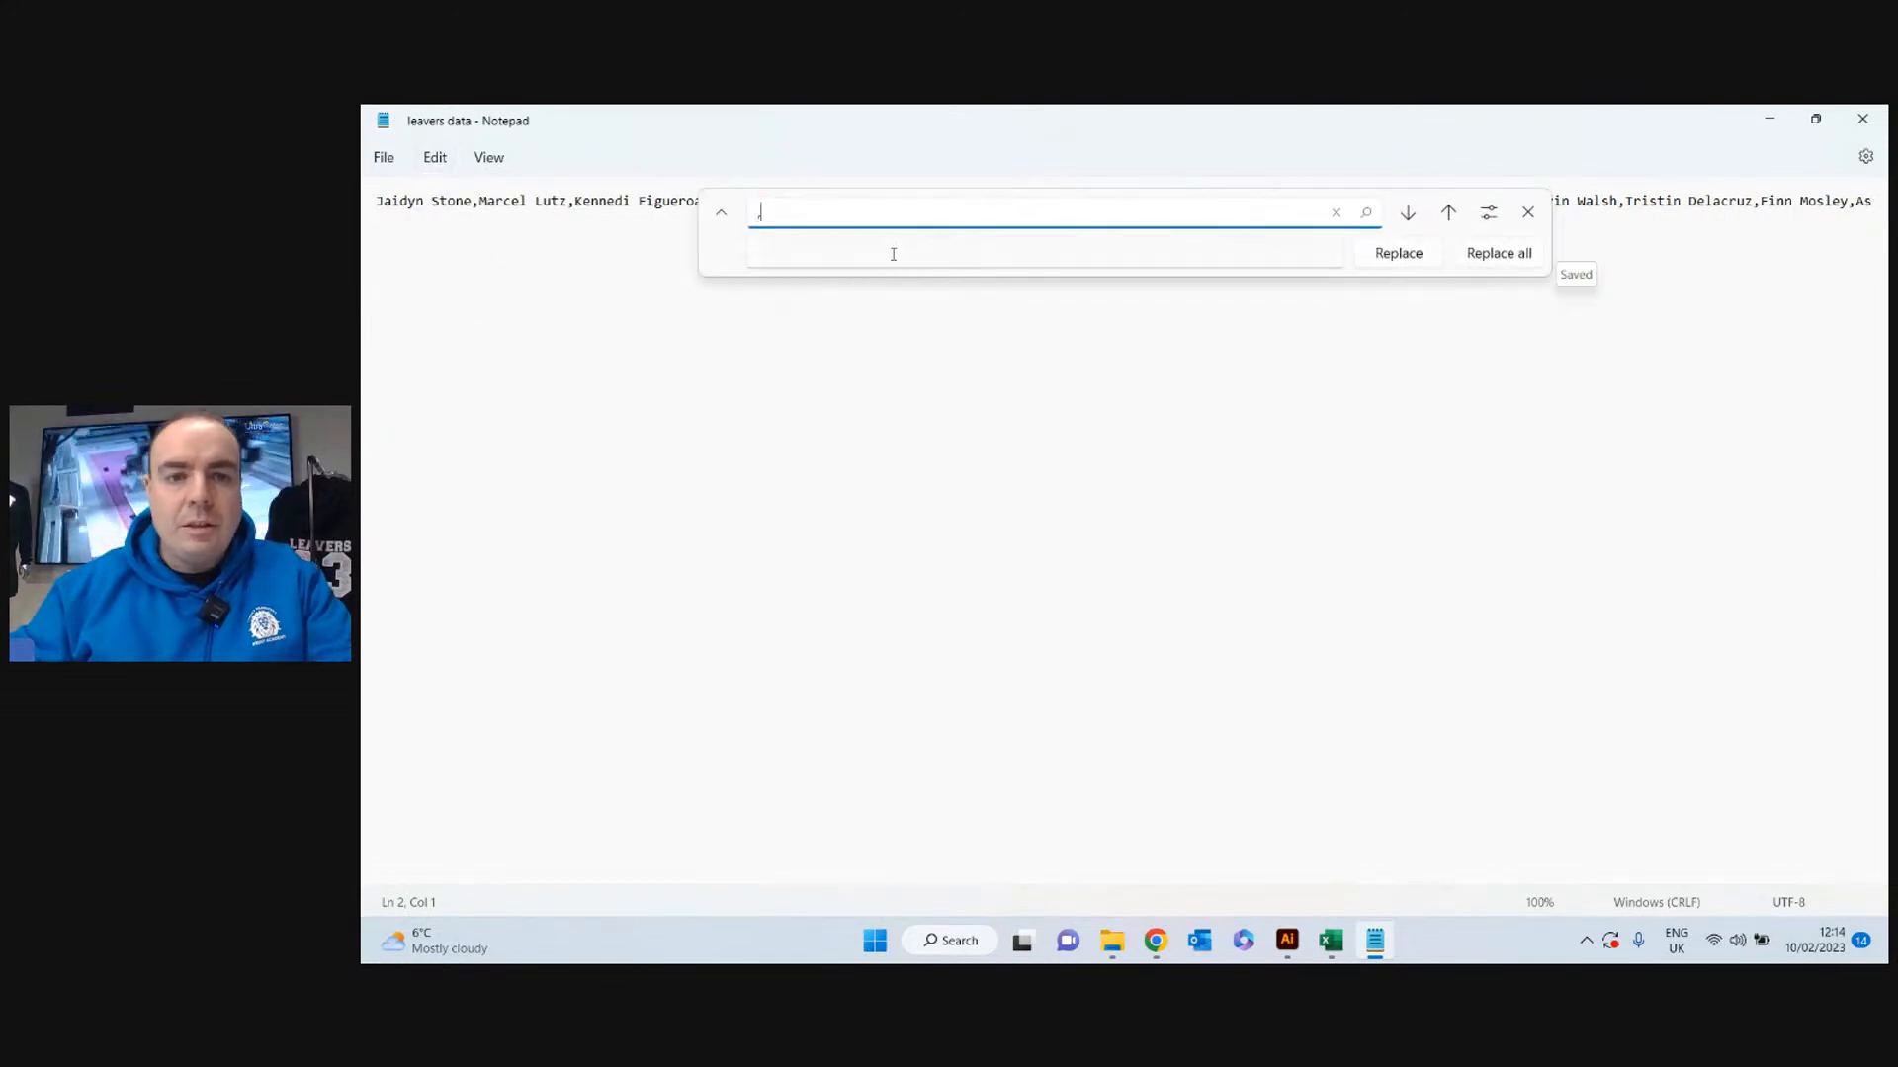
{"action": "left_click", "coordinate": [793, 254]}
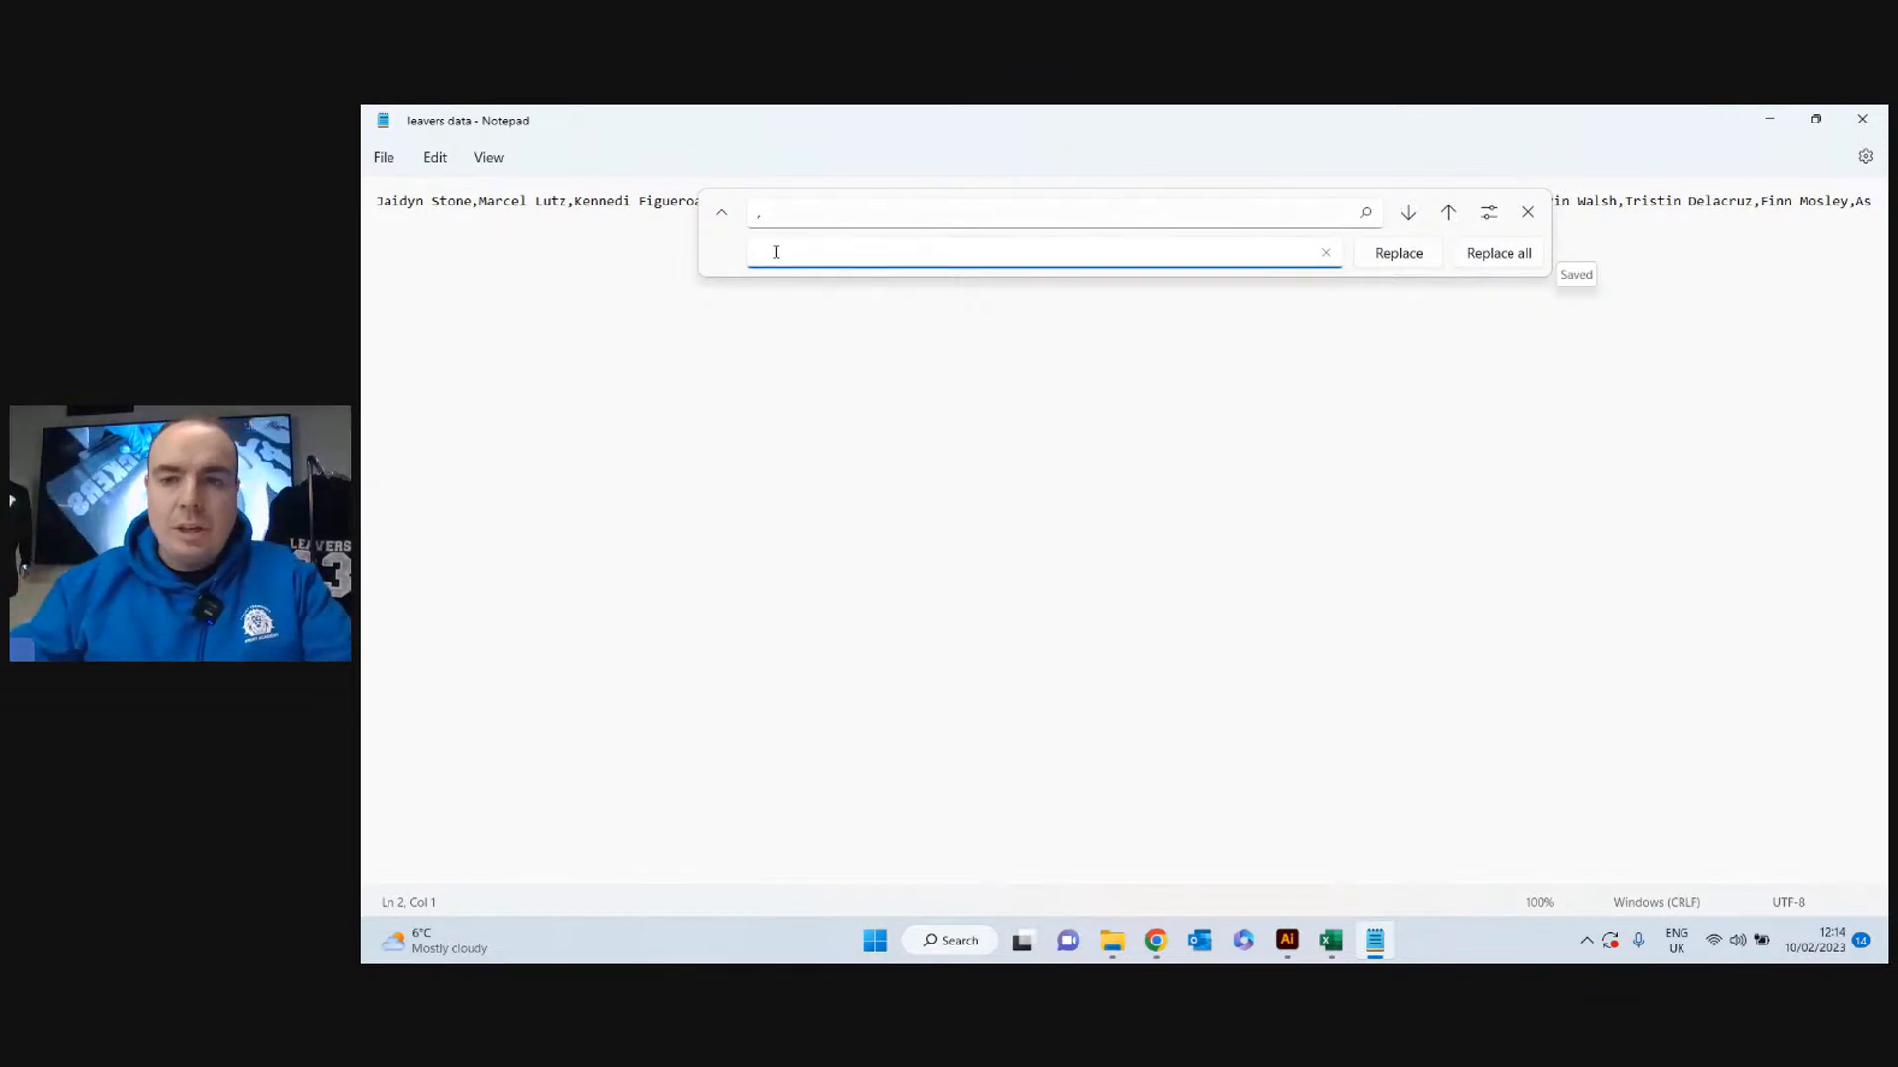
{"action": "left_click", "coordinate": [1500, 254]}
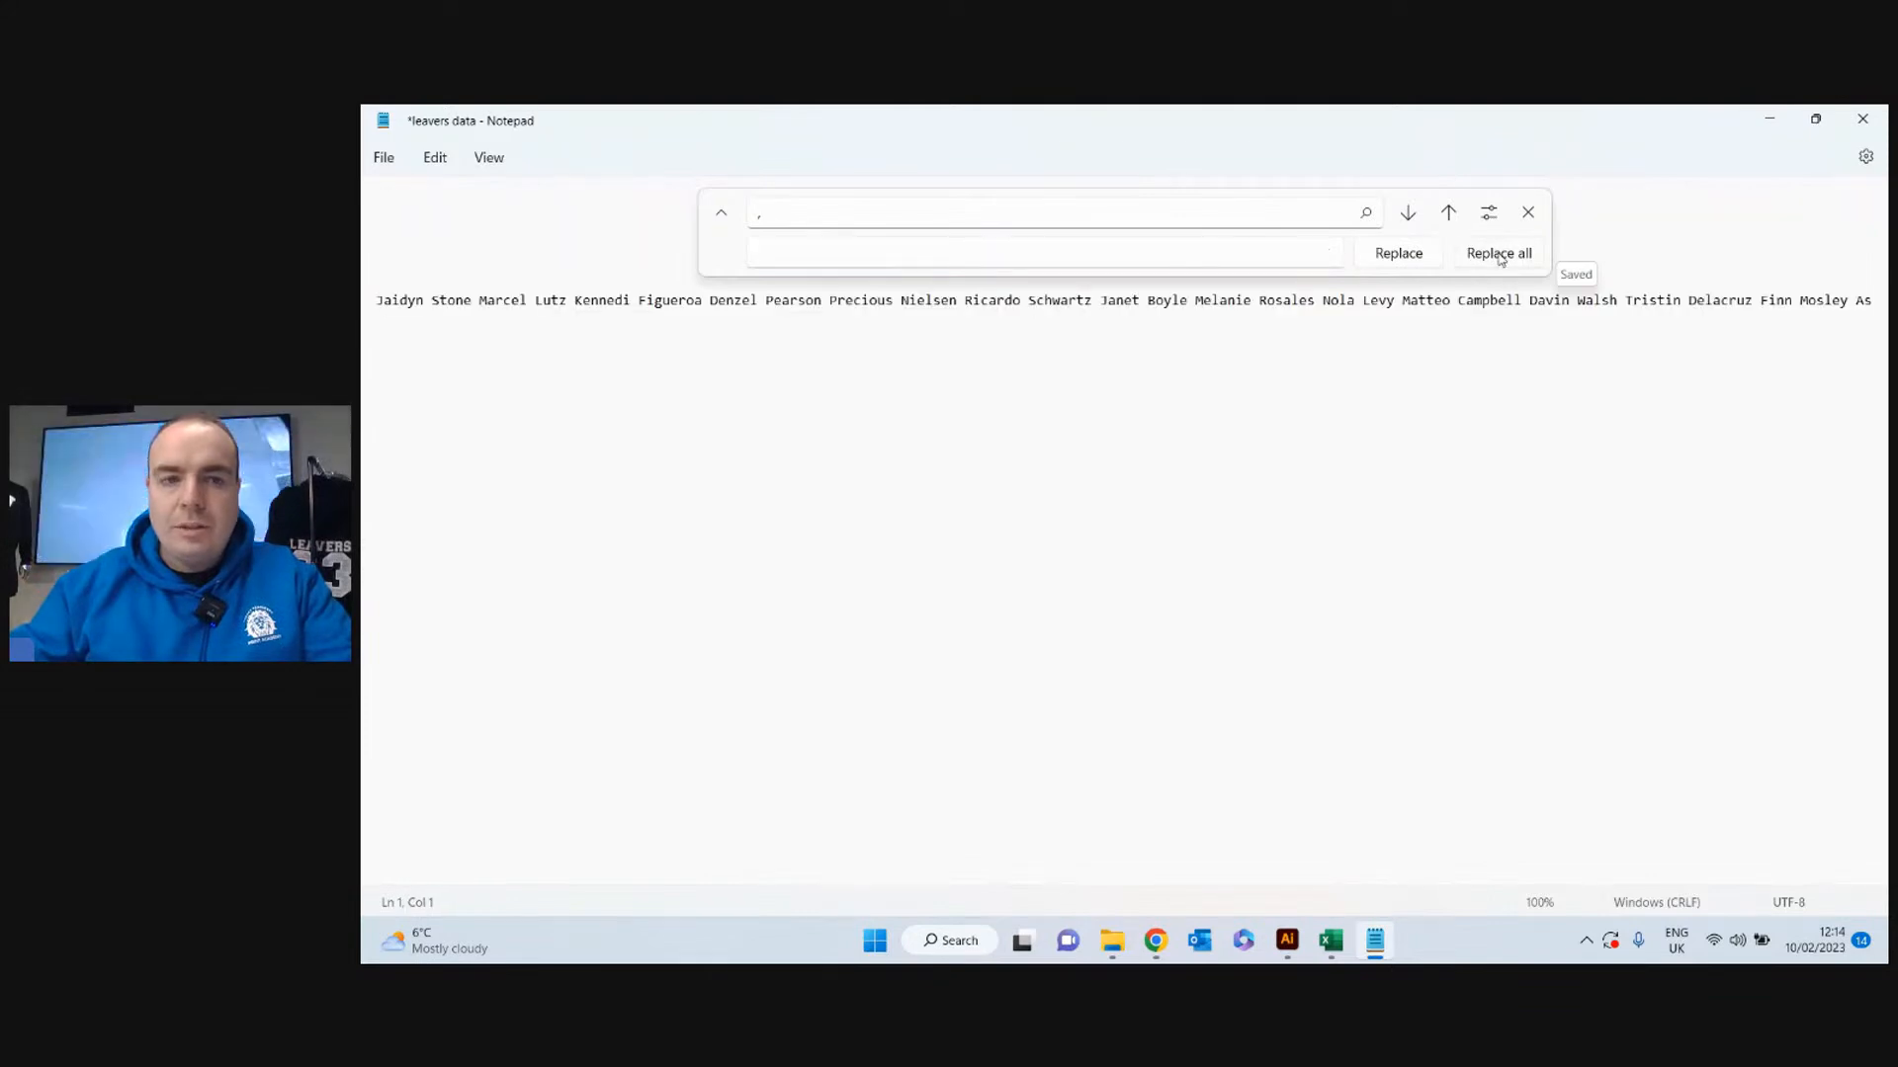
{"action": "left_click", "coordinate": [1535, 216]}
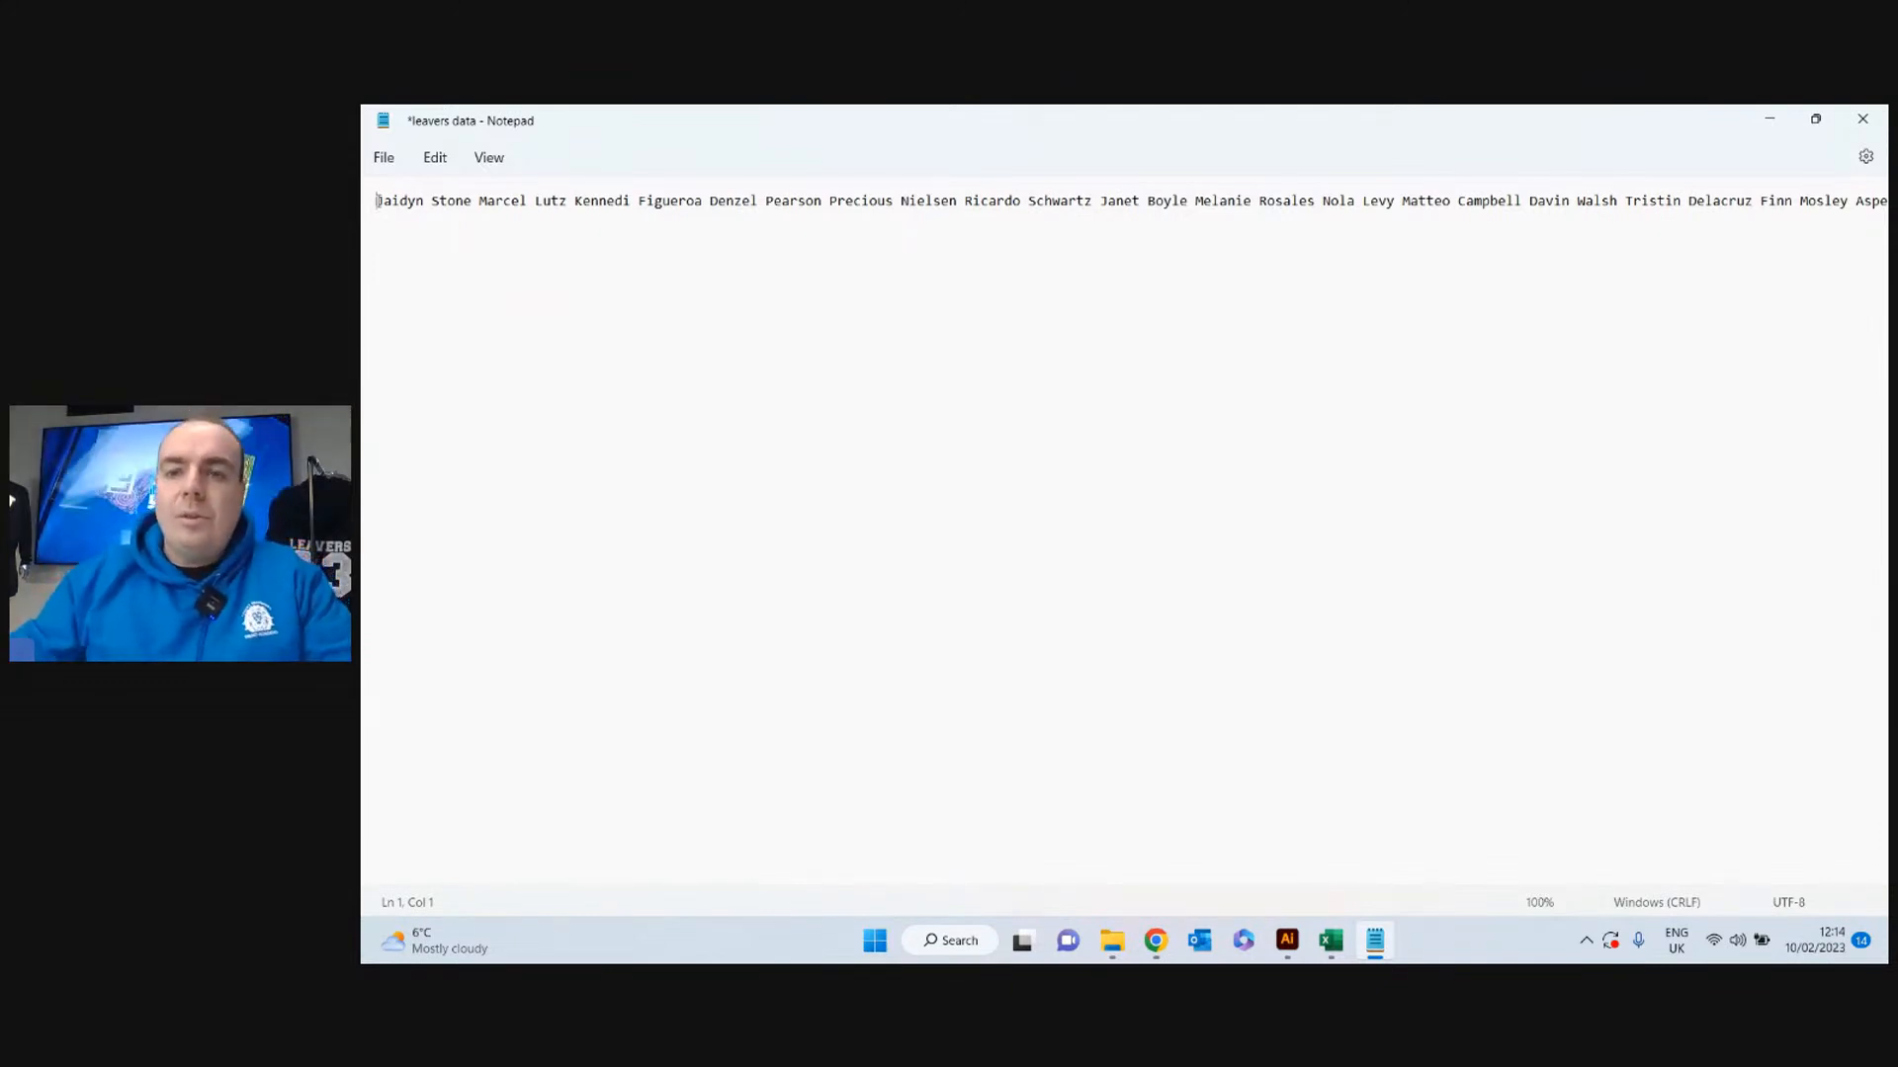
Select the whole line of space-separated names and cut it to the clipboard.
{"action": "left_click_drag", "start_coordinate": [376, 201], "coordinate": [1886, 202]}
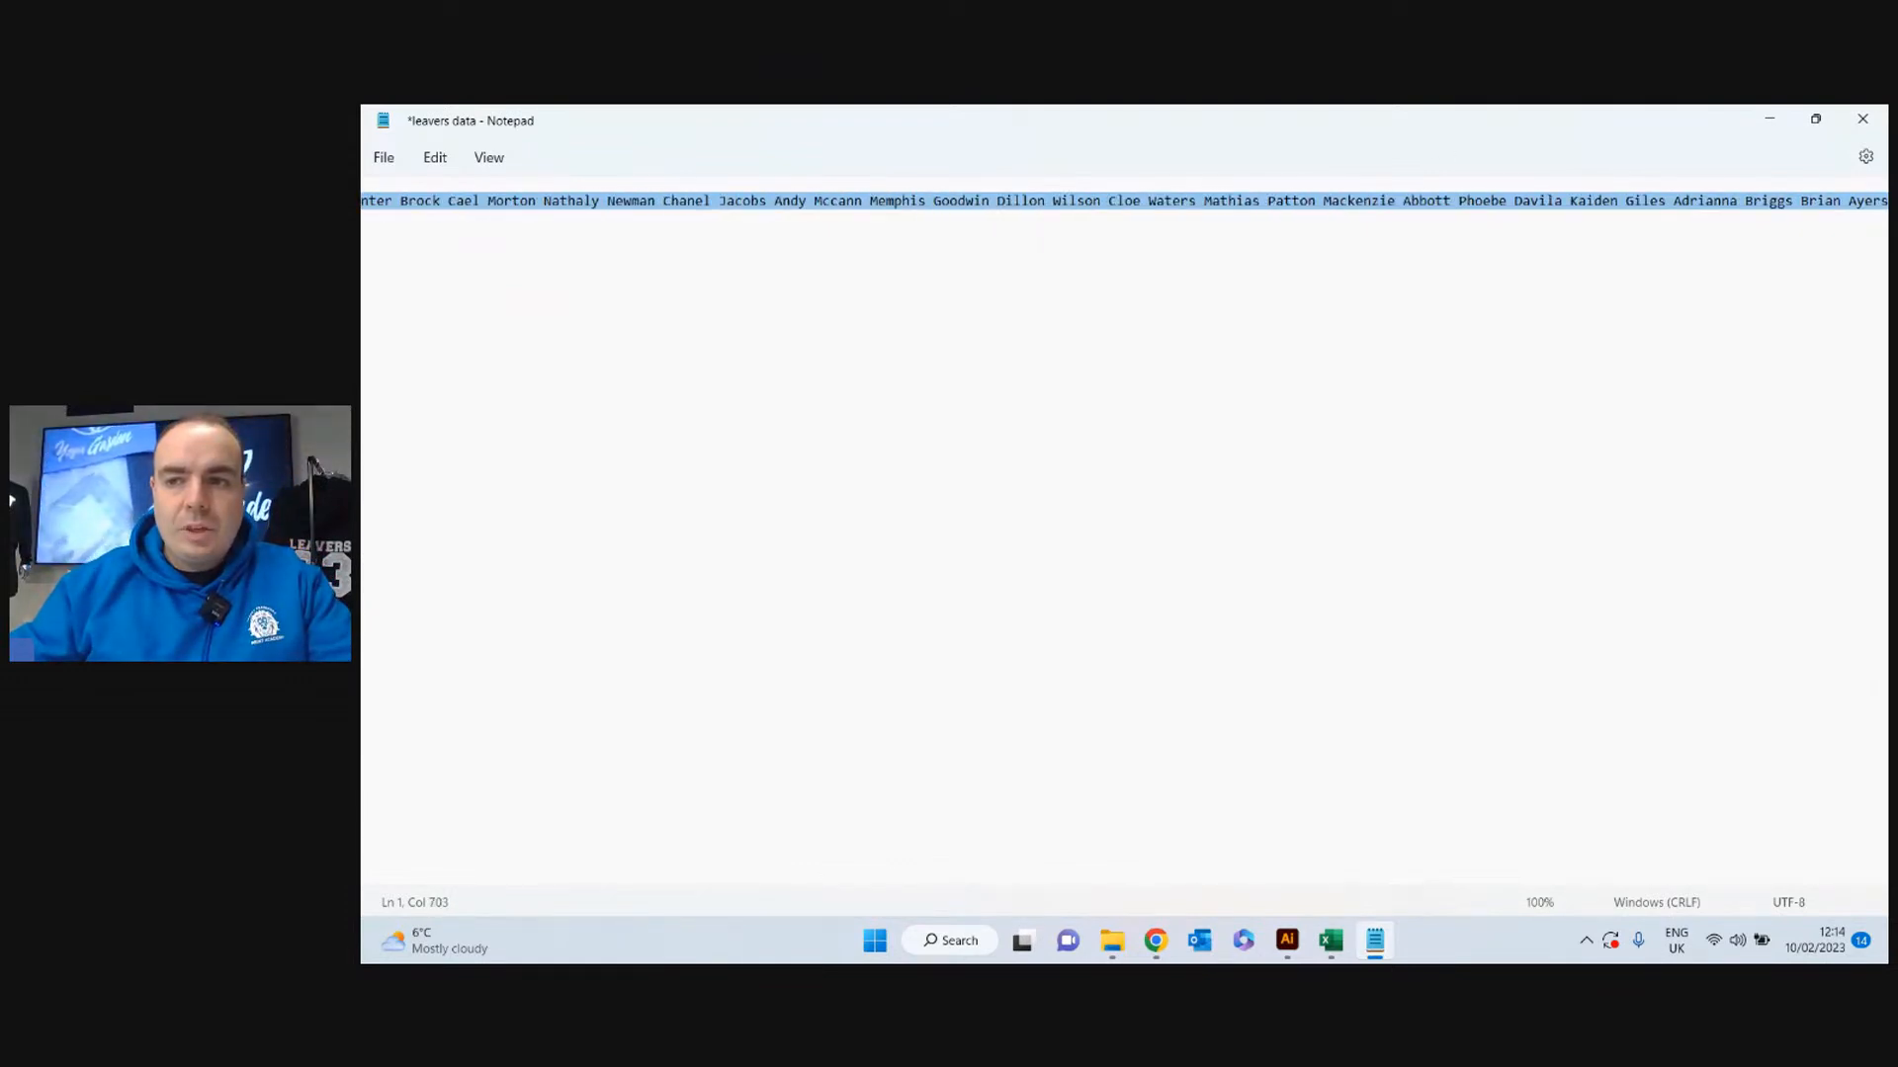
{"action": "right_click", "coordinate": [1376, 202]}
{"action": "left_click", "coordinate": [1423, 259]}
{"action": "left_click", "coordinate": [1436, 263]}
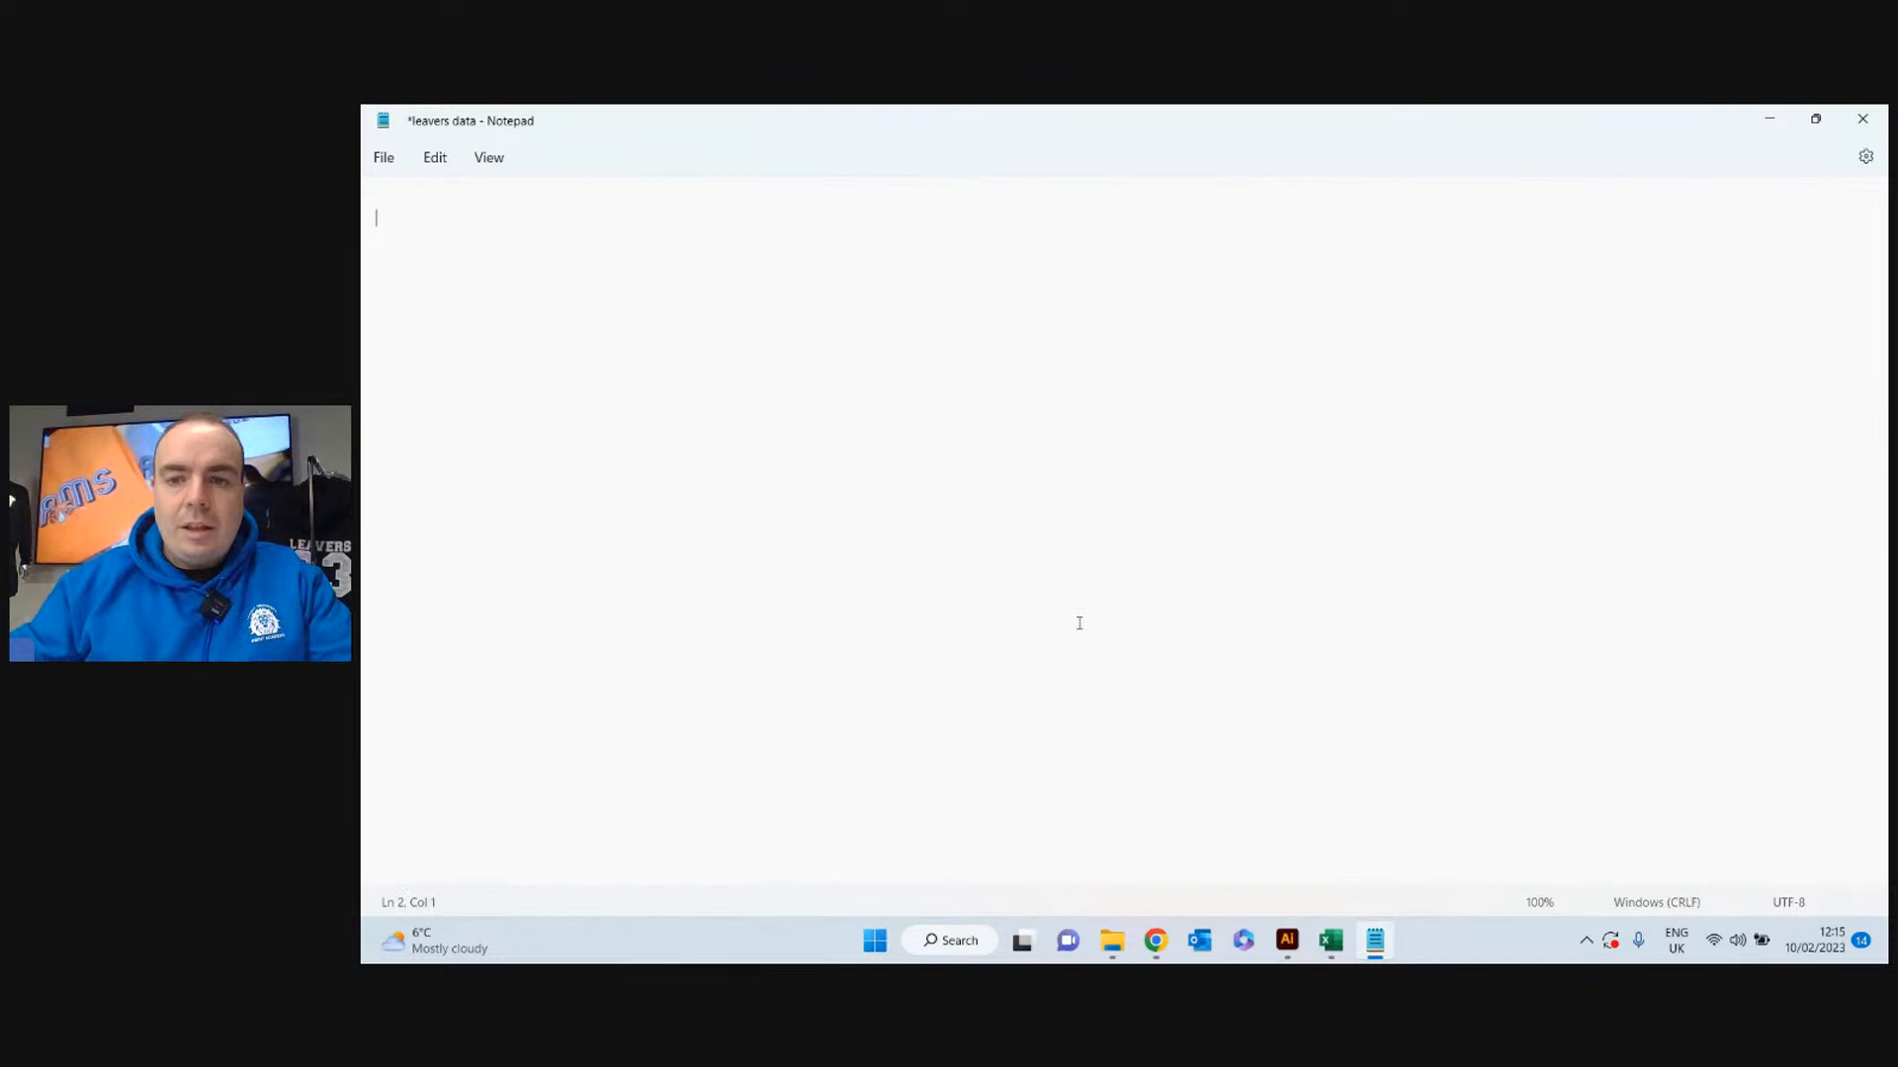
Switch to Illustrator and replace the placeholder names inside the 23 with the cut list of names.
{"action": "left_click", "coordinate": [1287, 940]}
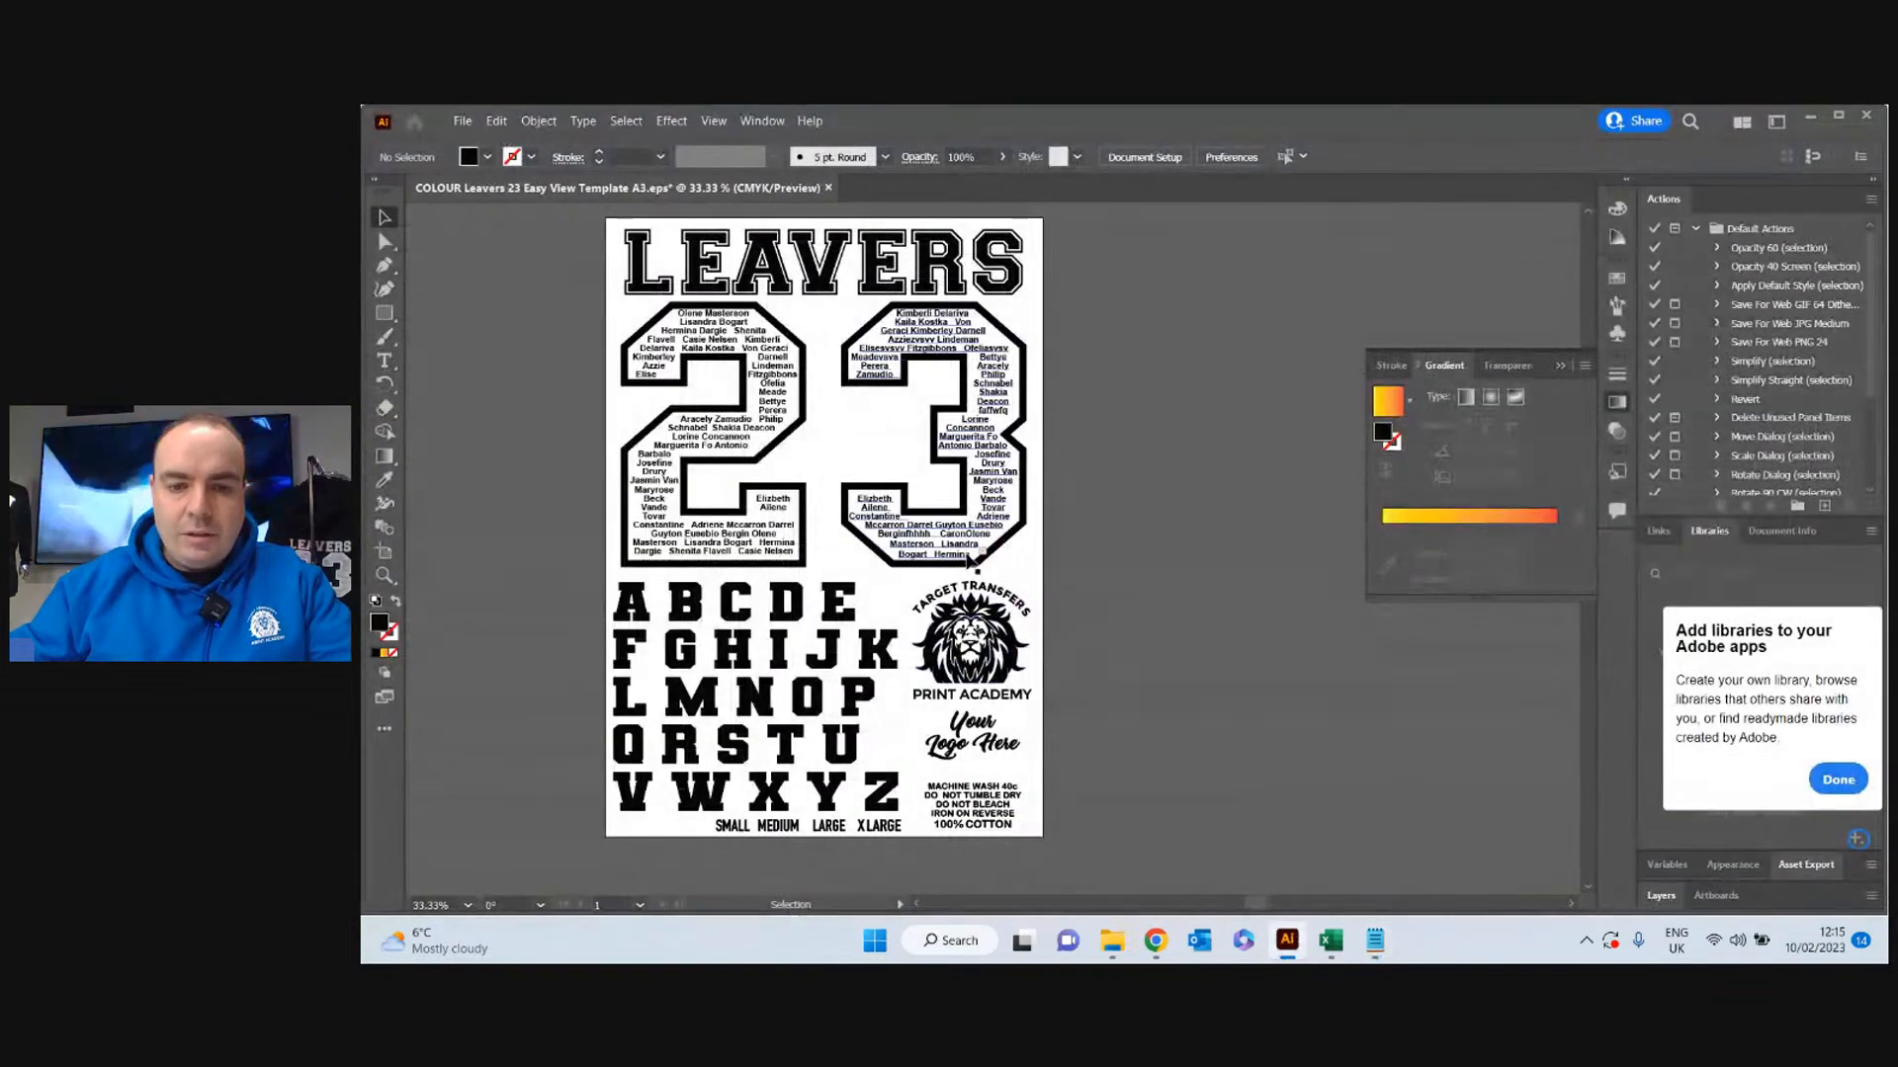
{"action": "left_click", "coordinate": [961, 544]}
{"action": "double_click", "coordinate": [961, 547]}
{"action": "left_click_drag", "start_coordinate": [974, 553], "coordinate": [674, 318]}
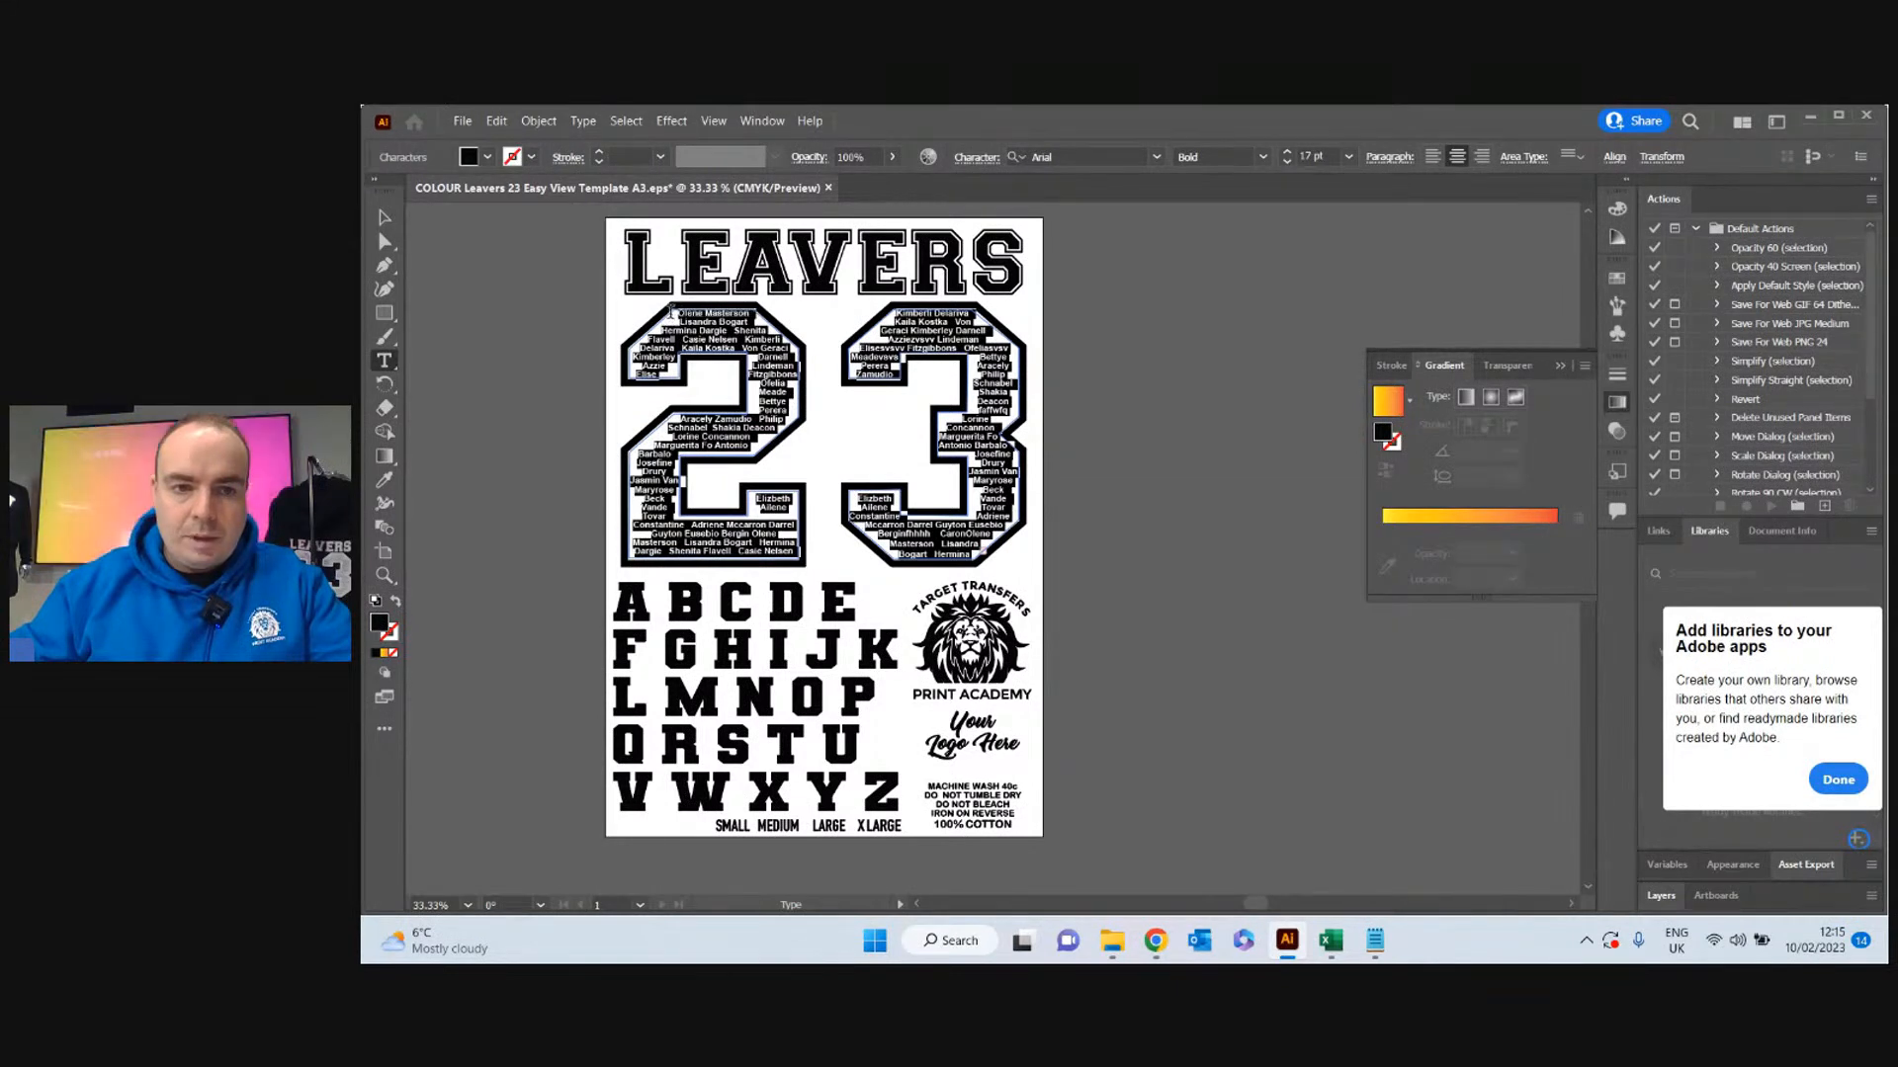
{"action": "key", "text": "ctrl+v"}
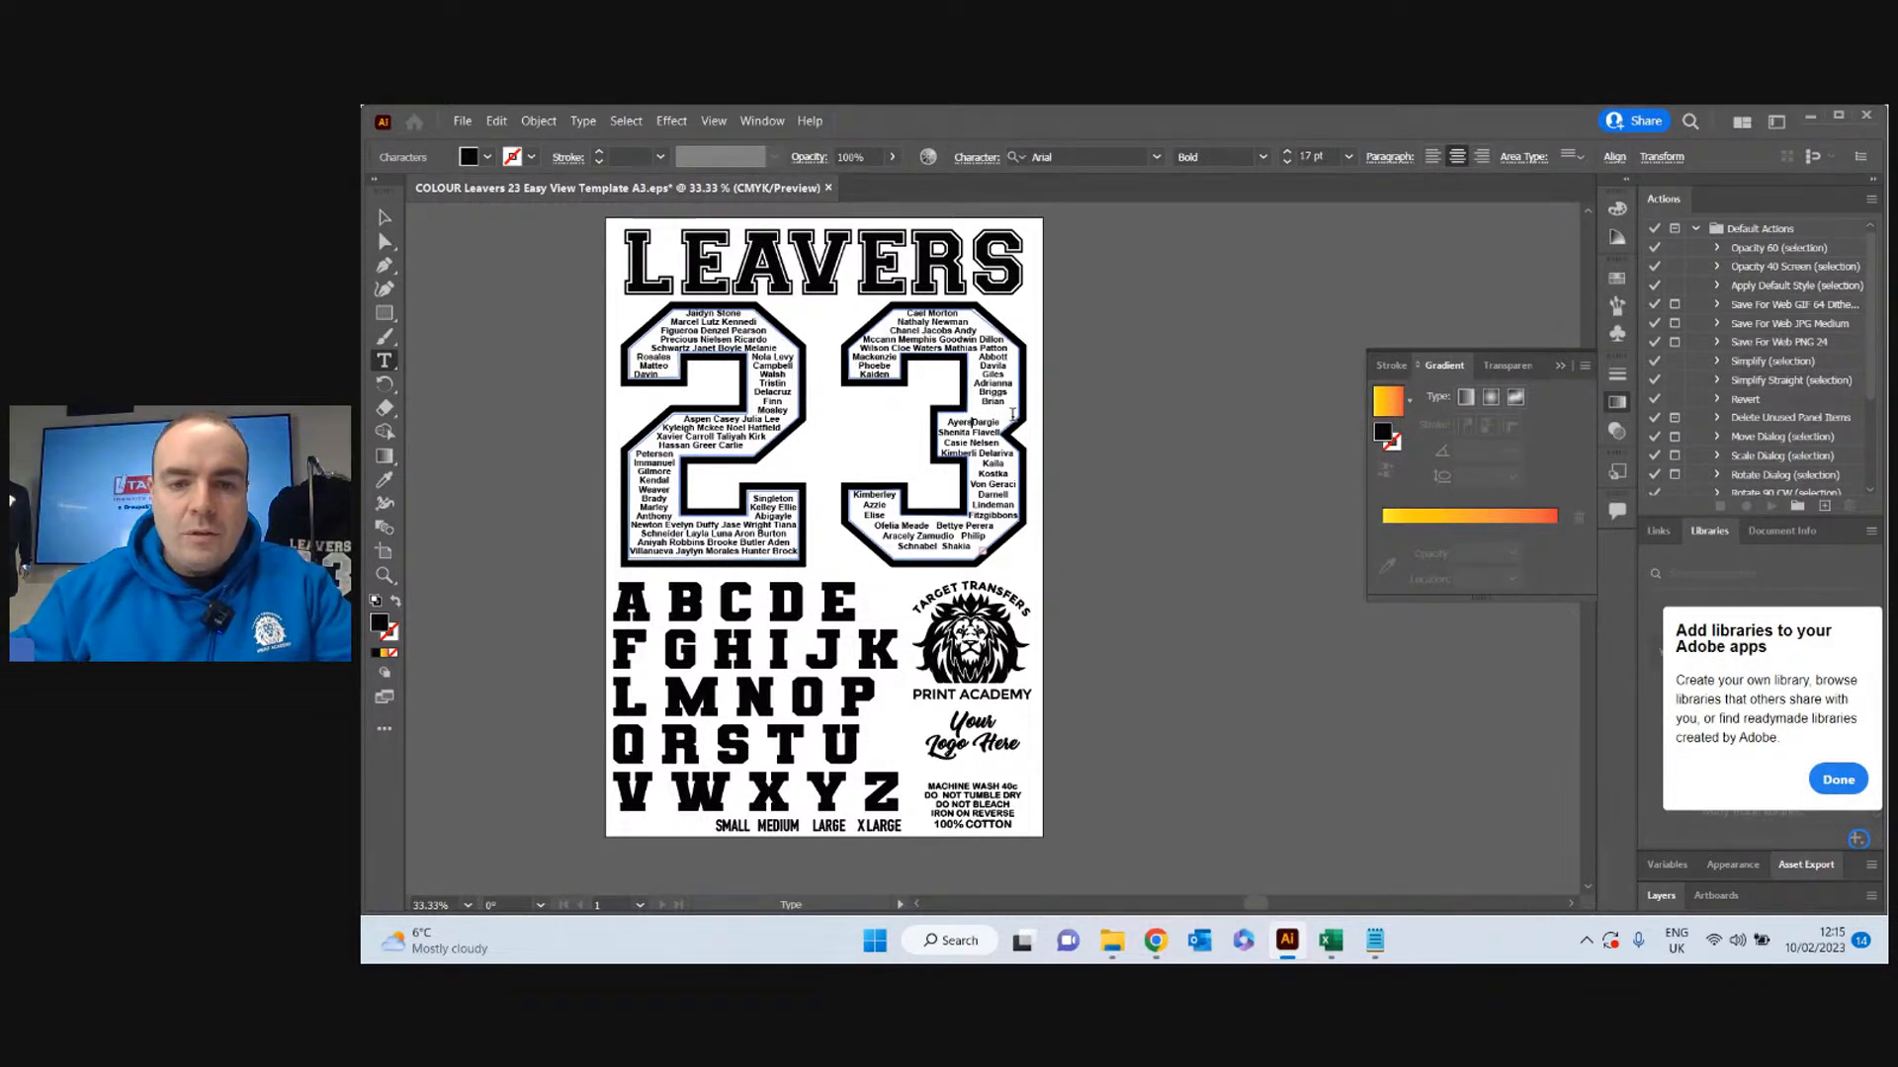
Replace the leftover placeholder names after the end of the list in the 3 with a second paste of the names.
{"action": "left_click_drag", "start_coordinate": [974, 423], "coordinate": [1034, 560]}
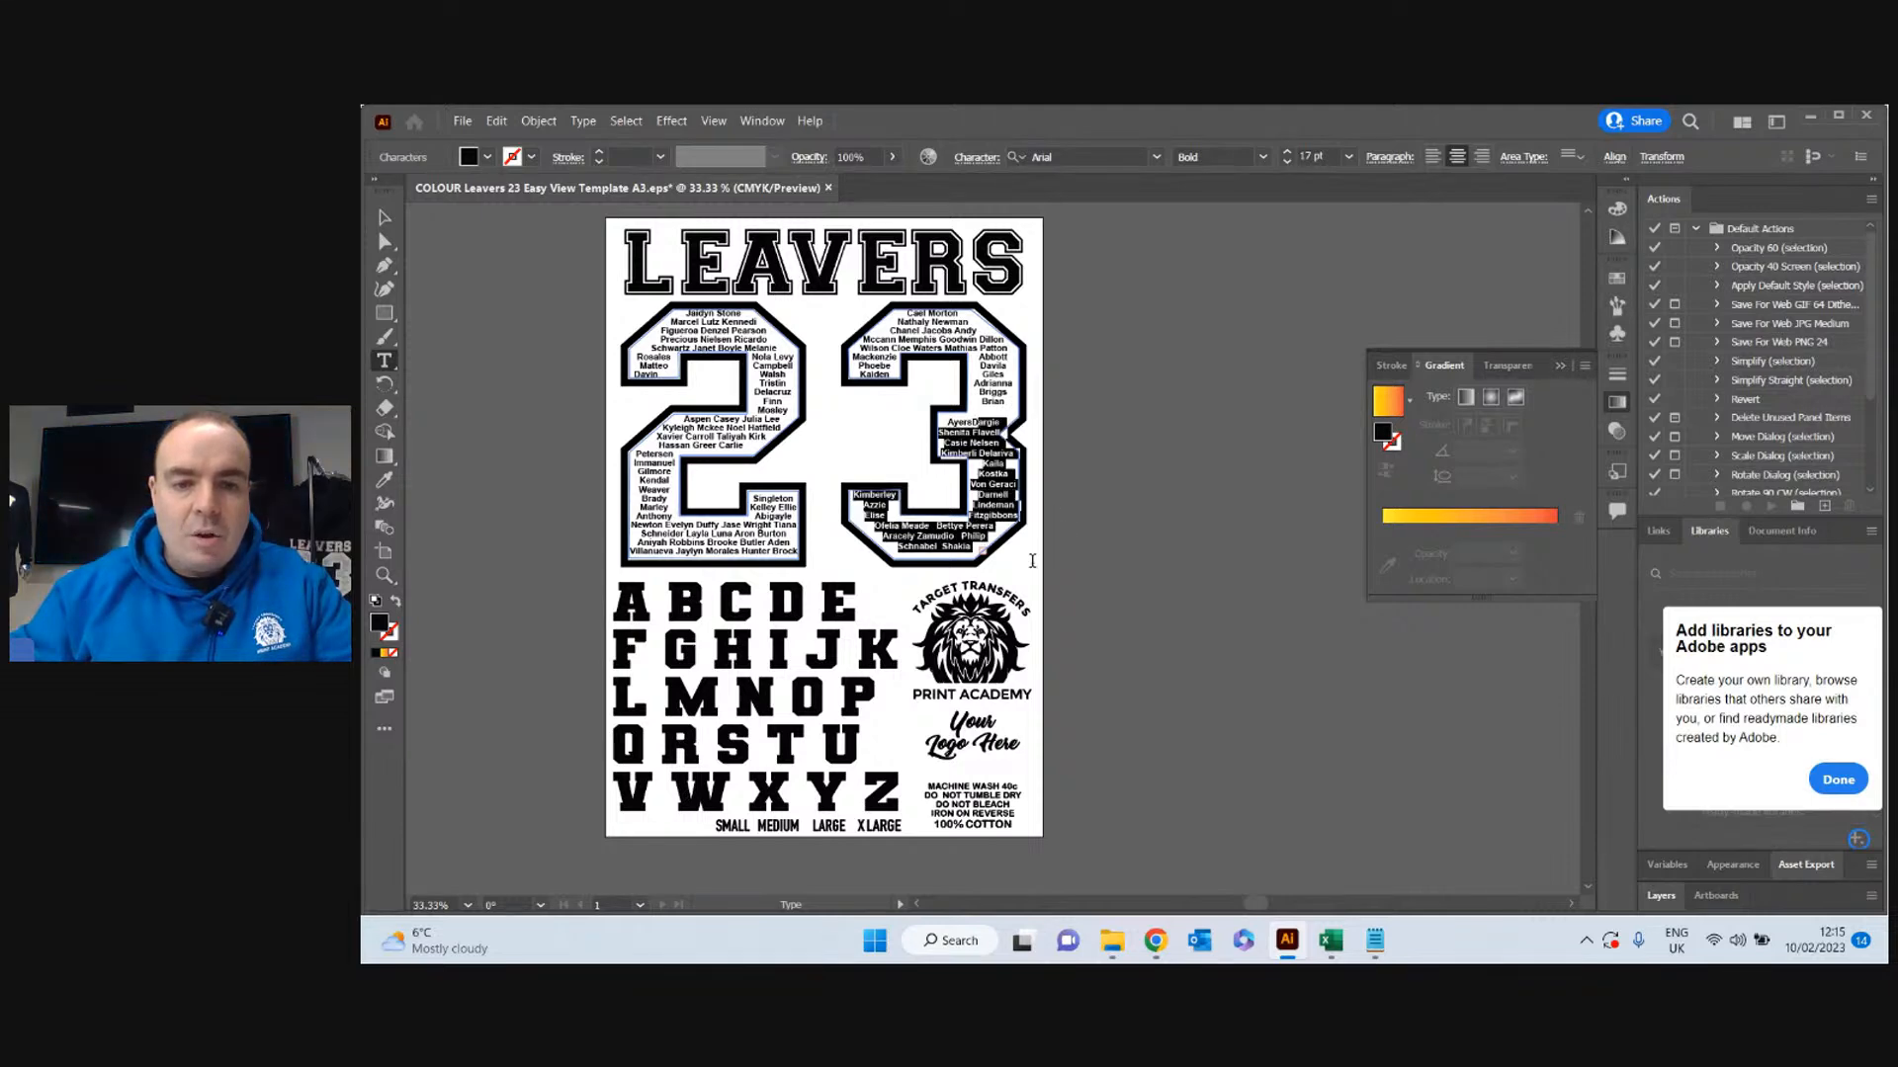
{"action": "key", "text": "ctrl+v"}
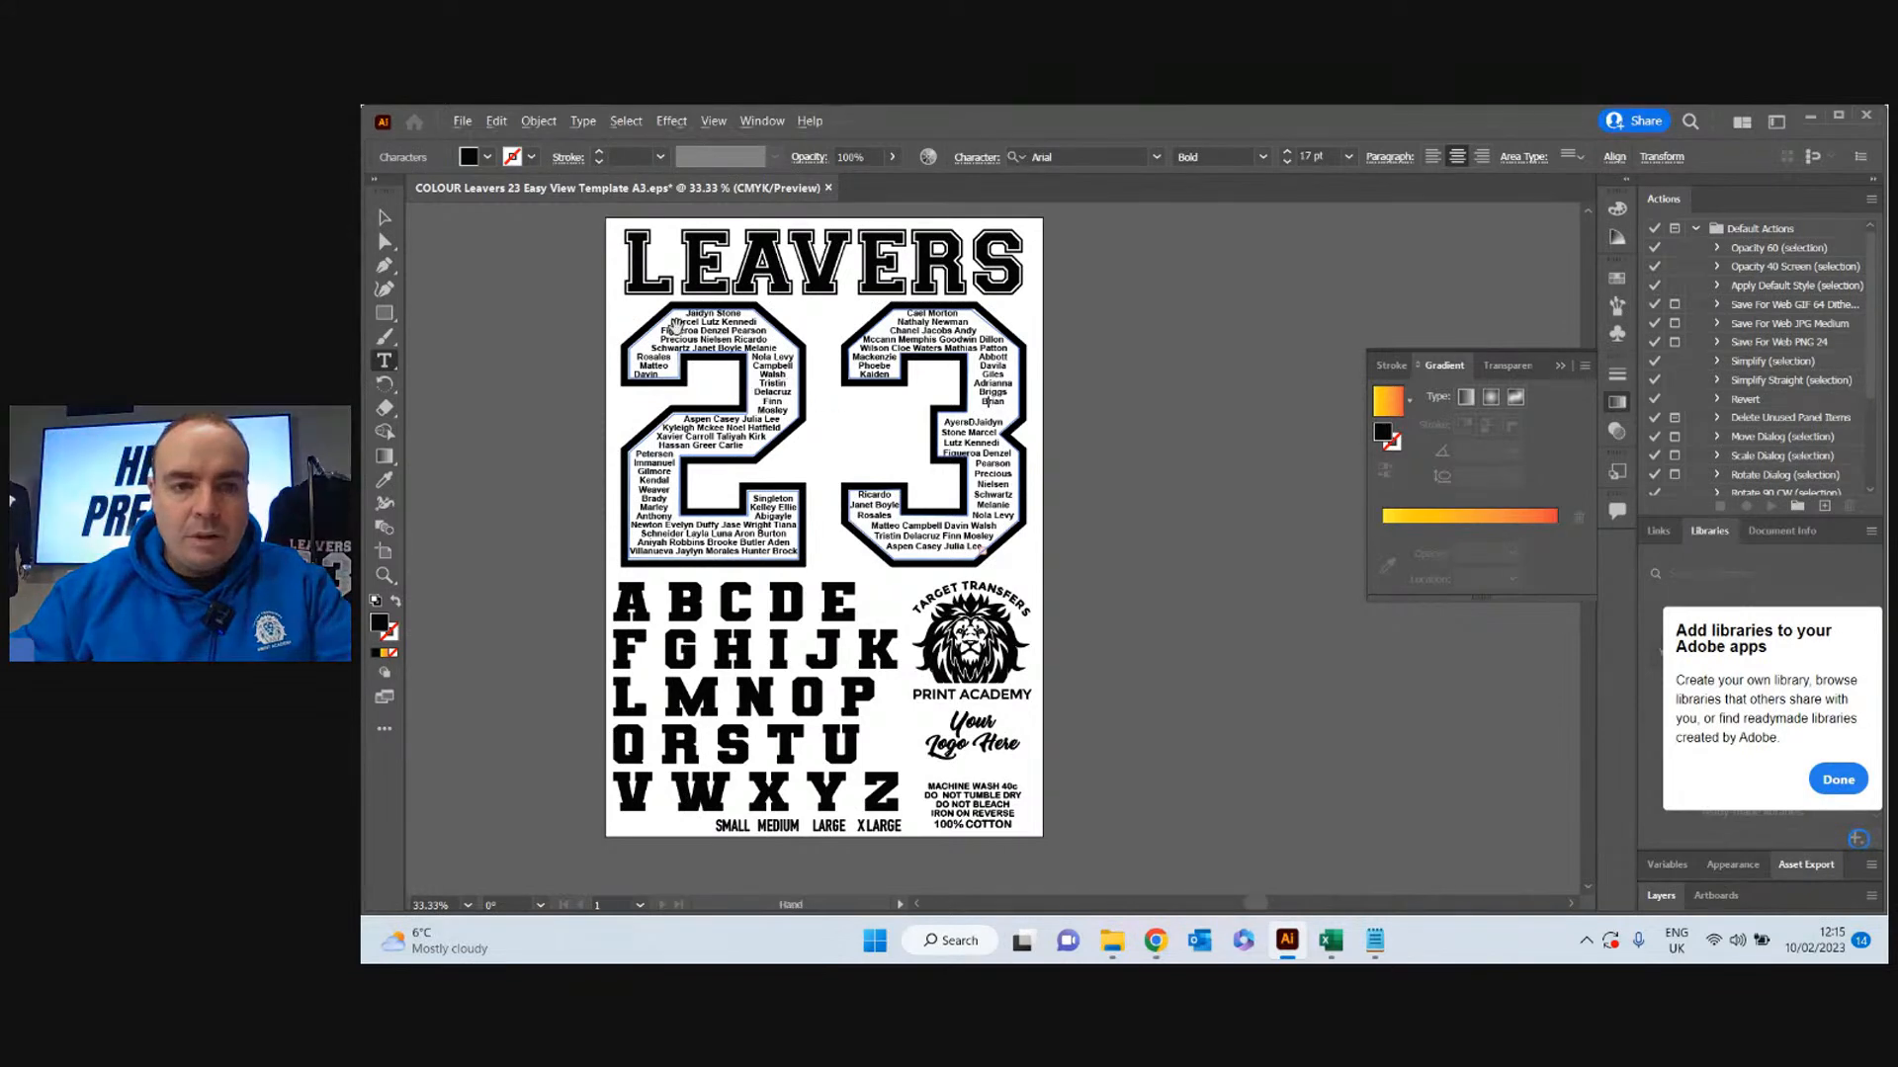
{"action": "scroll", "coordinate": [677, 327], "scroll_direction": "up", "scroll_amount": 4}
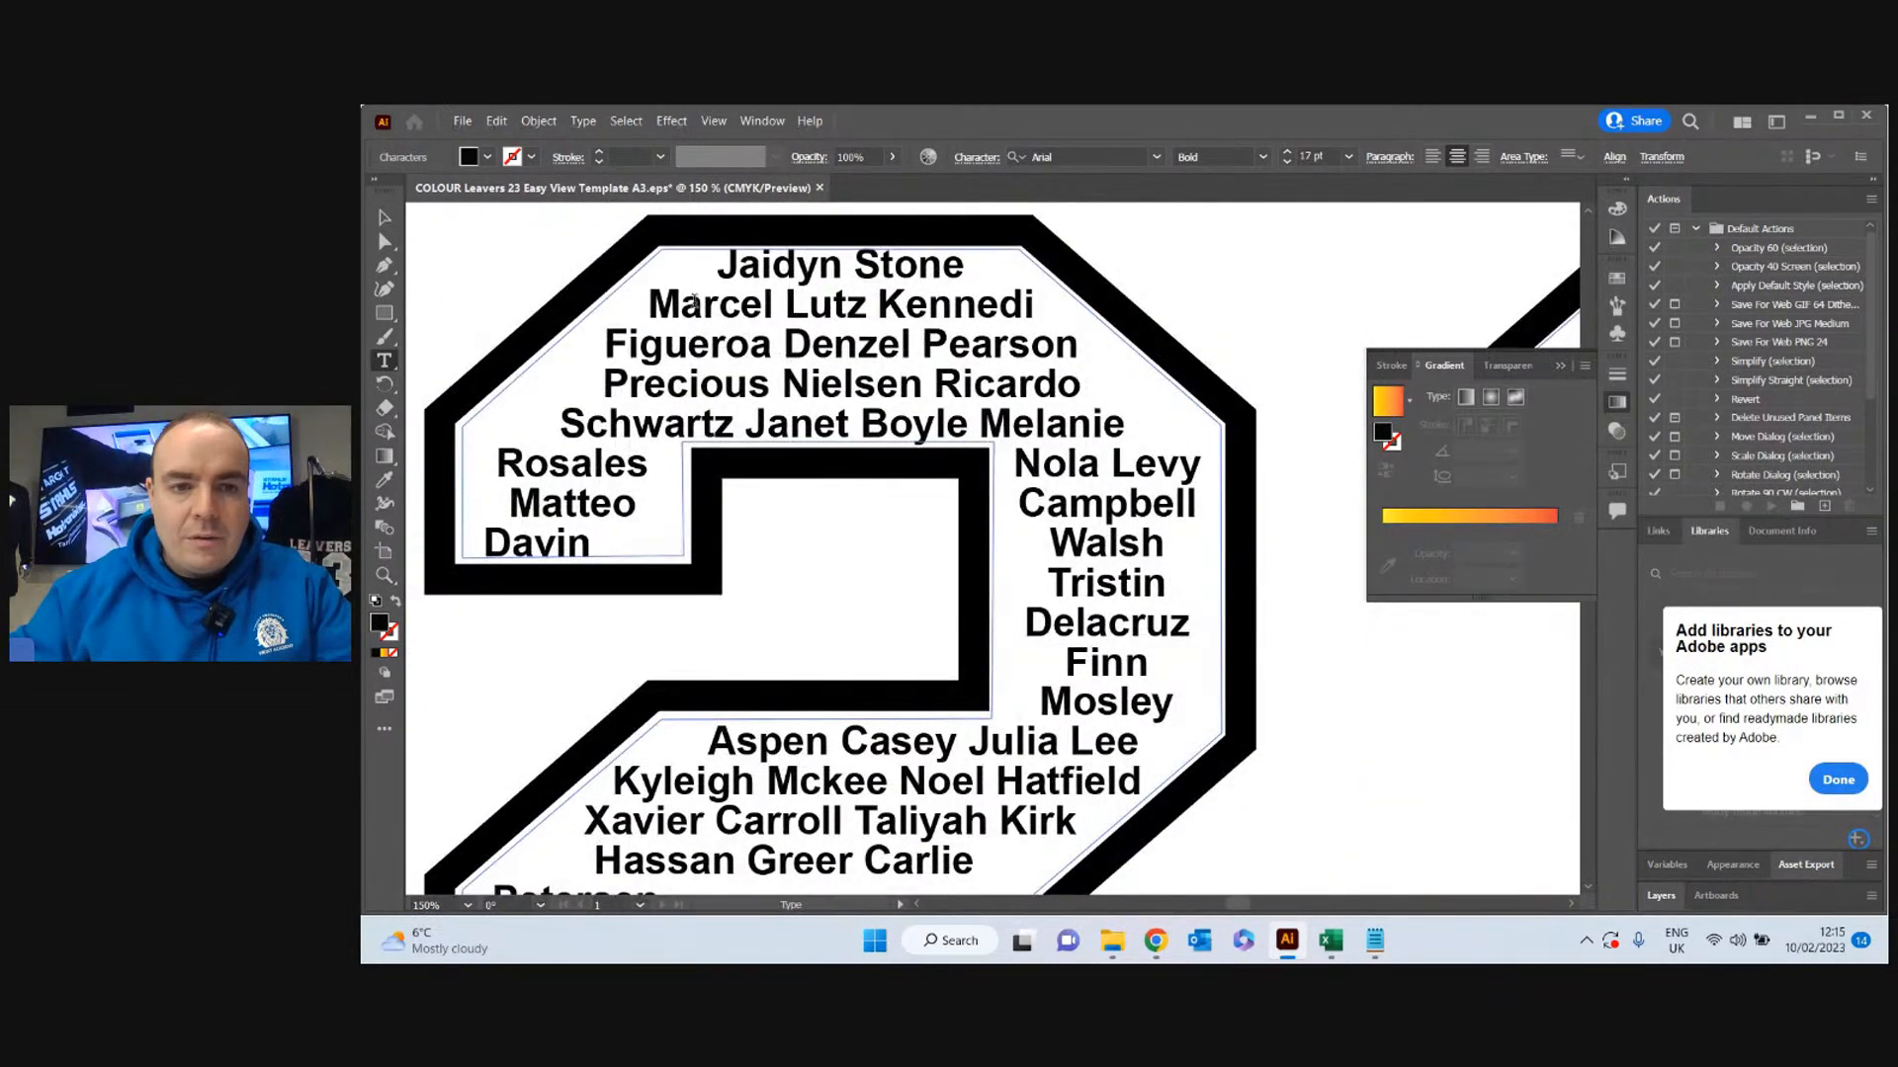
{"action": "scroll", "coordinate": [878, 336], "scroll_direction": "down", "scroll_amount": 1}
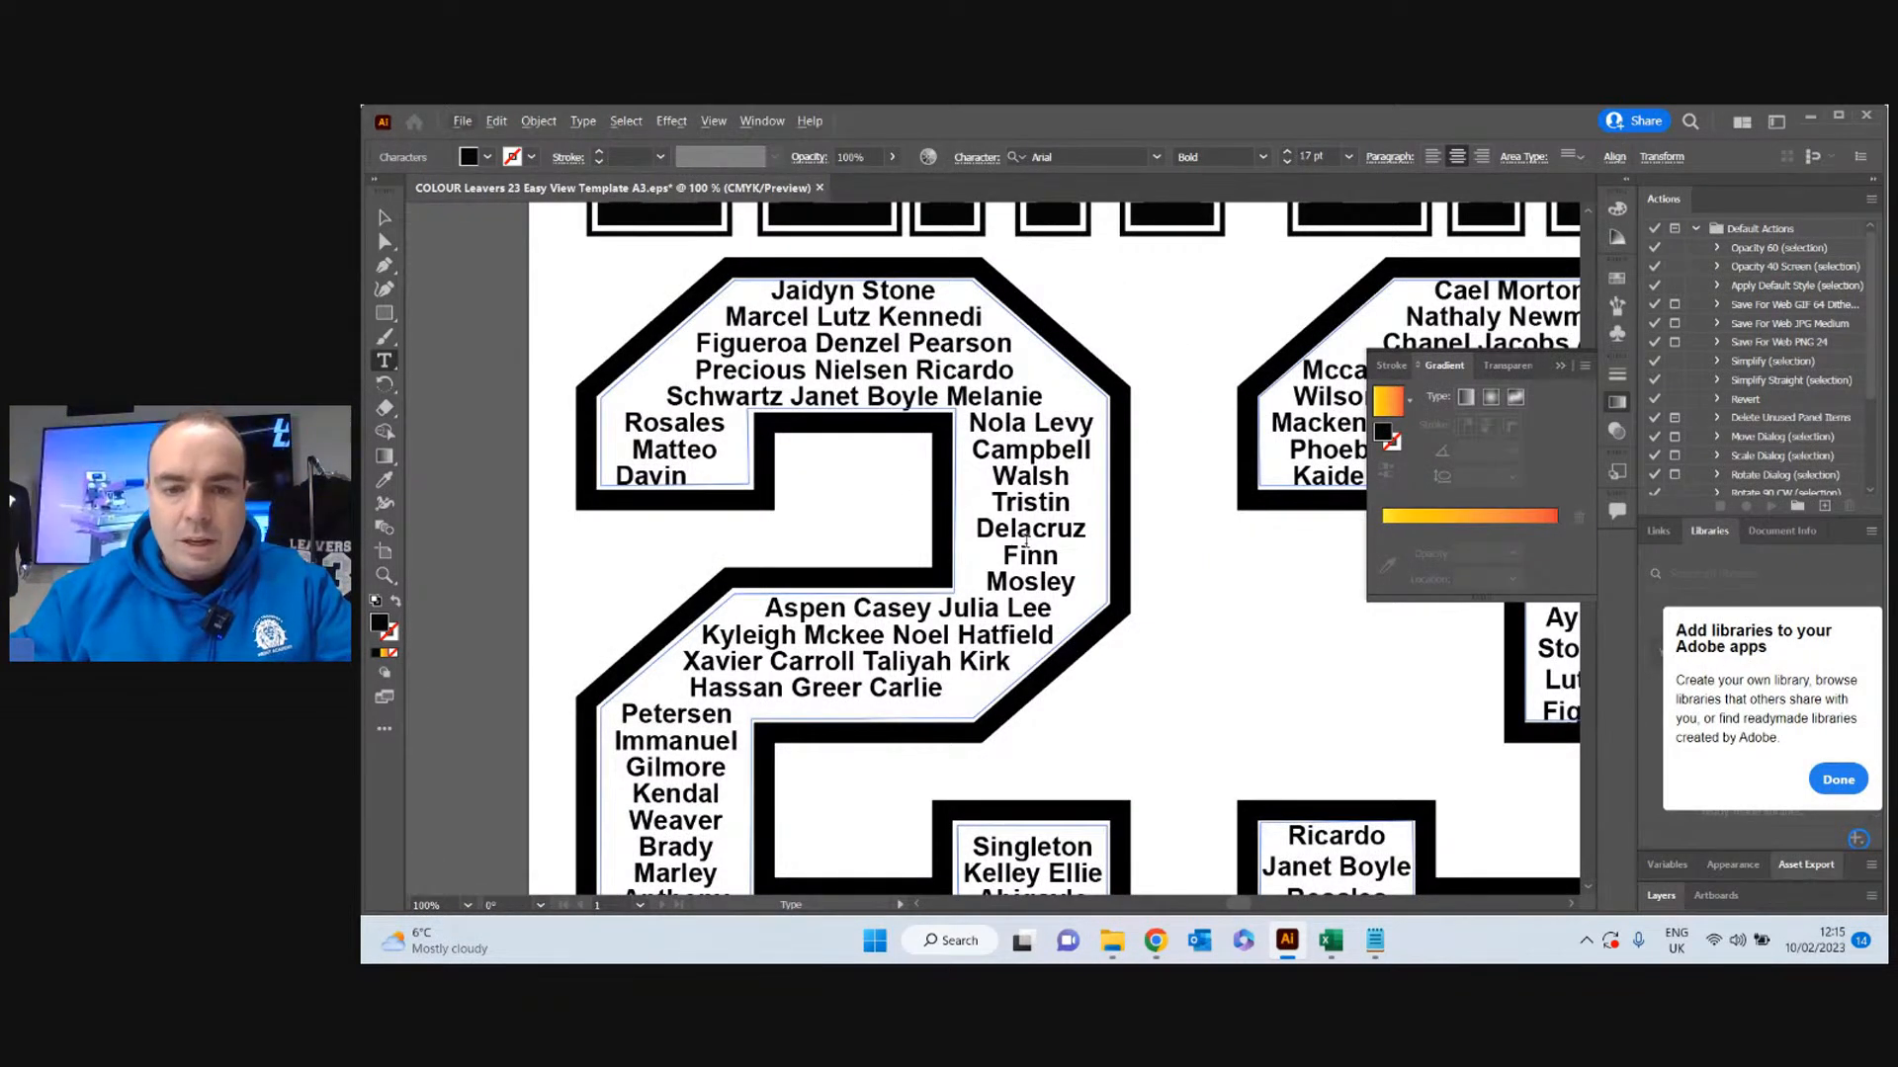
{"action": "scroll", "coordinate": [766, 497], "scroll_direction": "down", "scroll_amount": 1}
{"action": "scroll", "coordinate": [808, 526], "scroll_direction": "down", "scroll_amount": 1}
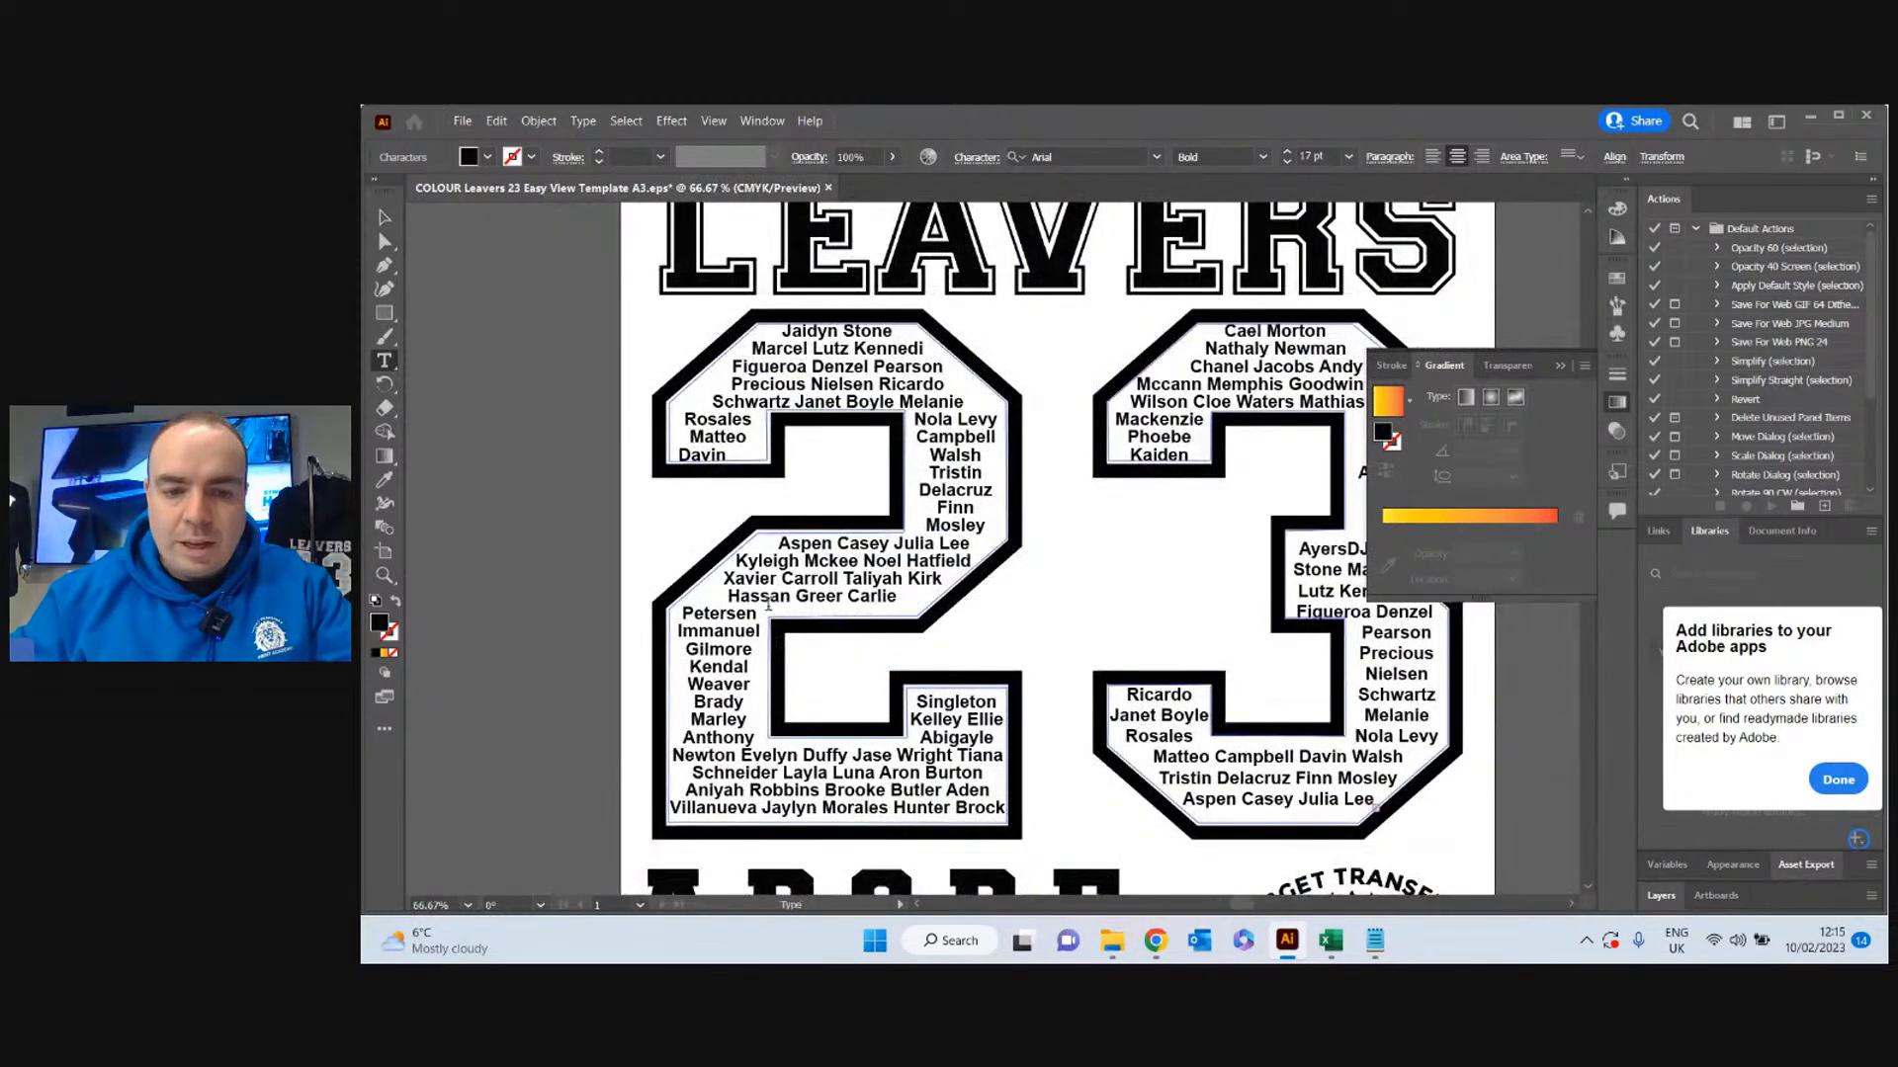
Leave text editing, deselect the names and review the whole Leavers 23 artboard.
{"action": "scroll", "coordinate": [732, 623], "scroll_direction": "down", "scroll_amount": 1}
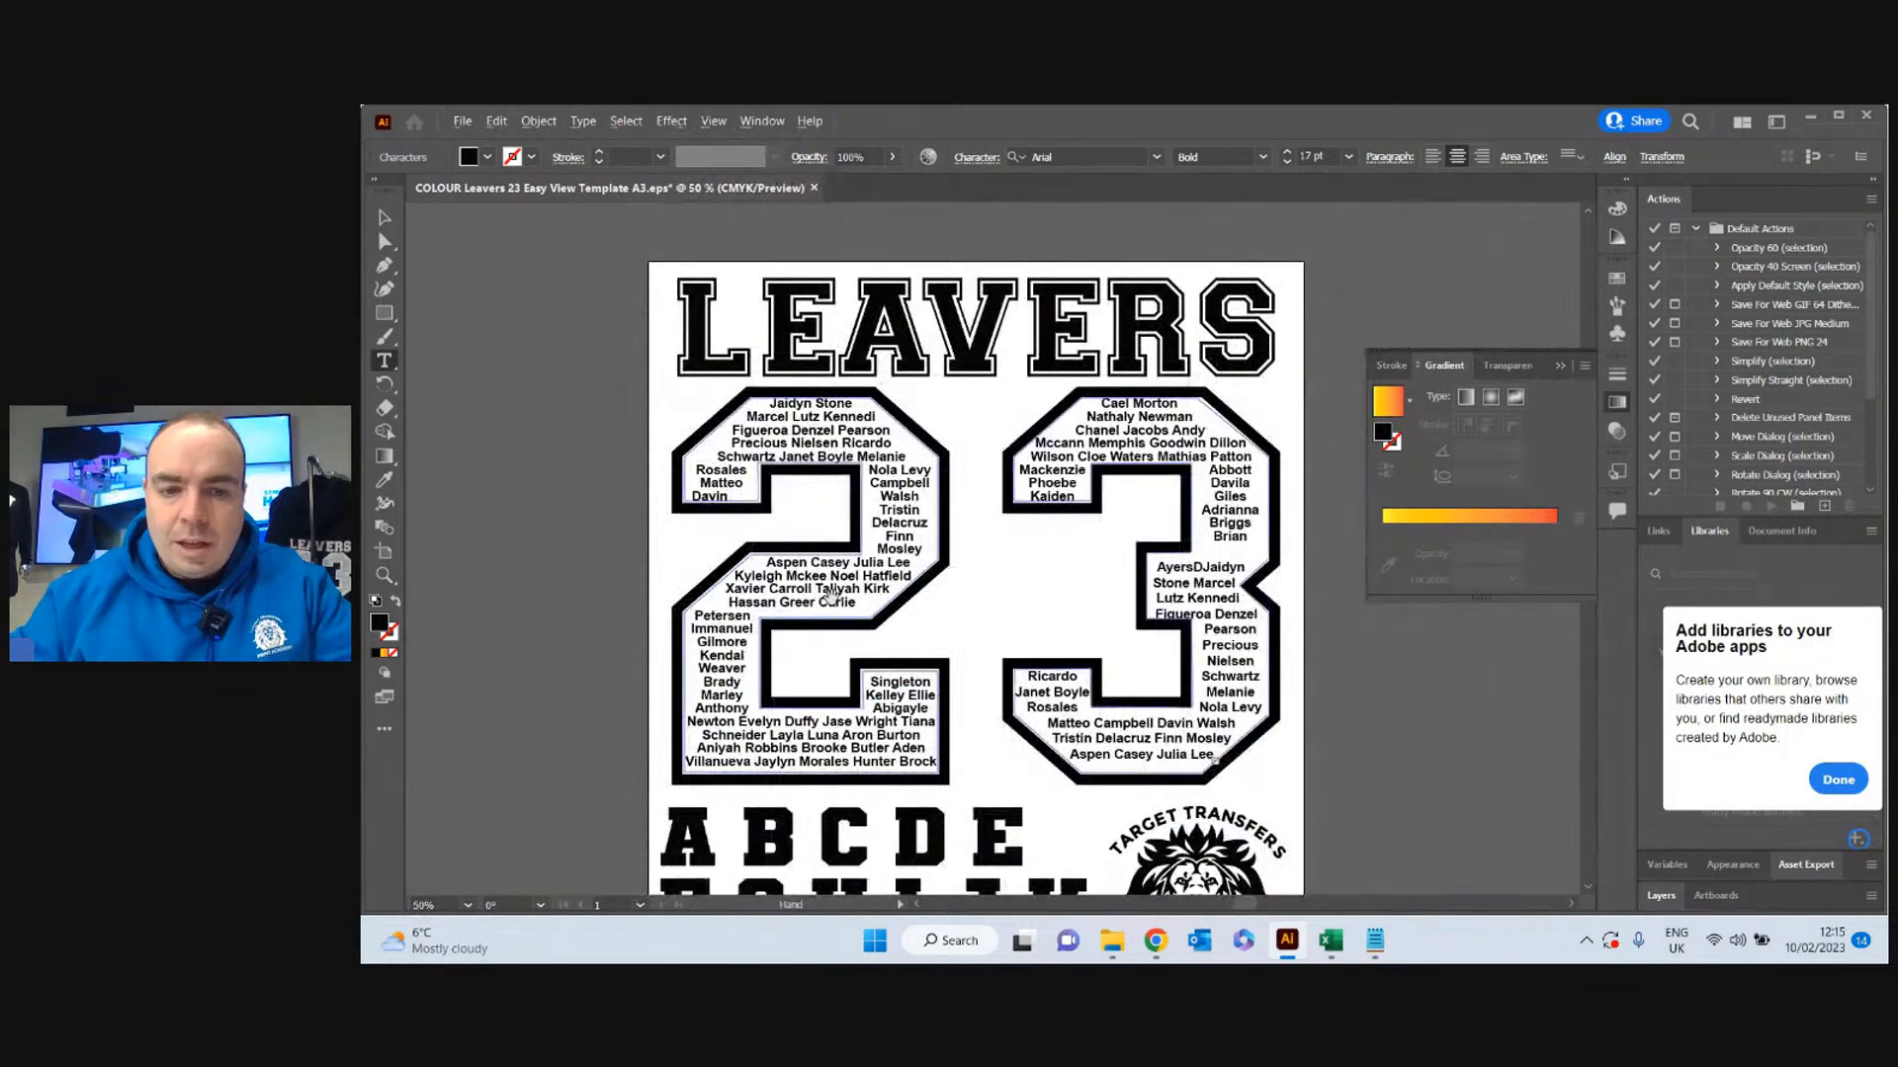
{"action": "scroll", "coordinate": [835, 593], "scroll_direction": "down", "scroll_amount": 1}
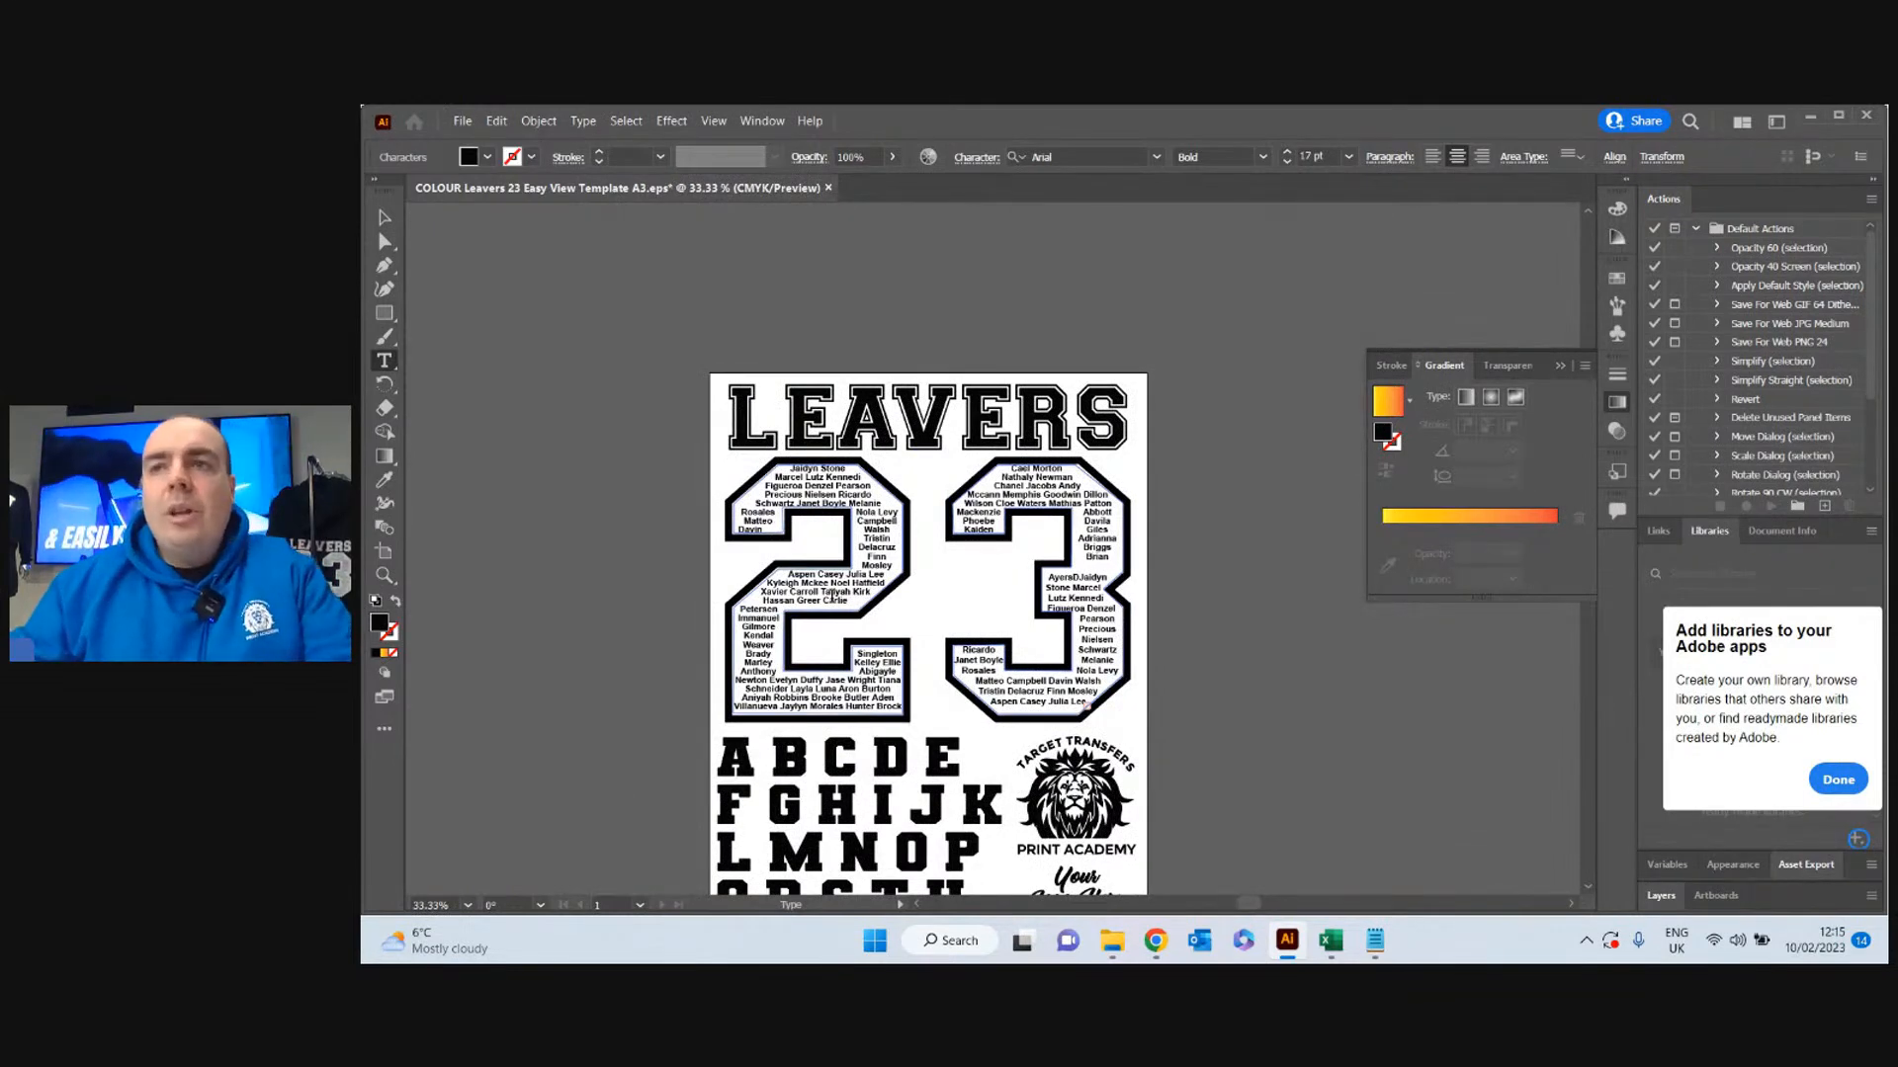
{"action": "scroll", "coordinate": [937, 513], "scroll_direction": "down", "scroll_amount": 1}
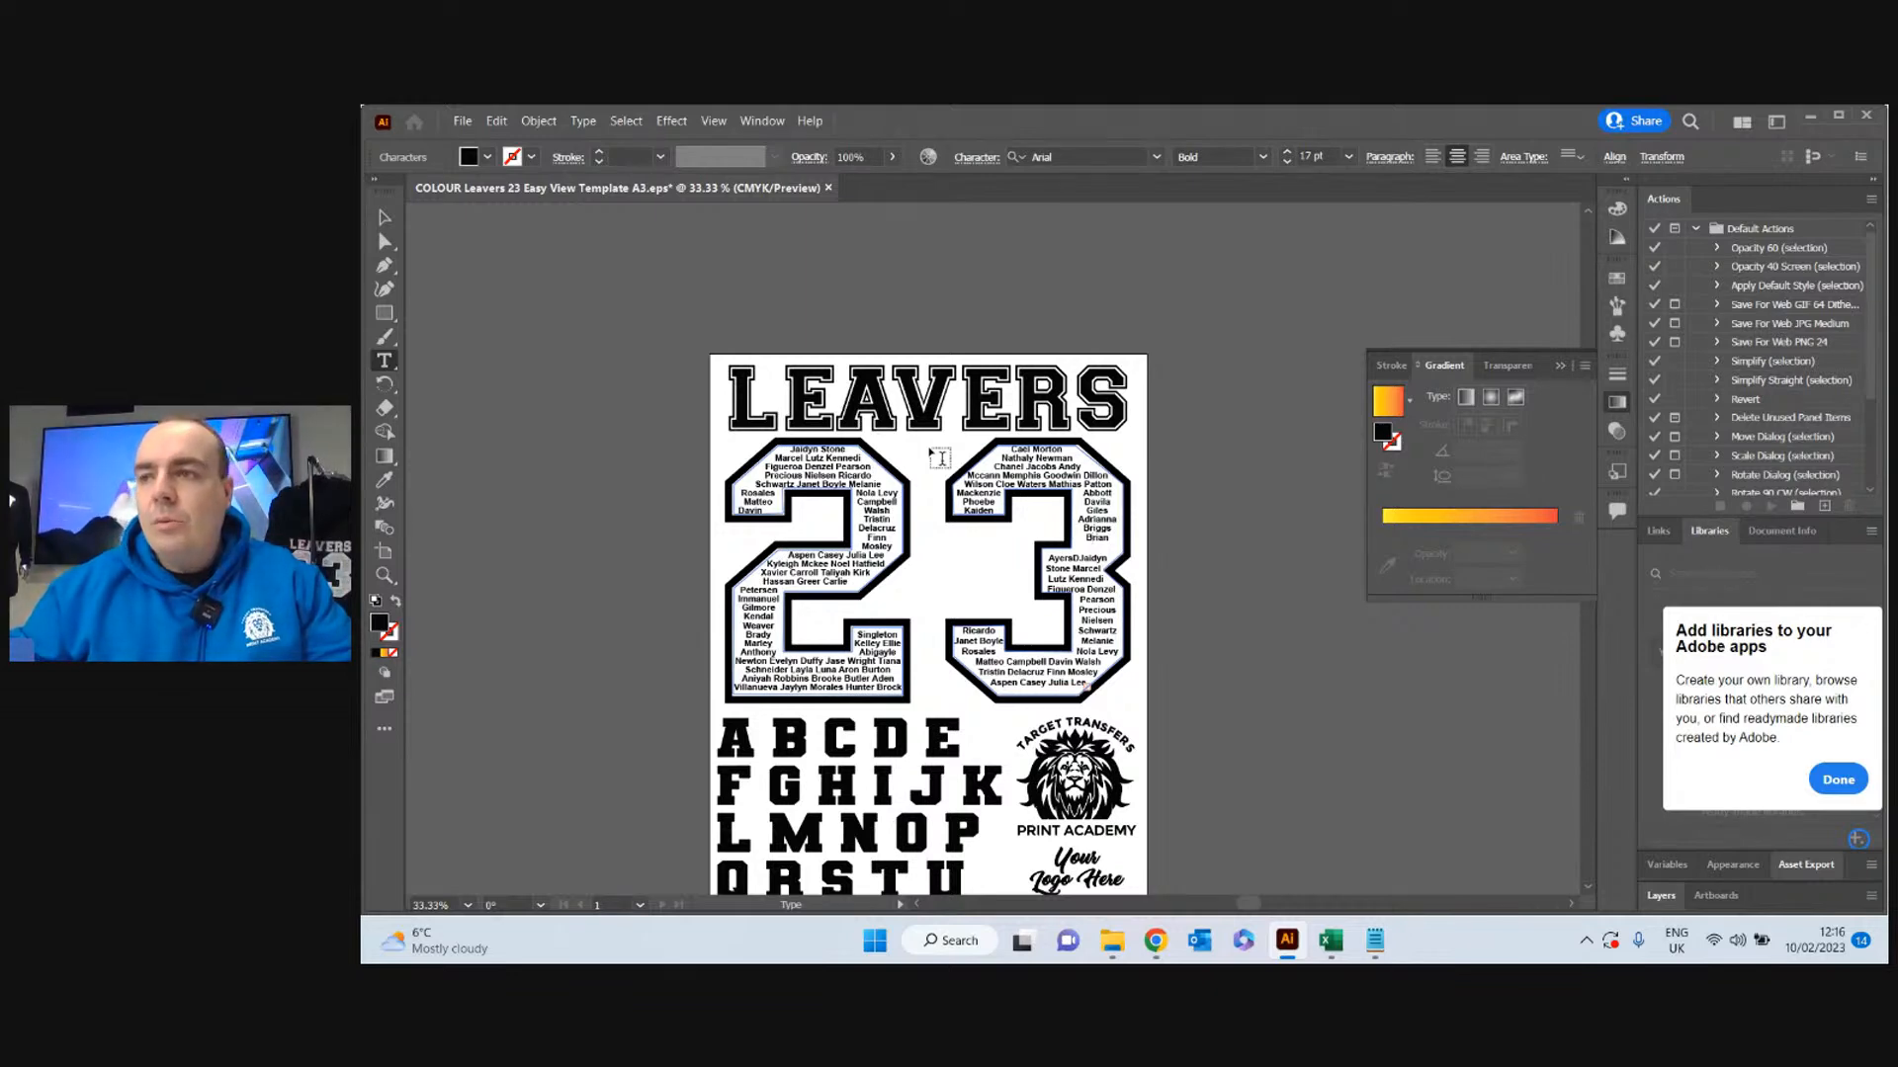
{"action": "left_click", "coordinate": [384, 217]}
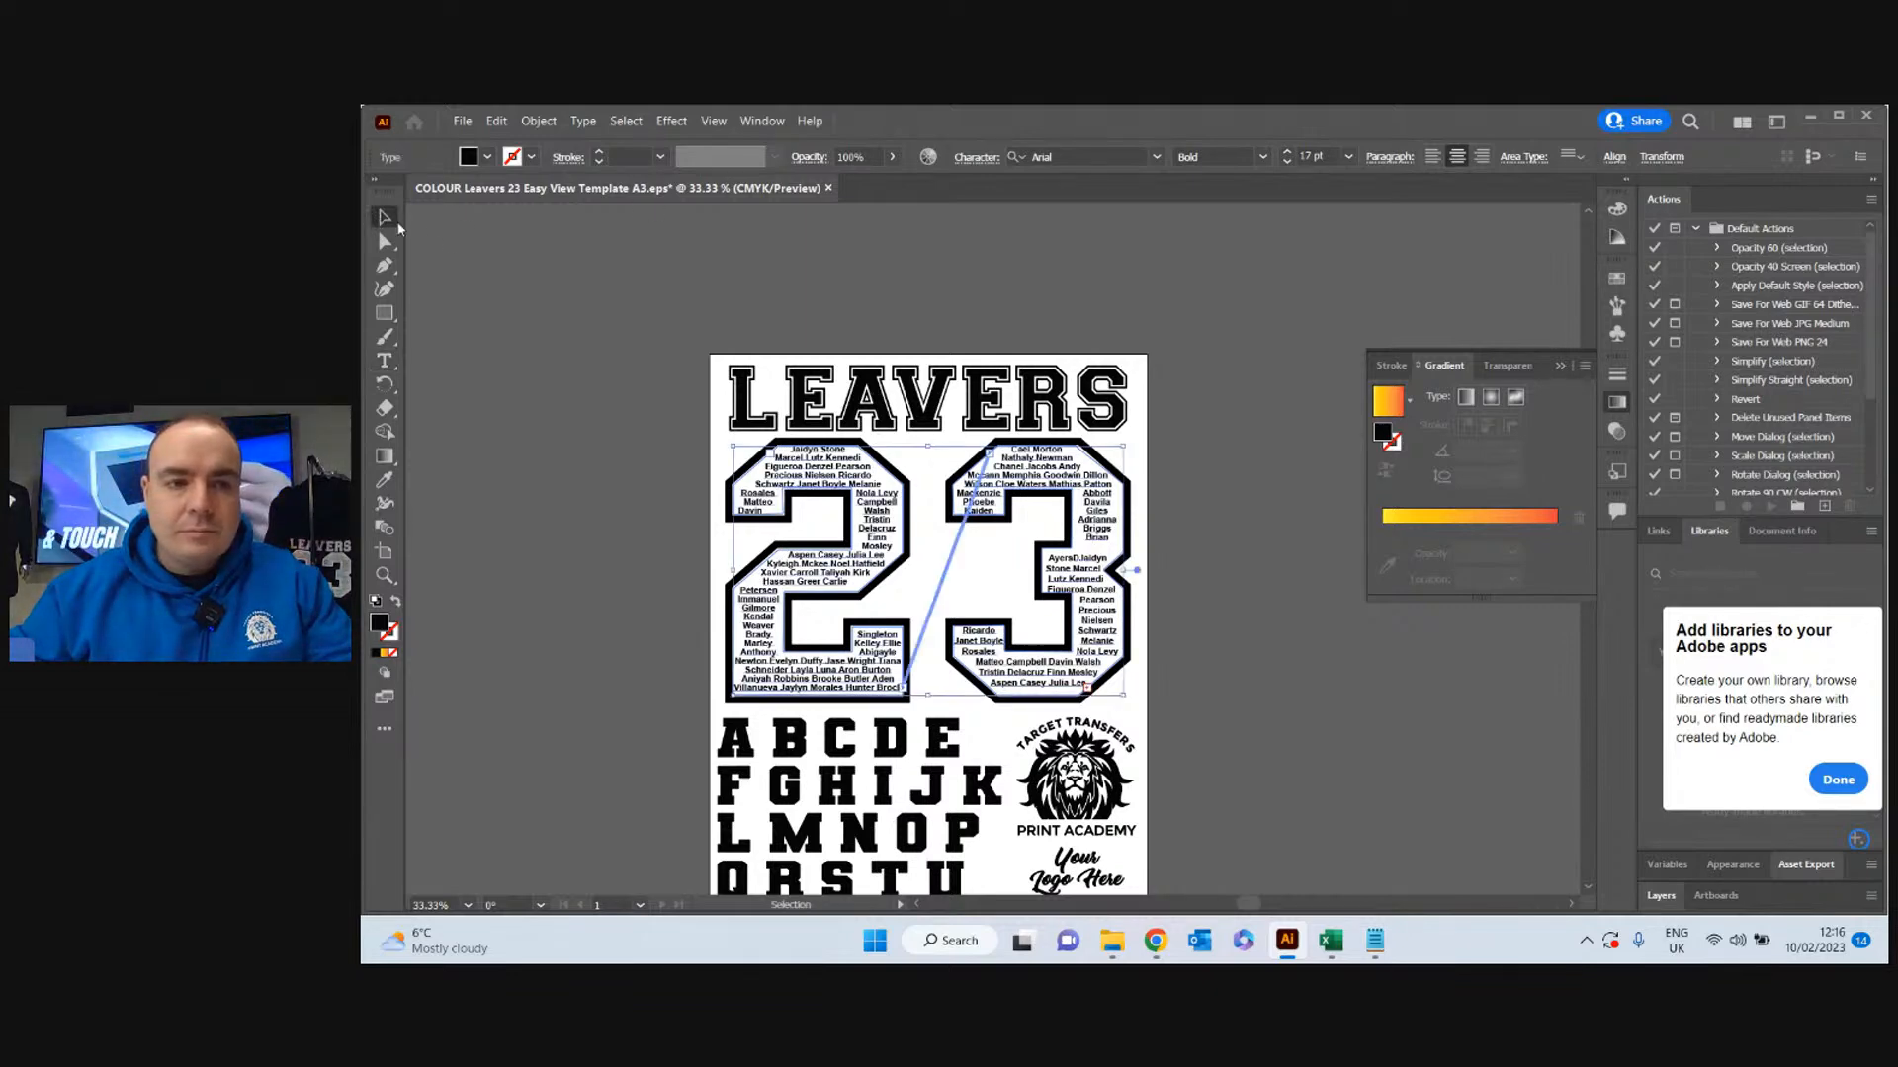
{"action": "scroll", "coordinate": [554, 332], "scroll_direction": "down", "scroll_amount": 1}
{"action": "scroll", "coordinate": [543, 329], "scroll_direction": "down", "scroll_amount": 1}
{"action": "left_click", "coordinate": [561, 326]}
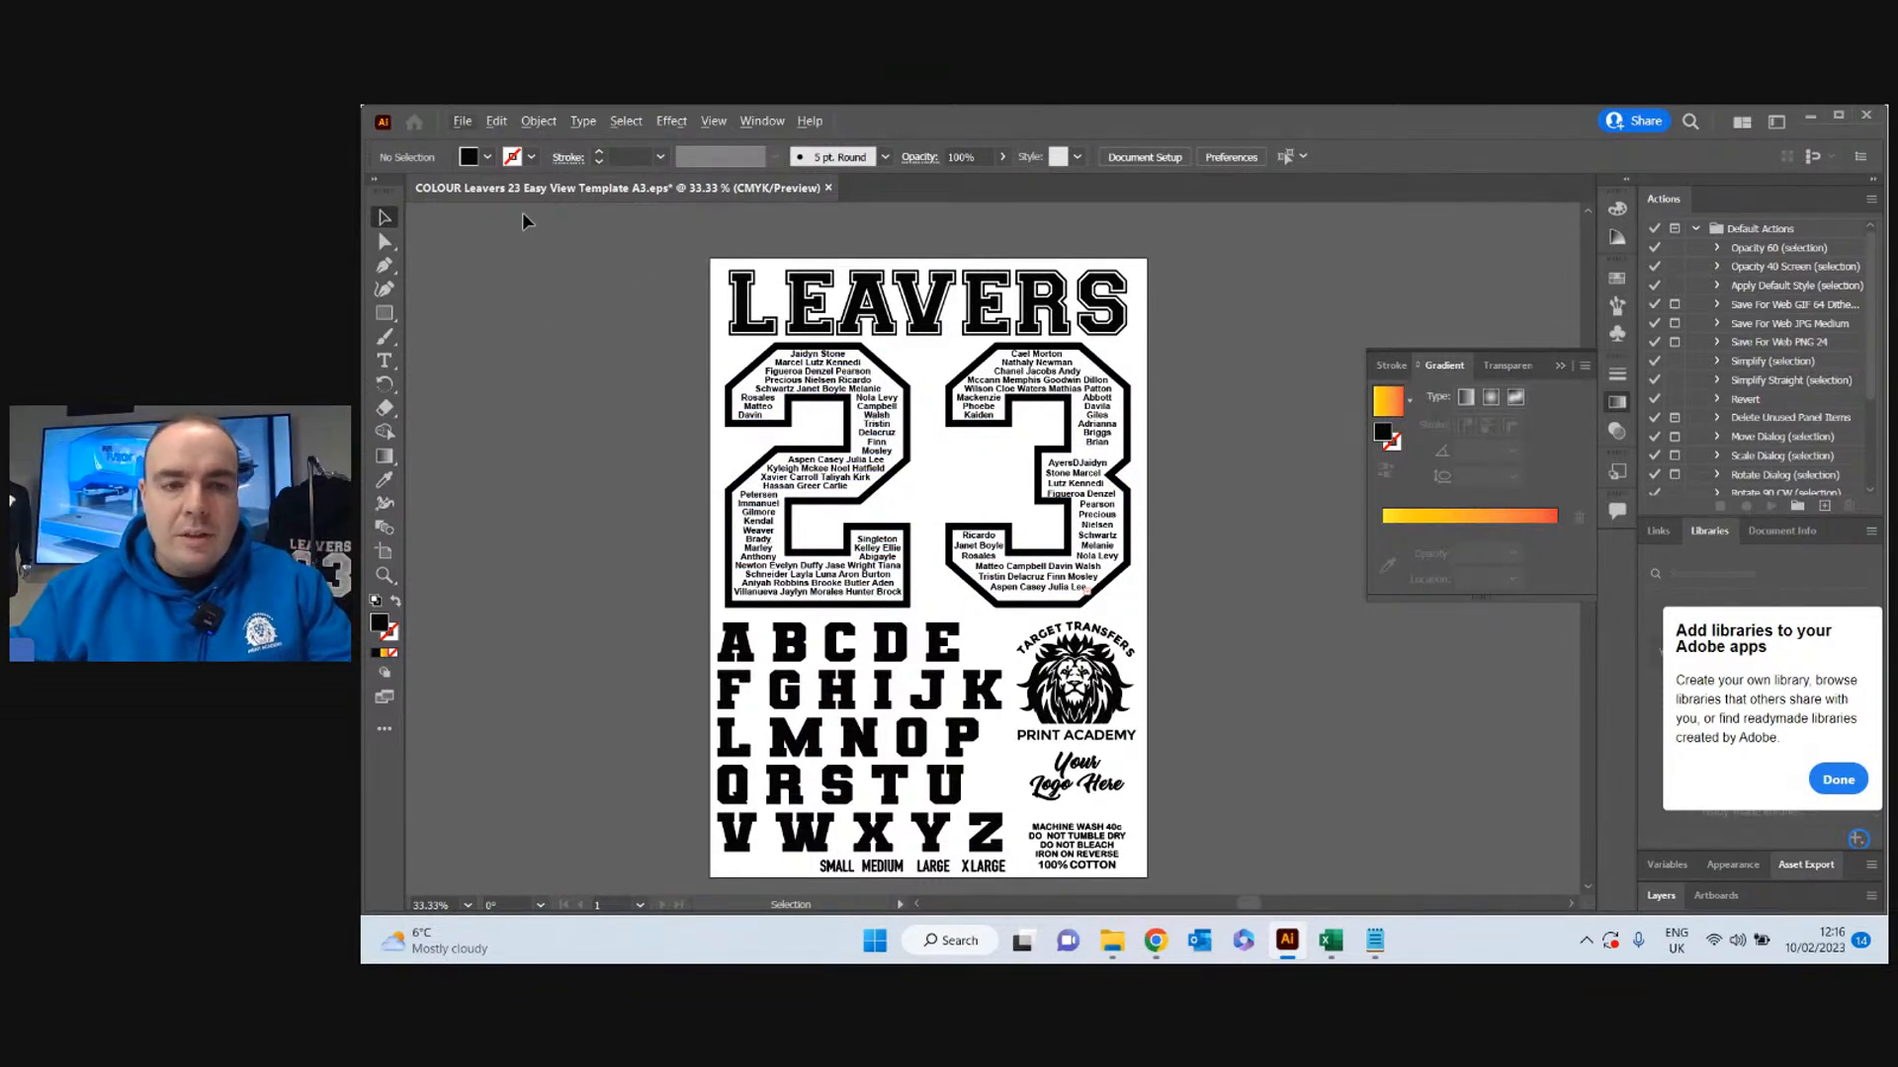
Open the Leavers 23 Easy View Template A3 double leavers file from the Leavers folder.
{"action": "left_click", "coordinate": [462, 122]}
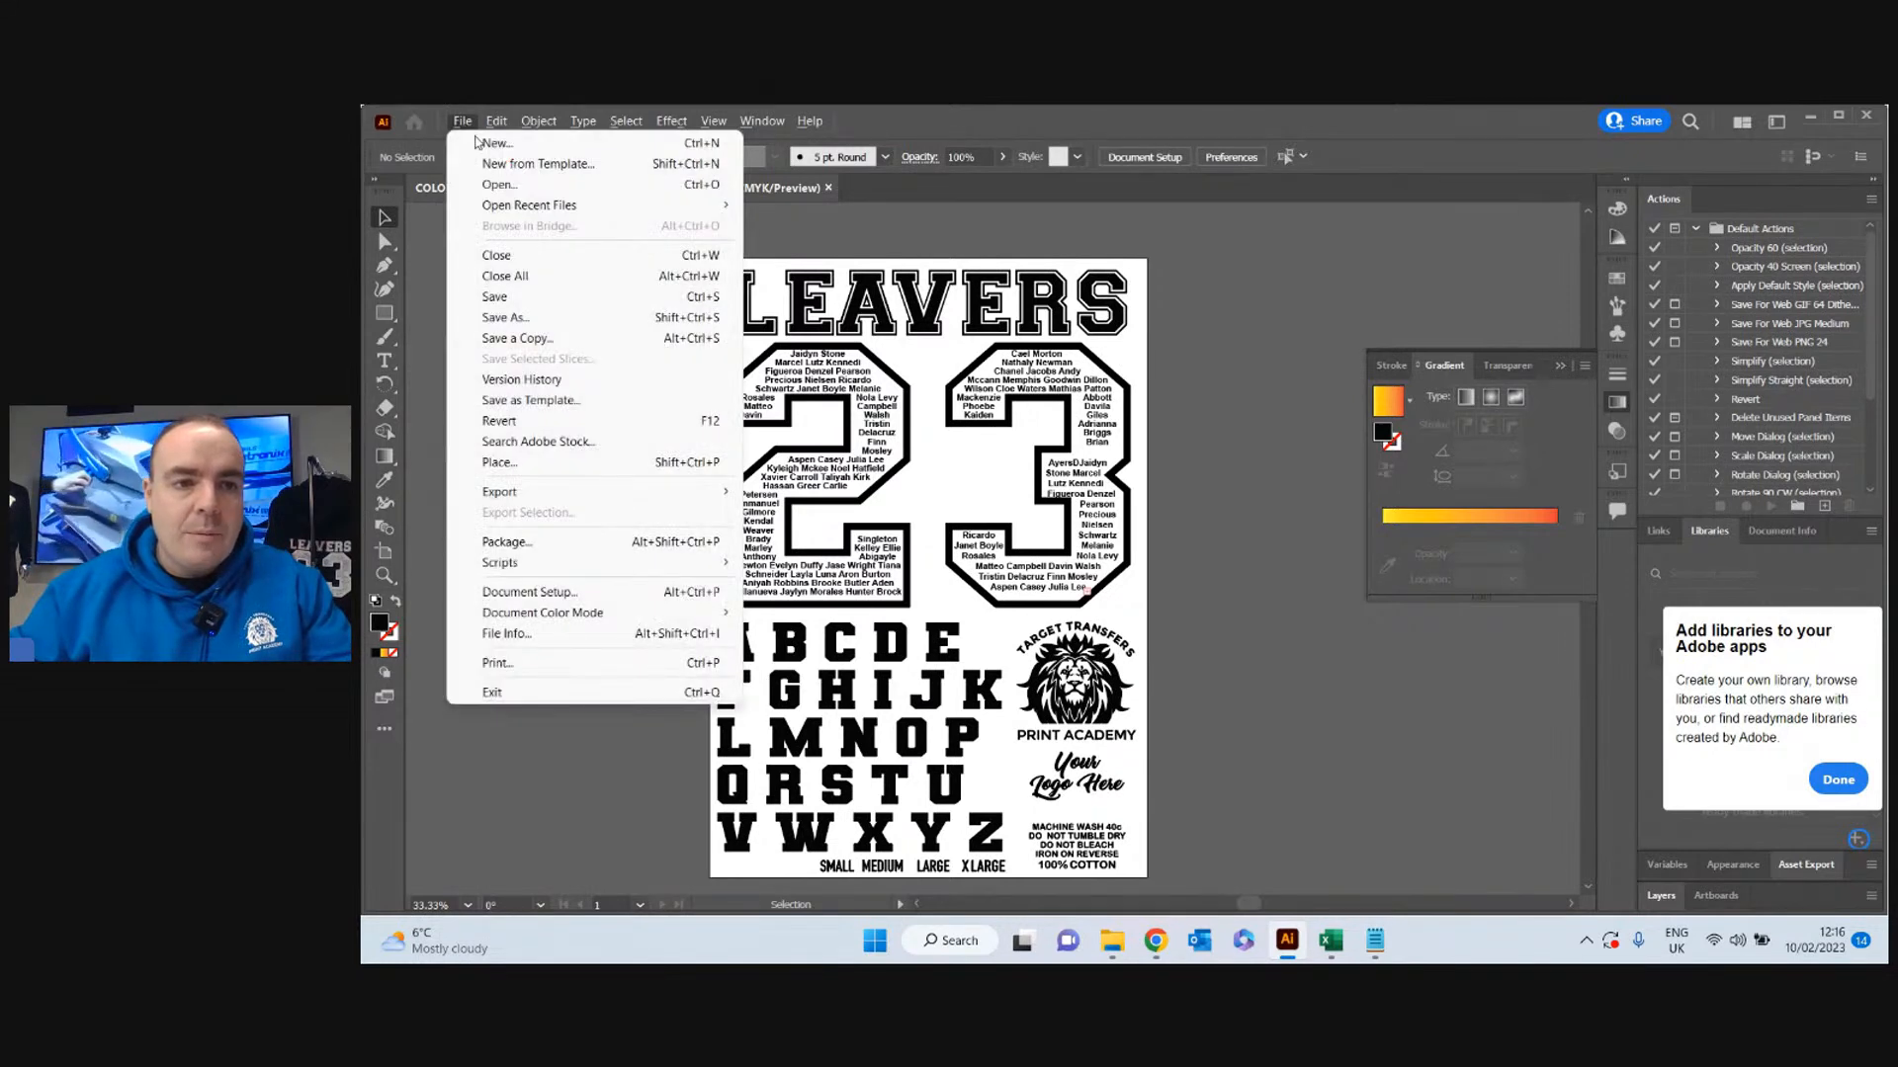
{"action": "left_click", "coordinate": [552, 185]}
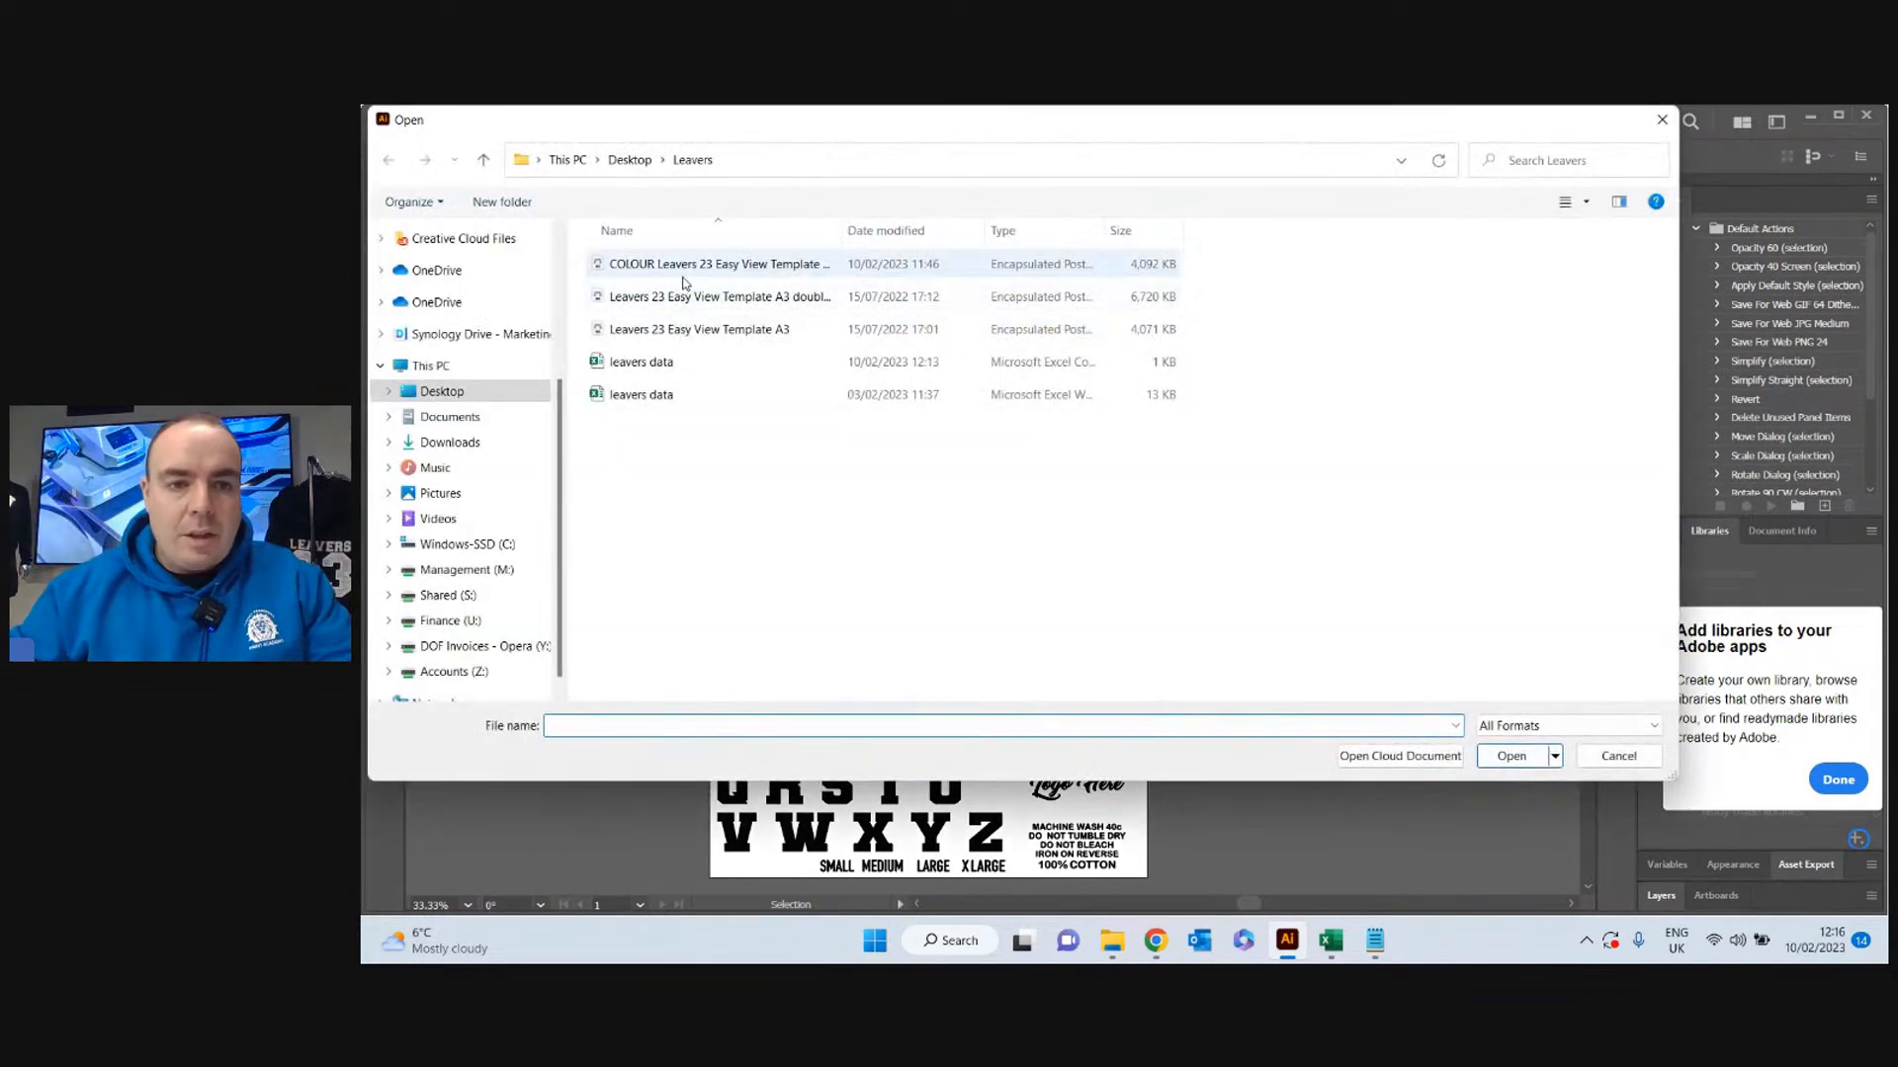
{"action": "double_click", "coordinate": [711, 265]}
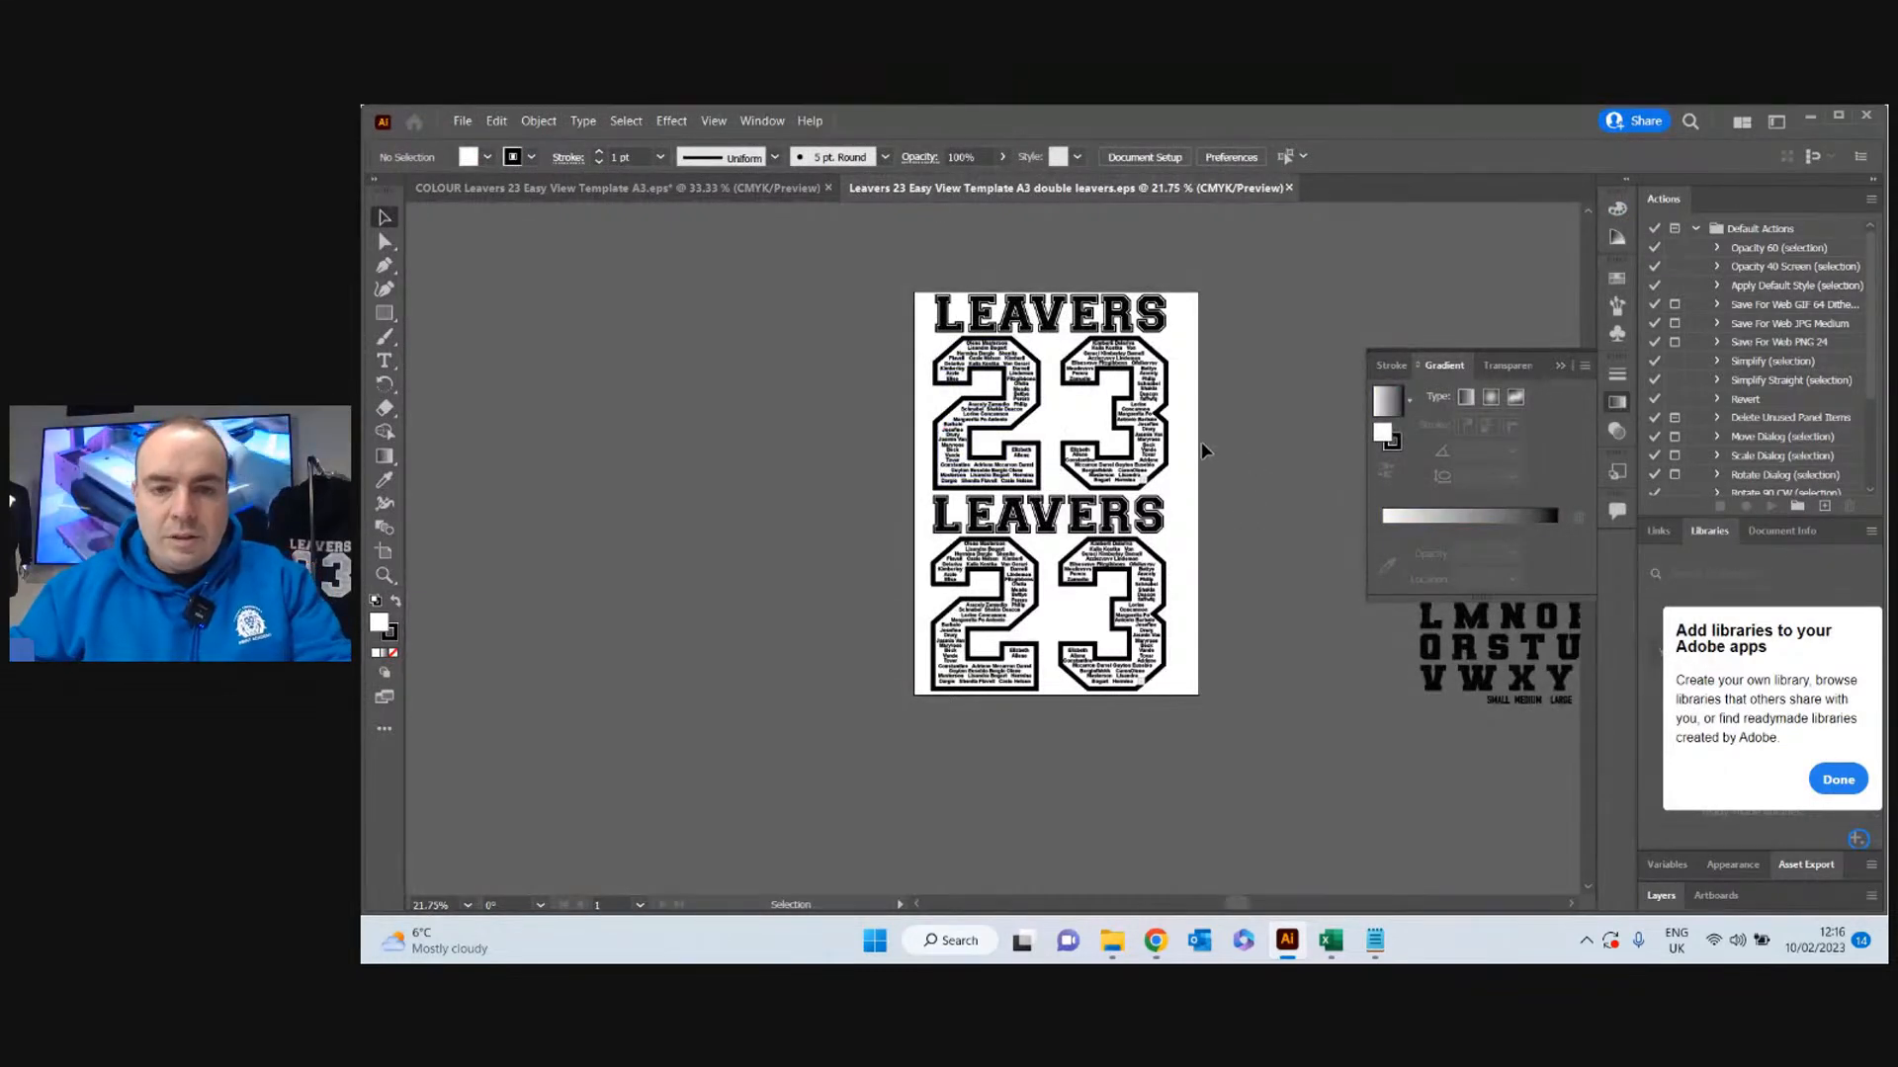
Replace the placeholder names inside the upper 23 of the double template with the copied list of names.
{"action": "scroll", "coordinate": [1199, 444], "scroll_direction": "up", "scroll_amount": 3}
{"action": "scroll", "coordinate": [1046, 542], "scroll_direction": "up", "scroll_amount": 1}
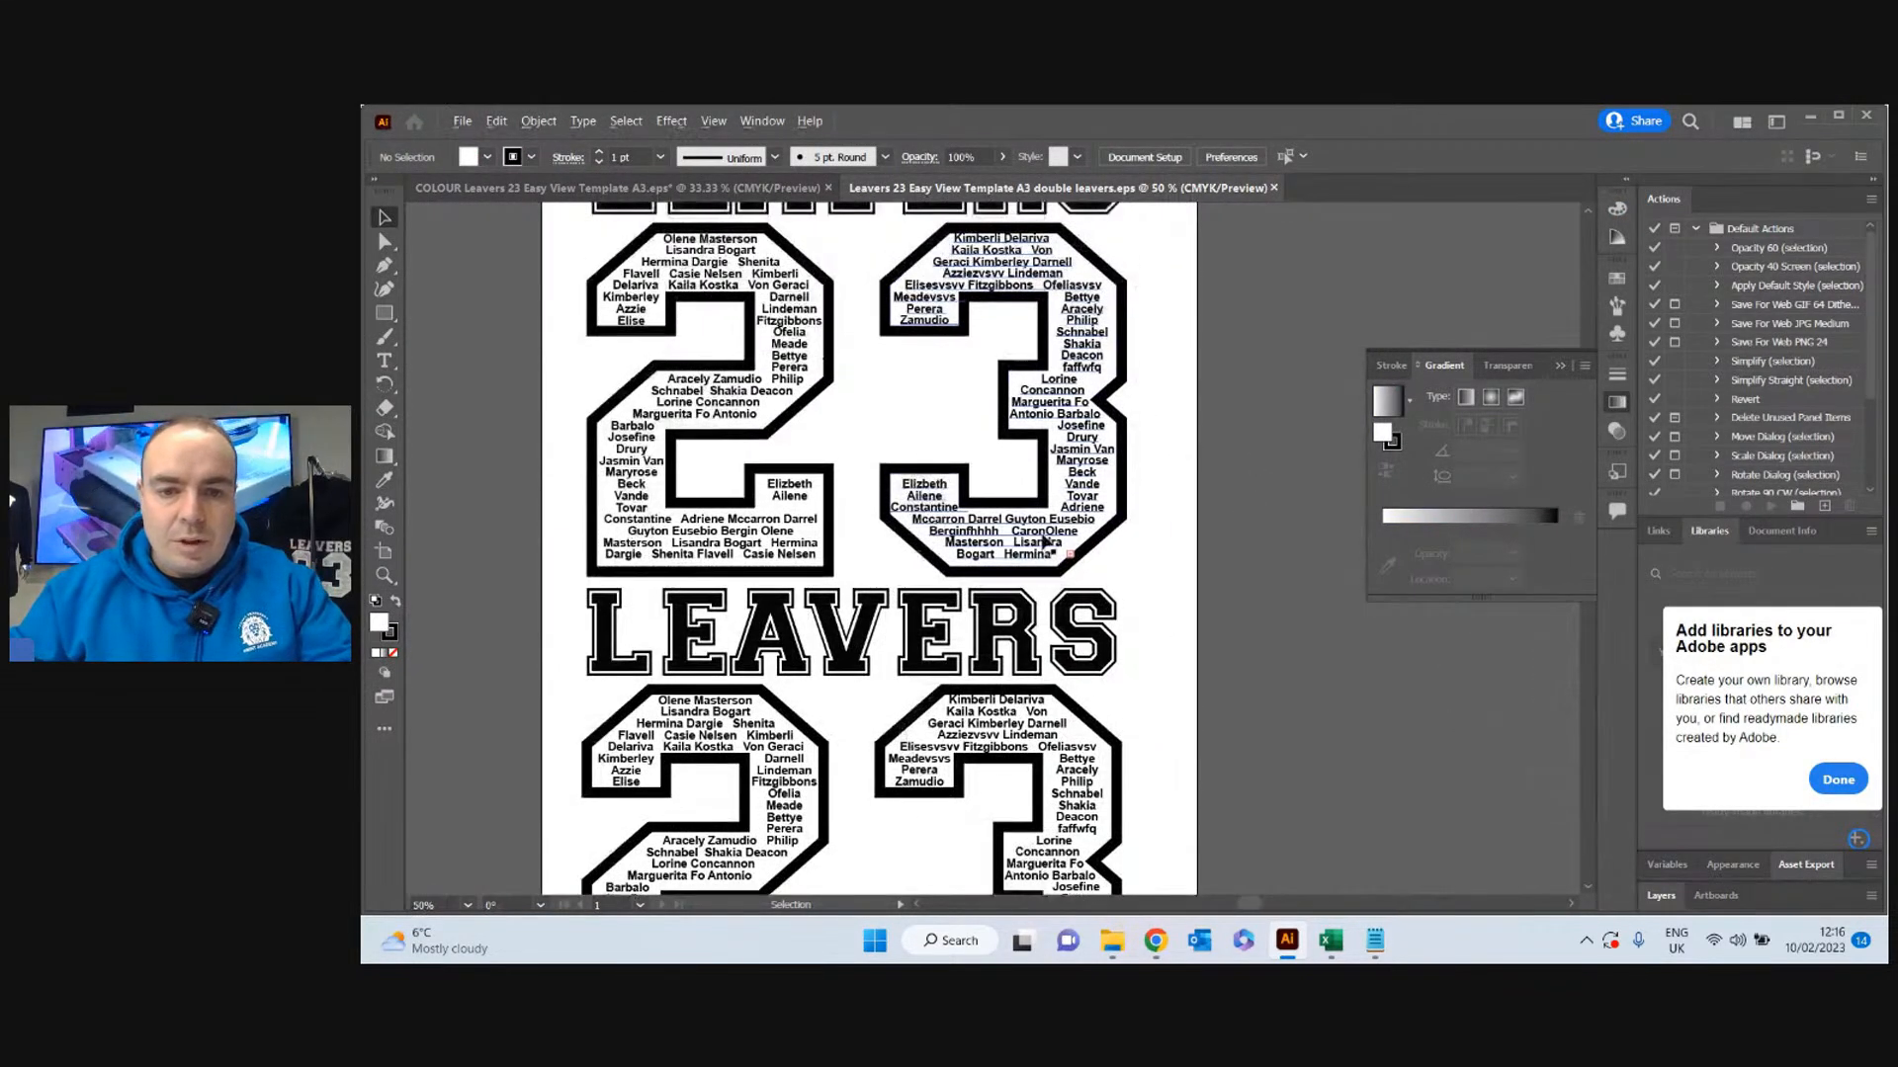
{"action": "double_click", "coordinate": [1048, 548]}
{"action": "left_click_drag", "start_coordinate": [1051, 549], "coordinate": [621, 236]}
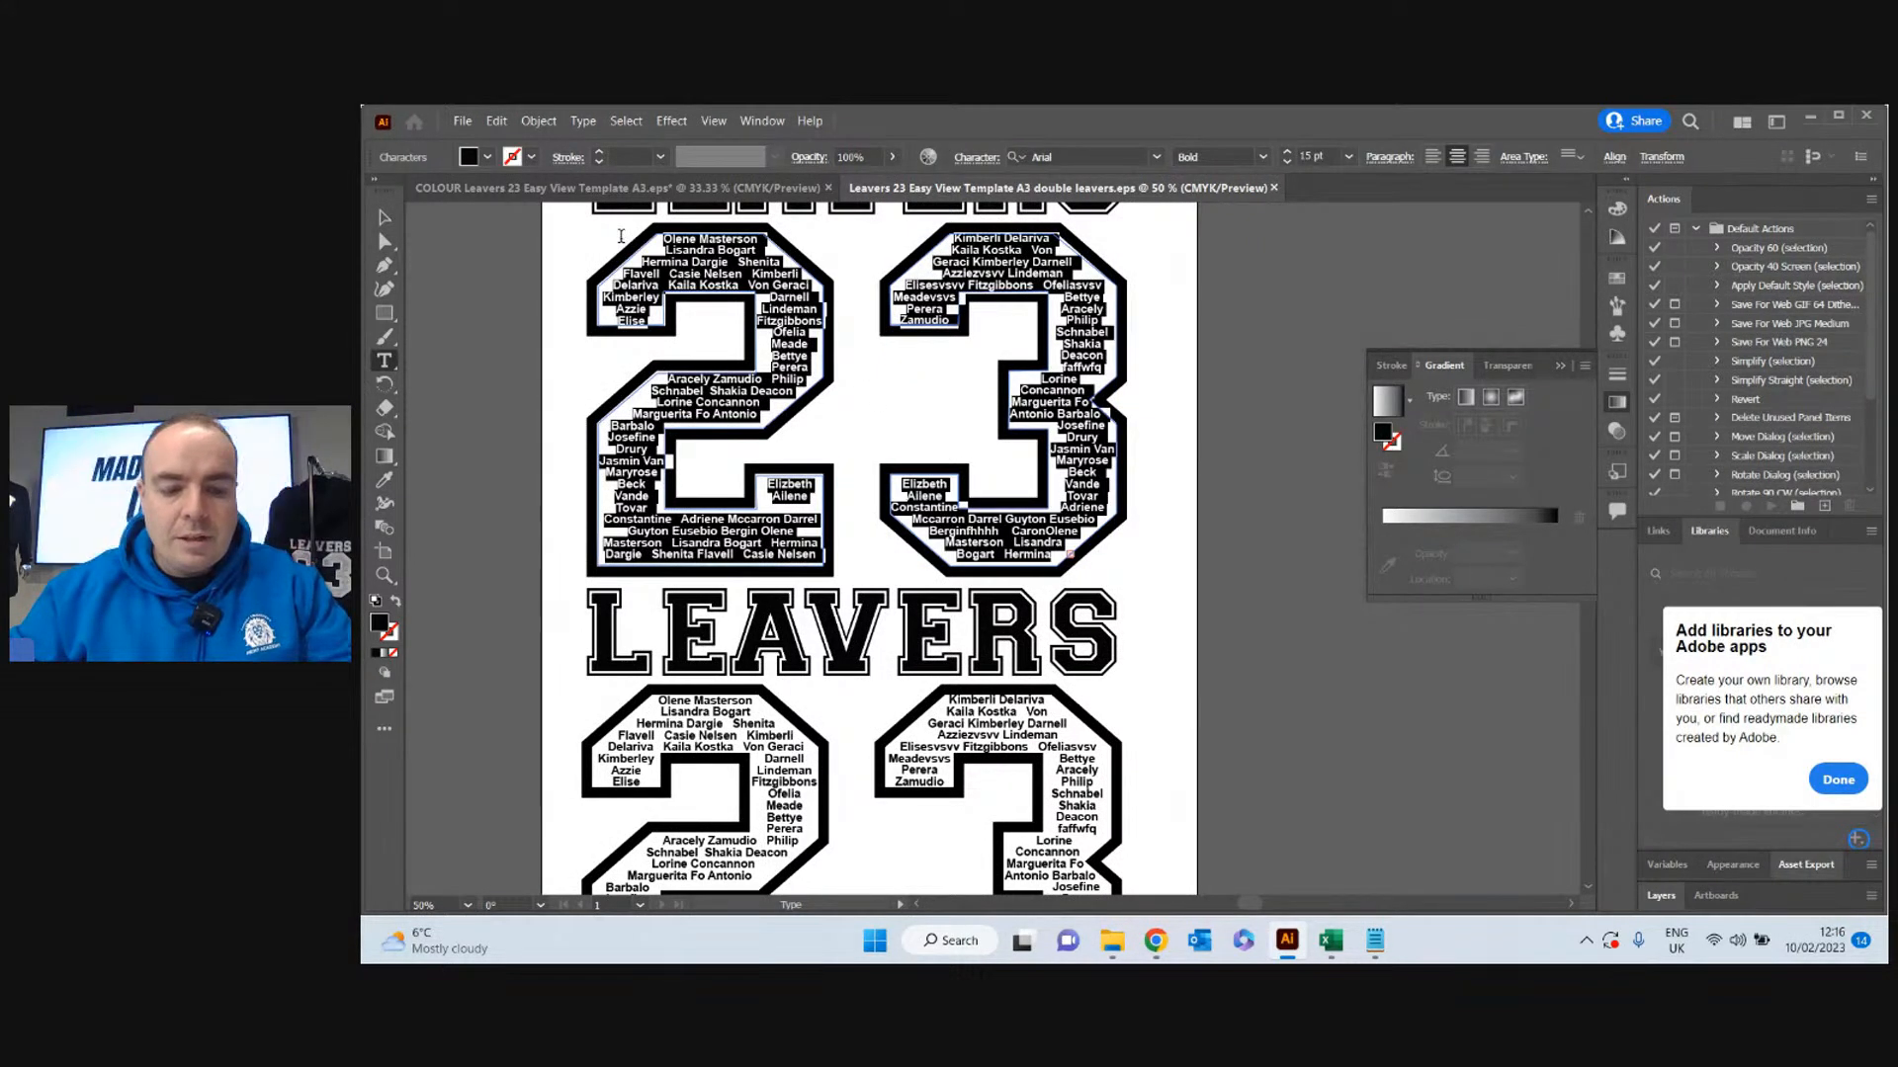
{"action": "key", "text": "ctrl+v"}
Replace the placeholder names inside the lower 23 with the same list of names and deselect the text.
{"action": "scroll", "coordinate": [1146, 486], "scroll_direction": "down", "scroll_amount": 1}
{"action": "scroll", "coordinate": [1147, 487], "scroll_direction": "down", "scroll_amount": 2}
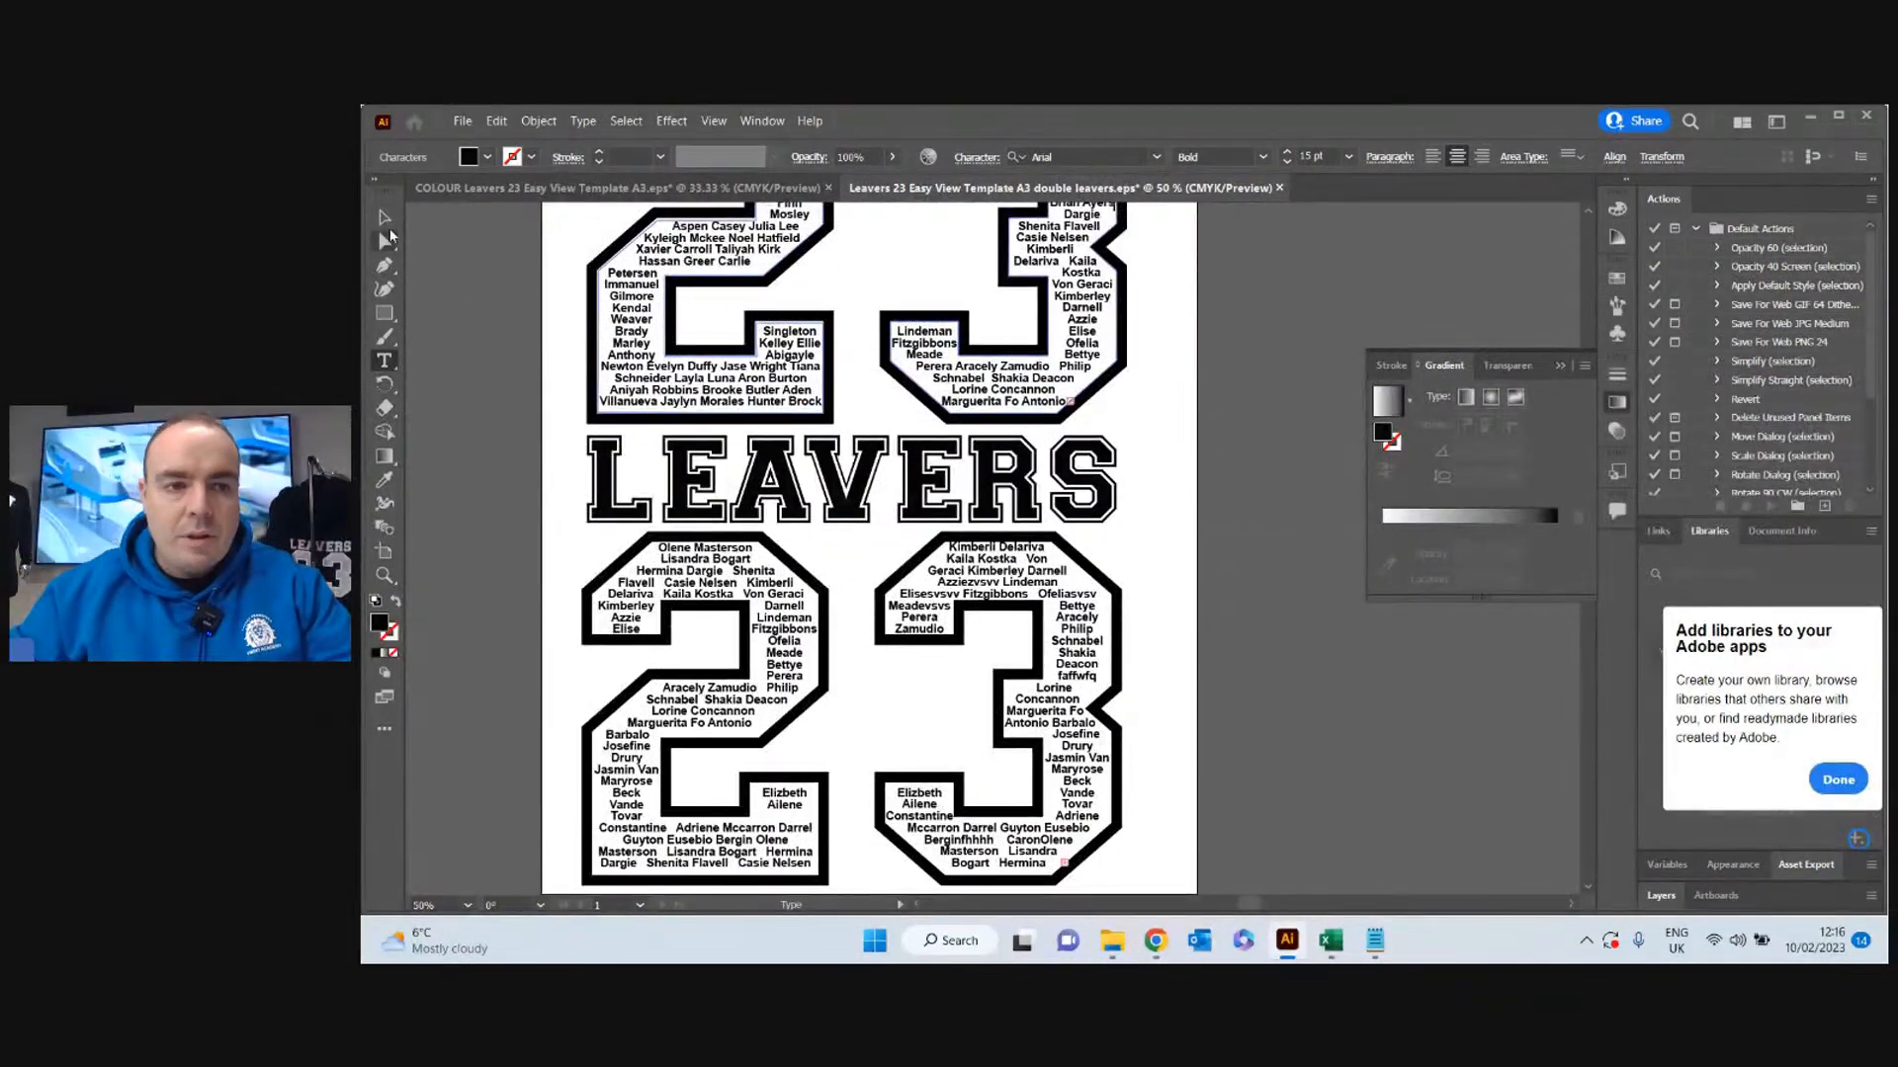
{"action": "left_click_drag", "start_coordinate": [1048, 861], "coordinate": [658, 548]}
{"action": "left_click_drag", "start_coordinate": [1059, 865], "coordinate": [706, 571]}
{"action": "left_click_drag", "start_coordinate": [1048, 866], "coordinate": [668, 542]}
{"action": "key", "text": "ctrl+v"}
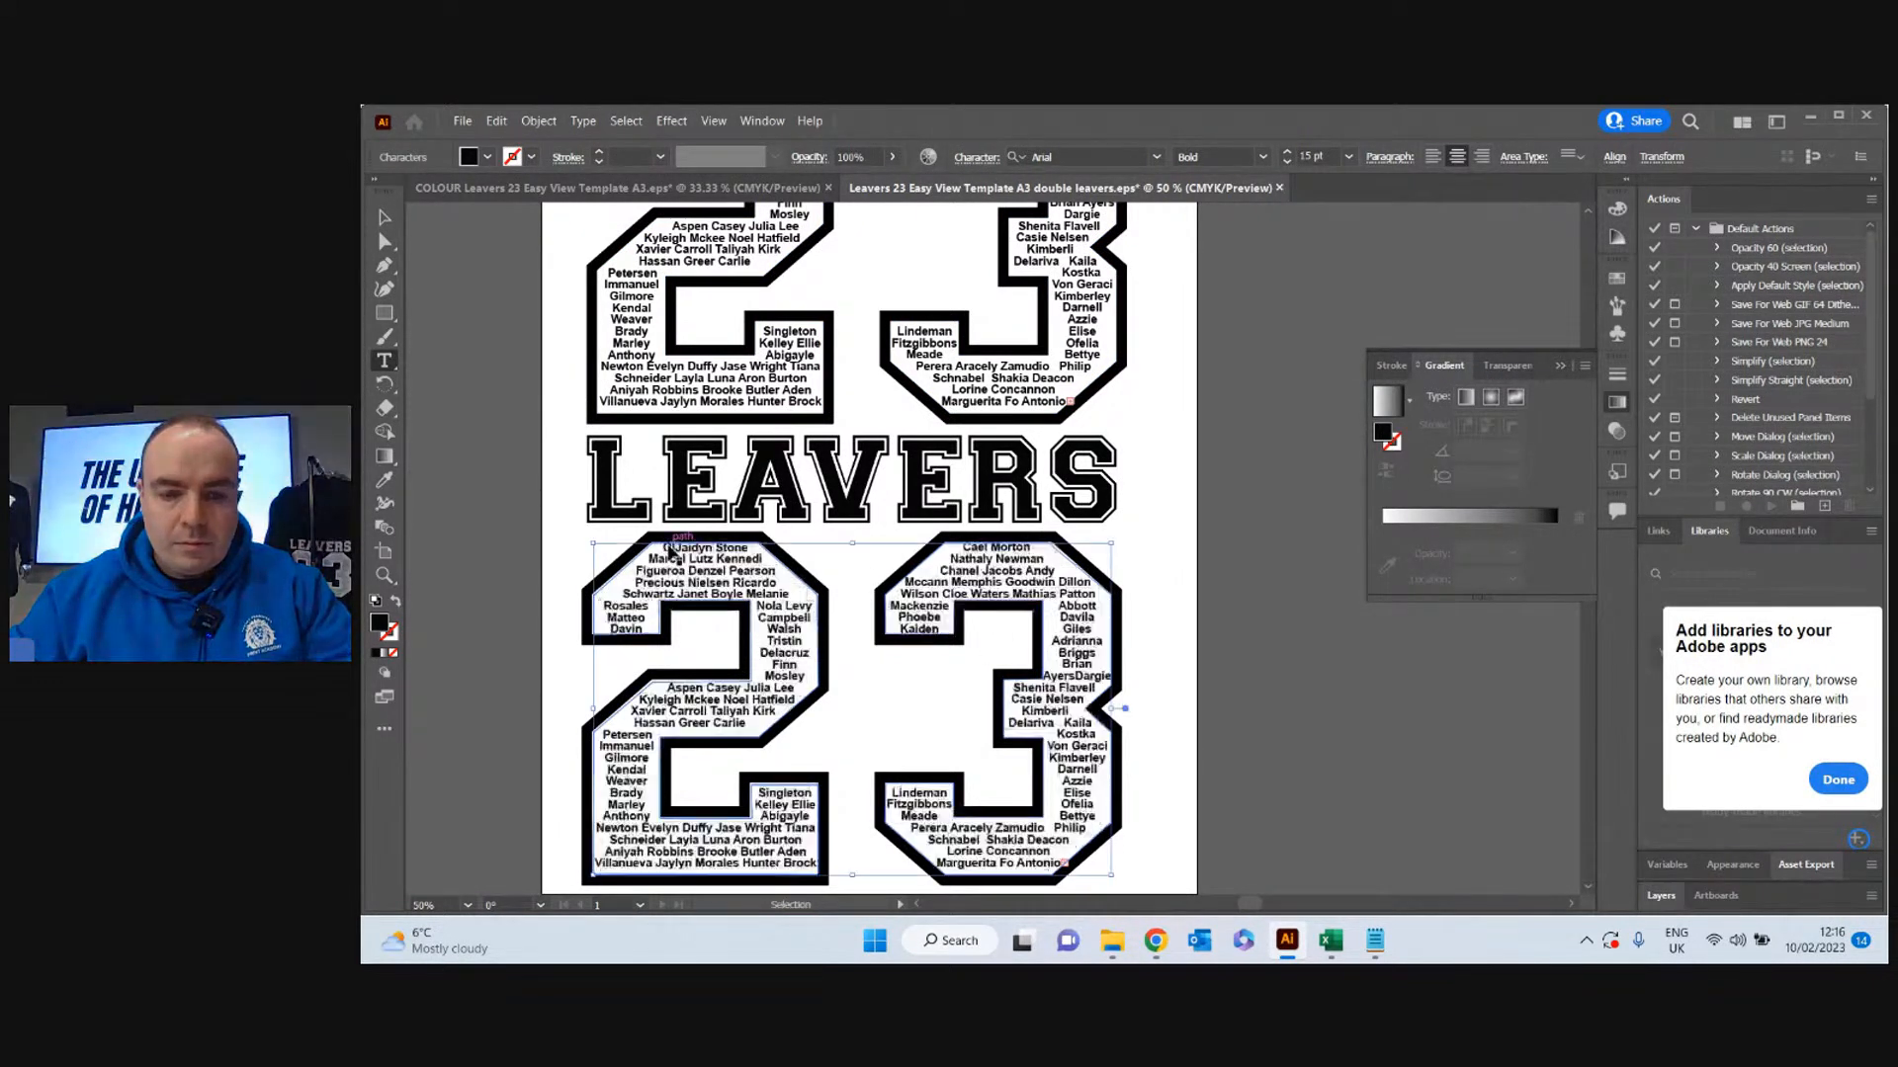
{"action": "left_click", "coordinate": [386, 218]}
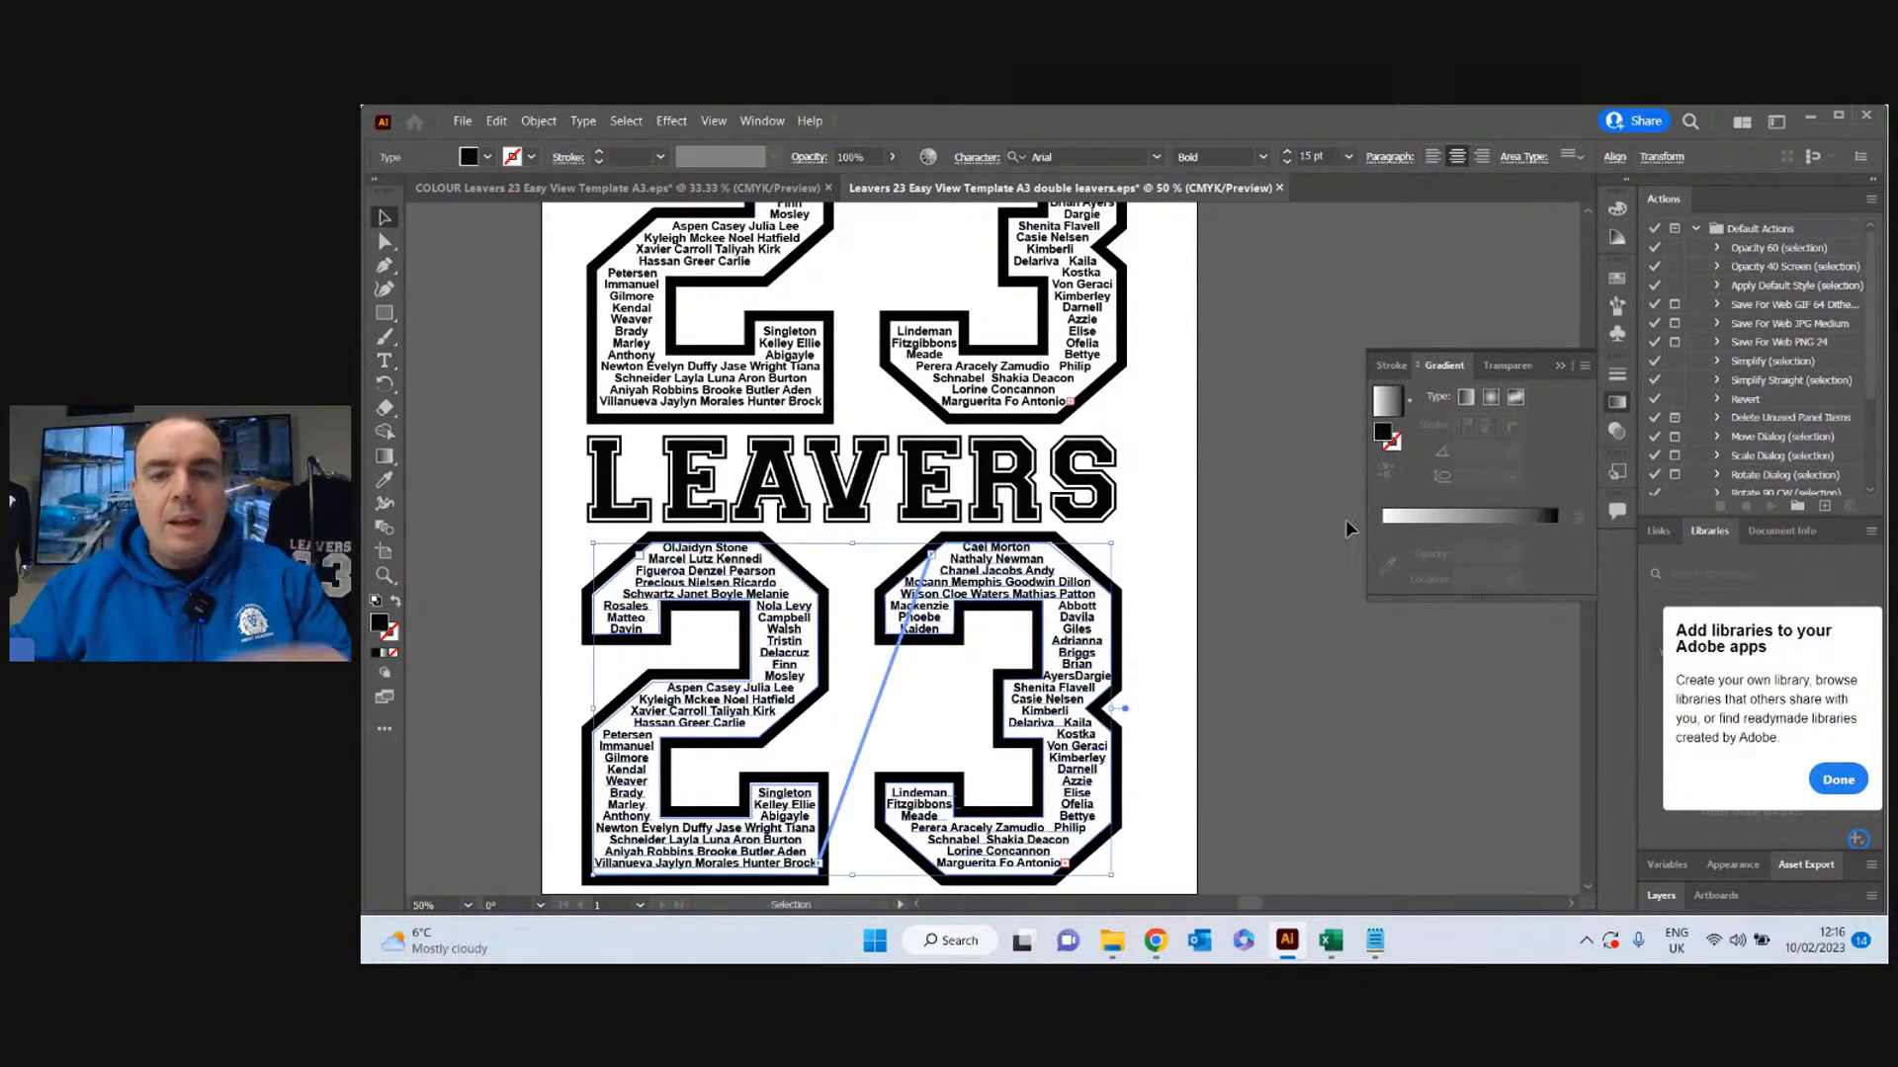
{"action": "left_click", "coordinate": [1265, 437]}
{"action": "key", "text": "ctrl+minus"}
{"action": "scroll", "coordinate": [1243, 445], "scroll_direction": "up", "scroll_amount": 5}
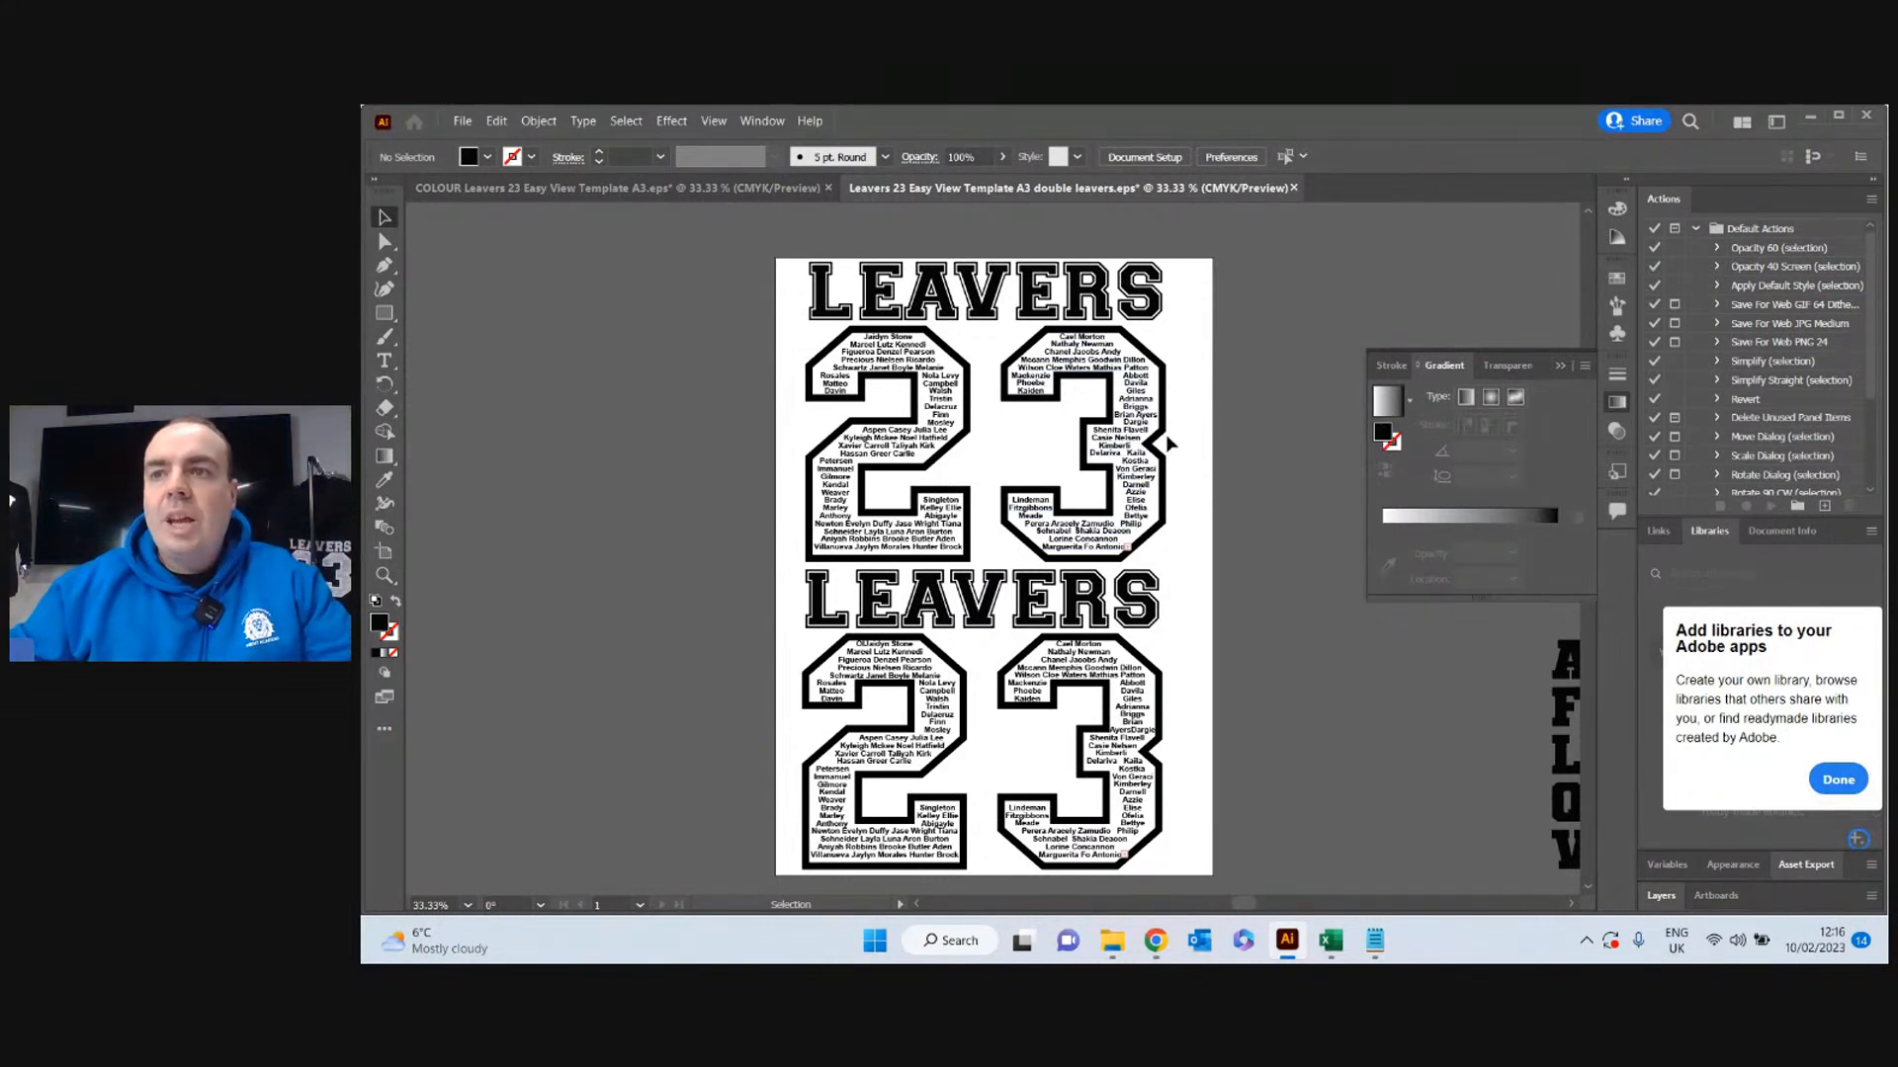
Review the Leavers 2023 page in Chrome up to its top, and return to the COLOUR Leavers 23 template in Illustrator.
{"action": "mouse_move", "coordinate": [1156, 941]}
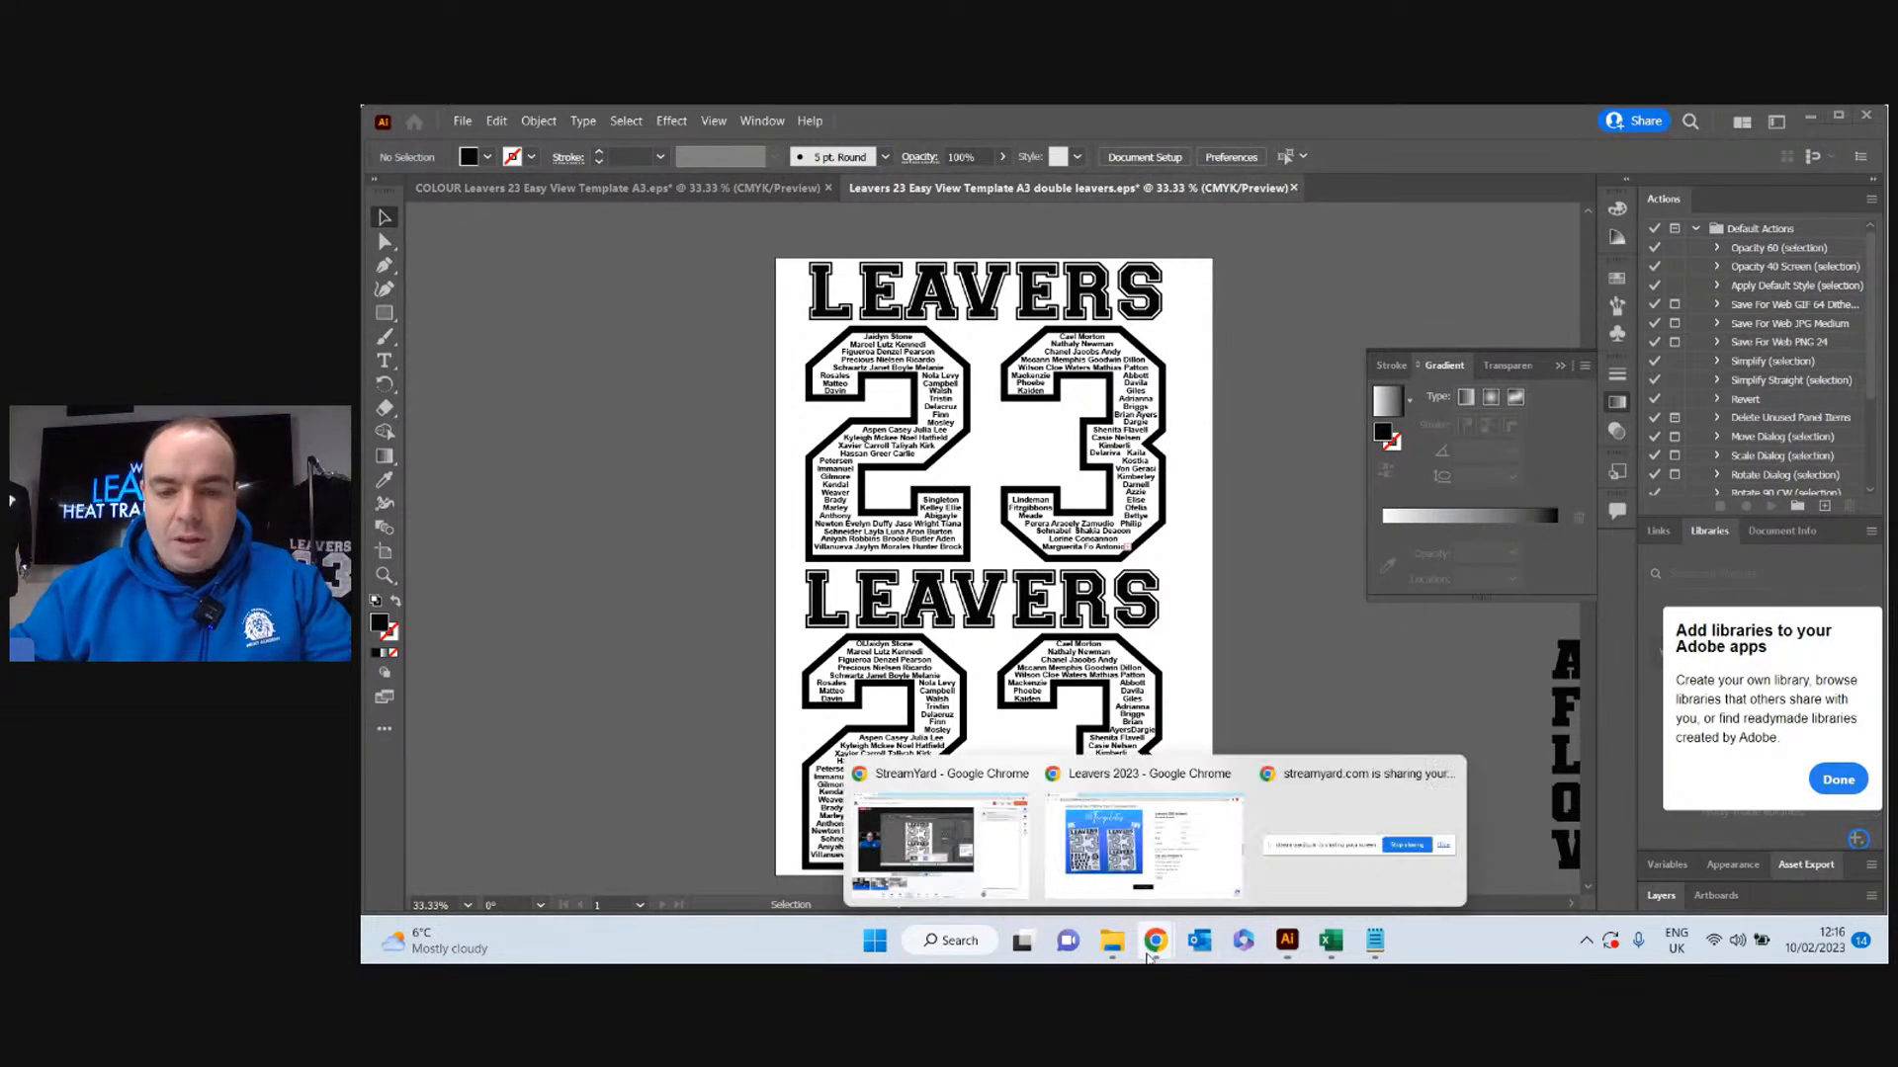
{"action": "left_click", "coordinate": [1167, 836]}
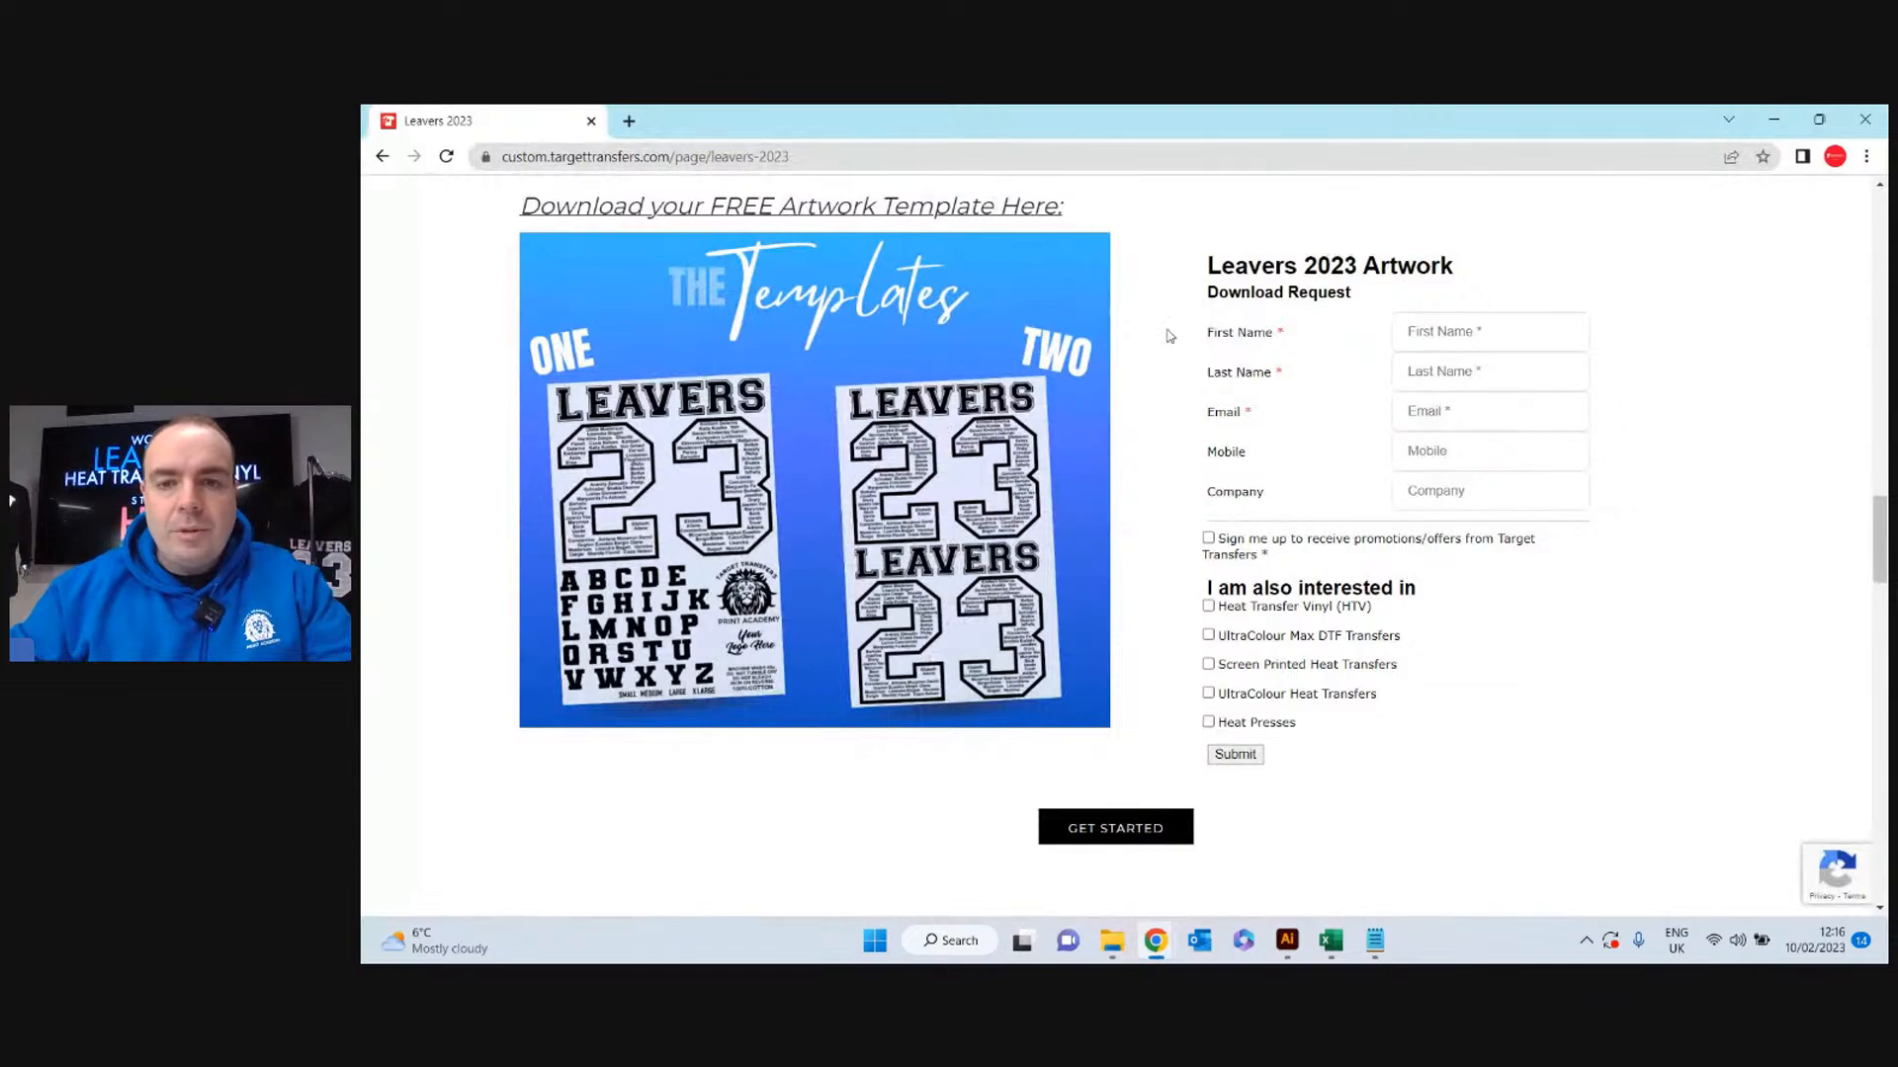
{"action": "scroll", "coordinate": [1142, 383], "scroll_direction": "up", "scroll_amount": 20}
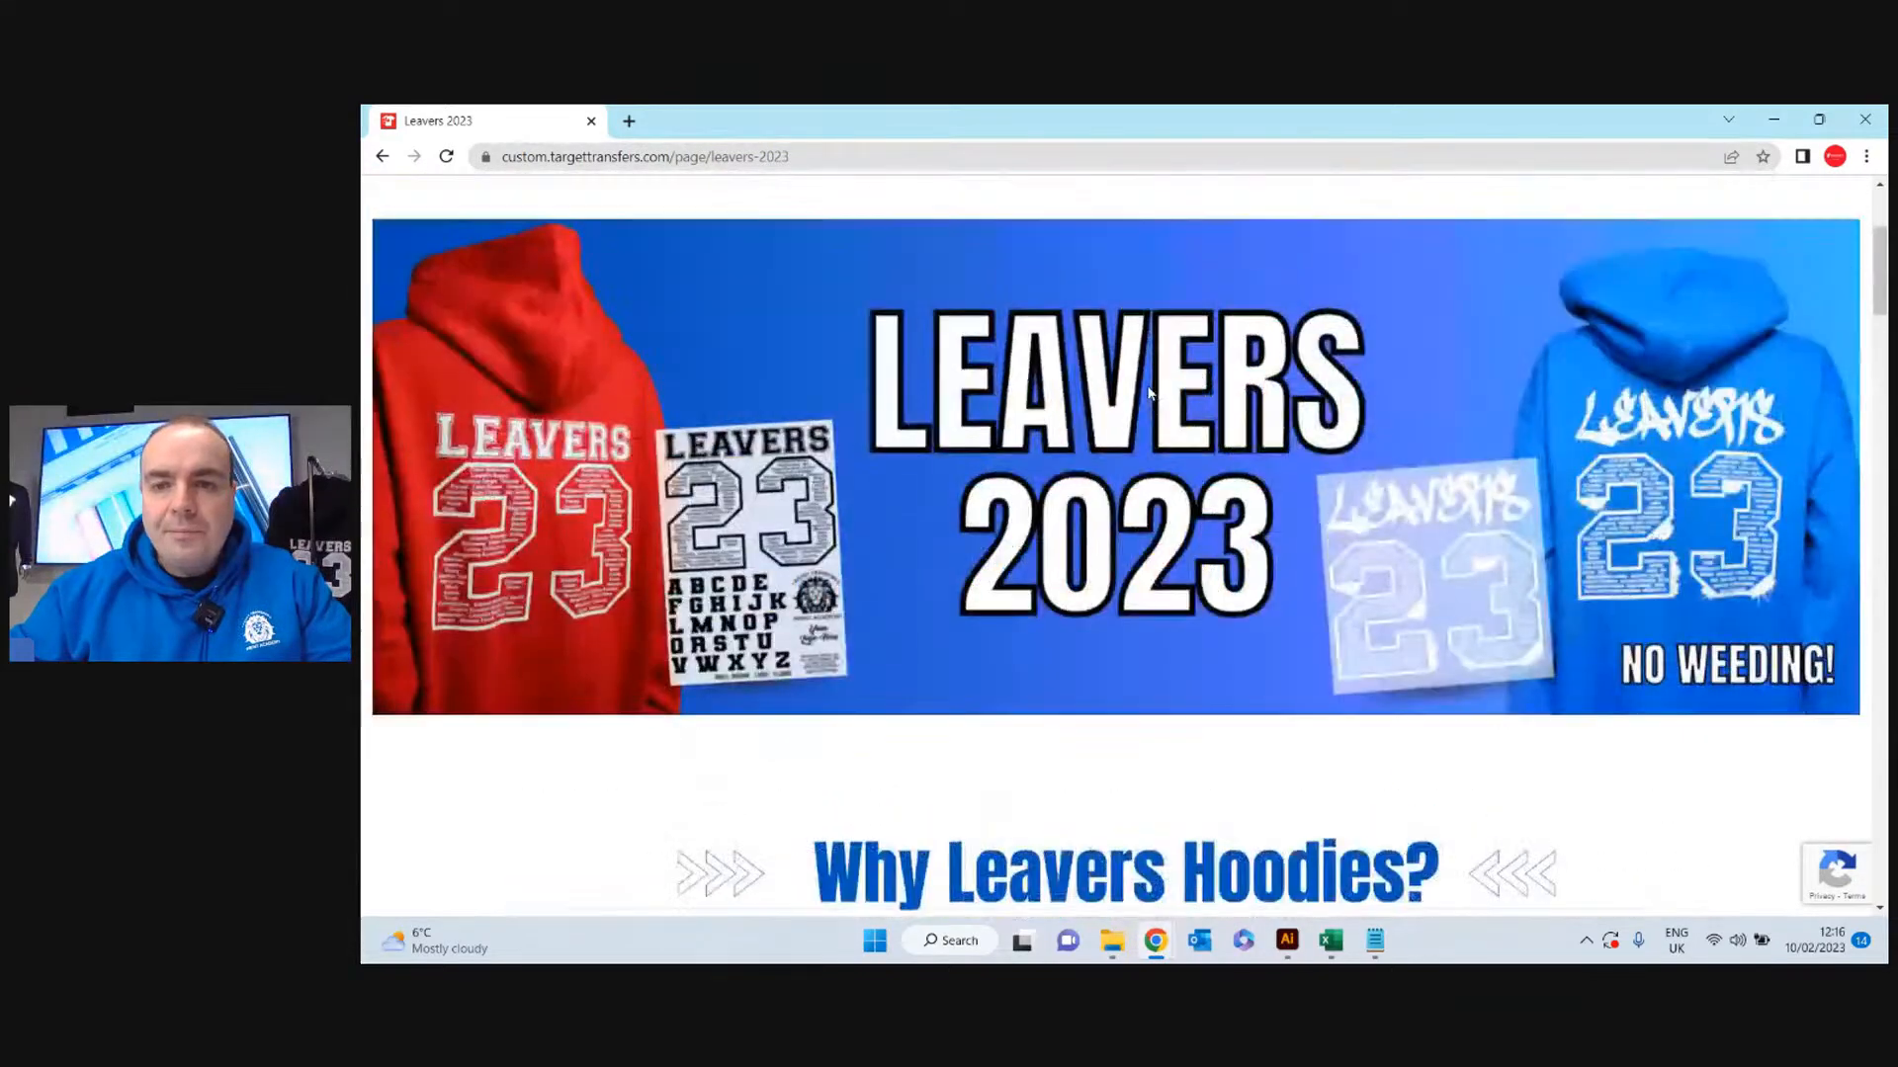
{"action": "scroll", "coordinate": [1150, 394], "scroll_direction": "up", "scroll_amount": 3}
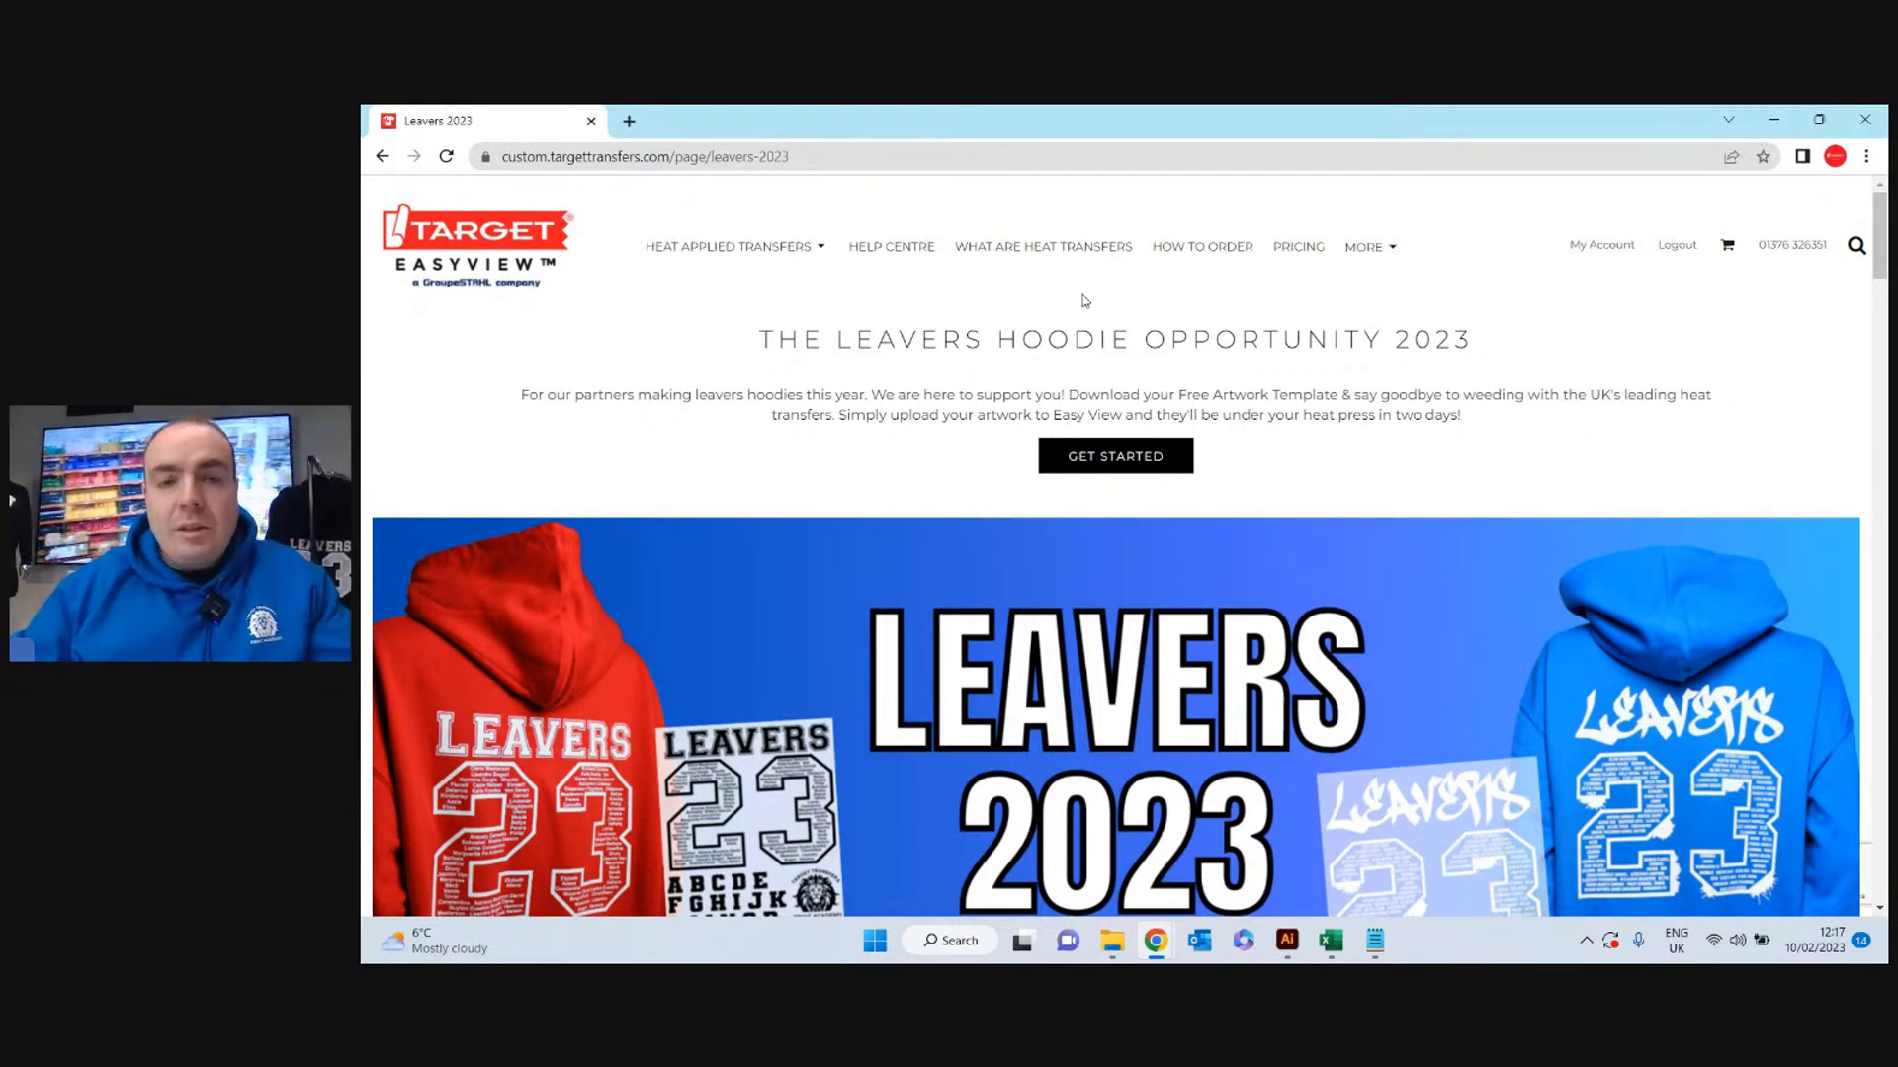
{"action": "left_click", "coordinate": [1286, 940]}
{"action": "left_click", "coordinate": [595, 190]}
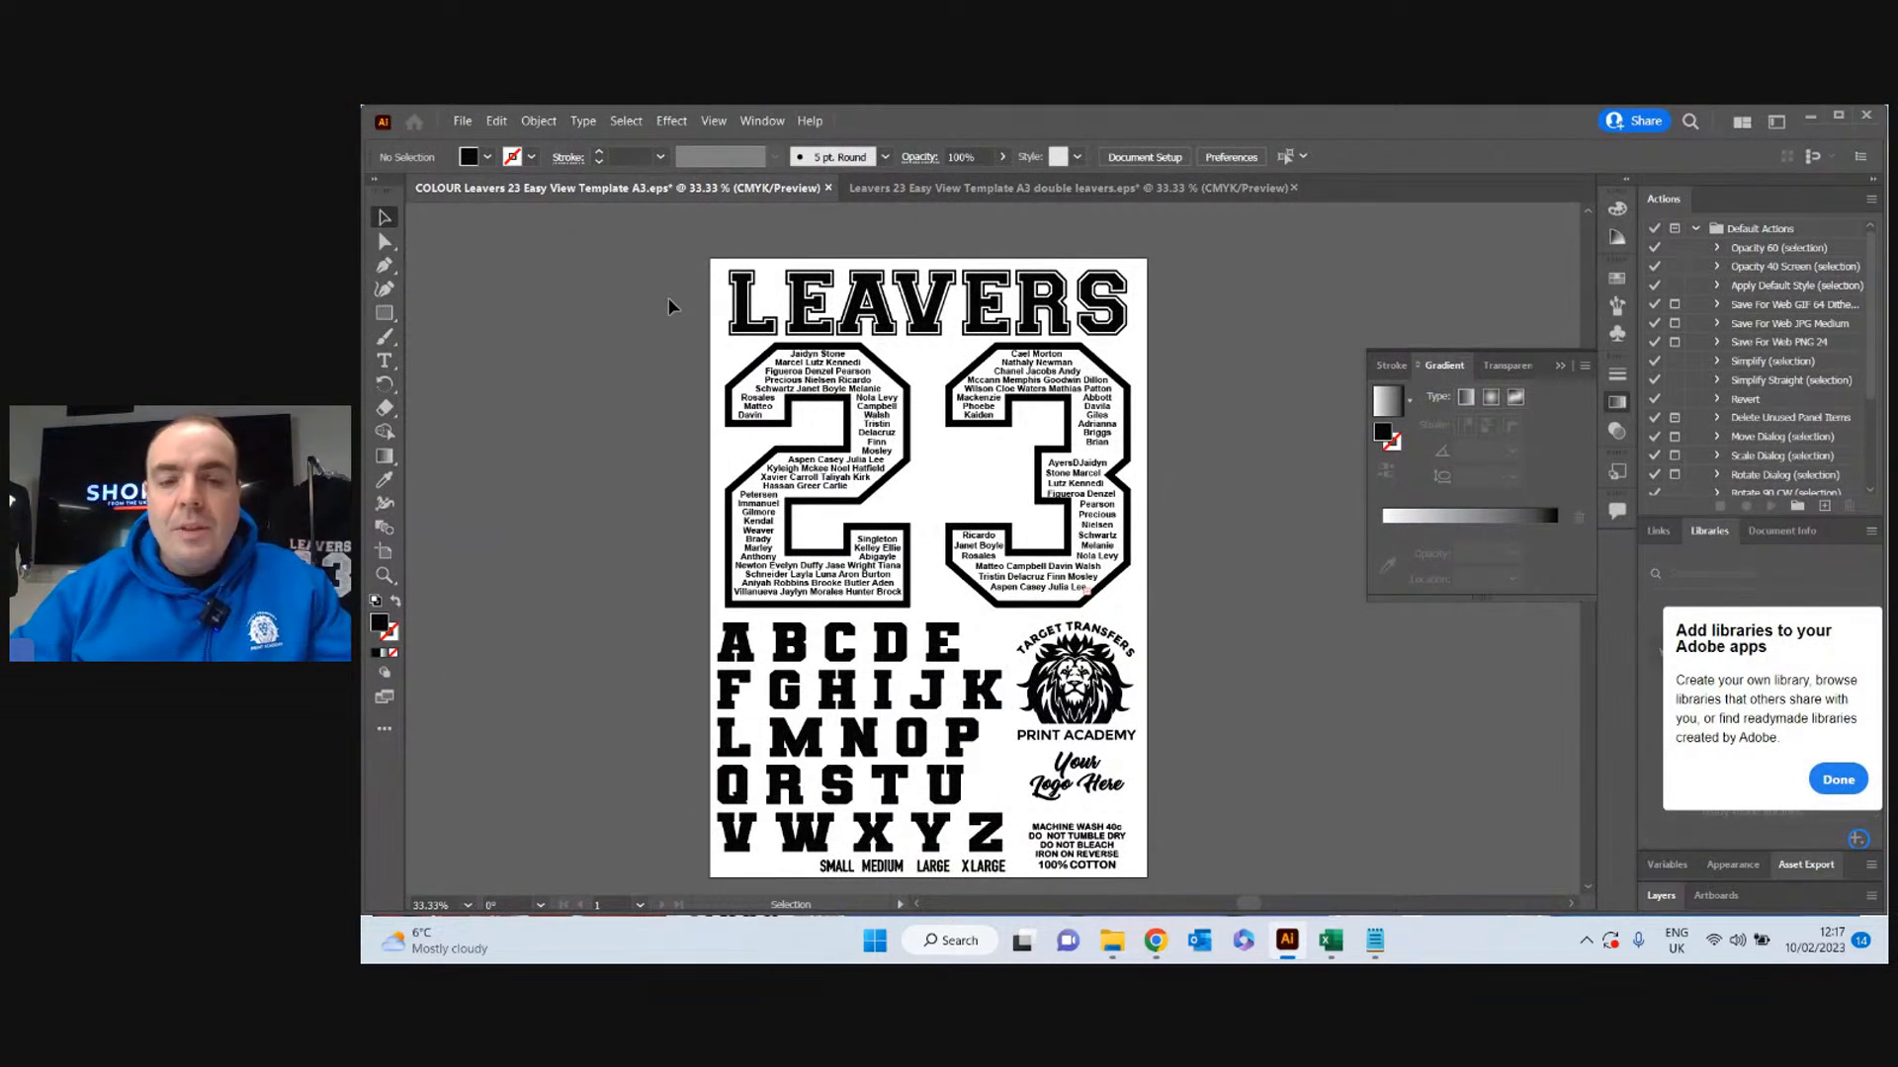
Switch to Chrome and open the 1-5 Colour Screen Printed Heat Transfers category from the Target Transfers home page.
{"action": "mouse_move", "coordinate": [1156, 940]}
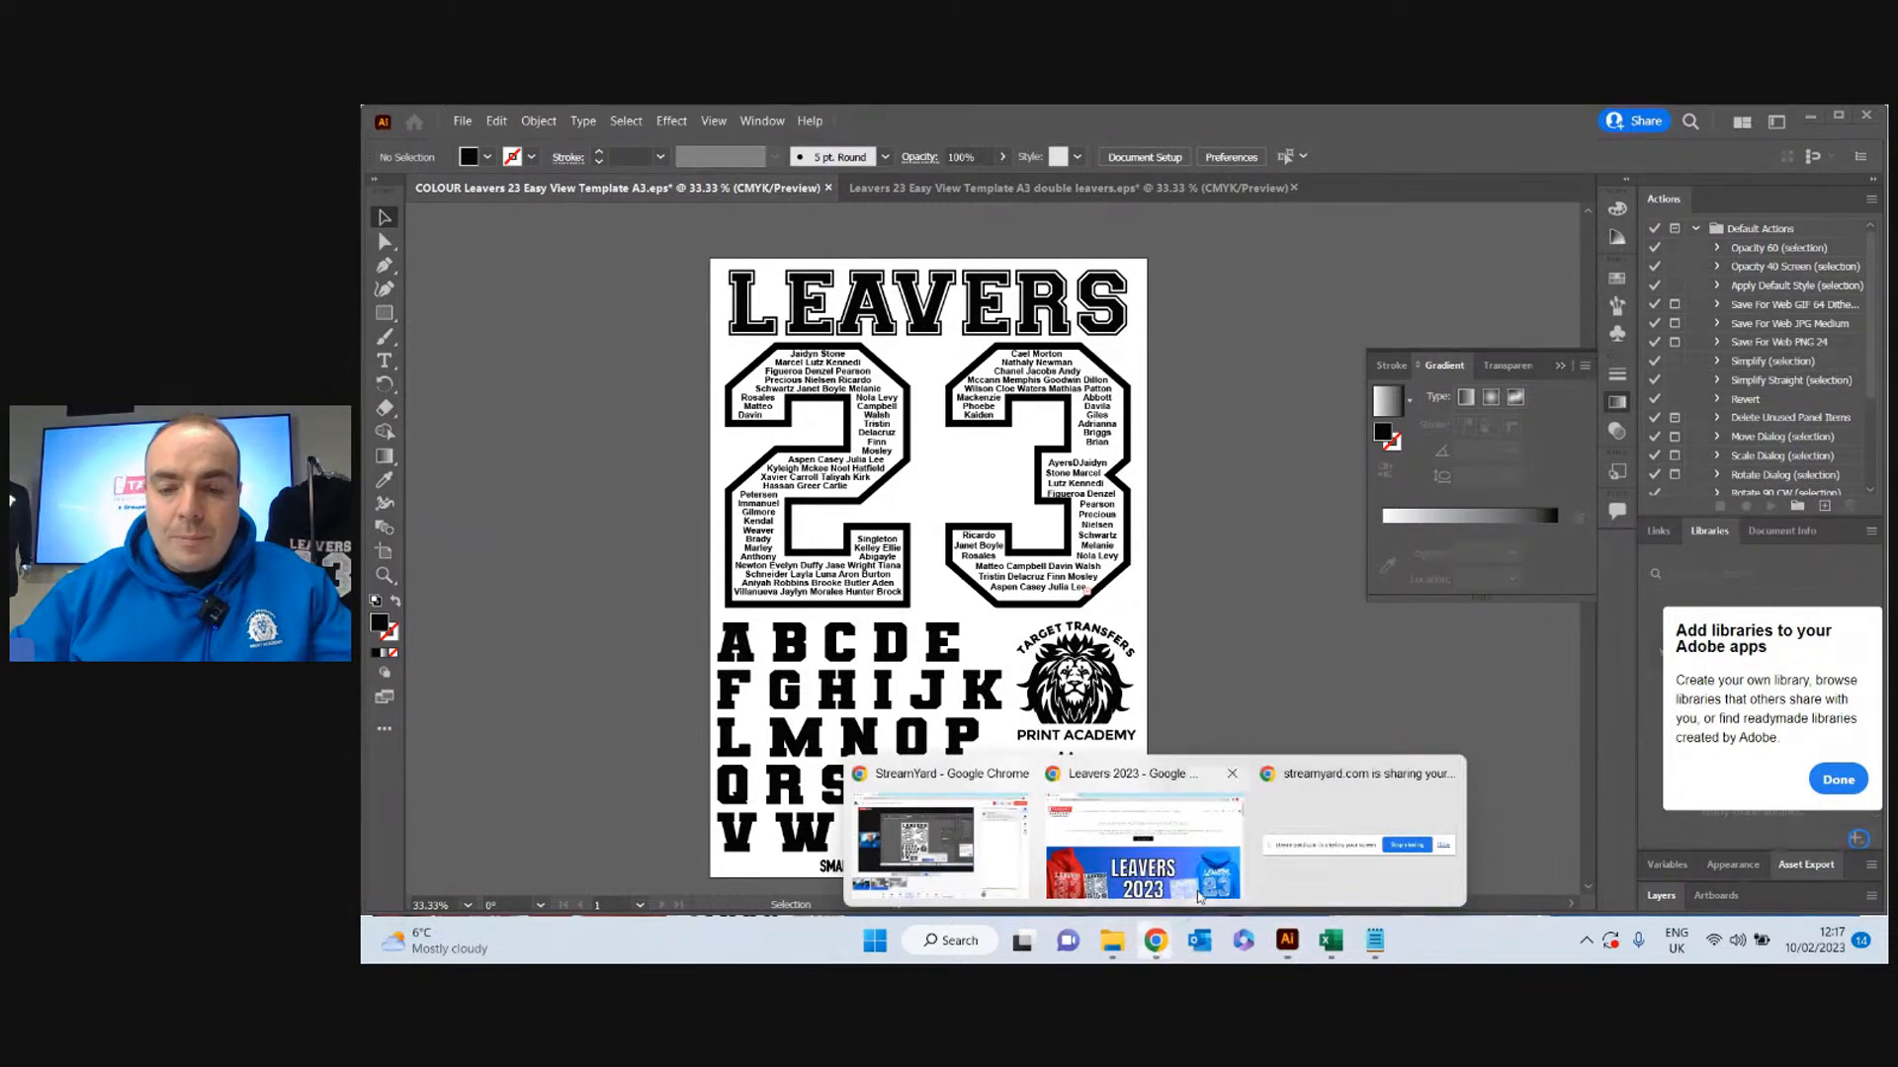
{"action": "left_click", "coordinate": [1197, 896]}
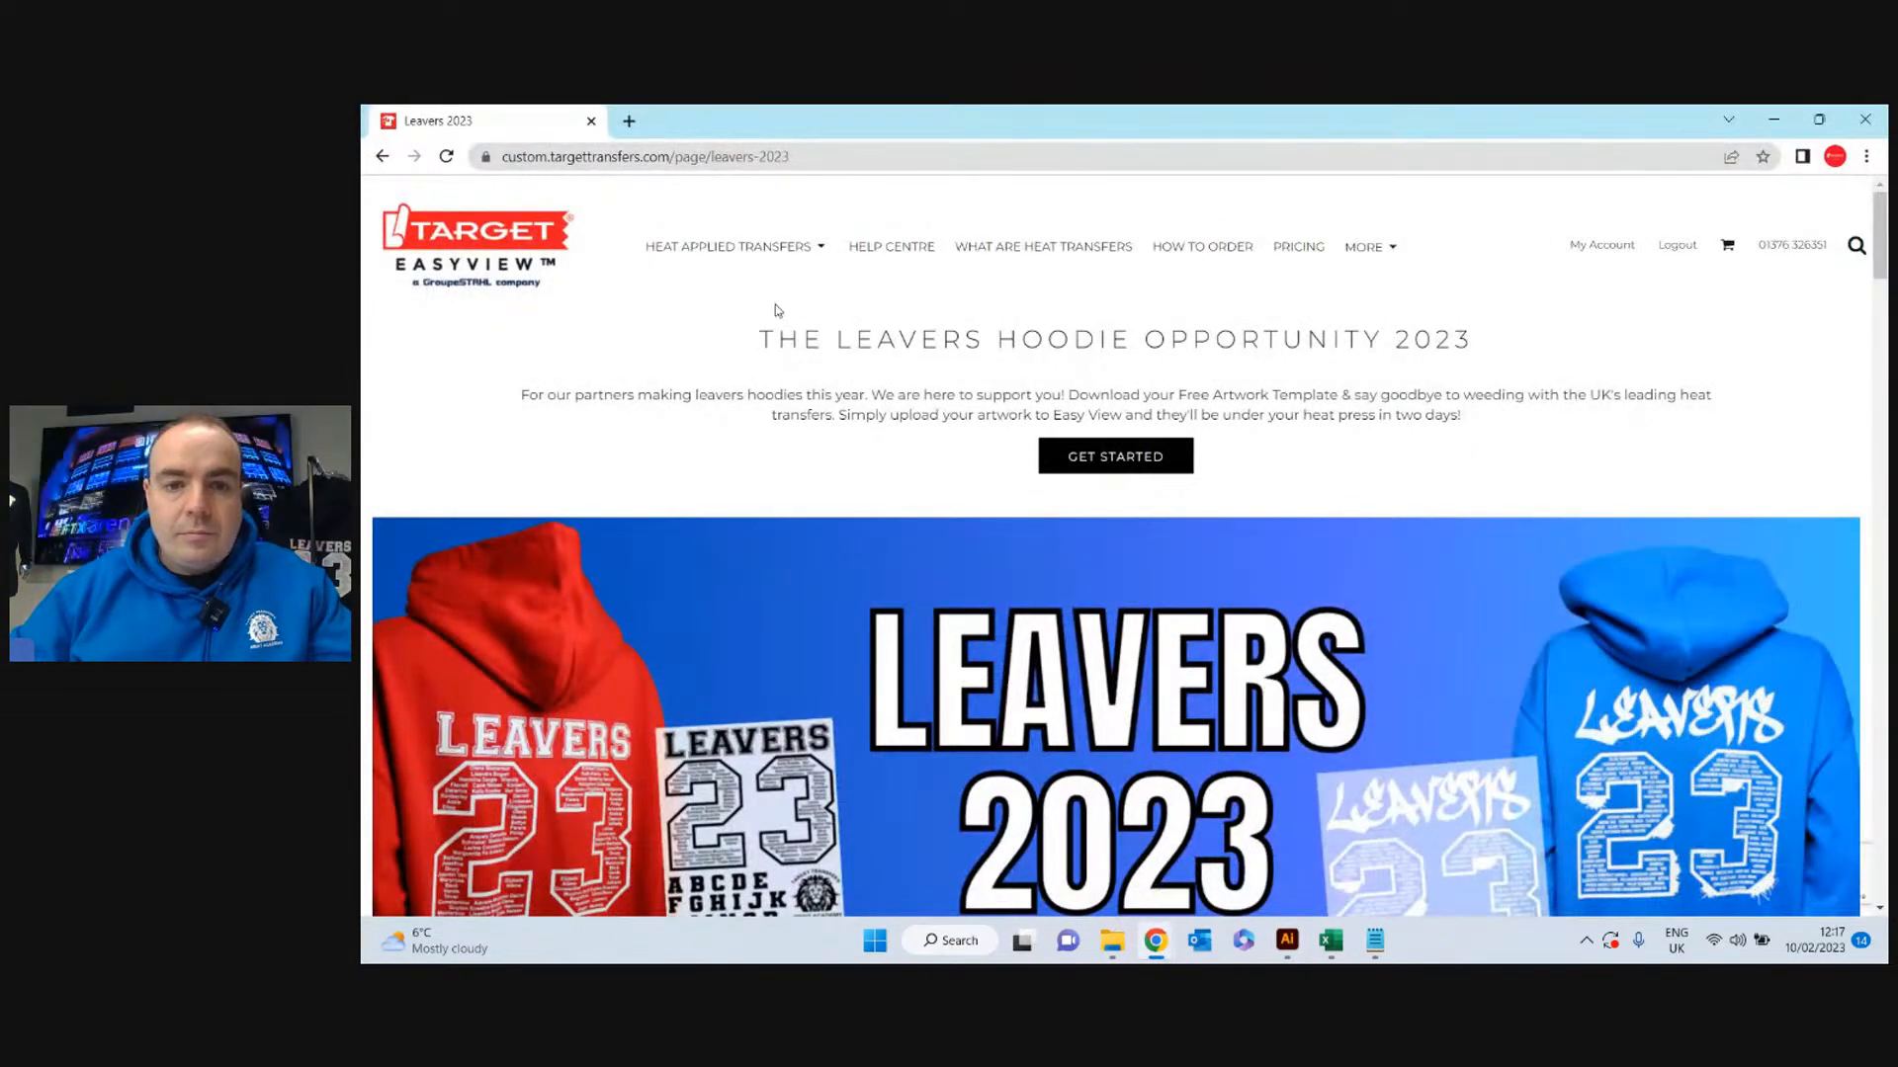
{"action": "left_click", "coordinate": [548, 242]}
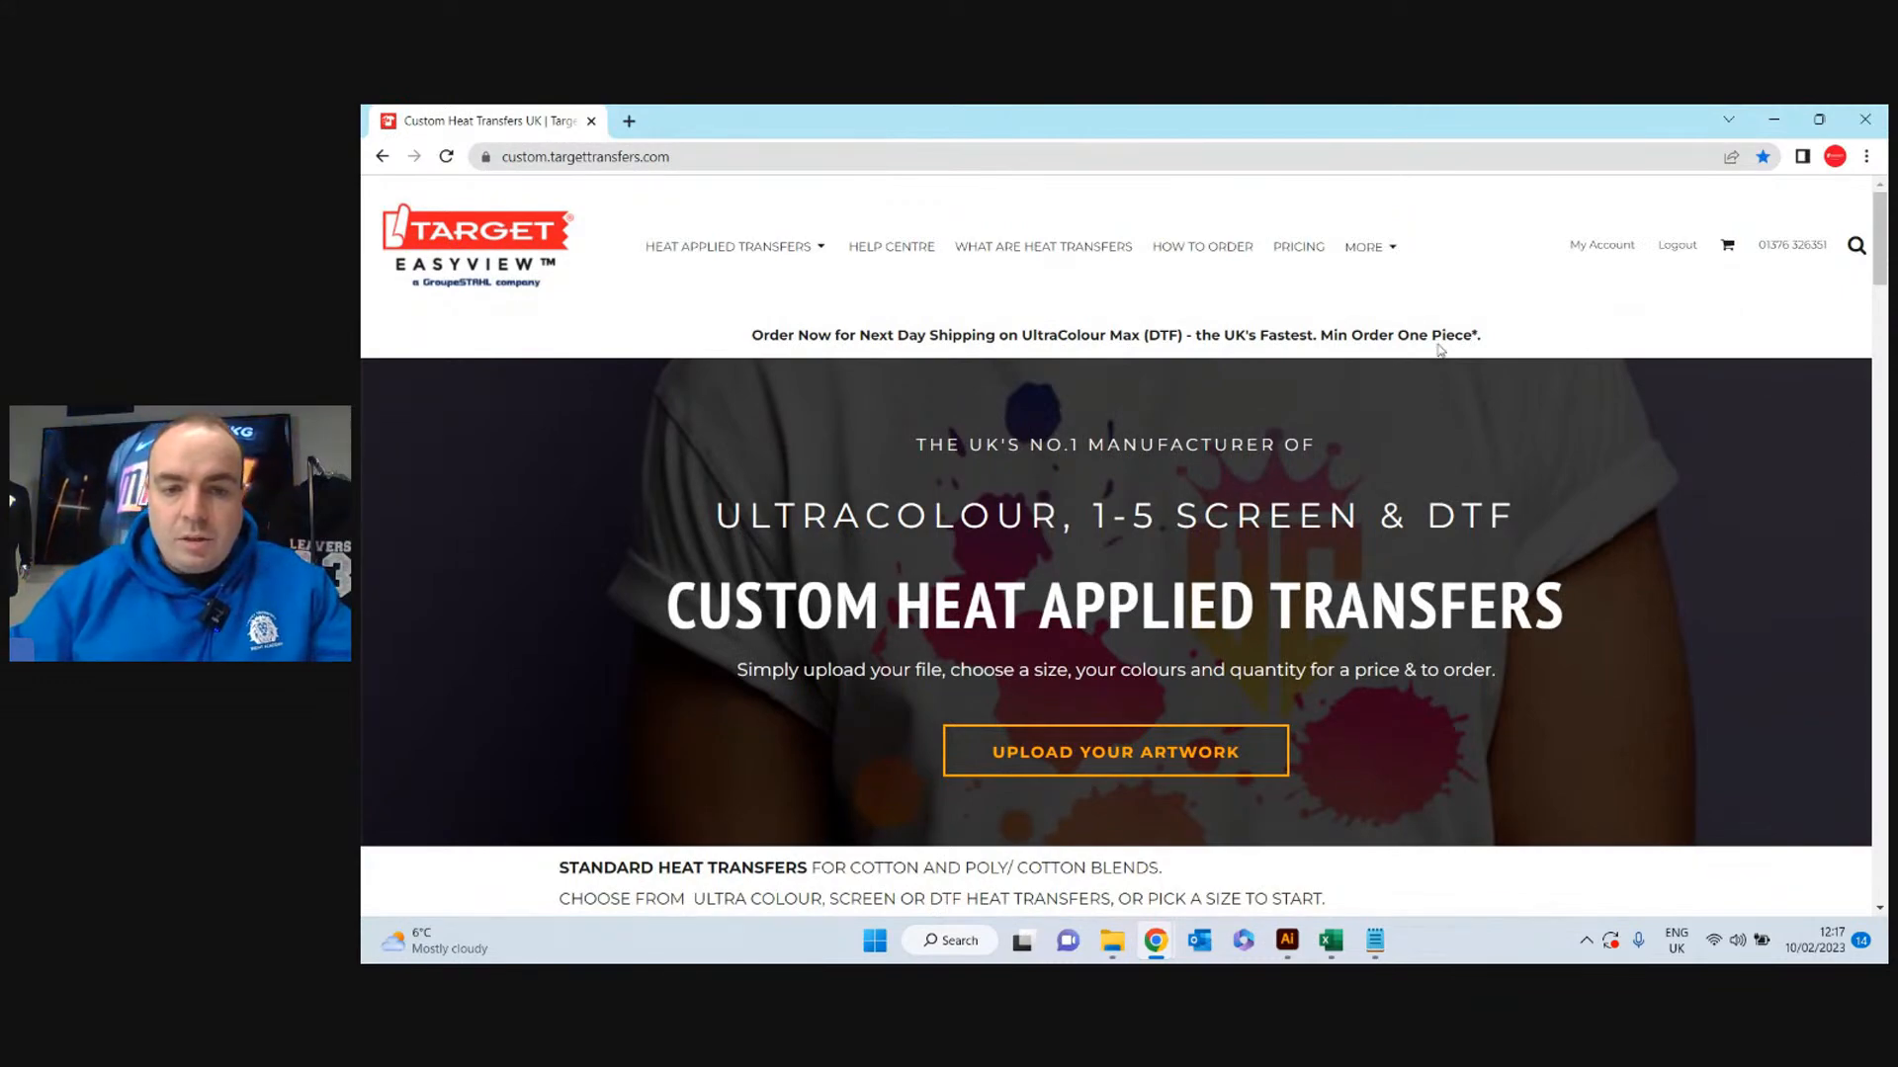
{"action": "scroll", "coordinate": [1142, 457], "scroll_direction": "down", "scroll_amount": 5}
{"action": "scroll", "coordinate": [1141, 456], "scroll_direction": "down", "scroll_amount": 2}
{"action": "left_click", "coordinate": [806, 491]}
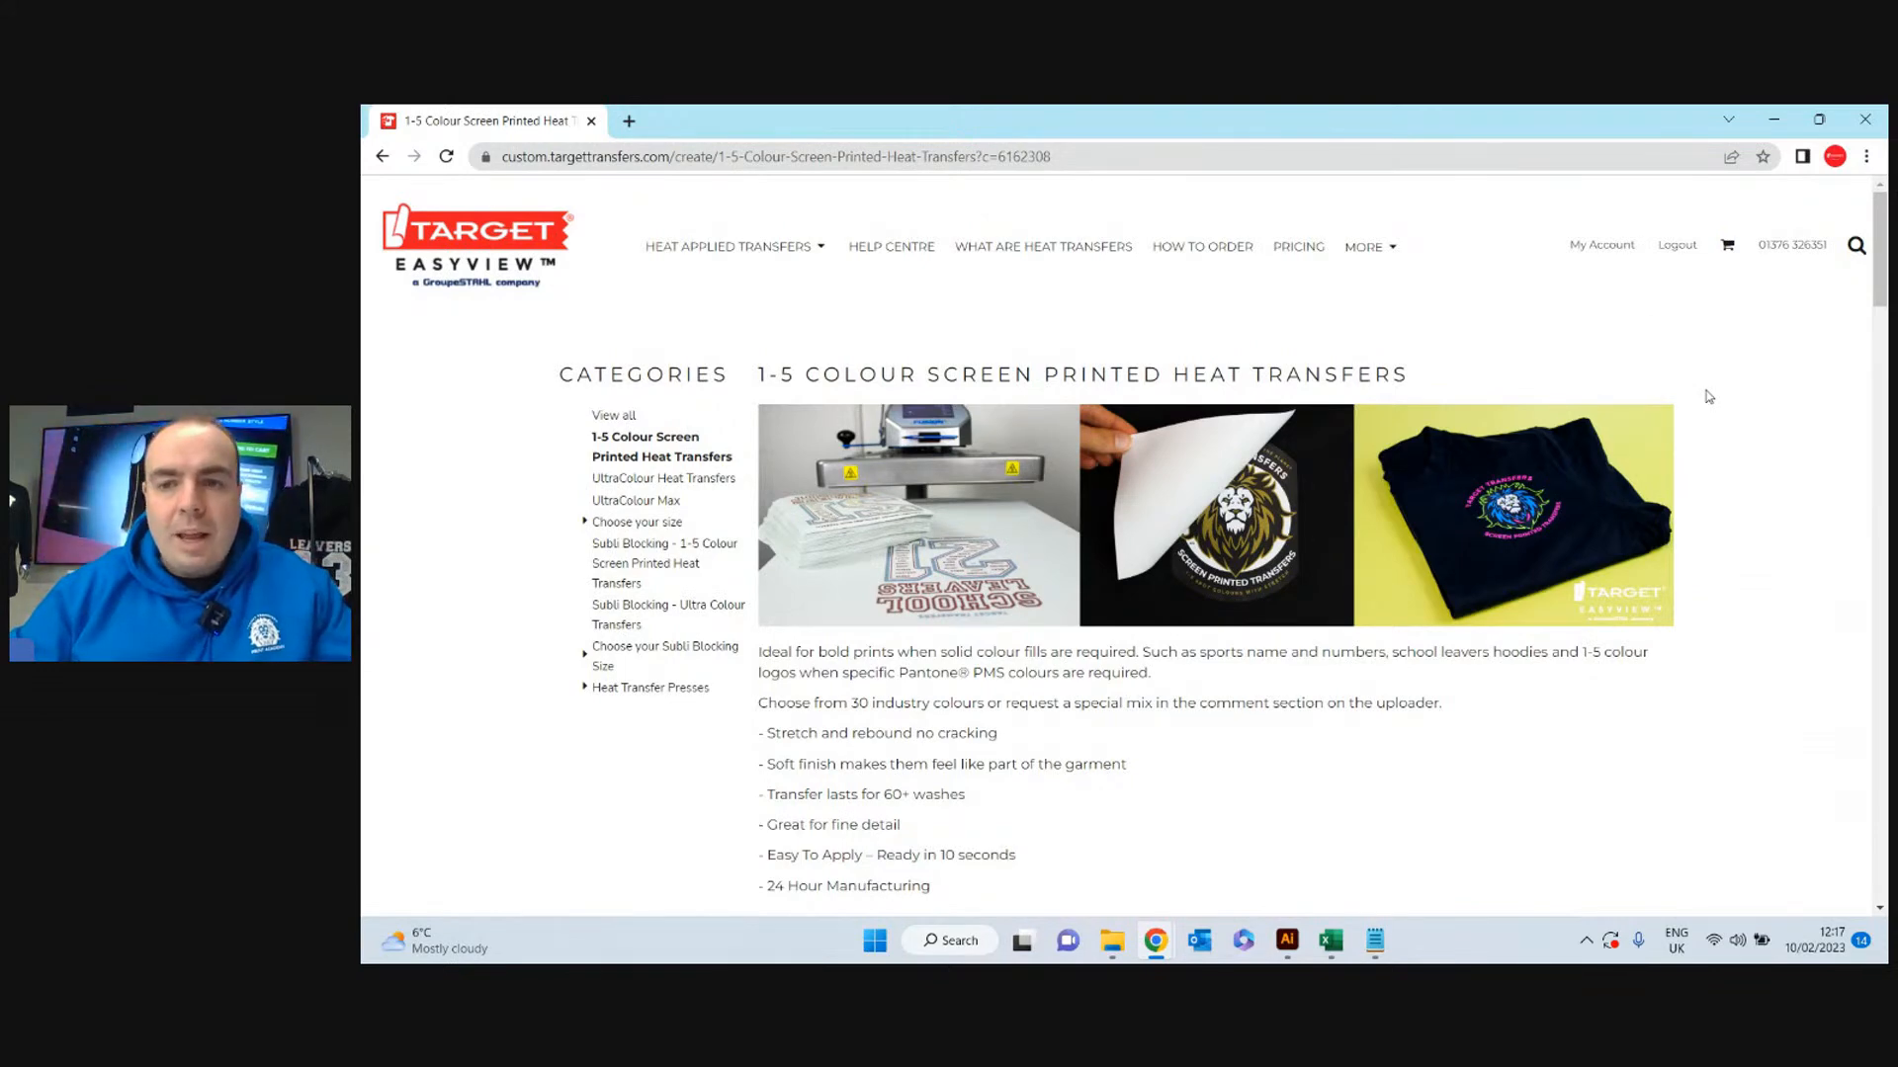
Find the 1-5 Colour A3 Heat Transfer among the screen printed products and open it in the designer.
{"action": "scroll", "coordinate": [1705, 395], "scroll_direction": "down", "scroll_amount": 5}
{"action": "scroll", "coordinate": [1634, 384], "scroll_direction": "down", "scroll_amount": 1}
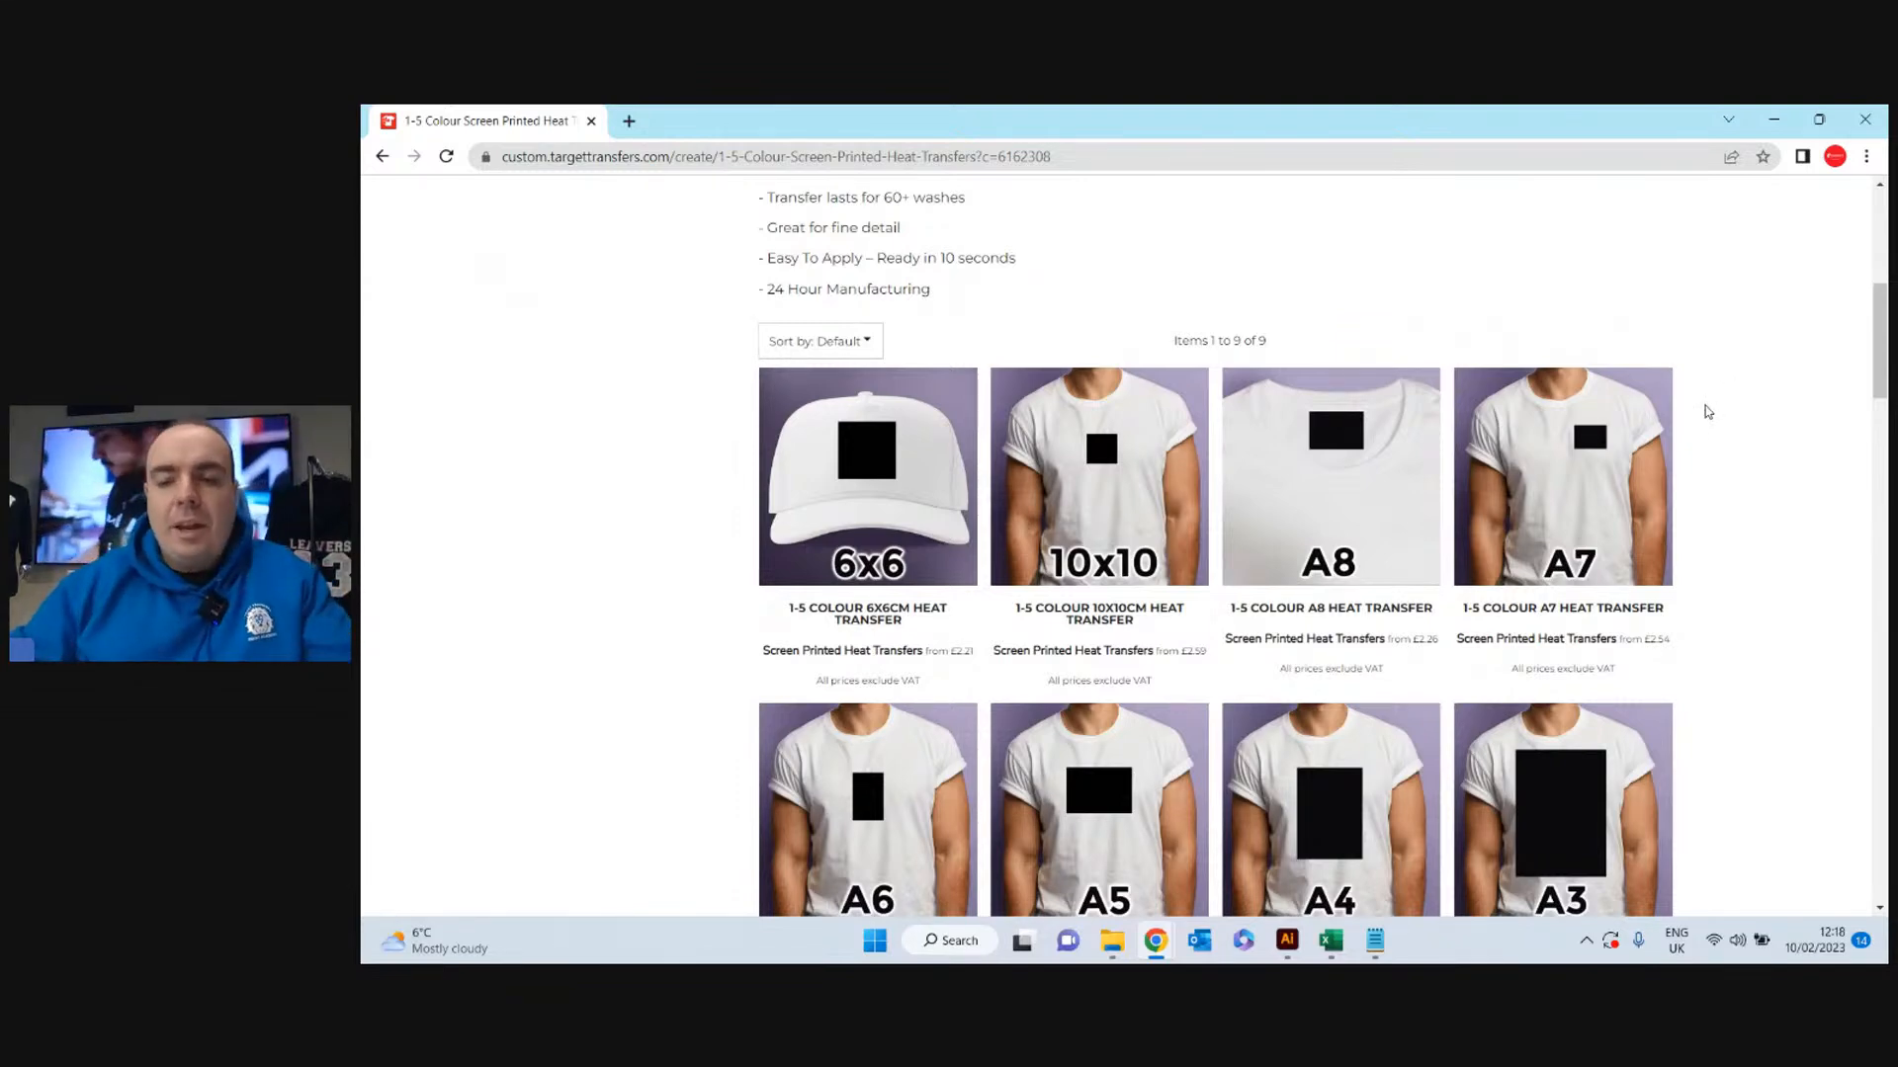
{"action": "scroll", "coordinate": [1707, 412], "scroll_direction": "down", "scroll_amount": 1}
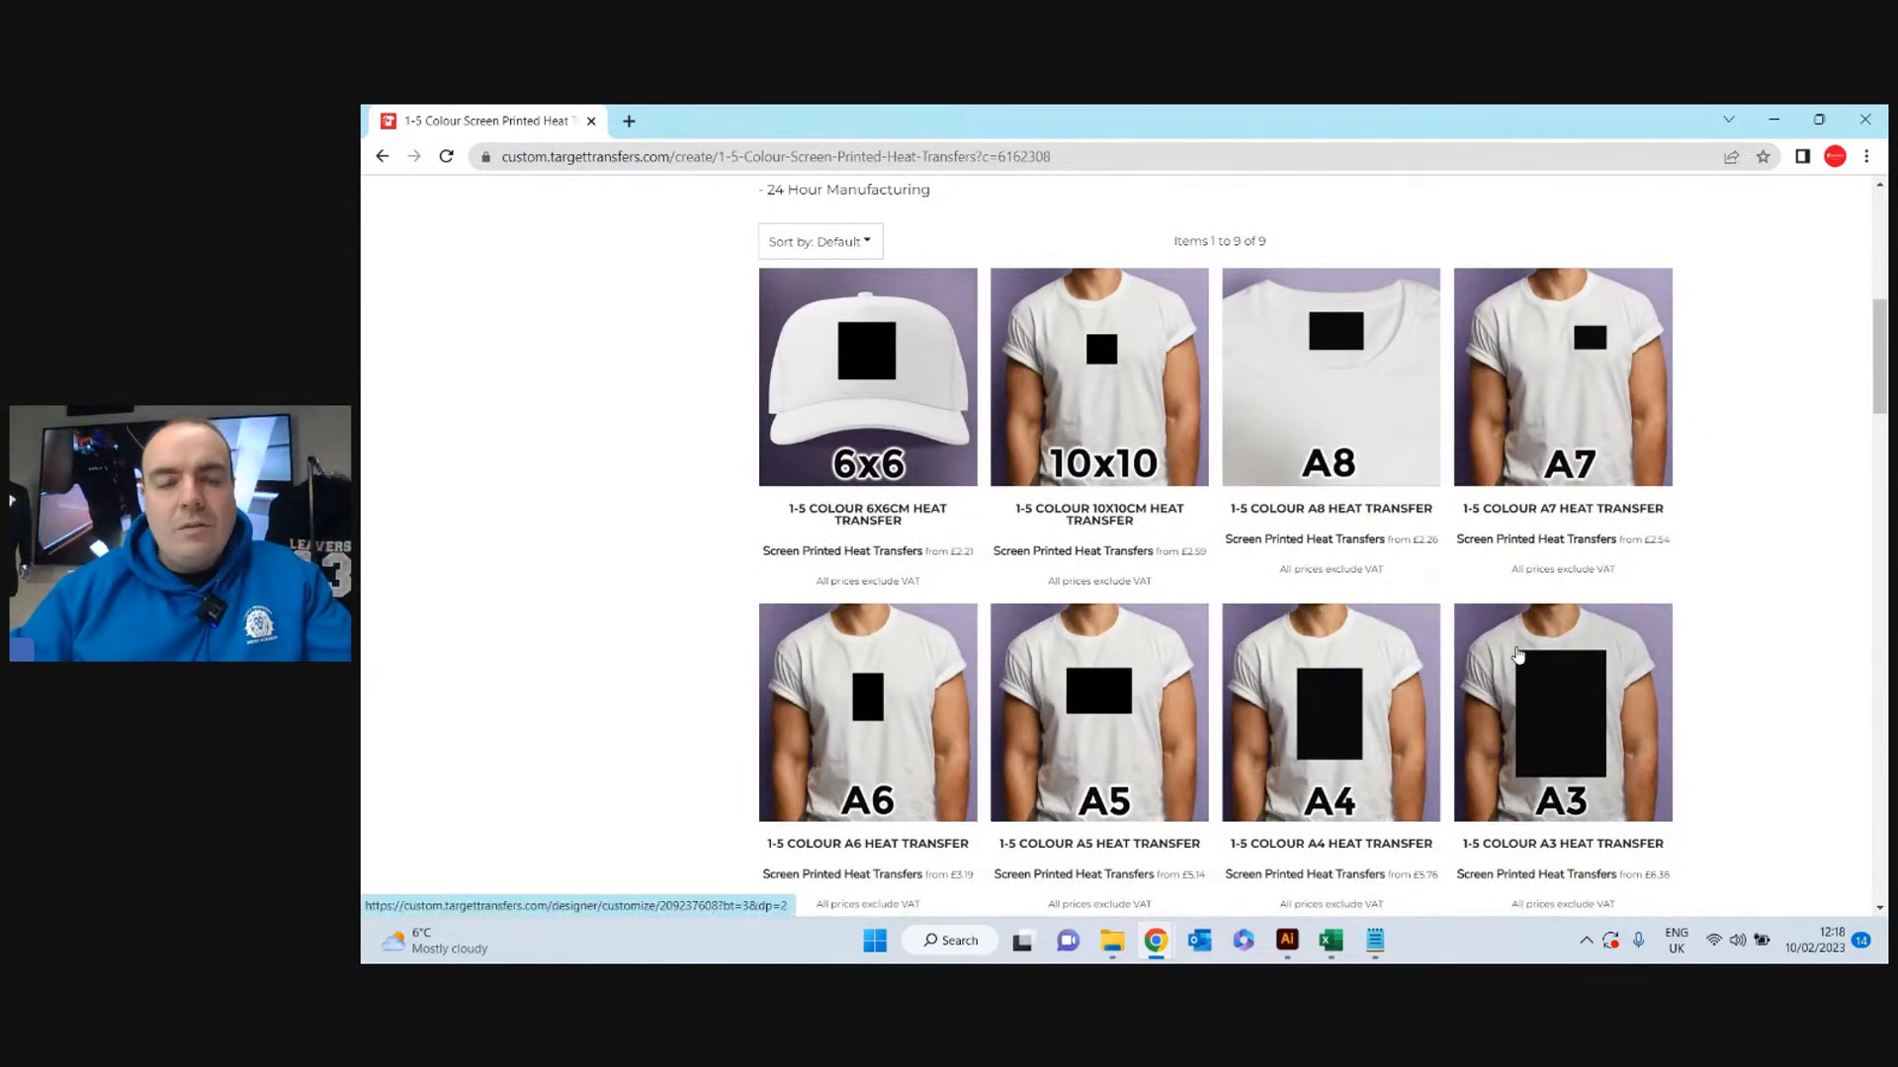
{"action": "left_click", "coordinate": [1518, 654]}
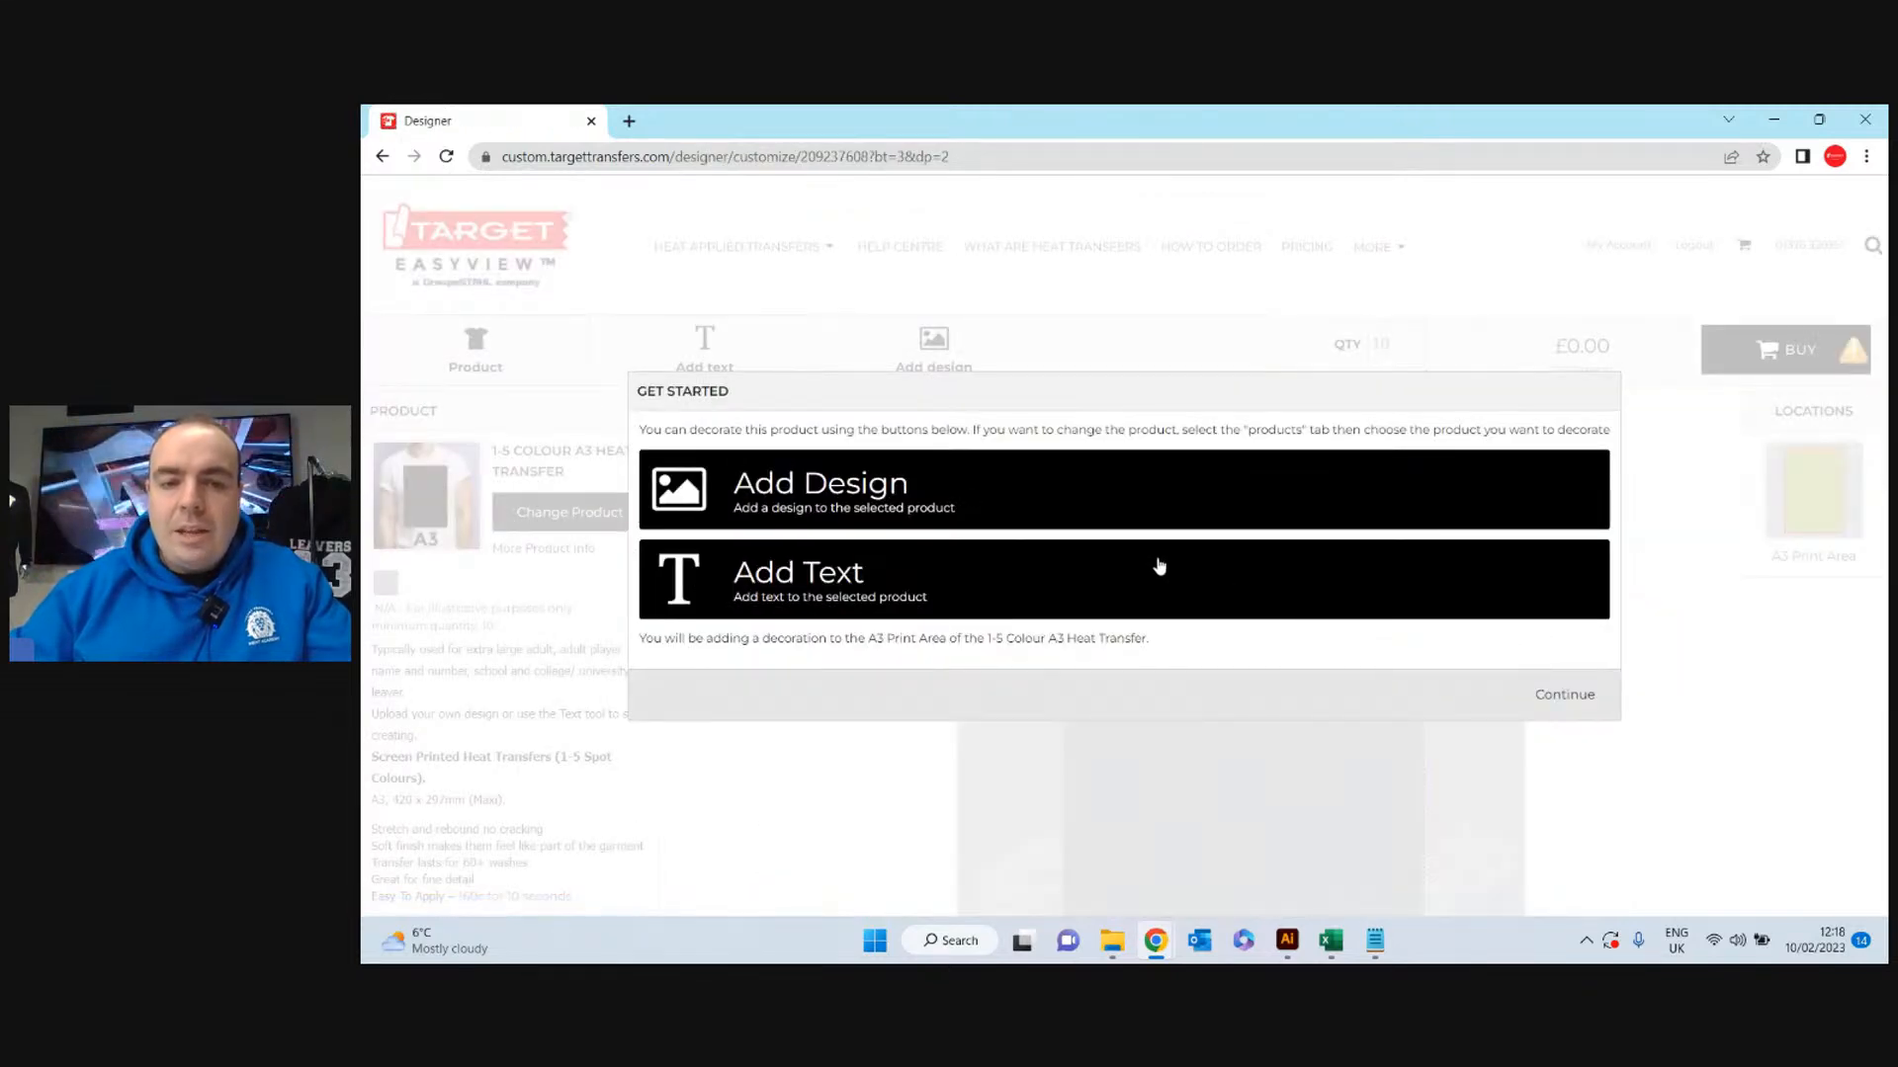
Add the uploaded black Leavers 23 Easy View Template A3 design to the A3 transfer.
{"action": "left_click", "coordinate": [929, 492]}
{"action": "left_click", "coordinate": [1017, 534]}
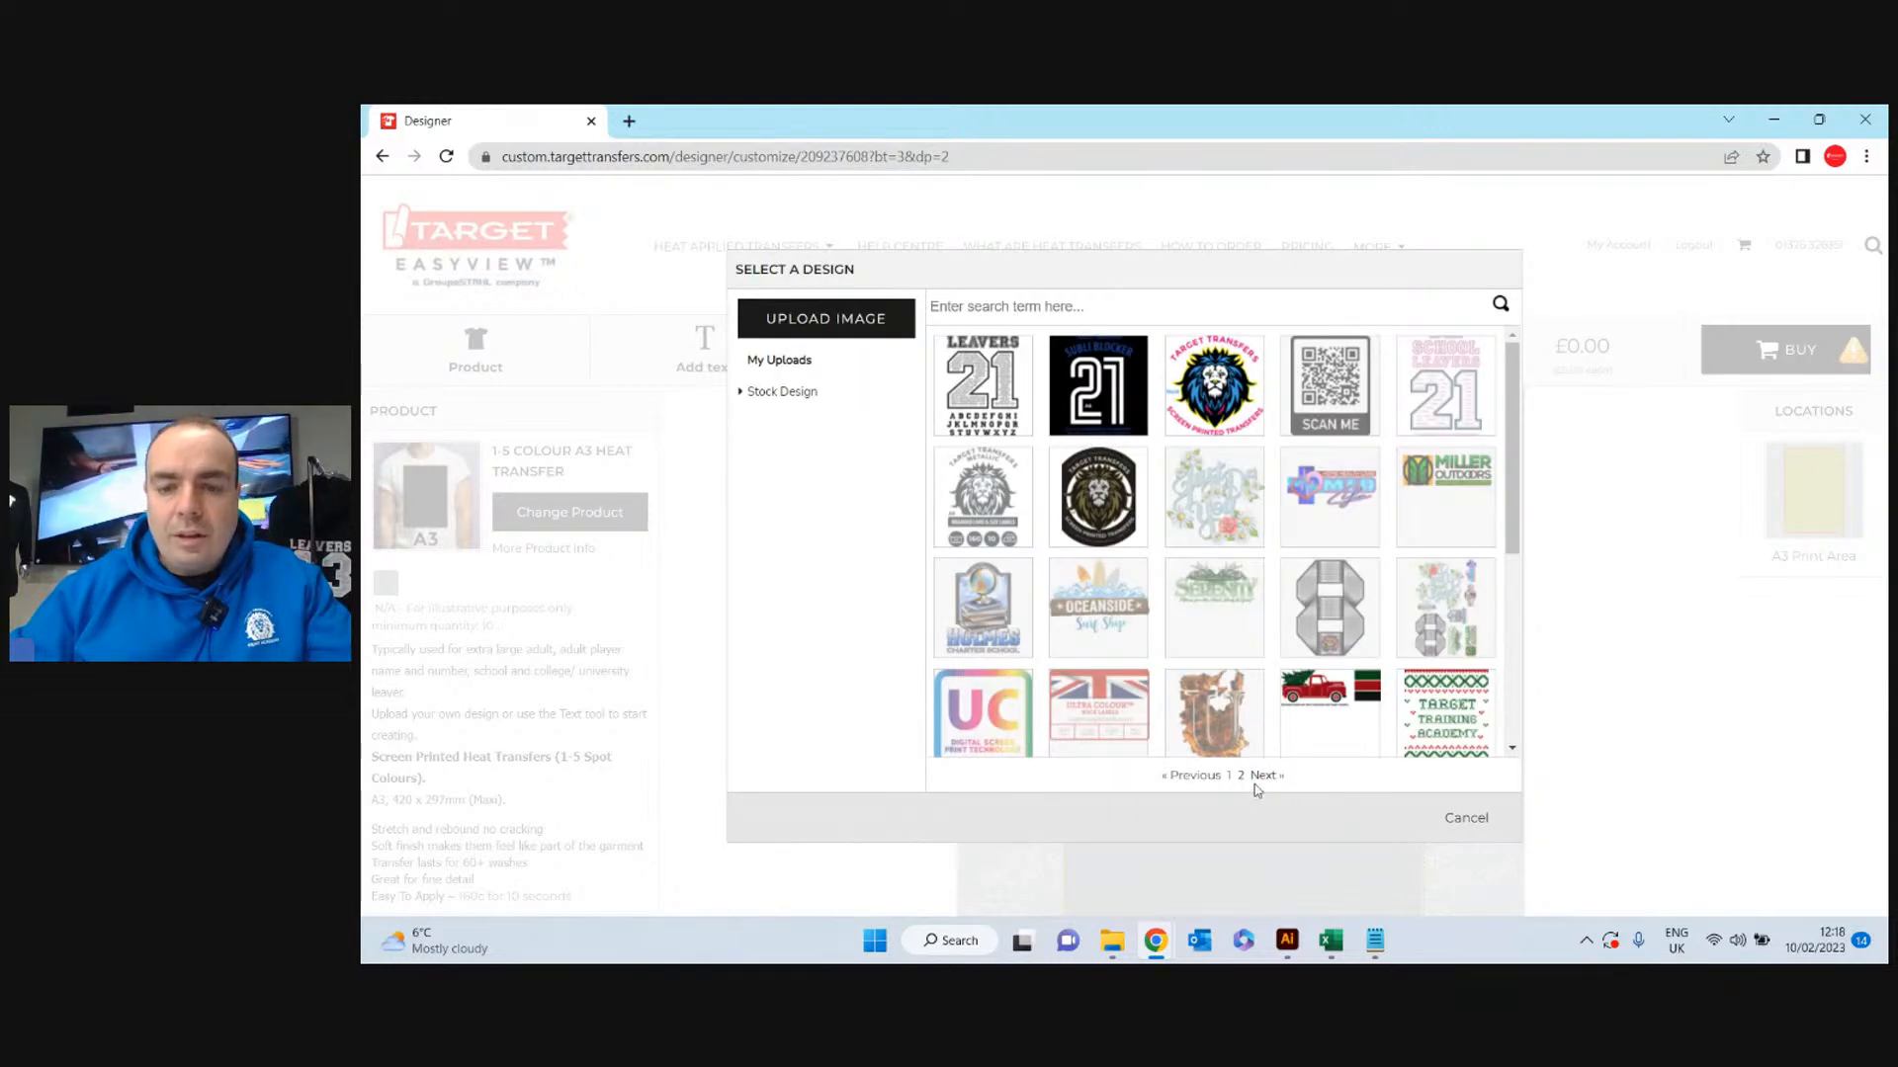
{"action": "left_click", "coordinate": [1239, 777]}
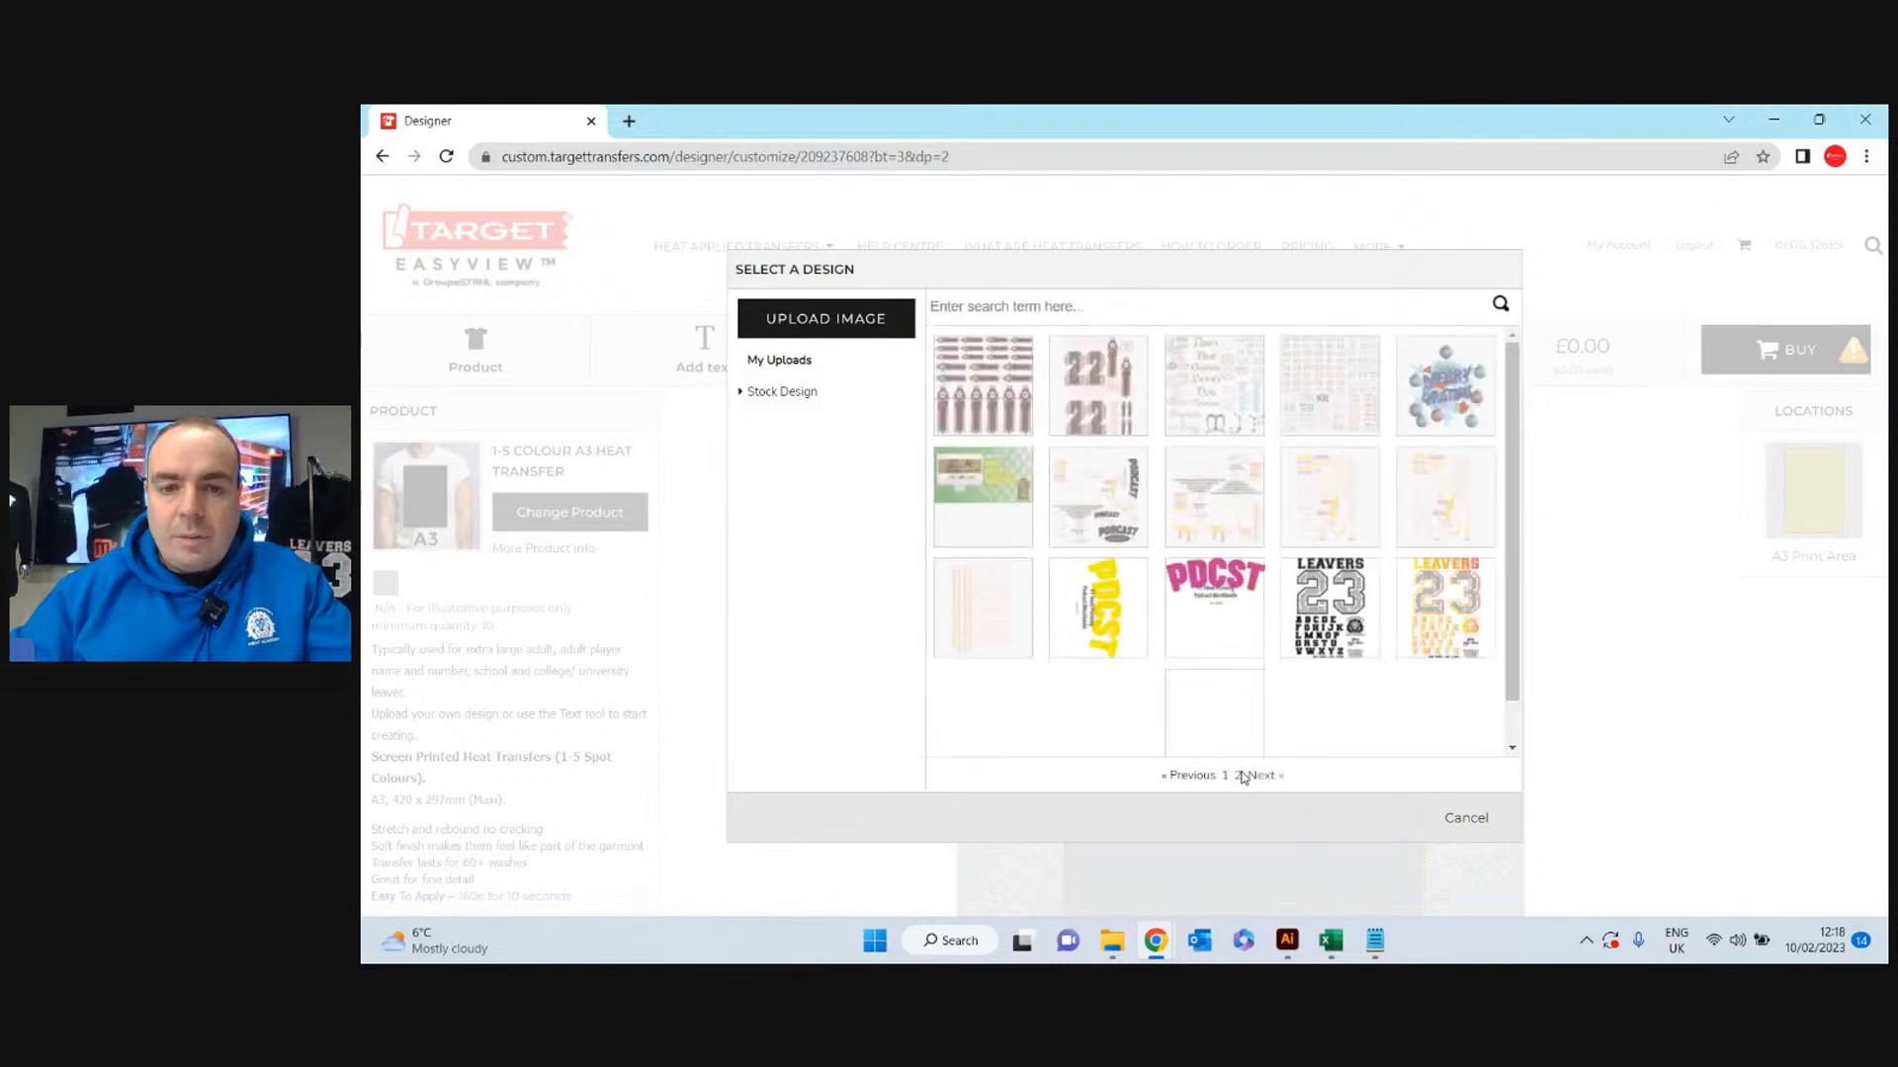
{"action": "left_click", "coordinate": [1323, 606]}
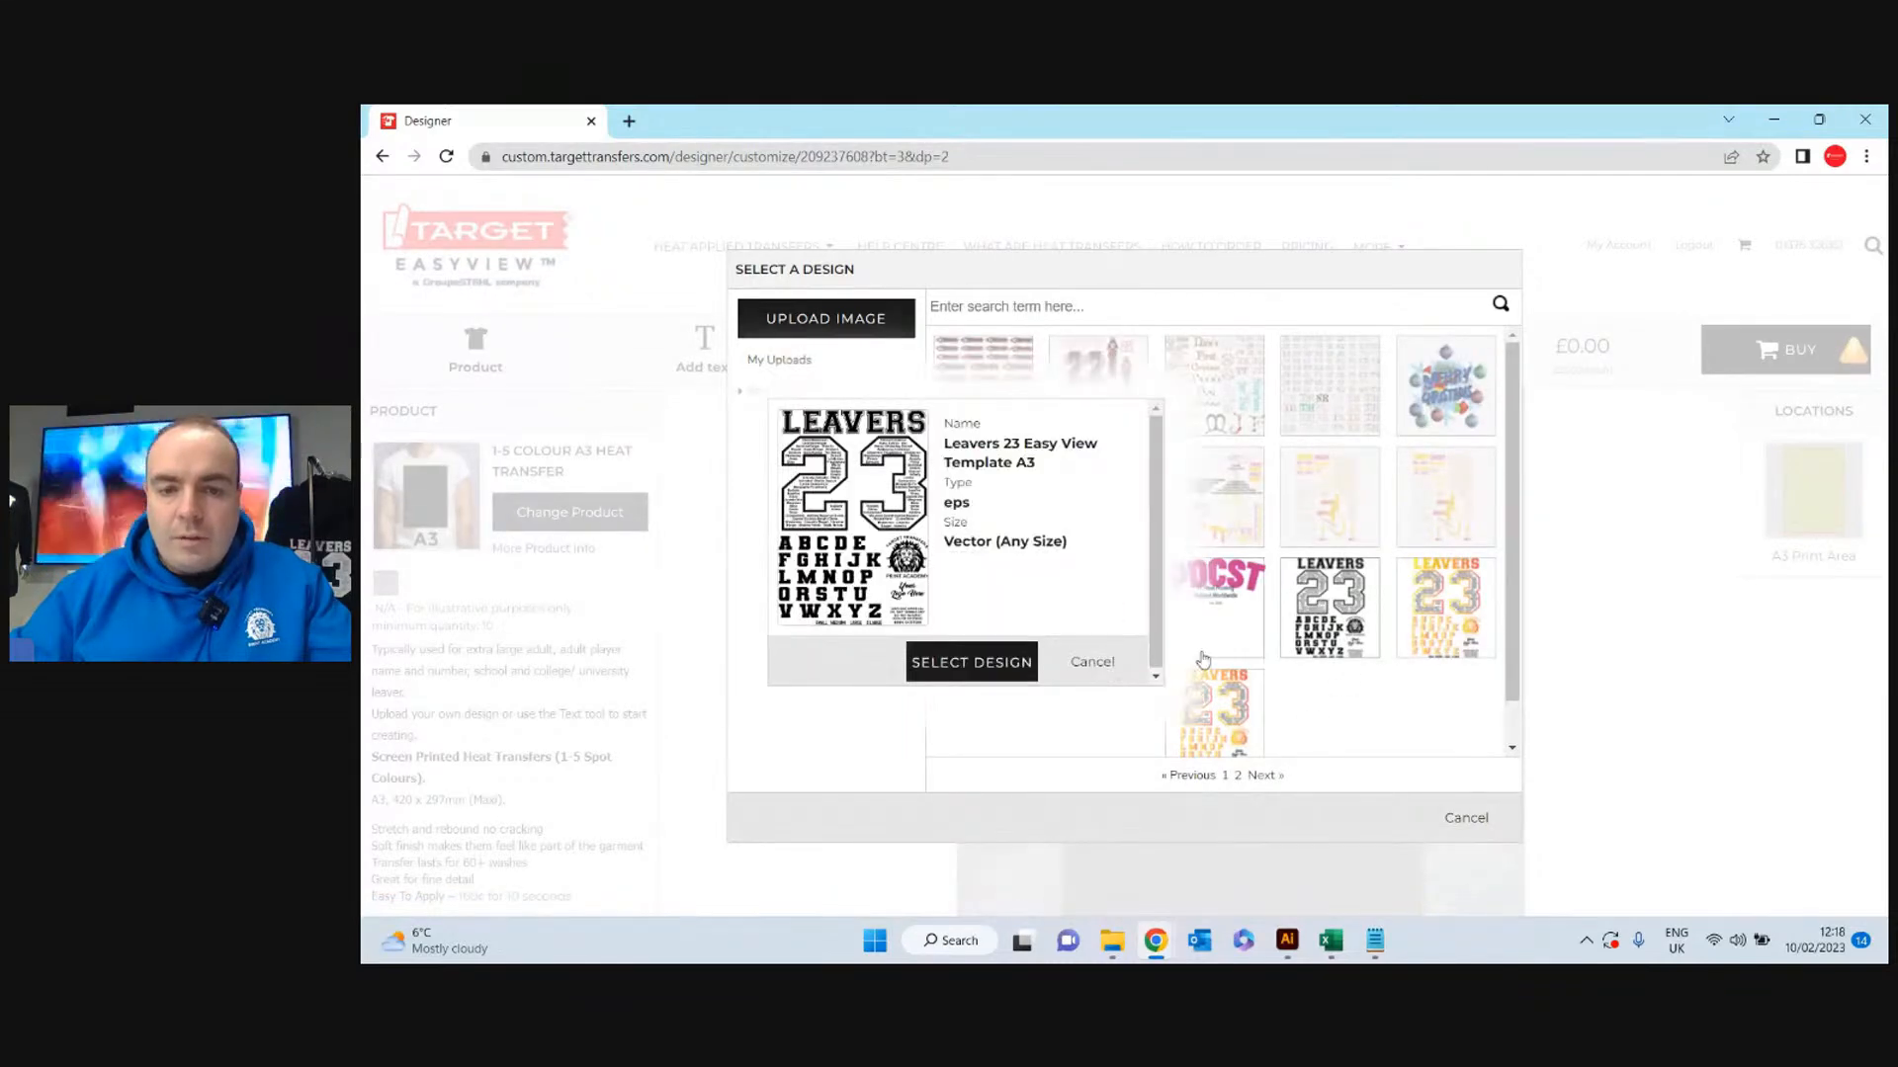
{"action": "left_click", "coordinate": [989, 678]}
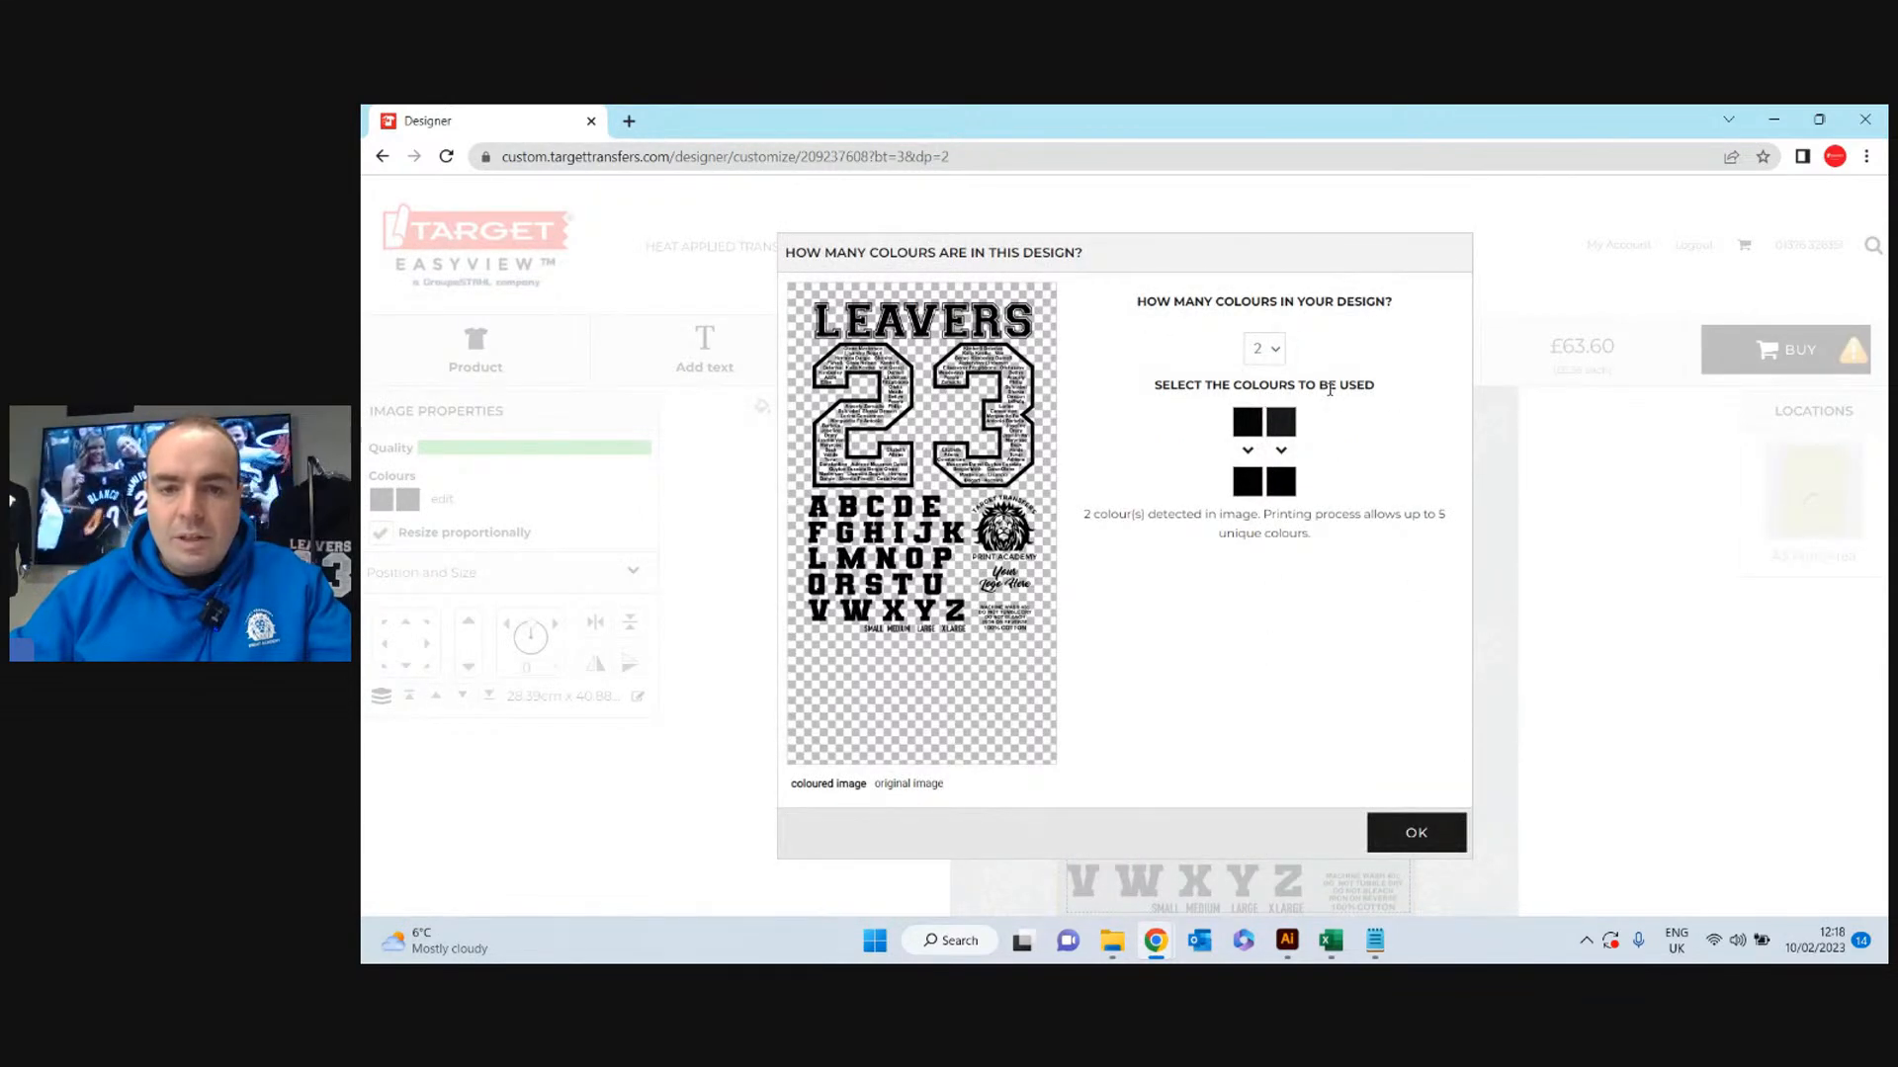
Set the number of colours in the design to 1 and confirm the colour choice.
{"action": "left_click", "coordinate": [1266, 348]}
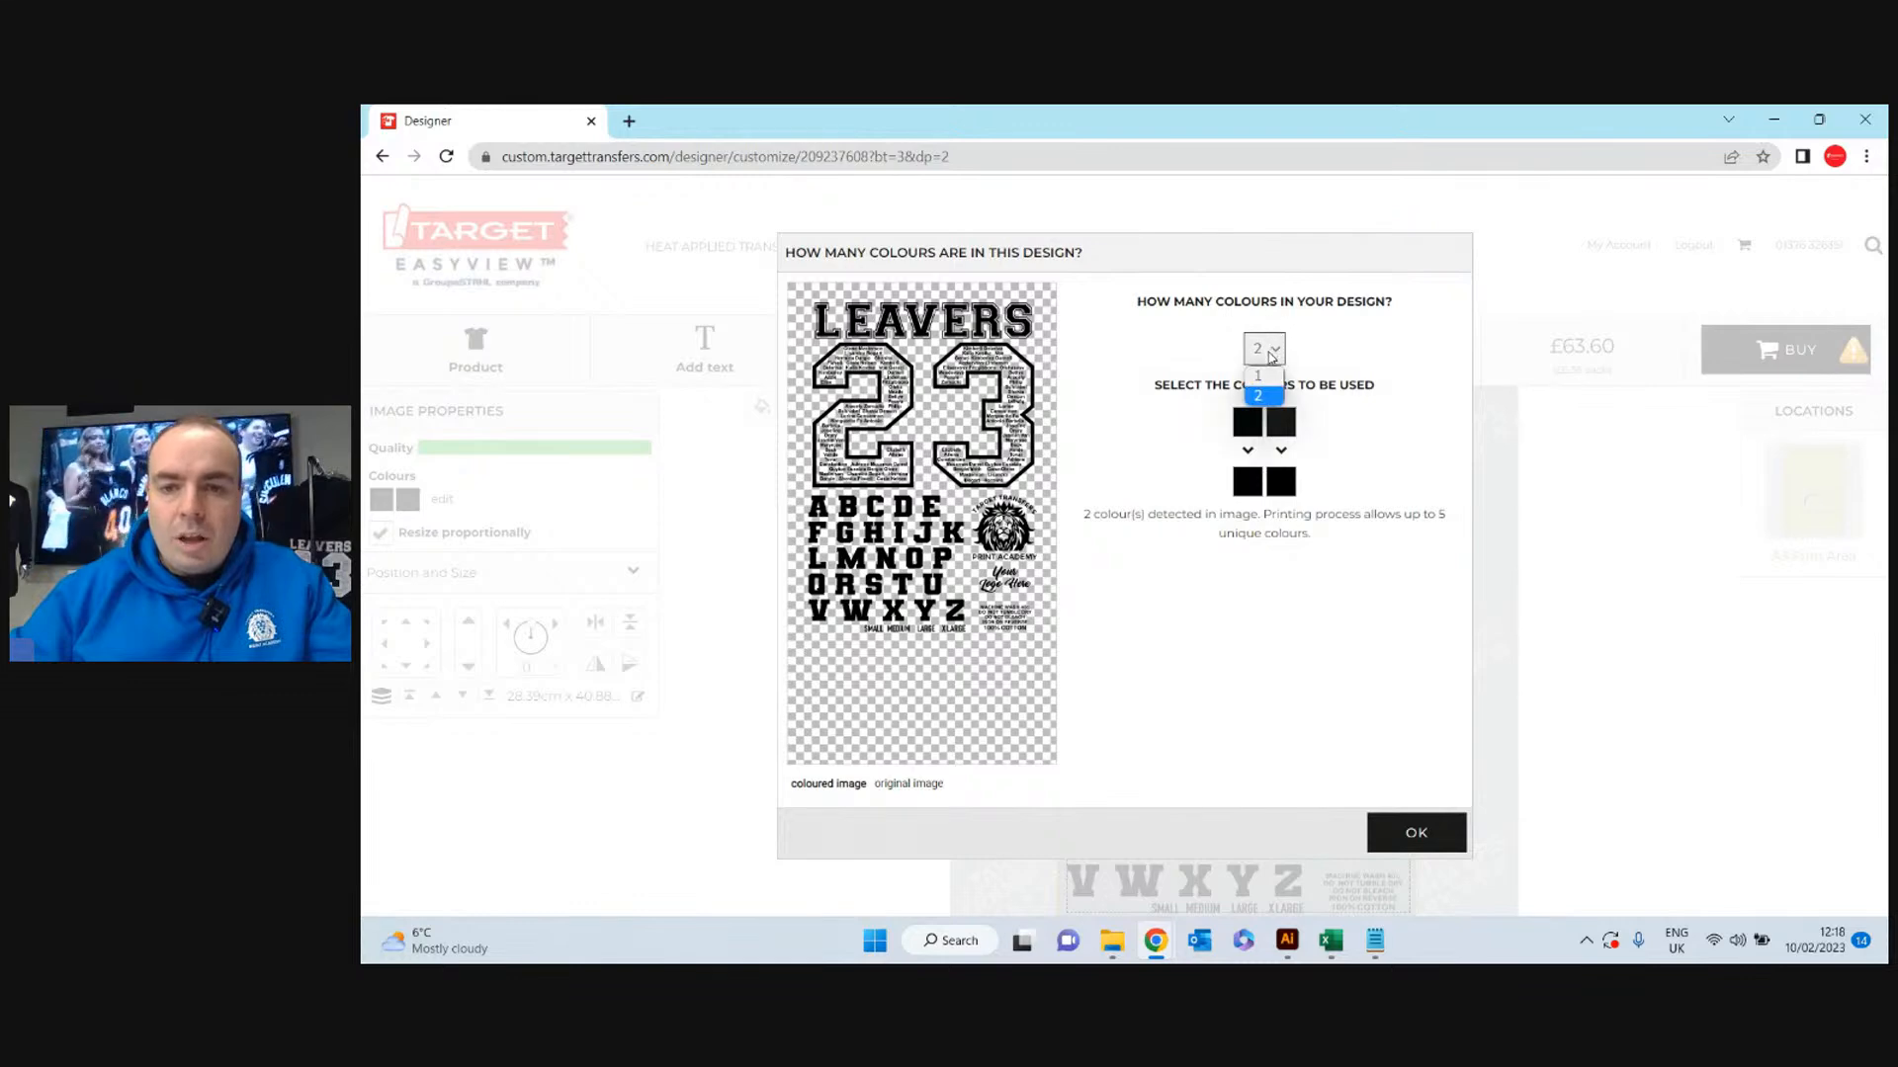
{"action": "left_click", "coordinate": [1258, 379]}
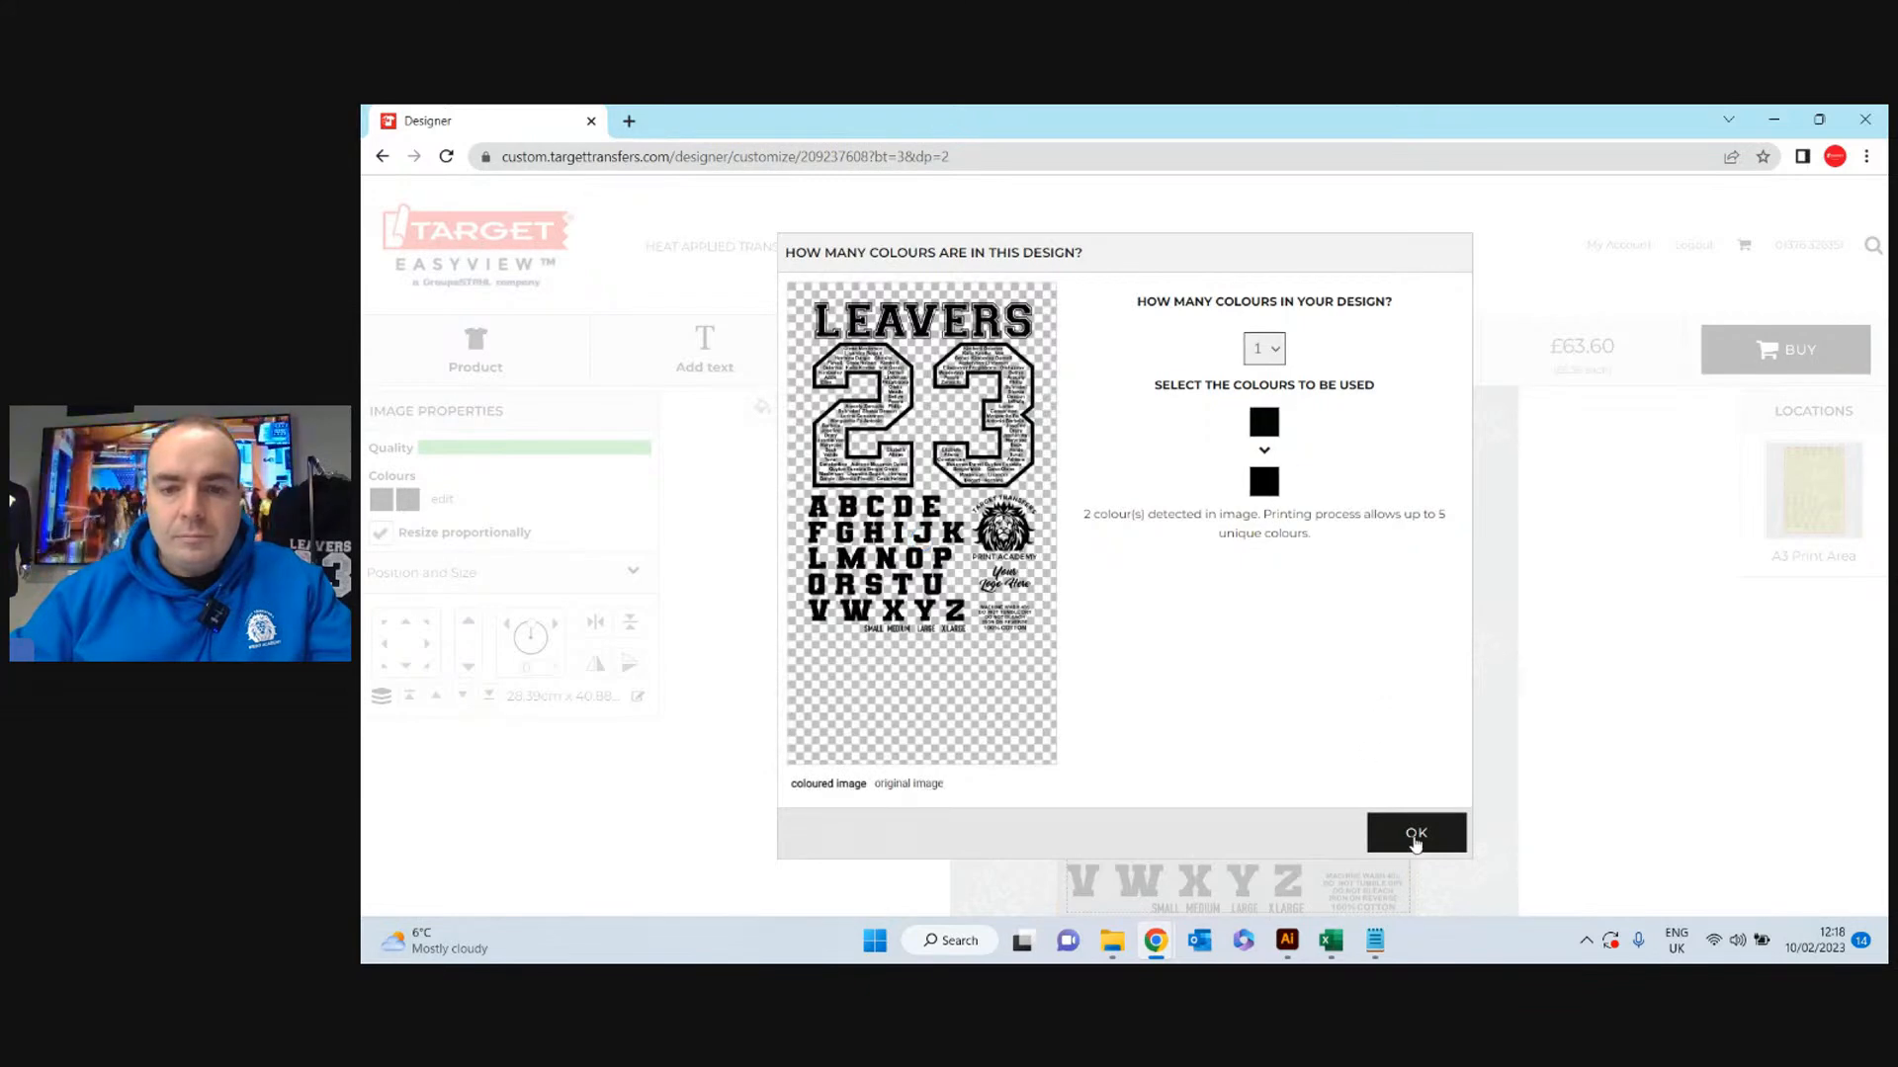
{"action": "left_click", "coordinate": [1418, 832]}
Check the Leavers 23 artwork on the A3 print area and select it to show its image properties.
{"action": "scroll", "coordinate": [1455, 587], "scroll_direction": "down", "scroll_amount": 1}
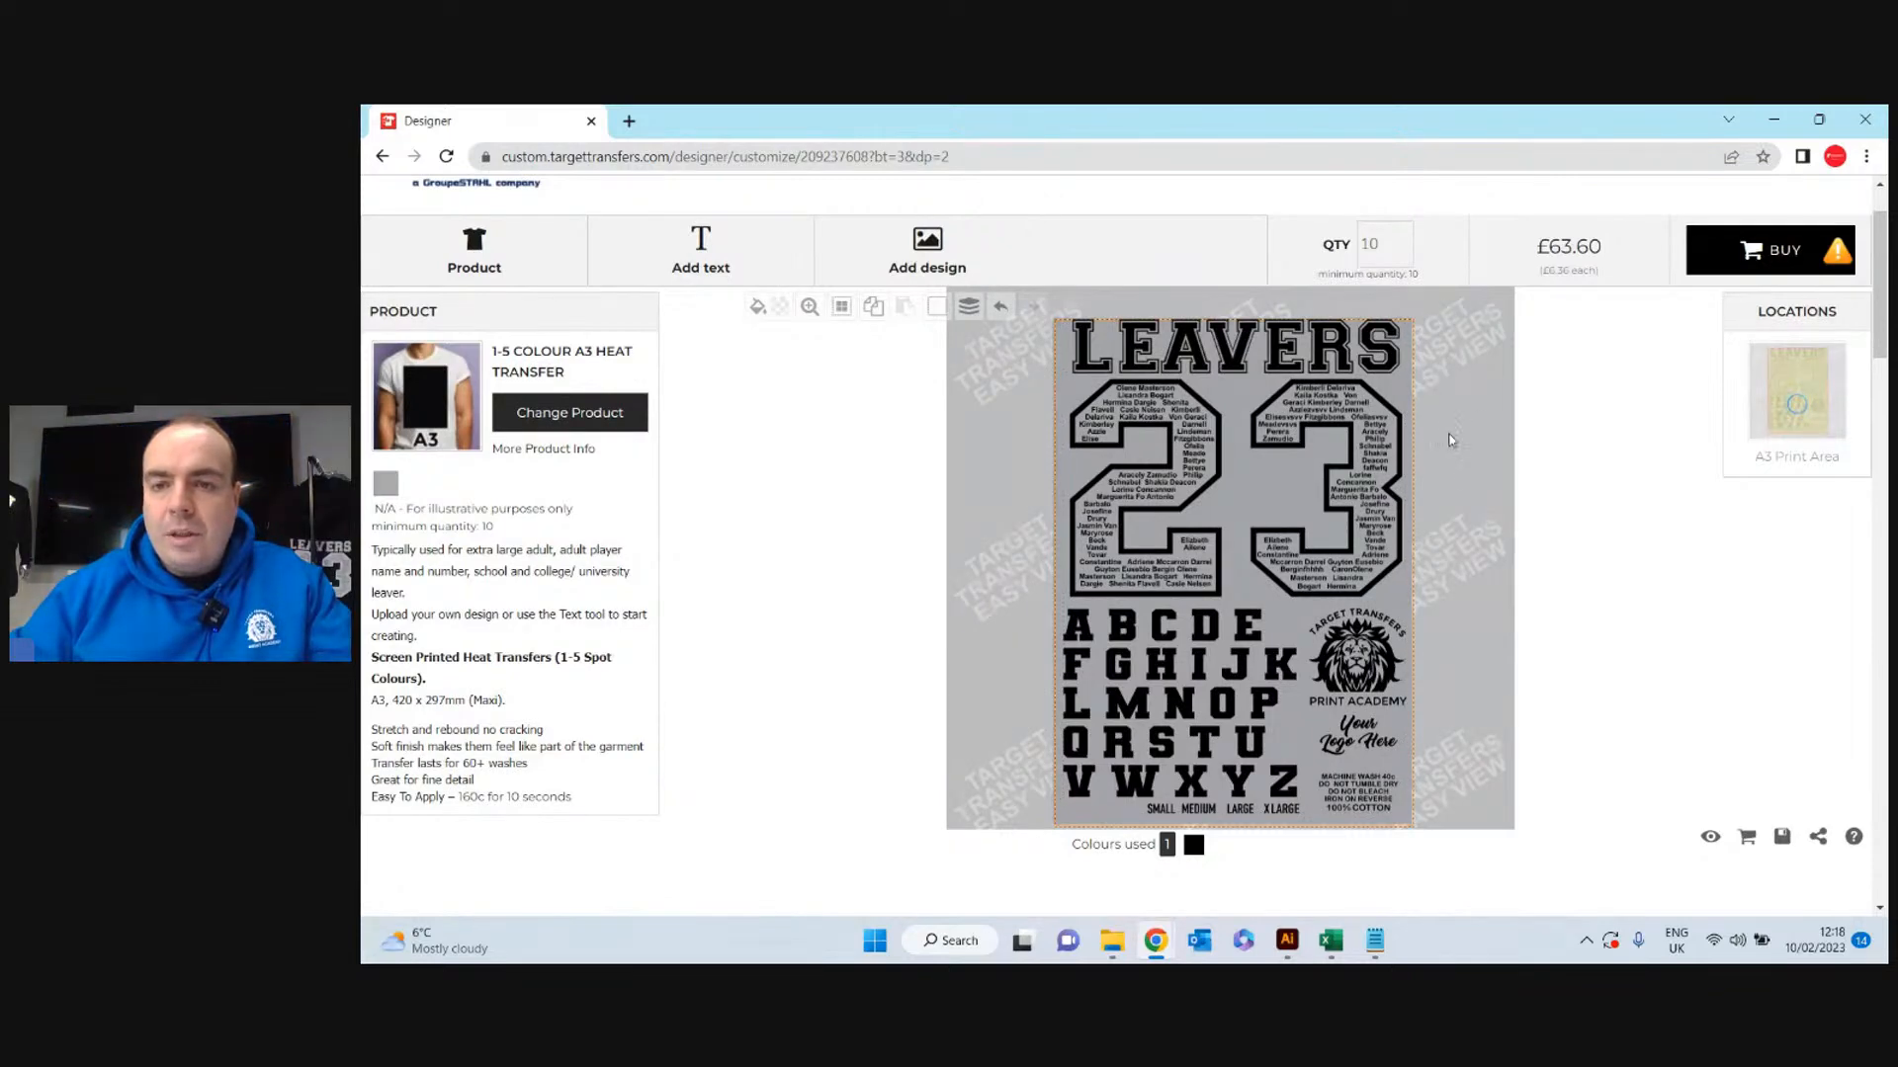
{"action": "scroll", "coordinate": [1449, 429], "scroll_direction": "up", "scroll_amount": 1}
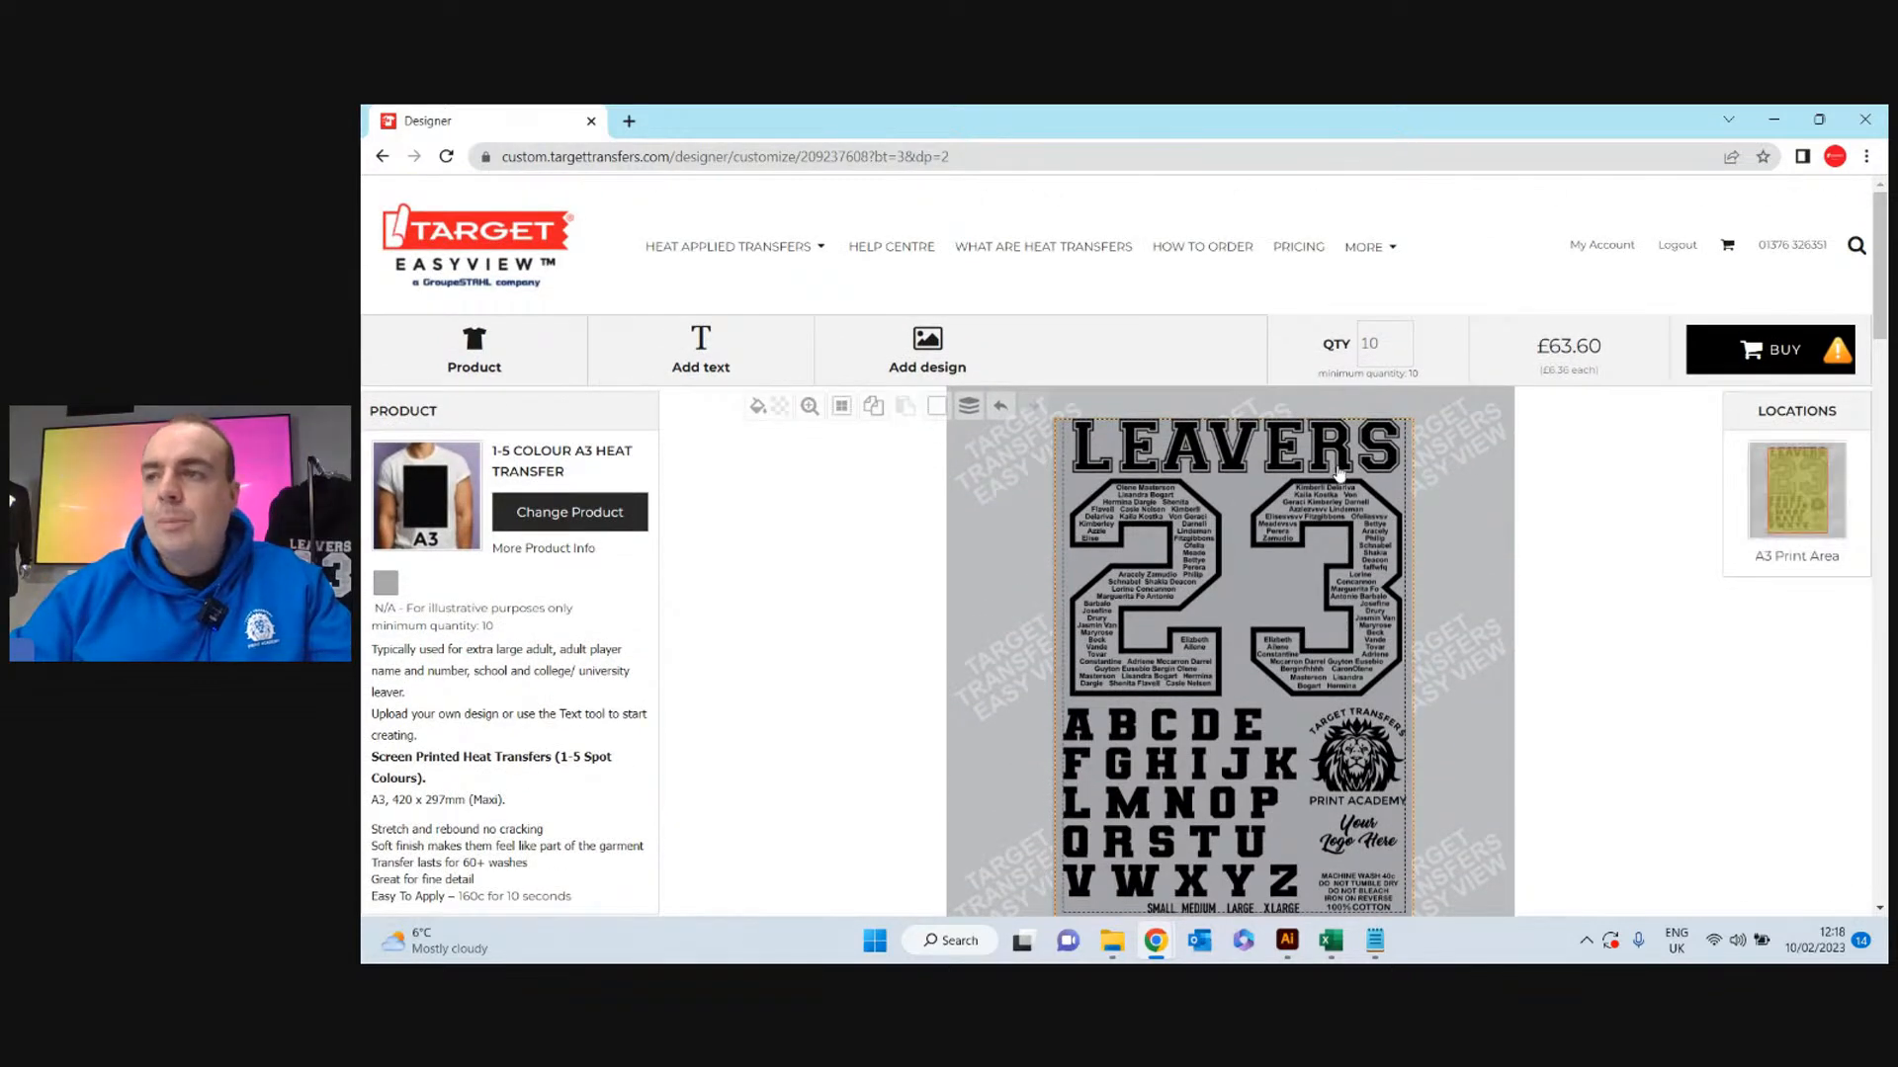
{"action": "left_click", "coordinate": [1339, 474]}
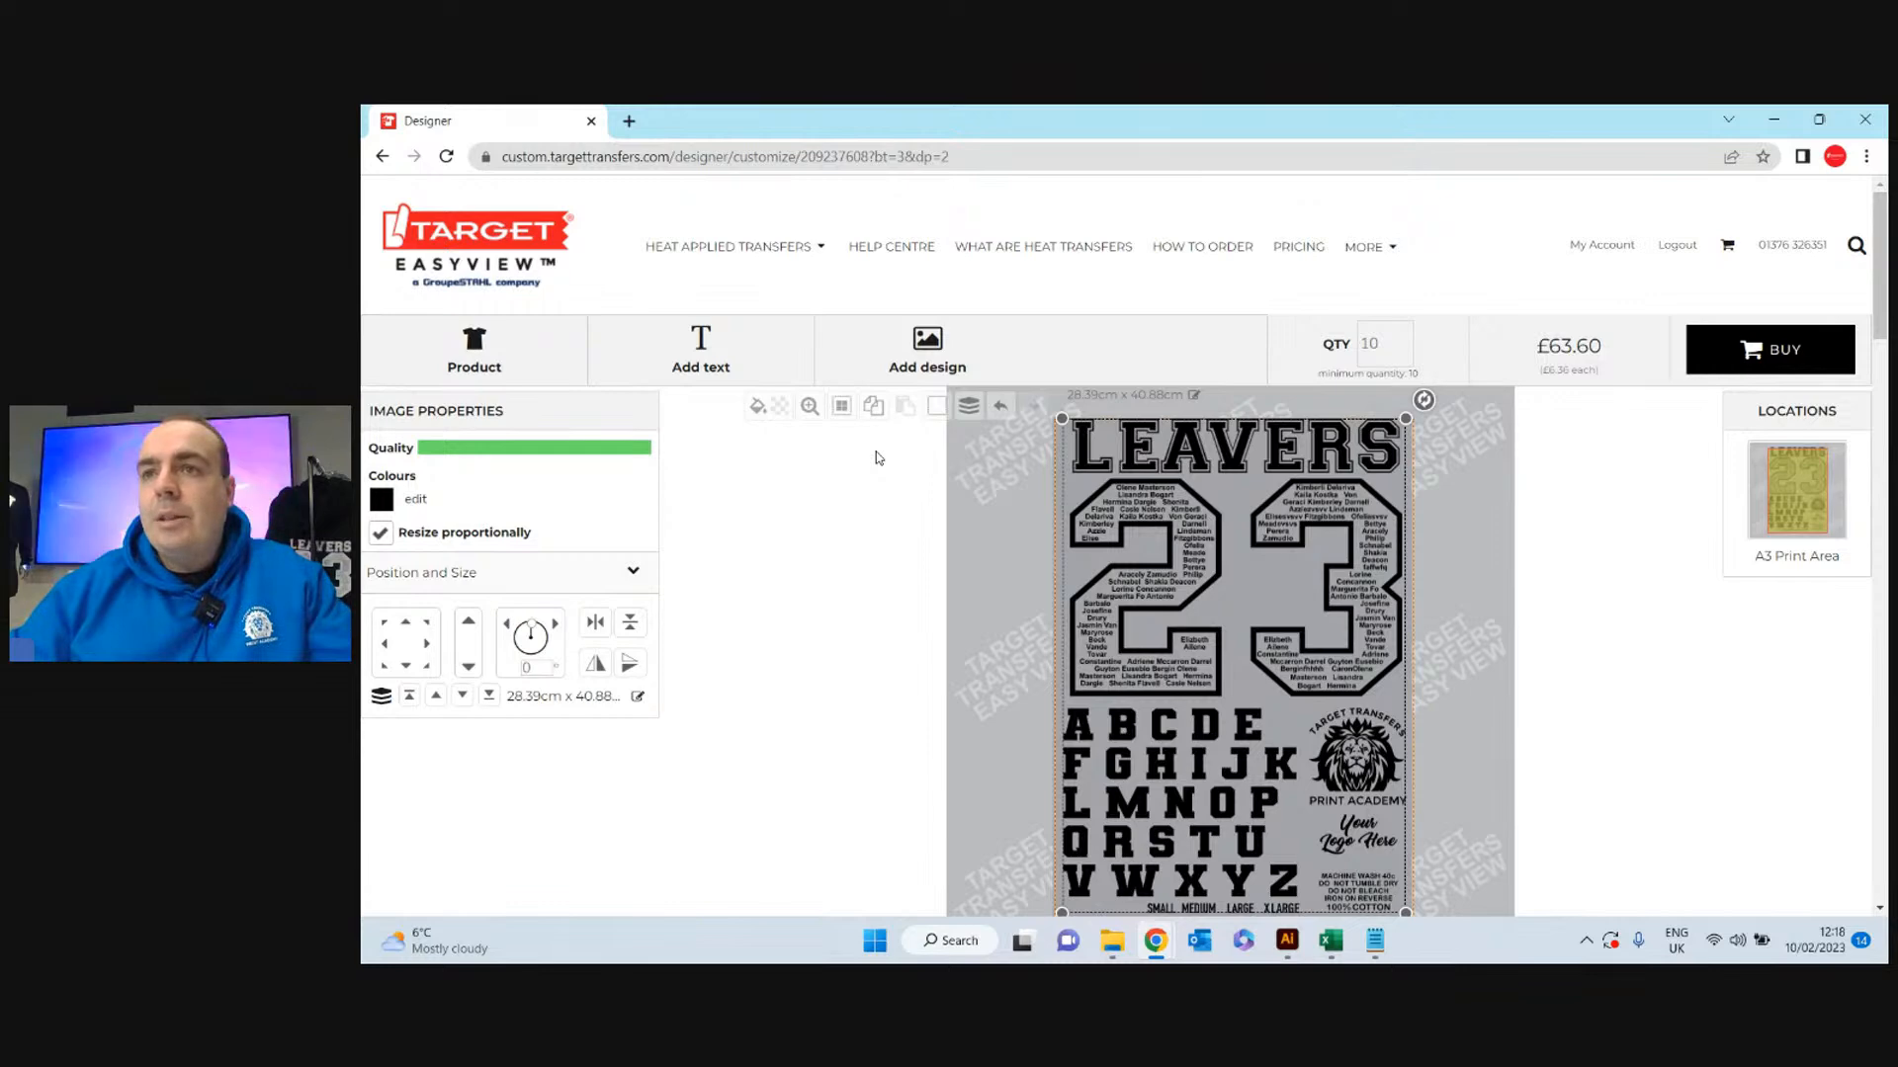
Recolour the Leavers 23 artwork from black to a red Target stock colour and deselect it.
{"action": "scroll", "coordinate": [1294, 380], "scroll_direction": "down", "scroll_amount": 1}
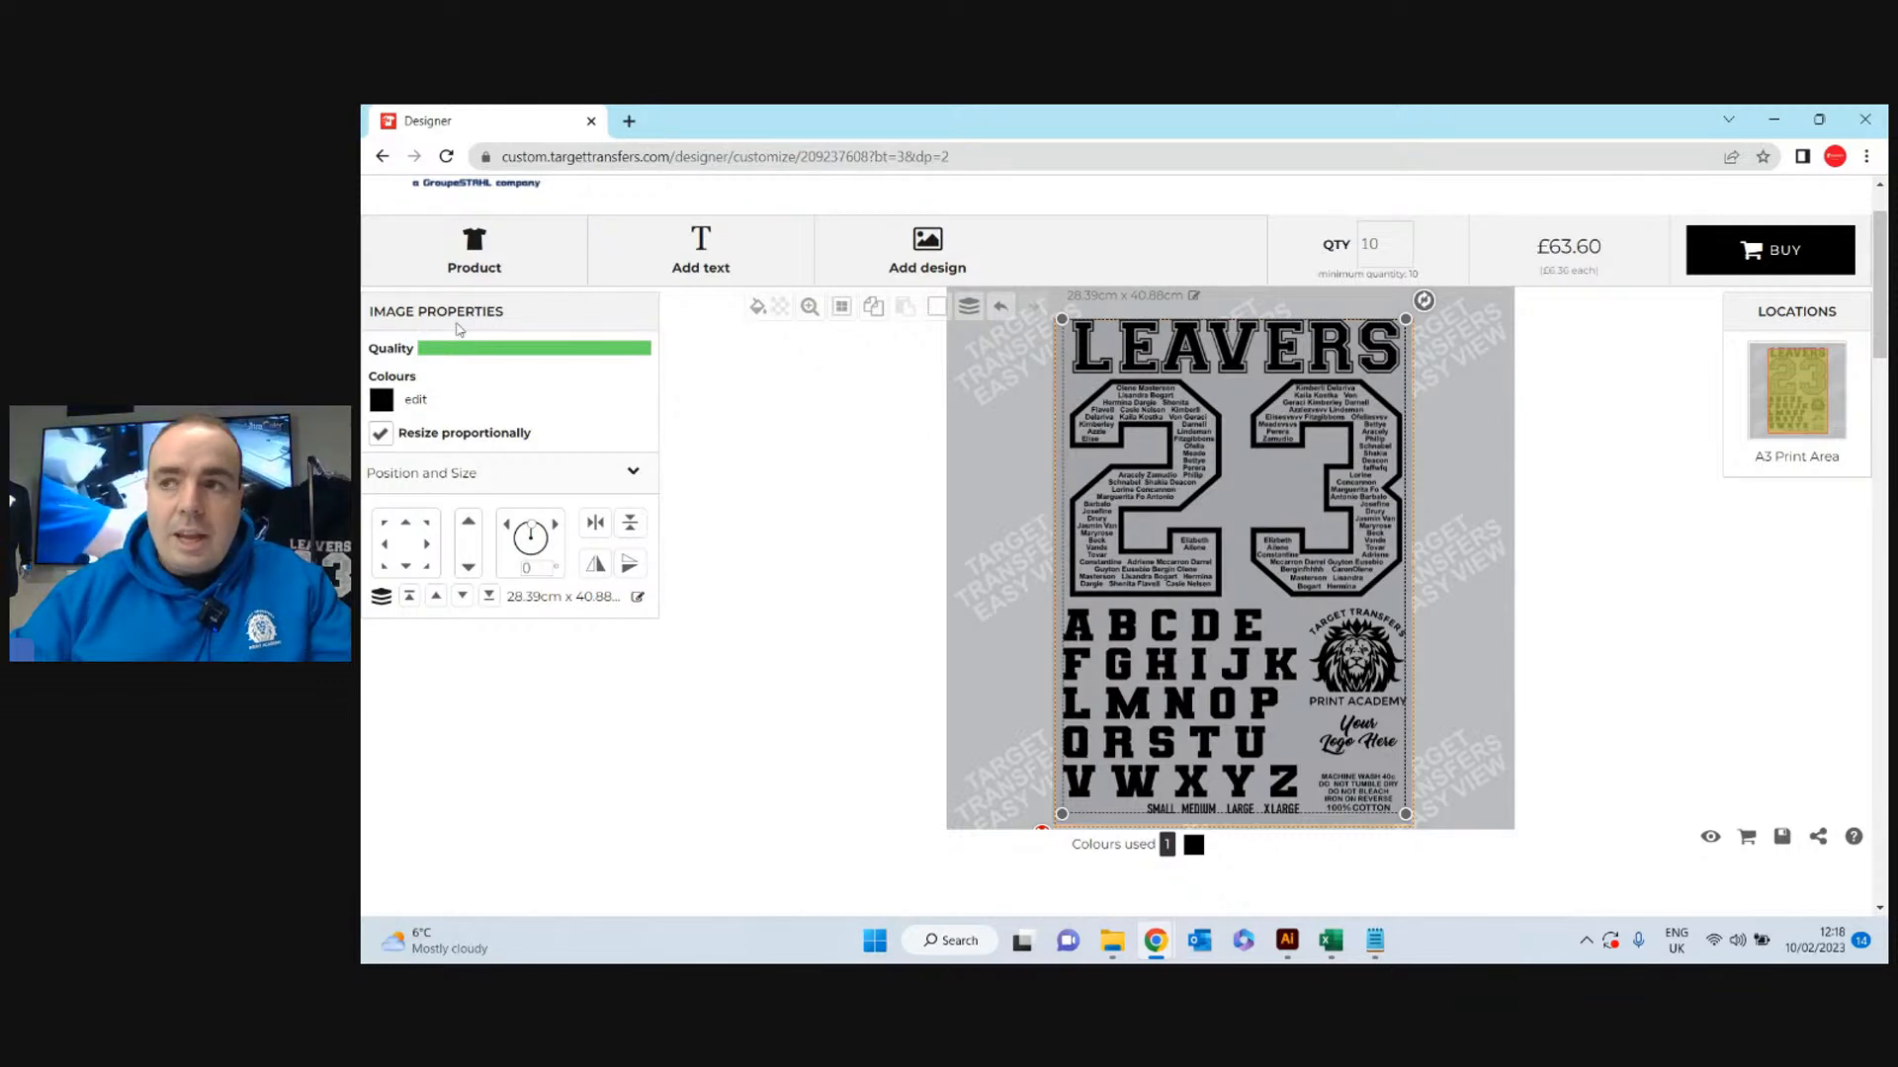
{"action": "left_click", "coordinate": [382, 399]}
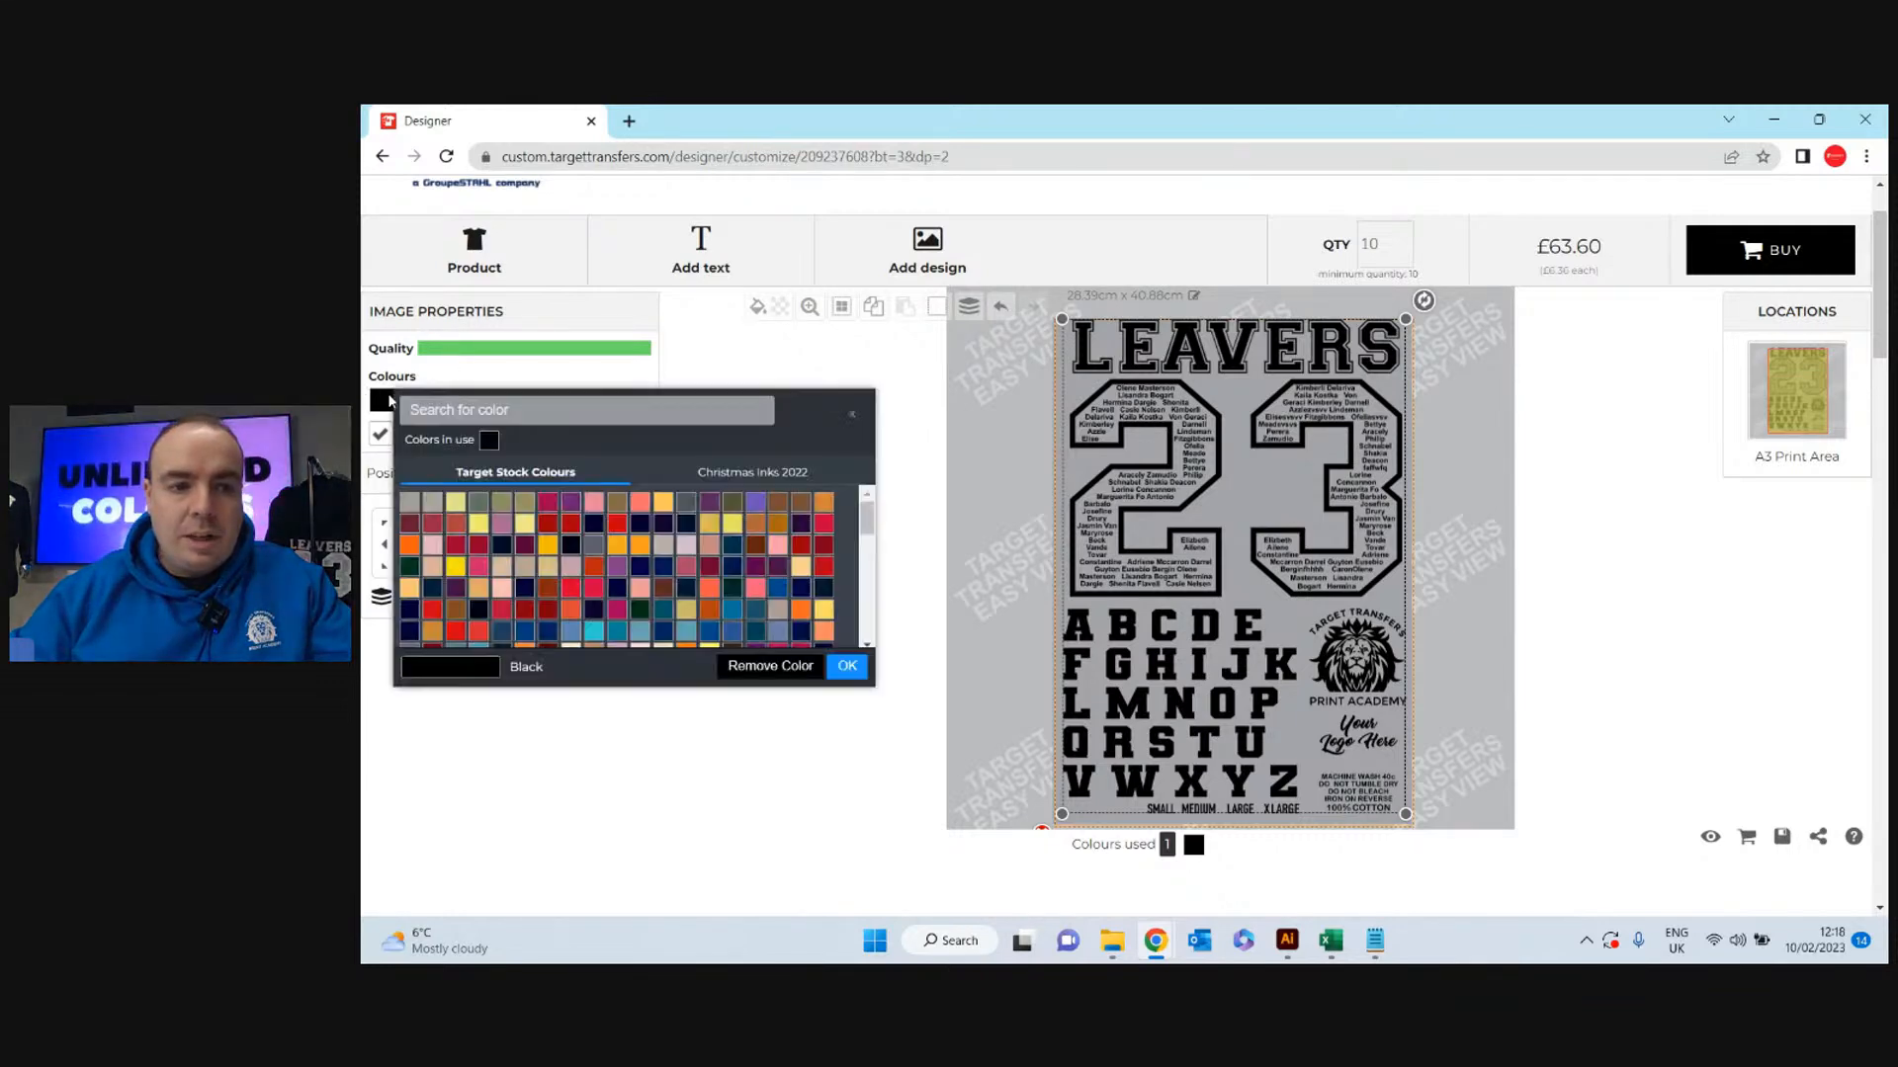
{"action": "left_click", "coordinate": [570, 532]}
{"action": "left_click", "coordinate": [847, 666]}
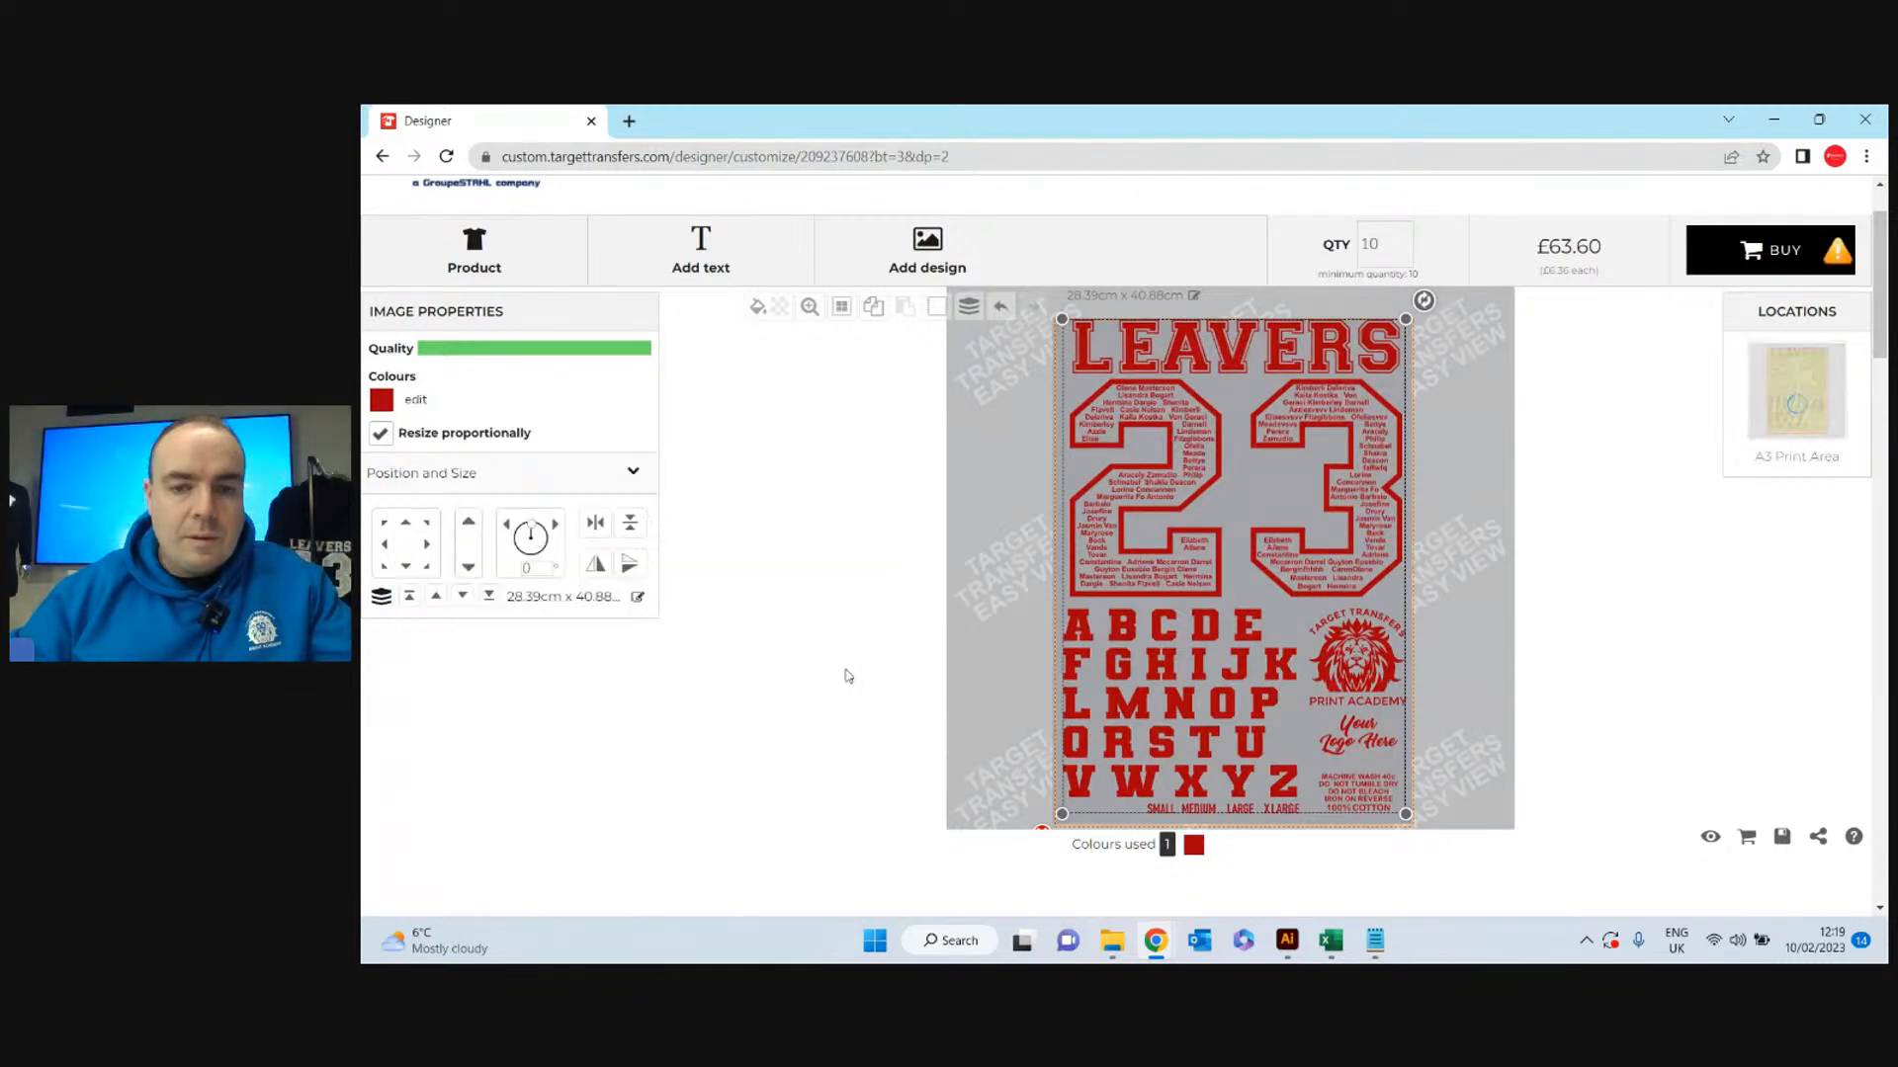
{"action": "left_click", "coordinate": [1510, 470]}
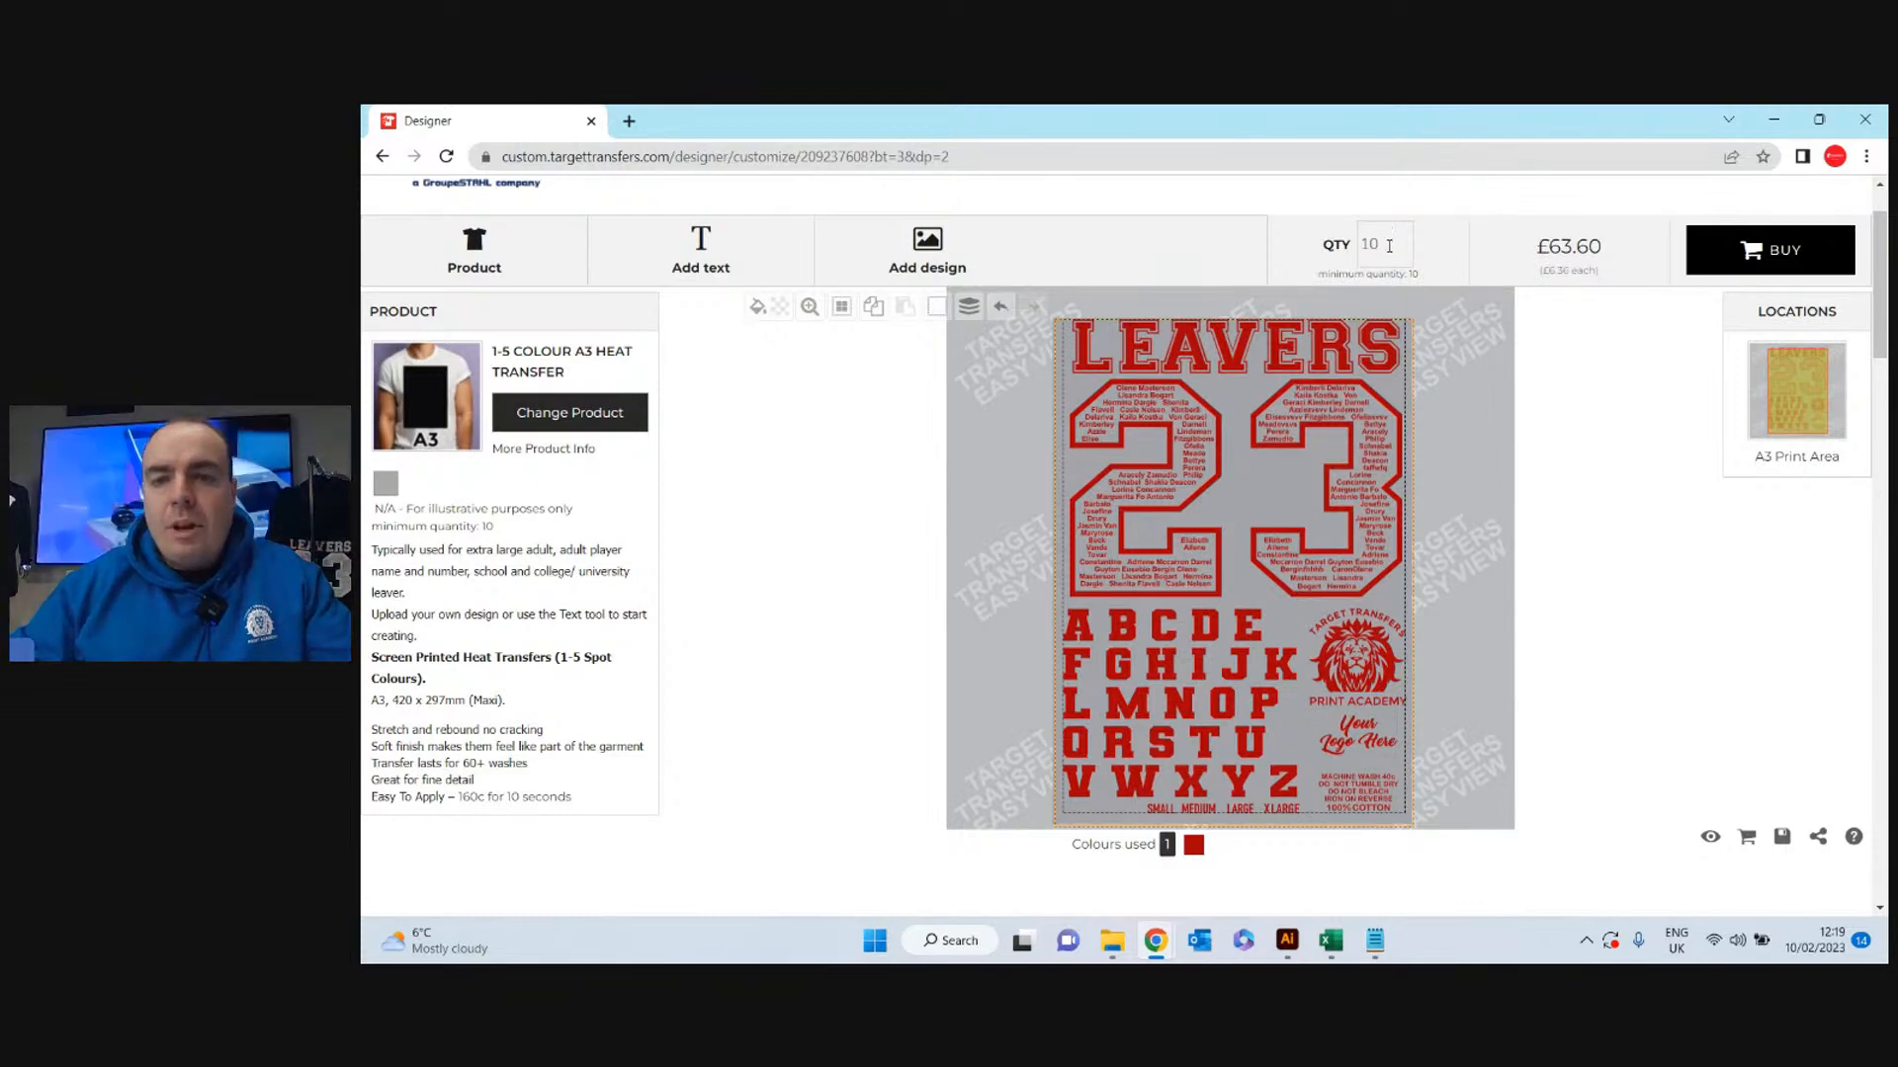
Try order quantities of 25, 50 and 100 in turn to compare the transfer's price.
{"action": "scroll", "coordinate": [1435, 336], "scroll_direction": "up", "scroll_amount": 1}
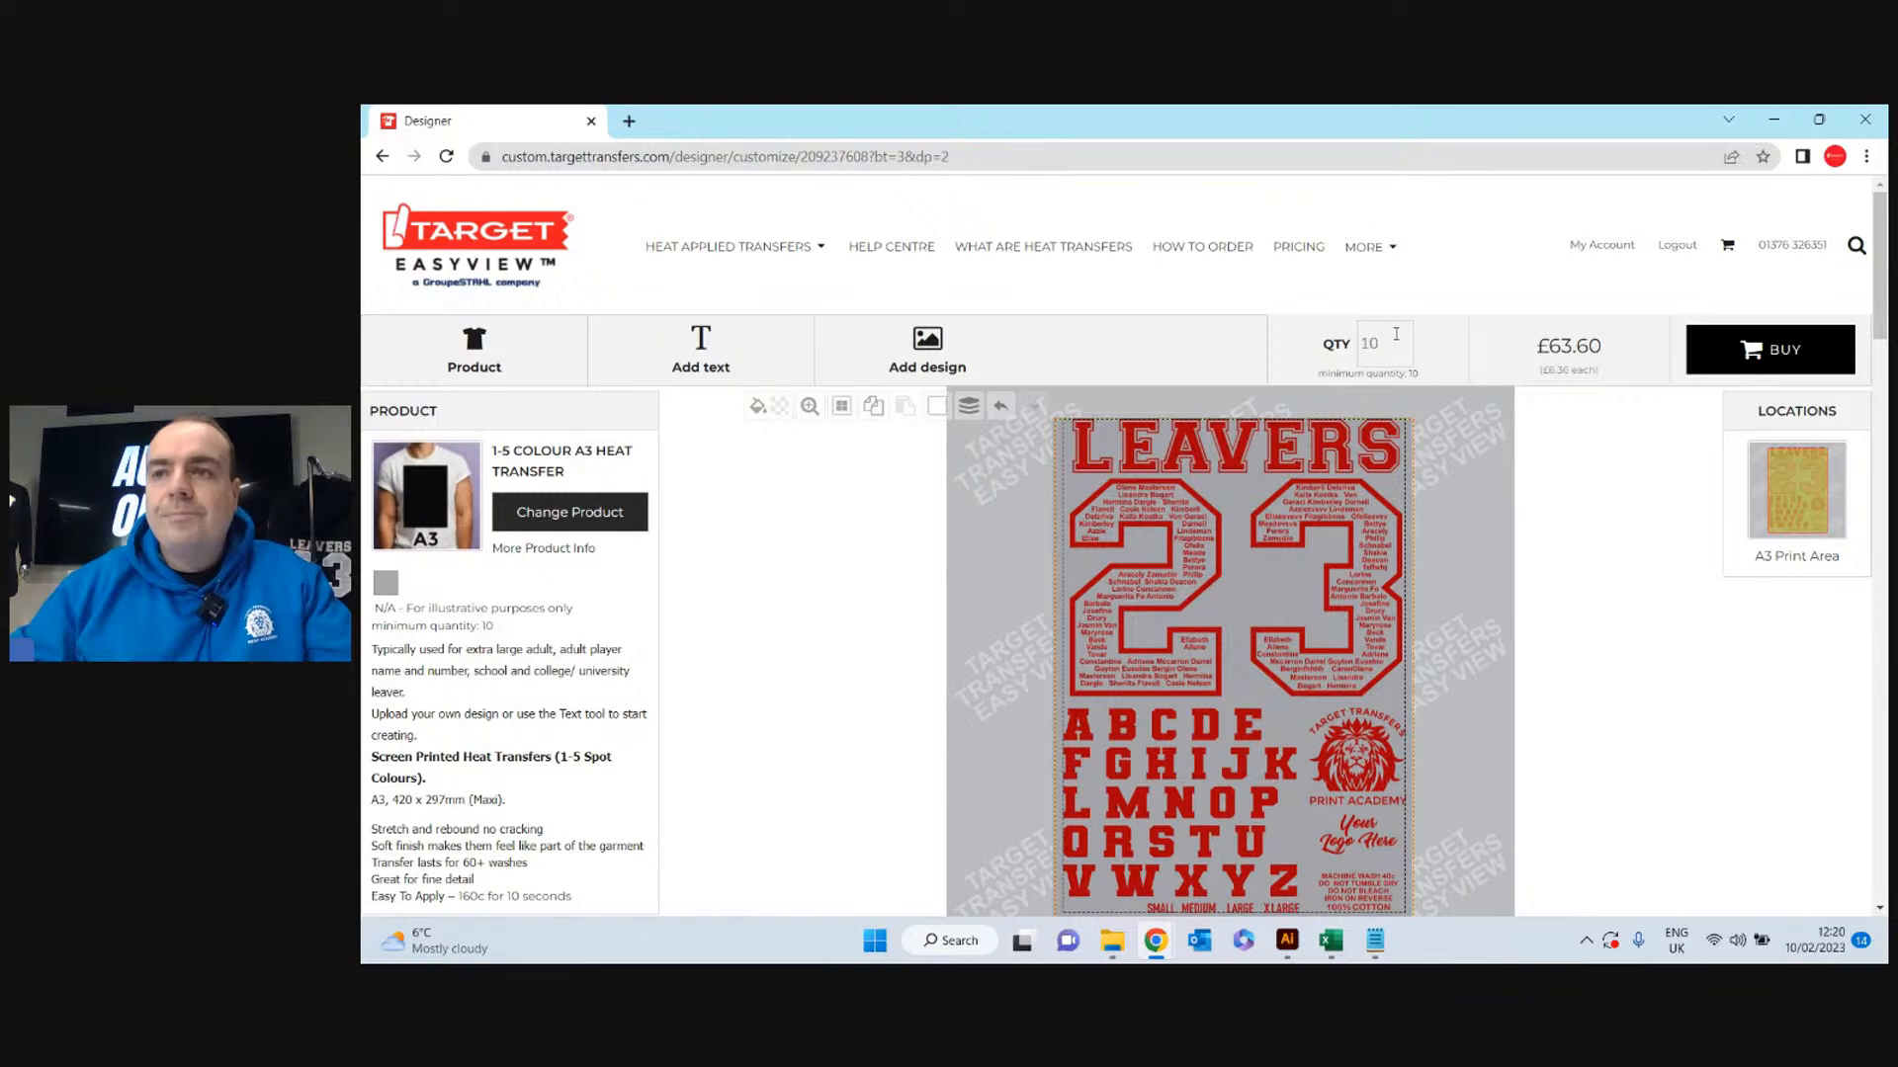
{"action": "double_click", "coordinate": [1393, 344]}
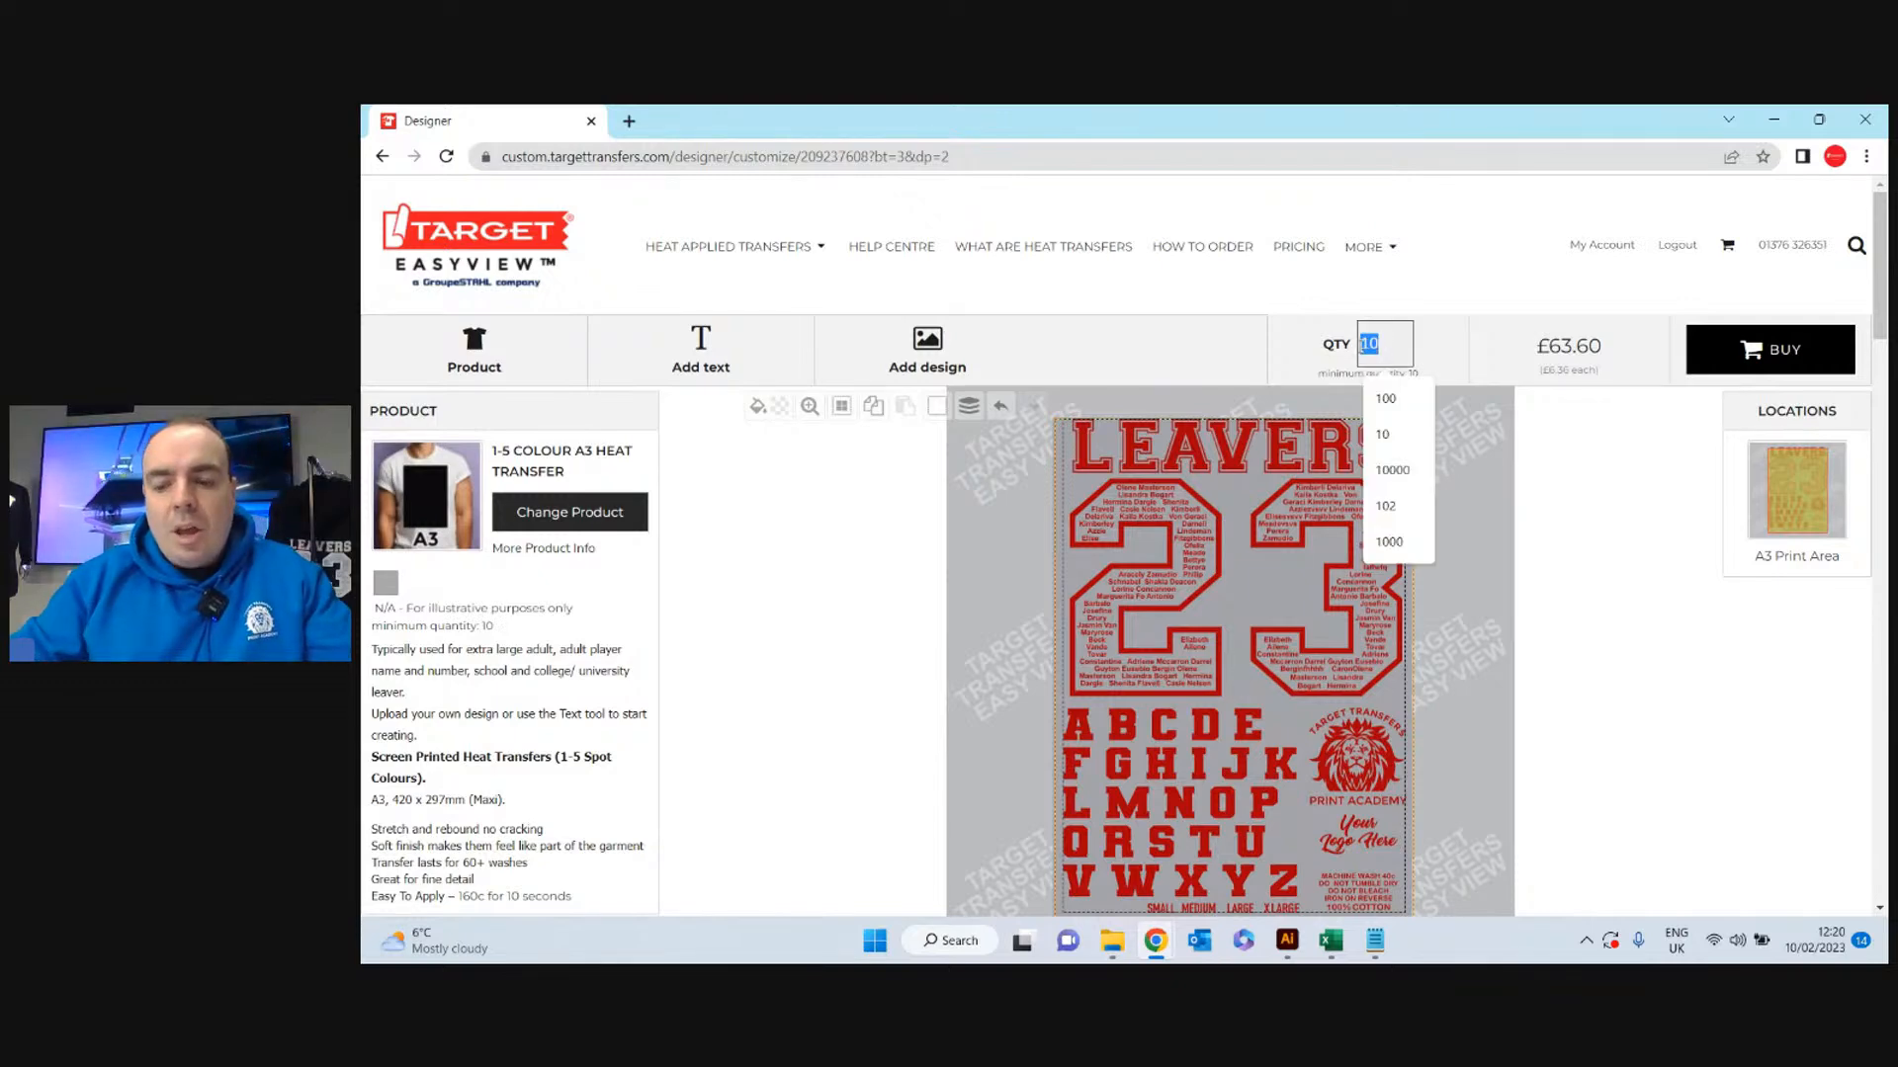
{"action": "type", "text": "2"}
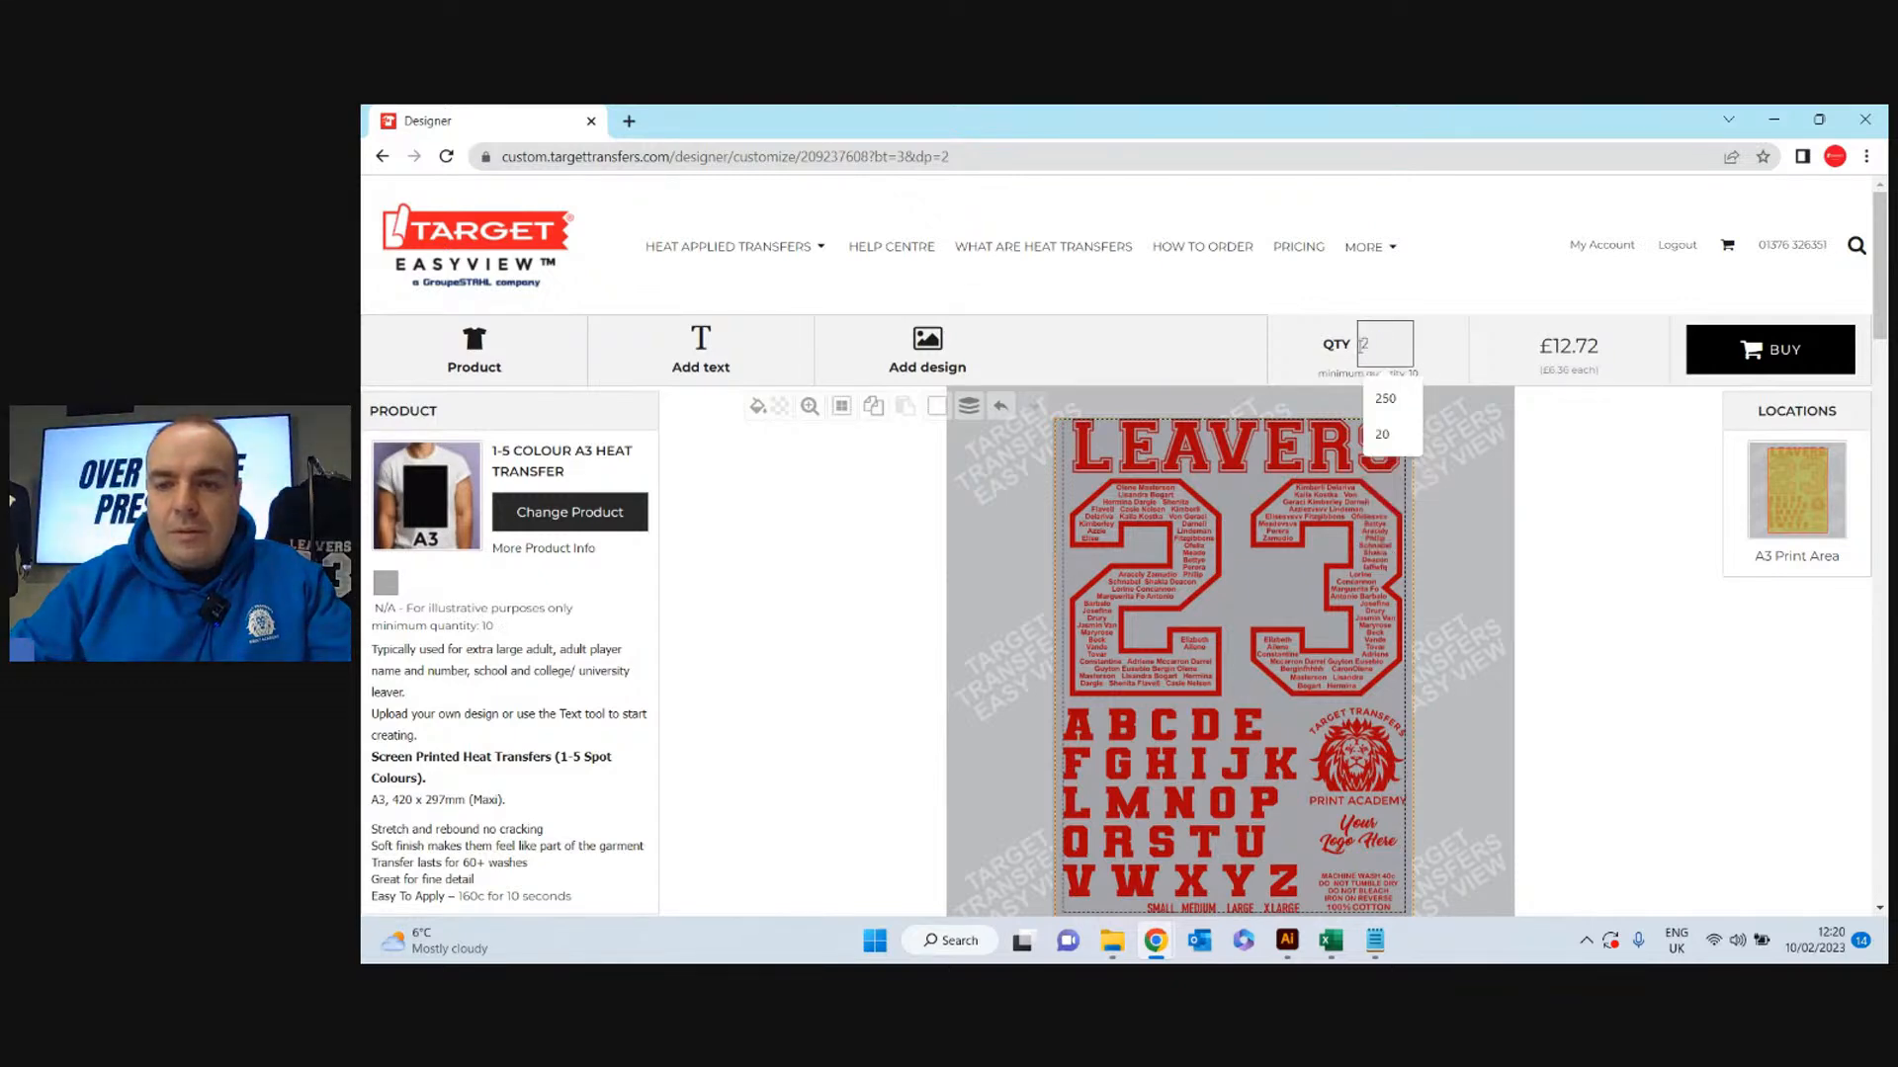
{"action": "type", "text": "5"}
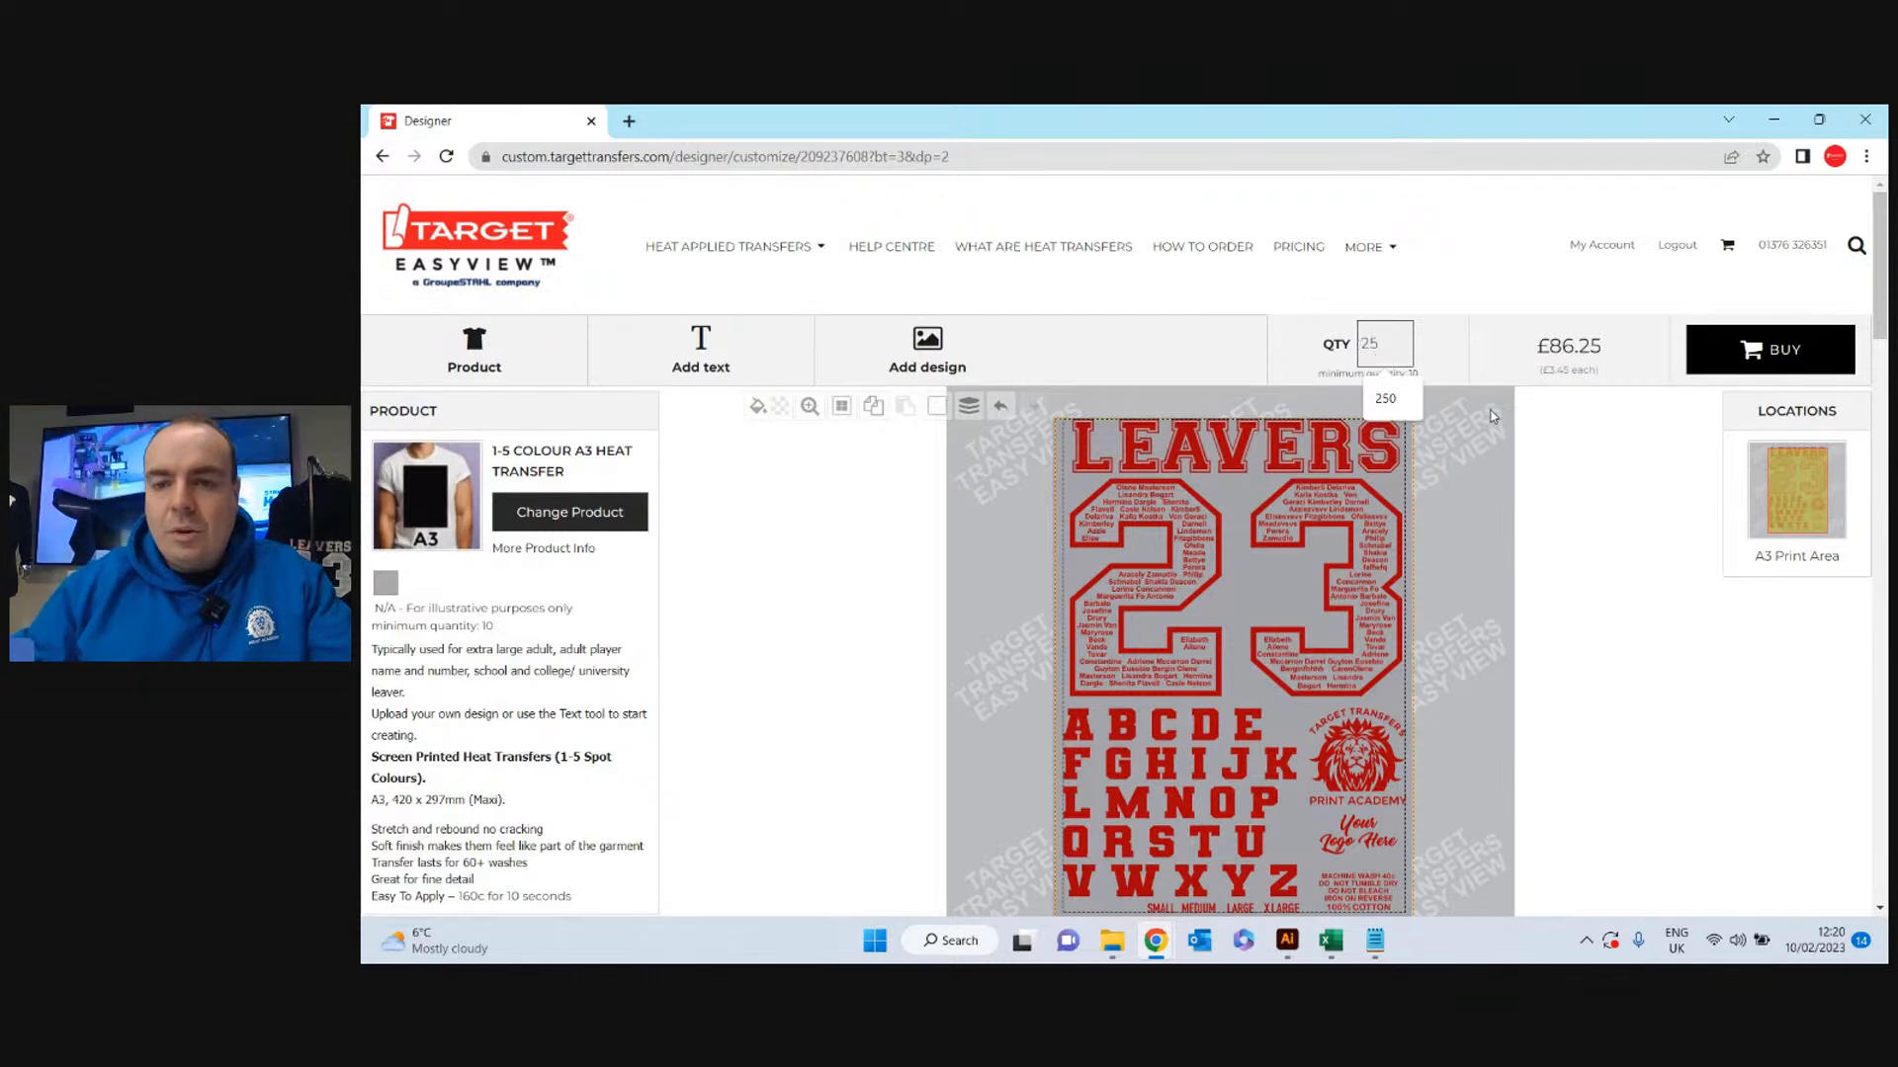
{"action": "left_click", "coordinate": [1501, 407]}
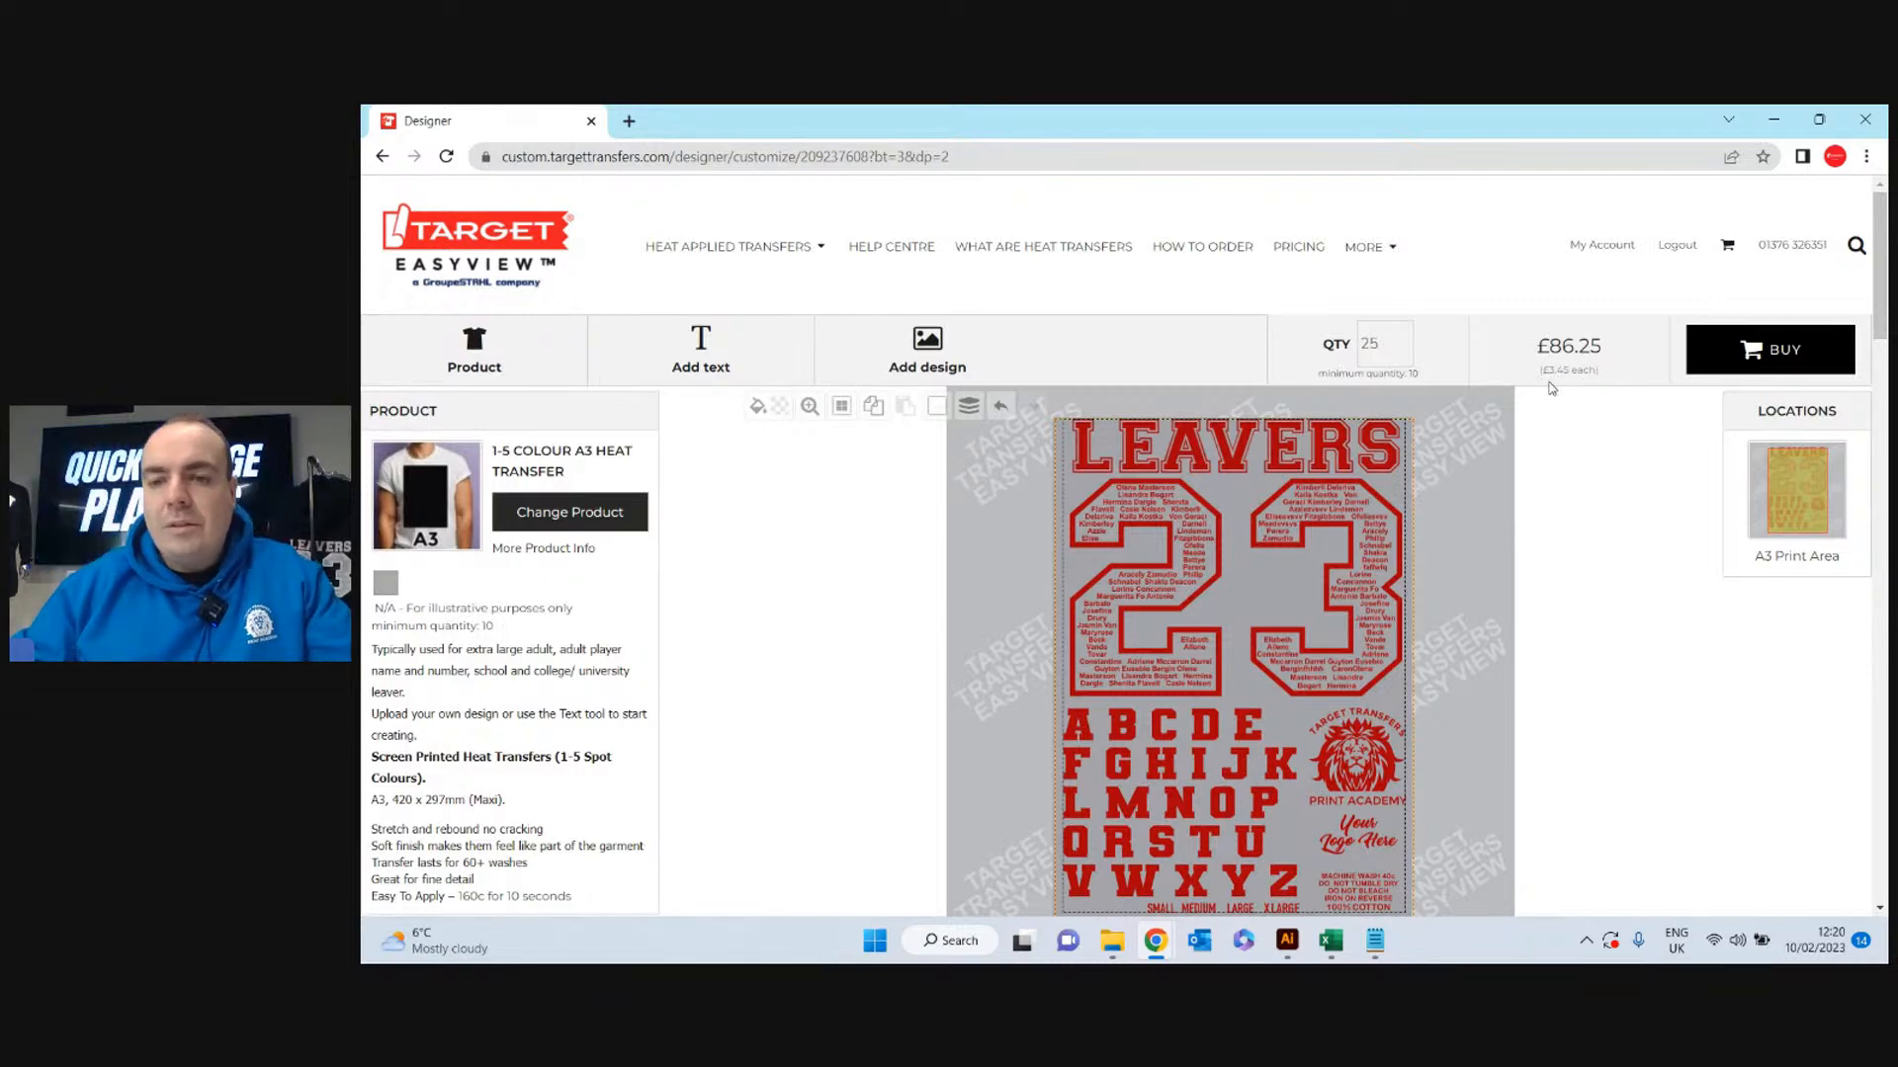
{"action": "double_click", "coordinate": [1380, 344]}
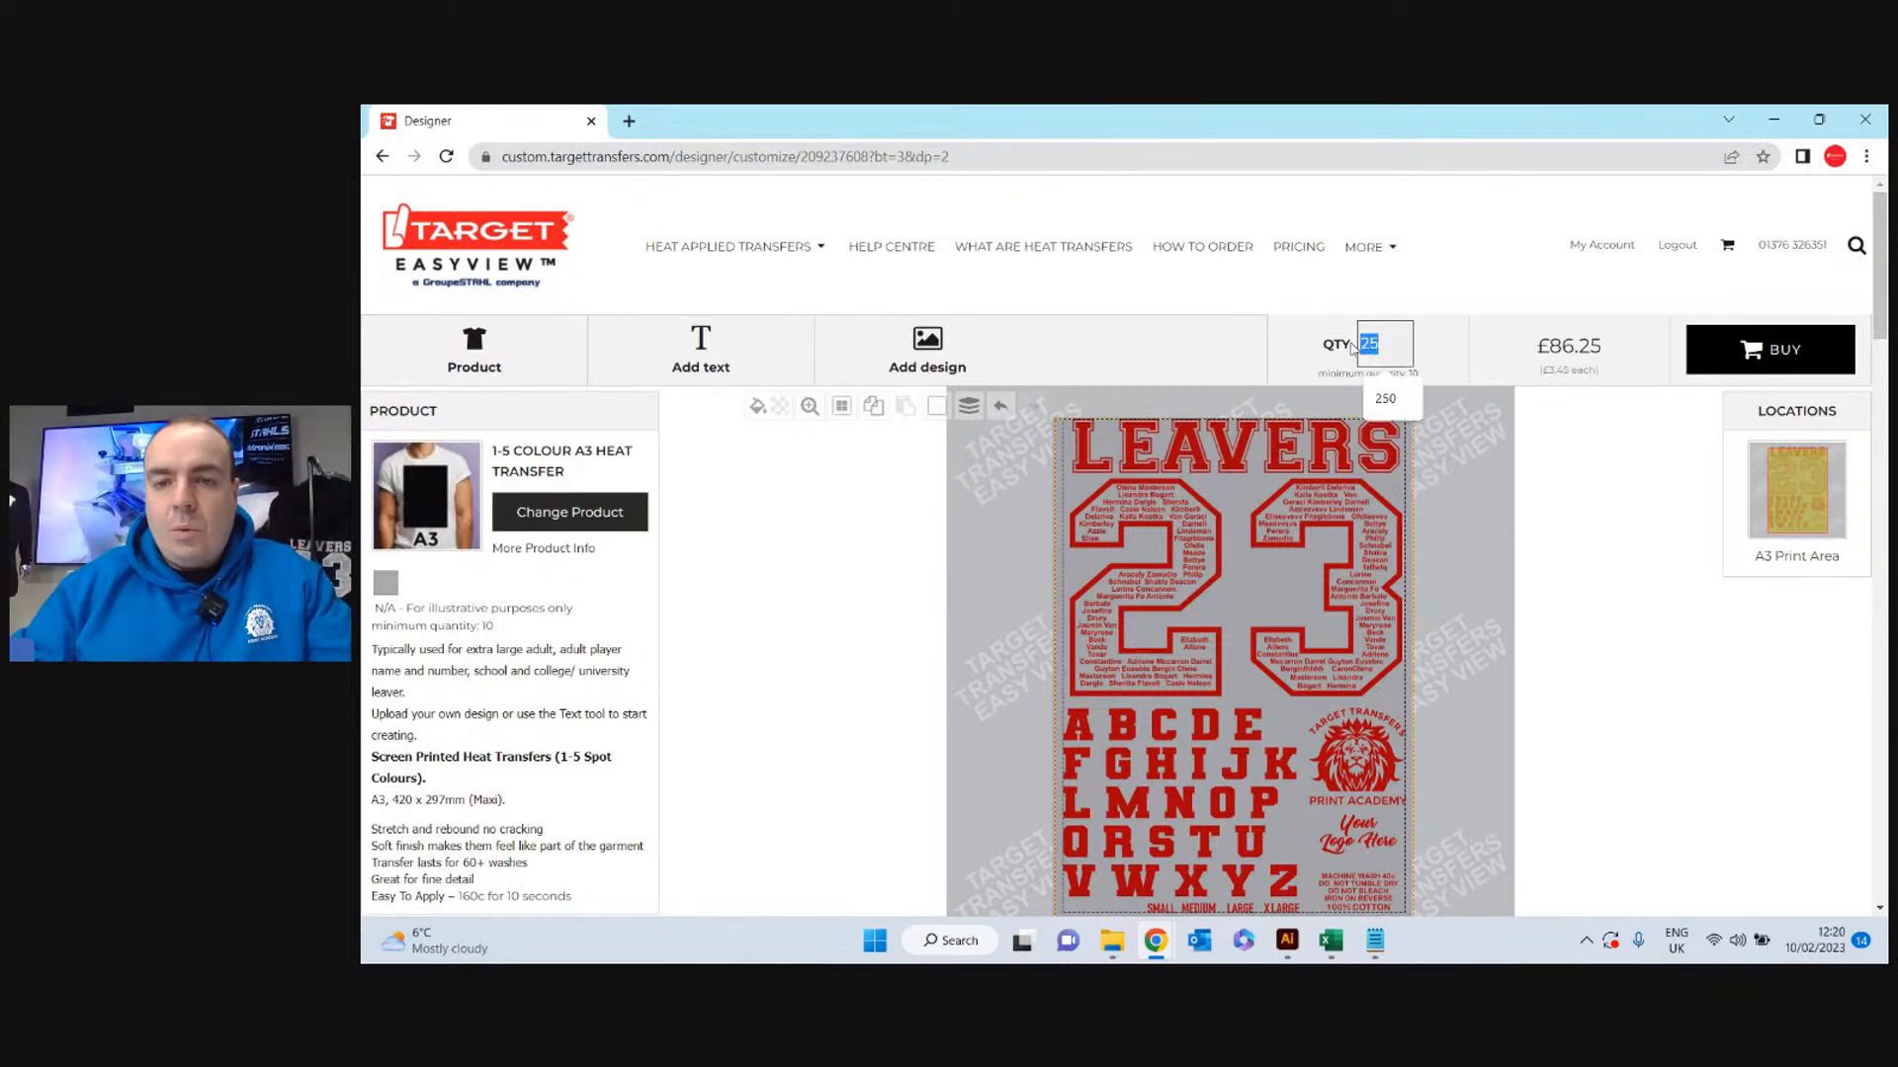
{"action": "type", "text": "50"}
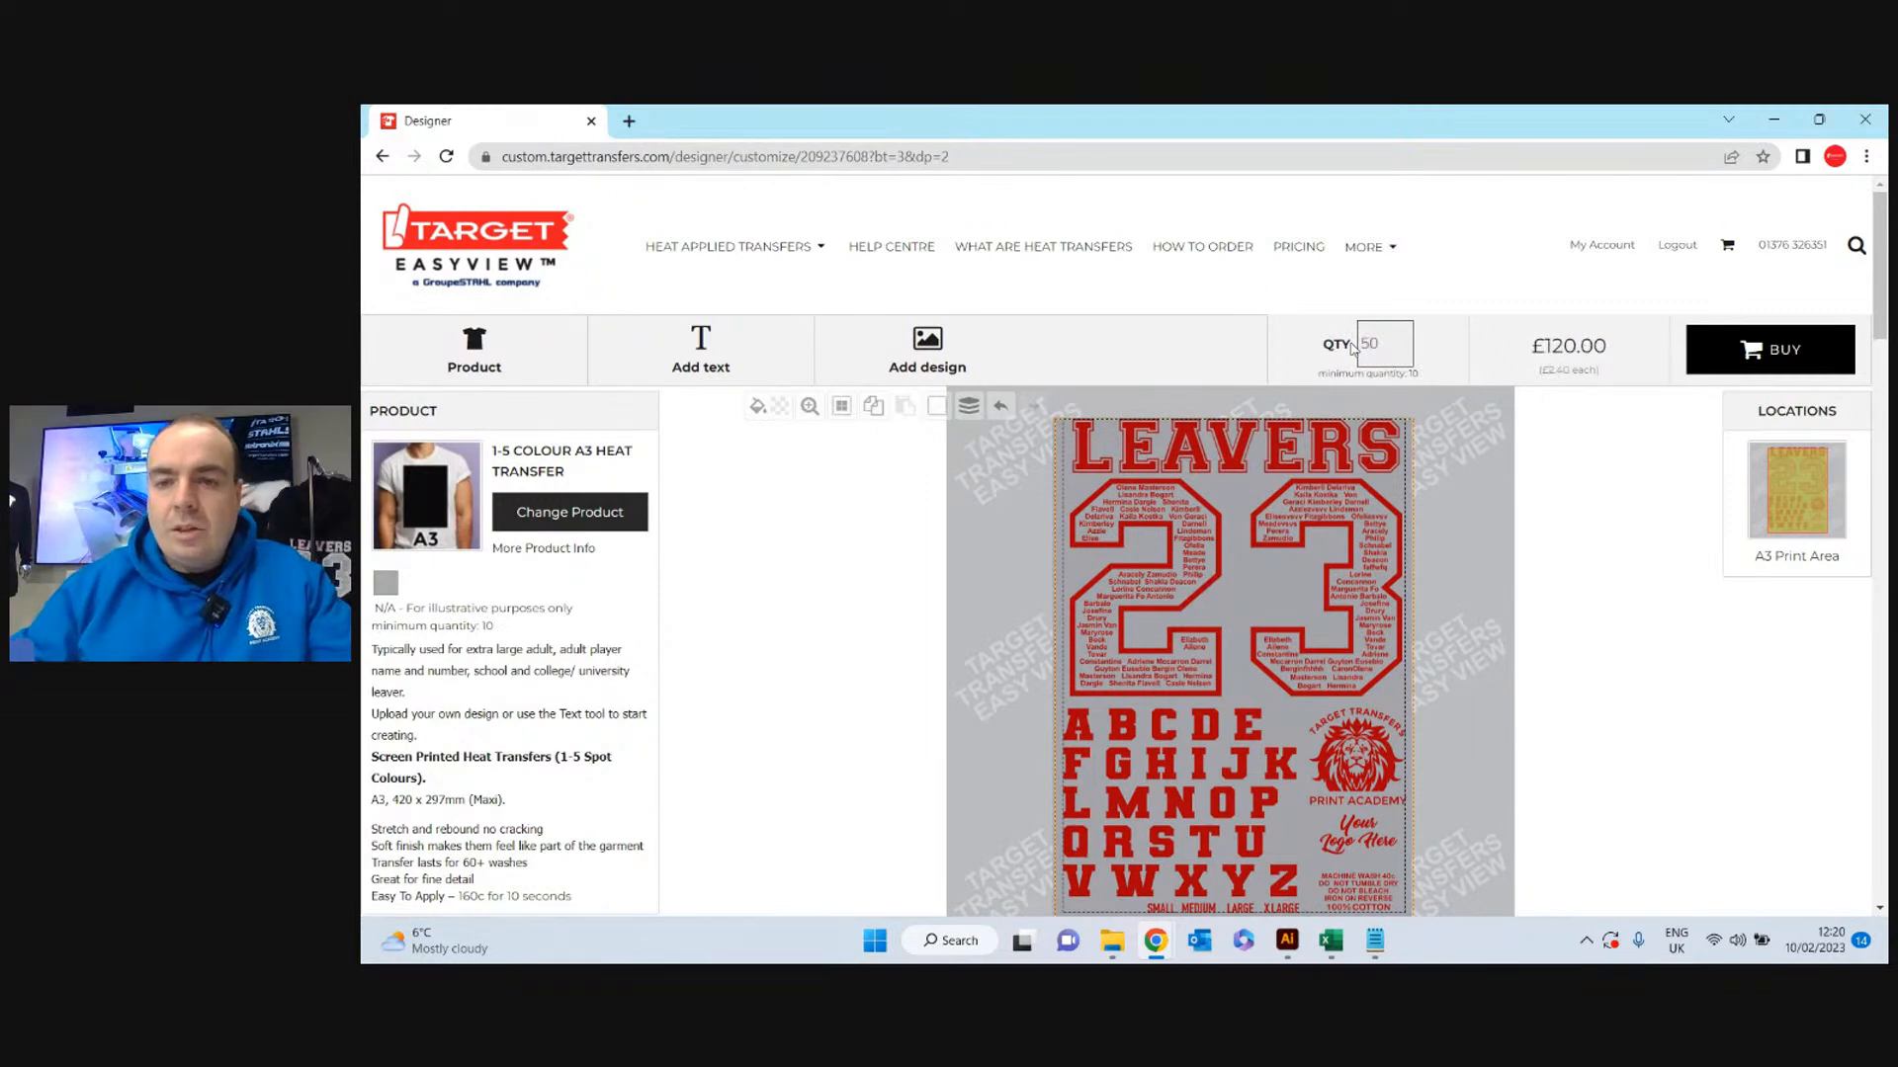
{"action": "left_click", "coordinate": [1457, 403]}
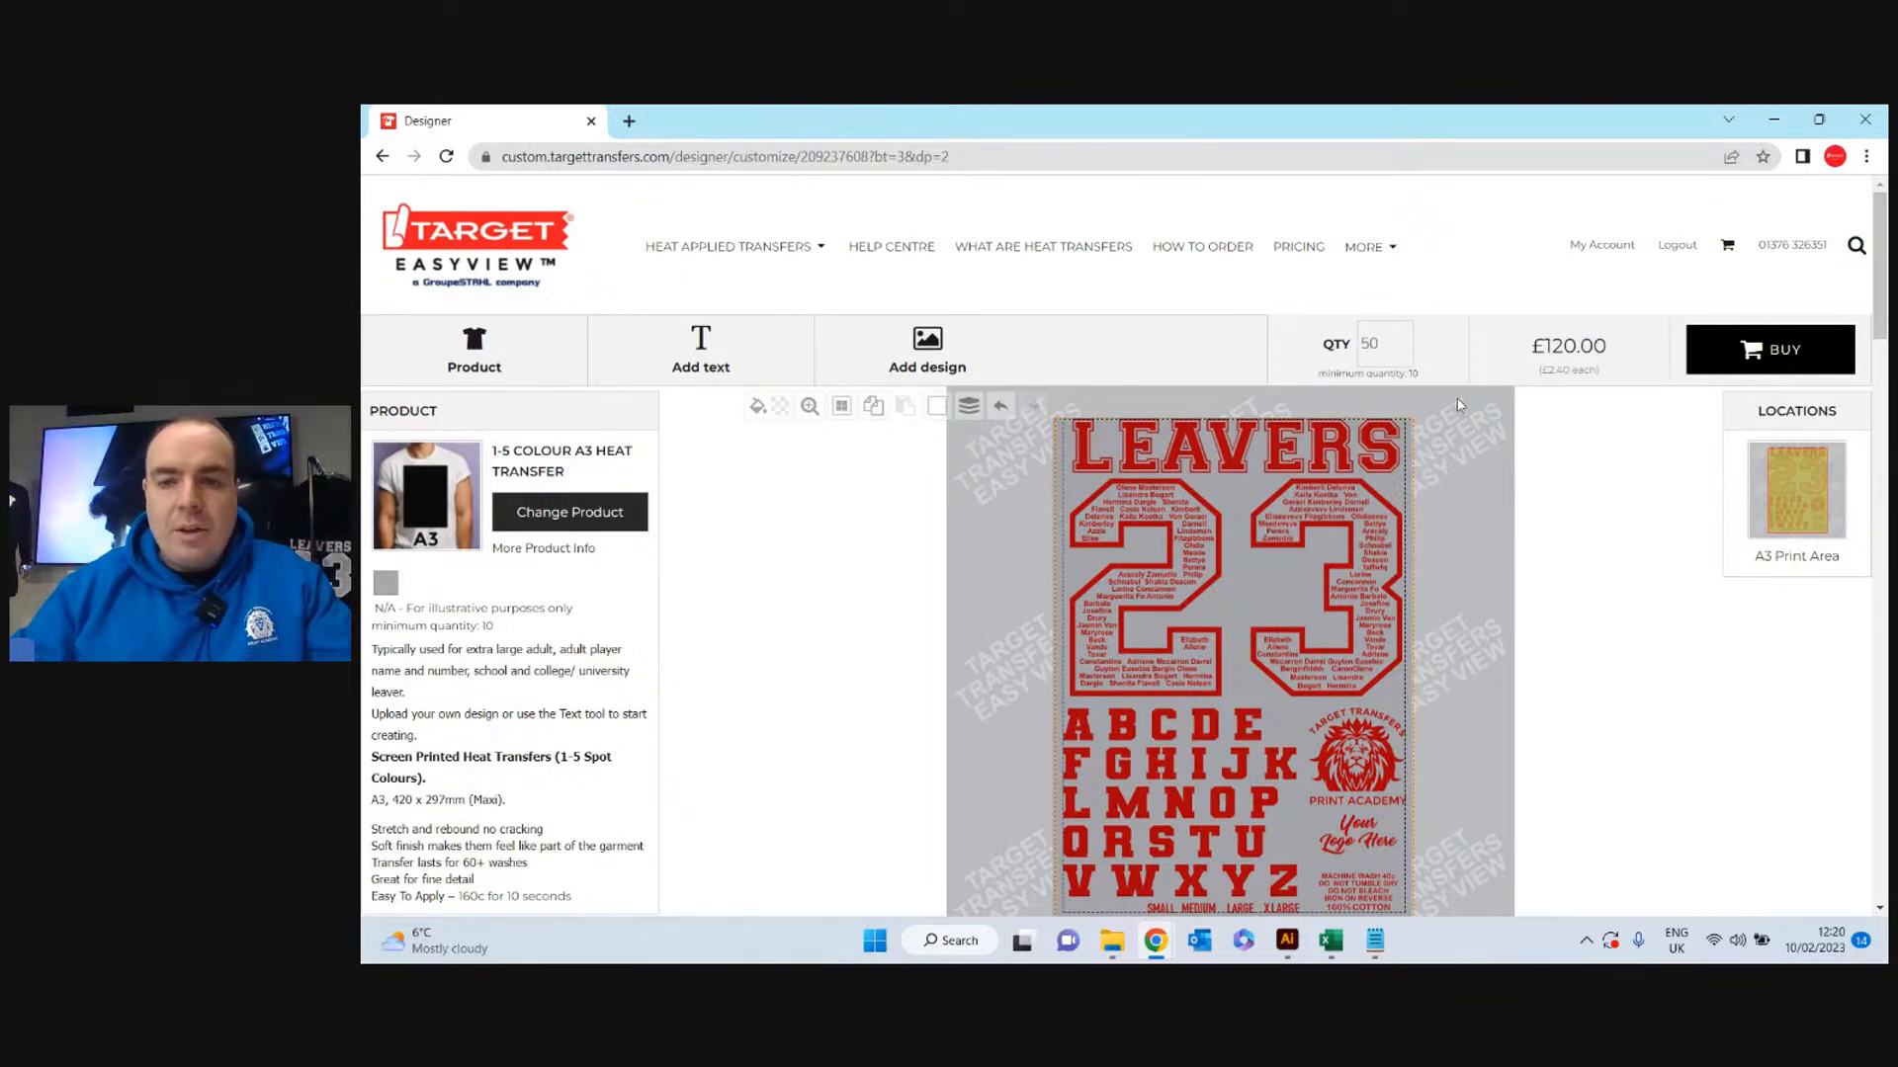
{"action": "left_click_drag", "start_coordinate": [1381, 341], "coordinate": [1363, 337]}
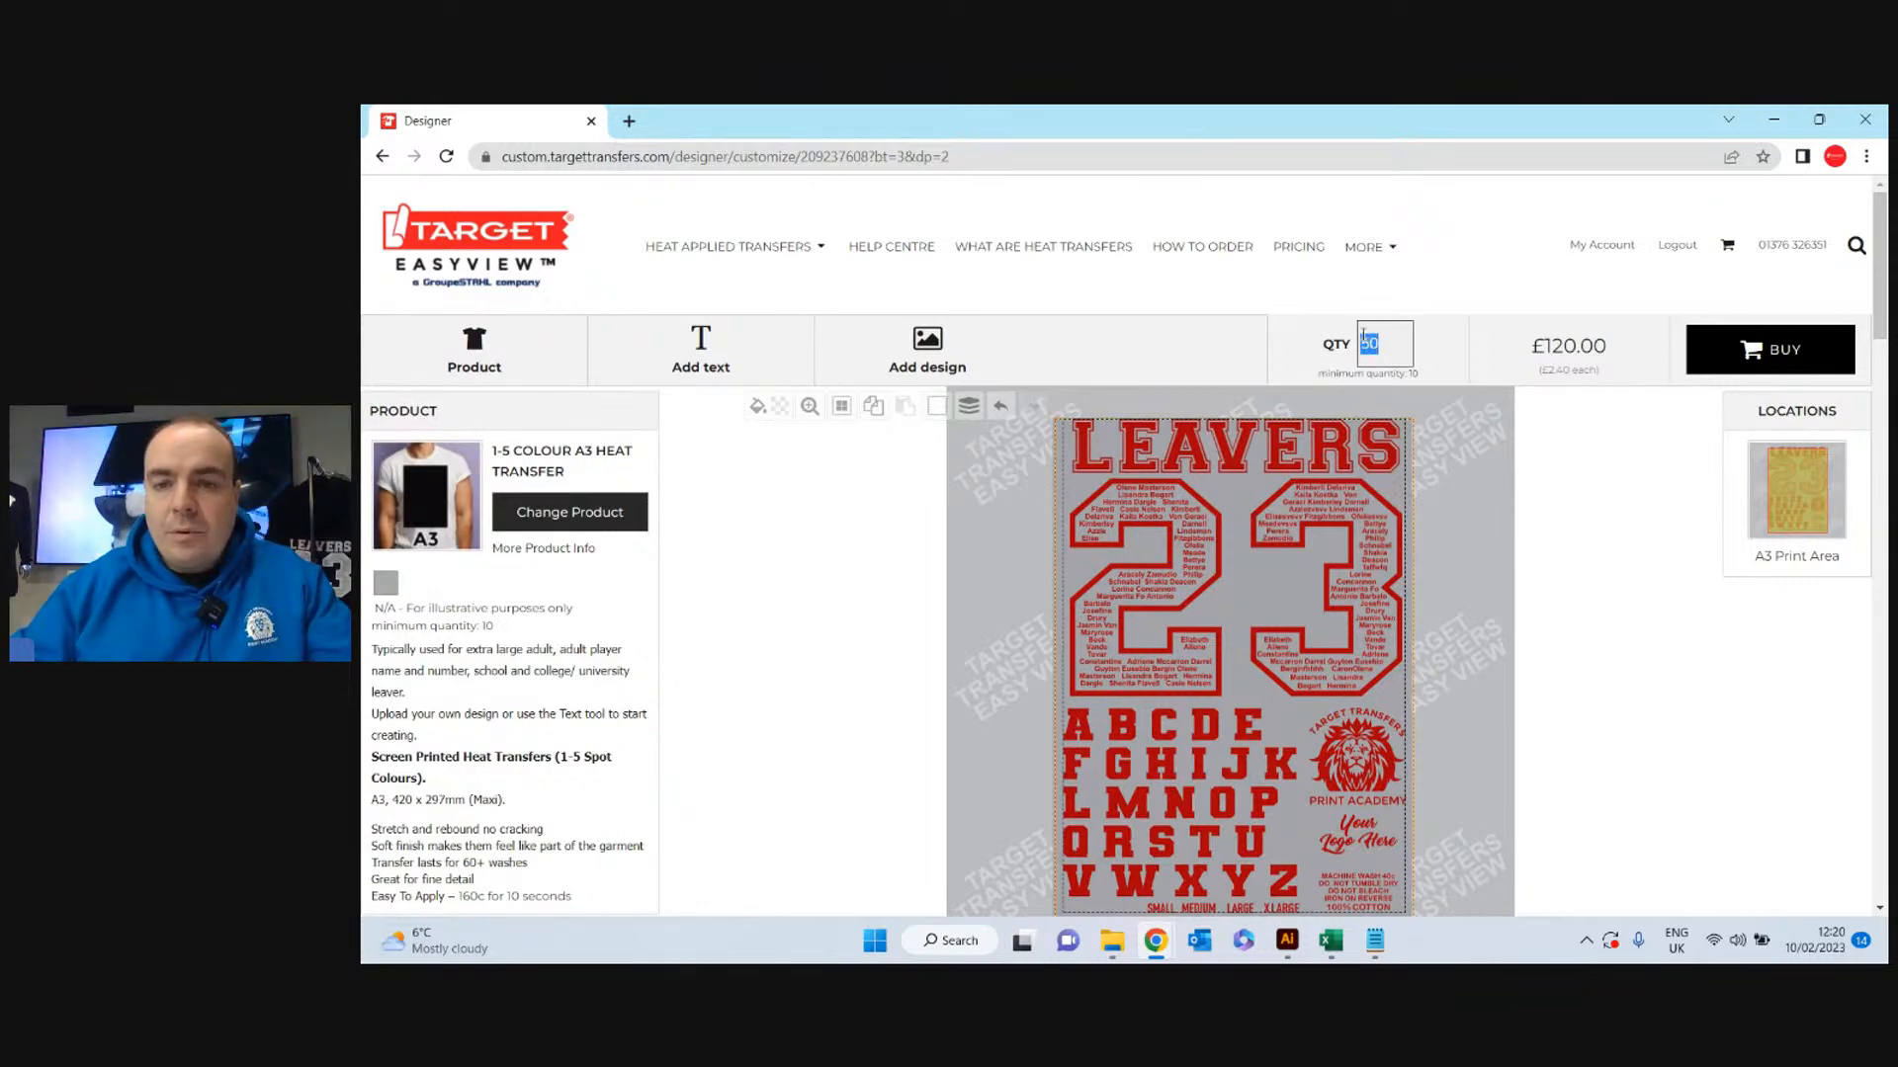
{"action": "type", "text": "100"}
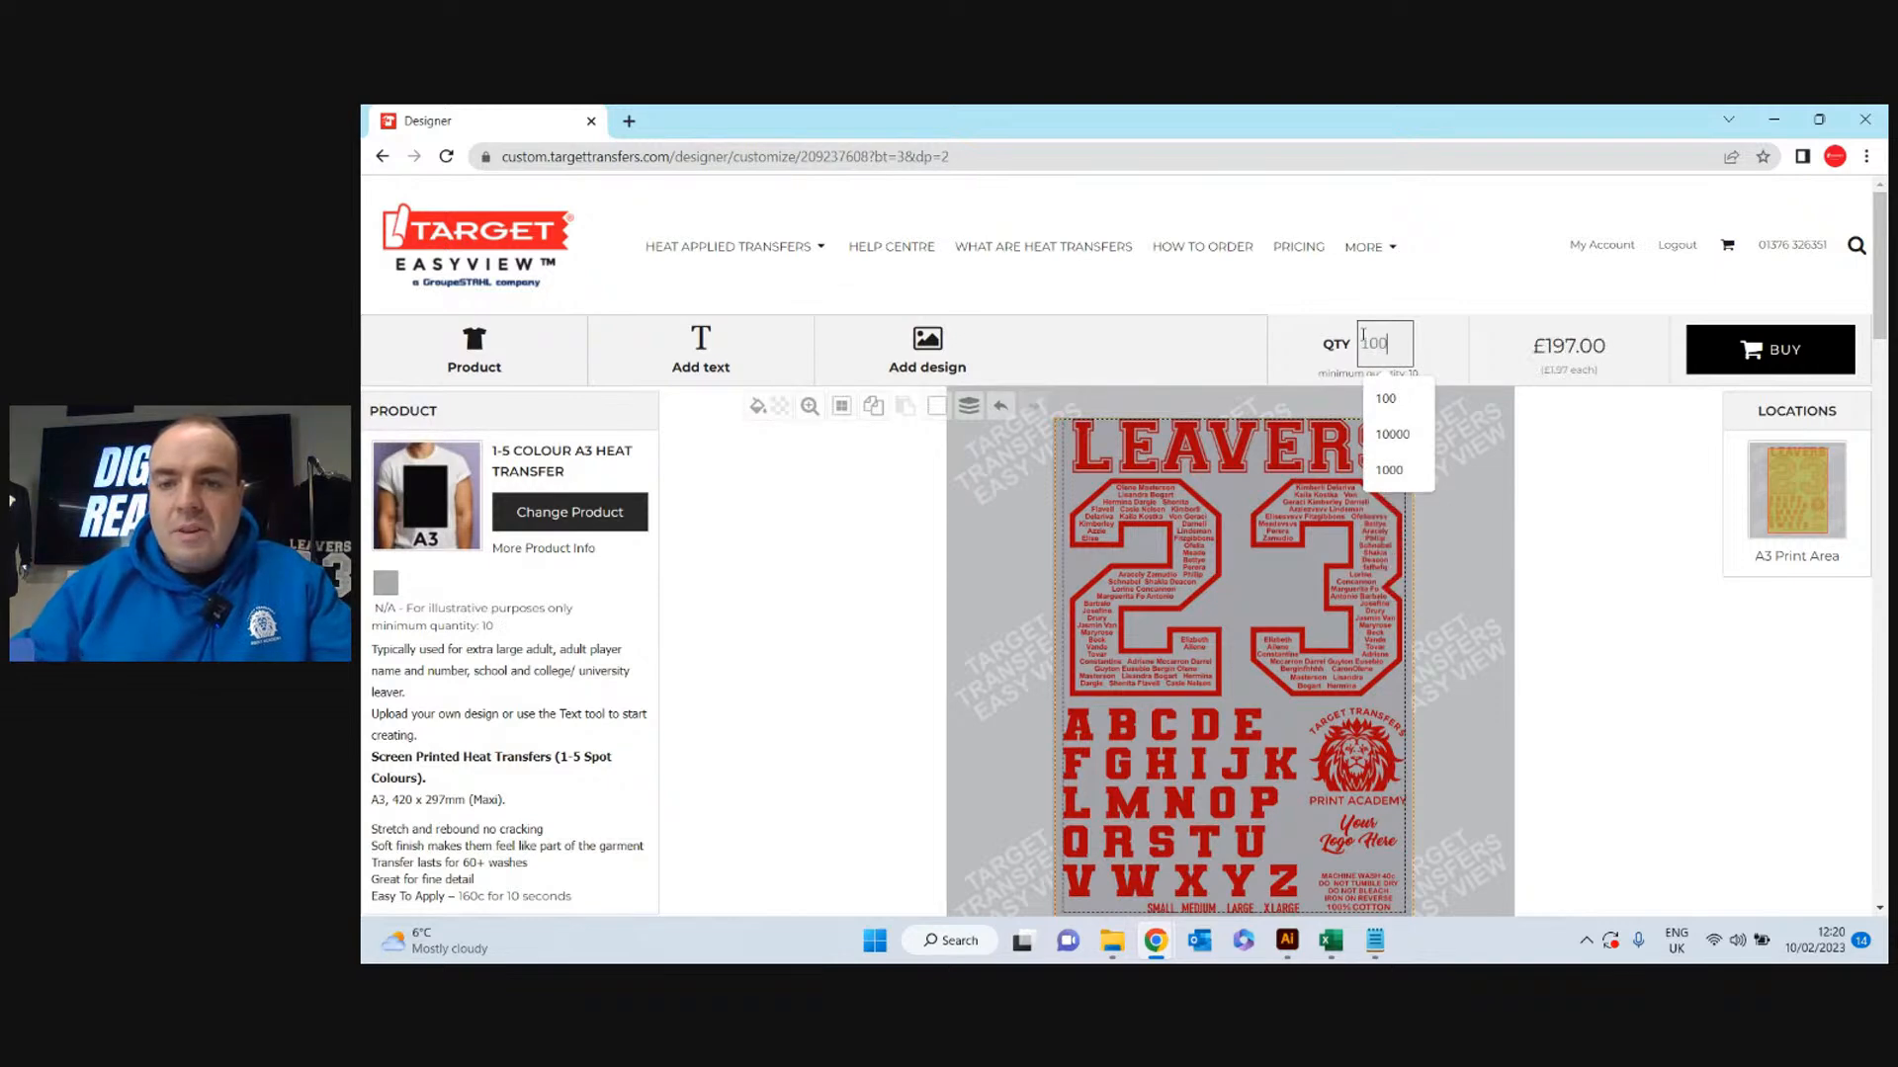
Set the order quantity of the A3 transfer to 150.
{"action": "left_click_drag", "start_coordinate": [1390, 343], "coordinate": [1368, 343]}
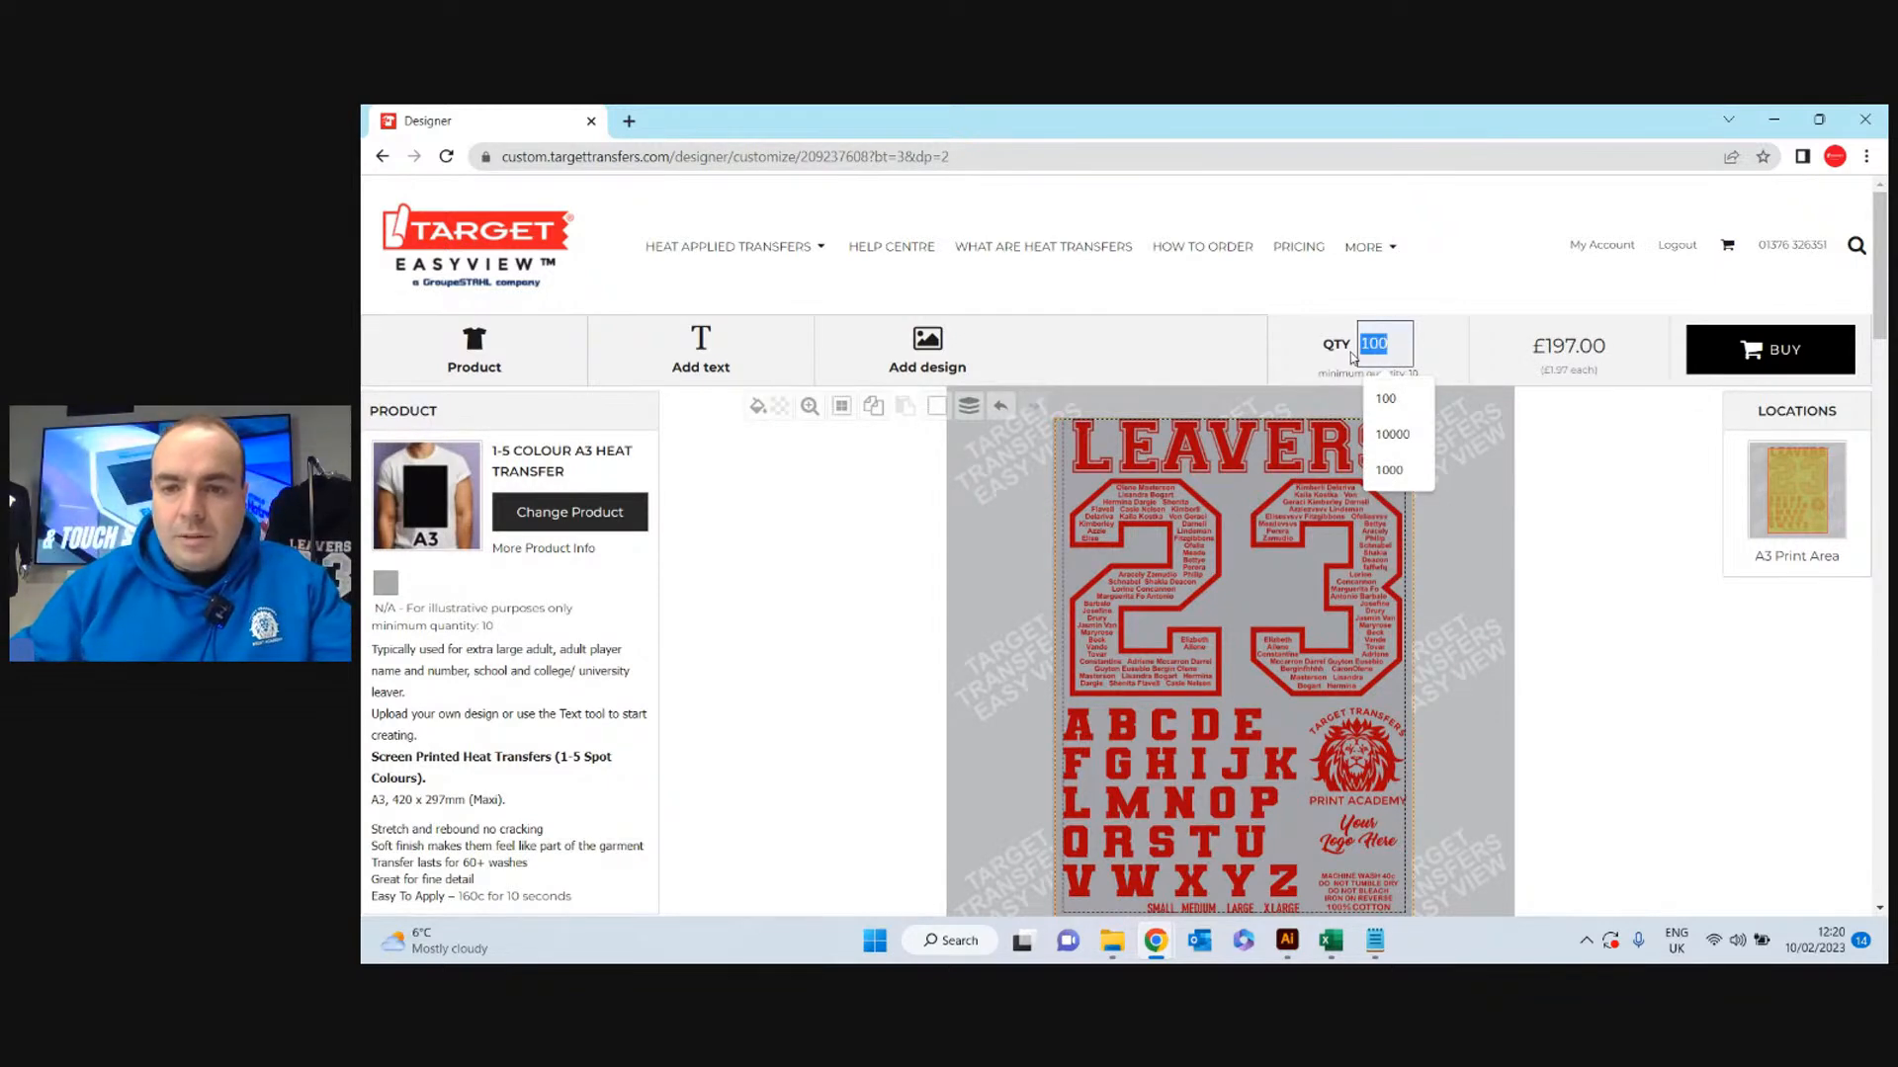
{"action": "key", "text": "BackSpace"}
{"action": "key", "text": "BackSpace"}
{"action": "type", "text": "150"}
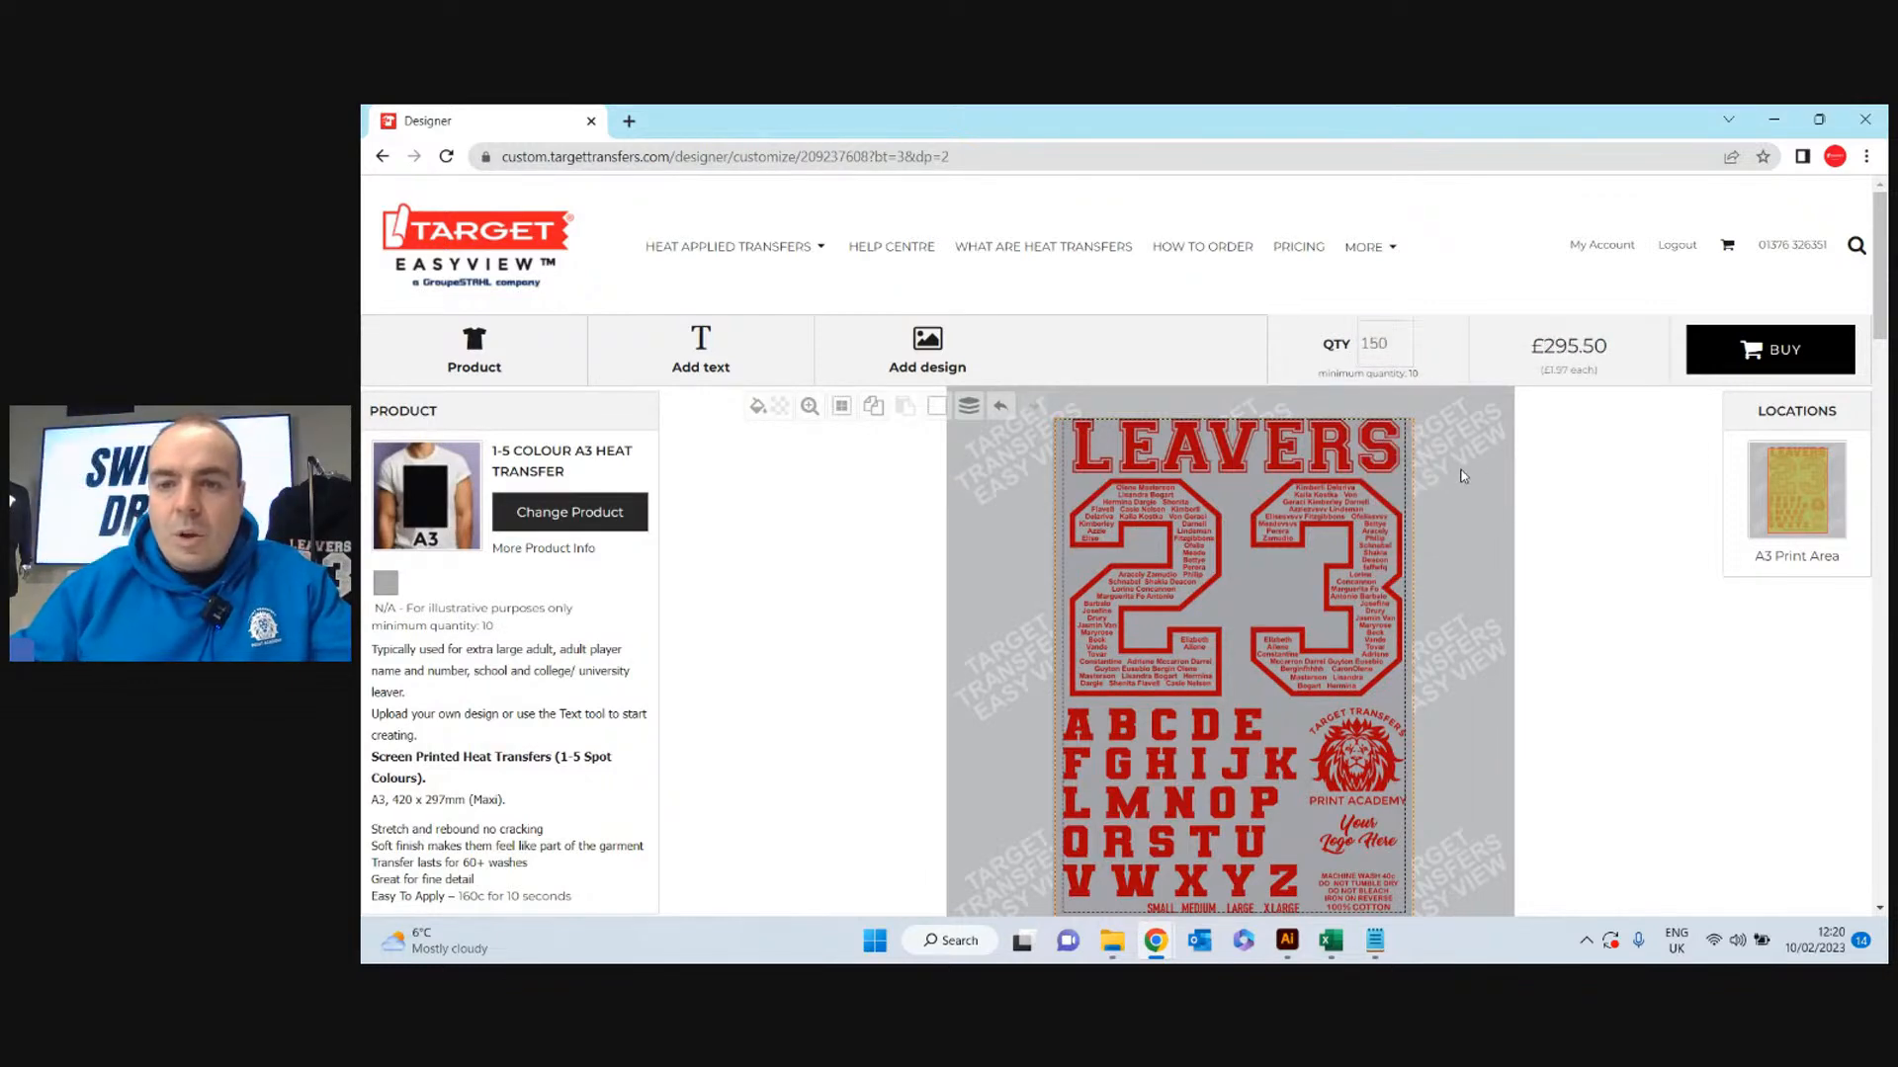
{"action": "scroll", "coordinate": [1462, 477], "scroll_direction": "down", "scroll_amount": 1}
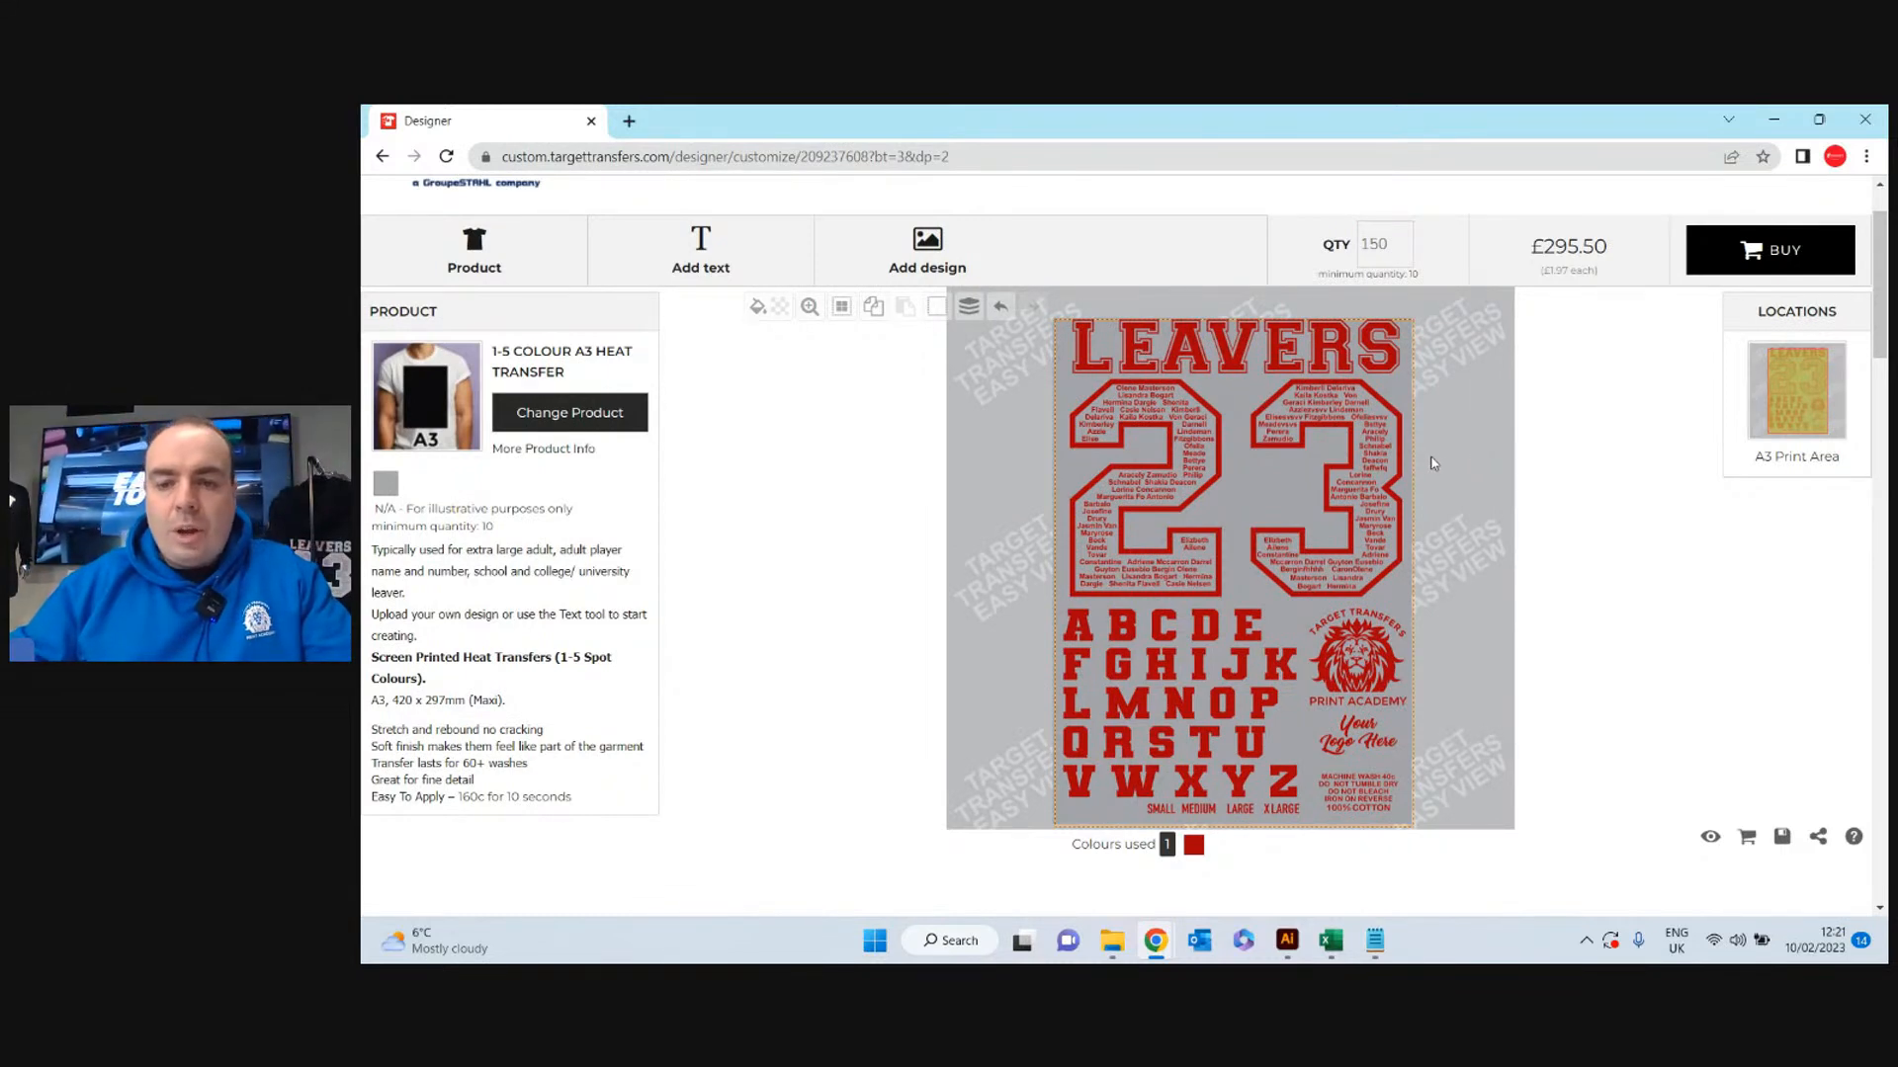
Switch to the COLOUR Leavers 23 template in Illustrator and fill the LEAVERS heading with the yellow-to-orange gradient swatch.
{"action": "mouse_move", "coordinate": [1288, 947]}
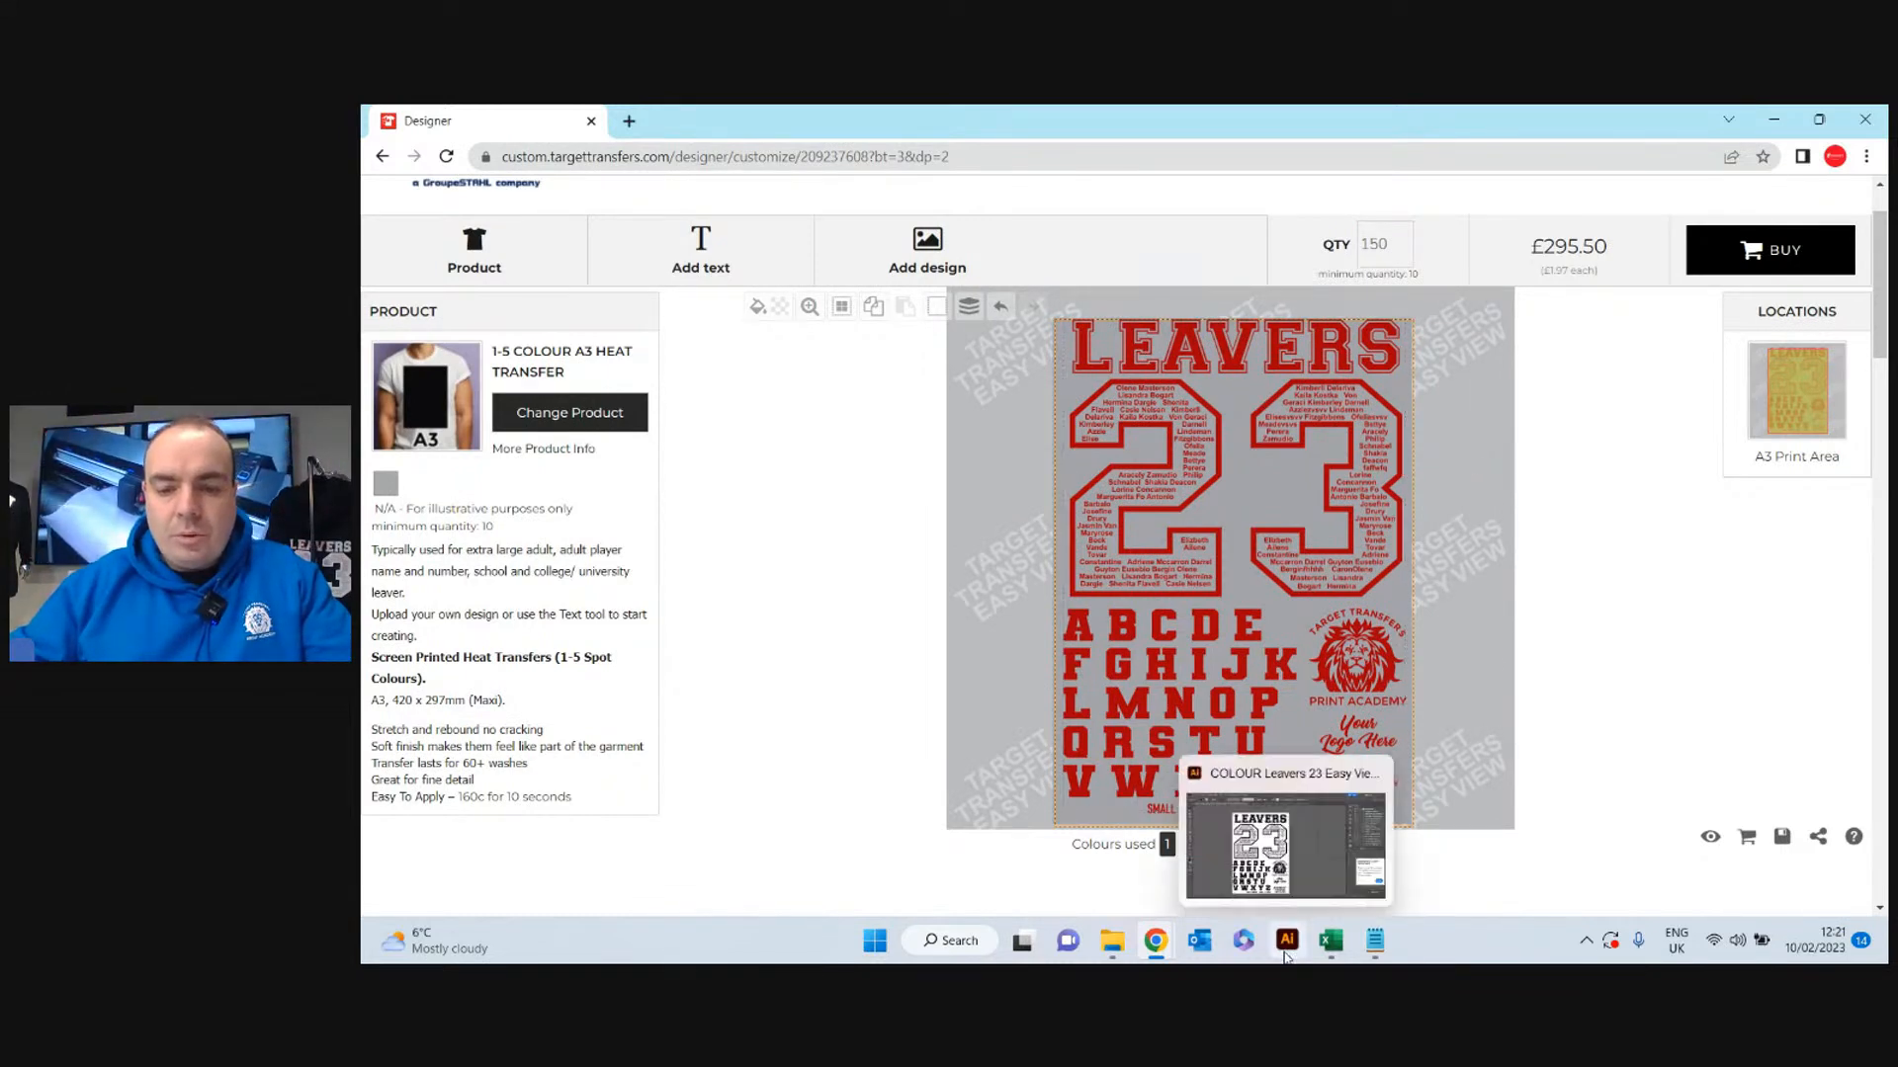
{"action": "left_click", "coordinate": [1285, 845]}
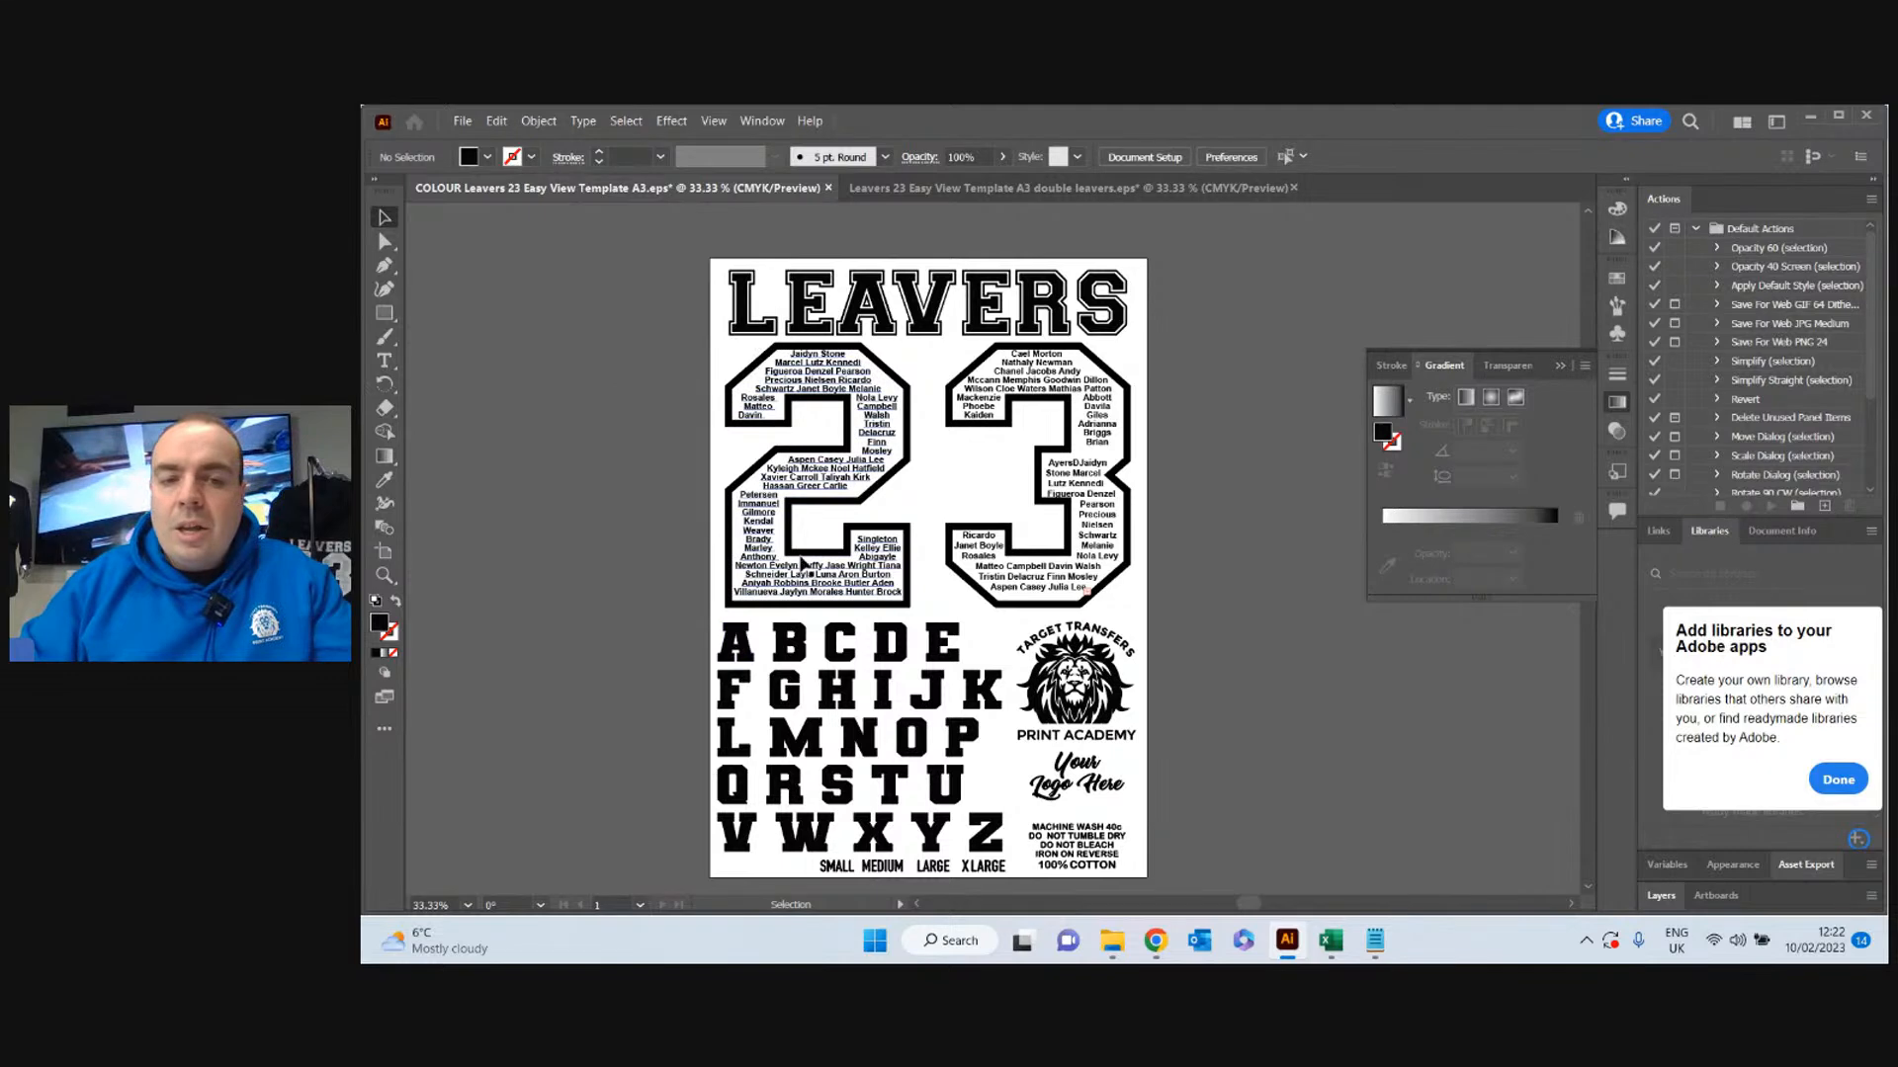
{"action": "left_click", "coordinate": [751, 314]}
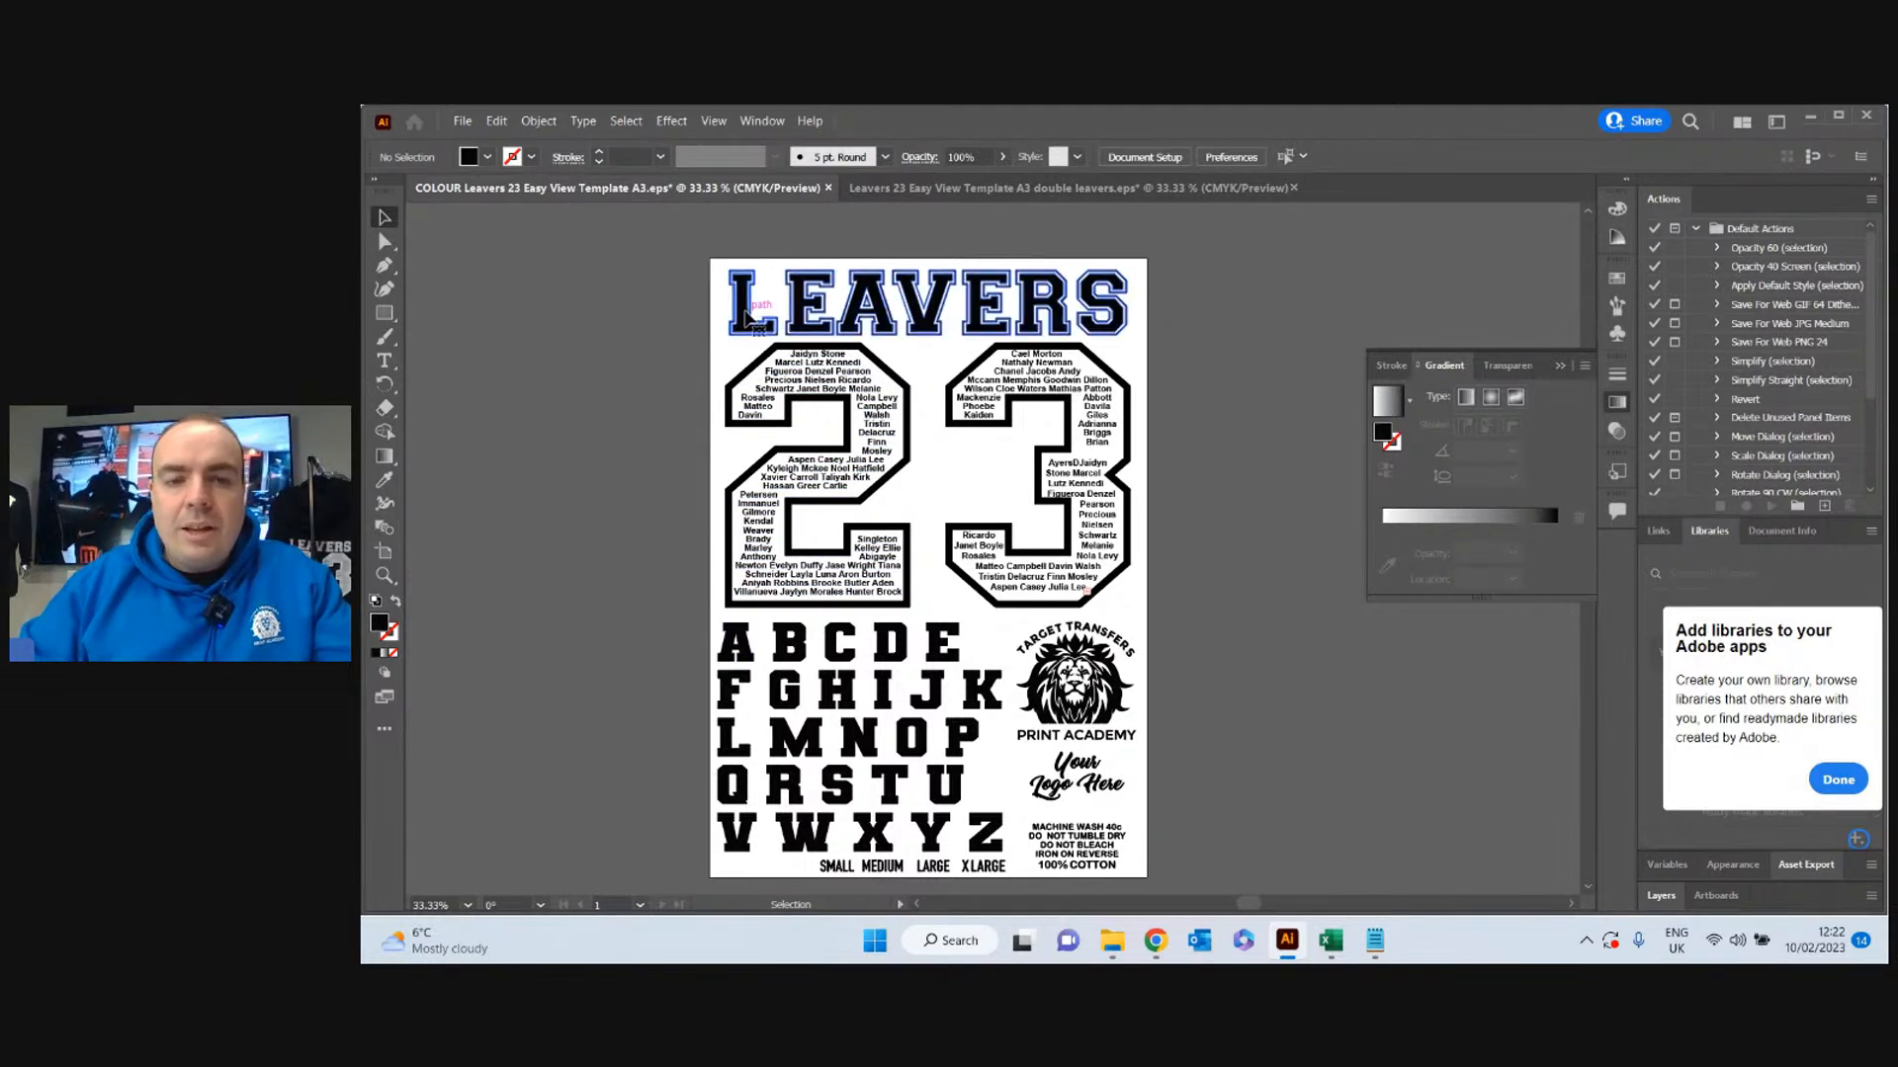
{"action": "left_click", "coordinate": [487, 157]}
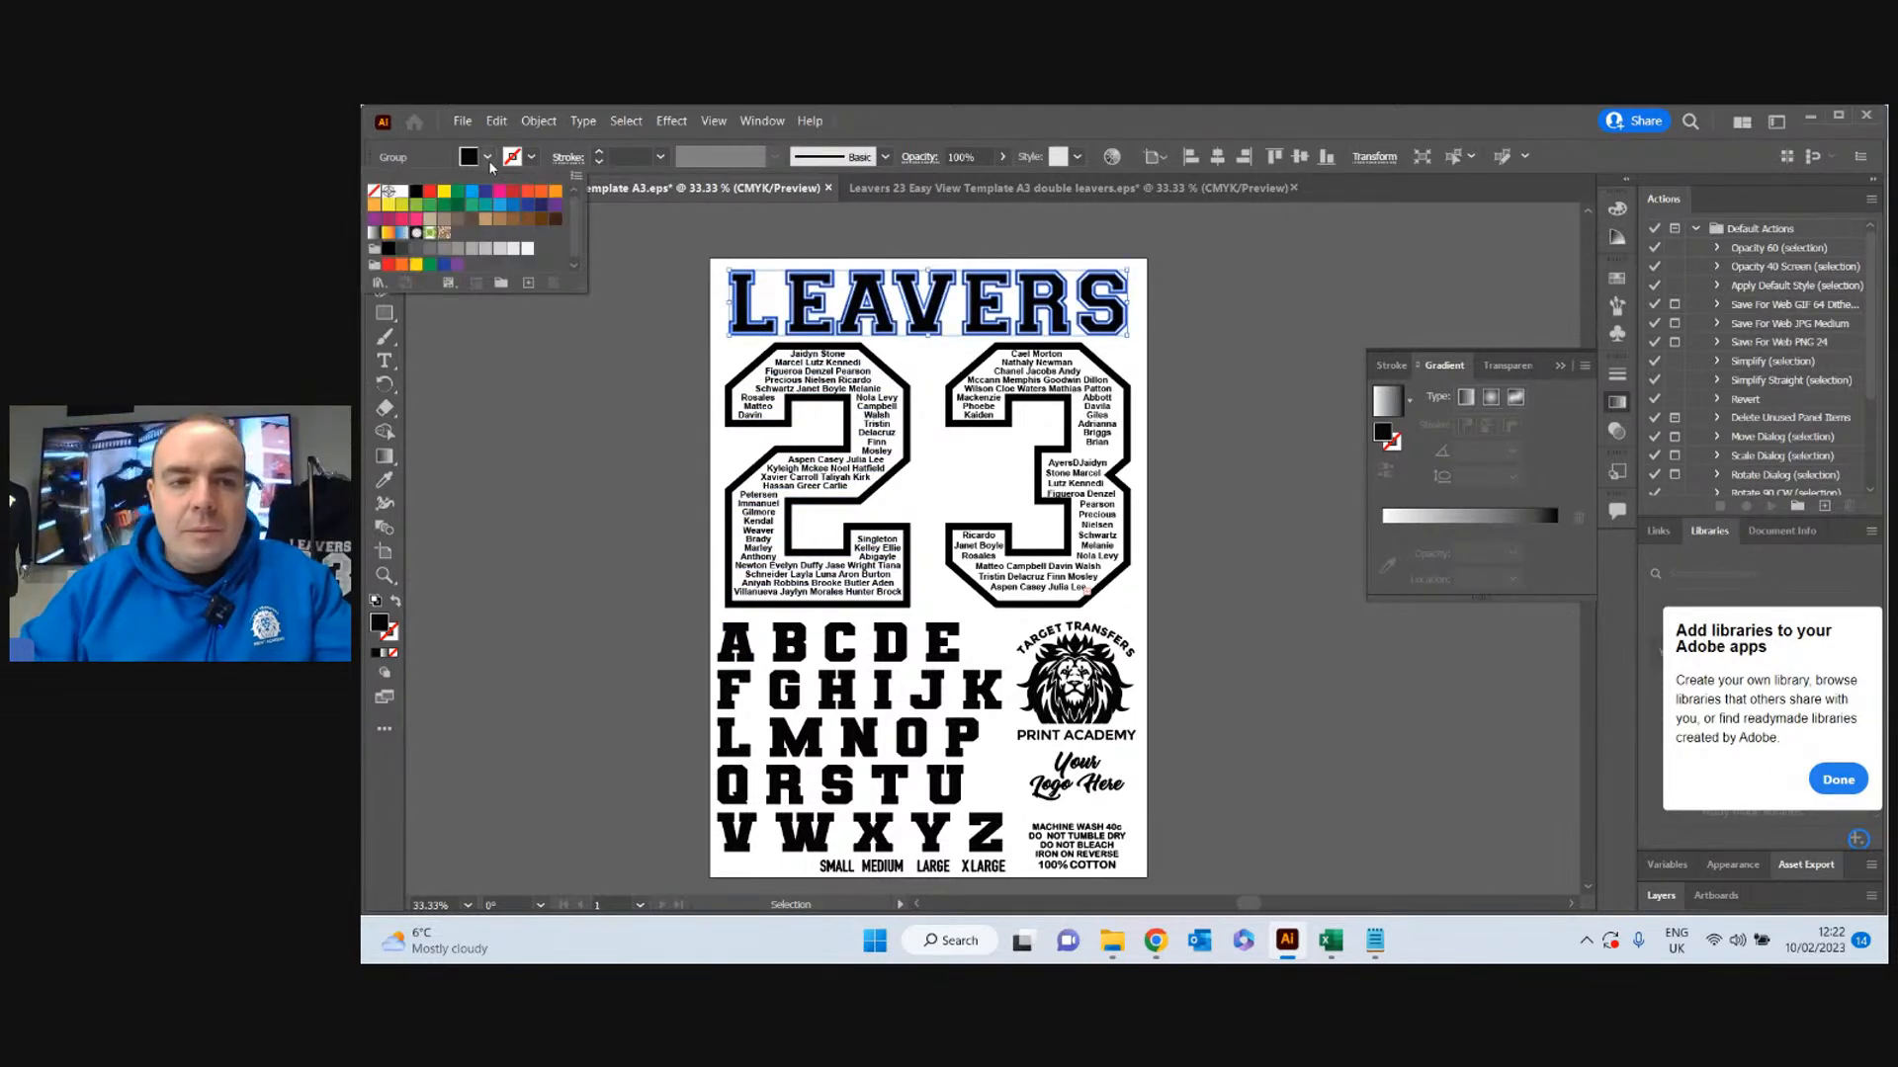
{"action": "left_click", "coordinate": [386, 237]}
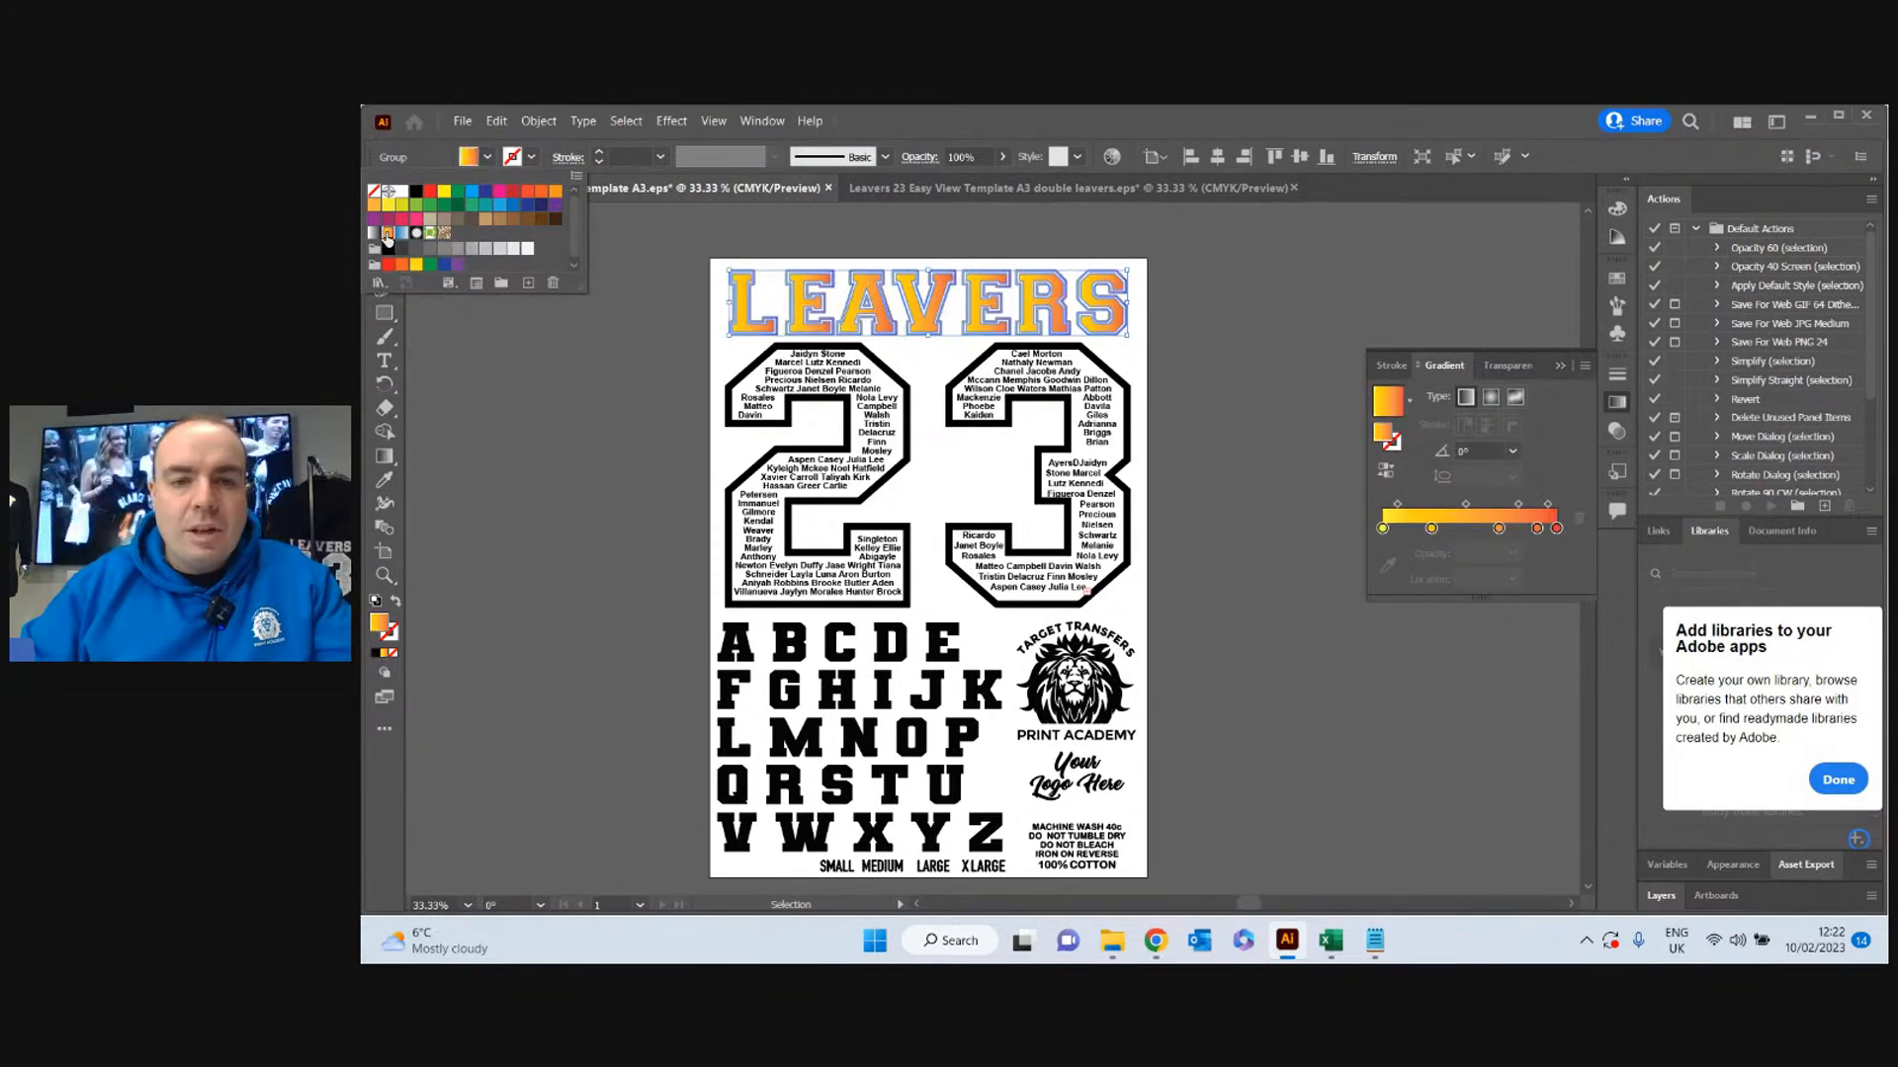
{"action": "left_click", "coordinate": [670, 373]}
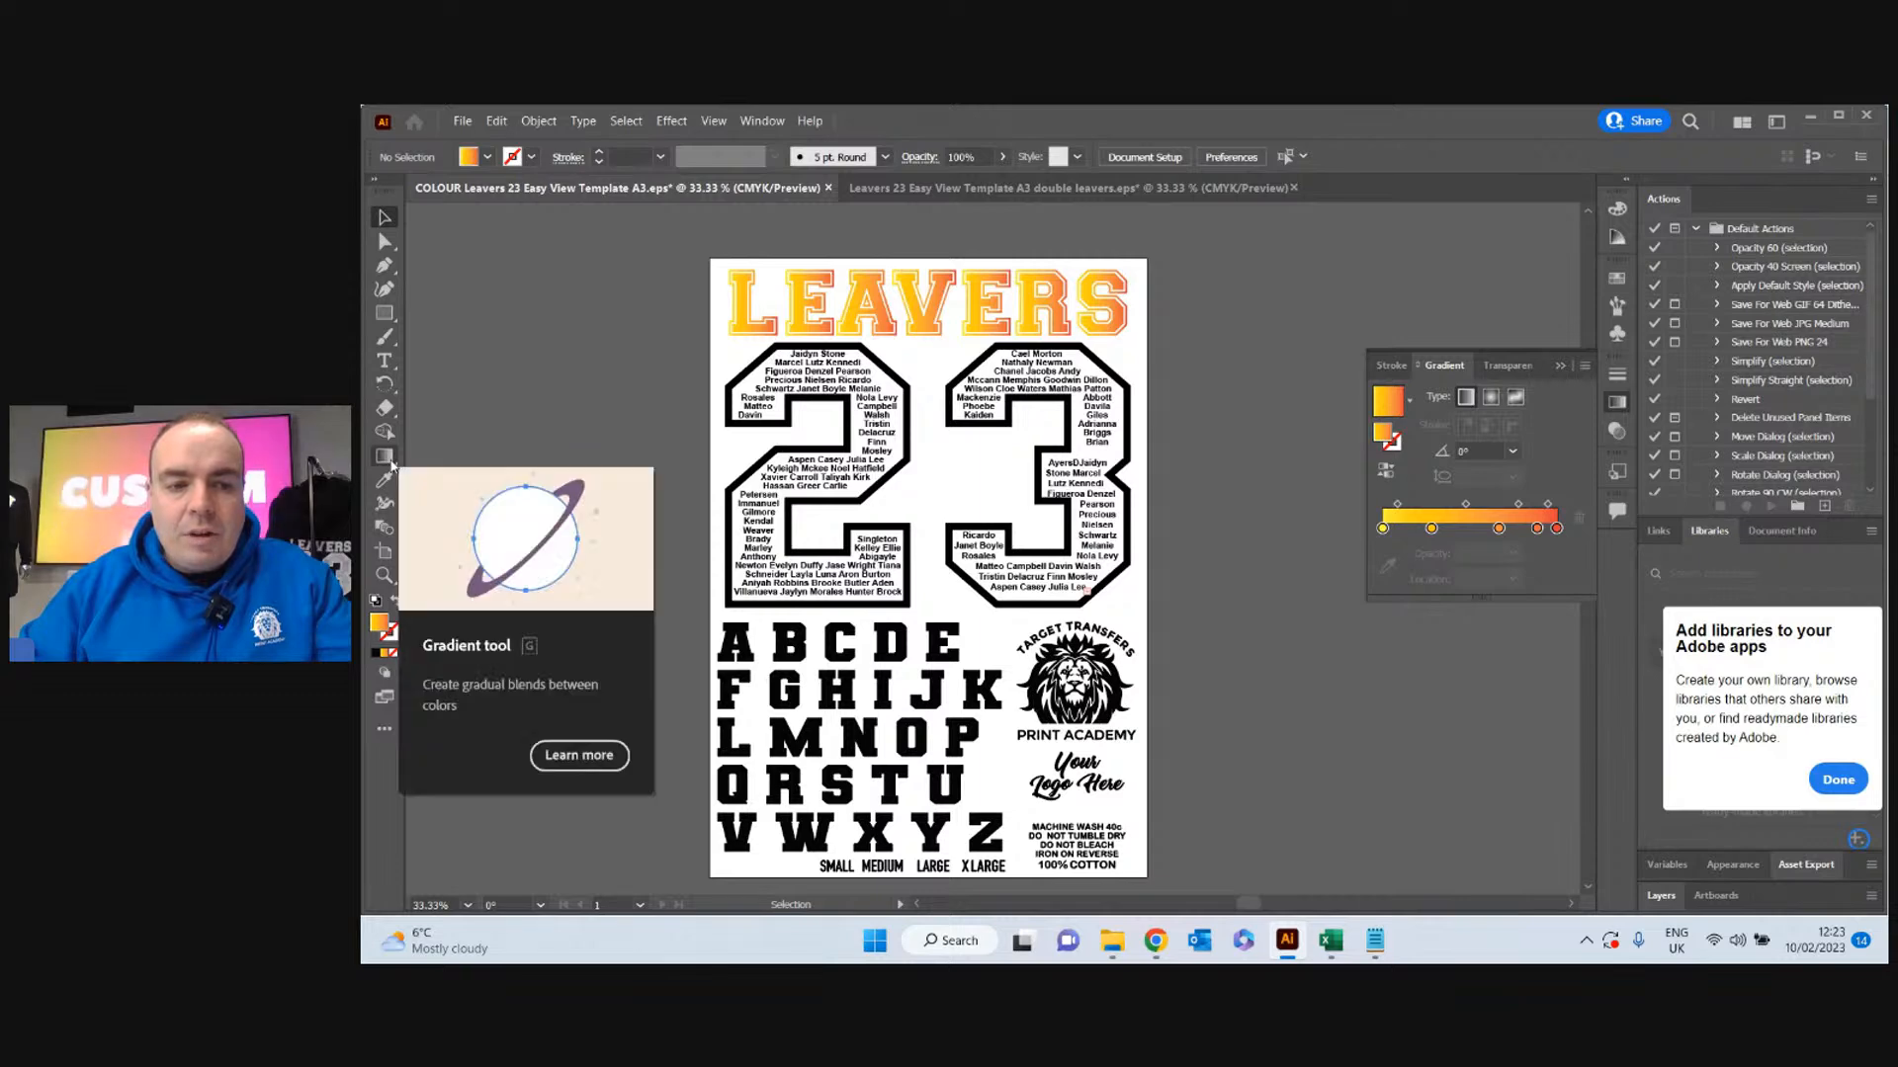
Activate the Gradient tool, move the floating Gradient settings higher, and try the tool on the heading's letter S.
{"action": "left_click_drag", "start_coordinate": [390, 465], "coordinate": [442, 459]}
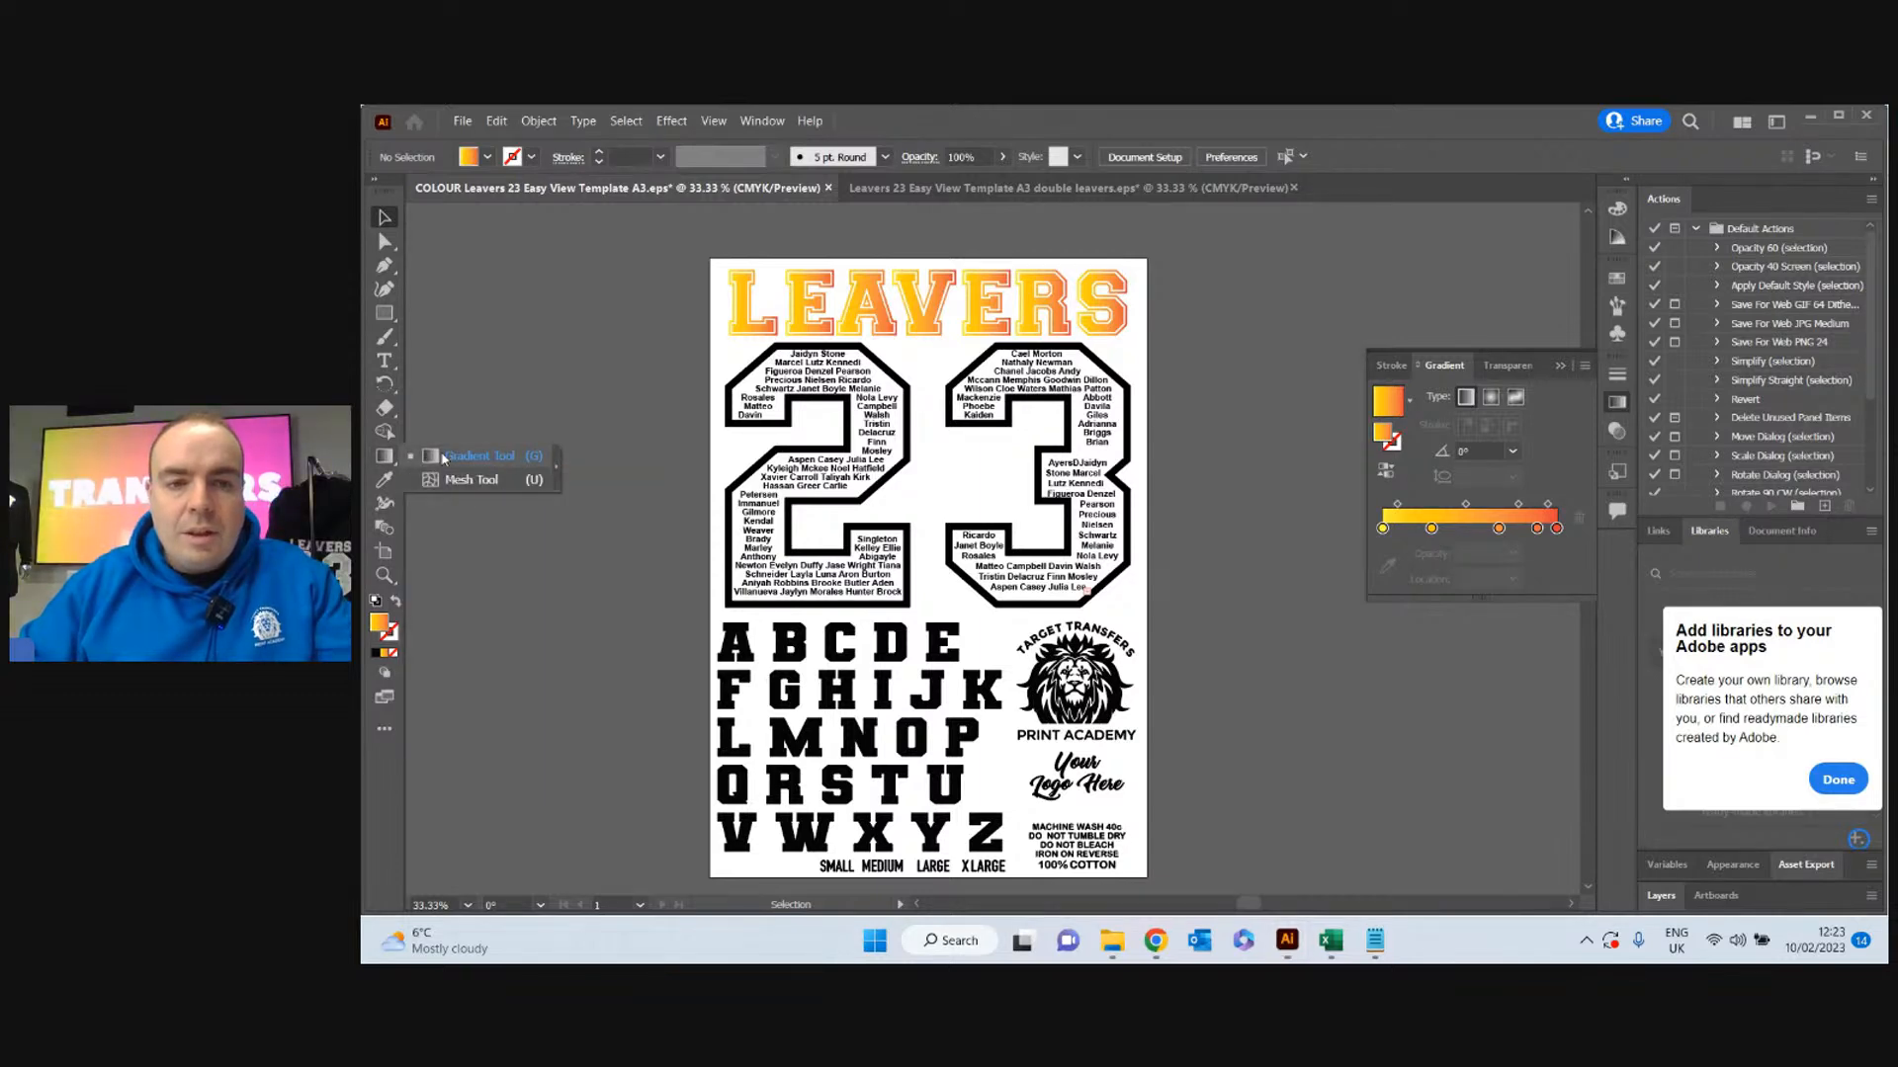
{"action": "left_click", "coordinate": [442, 458]}
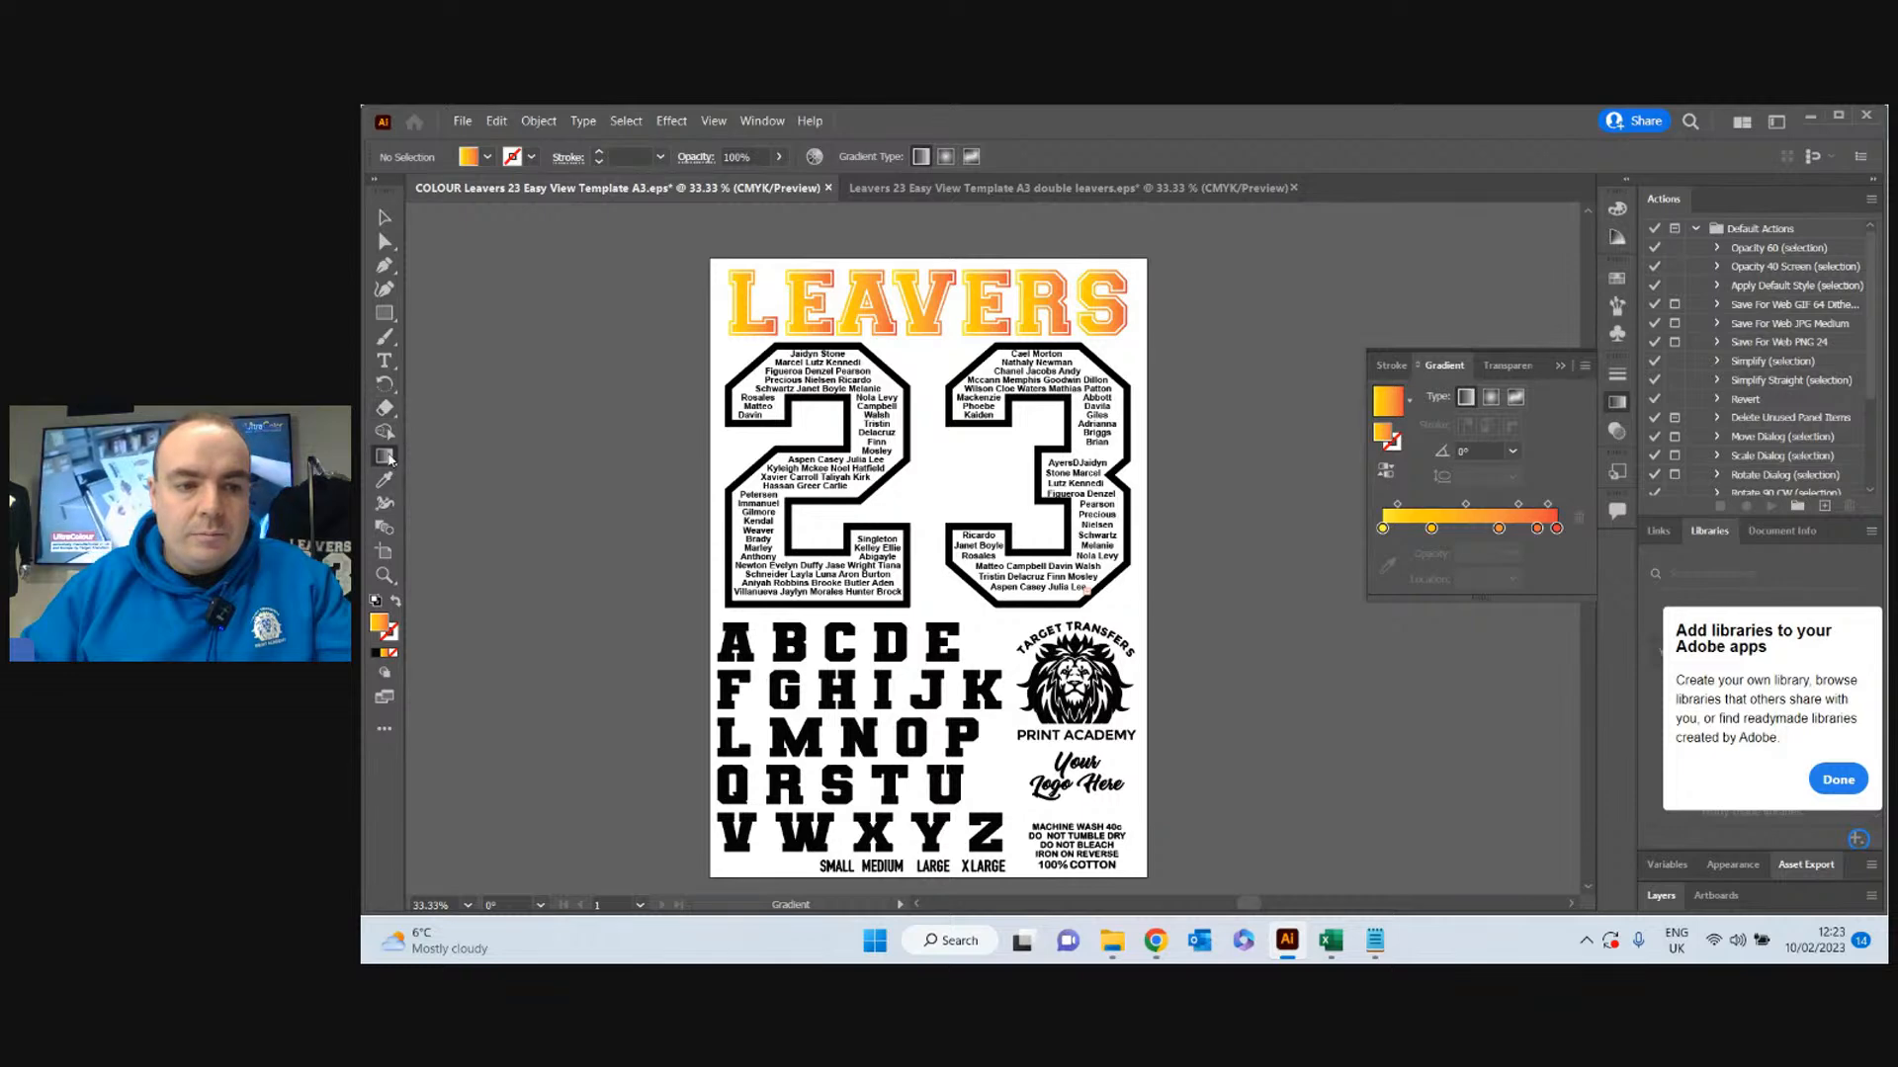
{"action": "left_click_drag", "start_coordinate": [384, 456], "coordinate": [440, 457]}
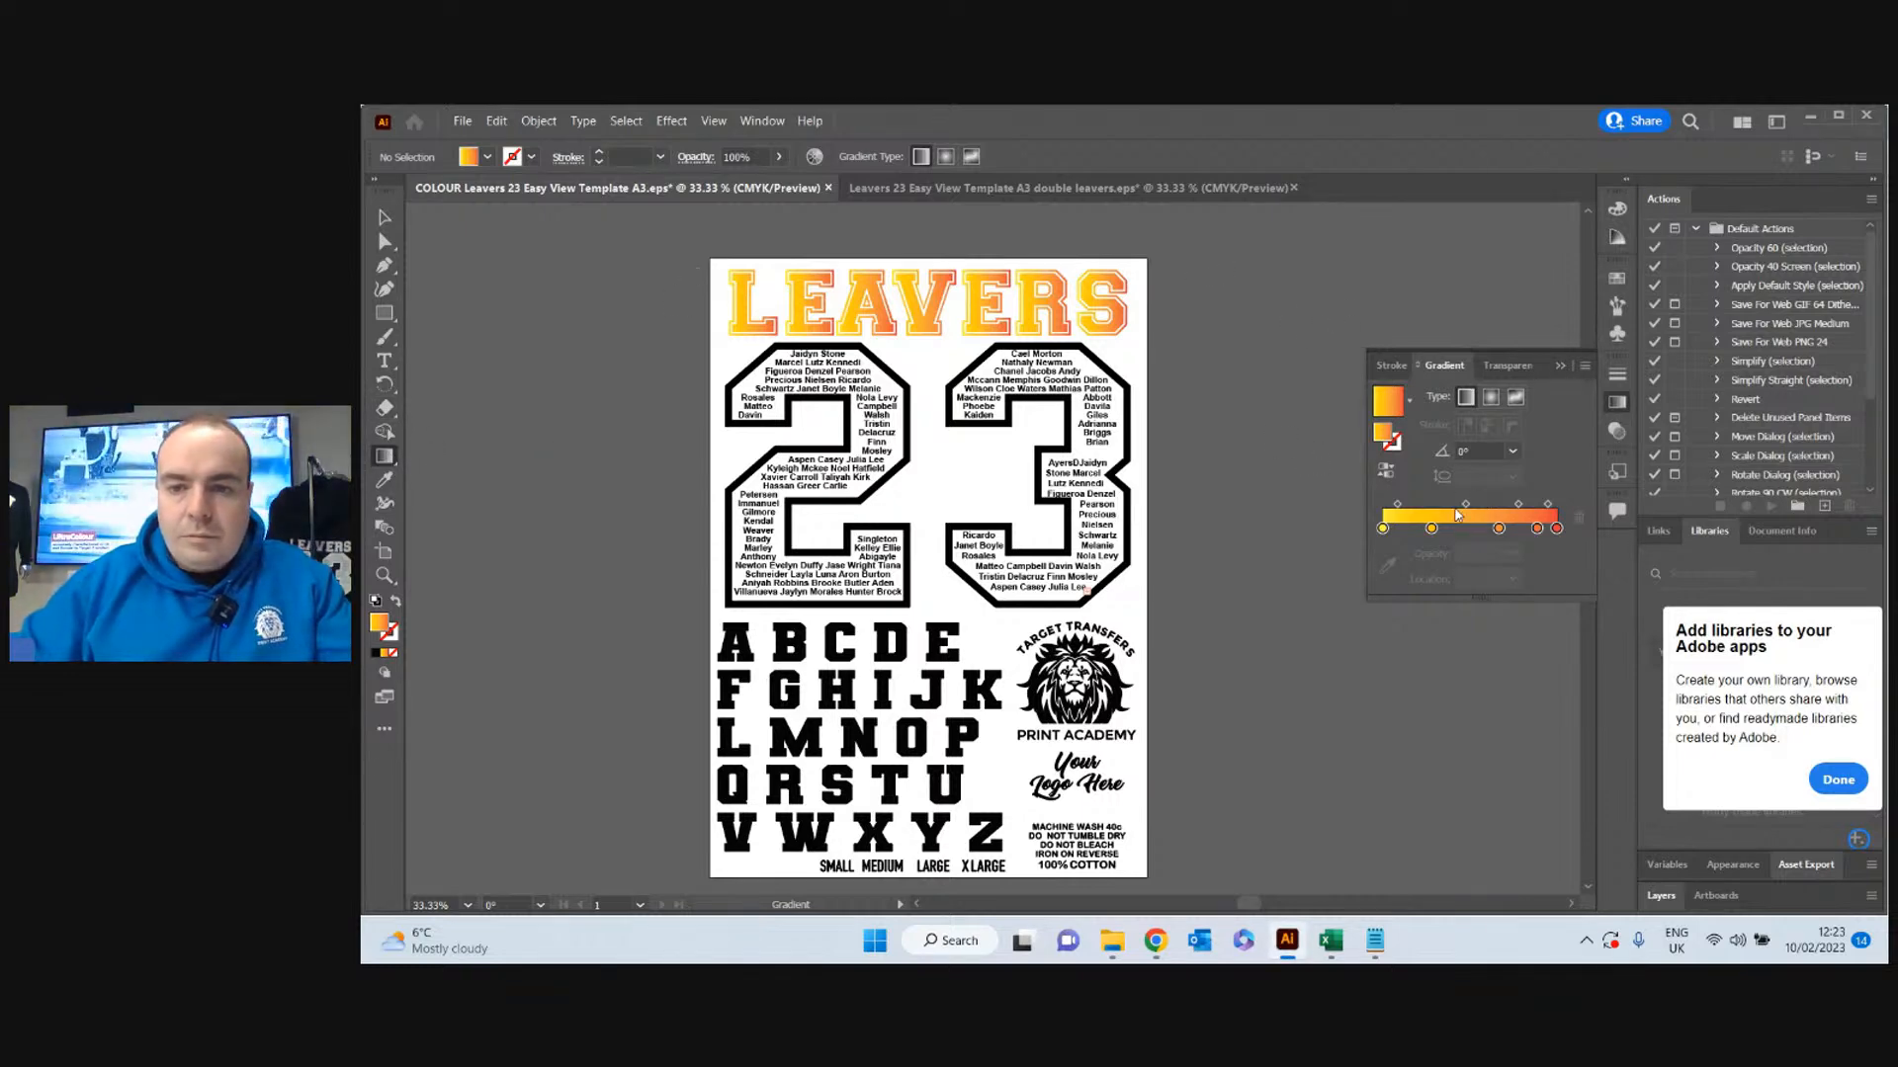
{"action": "left_click_drag", "start_coordinate": [1538, 351], "coordinate": [1538, 297]}
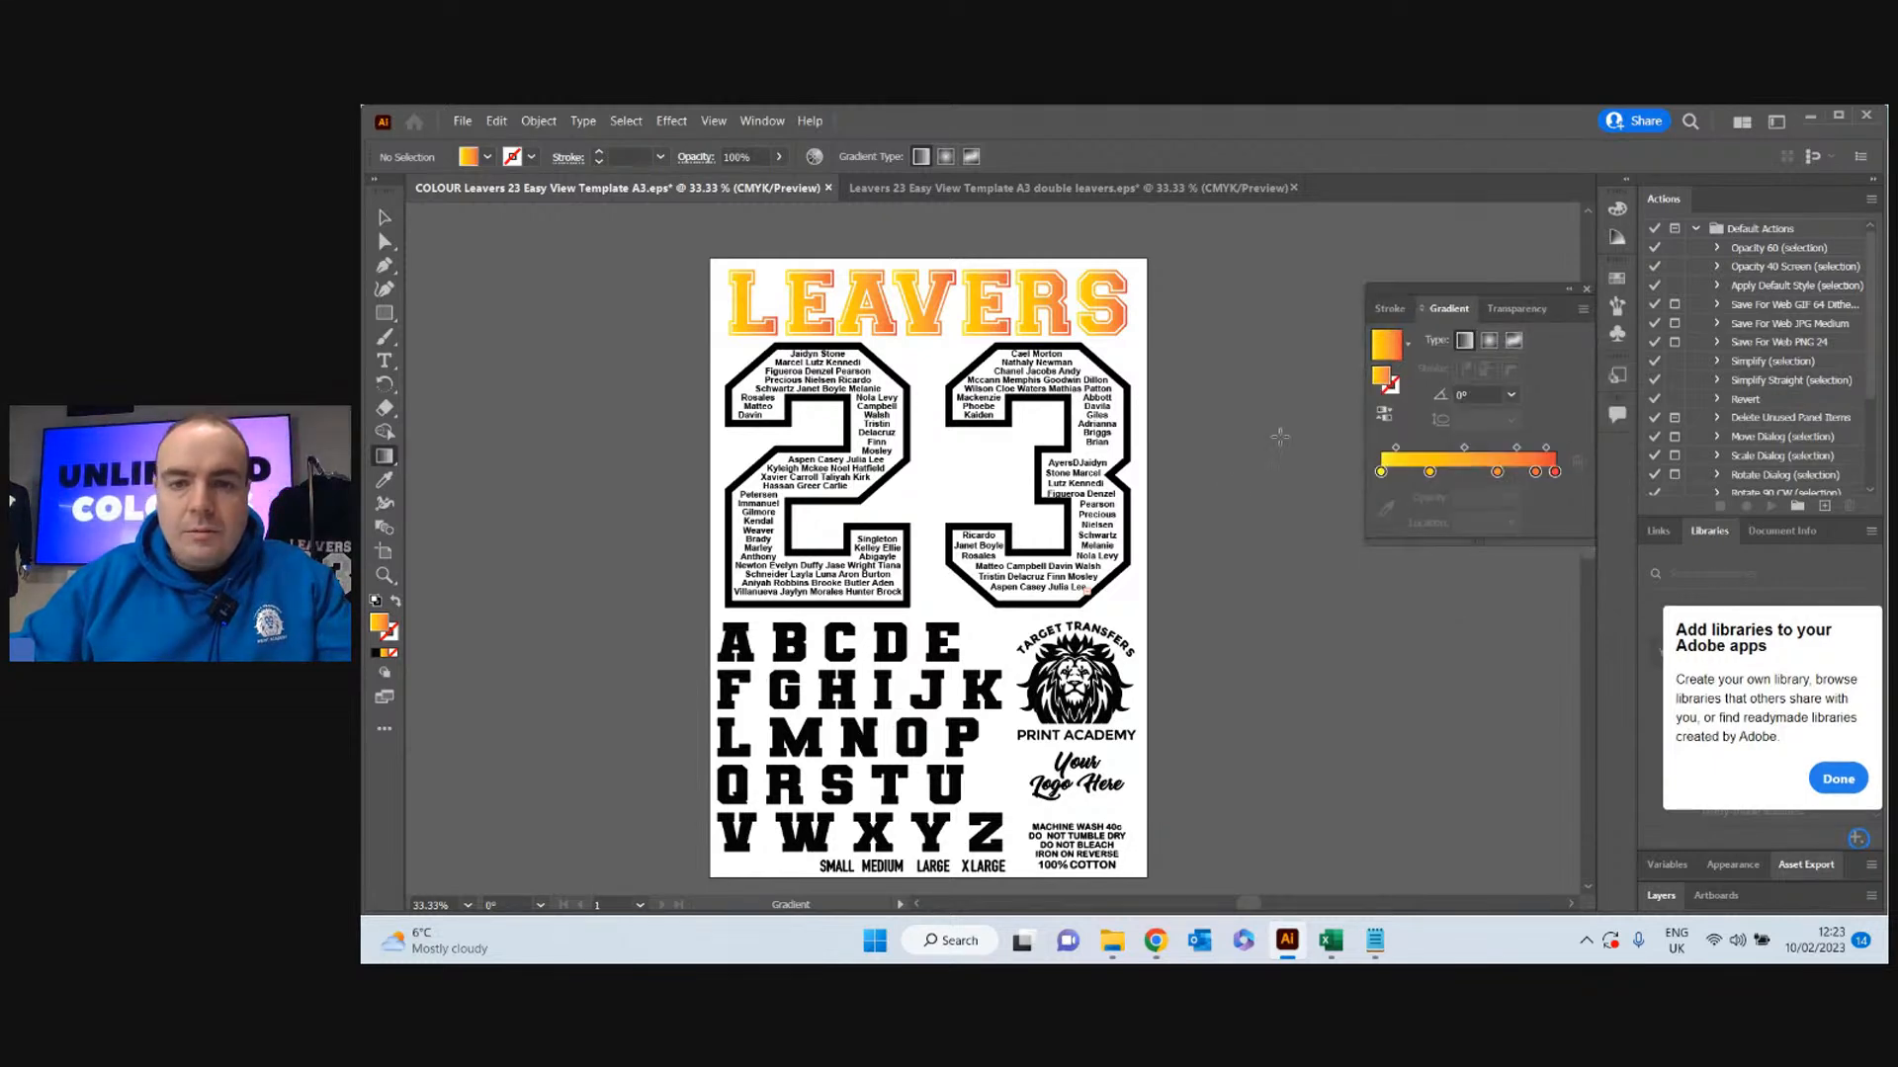
{"action": "left_click", "coordinate": [385, 217]}
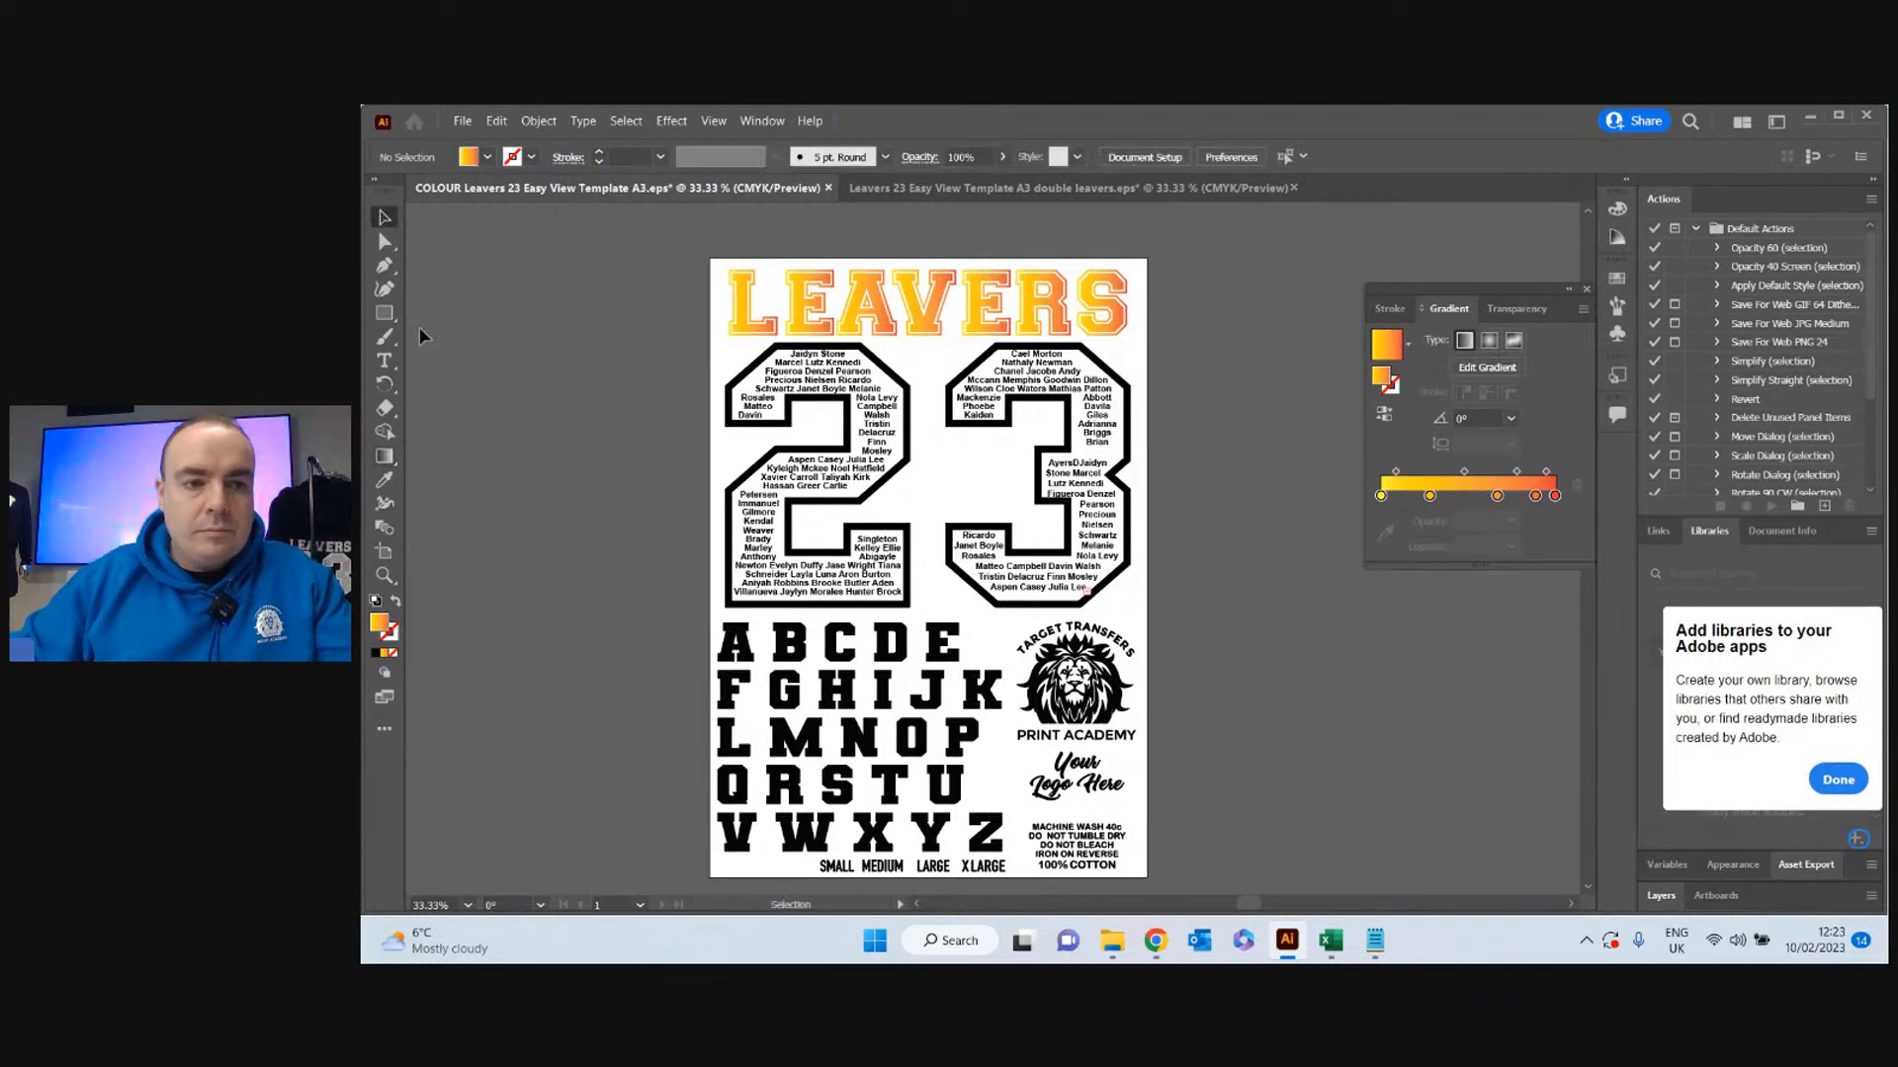
{"action": "left_click", "coordinate": [385, 454]}
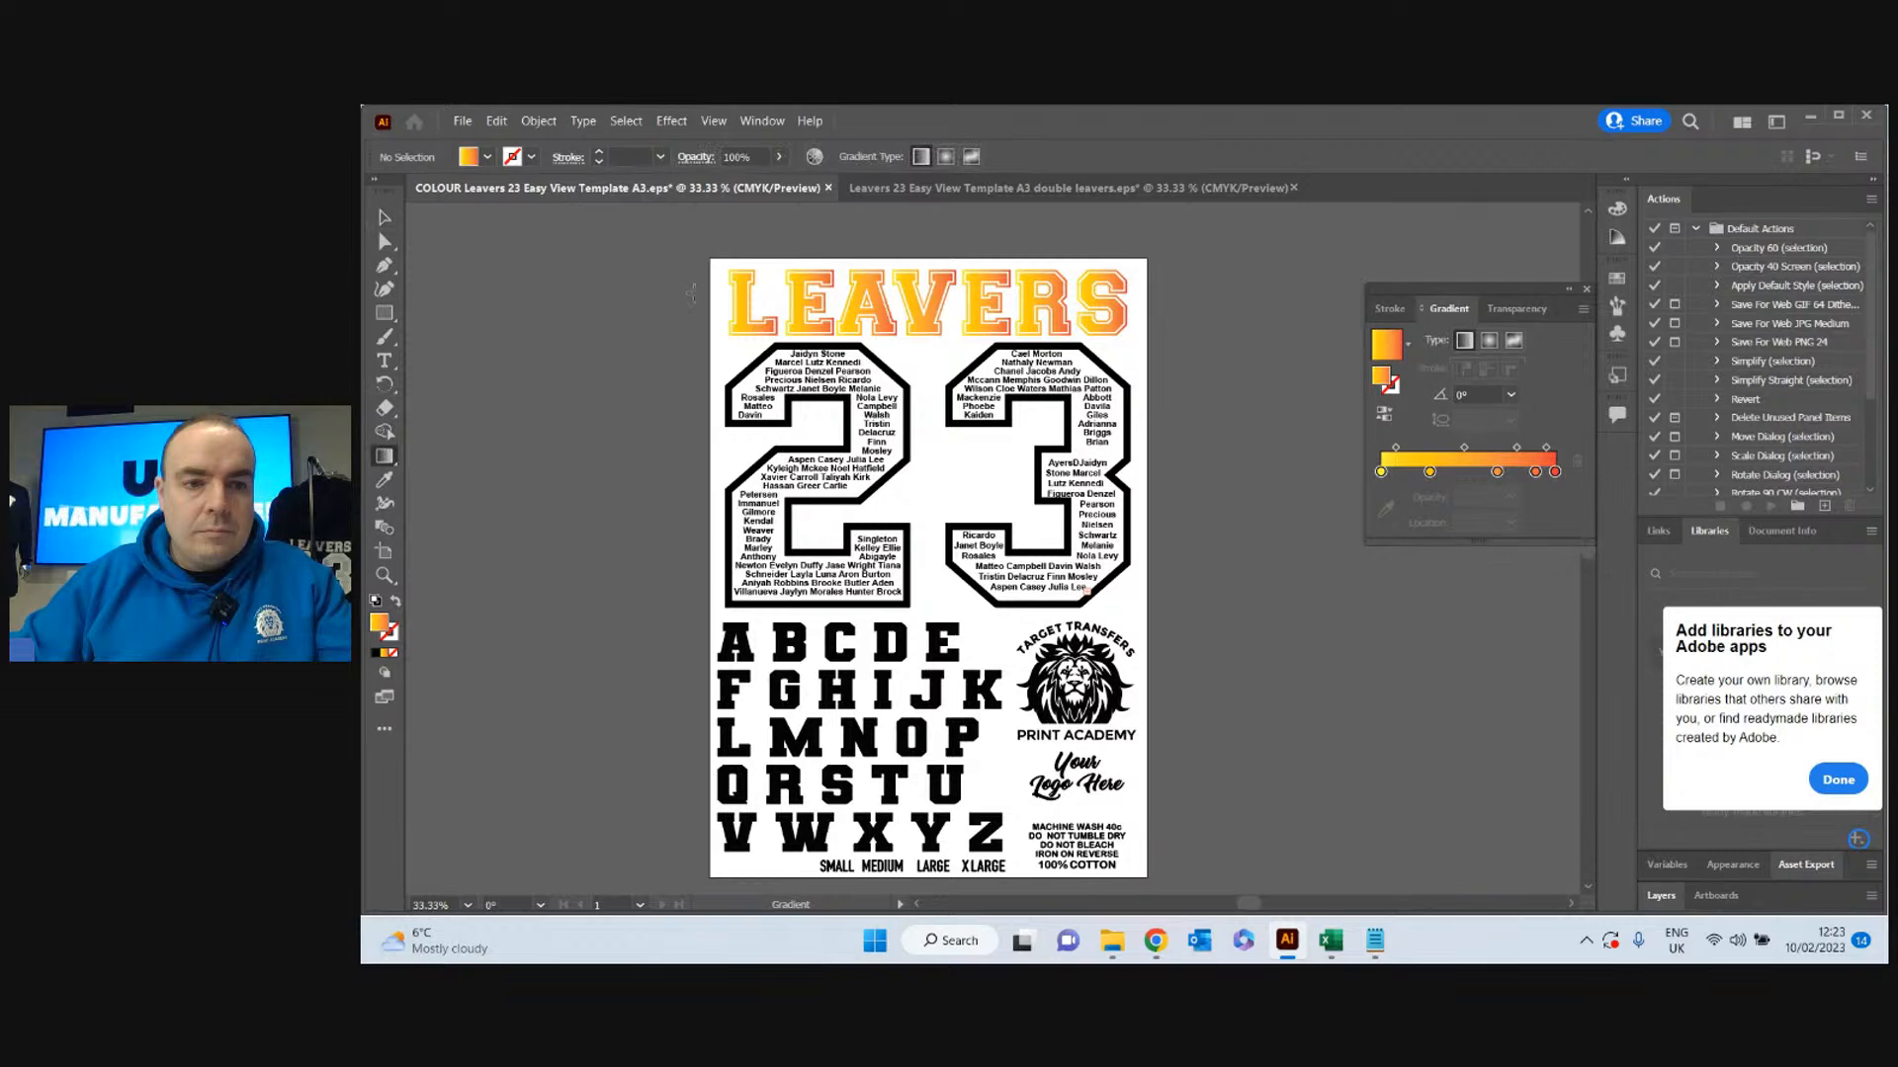
{"action": "left_click", "coordinate": [1088, 297]}
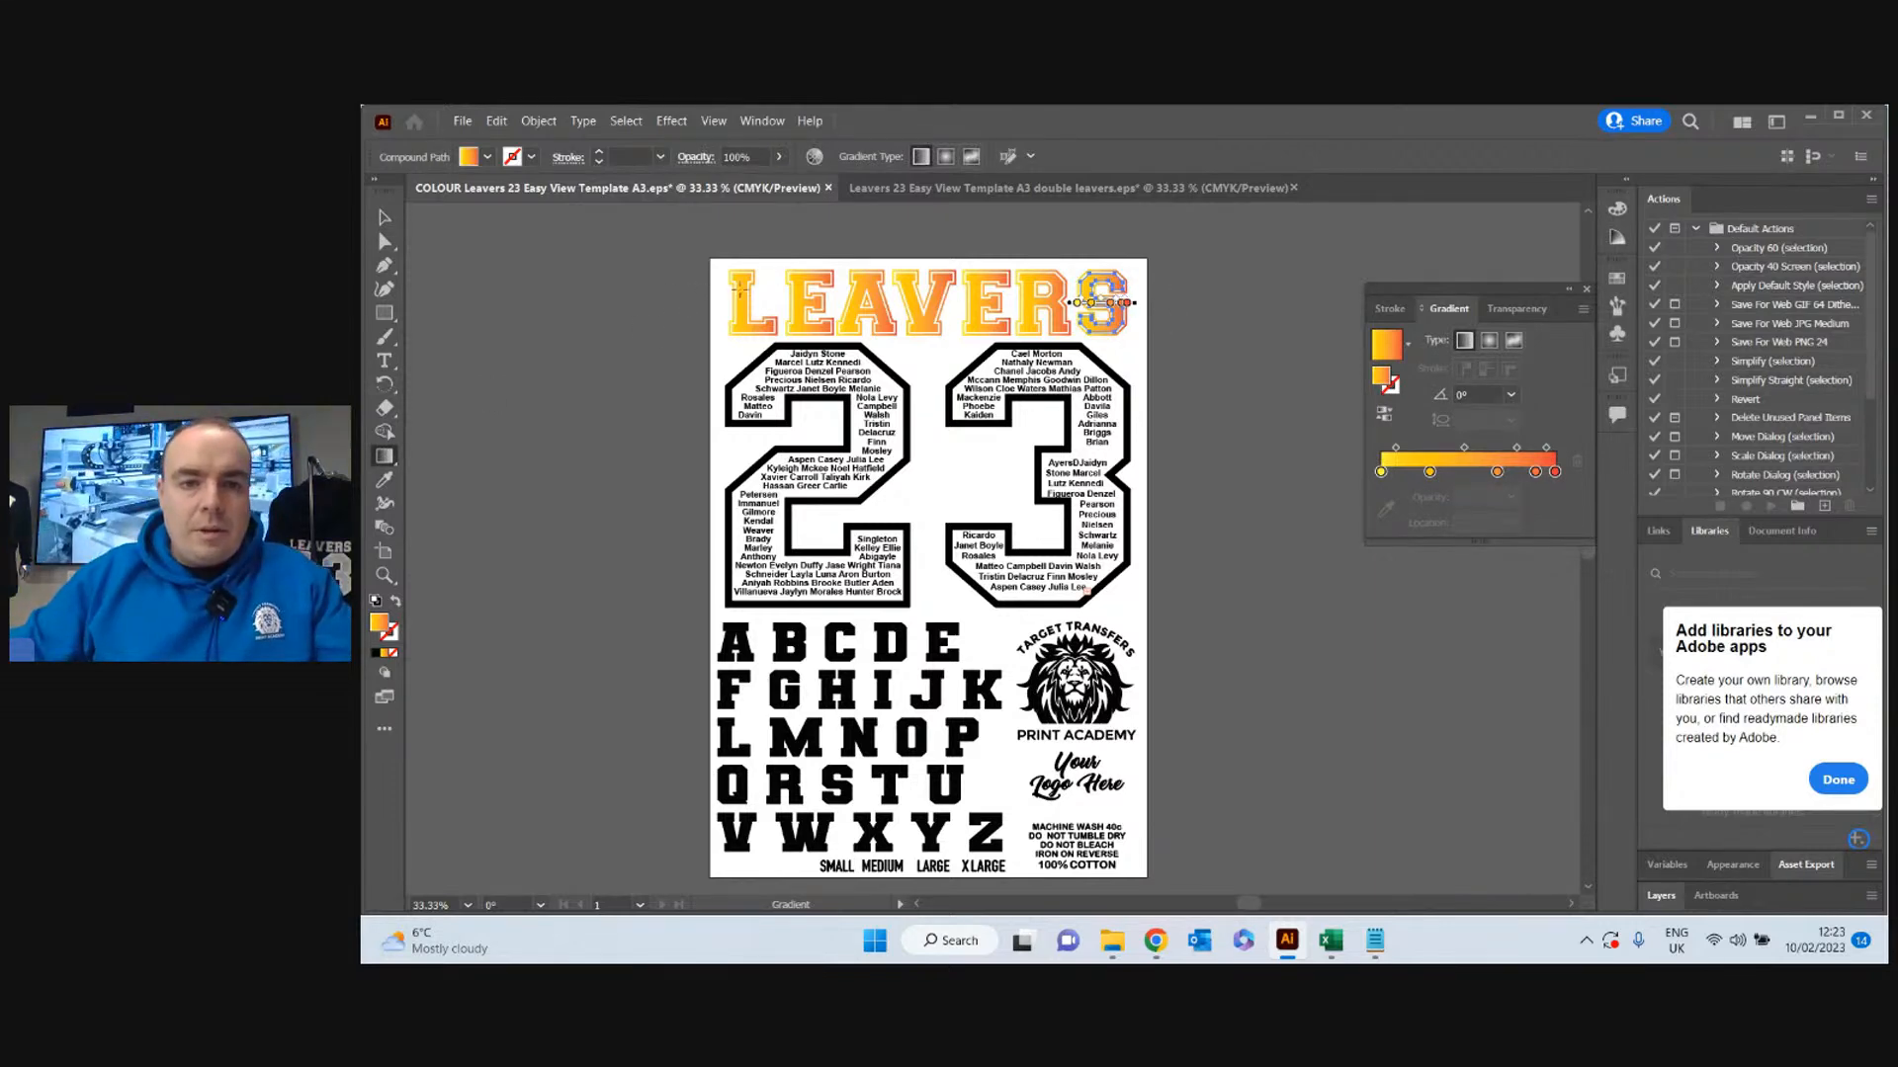
Select the whole LEAVERS heading and stretch the gradient once across it from L to S at about -2.1°.
{"action": "key", "text": "v"}
{"action": "left_click", "coordinate": [779, 273]}
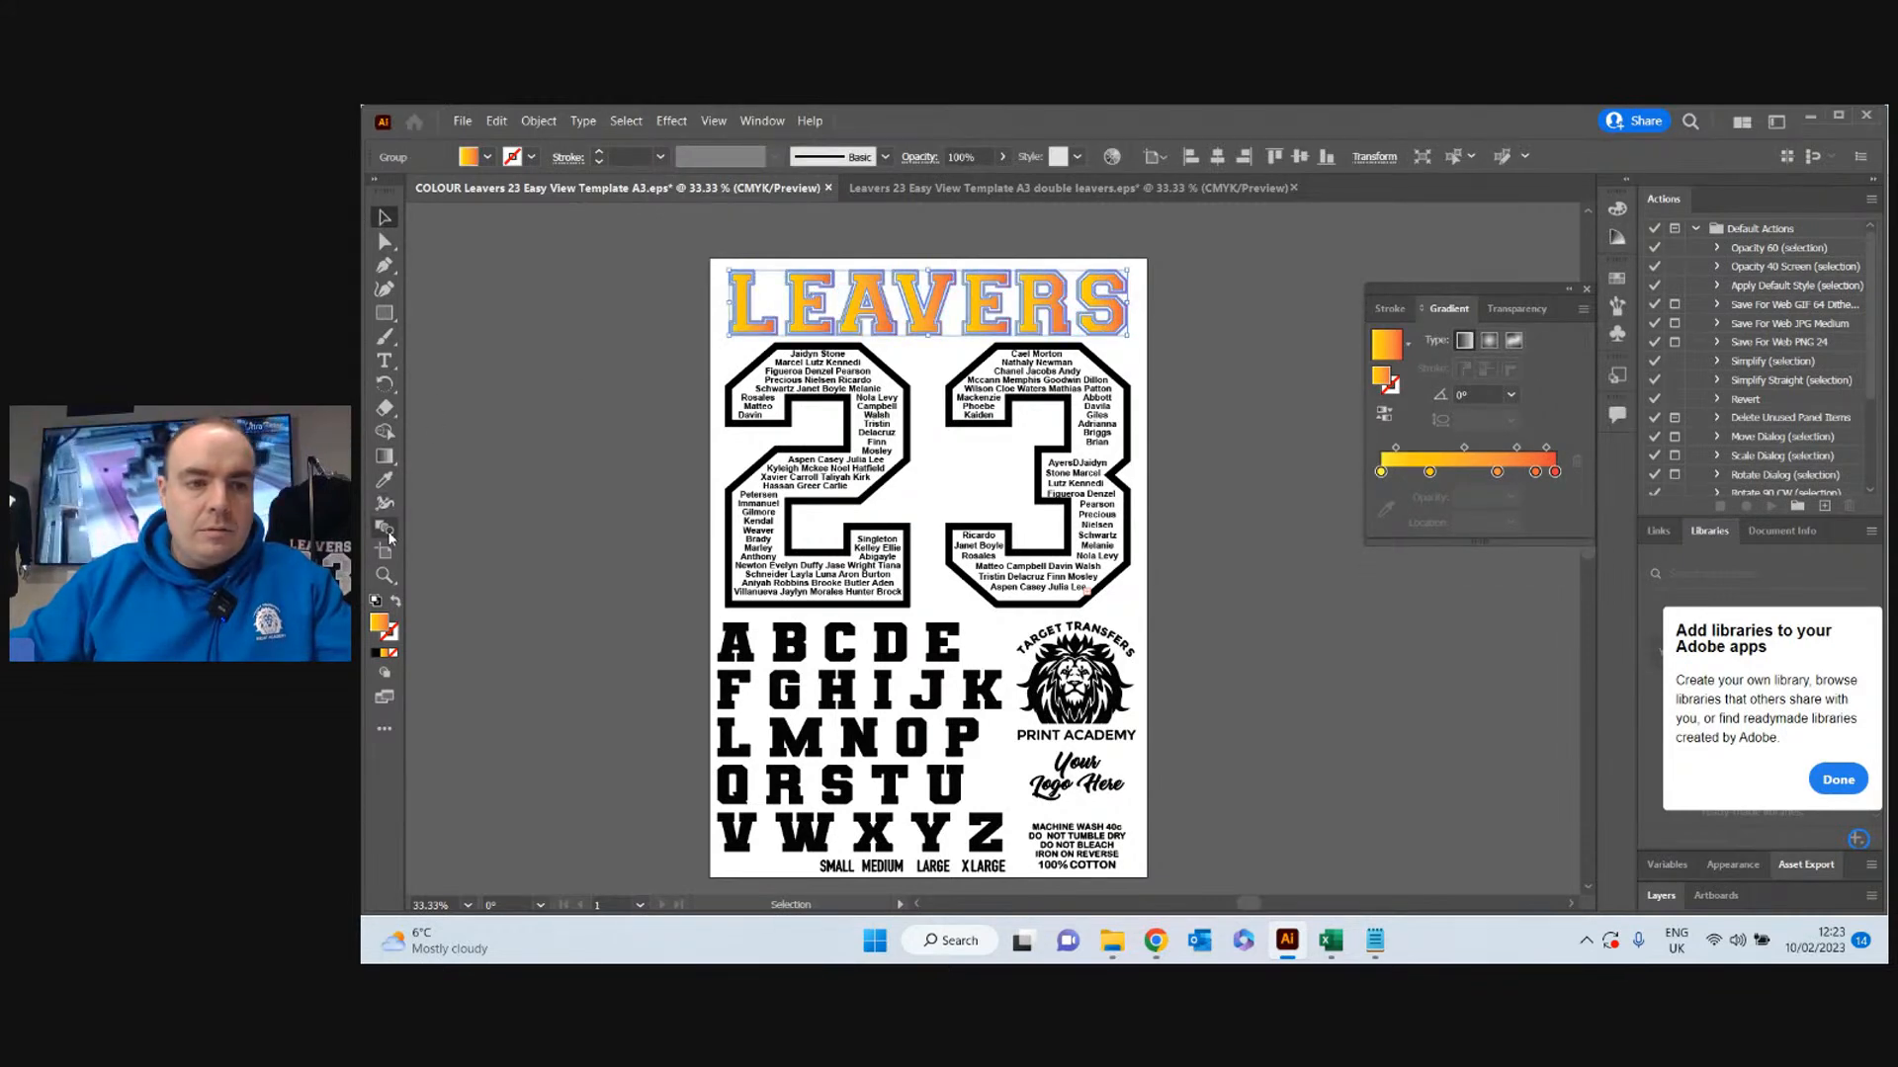
{"action": "key", "text": "g"}
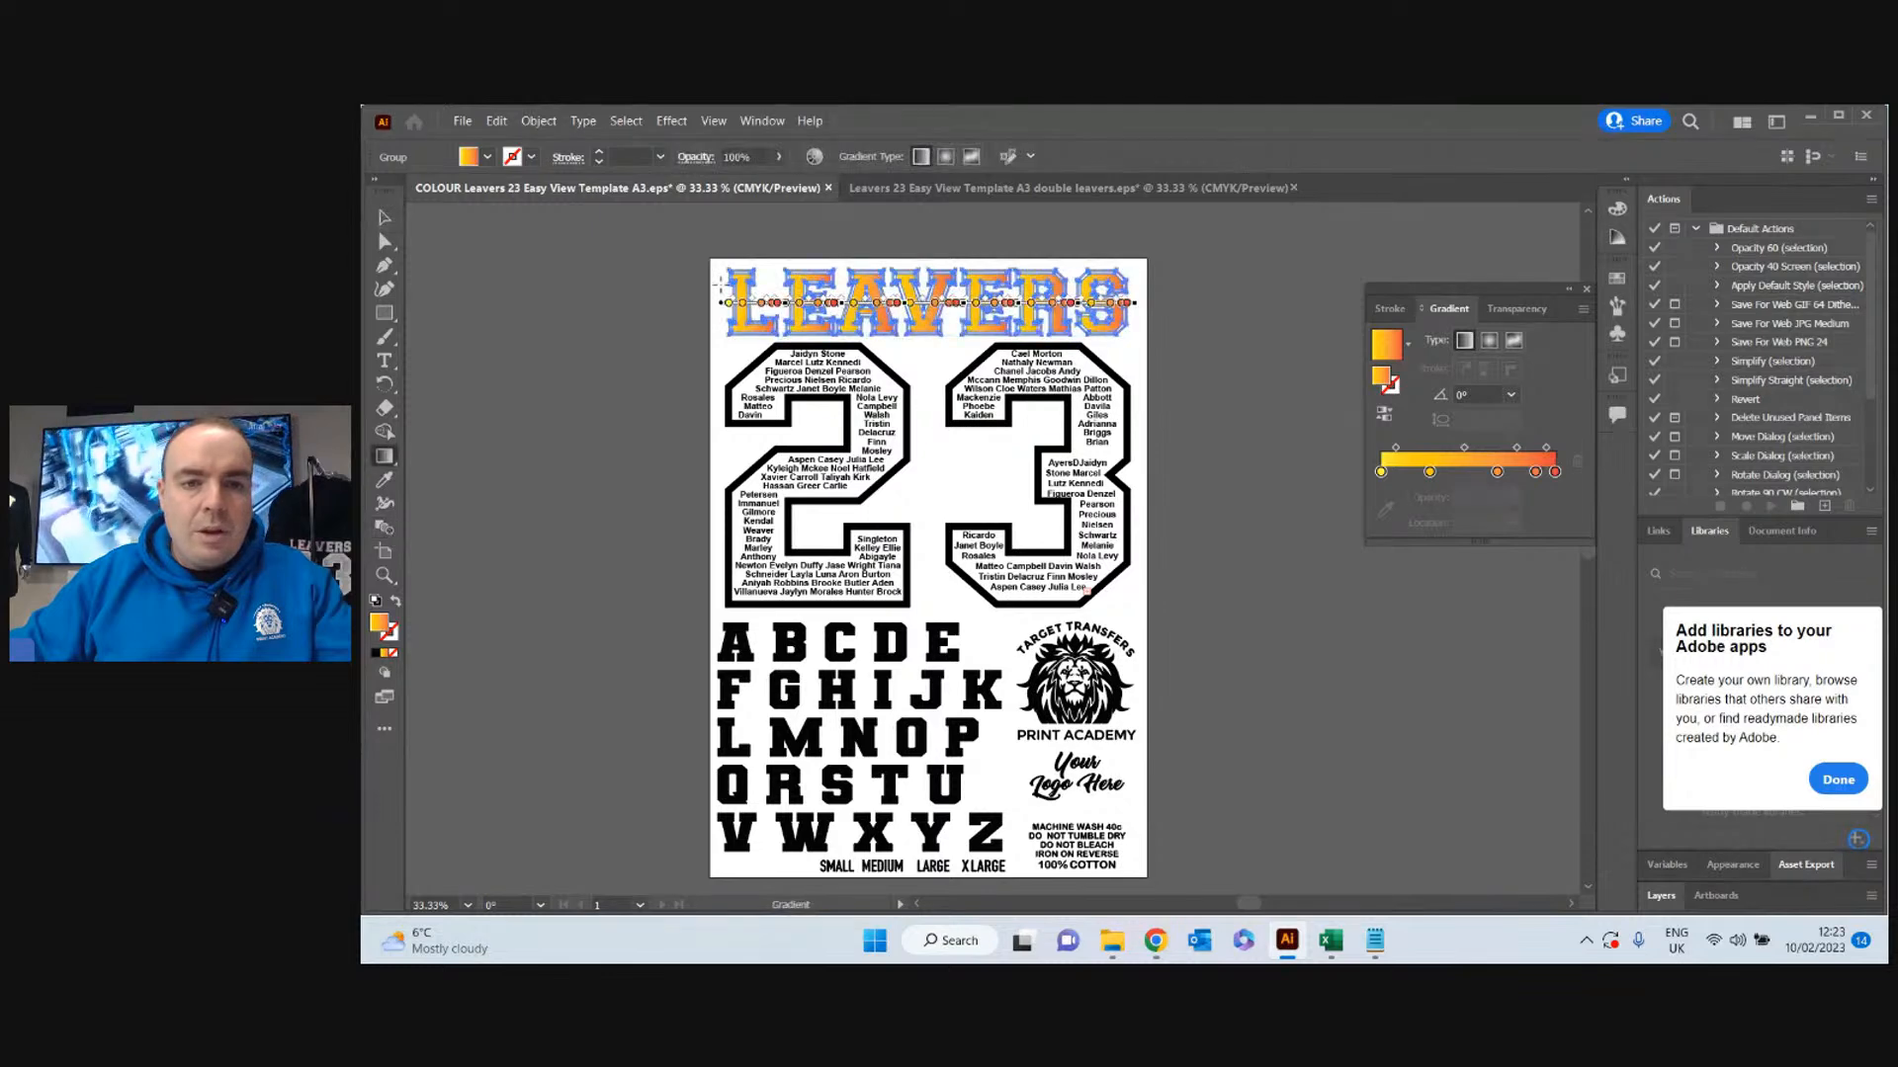
{"action": "left_click_drag", "start_coordinate": [716, 285], "coordinate": [1143, 289]}
{"action": "mouse_move", "coordinate": [714, 282]}
{"action": "left_mouse_down"}
{"action": "mouse_move", "coordinate": [743, 301]}
{"action": "mouse_move", "coordinate": [1290, 287]}
{"action": "mouse_move", "coordinate": [850, 298]}
{"action": "mouse_move", "coordinate": [1139, 311]}
{"action": "left_mouse_up"}
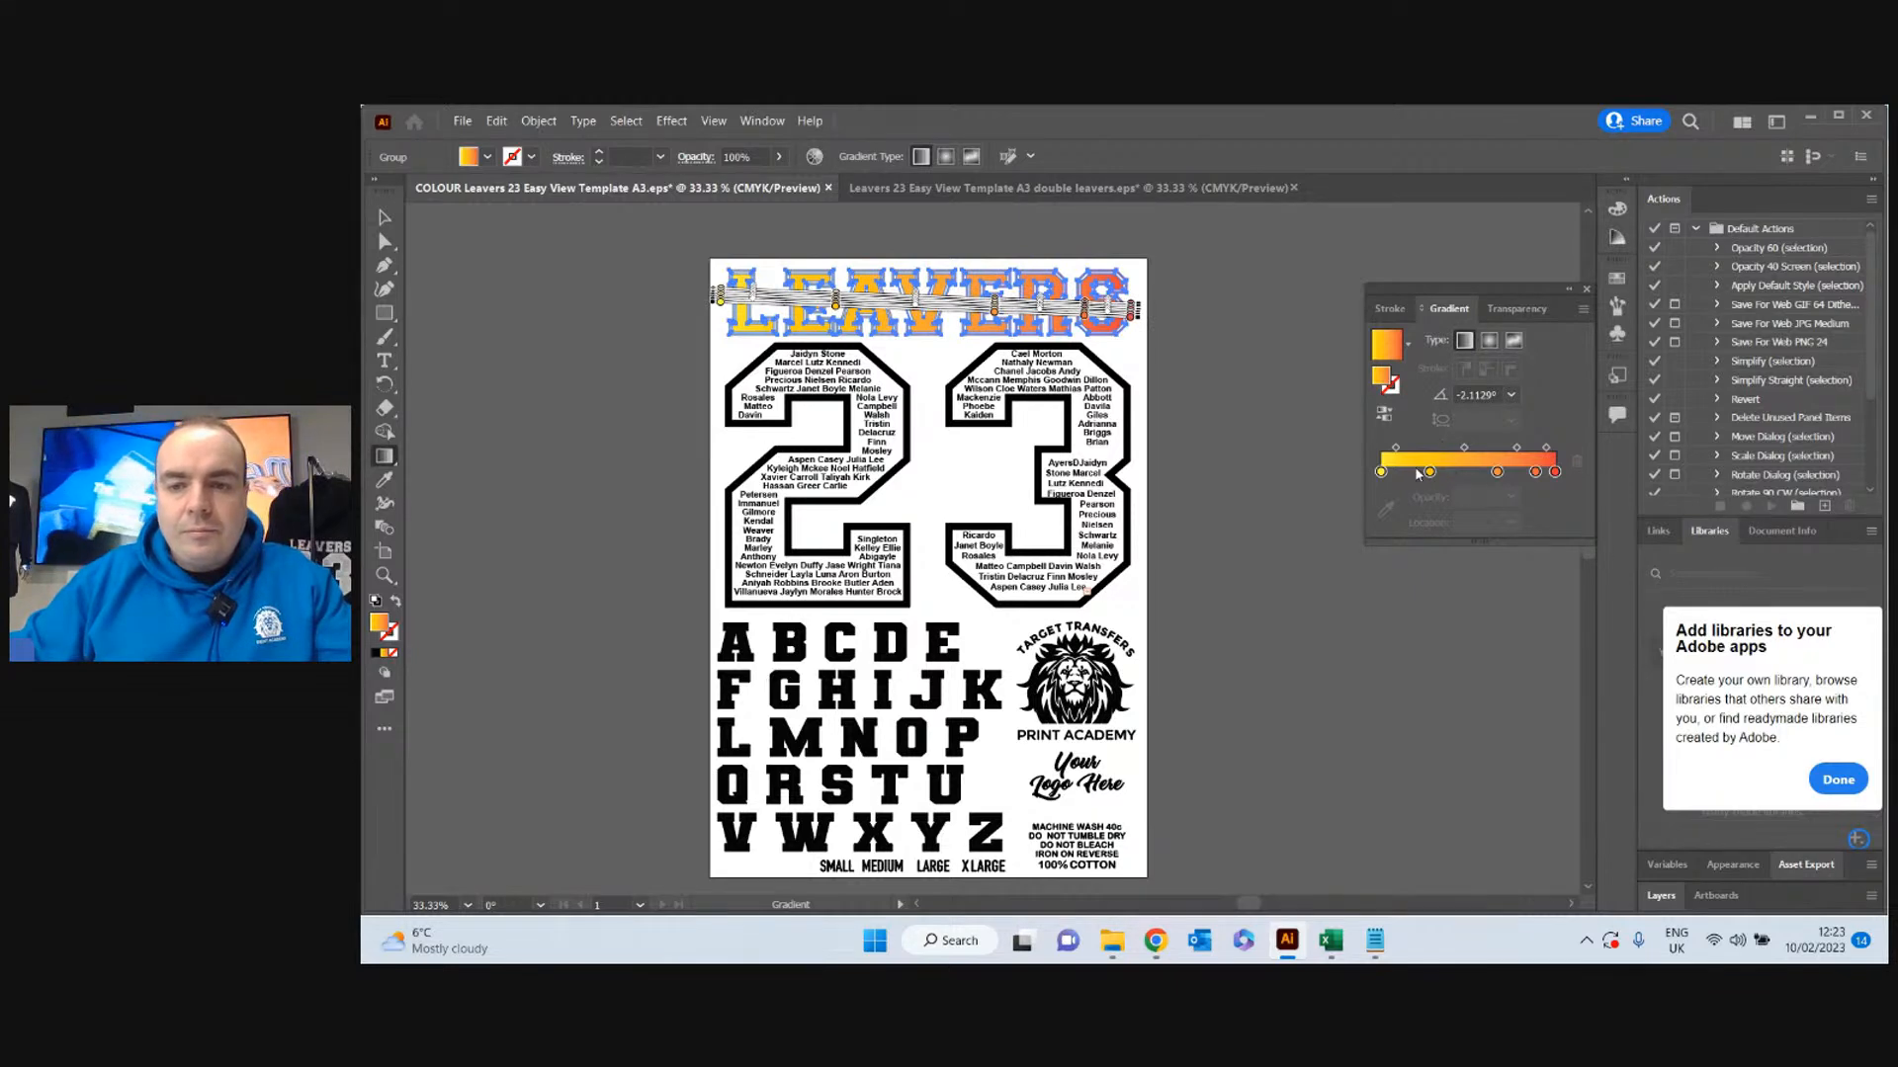
Recolour the heading gradient's end stop dark blue and the stop just before it CMYK Magenta.
{"action": "double_click", "coordinate": [1554, 472]}
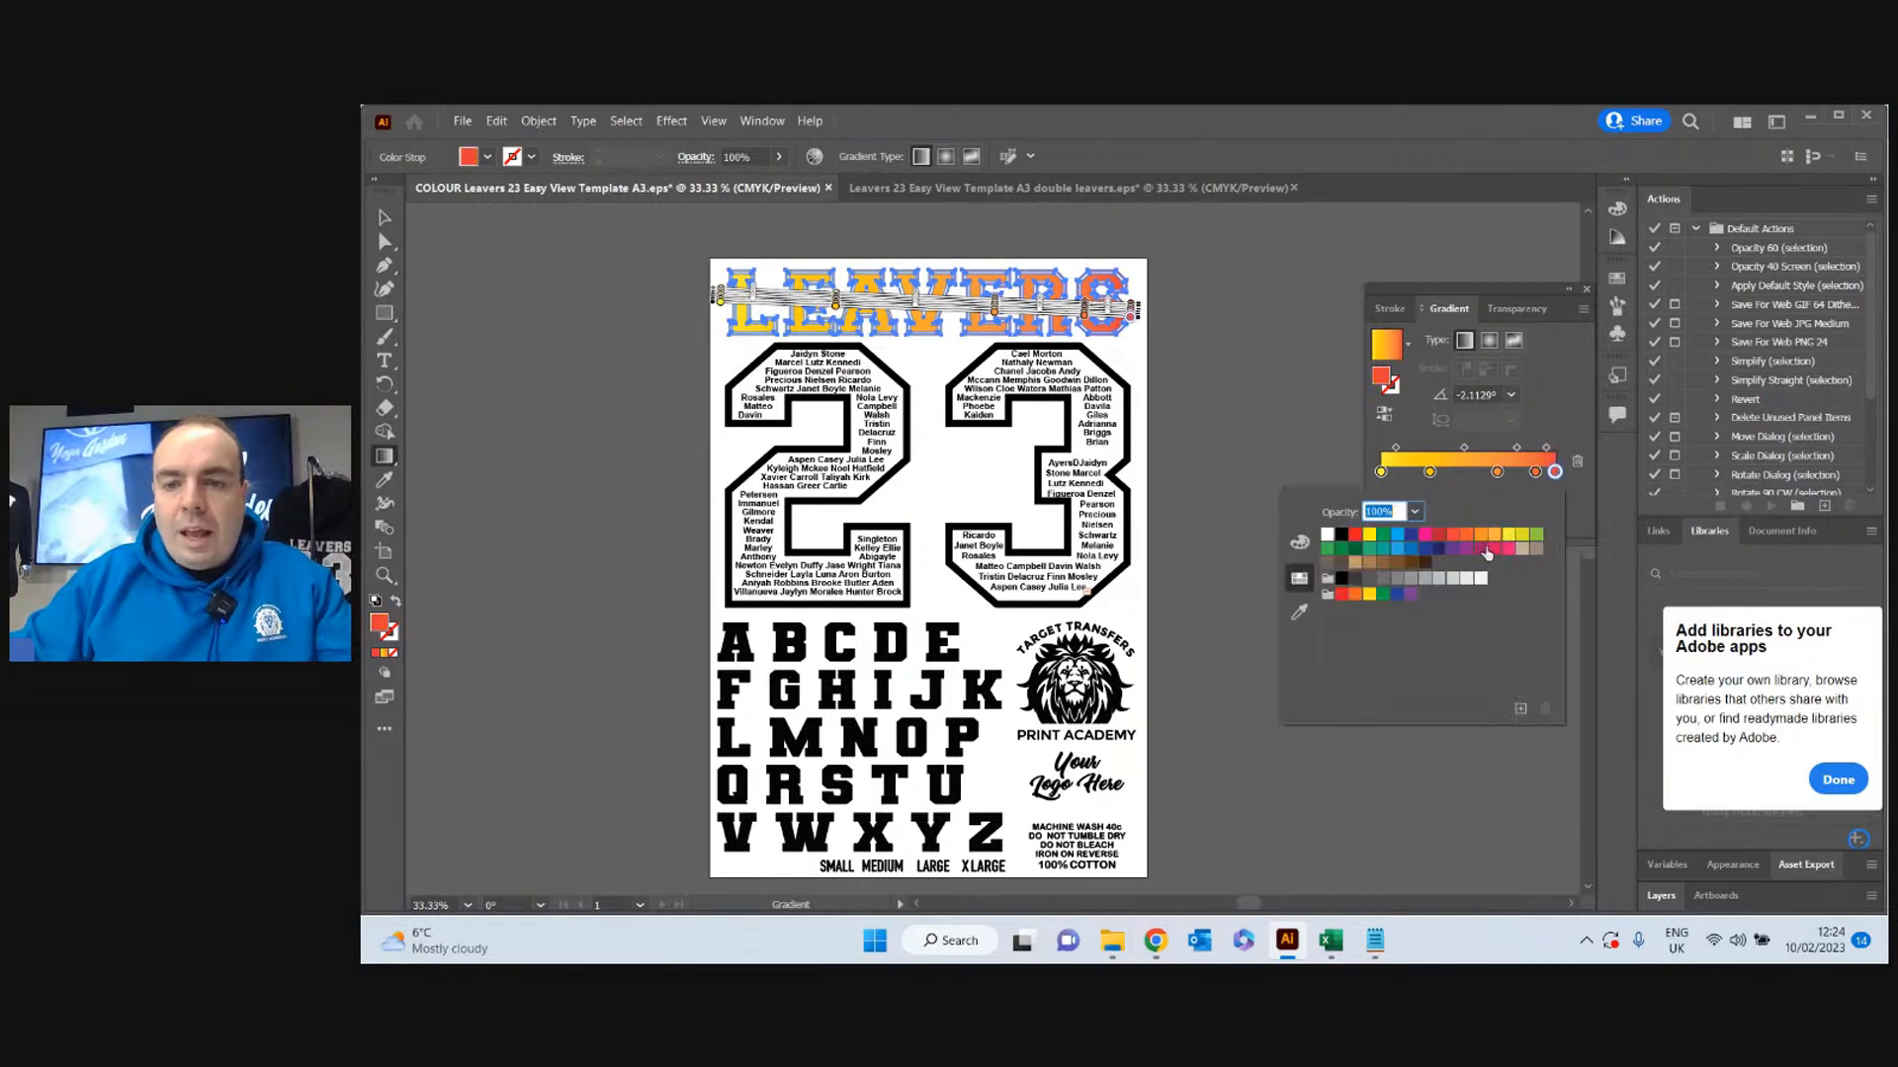
{"action": "left_click", "coordinate": [1411, 535]}
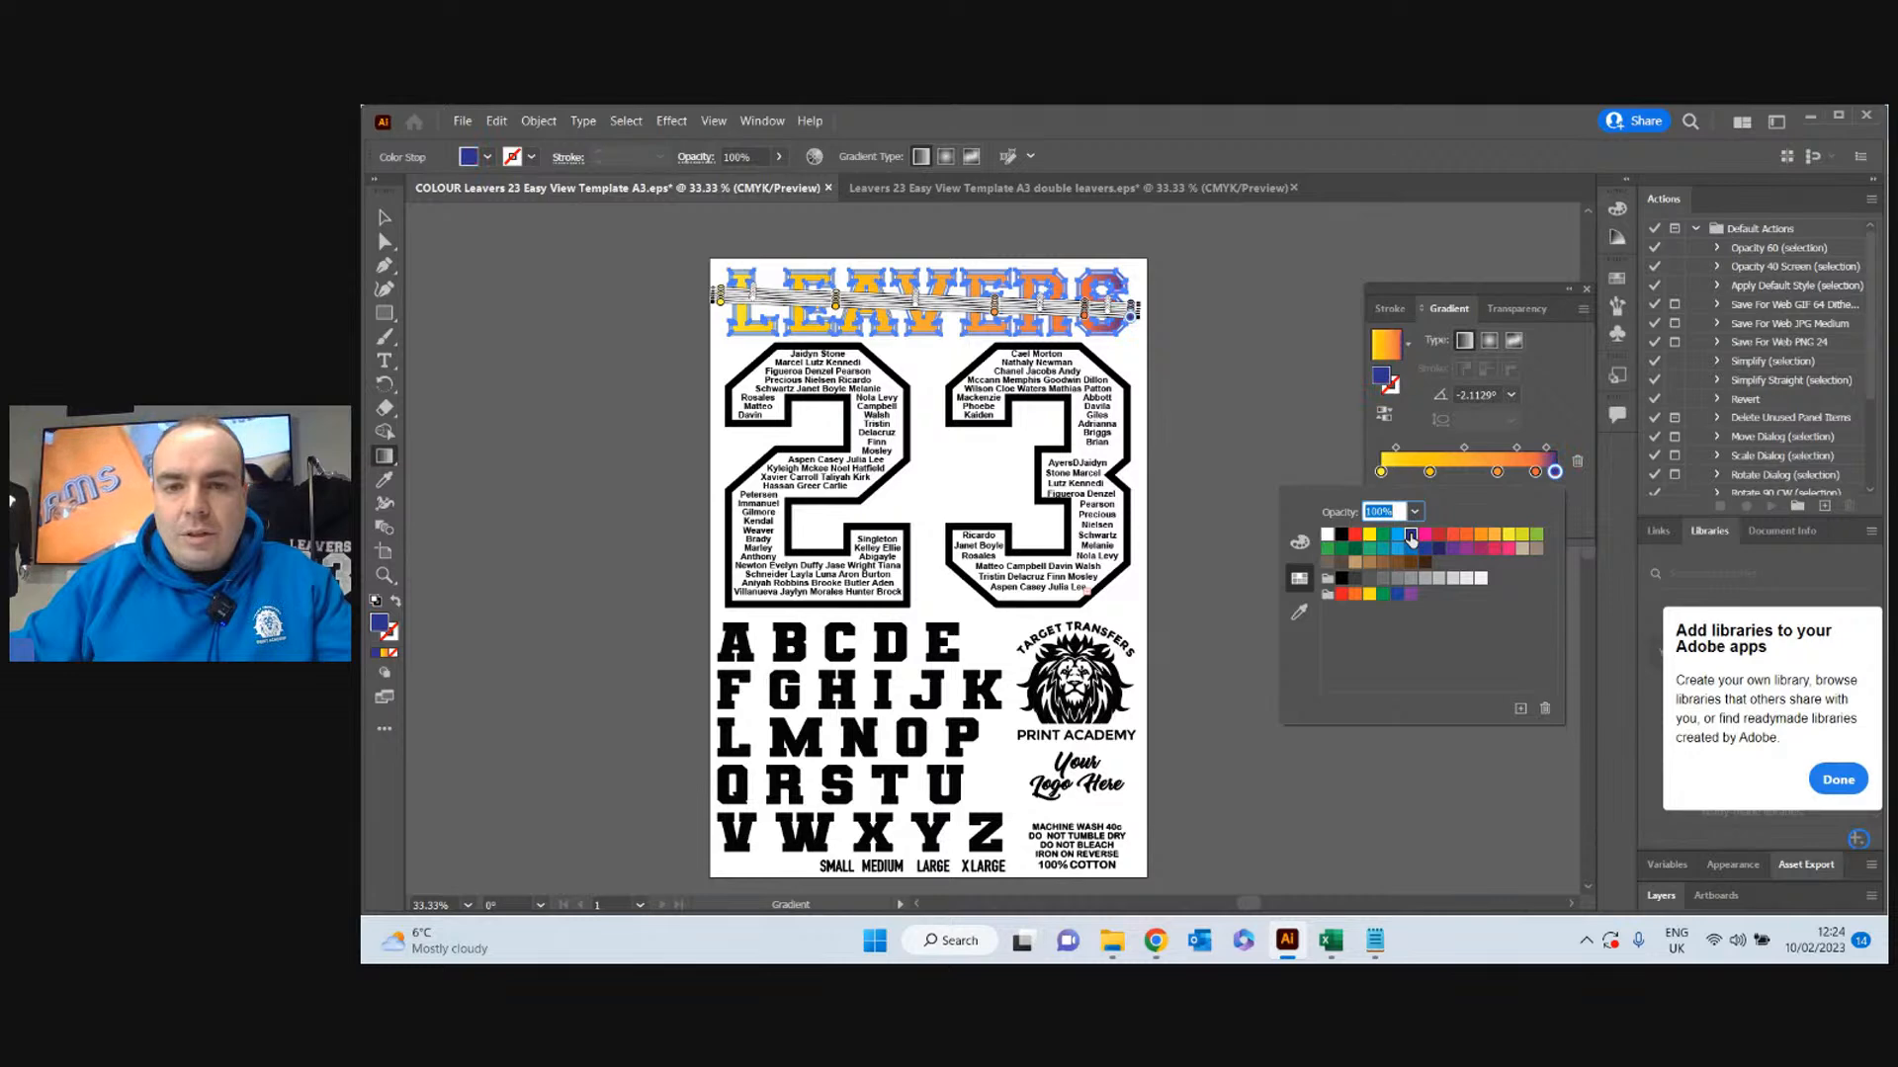
{"action": "double_click", "coordinate": [1535, 472]}
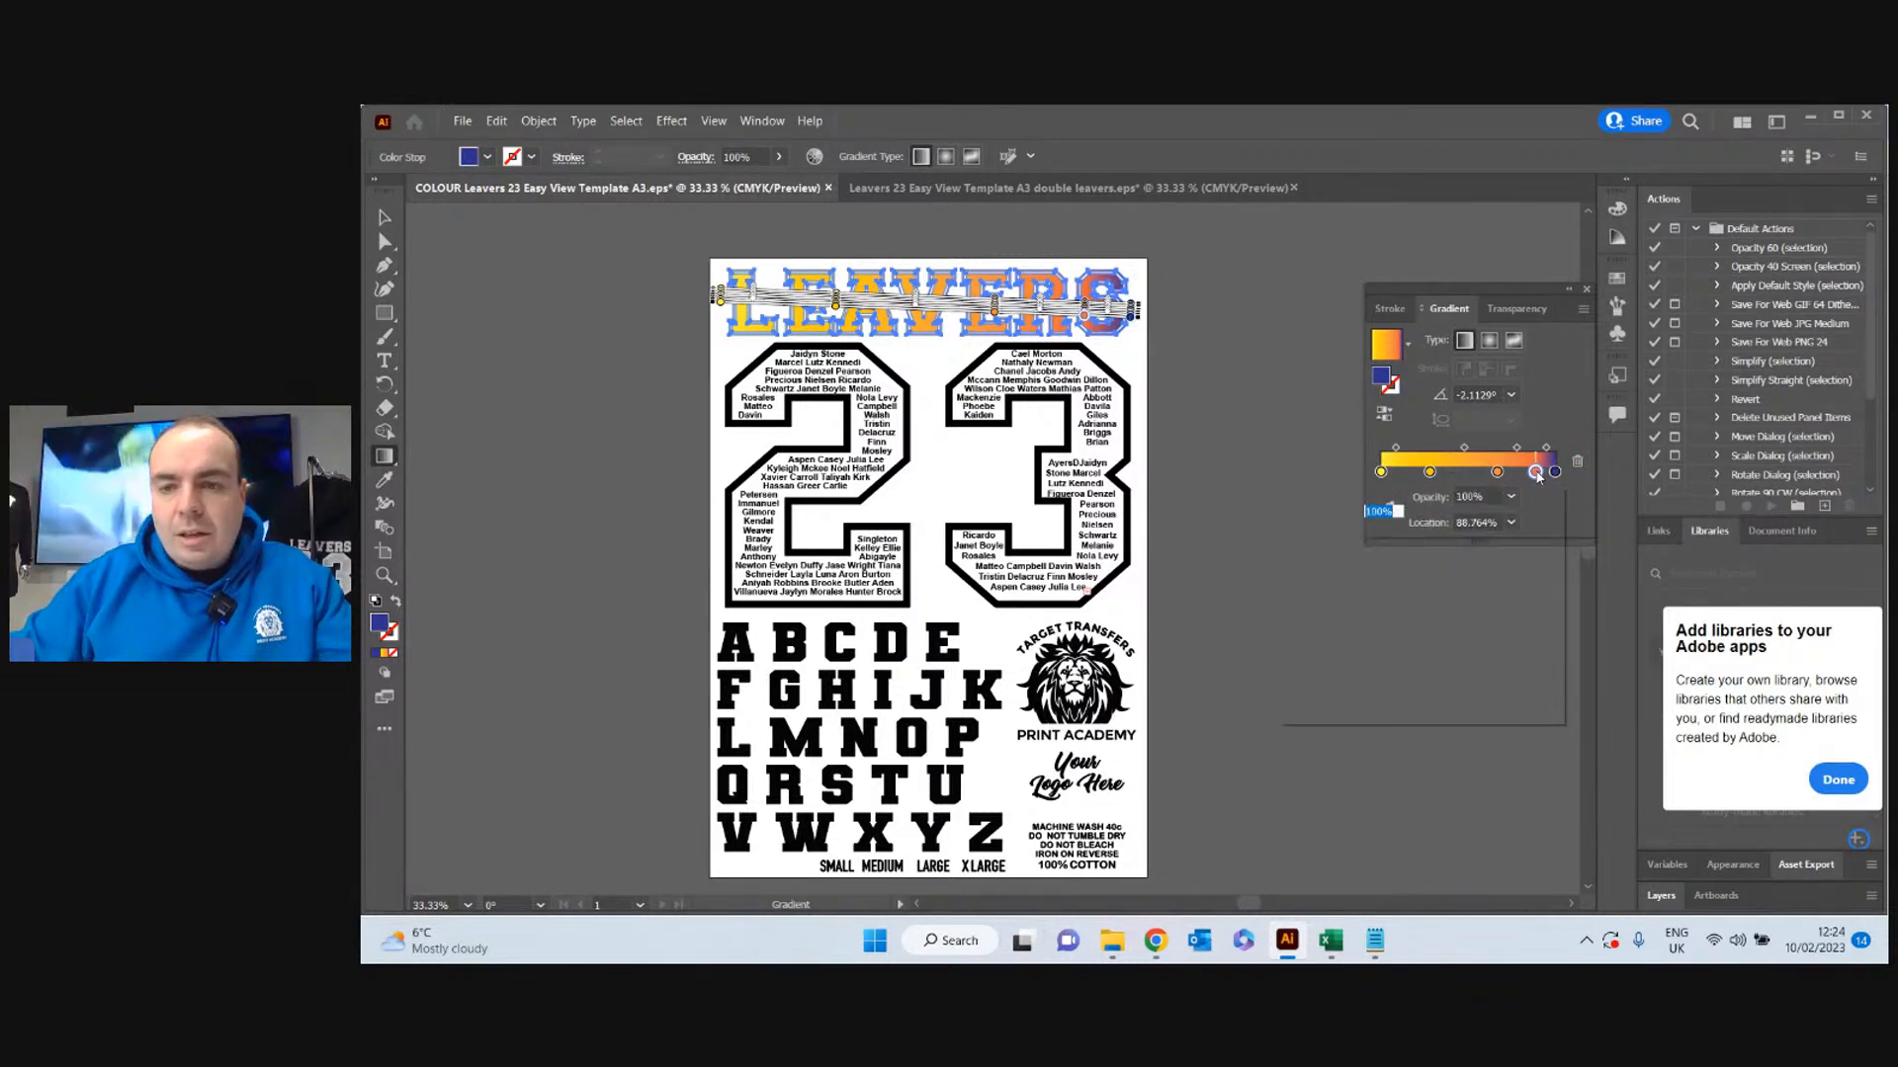
{"action": "left_click", "coordinate": [1425, 543]}
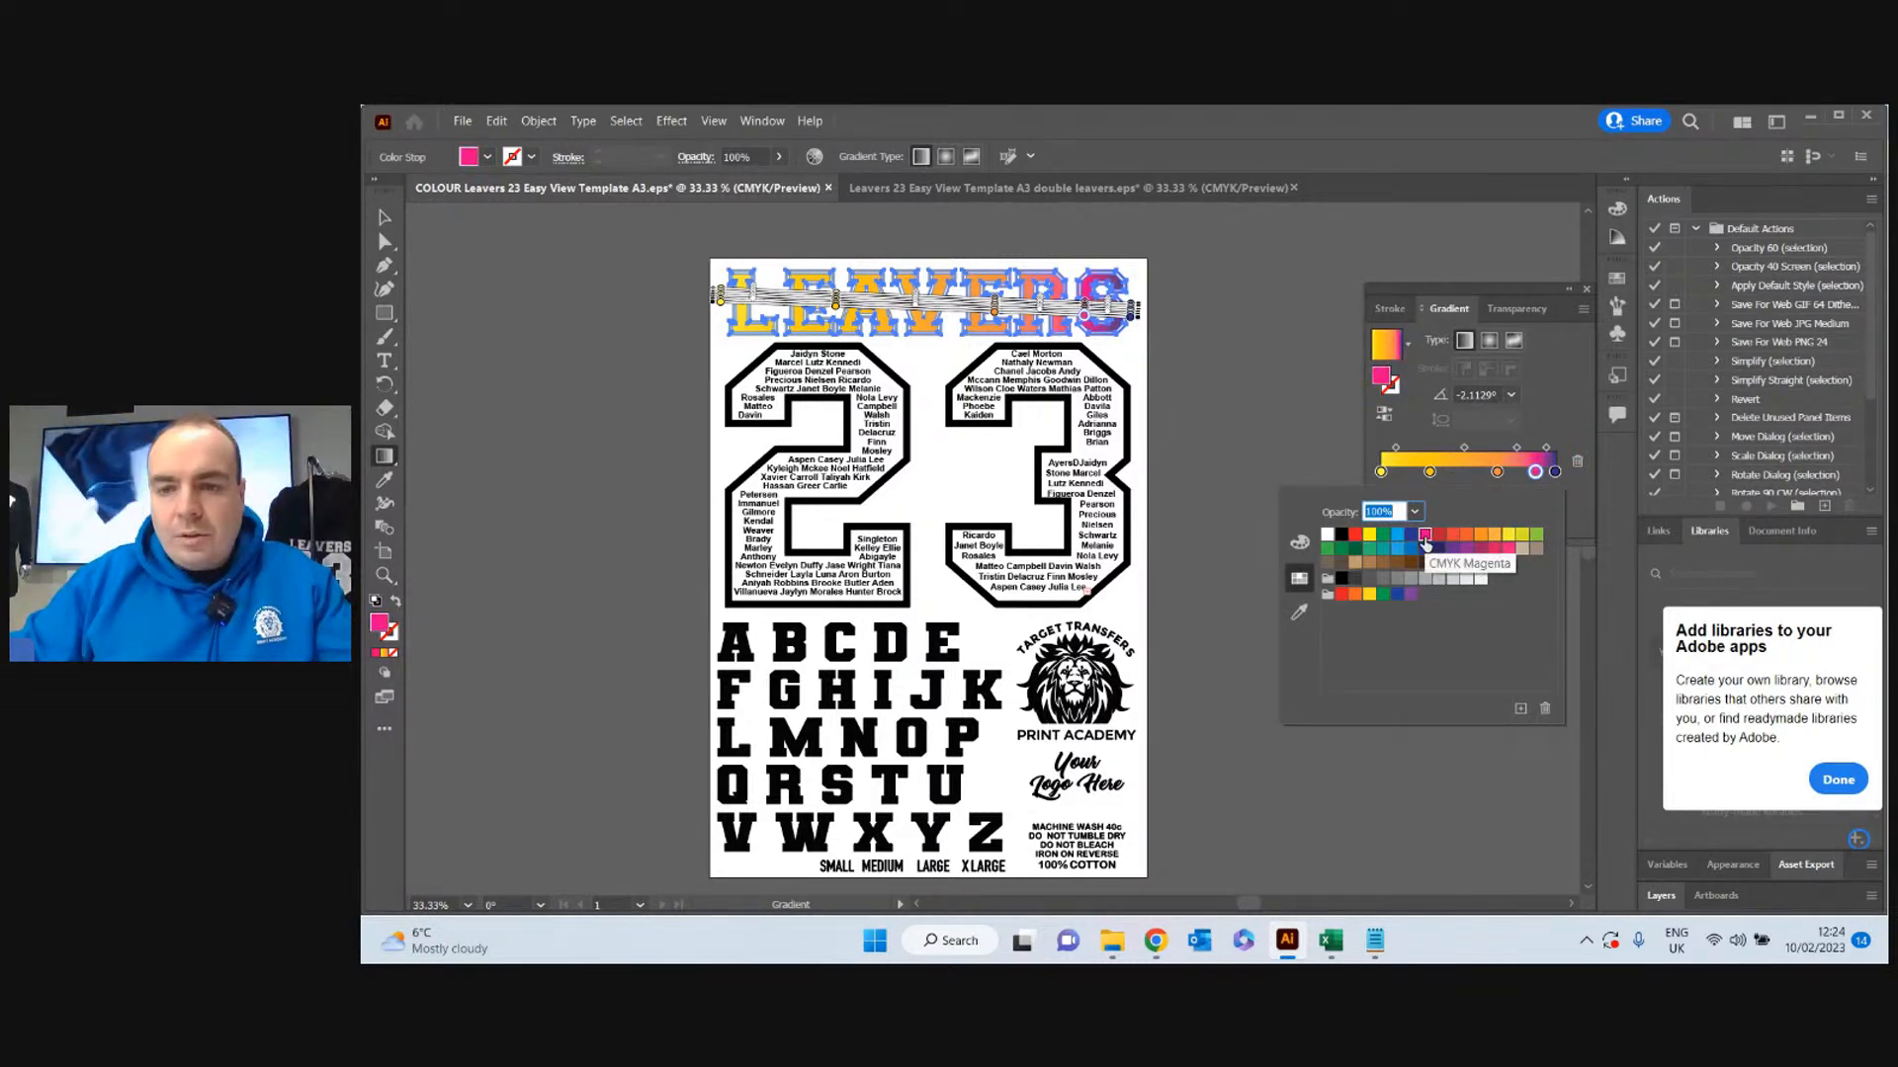
{"action": "key", "text": "Escape"}
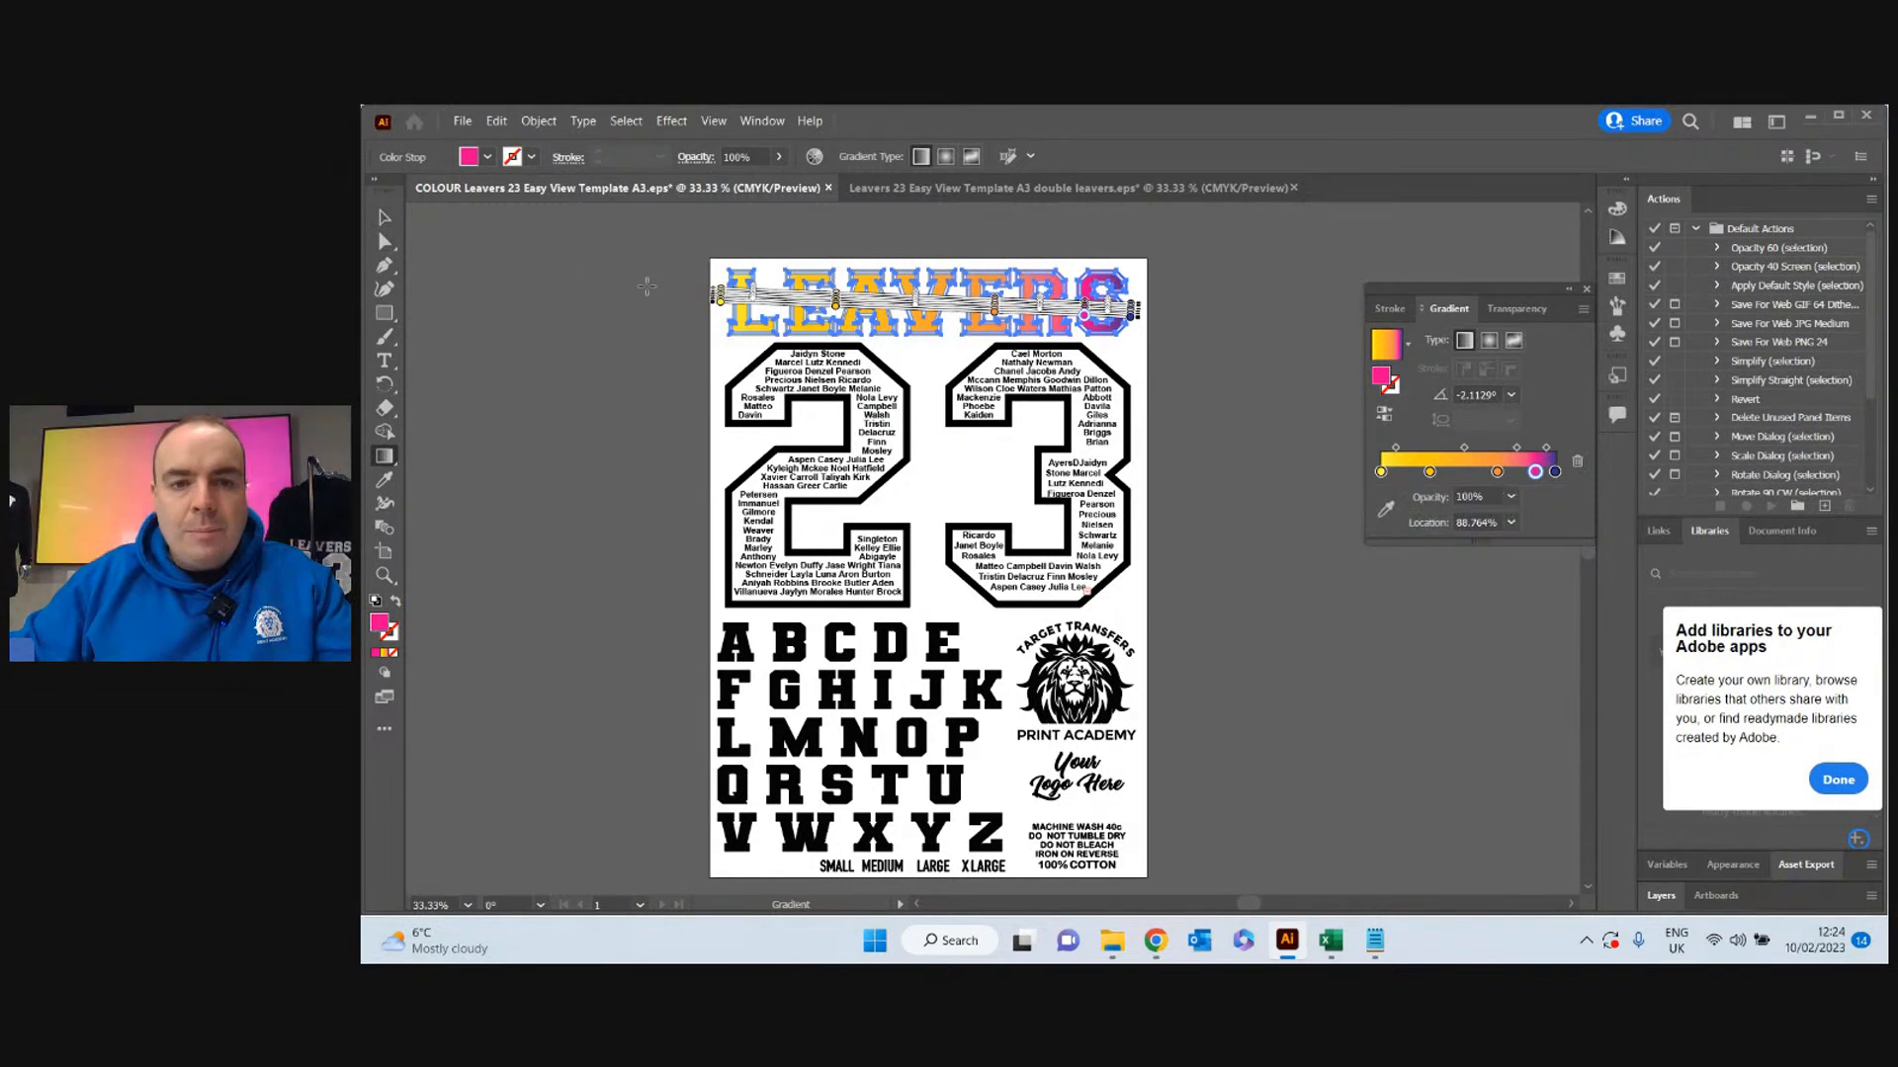
Deselect the heading and shift the yellow and orange gradient stops closer to the magenta end, placing the orange one at 62.3845%.
{"action": "left_click", "coordinate": [386, 219]}
{"action": "left_click", "coordinate": [1295, 306]}
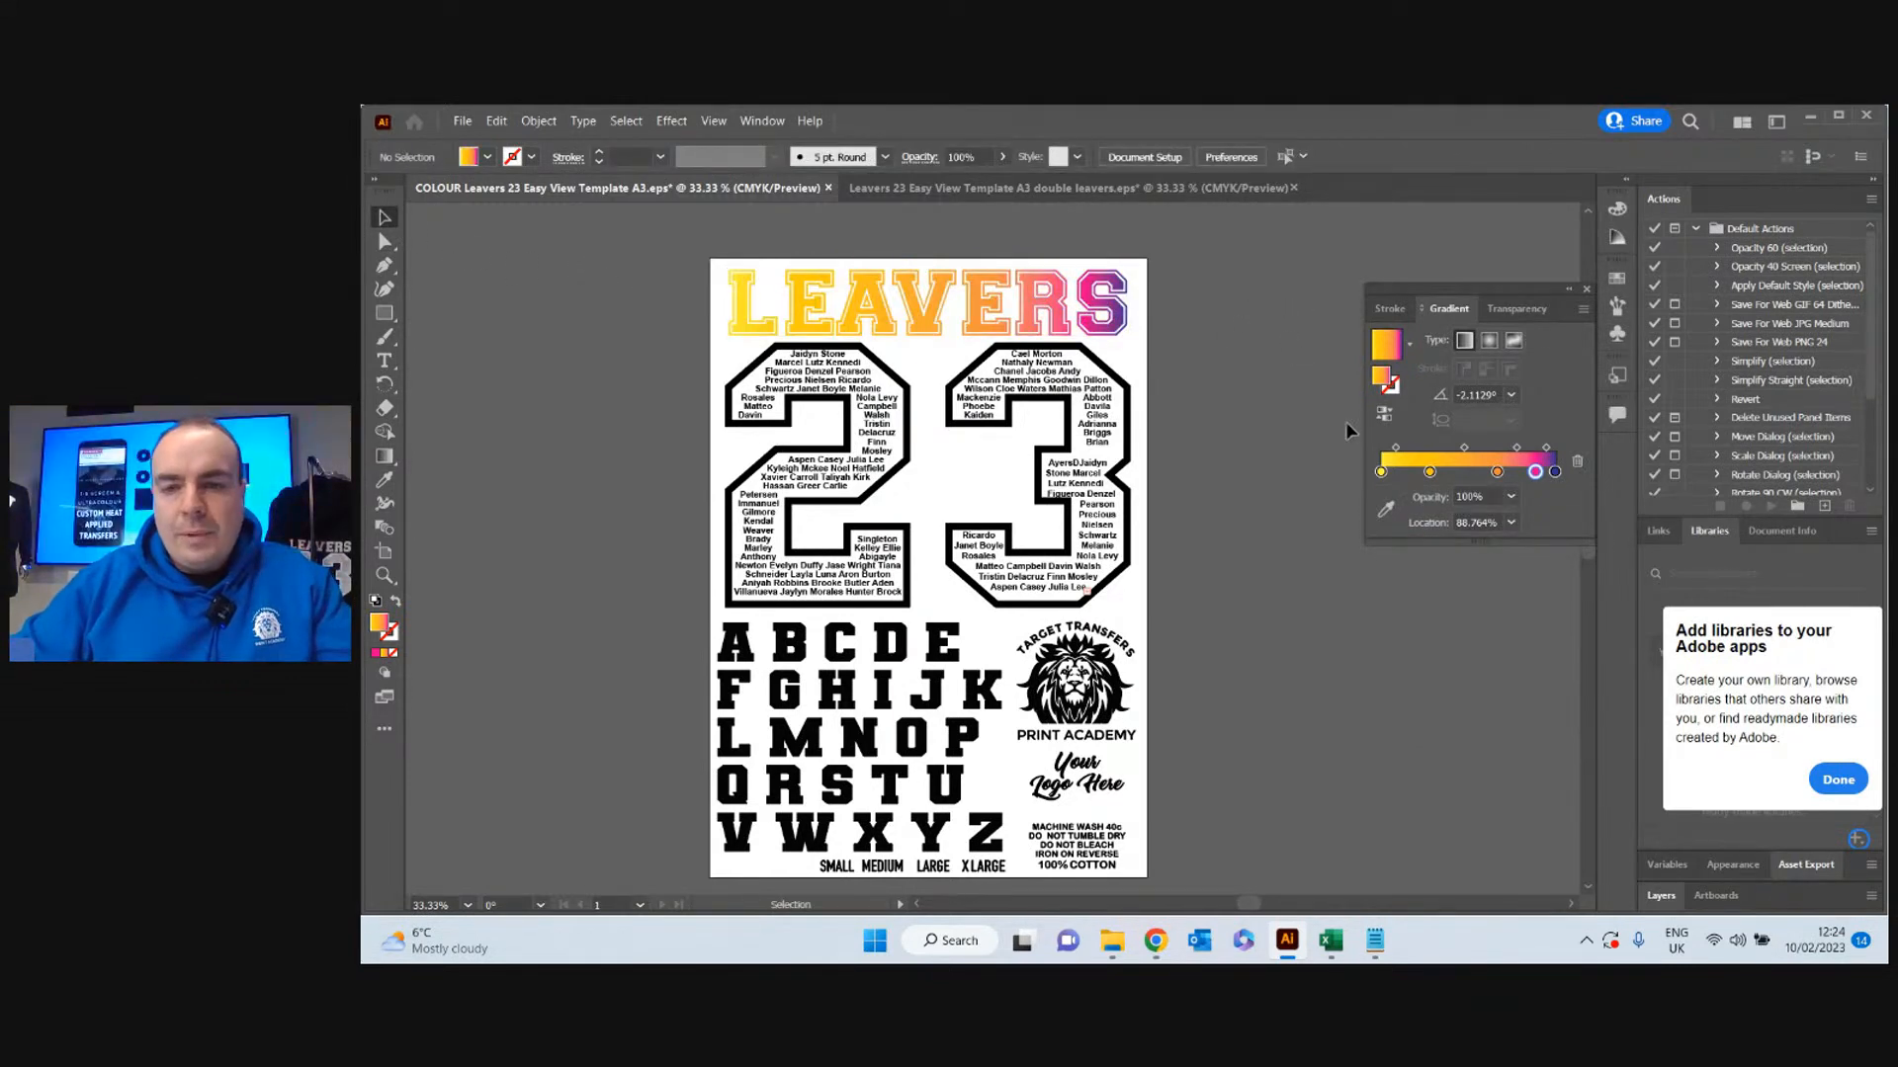
{"action": "left_click_drag", "start_coordinate": [1381, 471], "coordinate": [1490, 474]}
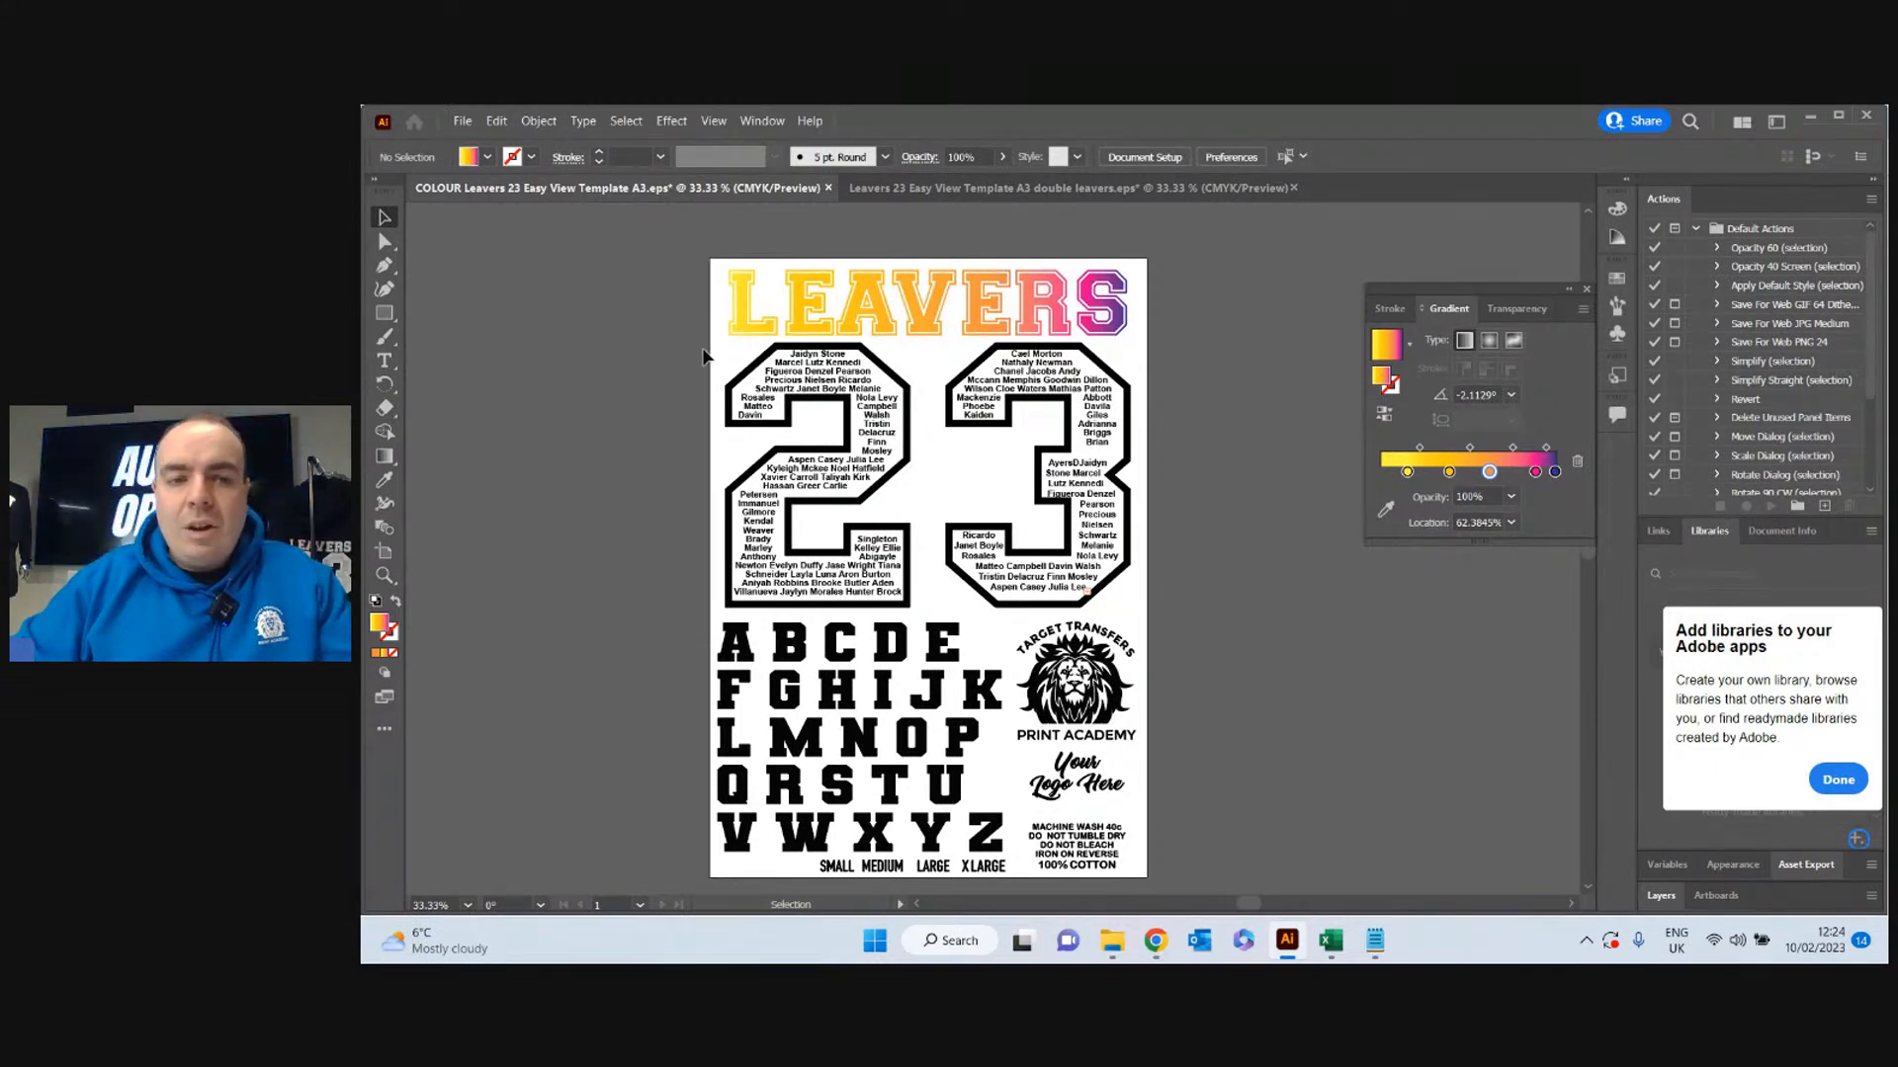
Try filling the outlined numbers 2 and 3 with the current multicolour gradient, and undo the fill.
{"action": "double_click", "coordinate": [747, 372]}
{"action": "left_click", "coordinate": [748, 372]}
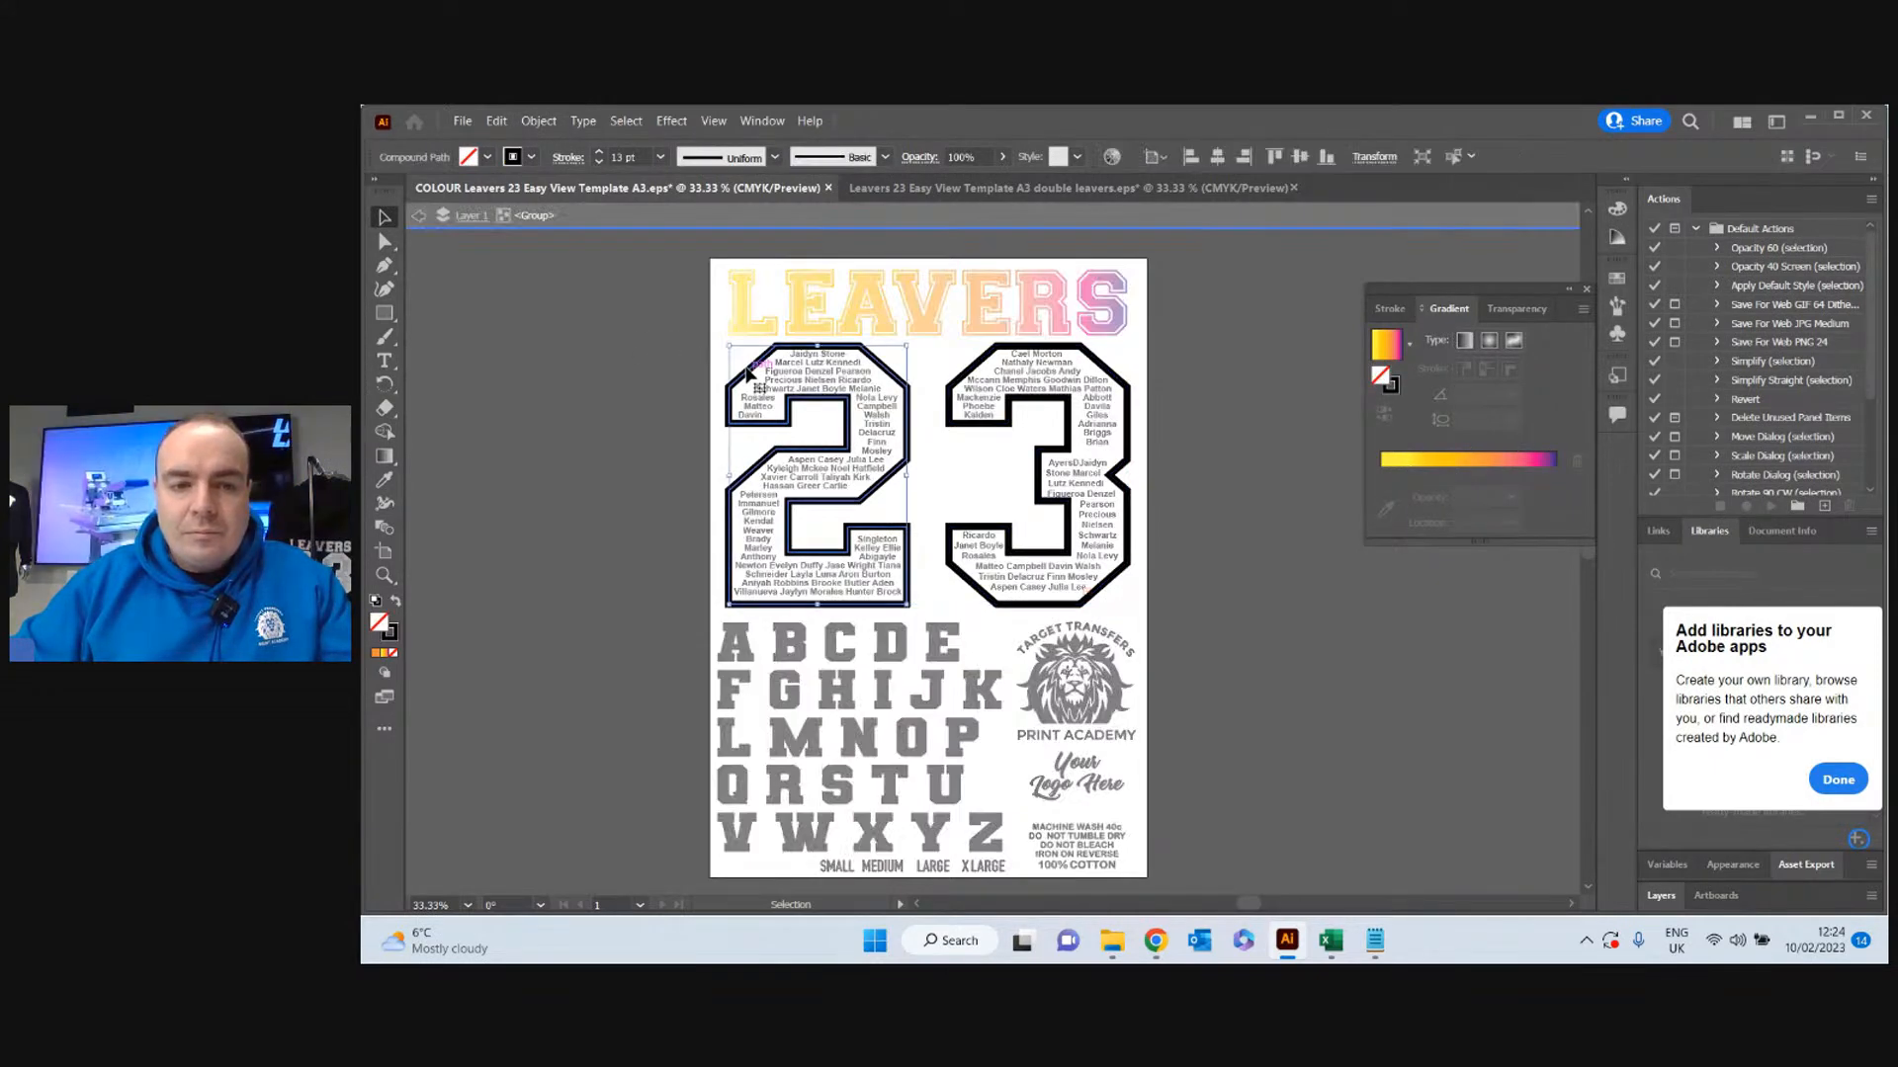
{"action": "left_click", "coordinate": [968, 377], "text": "shift"}
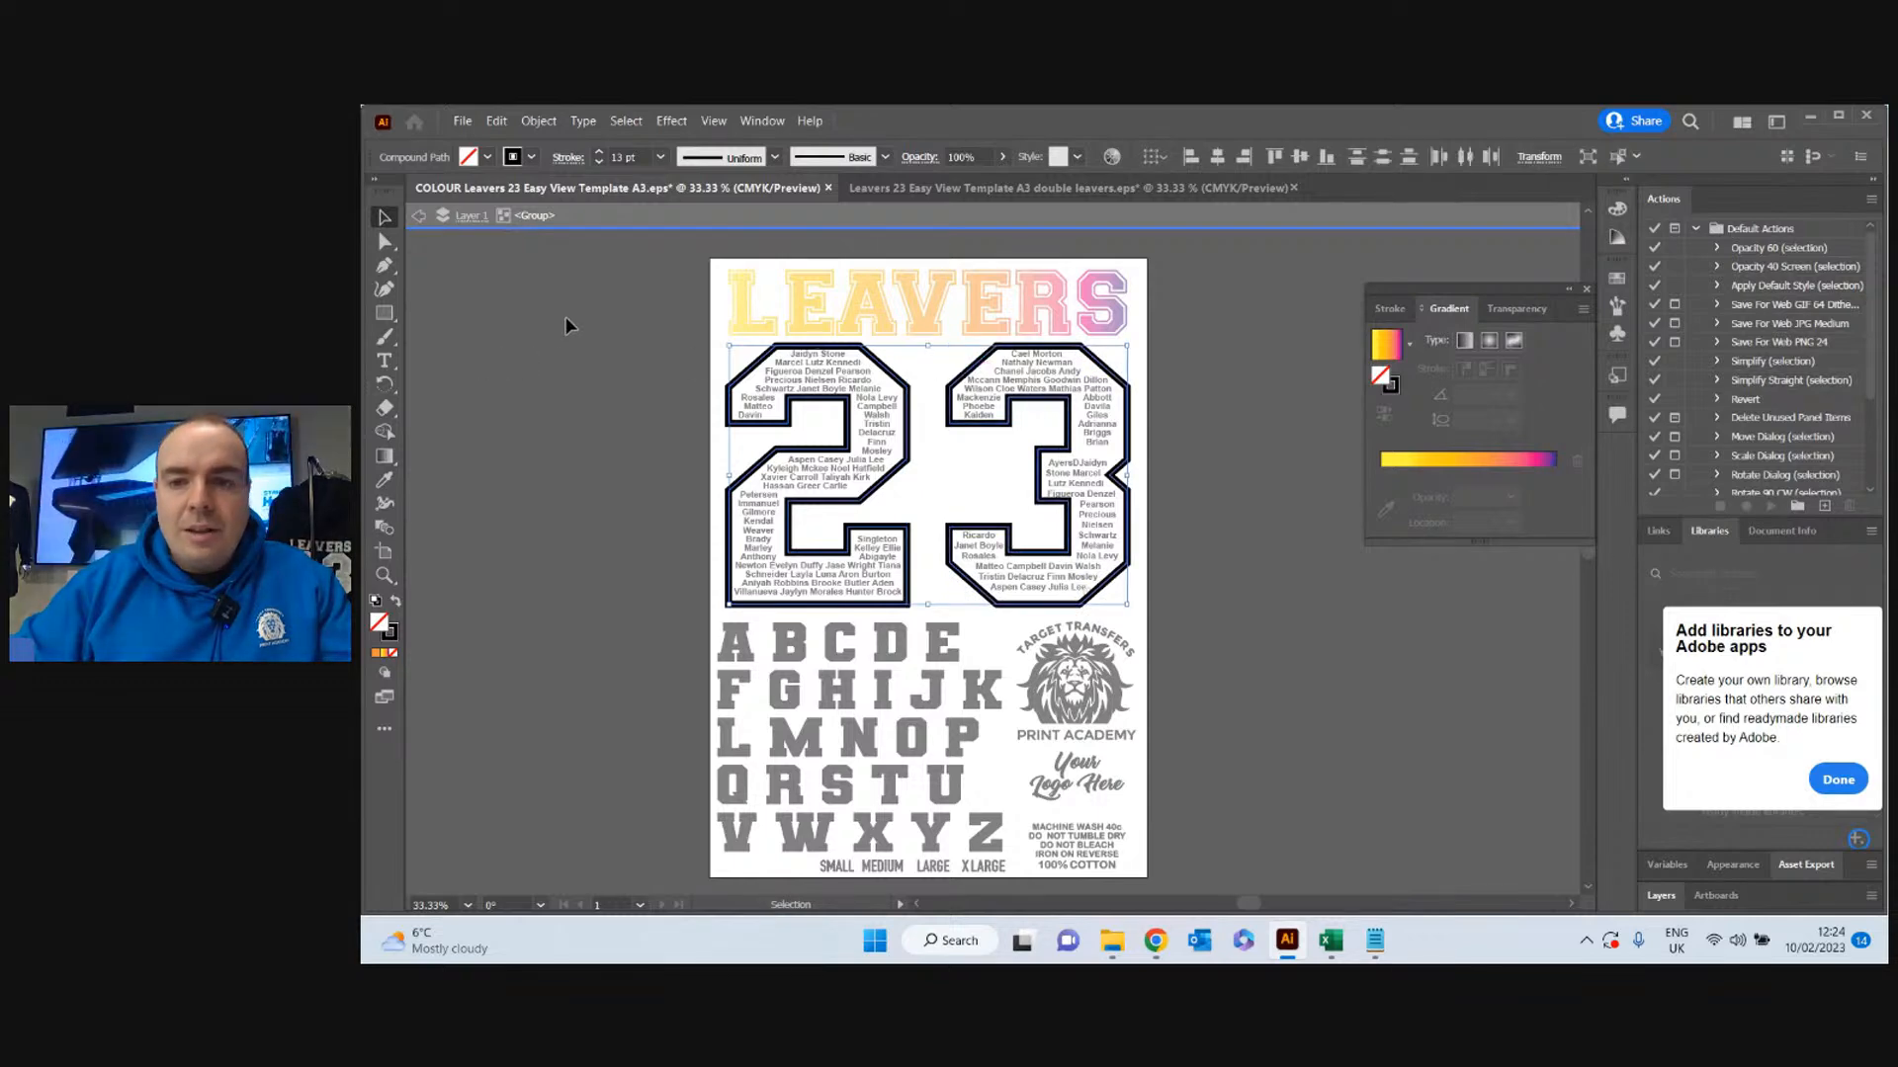
{"action": "left_click", "coordinate": [1382, 351]}
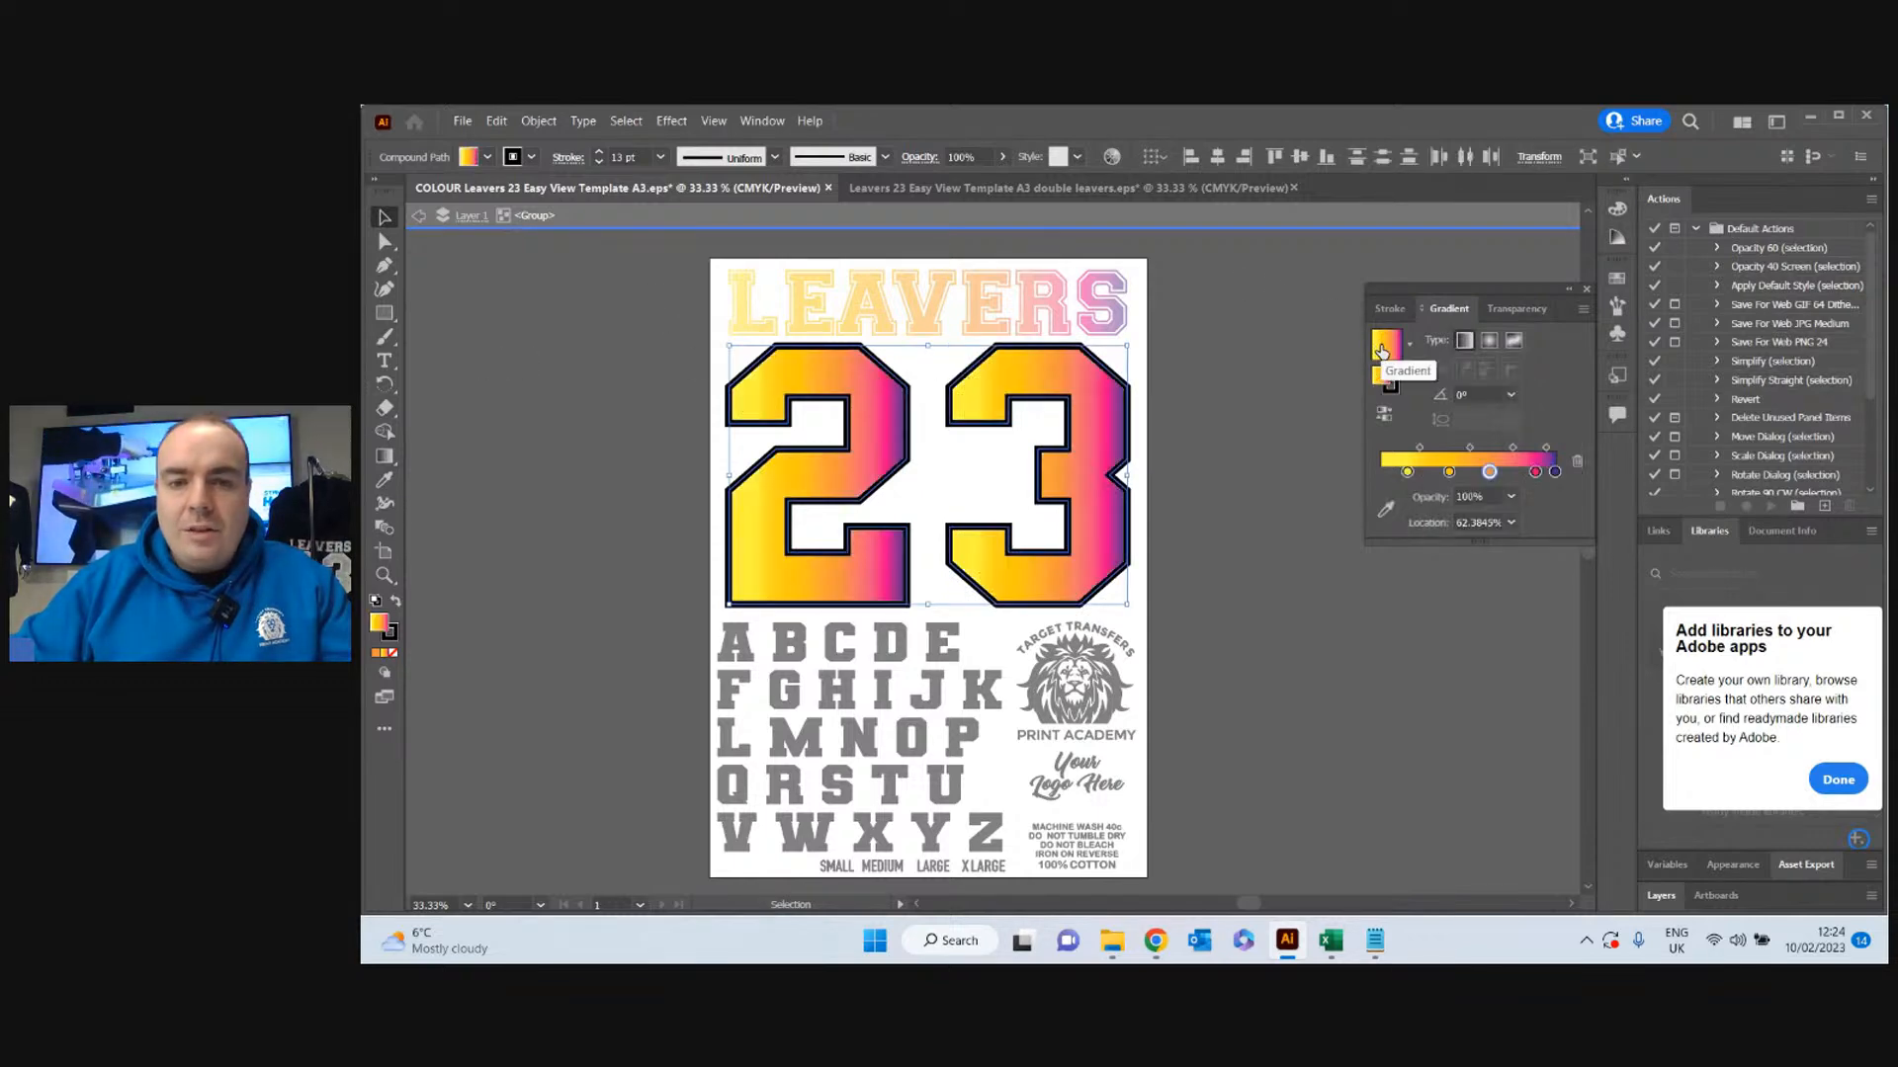
{"action": "left_click", "coordinate": [1168, 410]}
{"action": "left_click", "coordinate": [1127, 392]}
{"action": "double_click", "coordinate": [1224, 357]}
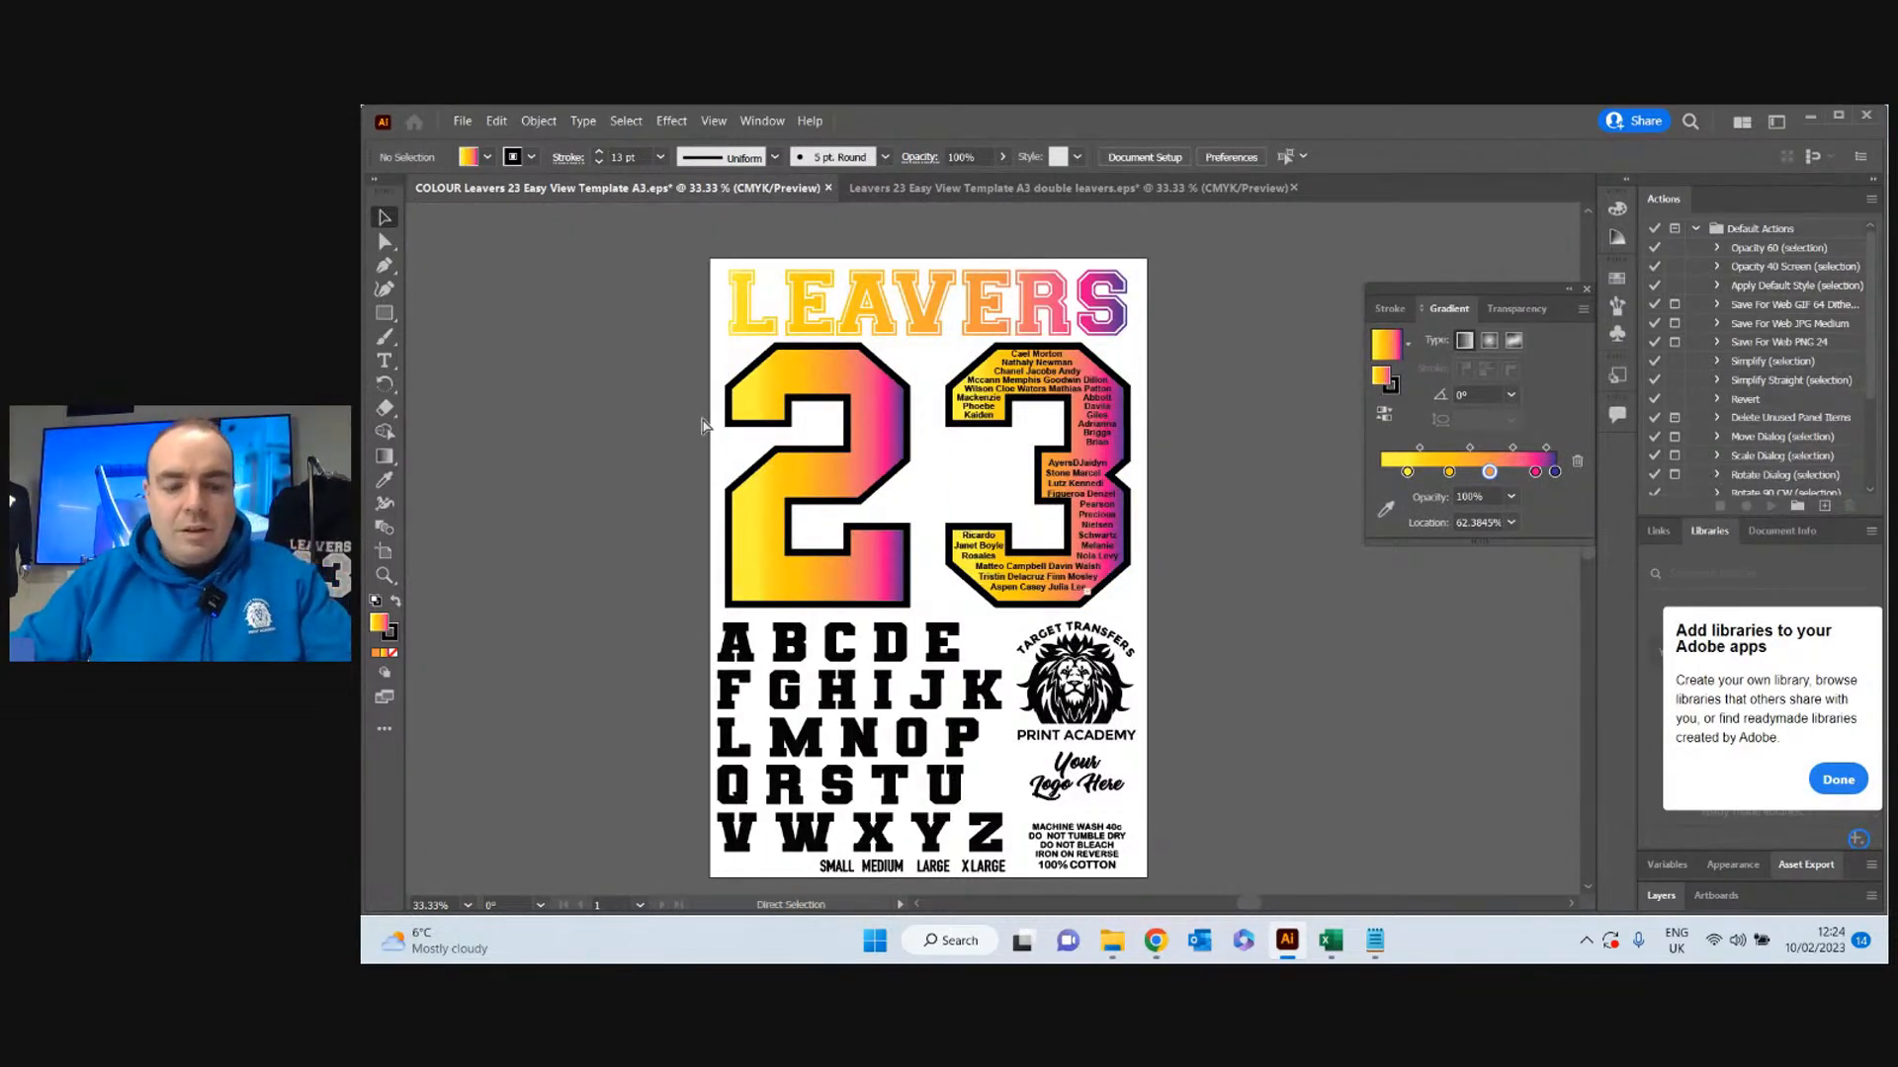
{"action": "key", "text": "ctrl+z"}
{"action": "double_click", "coordinate": [625, 409]}
Select the group of the numbers 2 and 3 and apply the Orange, Yellow gradient swatch to its stroke only.
{"action": "left_click", "coordinate": [766, 353]}
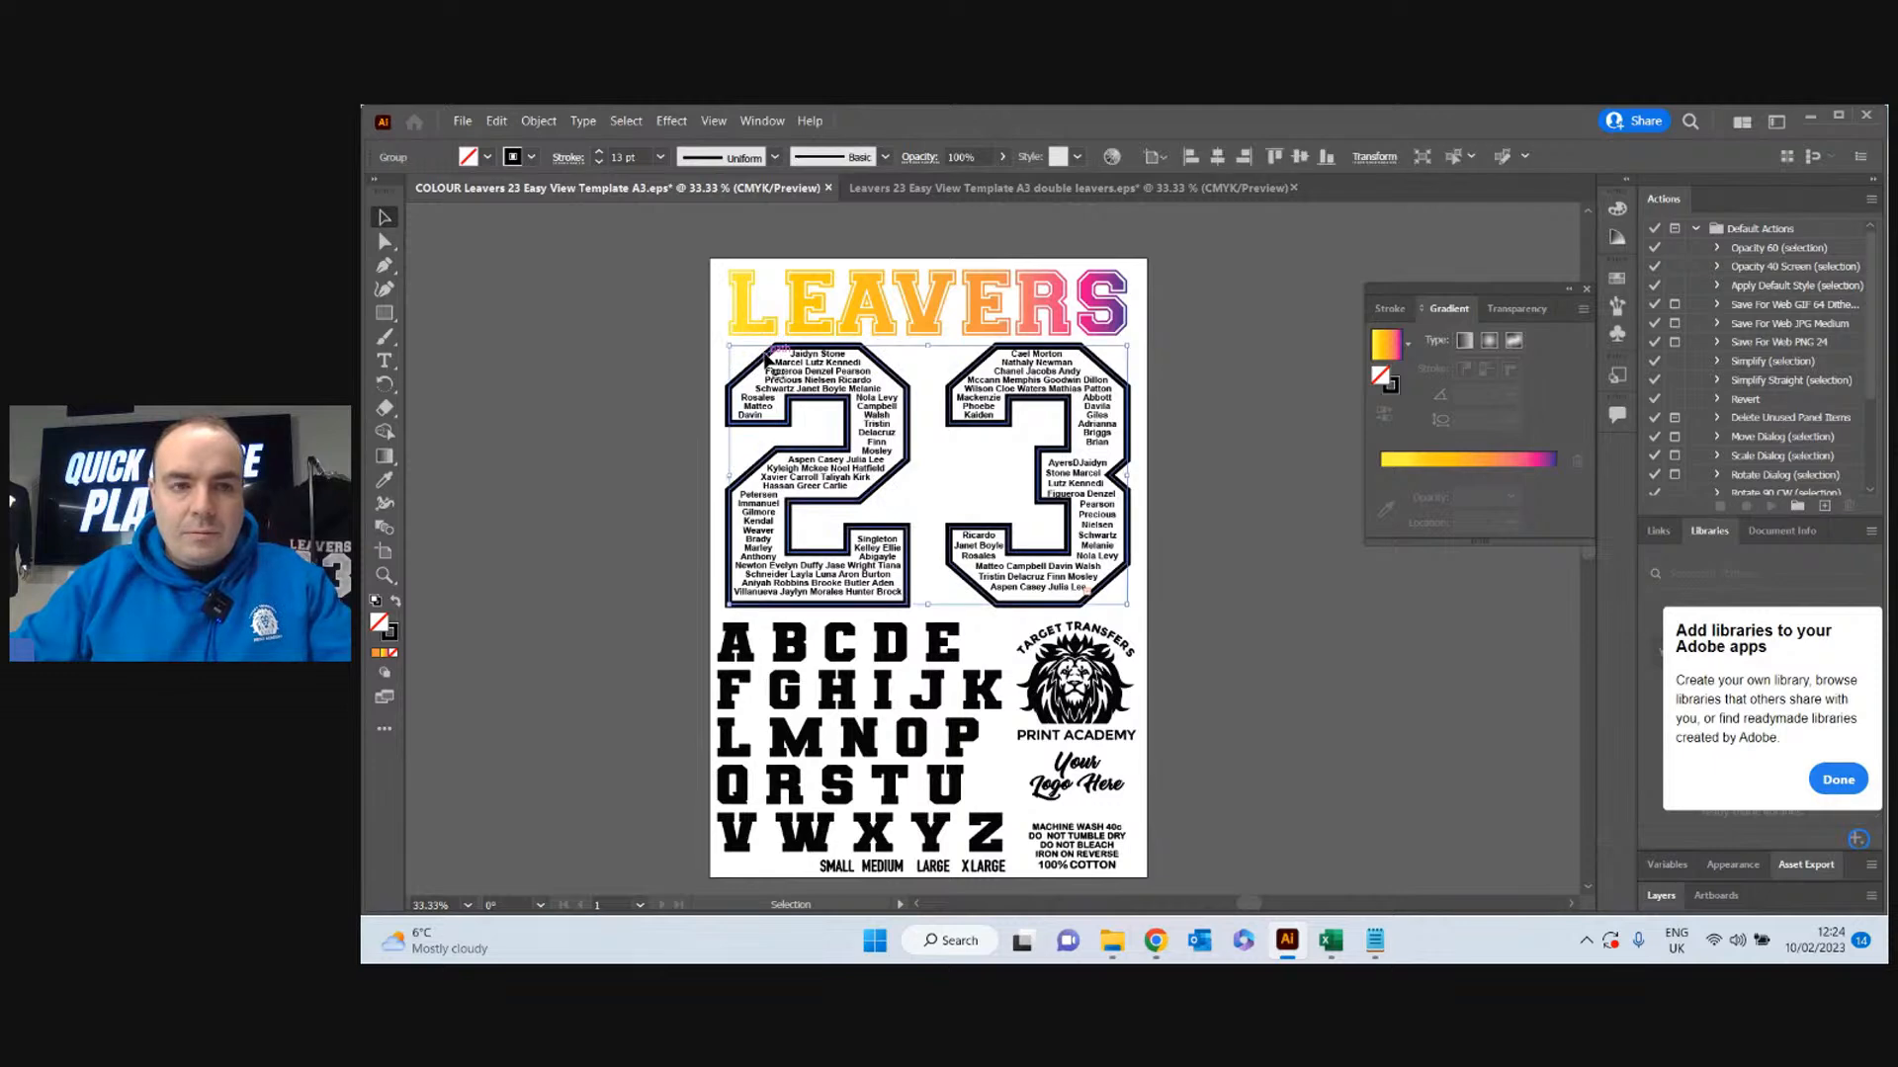
{"action": "left_click", "coordinate": [531, 158]}
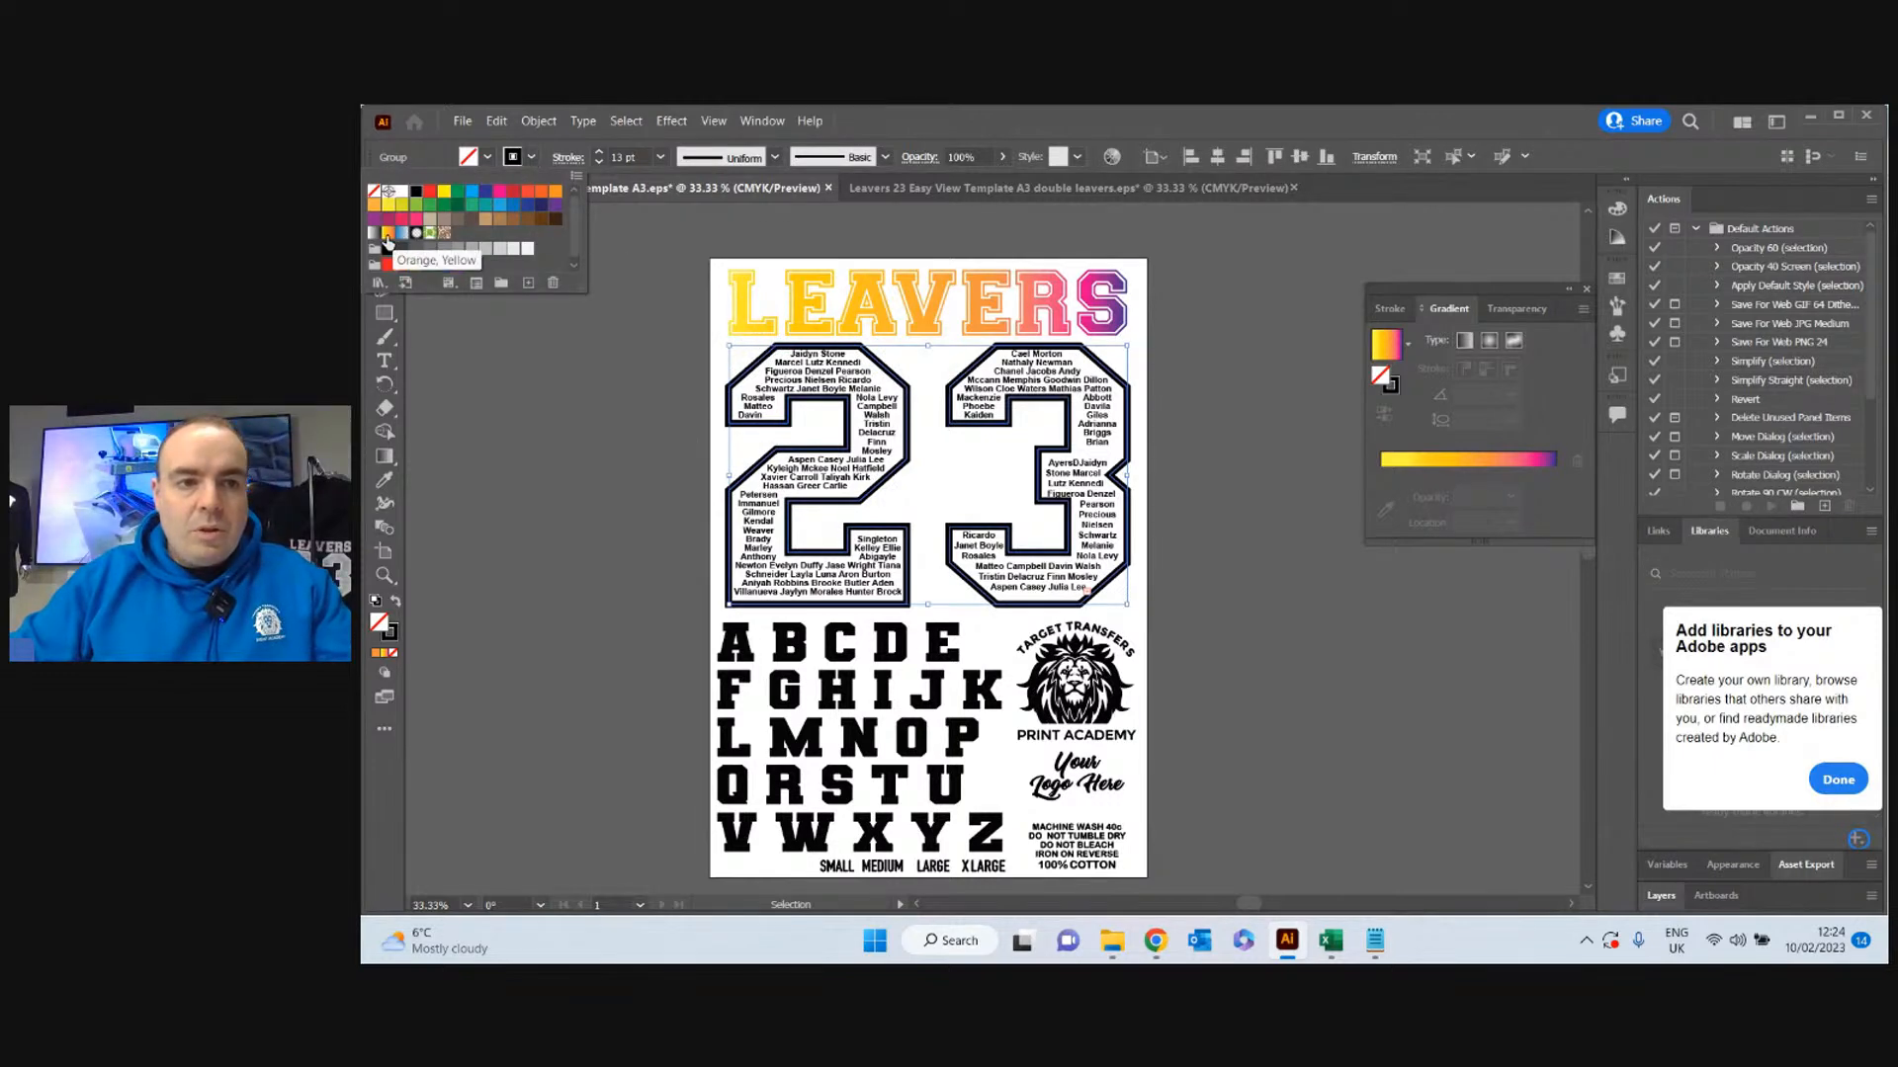
{"action": "left_click", "coordinate": [388, 235]}
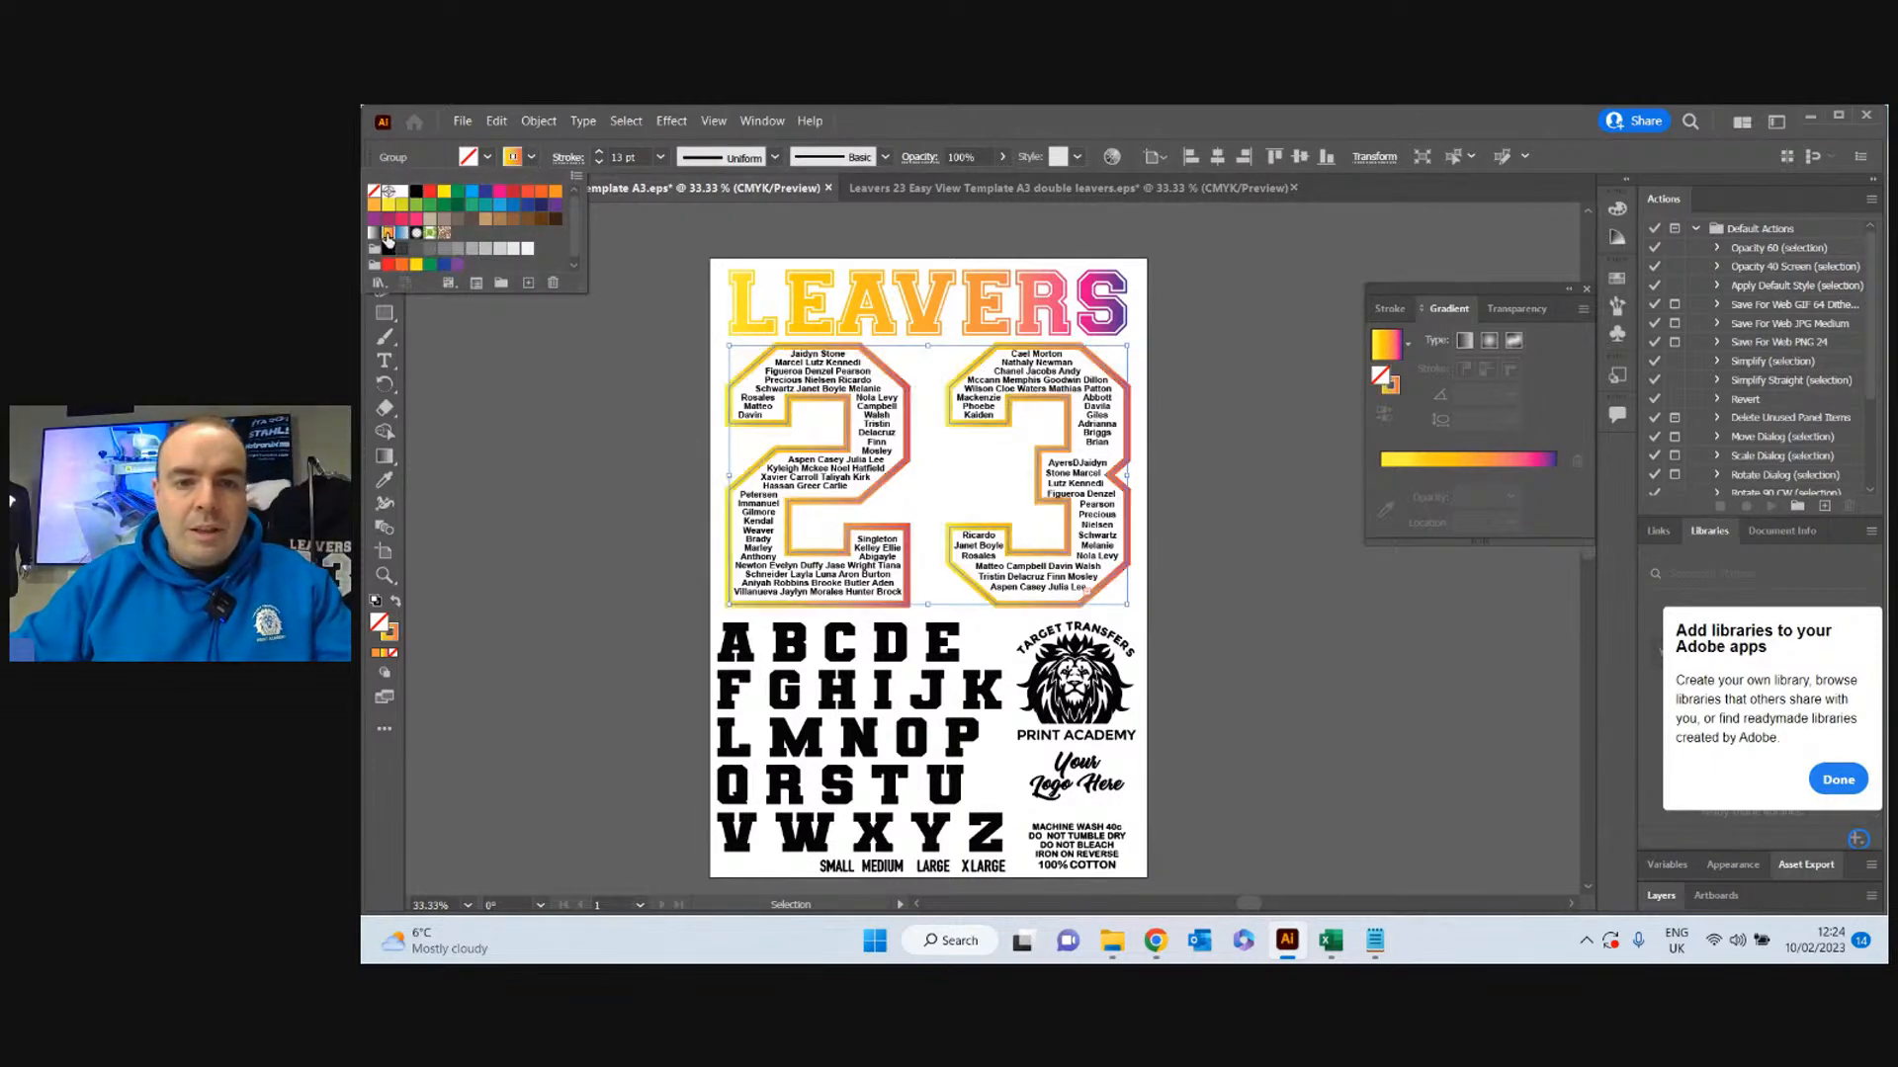
{"action": "left_click", "coordinate": [1391, 353]}
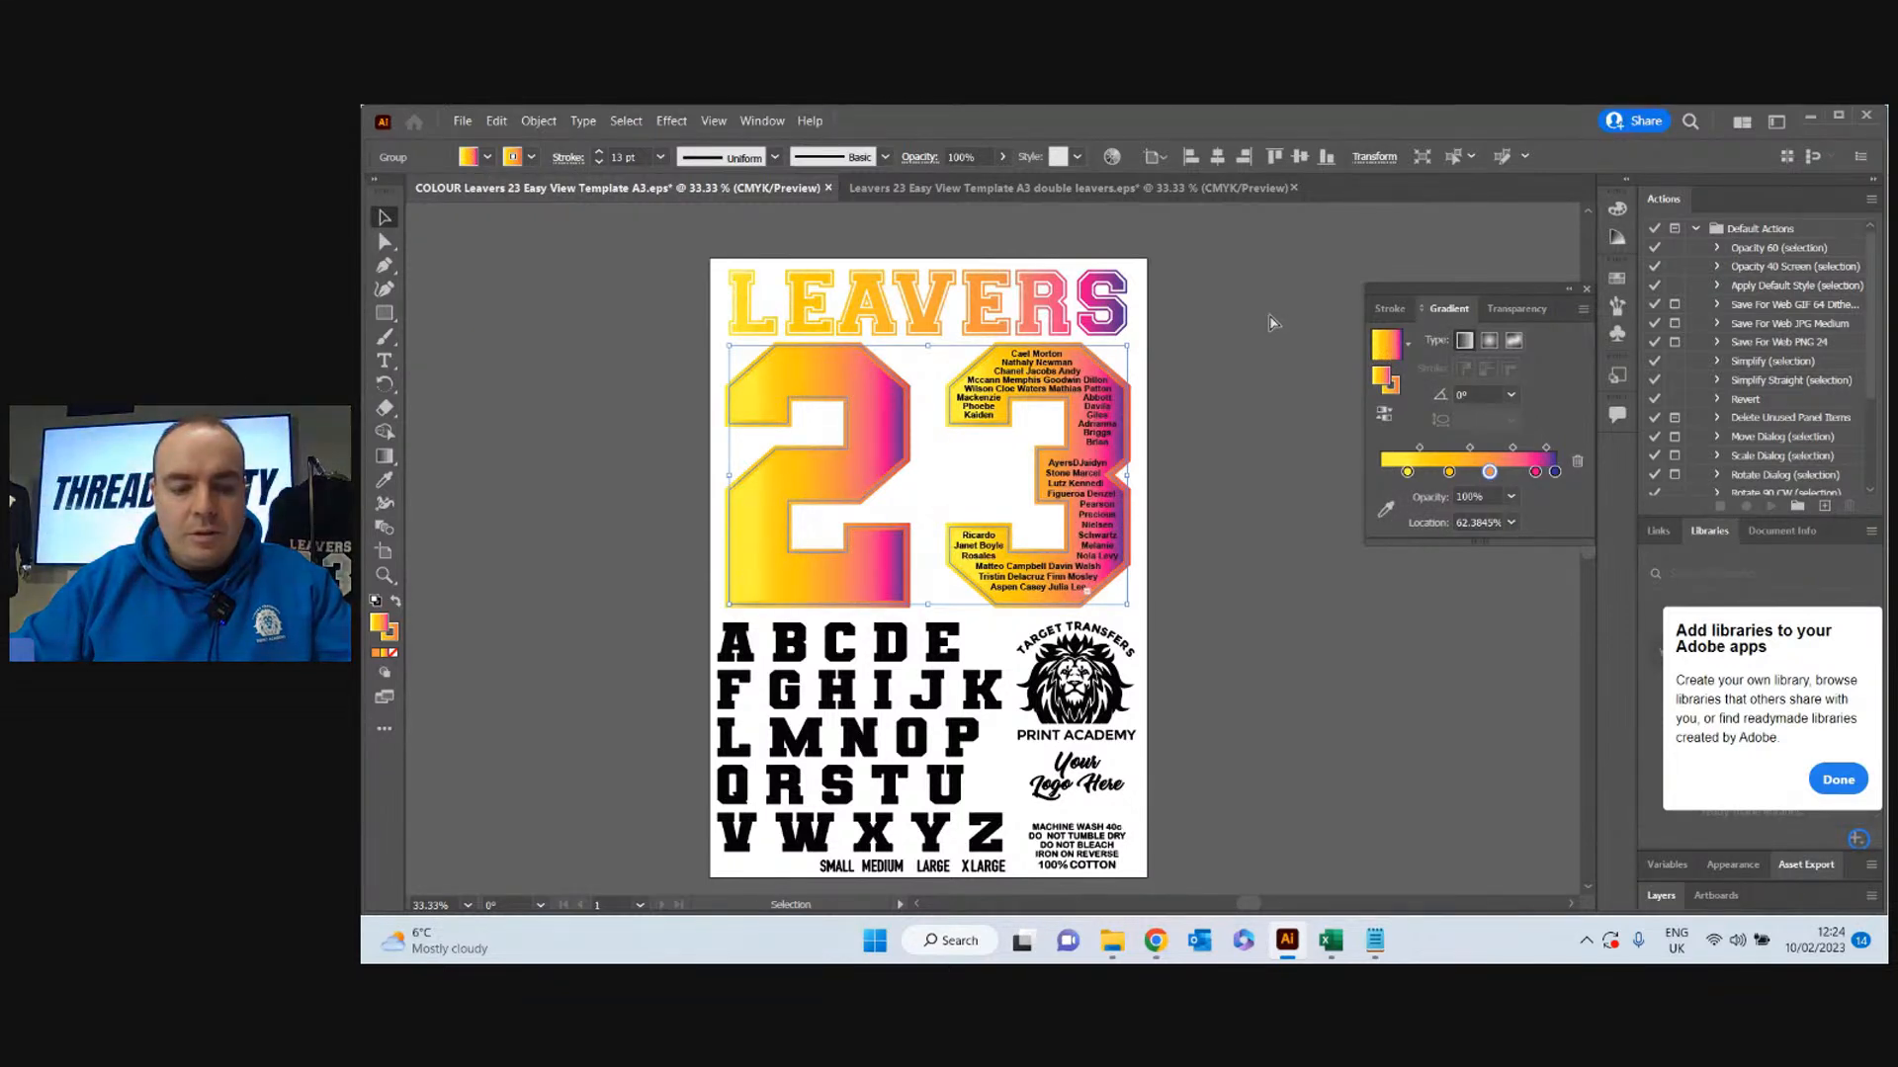
{"action": "key", "text": "ctrl+z"}
{"action": "left_click", "coordinate": [1258, 326]}
Fill the whole alphabet letter group below the numbers with the current multicolour gradient.
{"action": "scroll", "coordinate": [1171, 335], "scroll_direction": "down", "scroll_amount": 2}
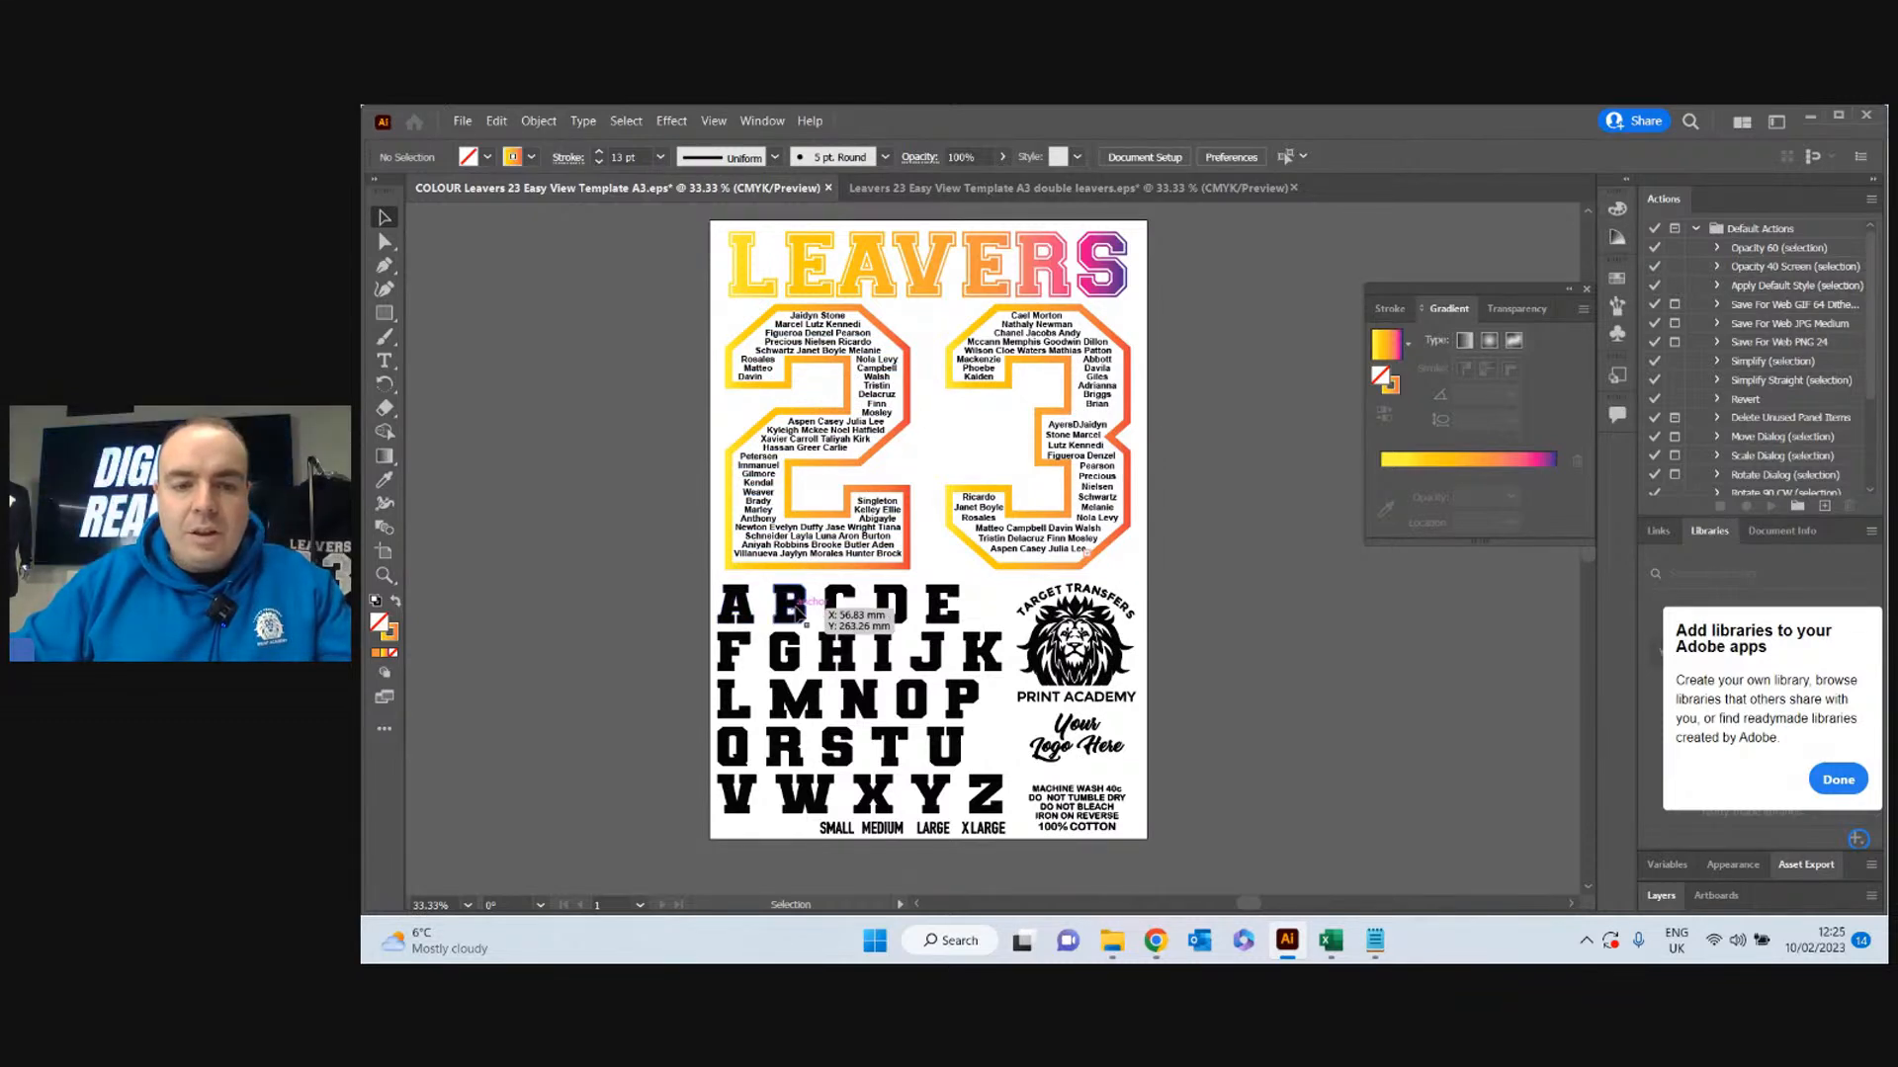
{"action": "left_click", "coordinate": [840, 618]}
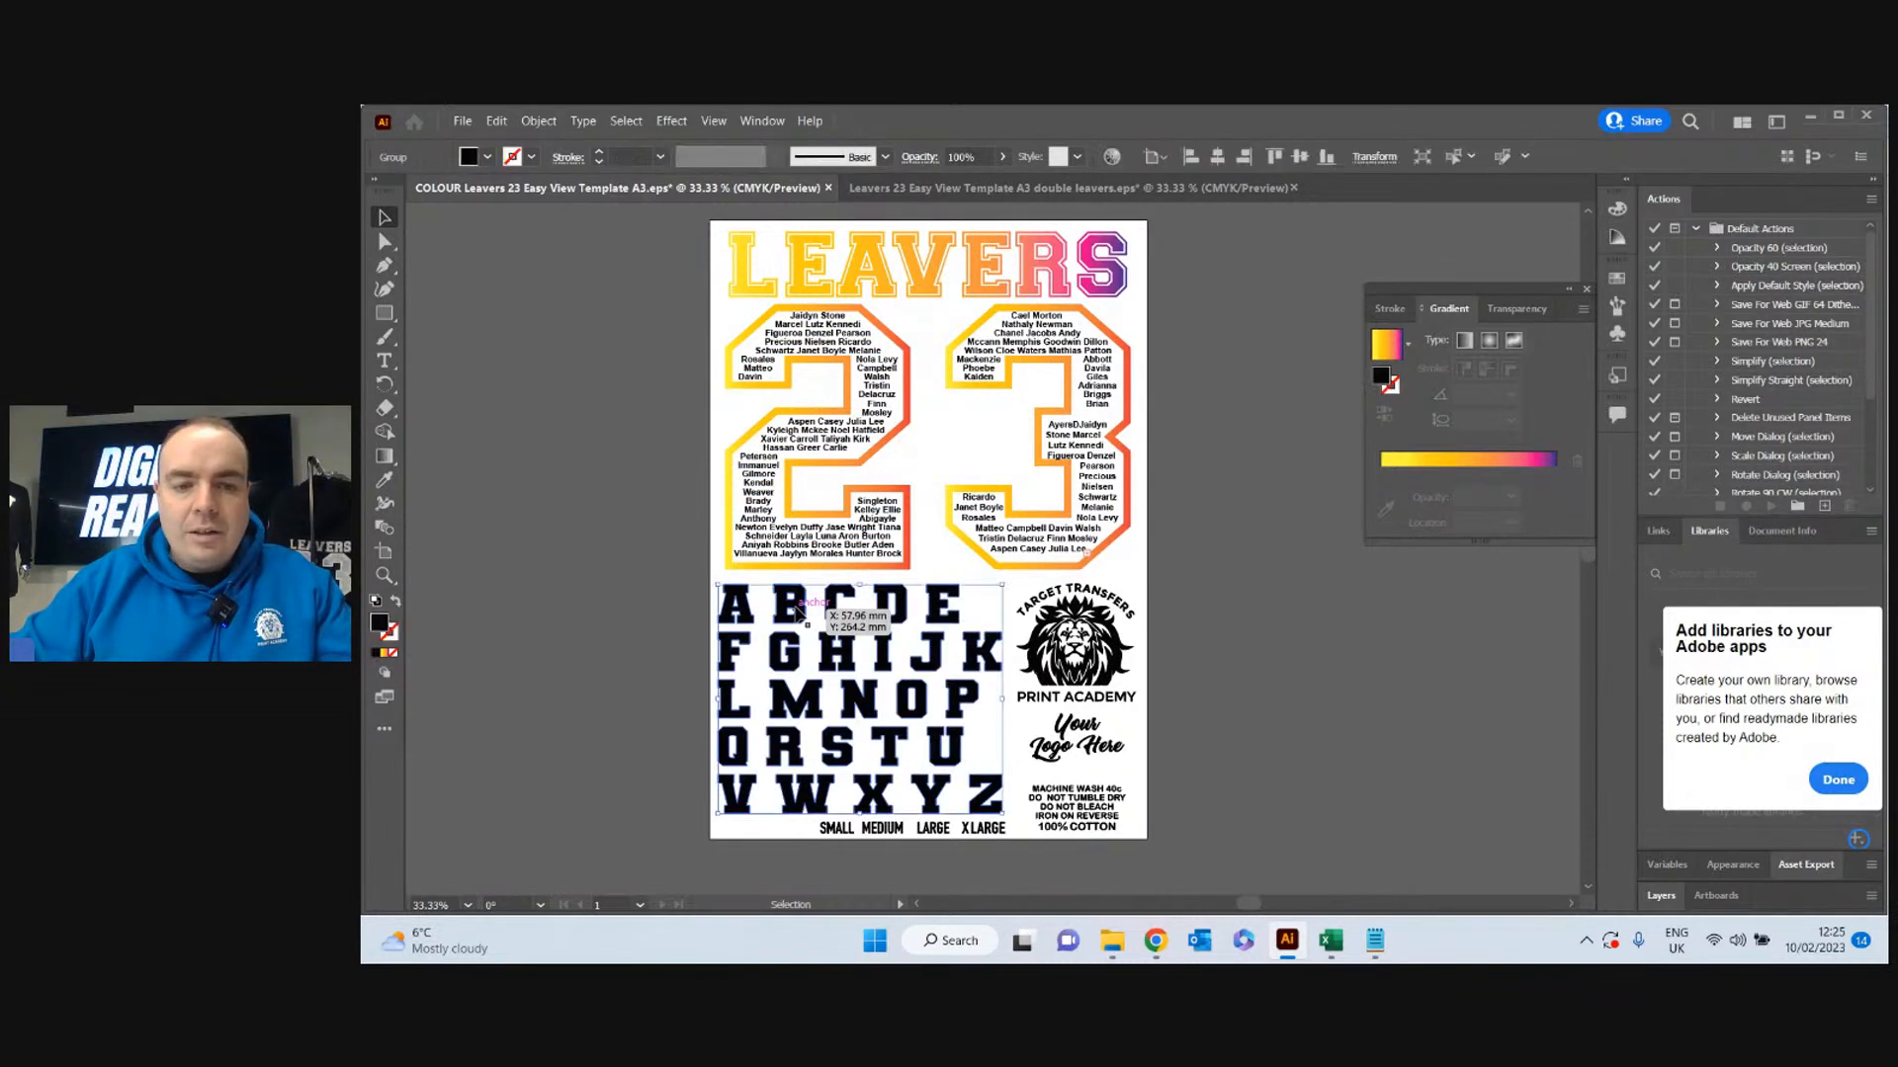
{"action": "left_click", "coordinate": [386, 654]}
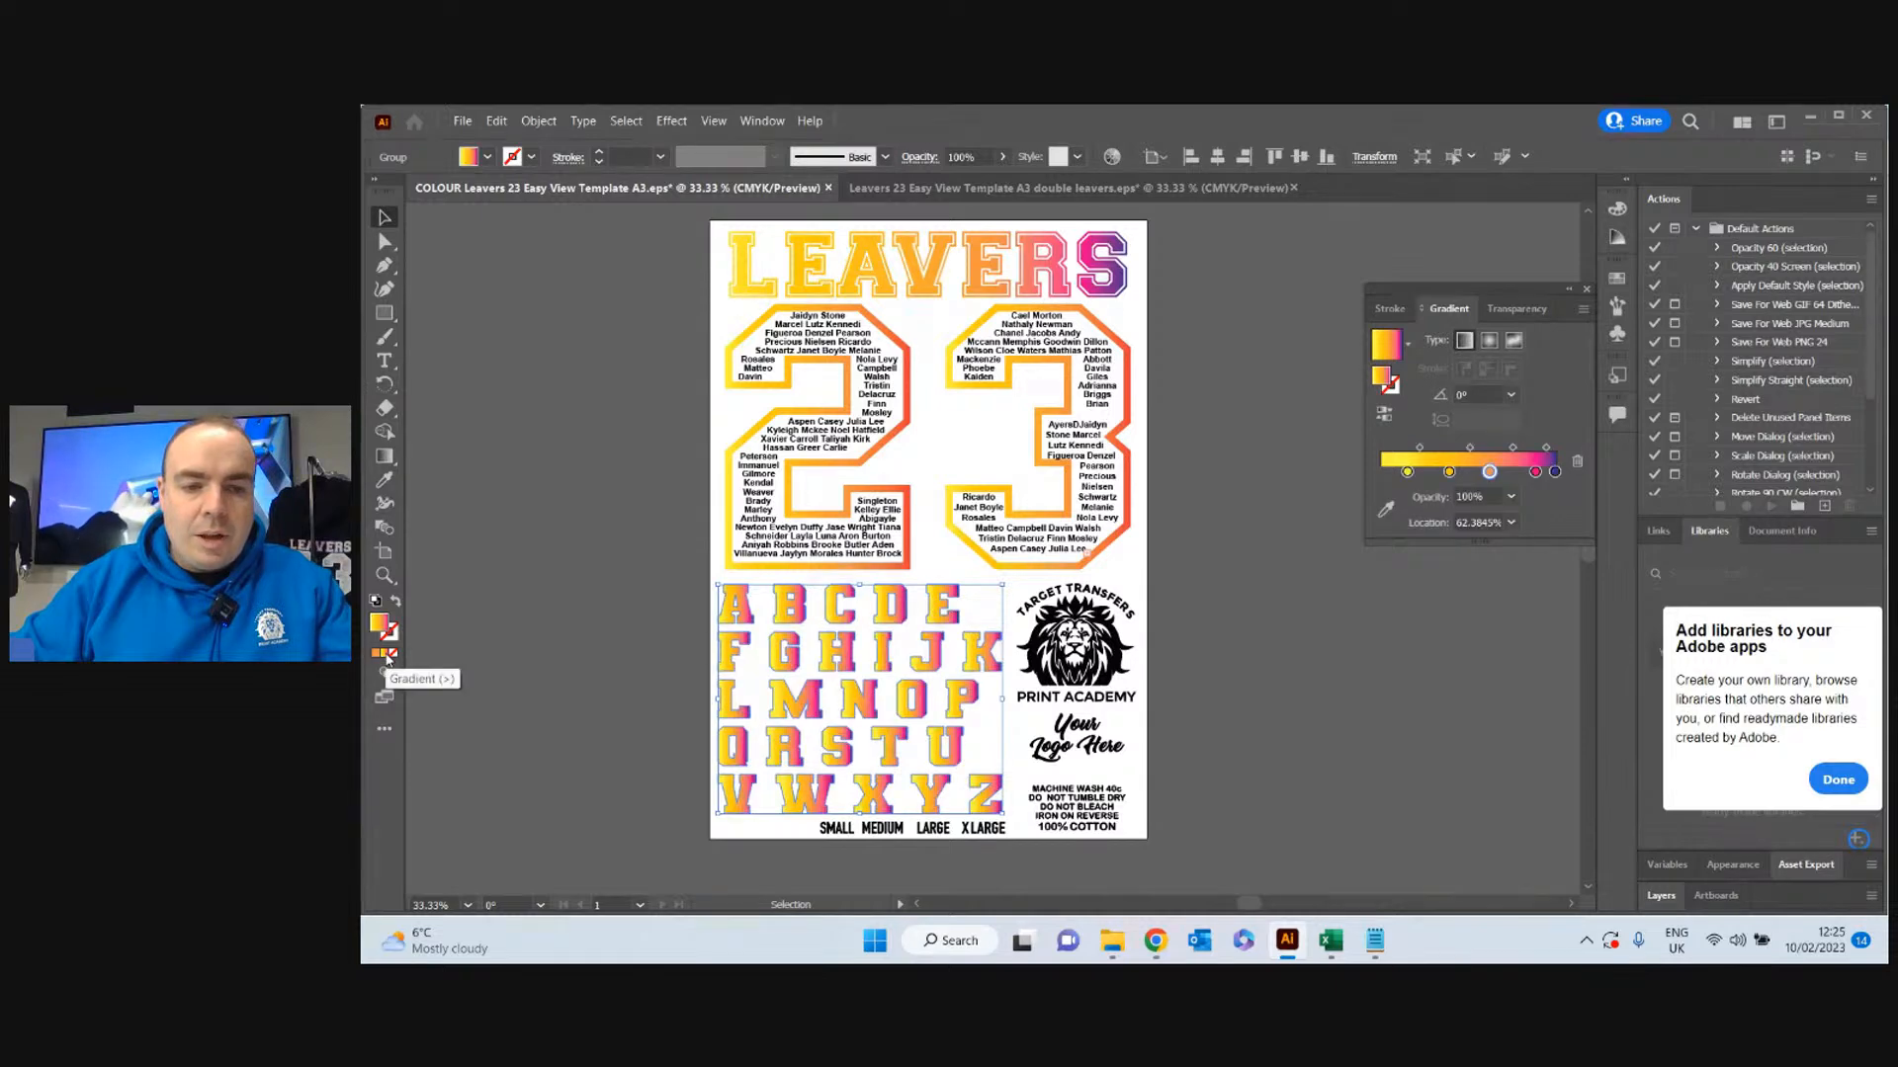
{"action": "left_click", "coordinate": [542, 623]}
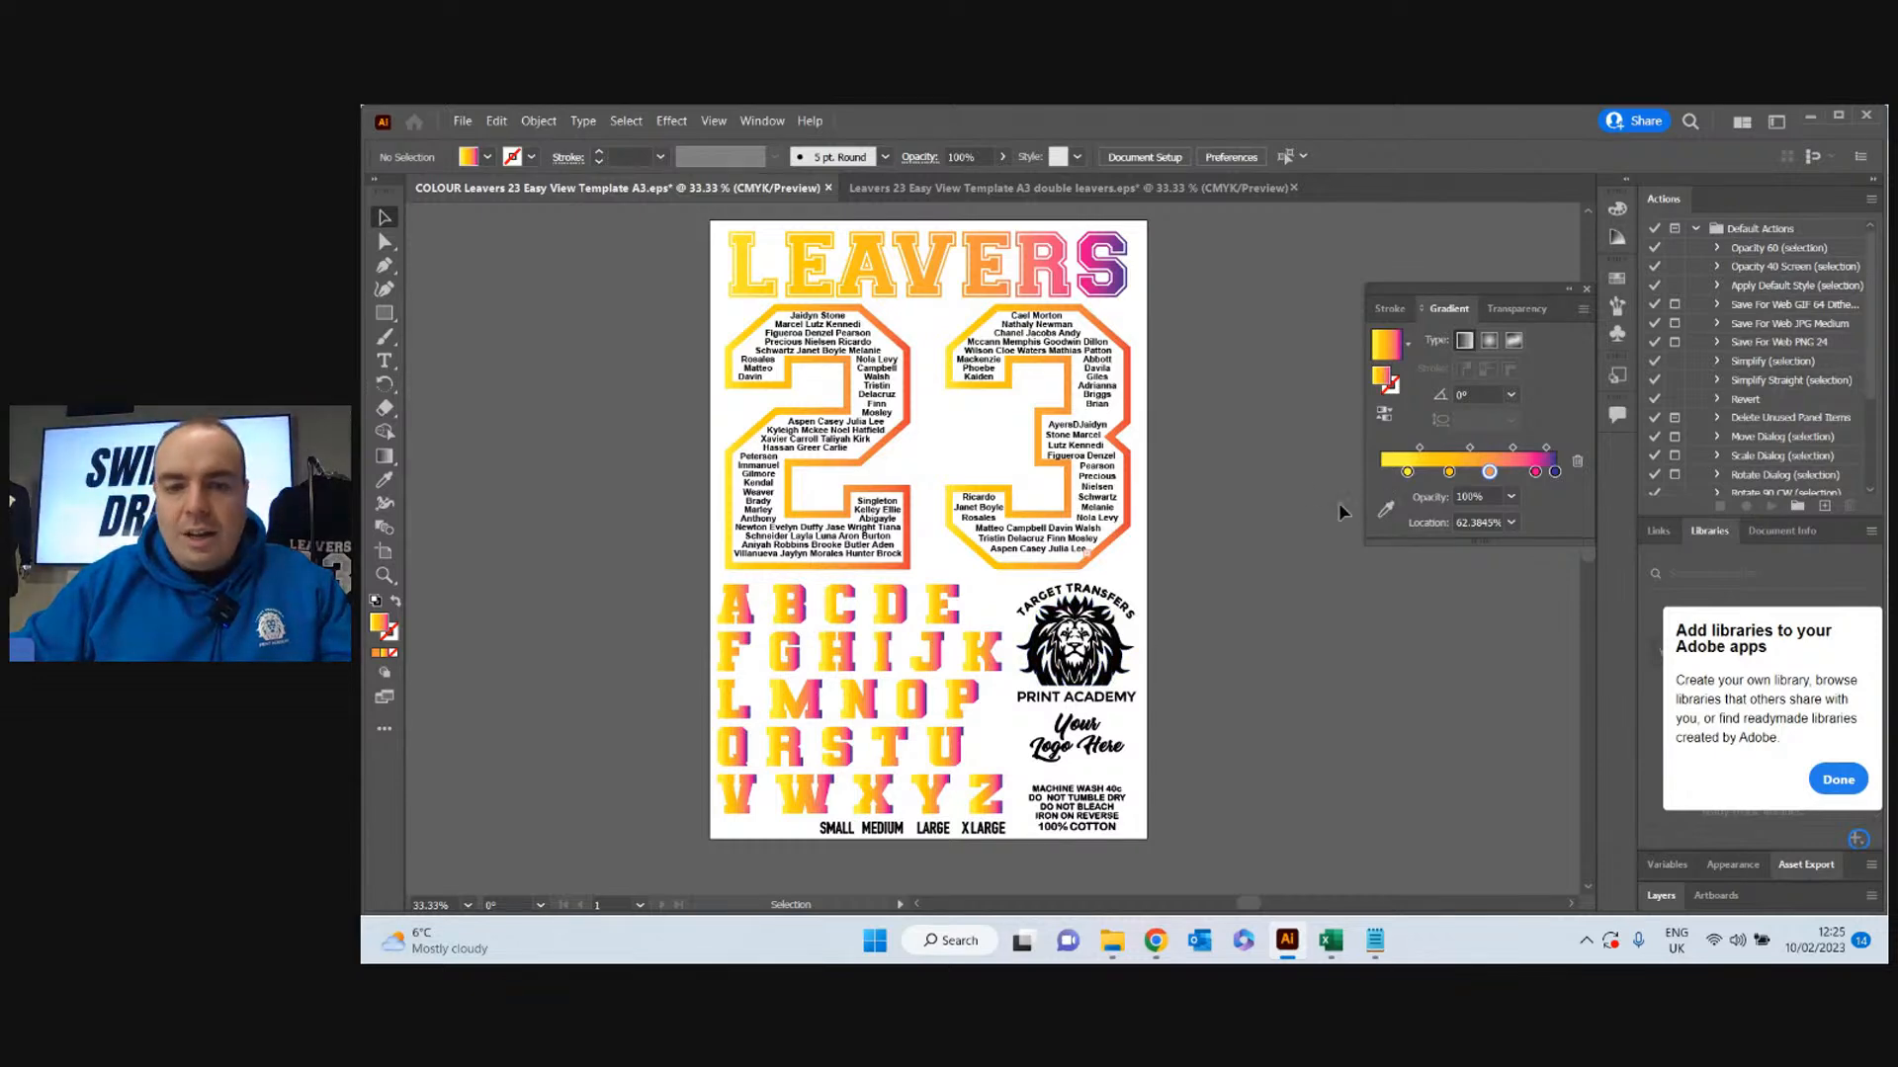
{"action": "left_click", "coordinate": [1117, 615]}
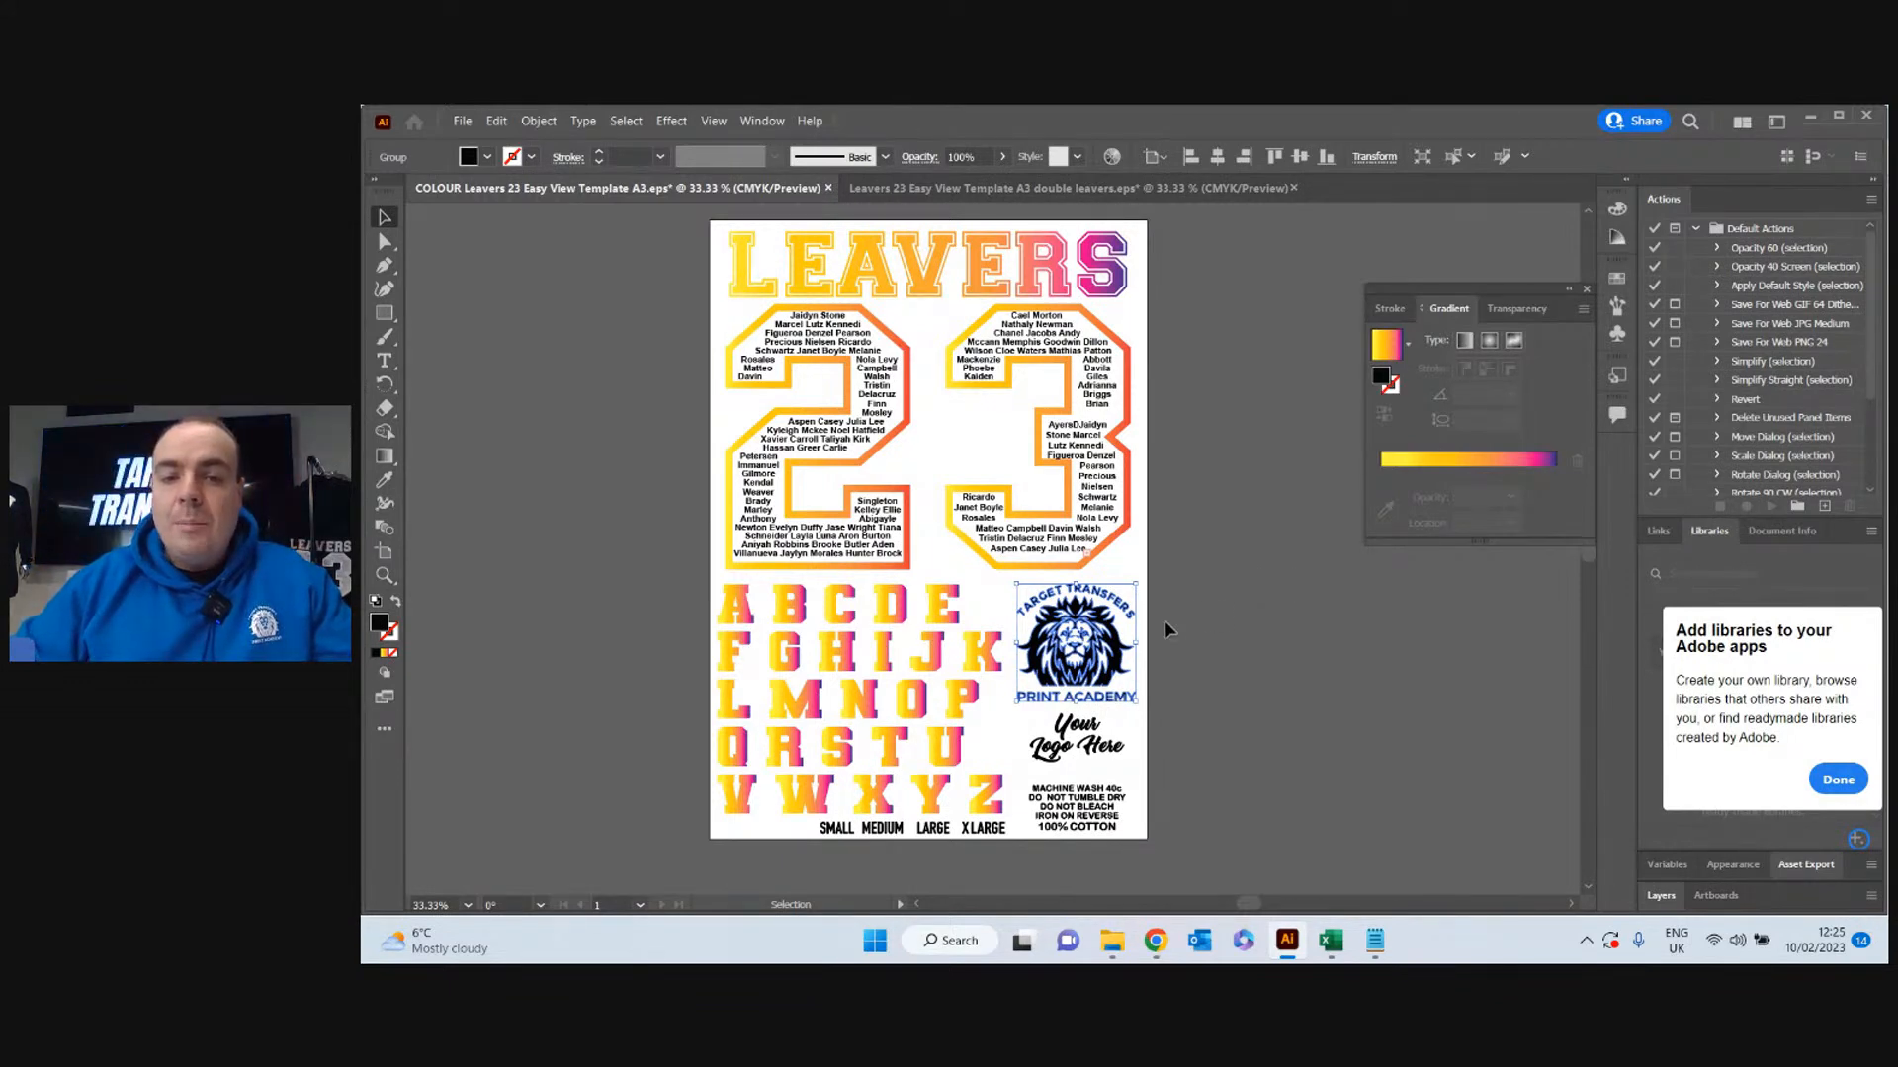
{"action": "left_click", "coordinate": [1233, 512]}
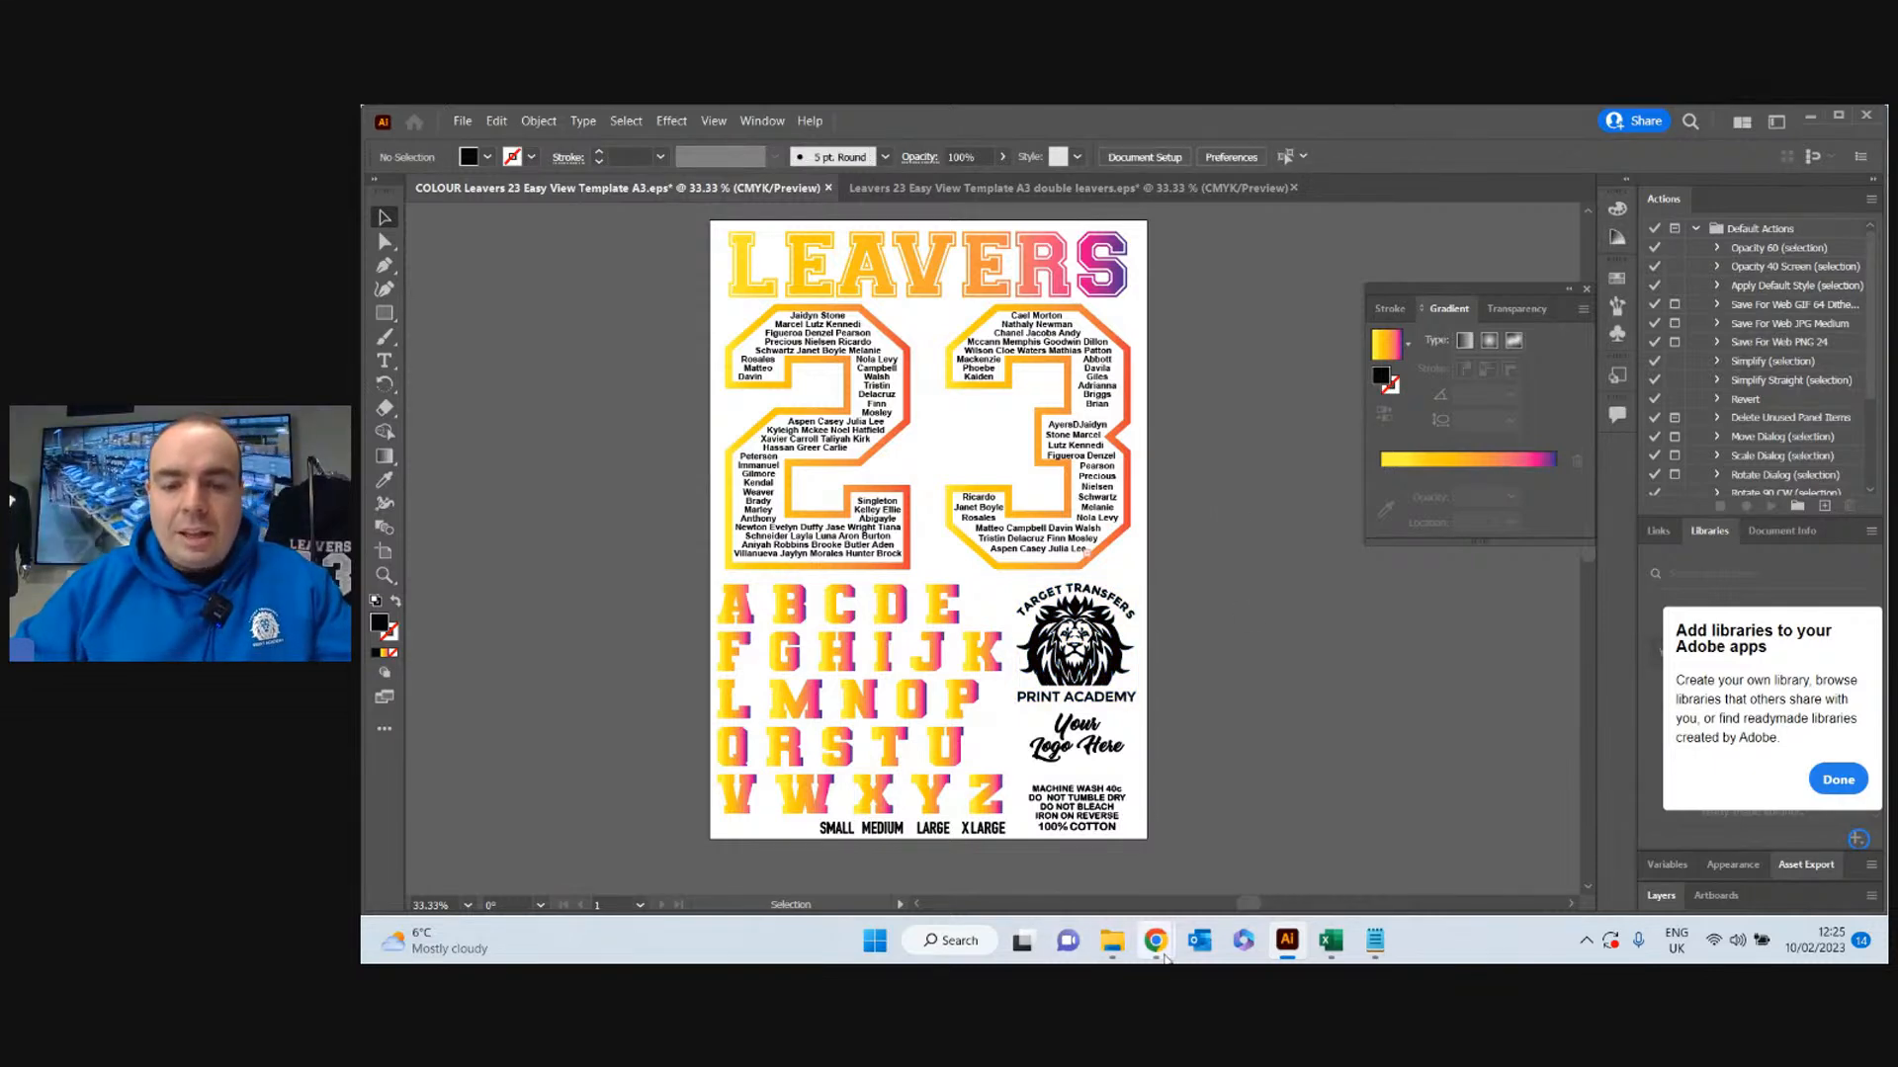
Switch to Chrome and leave the one-colour A3 design for the Target Transfers Easy View homepage.
{"action": "mouse_move", "coordinate": [1166, 956]}
{"action": "left_click", "coordinate": [1168, 882]}
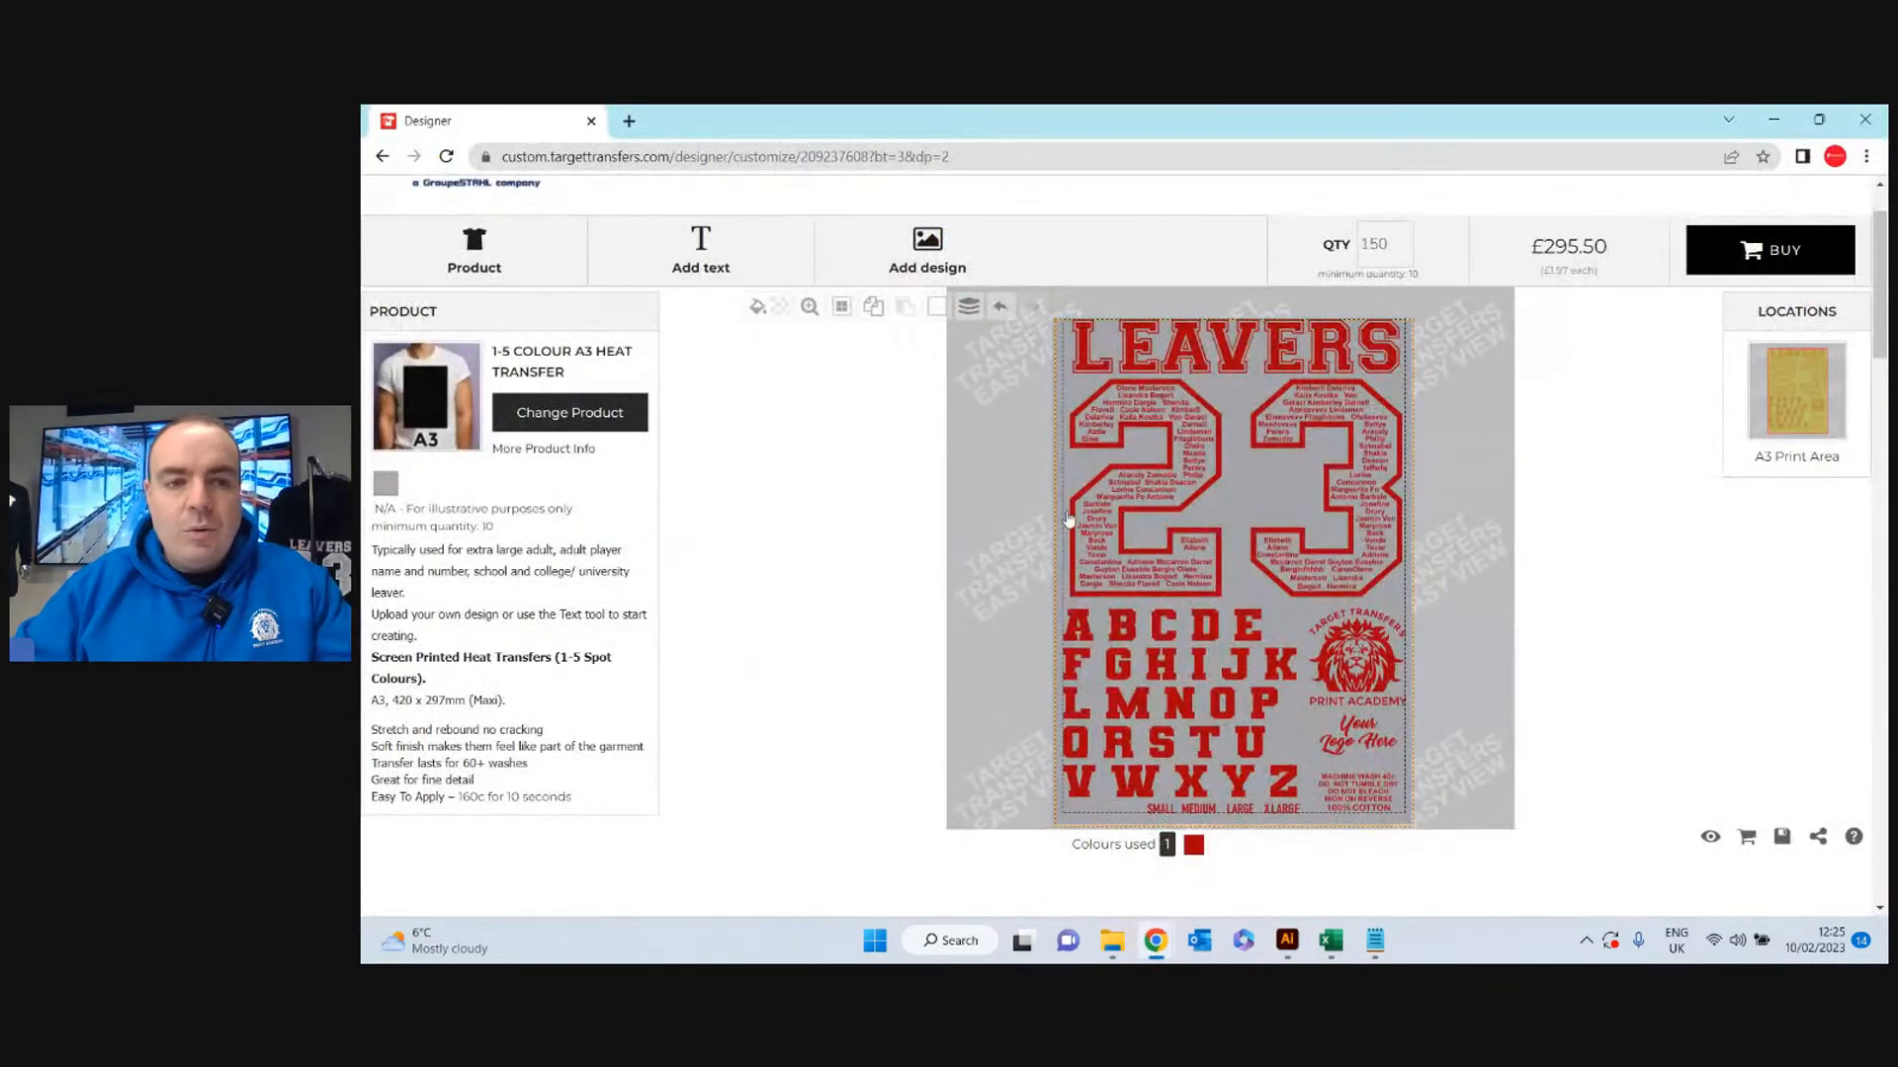
{"action": "scroll", "coordinate": [707, 394], "scroll_direction": "up", "scroll_amount": 1}
{"action": "left_click", "coordinate": [494, 255]}
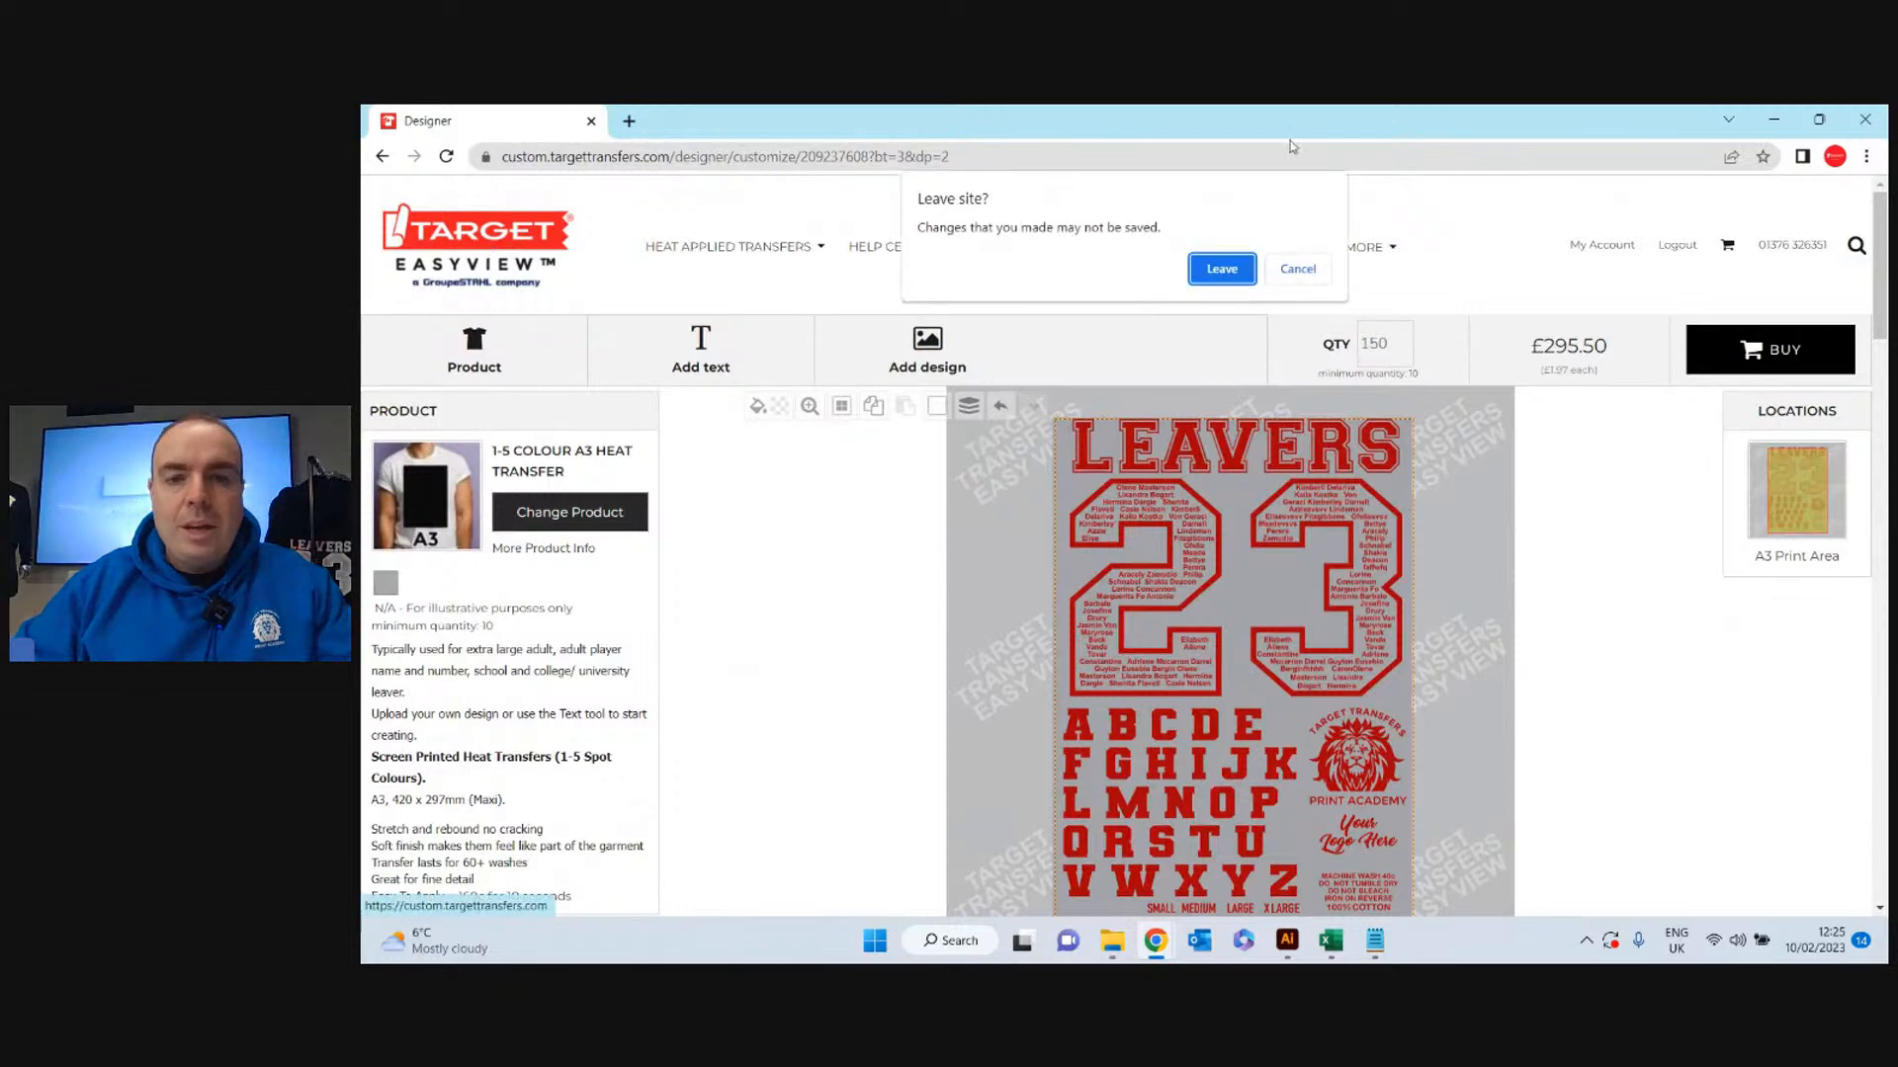
{"action": "left_click", "coordinate": [1223, 270]}
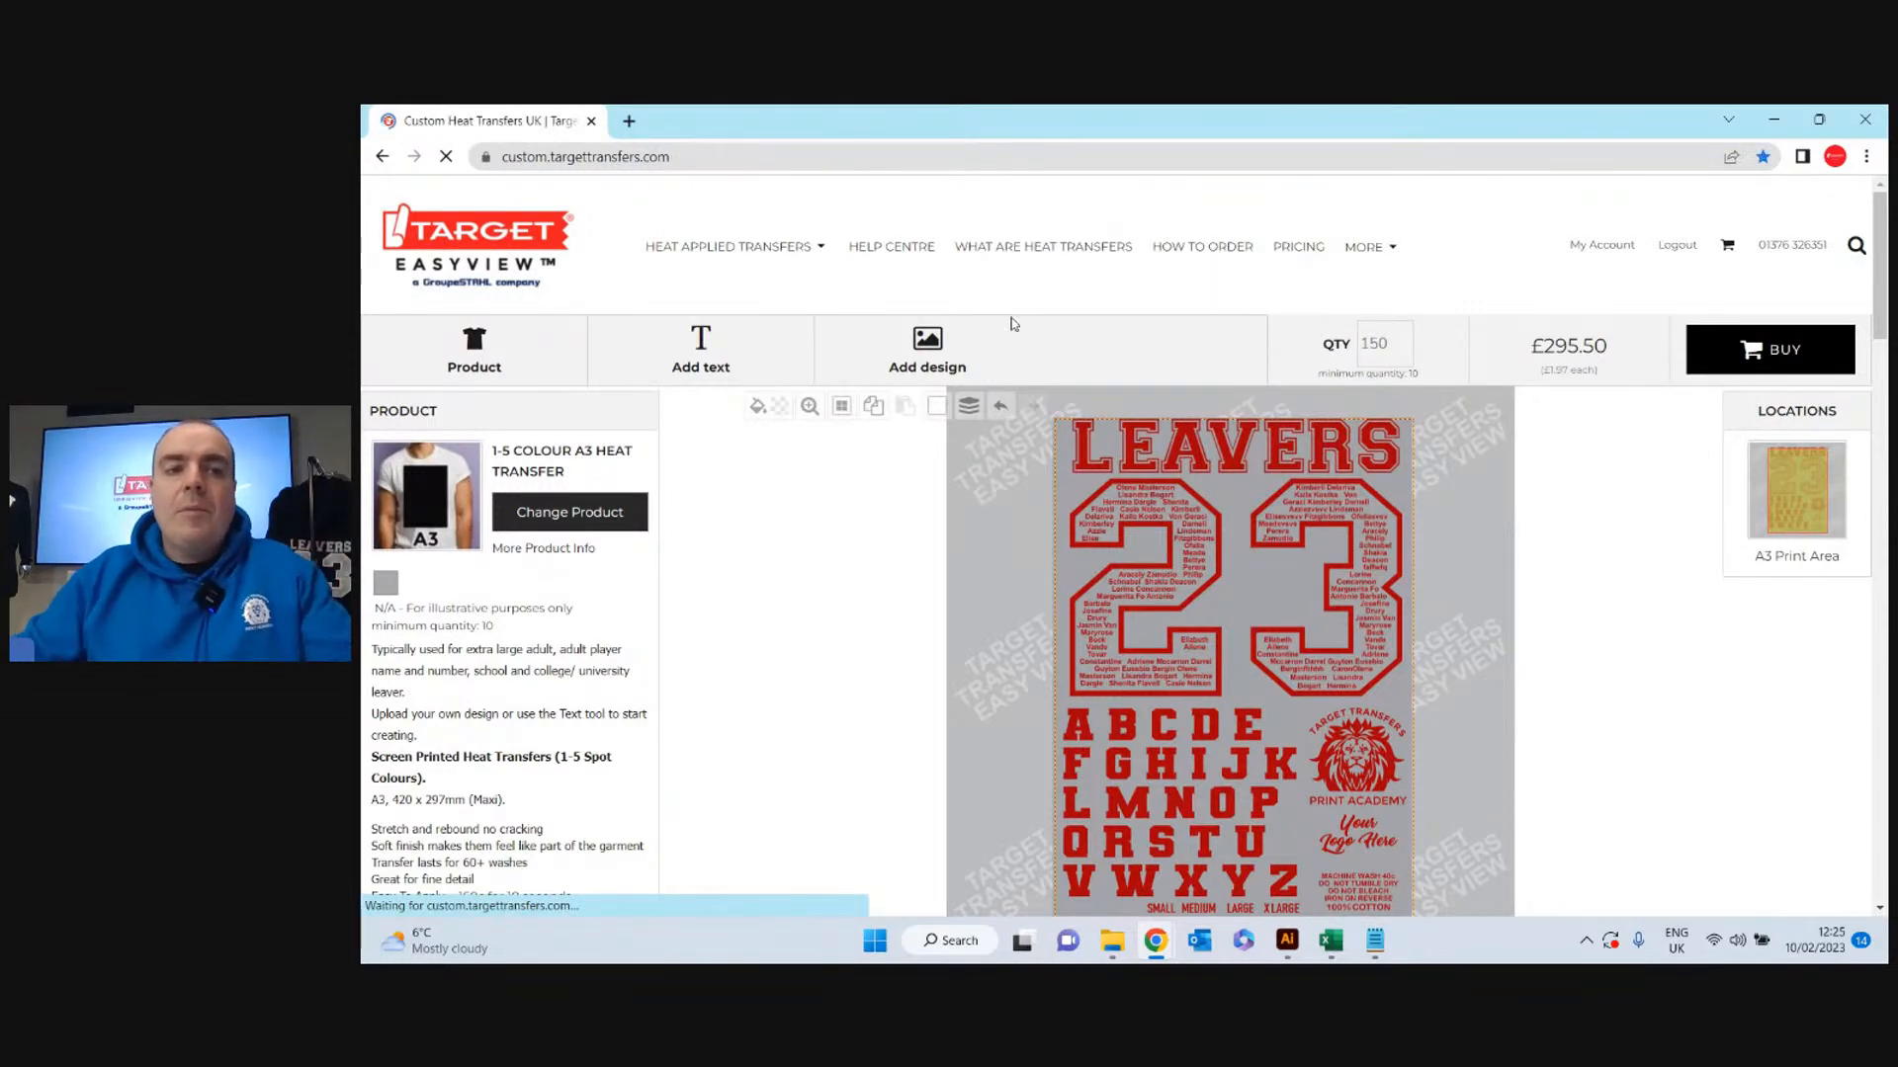
Open the UltraColour full colour heat transfers range and start a new design on the UltraColour A3 Heat Transfer.
{"action": "scroll", "coordinate": [1003, 331], "scroll_direction": "down", "scroll_amount": 4}
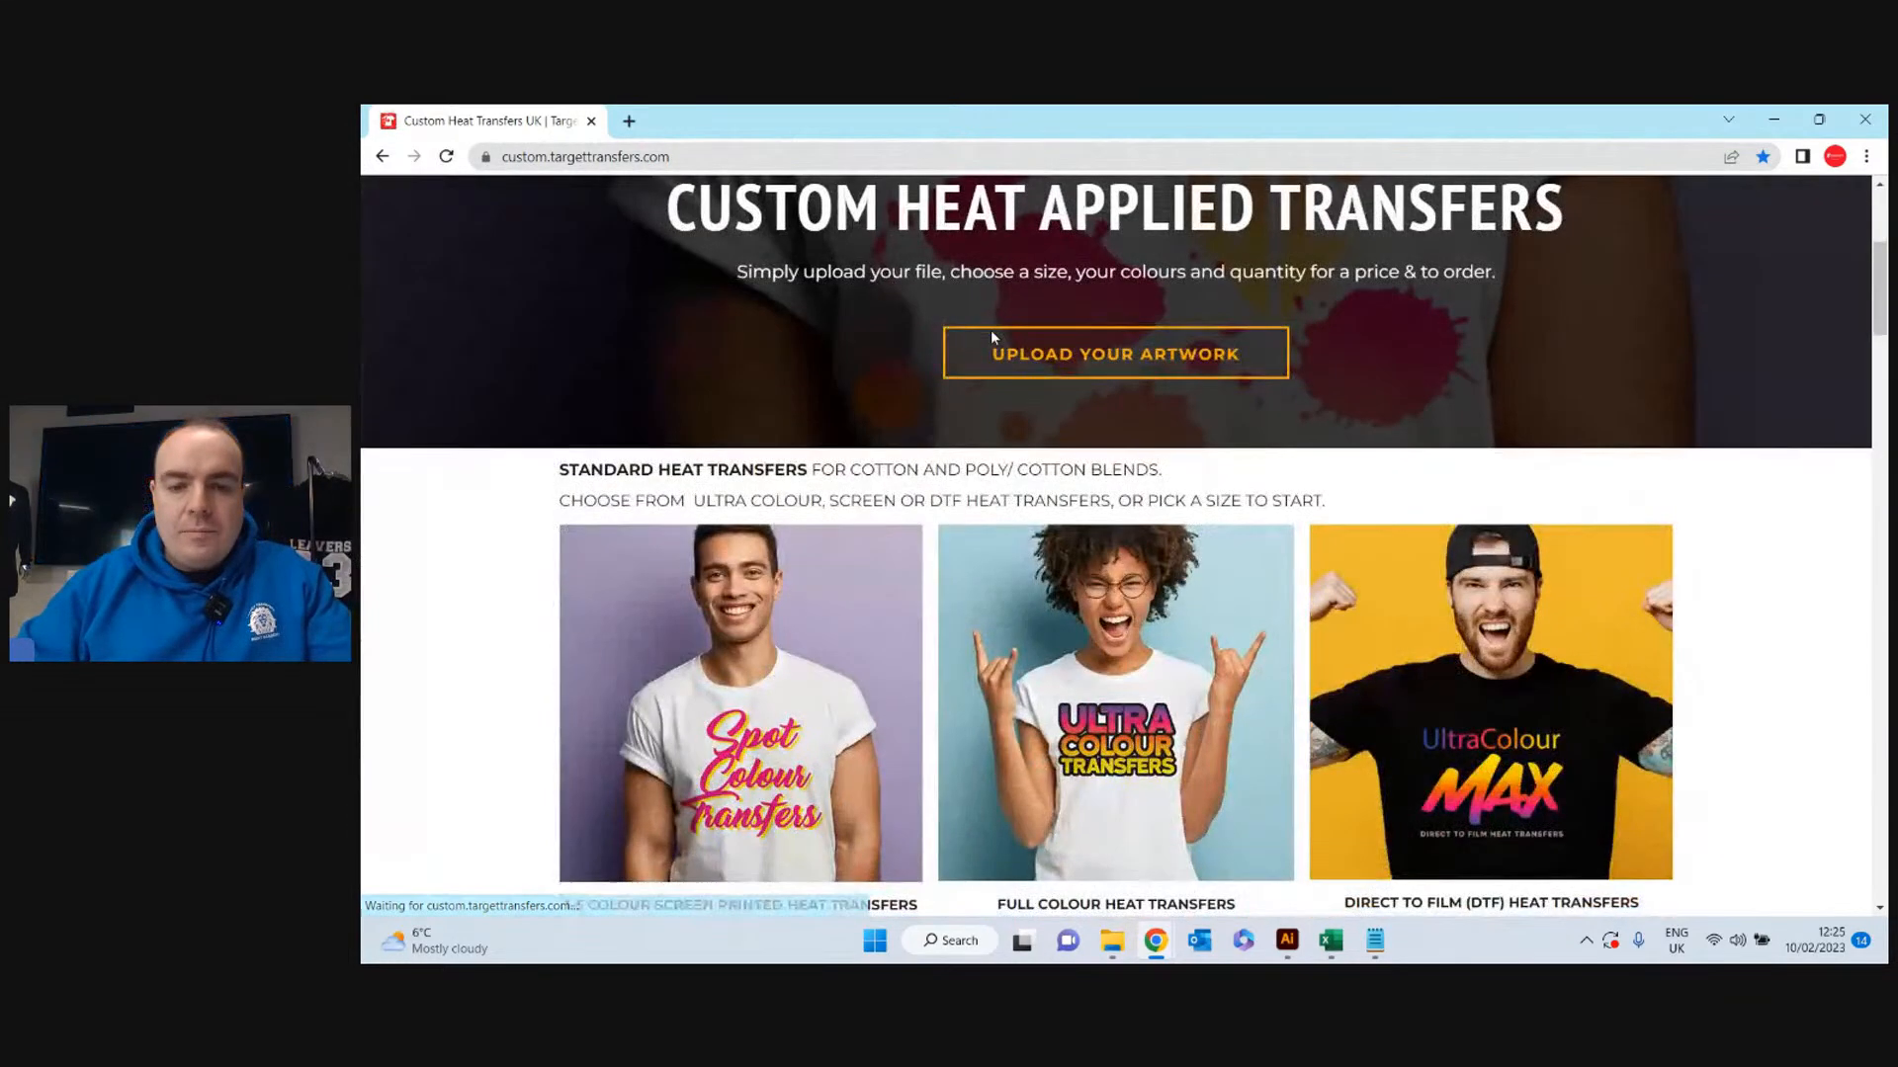
{"action": "scroll", "coordinate": [999, 356], "scroll_direction": "down", "scroll_amount": 2}
{"action": "left_click", "coordinate": [1023, 388]}
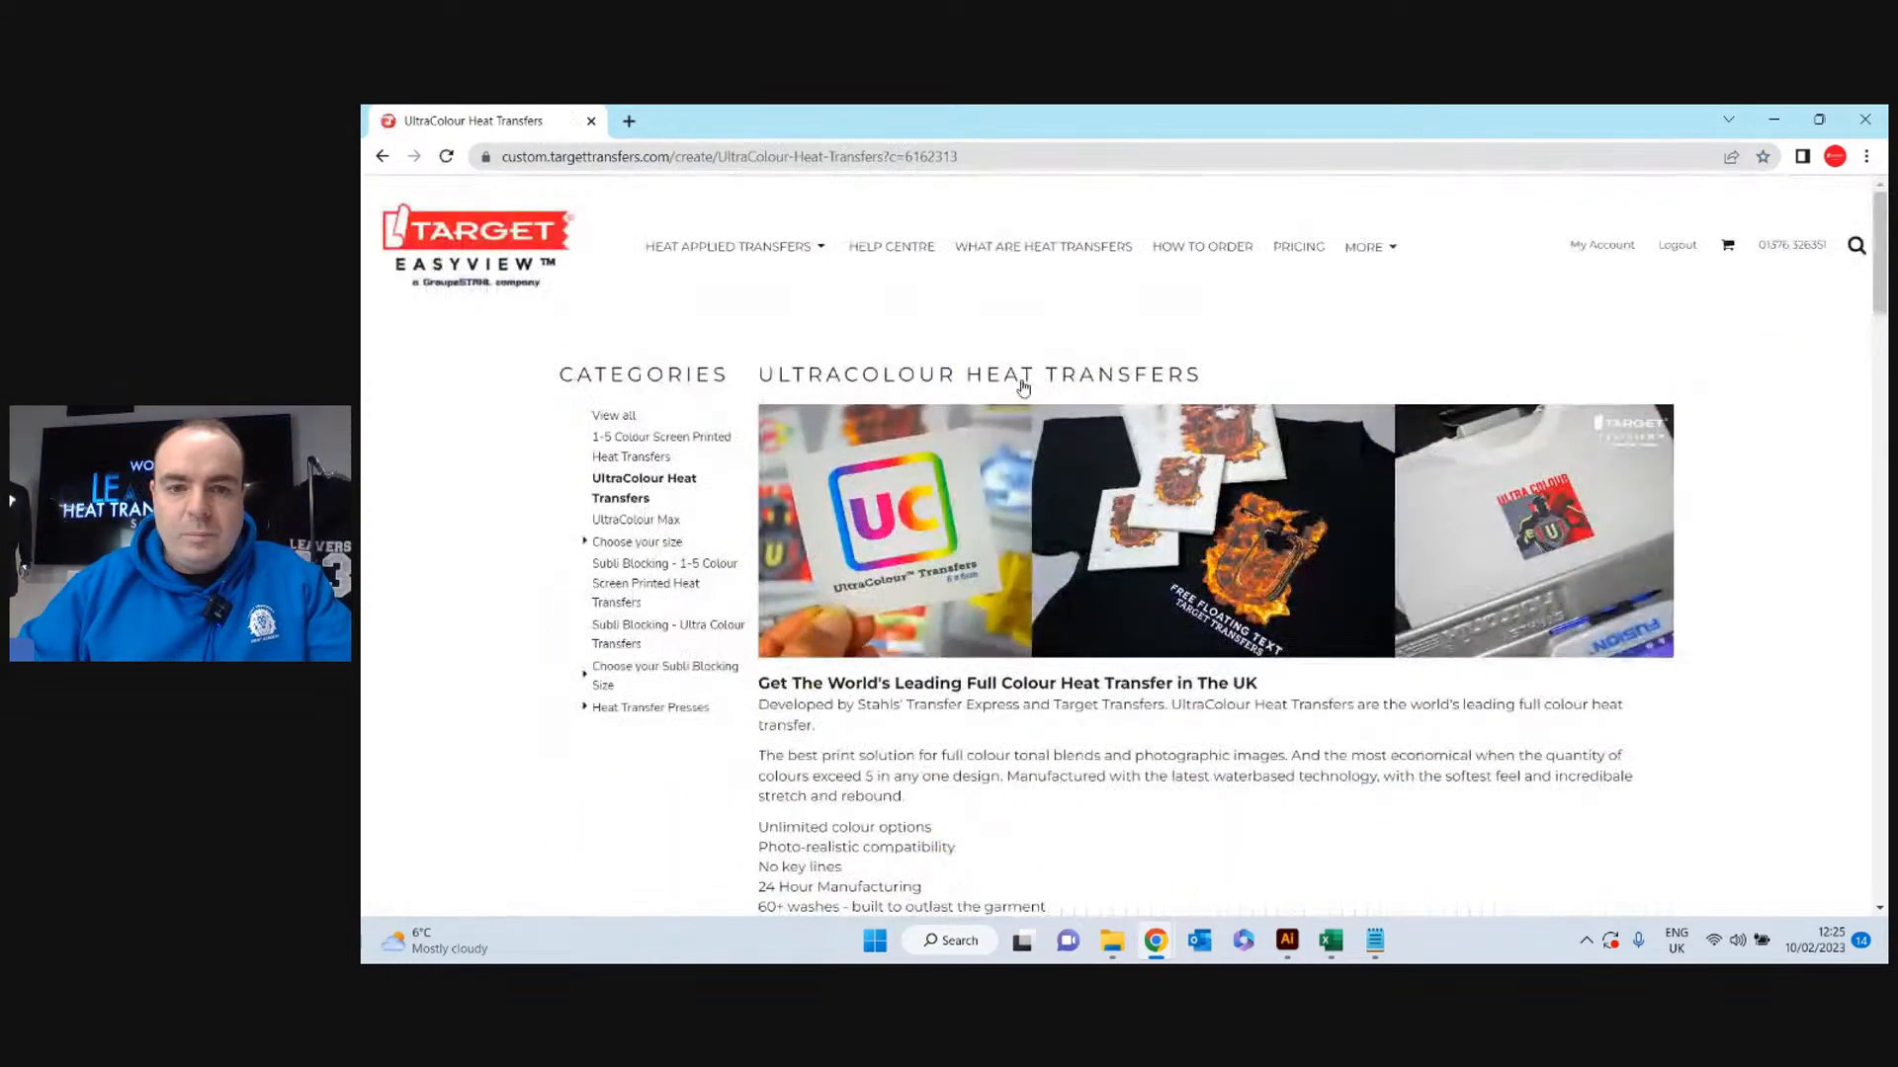
{"action": "scroll", "coordinate": [1166, 463], "scroll_direction": "down", "scroll_amount": 6}
{"action": "scroll", "coordinate": [1167, 463], "scroll_direction": "down", "scroll_amount": 4}
{"action": "left_click", "coordinate": [1532, 526]}
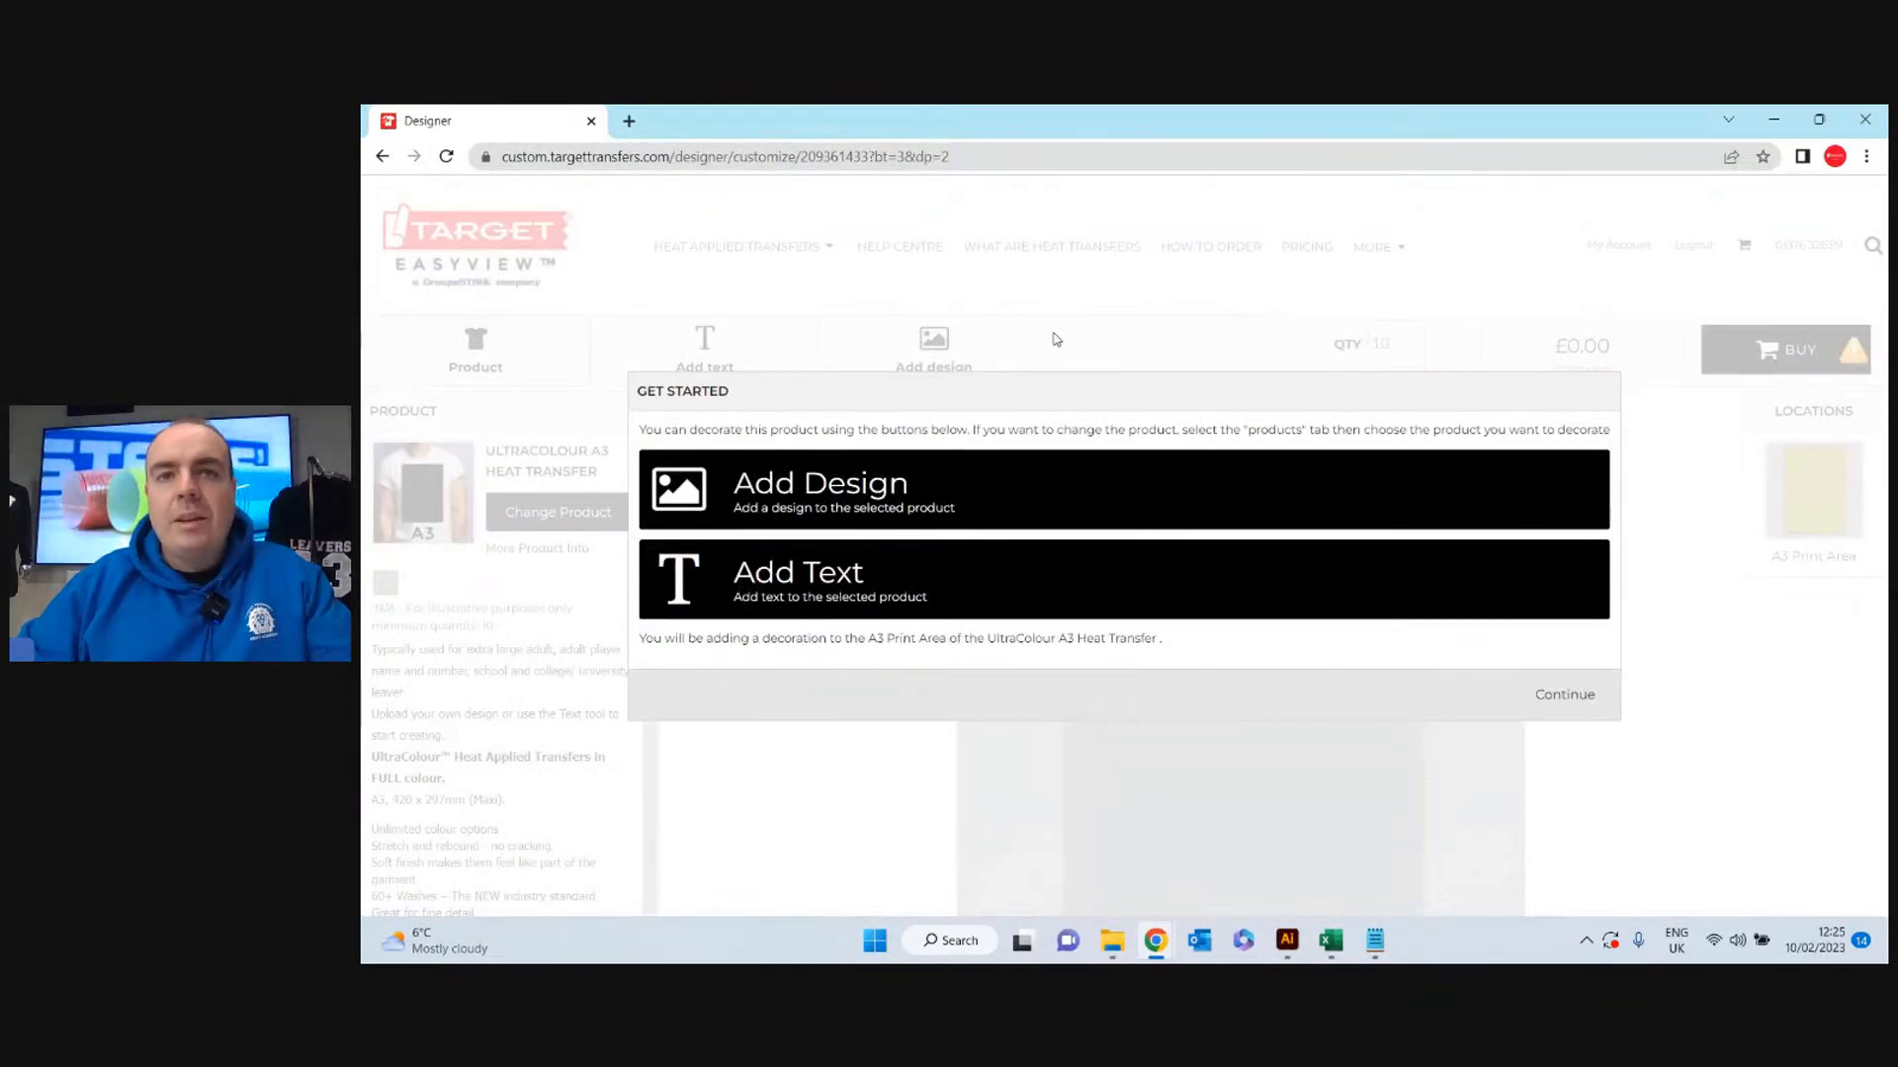
Add the uploaded COLOUR Leavers 23 Easy View Template A3 artwork as an UltraColour Heat Transfers design.
{"action": "left_click", "coordinate": [989, 476]}
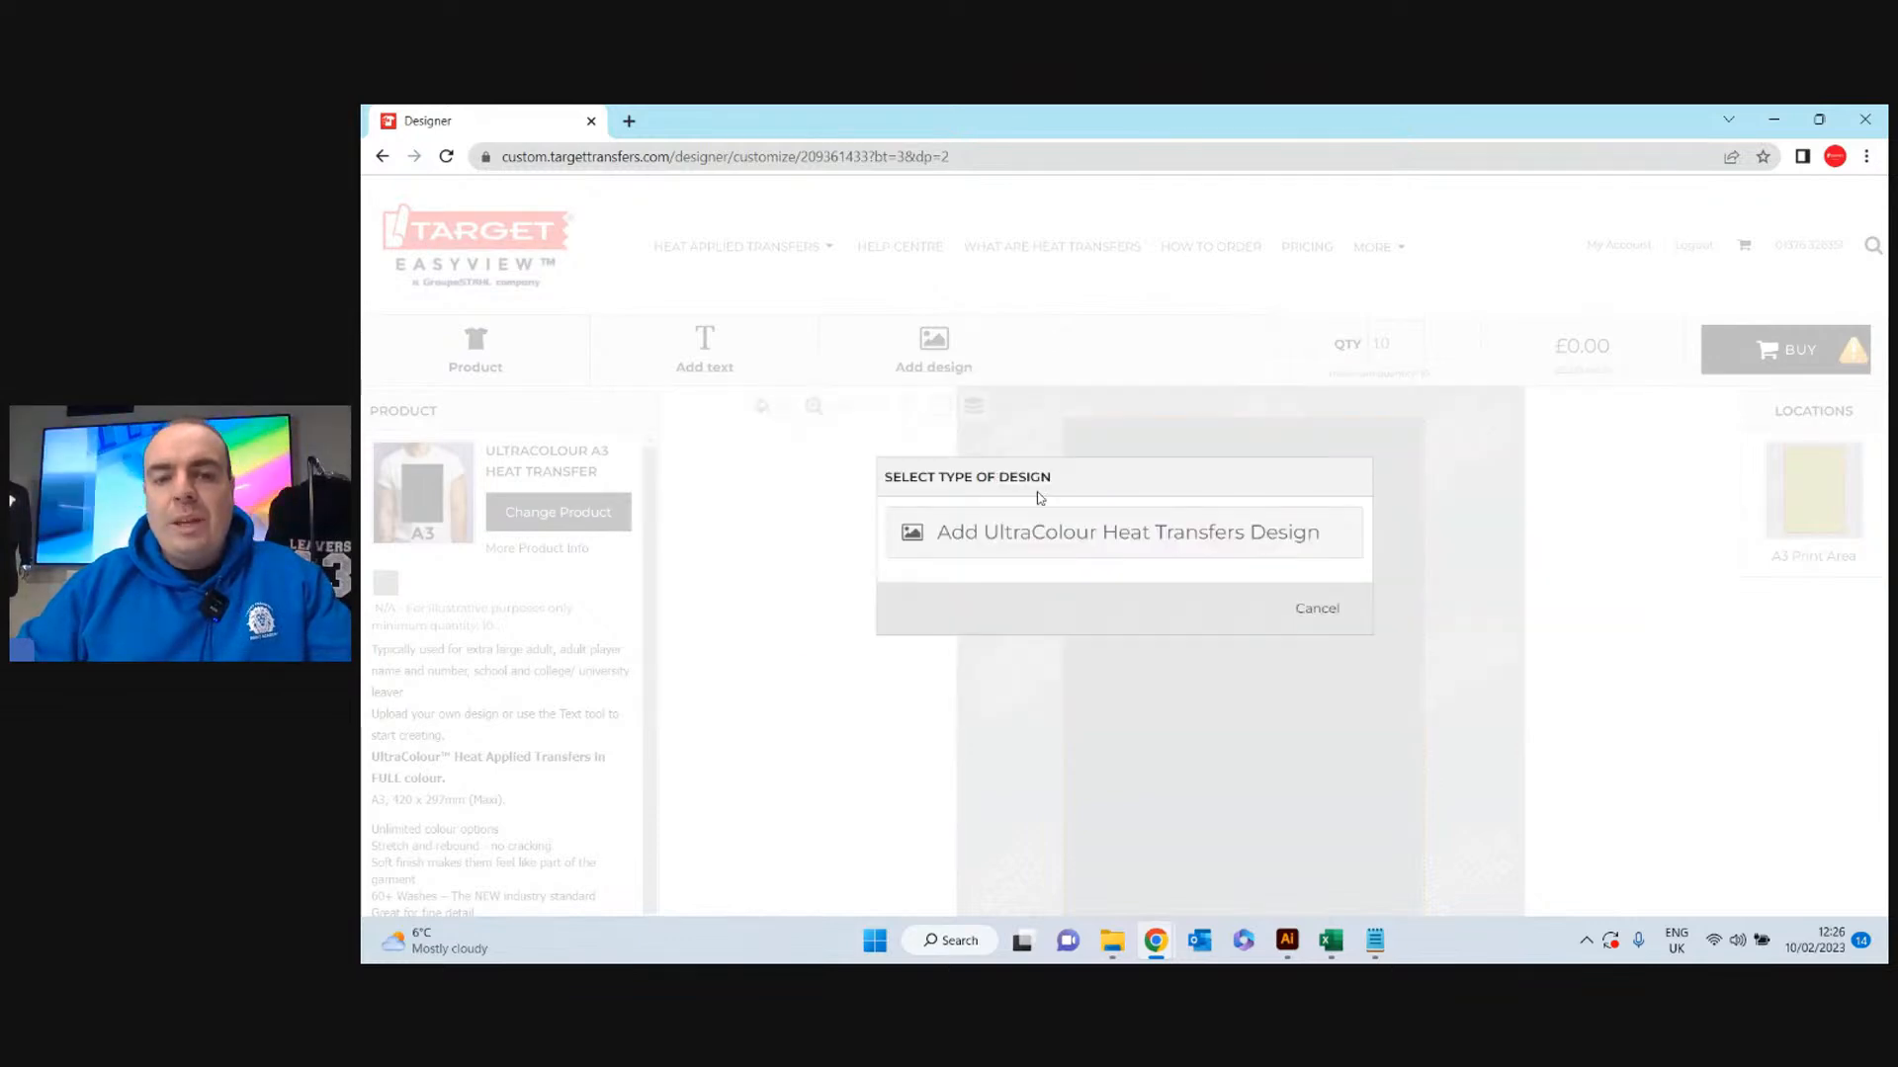
{"action": "left_click", "coordinate": [1054, 530]}
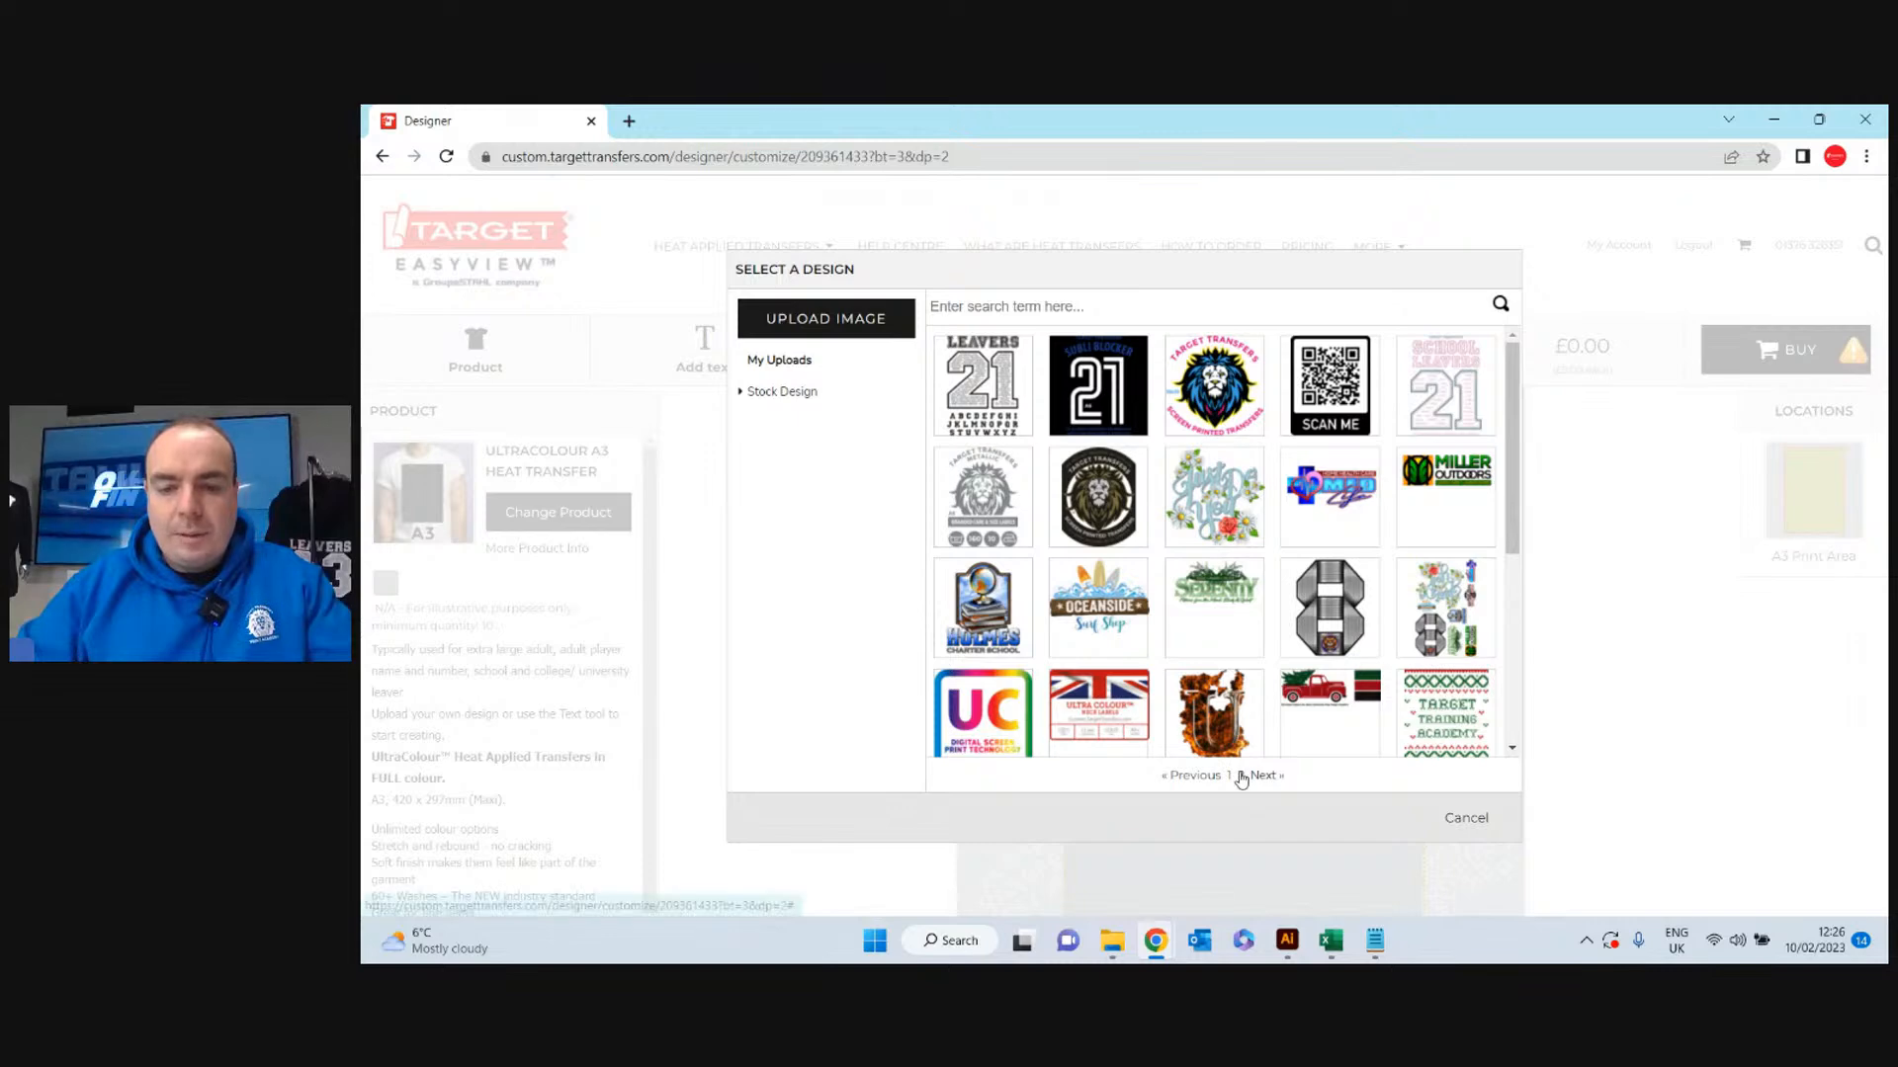
{"action": "left_click", "coordinate": [1247, 775]}
{"action": "scroll", "coordinate": [1425, 682], "scroll_direction": "down", "scroll_amount": 1}
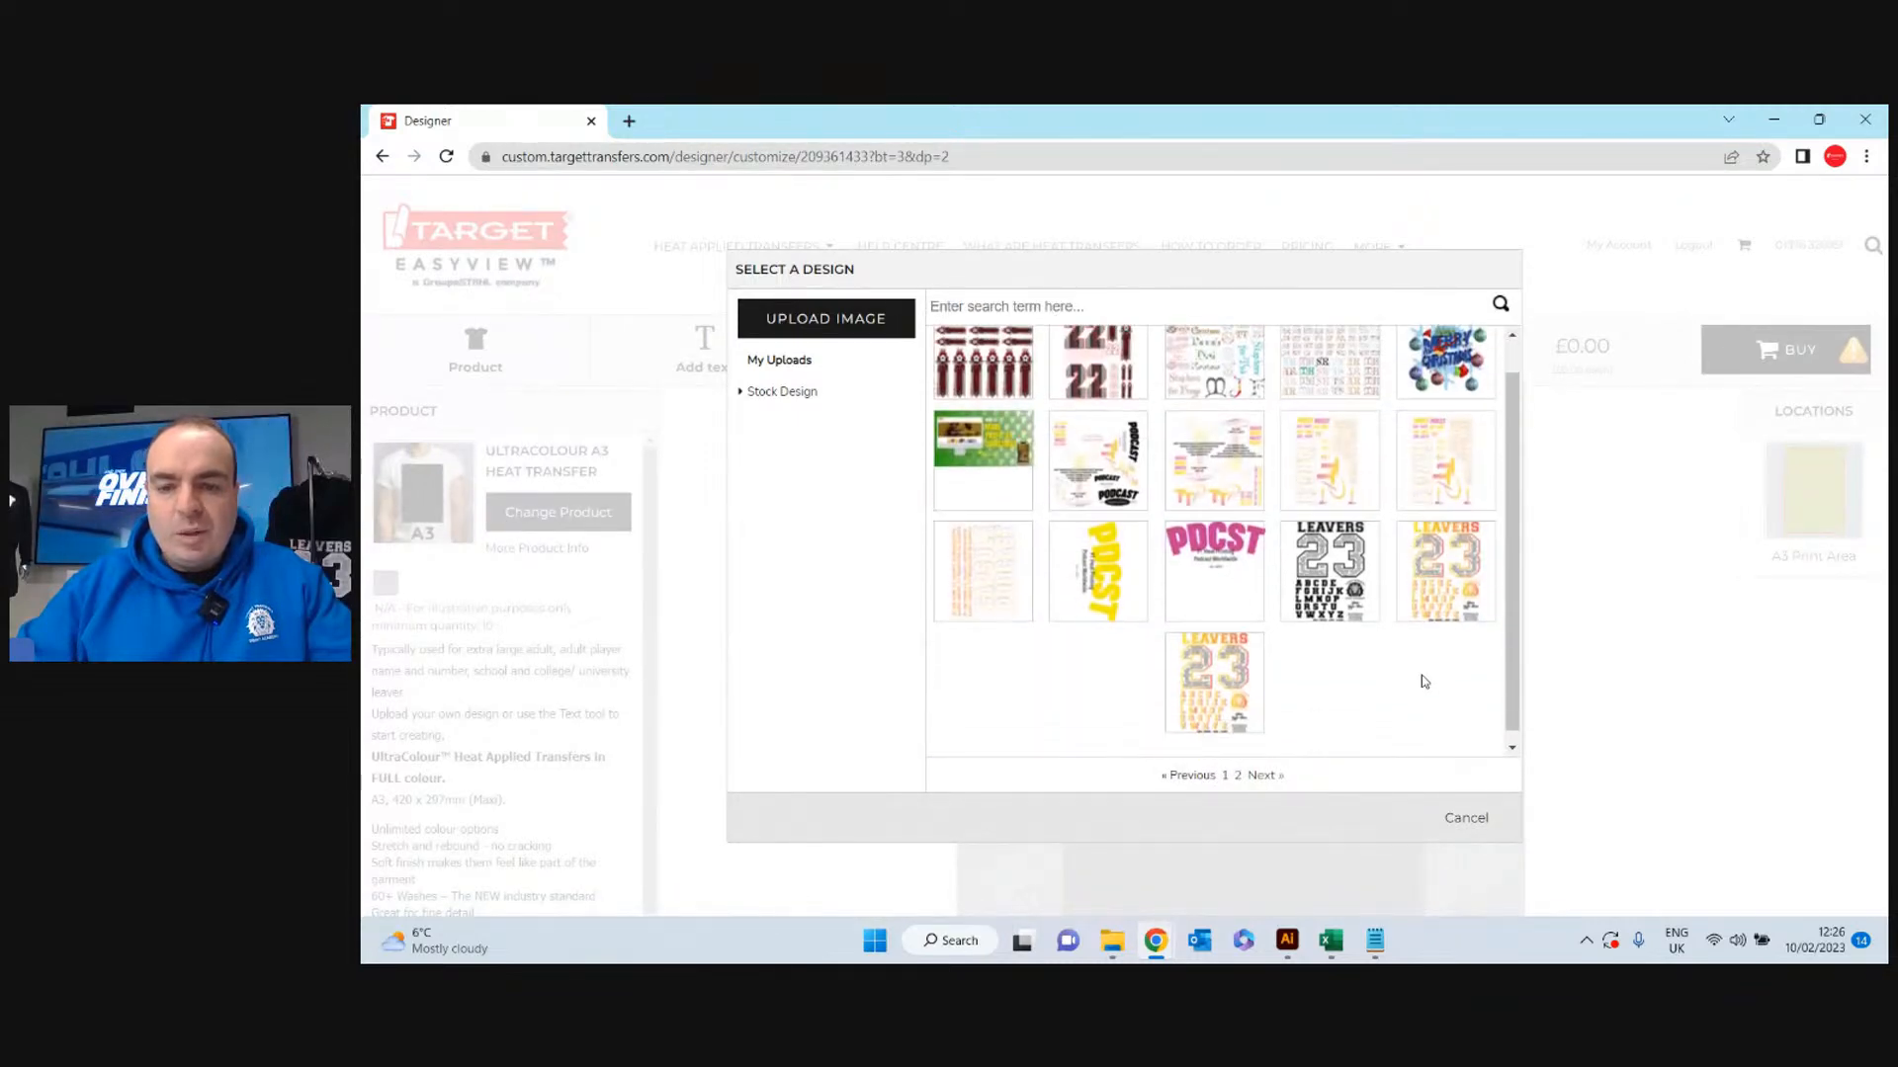
{"action": "left_click", "coordinate": [1241, 676]}
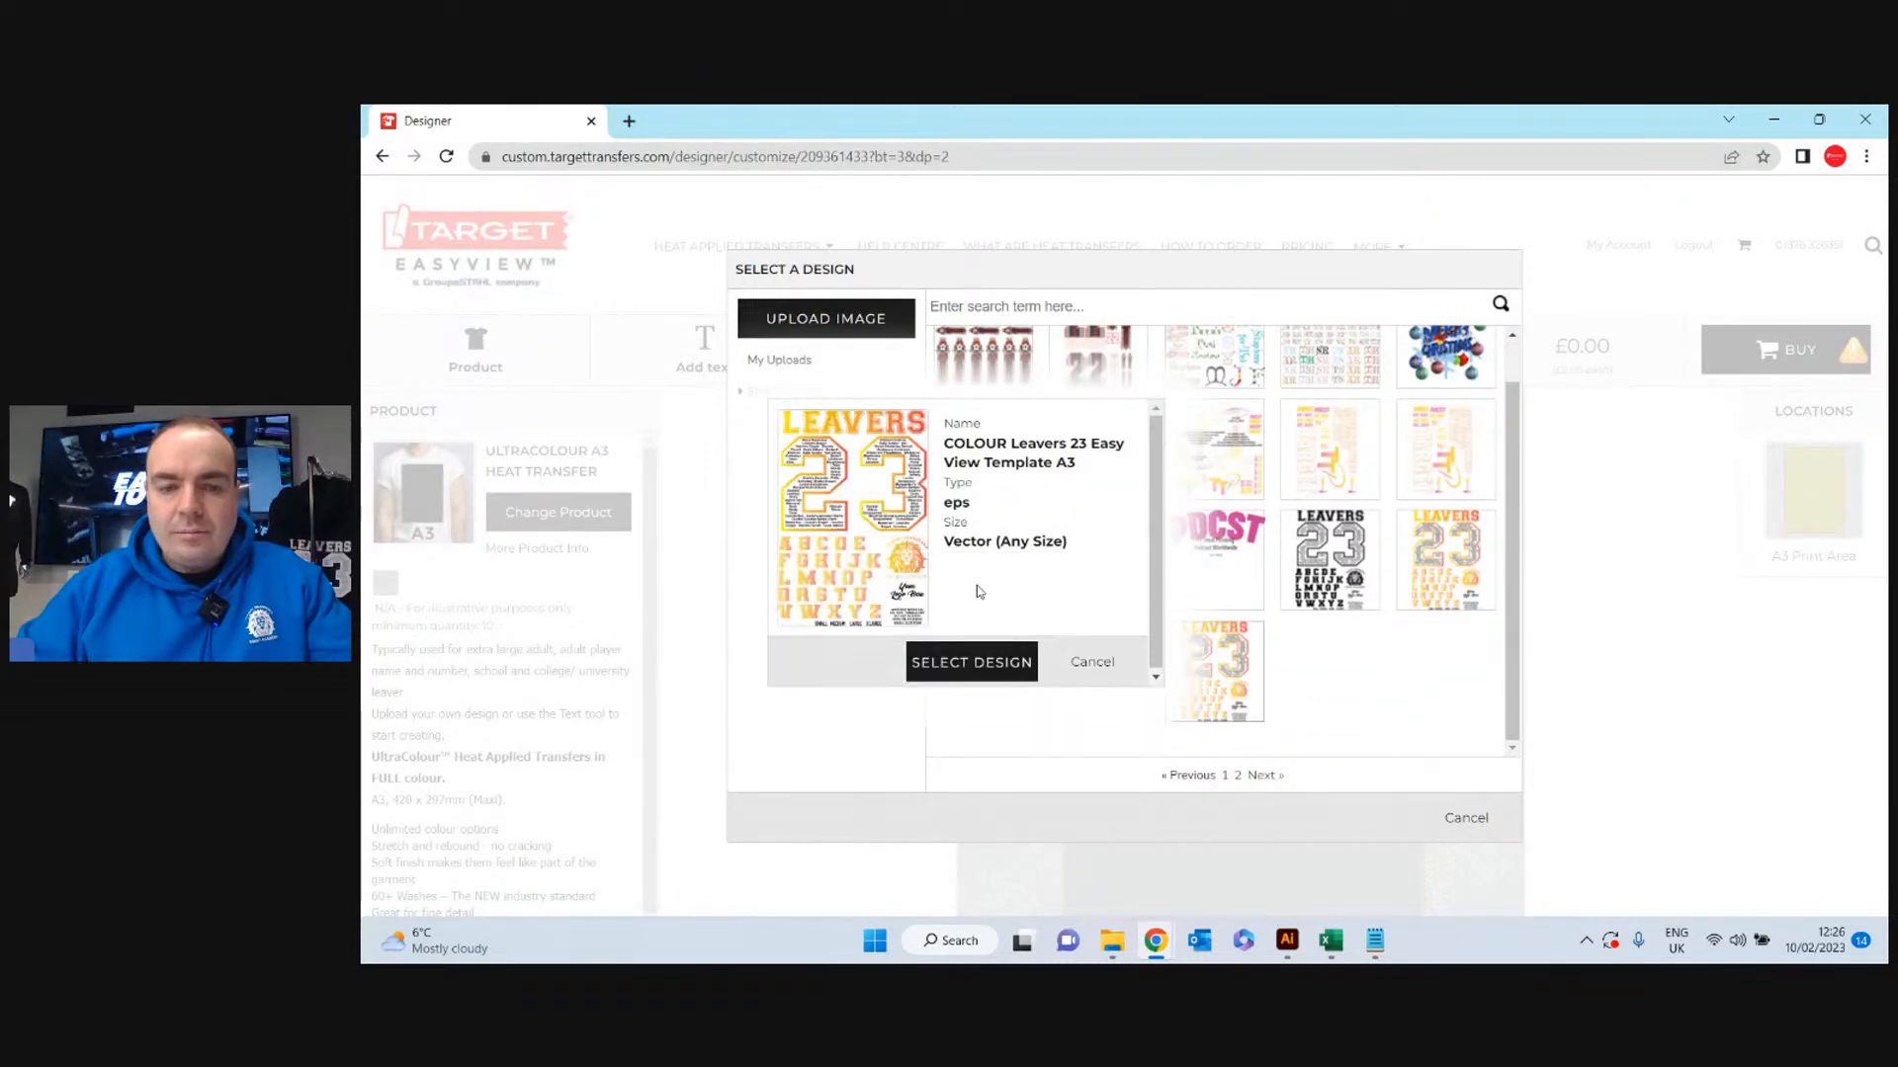
{"action": "left_click", "coordinate": [973, 660]}
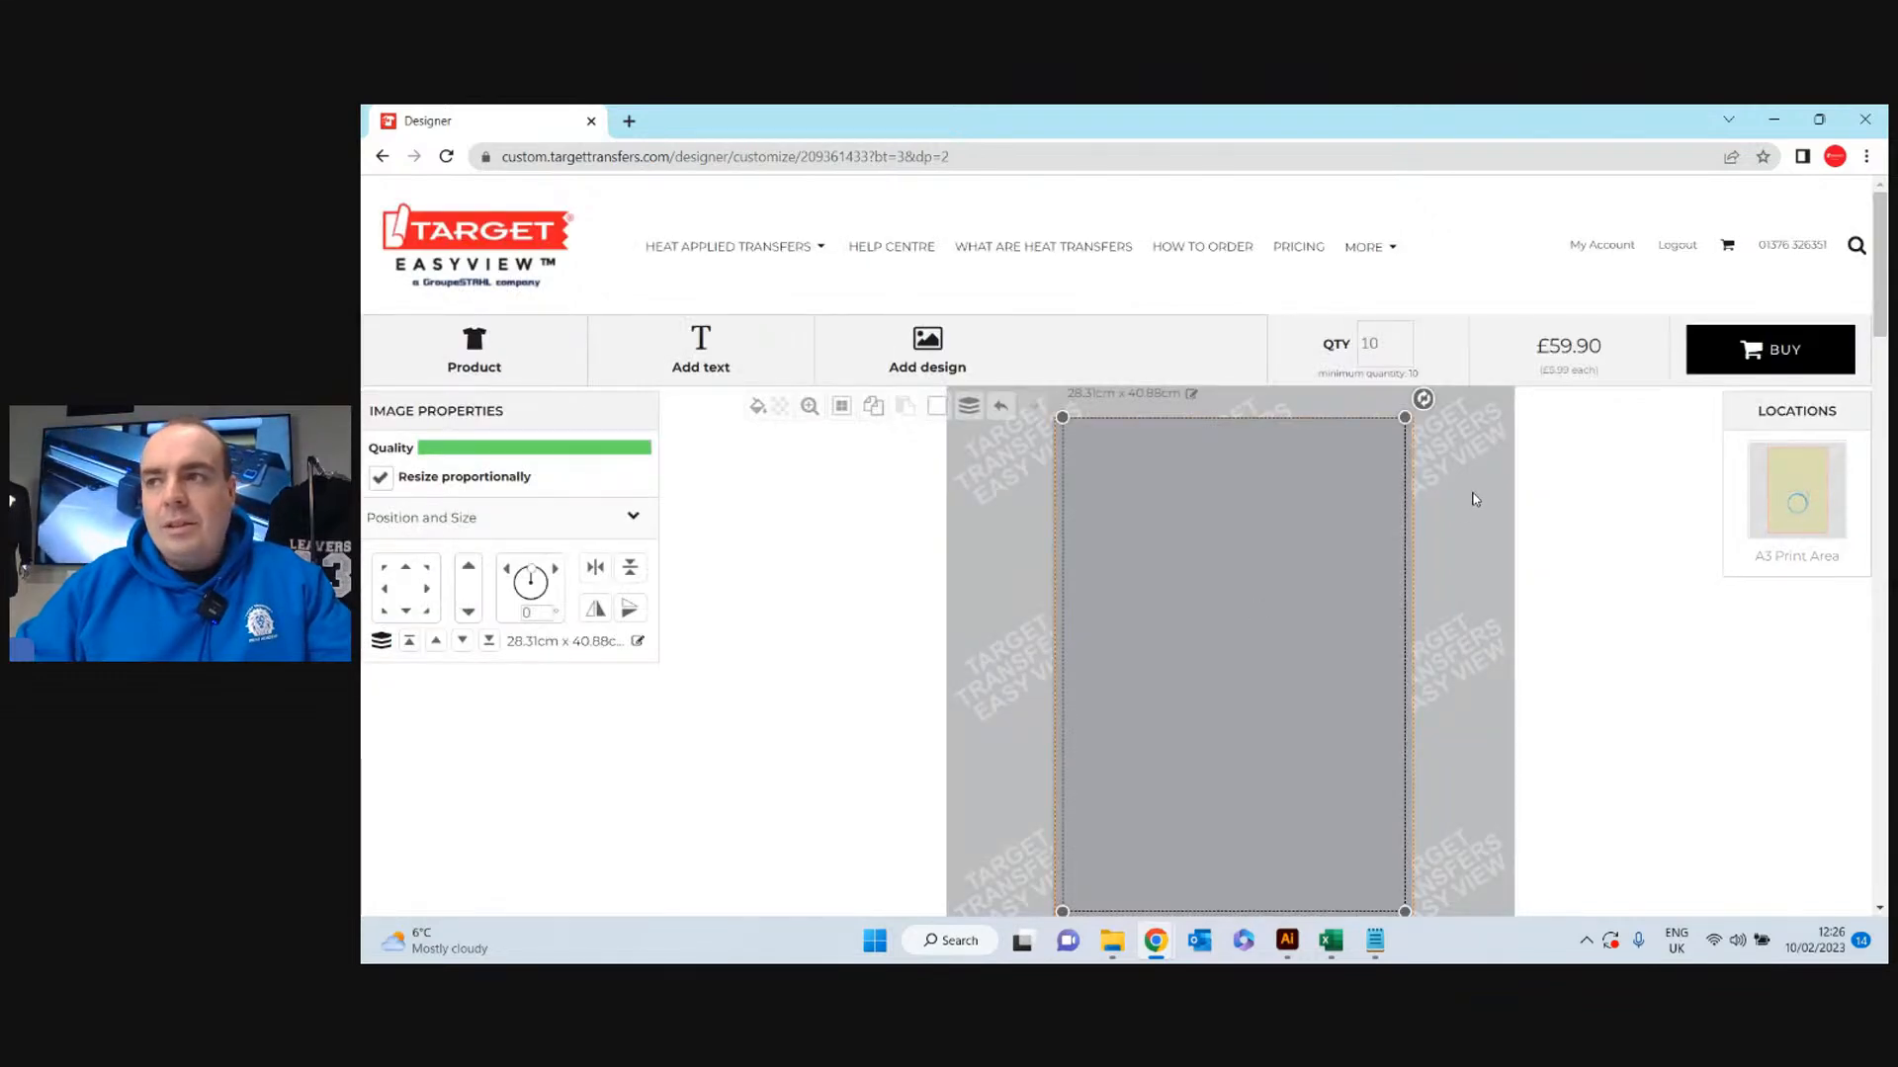
Set the order quantity of the UltraColour A3 transfer to 150.
{"action": "scroll", "coordinate": [1474, 499], "scroll_direction": "down", "scroll_amount": 1}
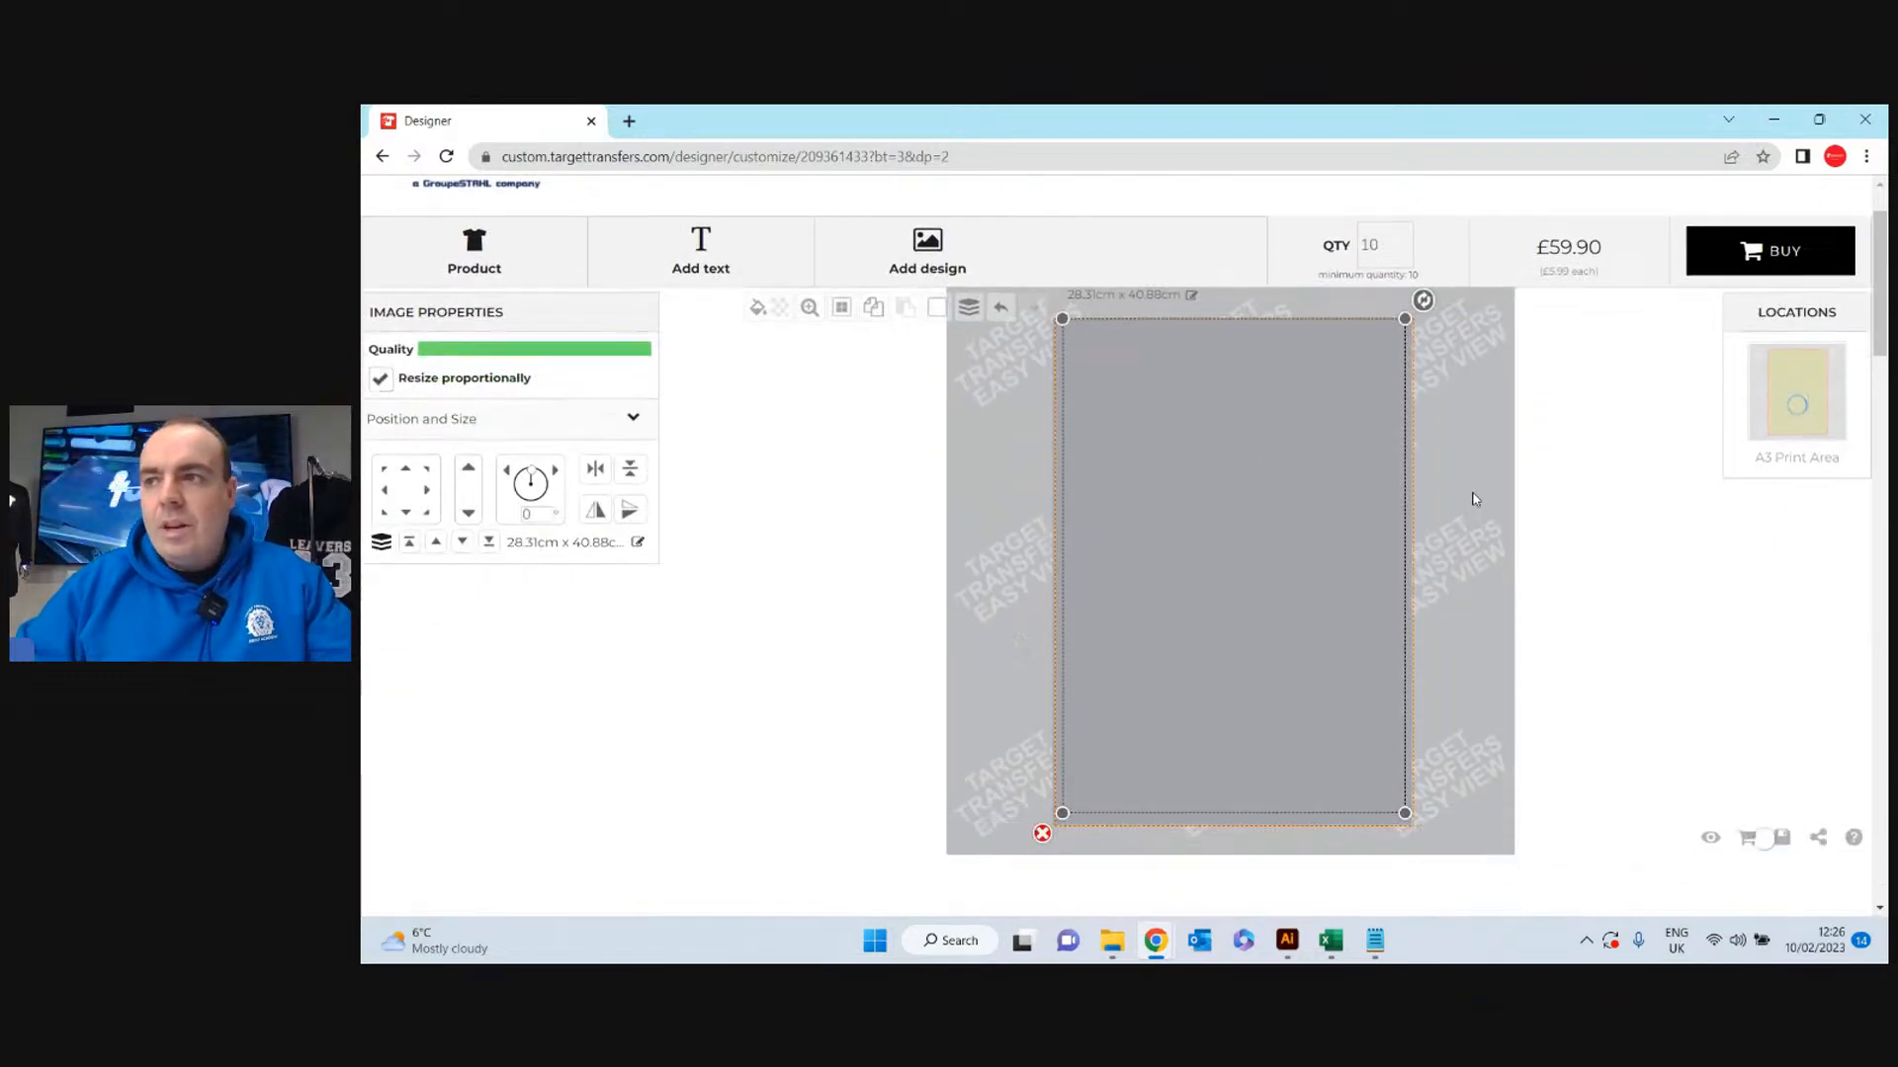
{"action": "left_click", "coordinate": [1395, 245]}
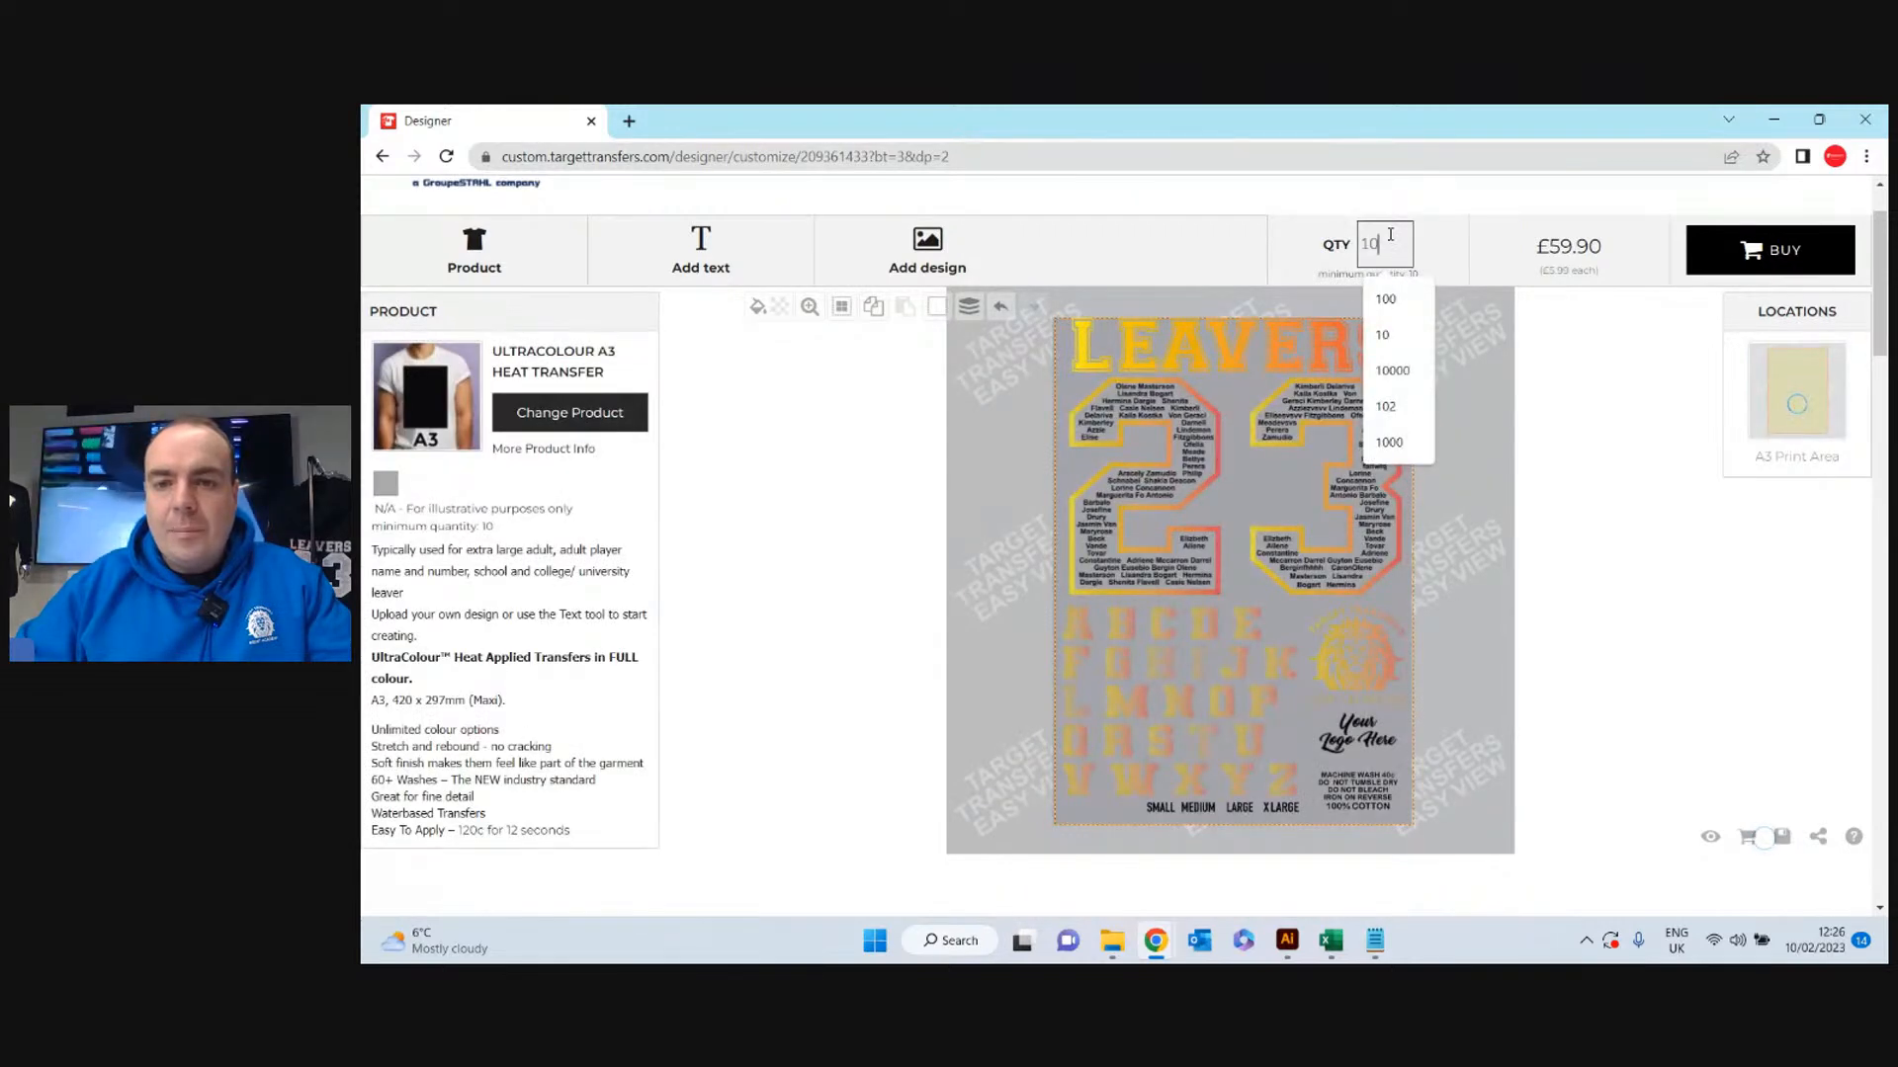
{"action": "left_click", "coordinate": [1442, 290]}
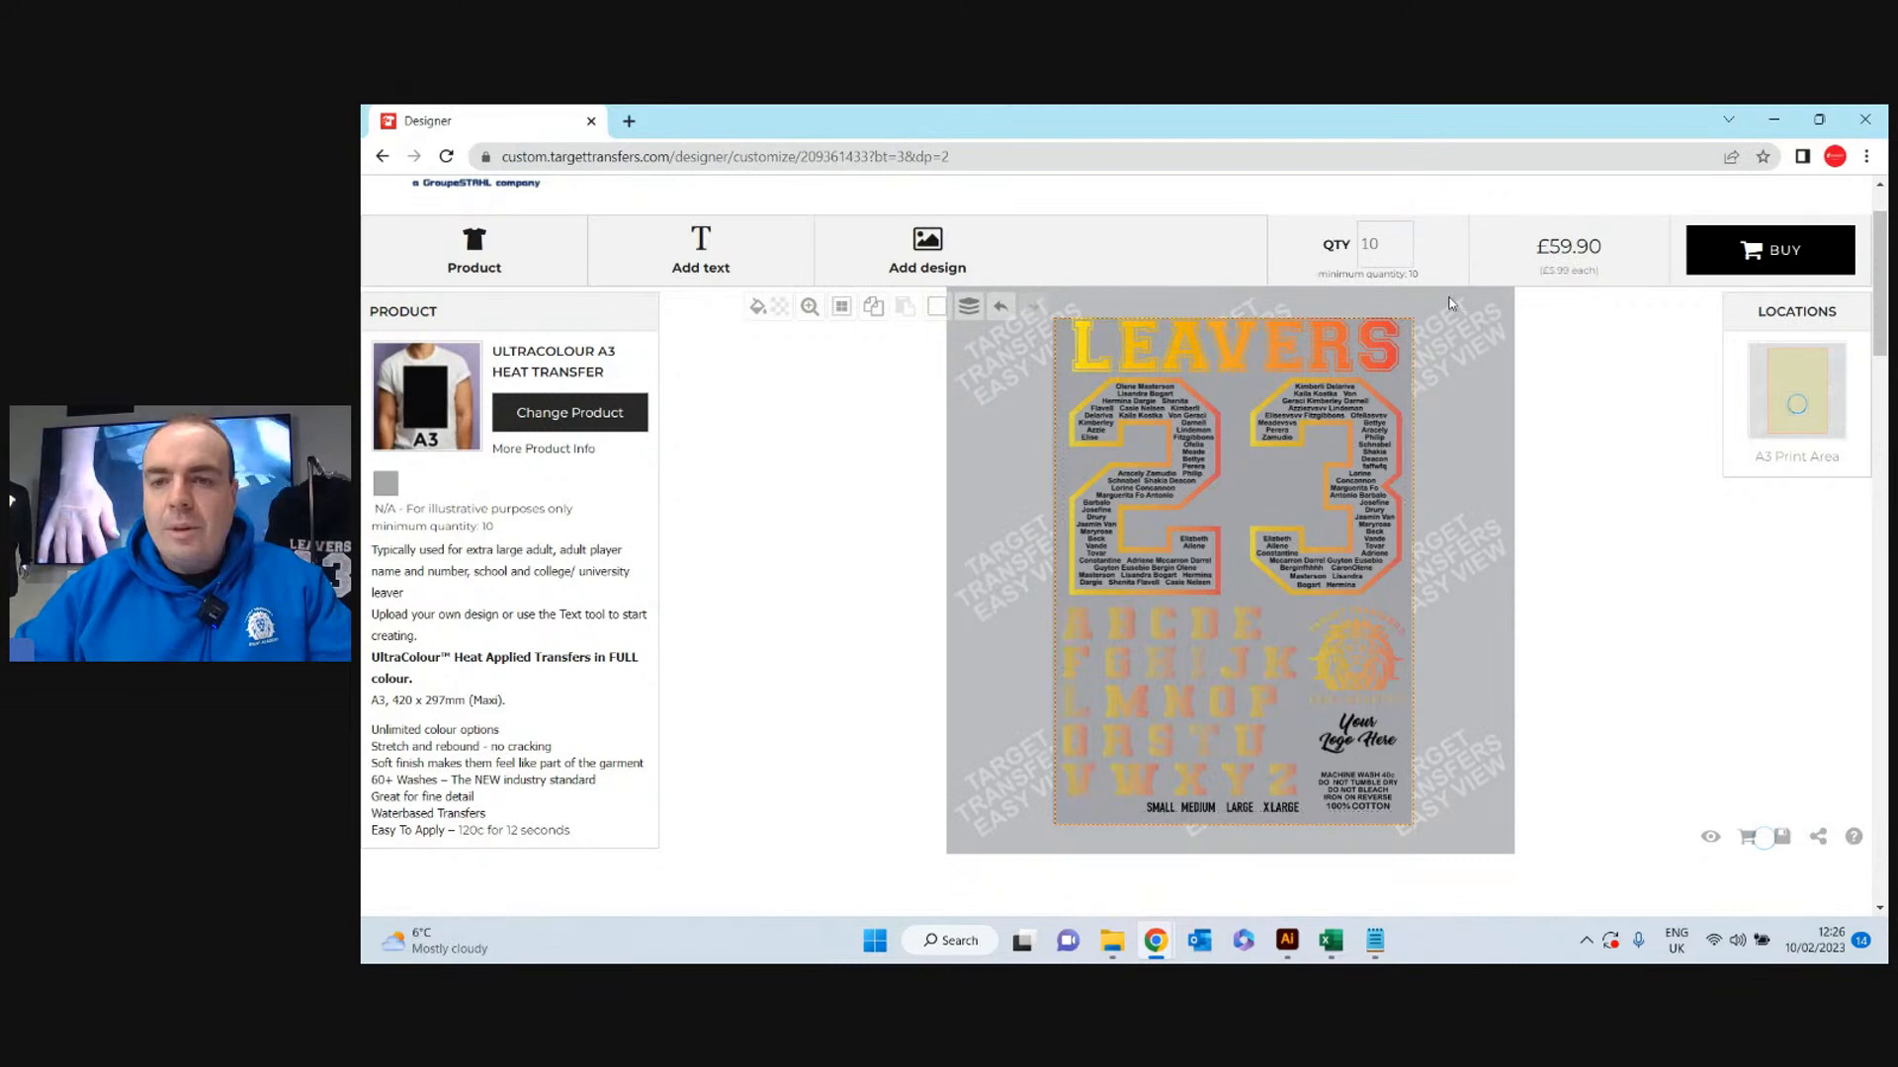
{"action": "double_click", "coordinate": [1359, 244]}
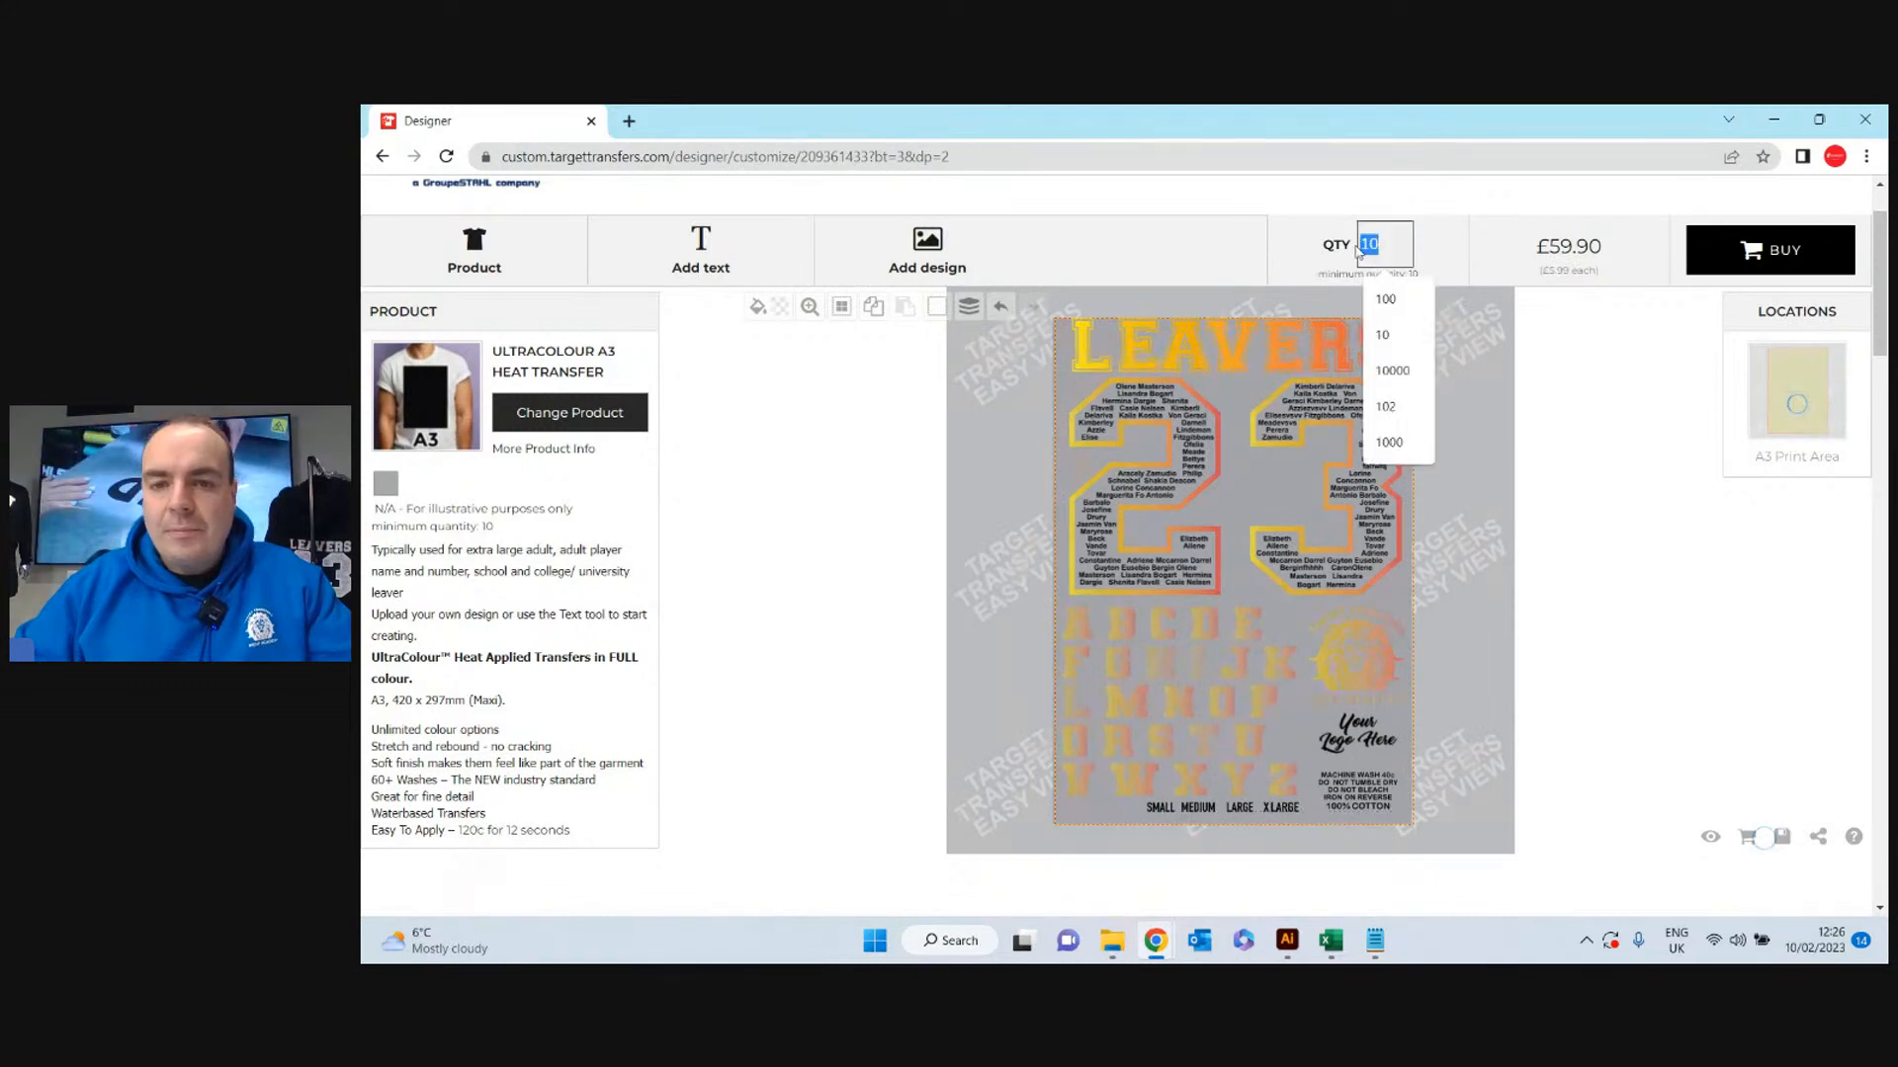
{"action": "type", "text": "15"}
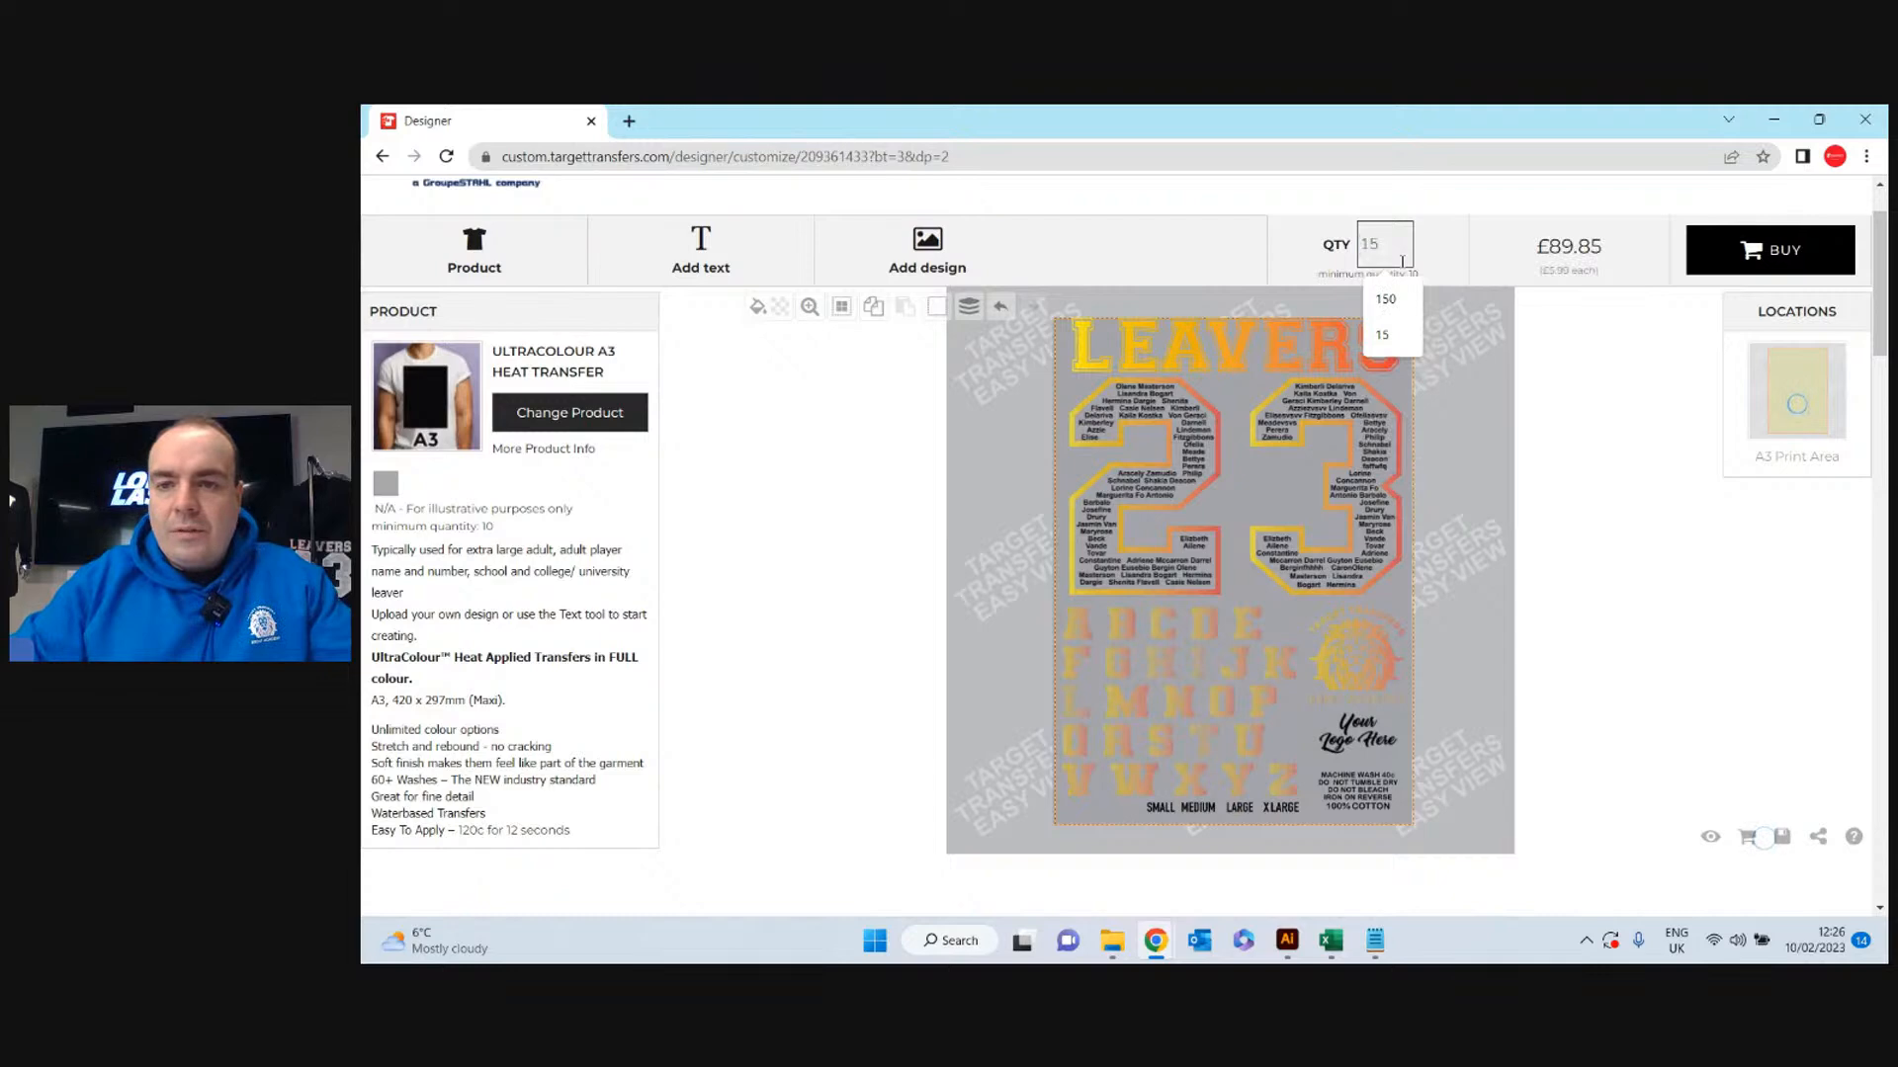
{"action": "left_click", "coordinate": [1385, 299]}
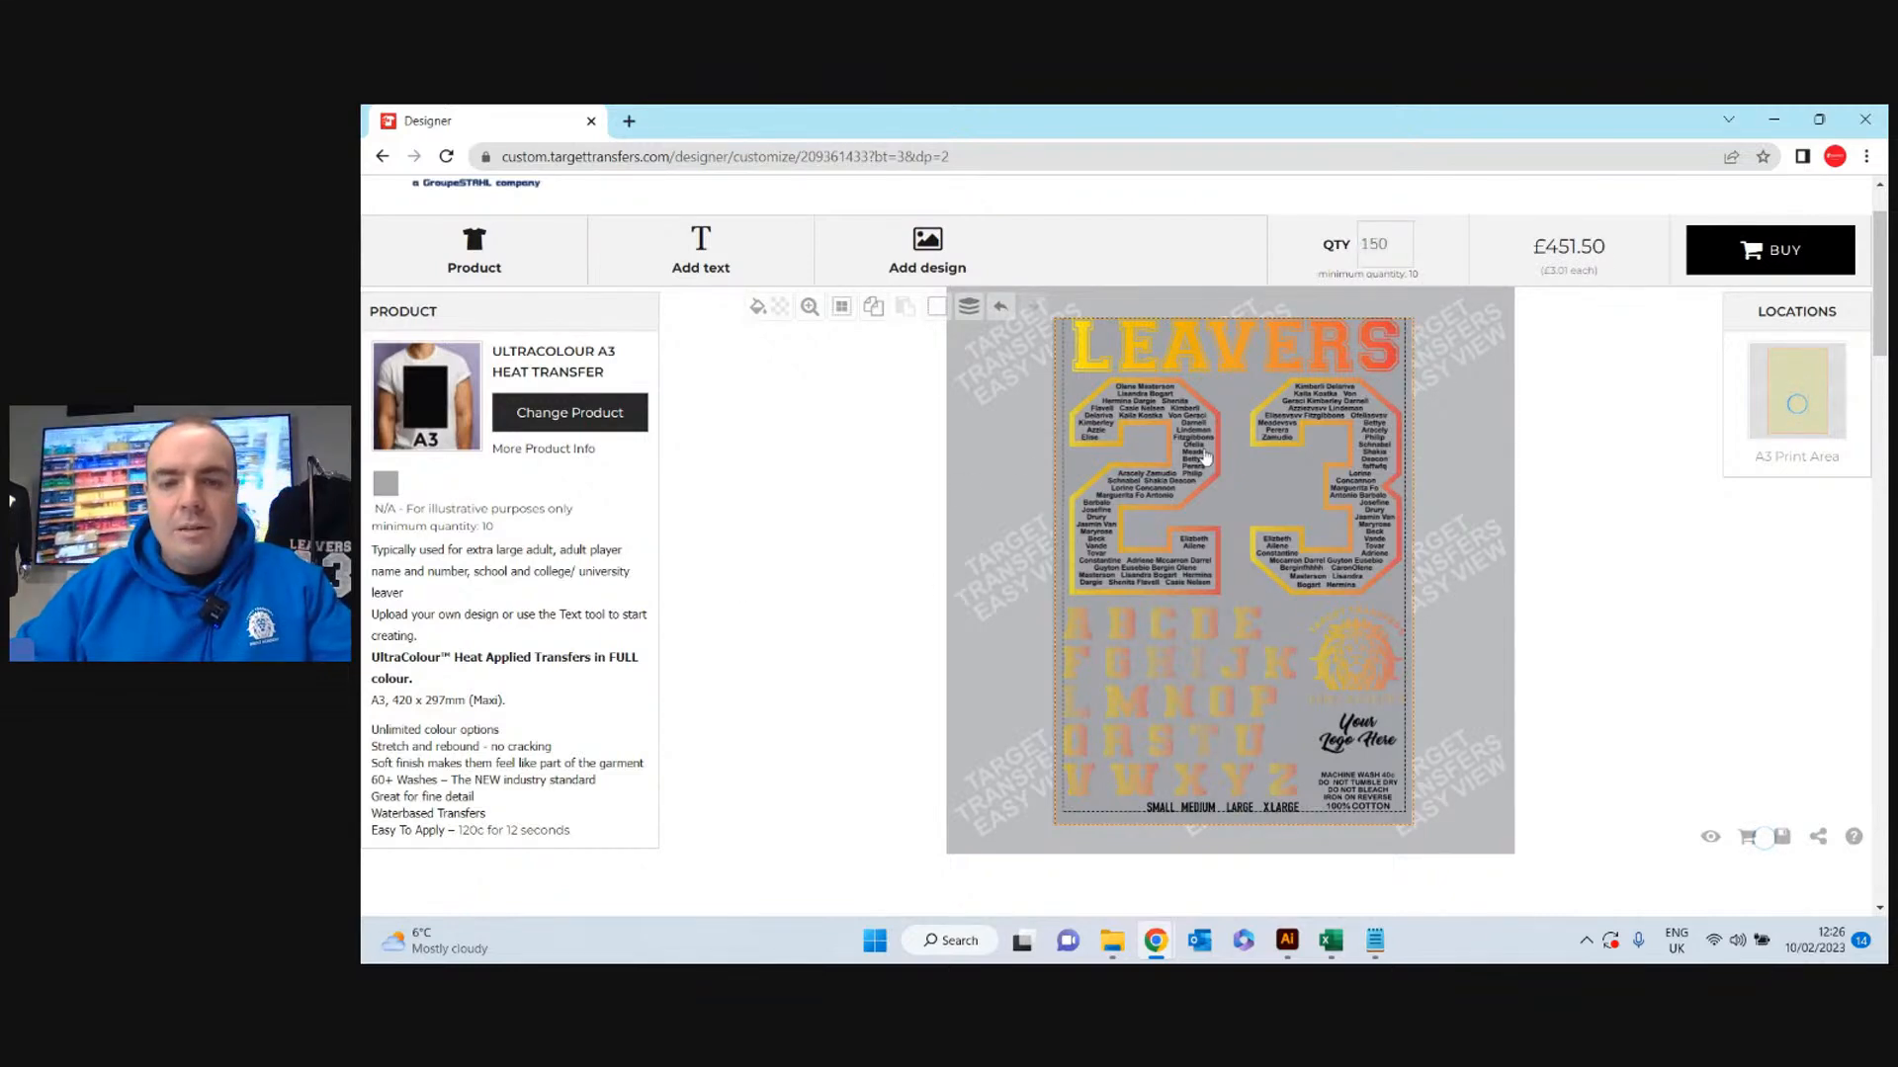
{"action": "left_click", "coordinate": [1172, 465]}
{"action": "left_click", "coordinate": [1482, 385]}
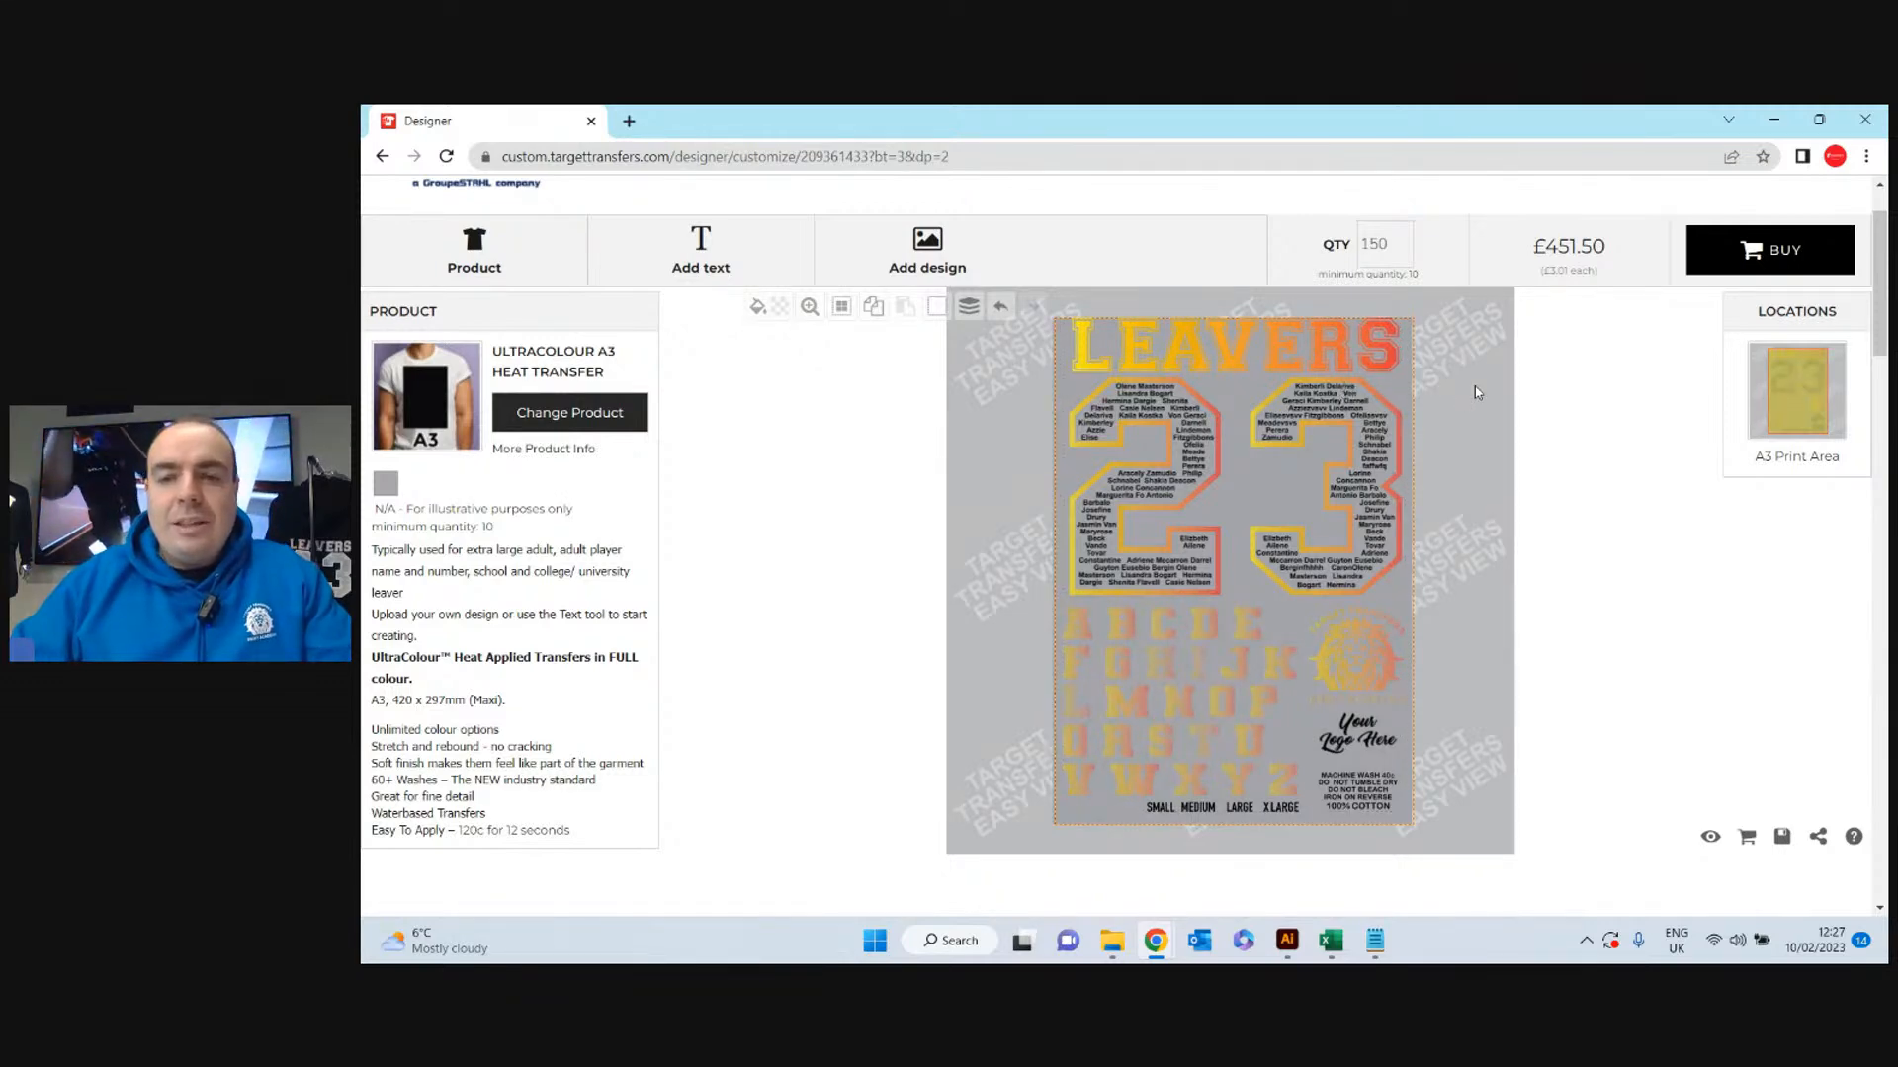
{"action": "scroll", "coordinate": [1477, 393], "scroll_direction": "up", "scroll_amount": 1}
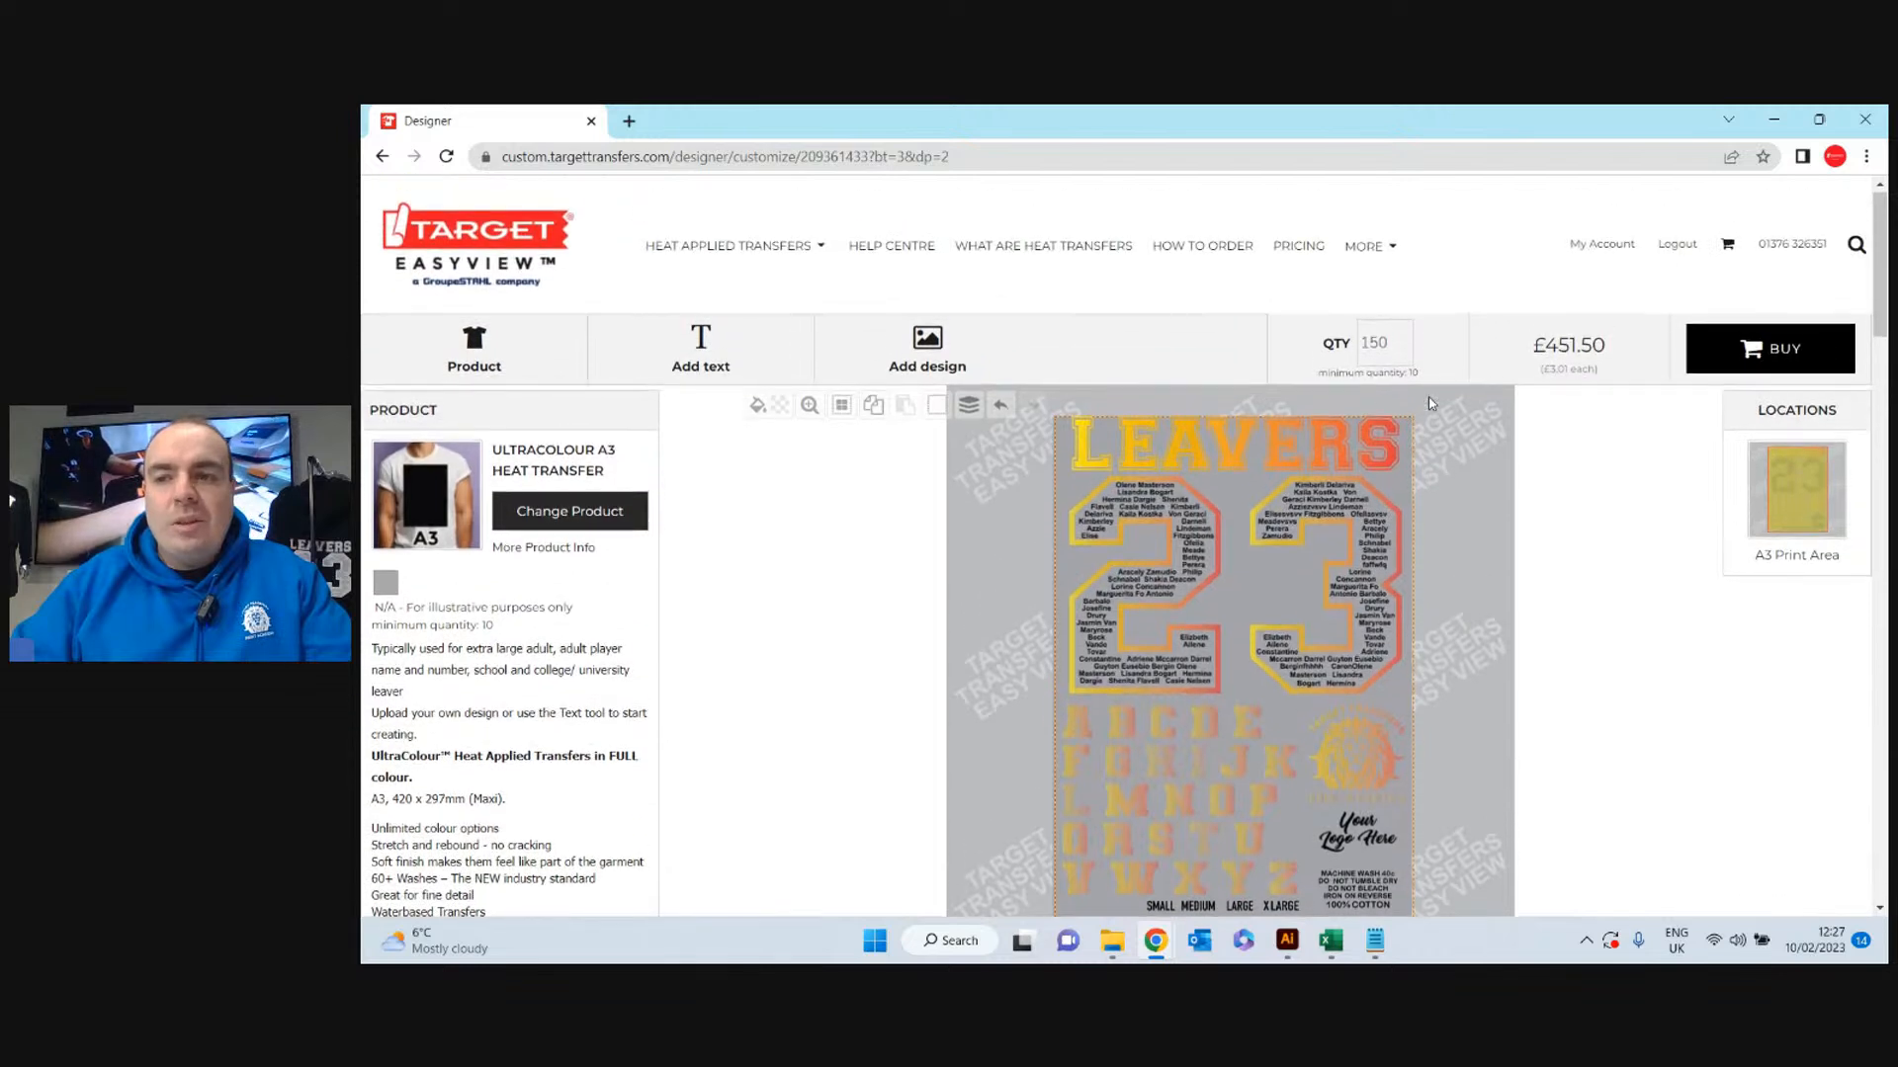